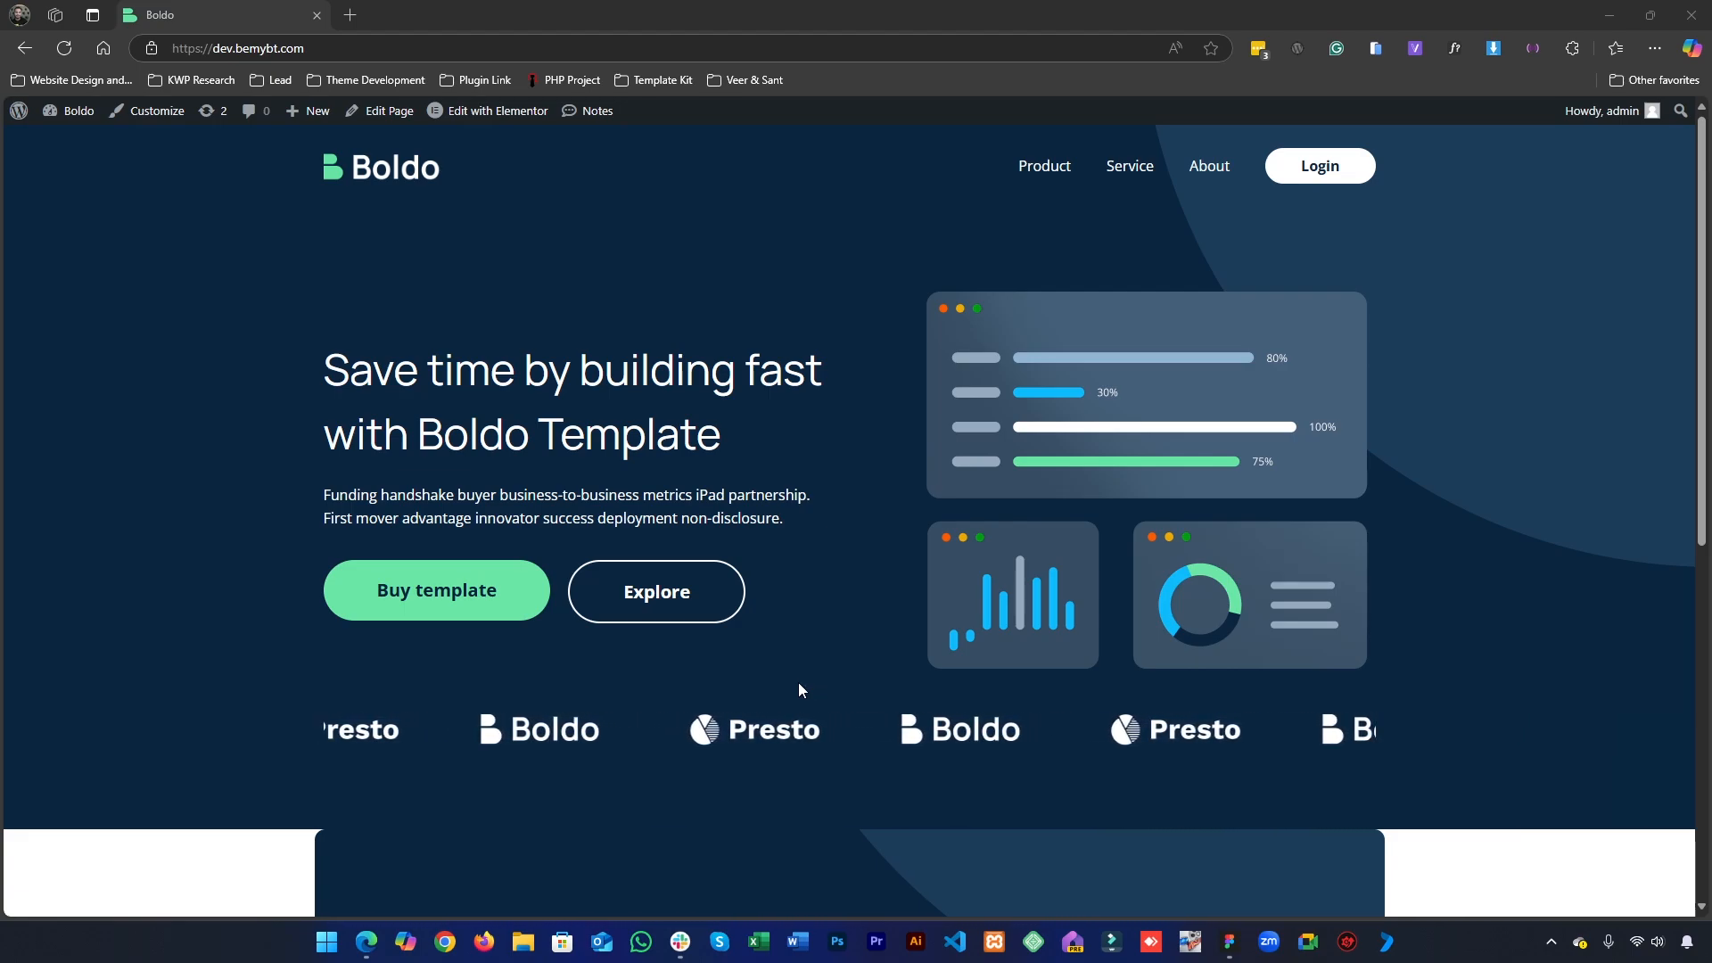
- Switch to the Figma homepage design and examine the services section's label, heading and feature cards
click(1242, 948)
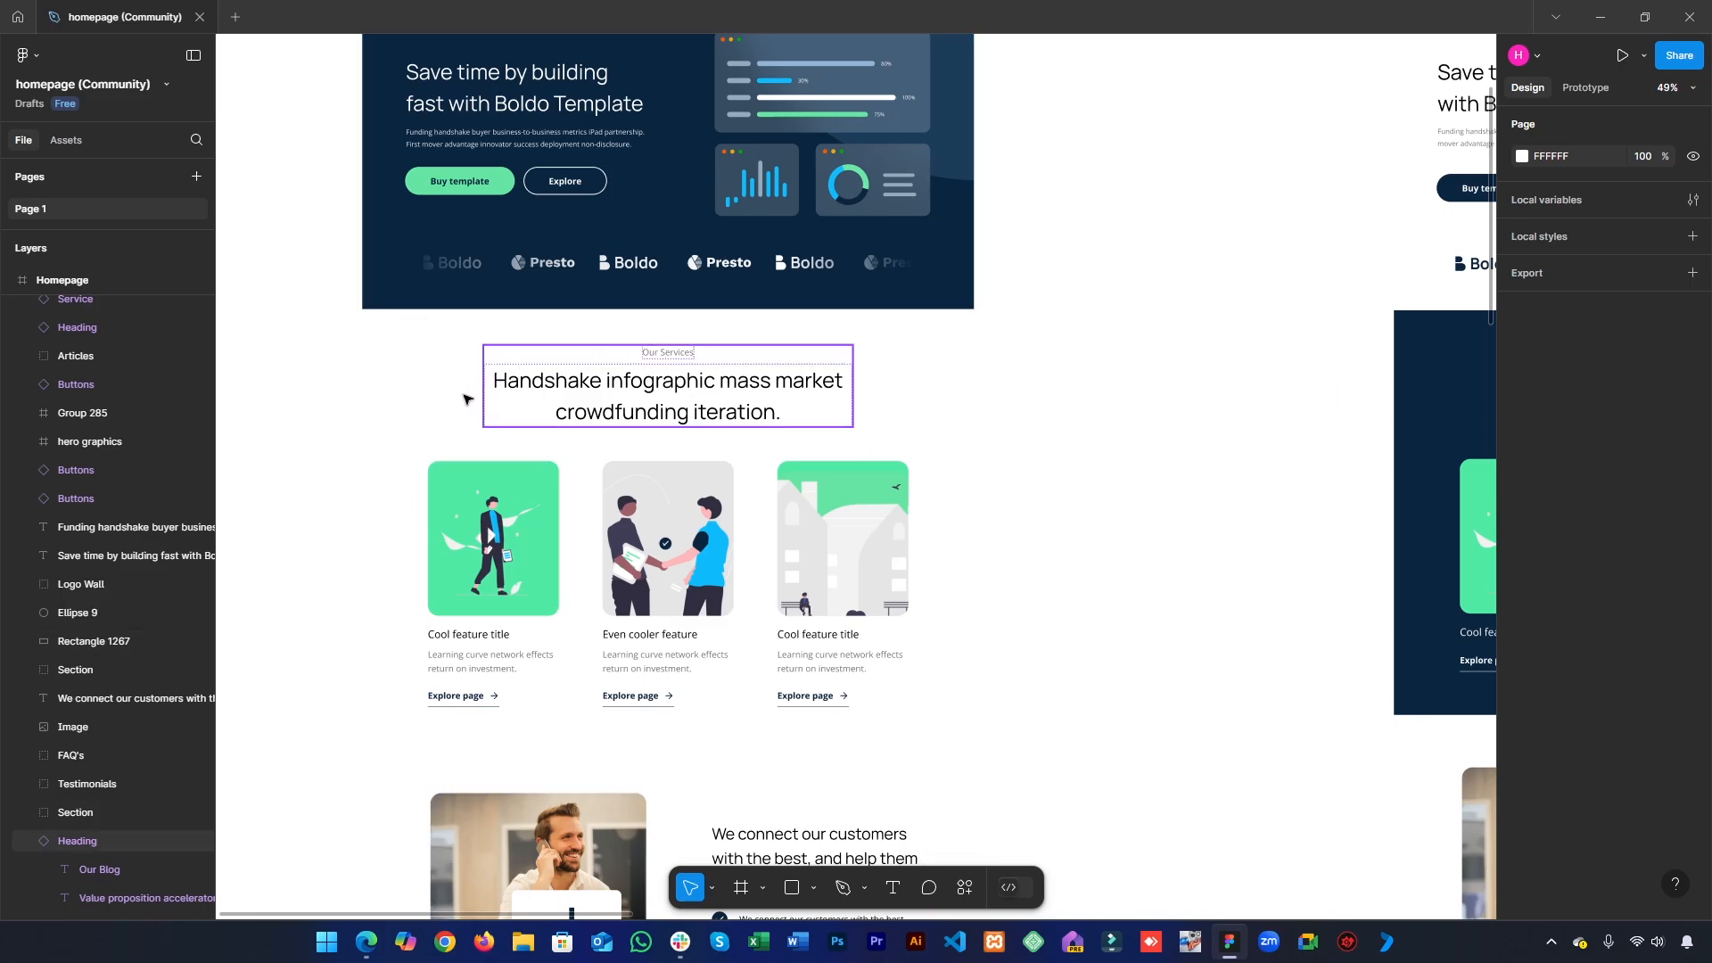
click(437, 553)
click(1026, 505)
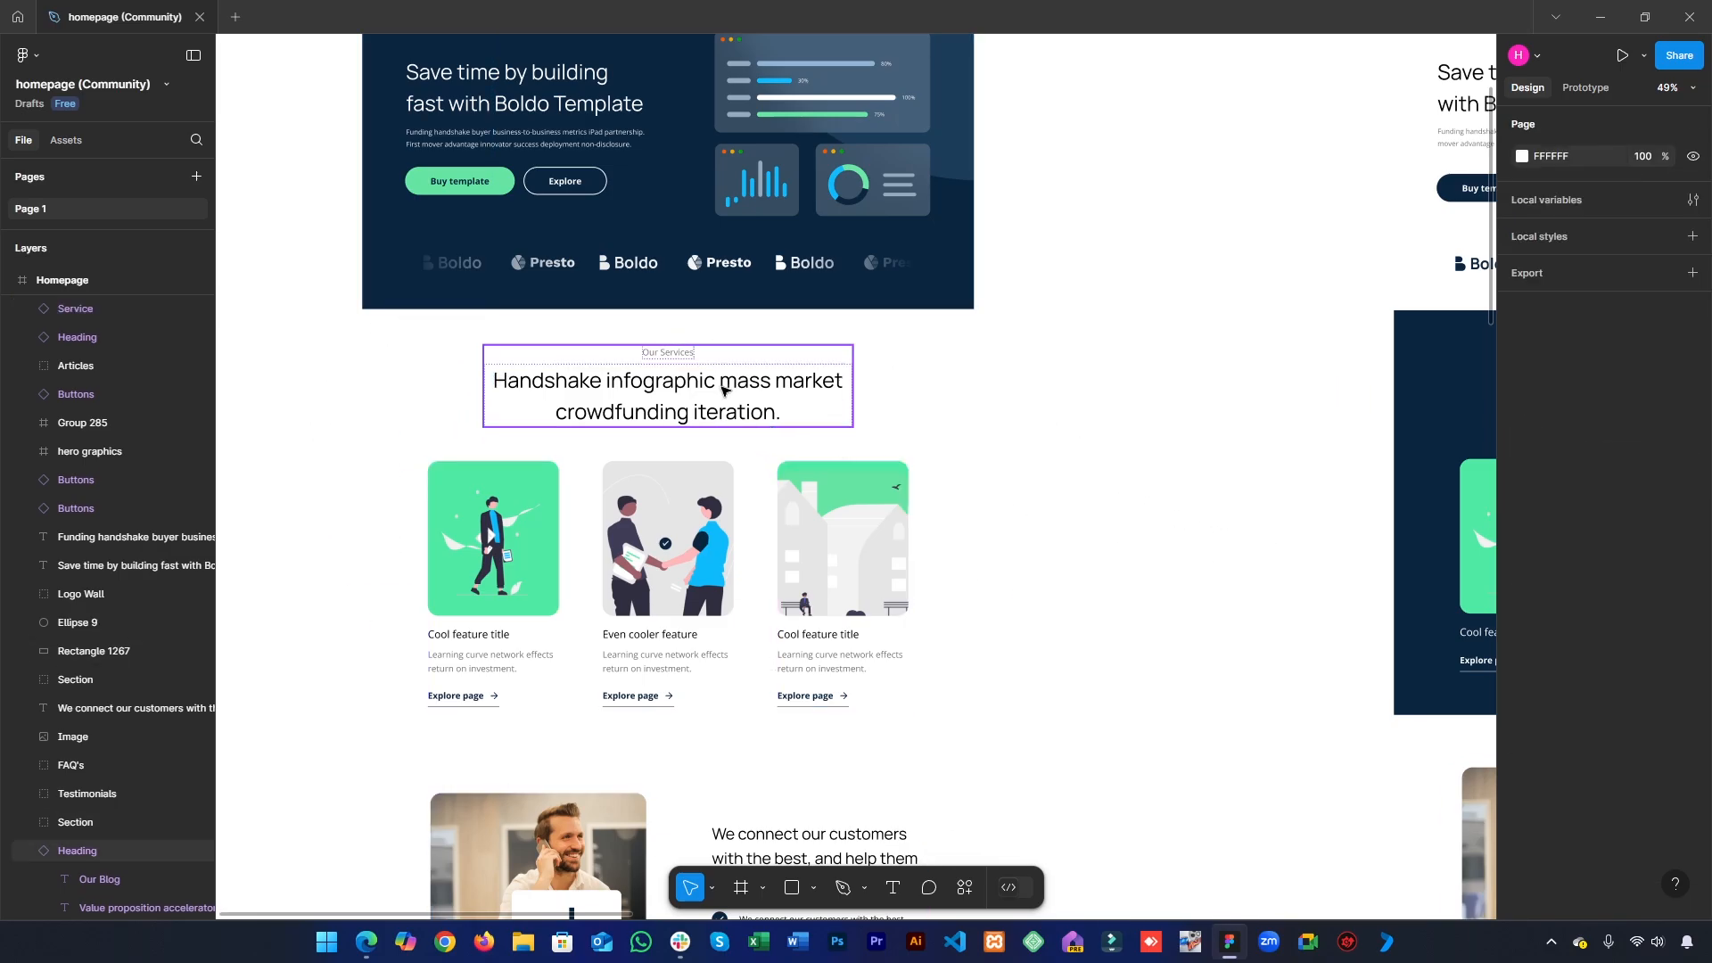
double_click(687, 361)
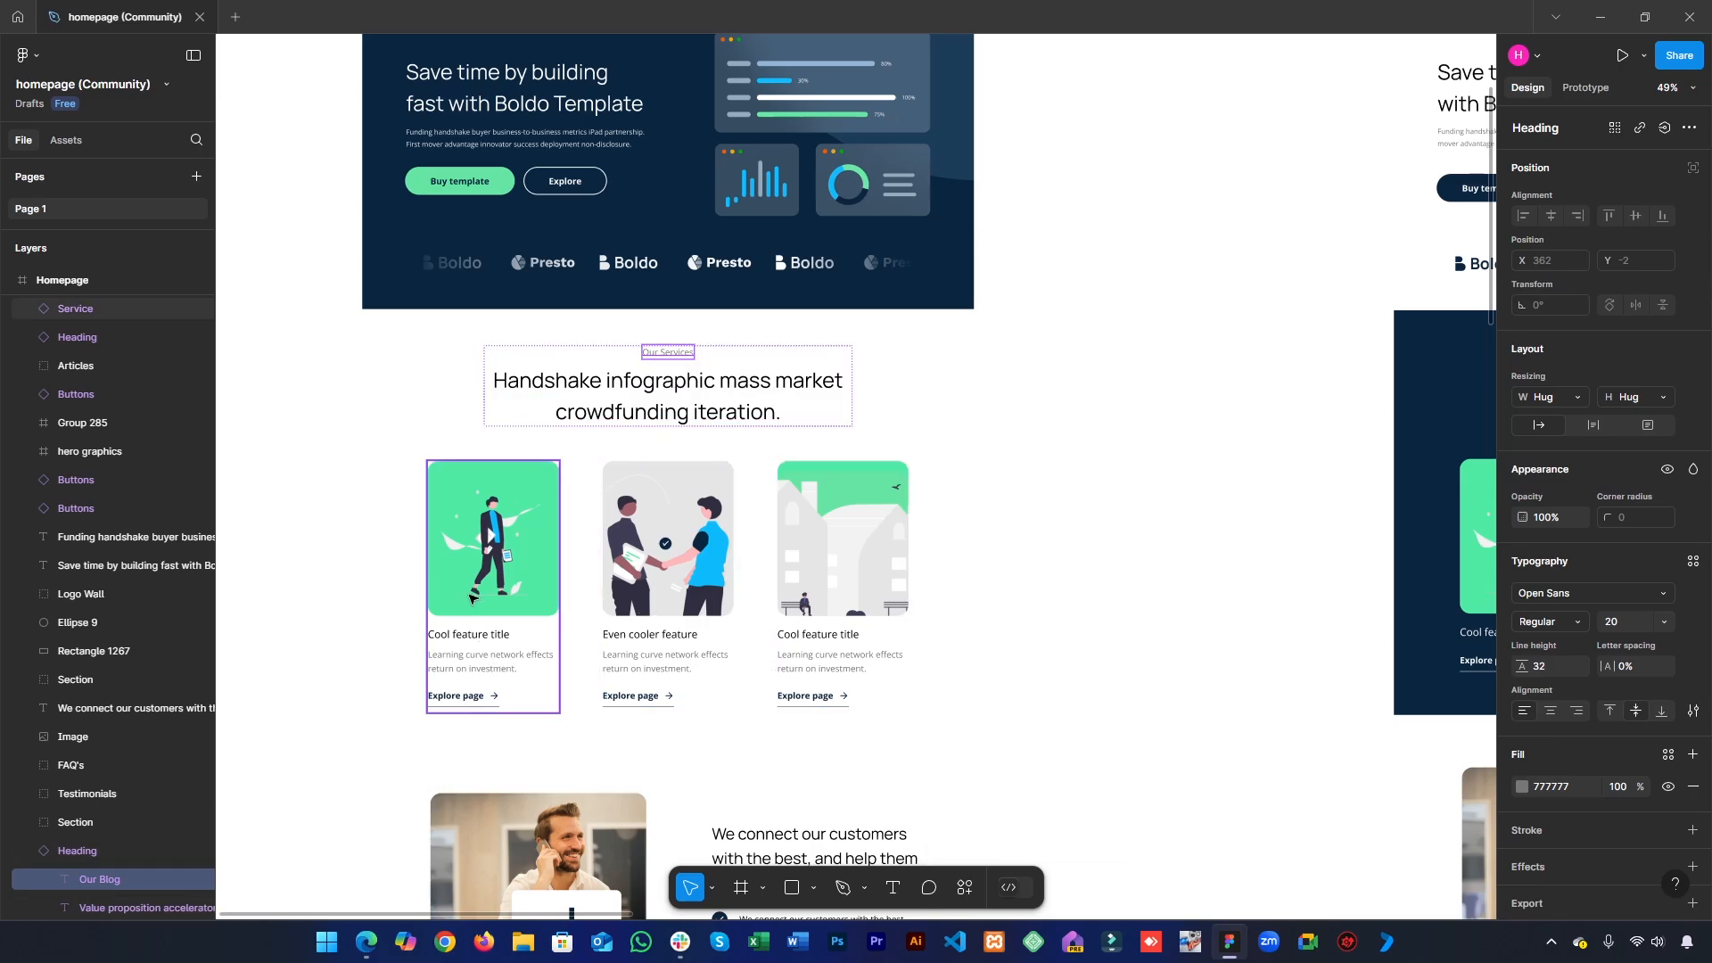
scroll(798, 570, down, 2)
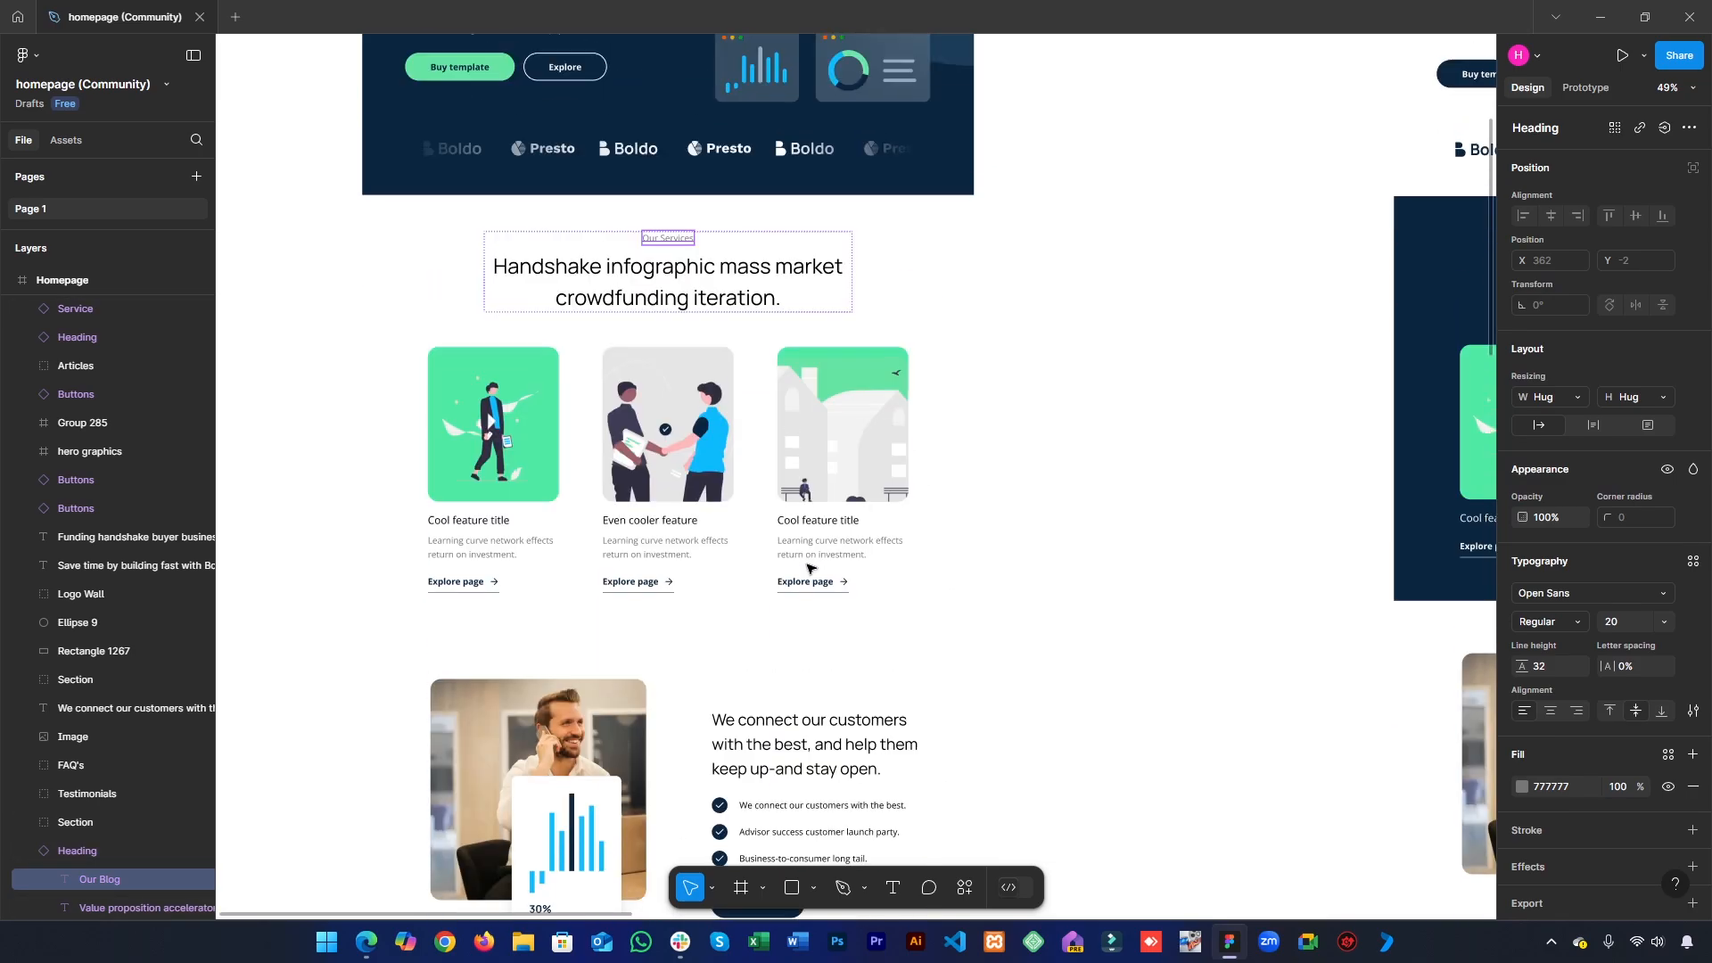
scroll(789, 550, up, 4)
click(960, 530)
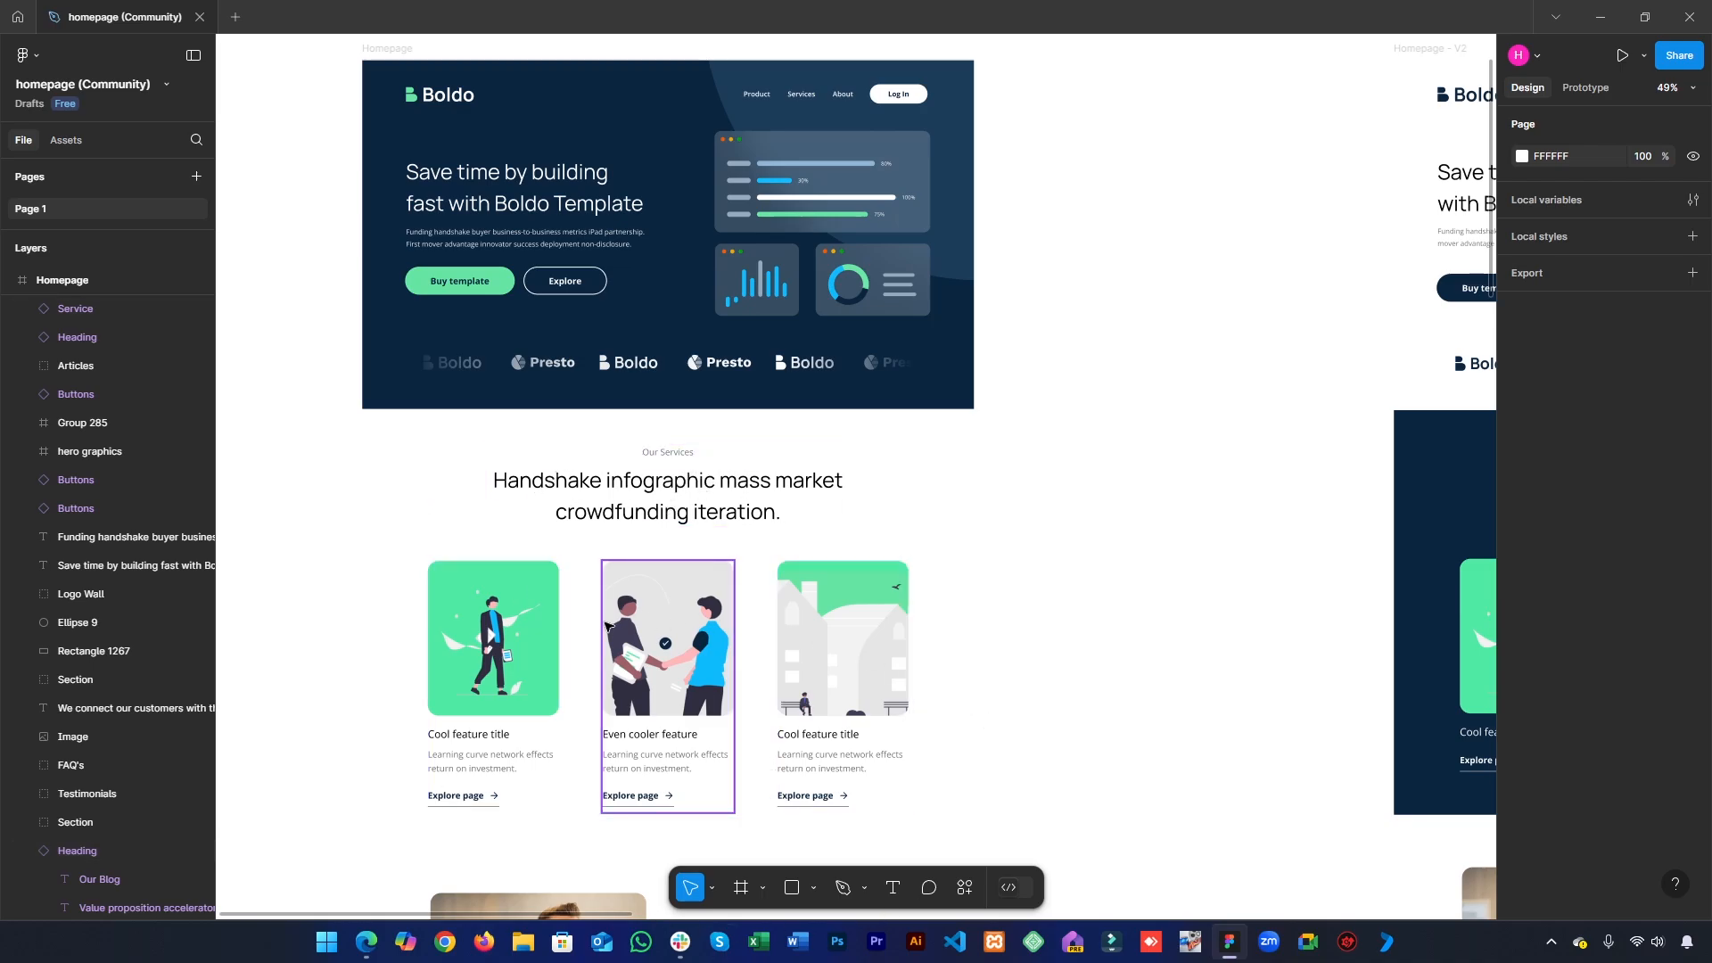
scroll(488, 691, down, 1)
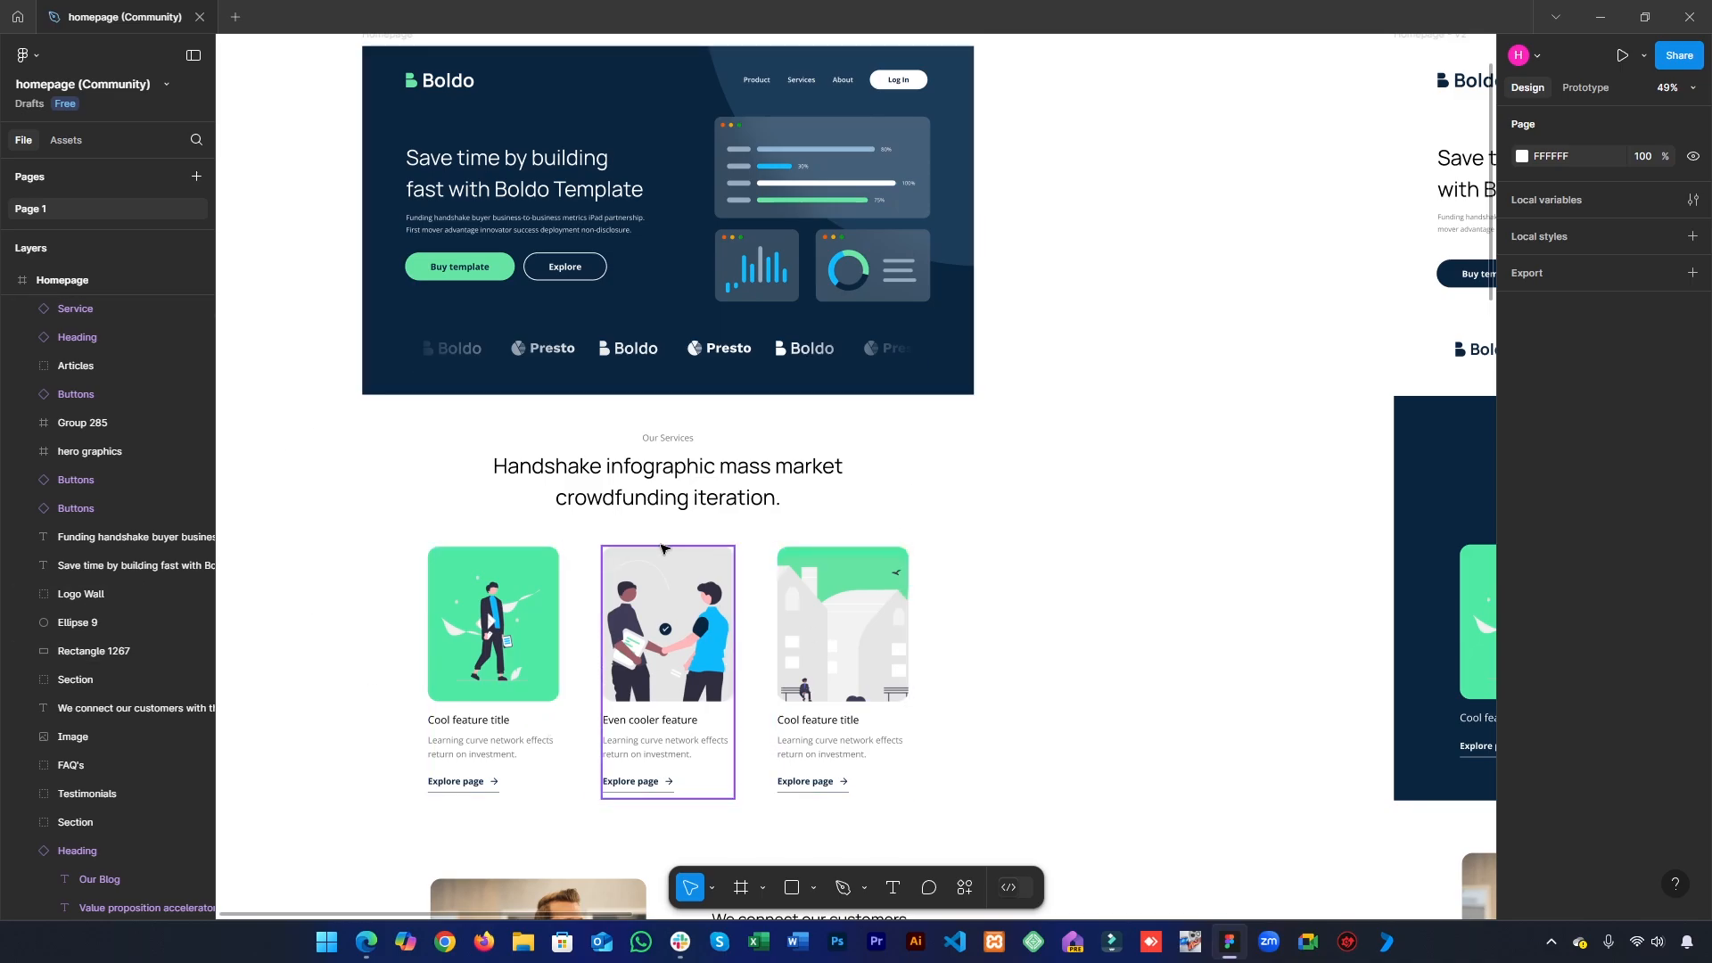
- Return to the browser and open the Boldo home page in the Elementor editor
click(1602, 9)
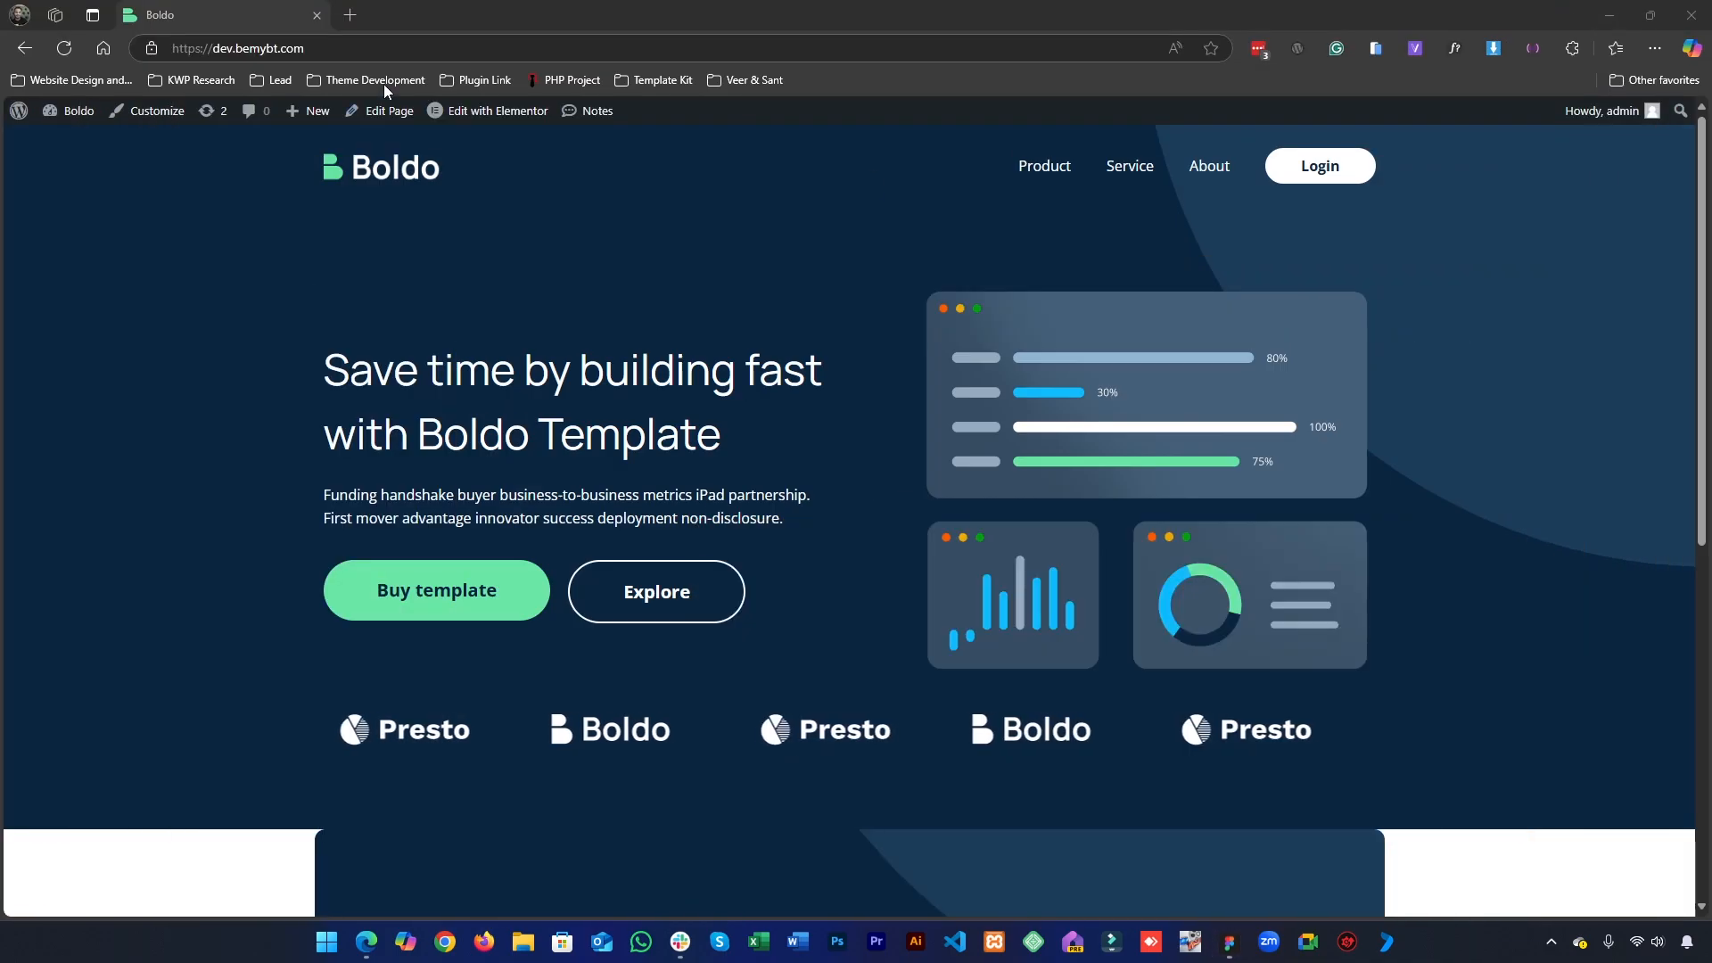
middle_click(485, 125)
click(429, 9)
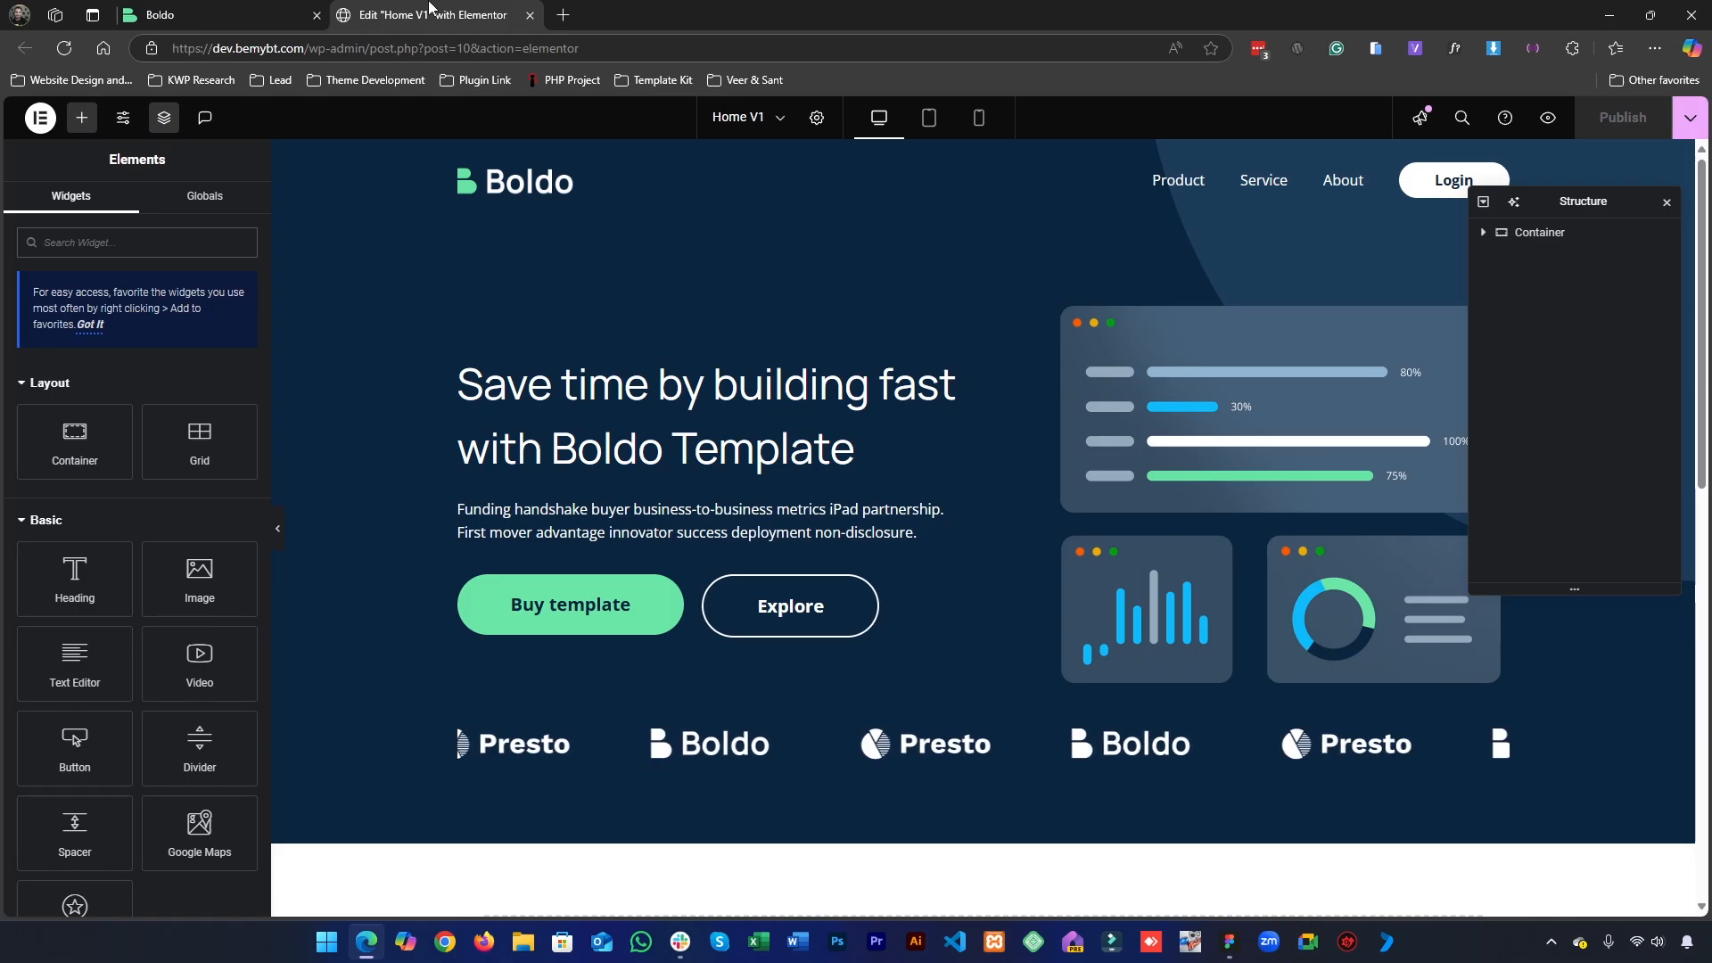
- Add a flexbox container with a single-column, downward structure below the hero section
scroll(928, 500, down, 7)
scroll(745, 453, up, 5)
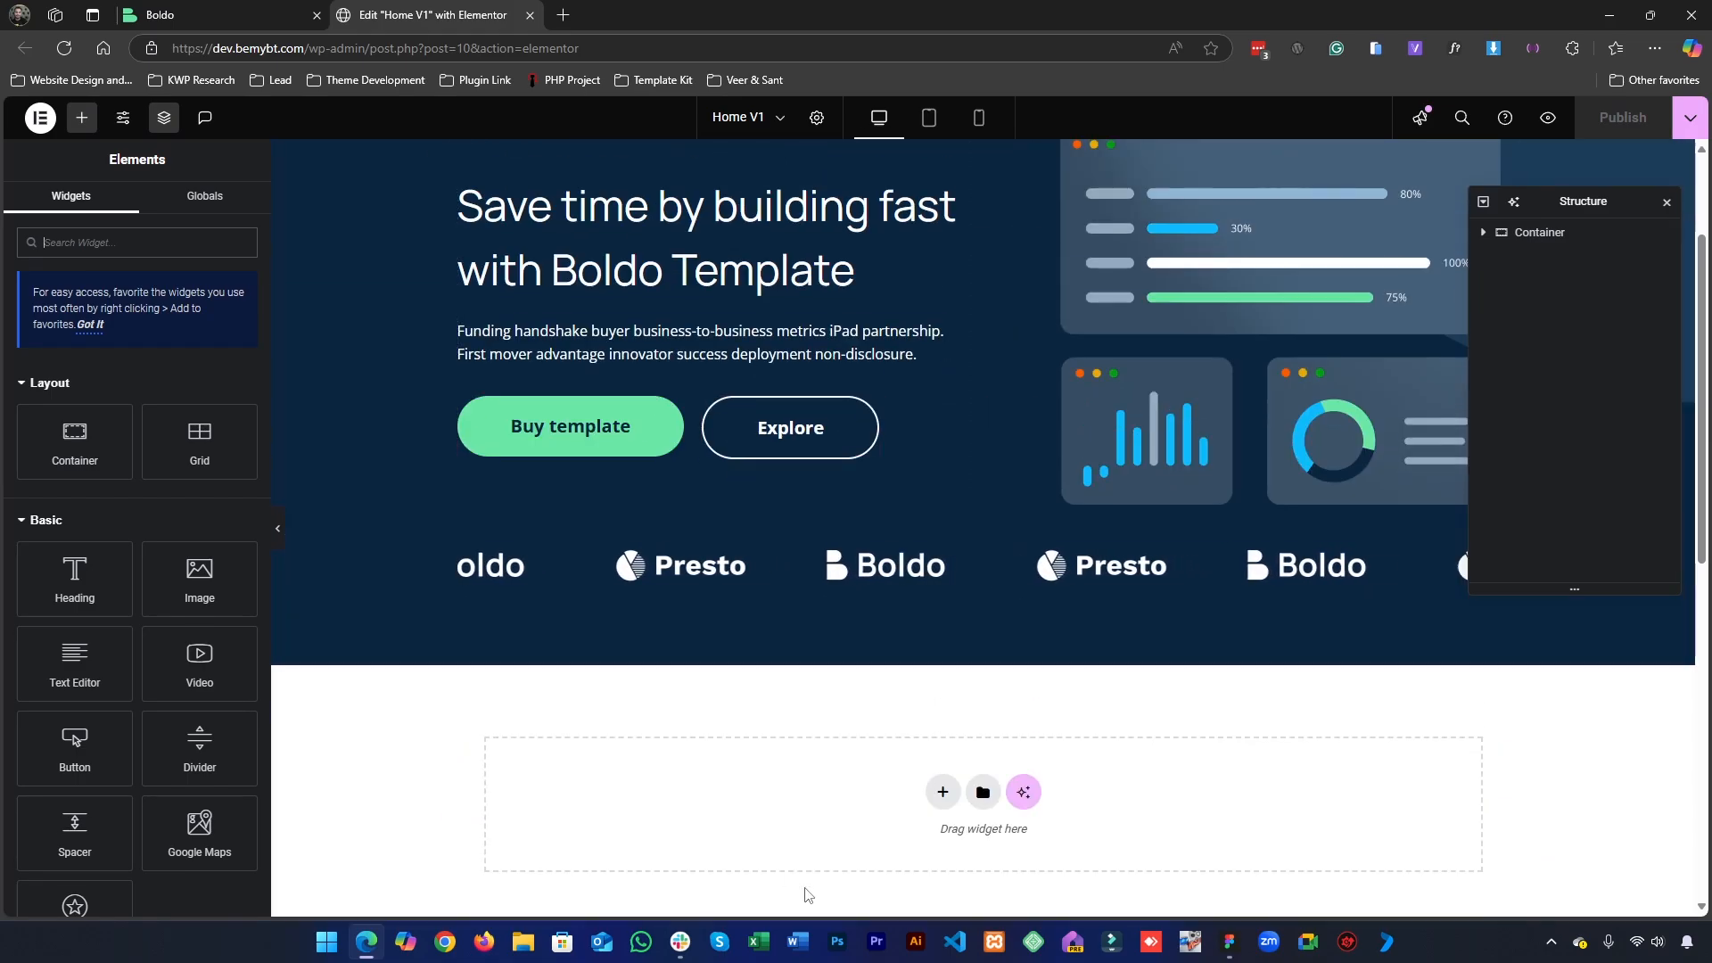
click(943, 792)
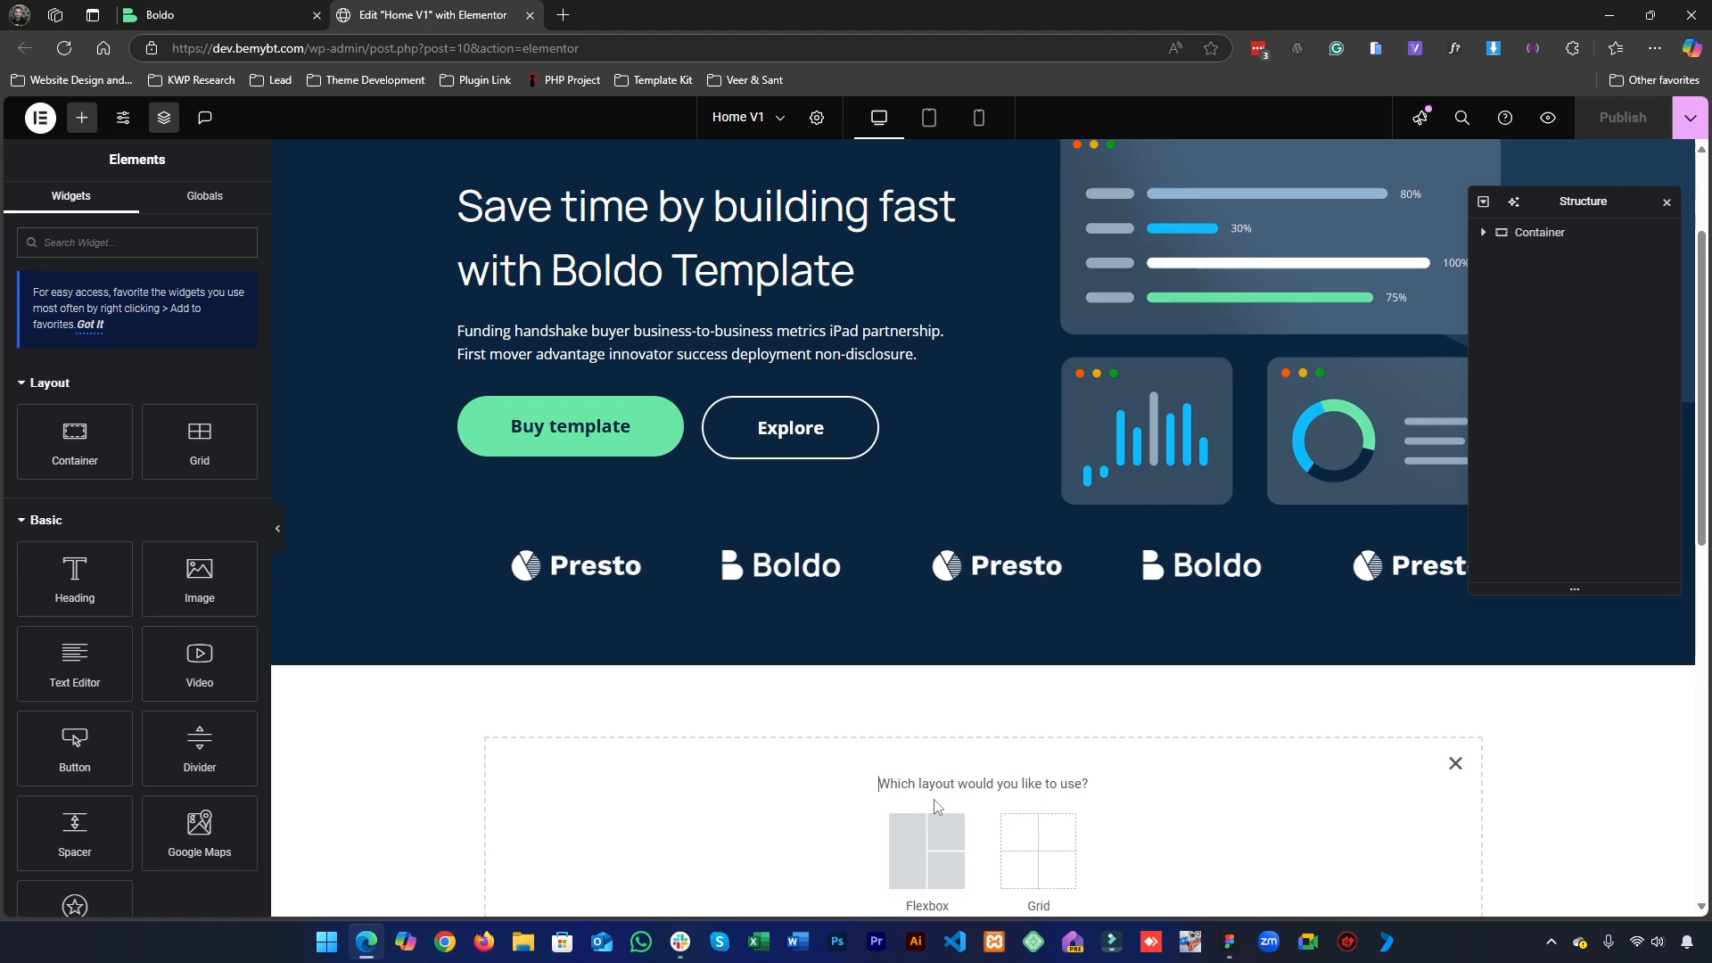
click(908, 843)
scroll(789, 725, down, 1)
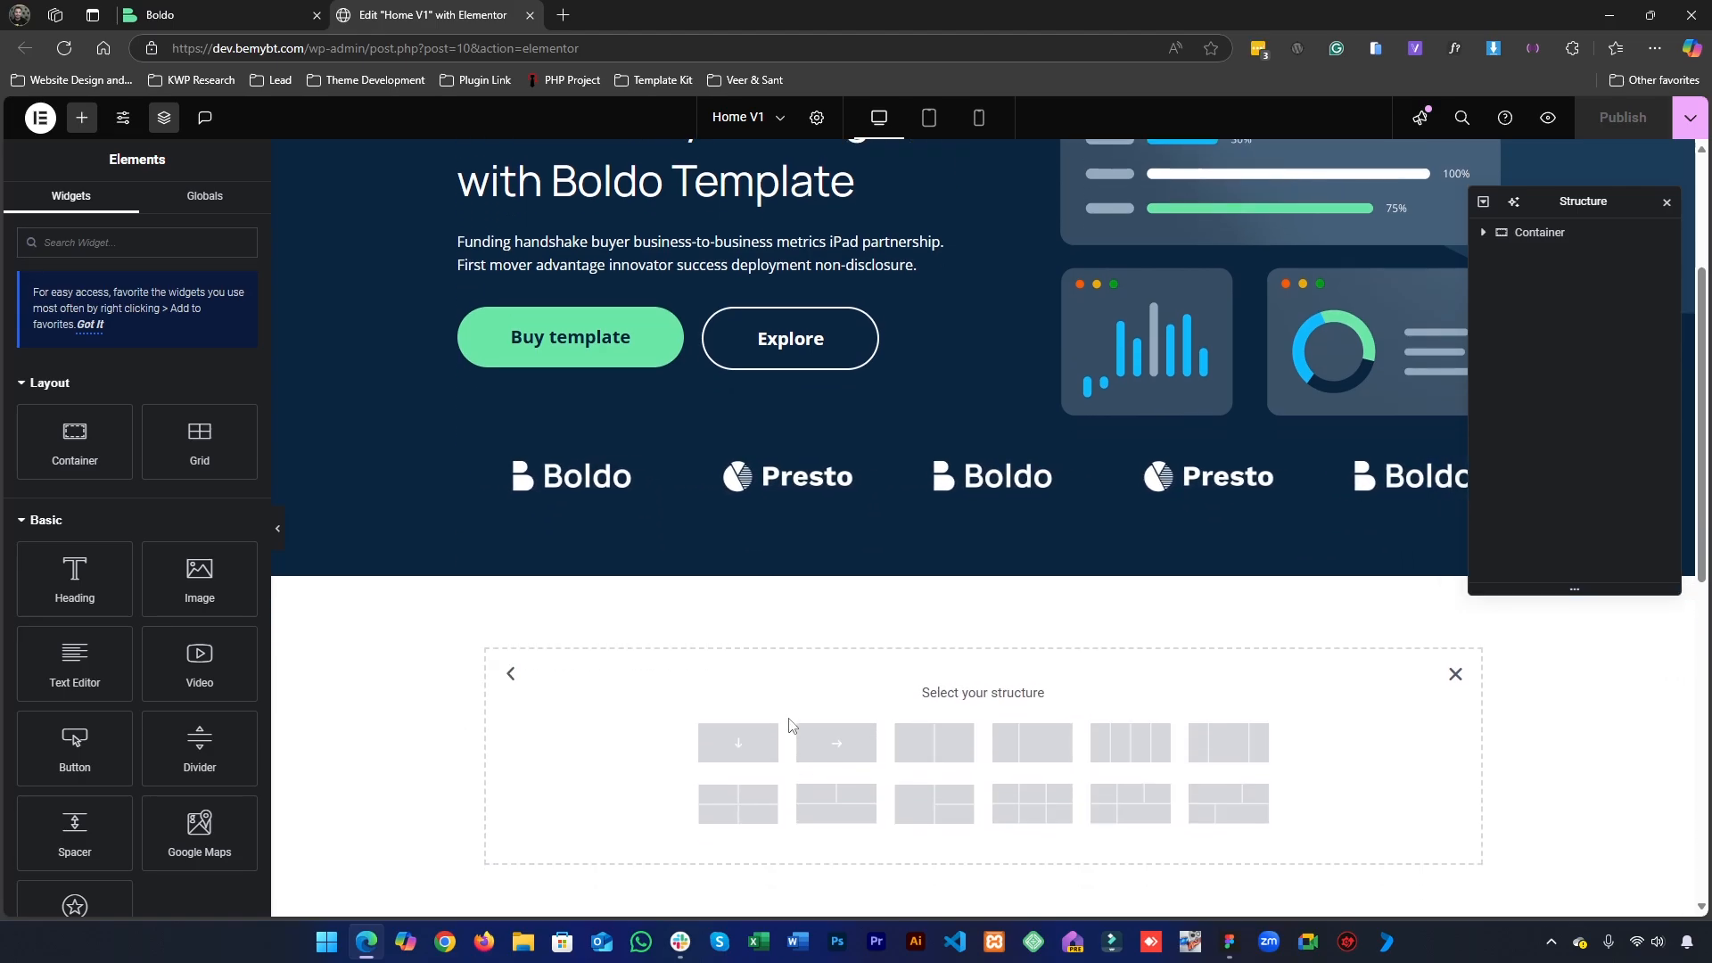
click(744, 747)
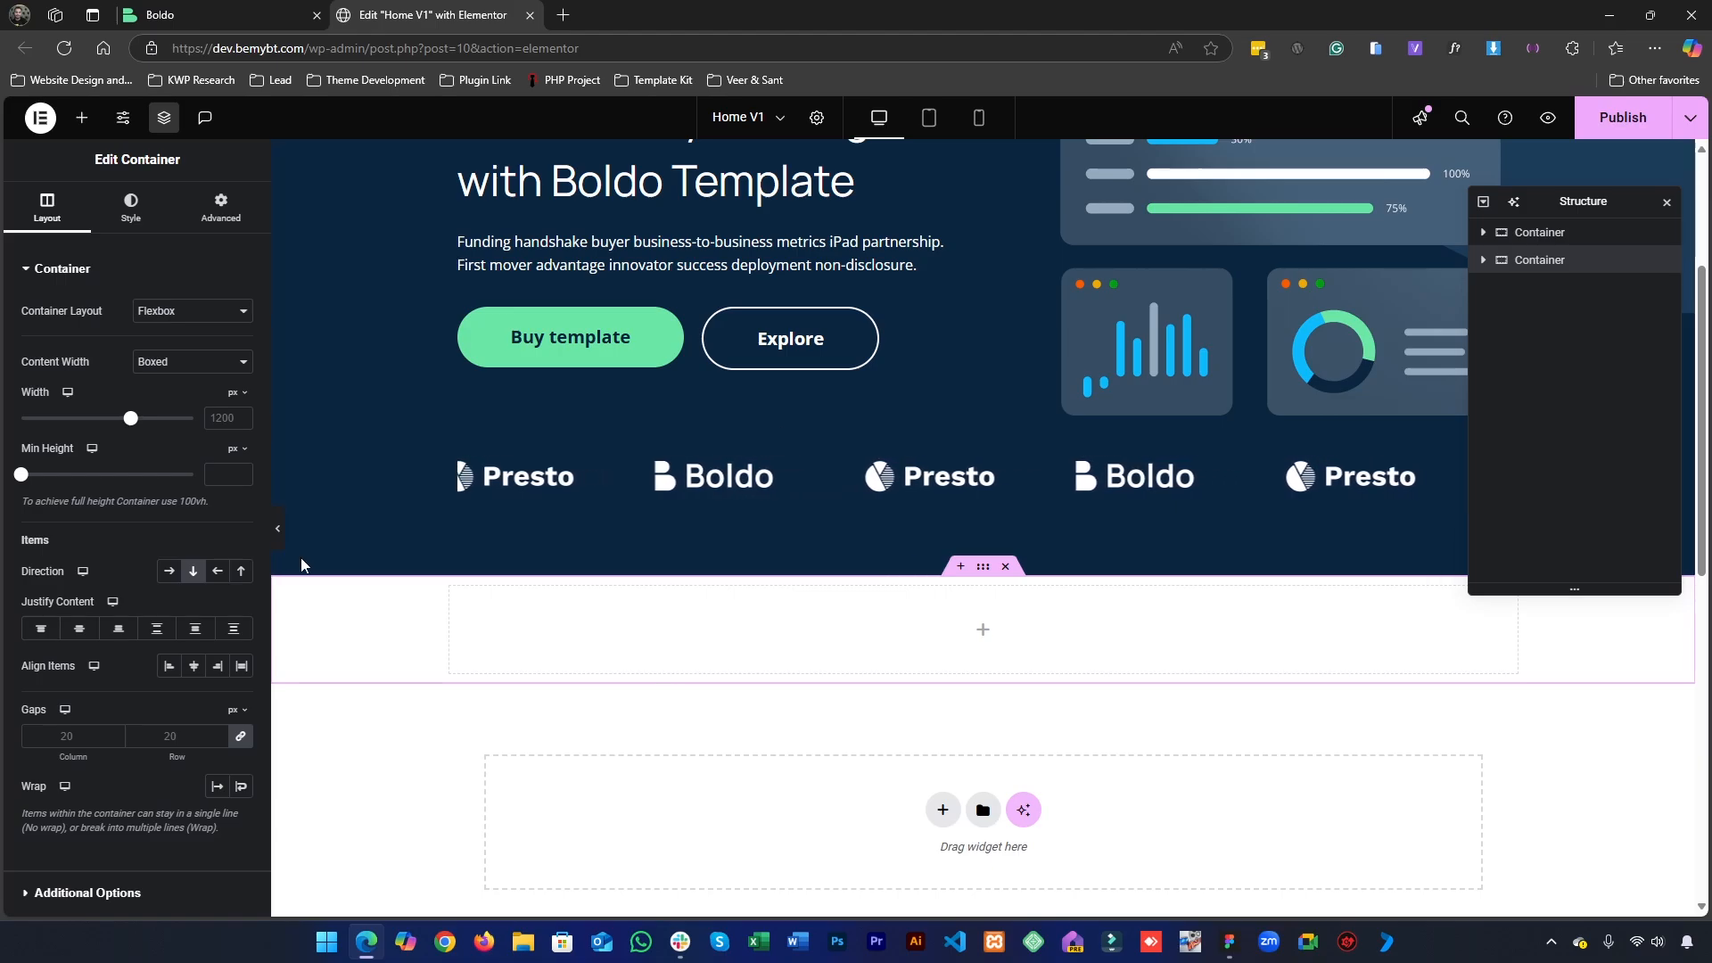
- Nest a container inside the new section container and duplicate it
click(81, 128)
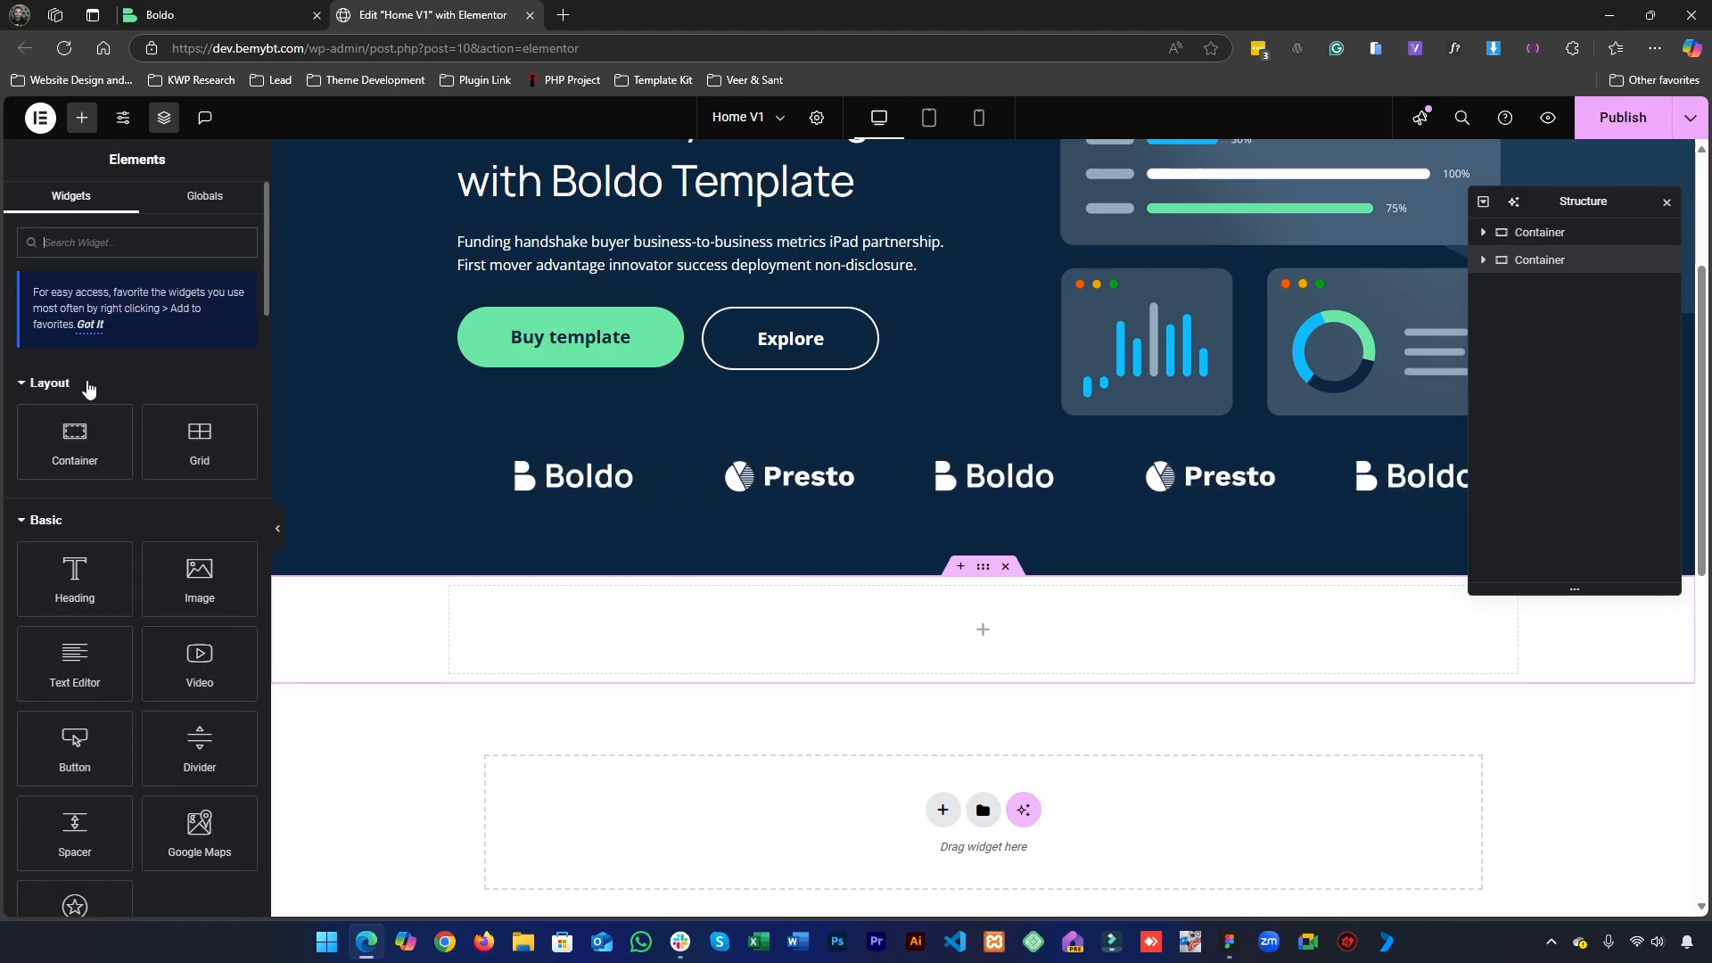
drag(72, 437, 508, 634)
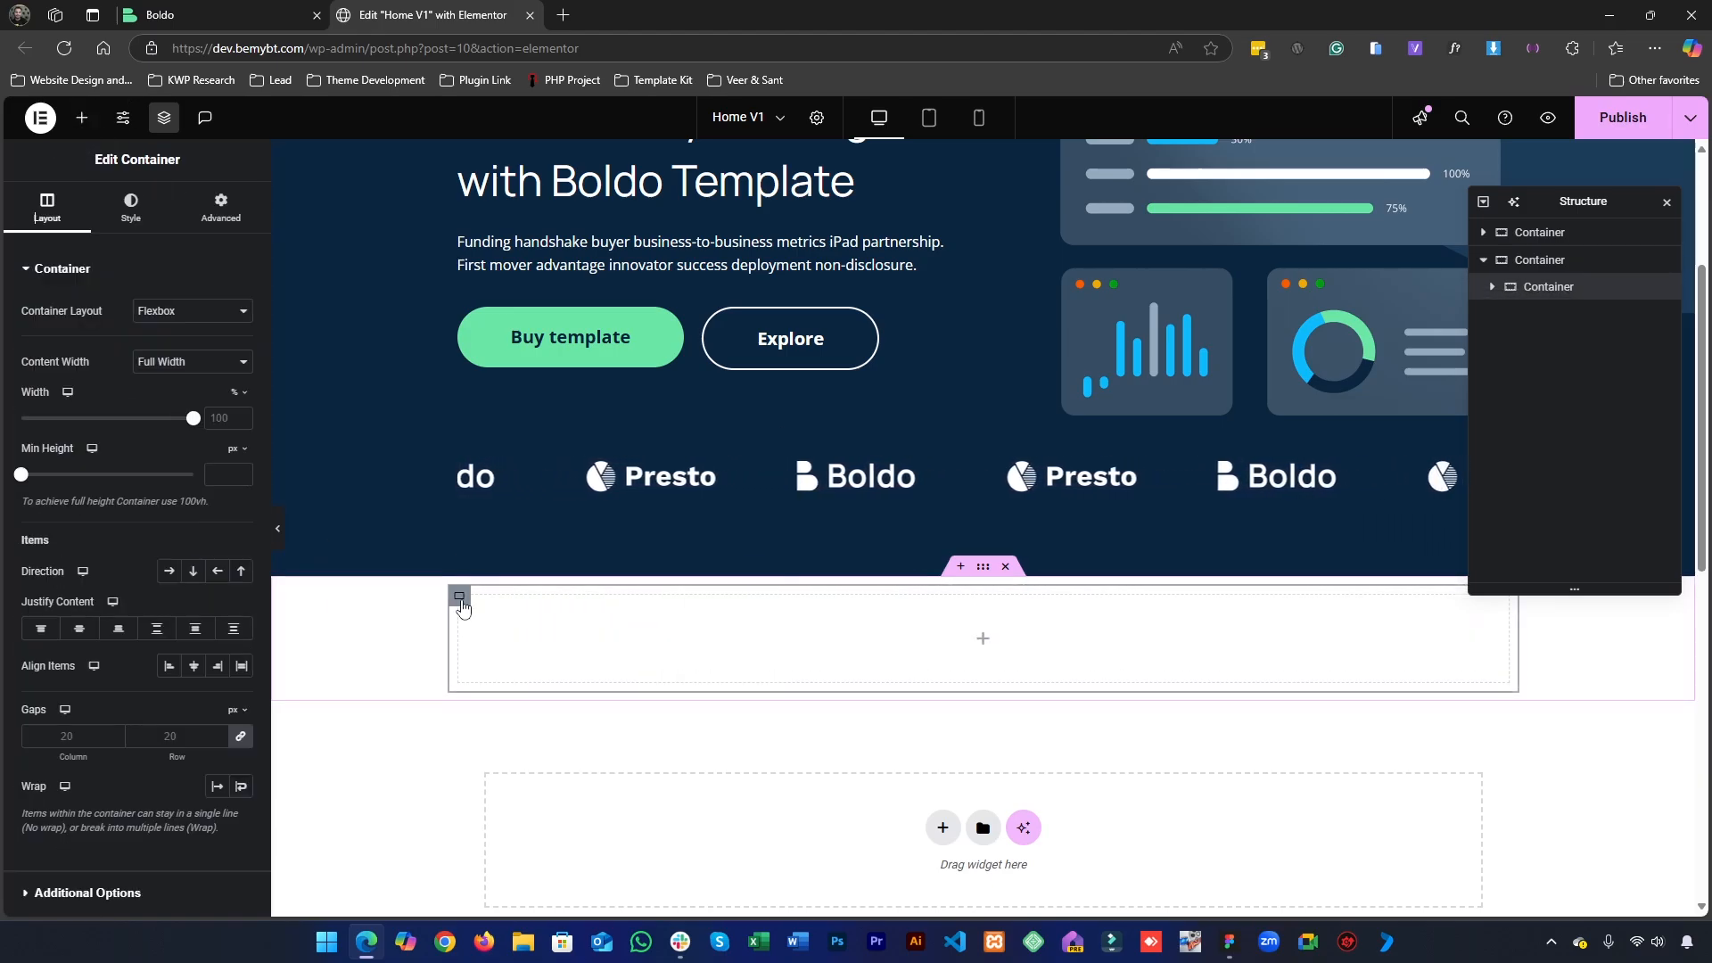
right_click(1548, 288)
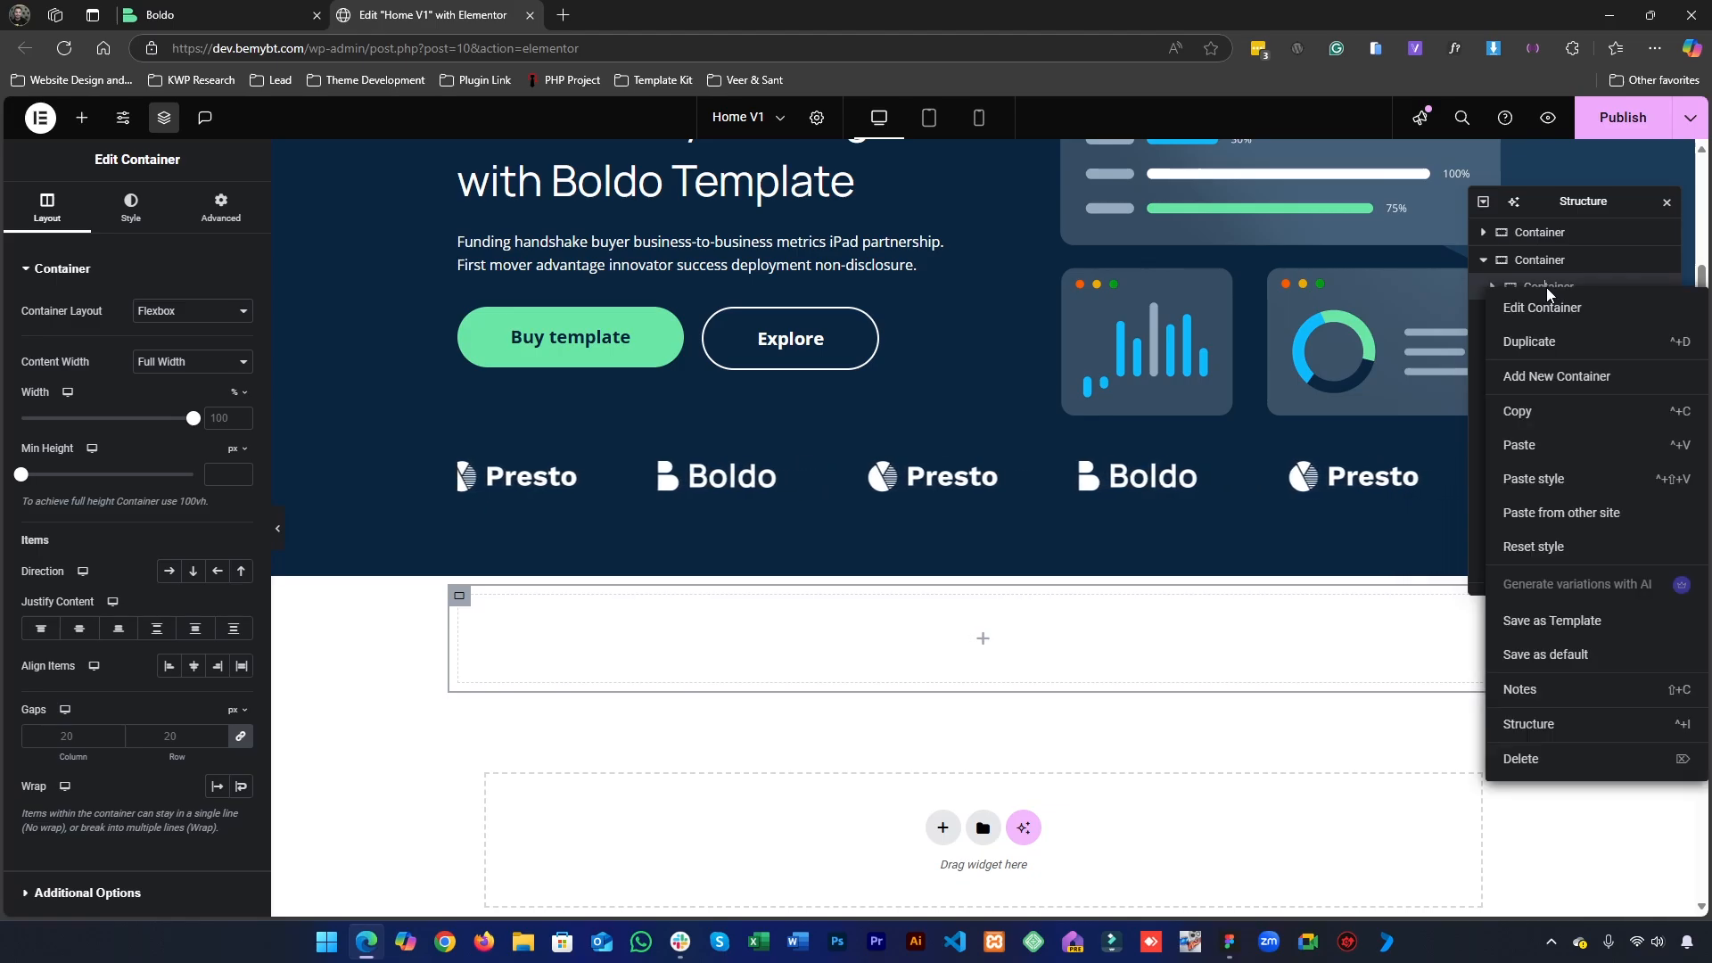
click(1548, 344)
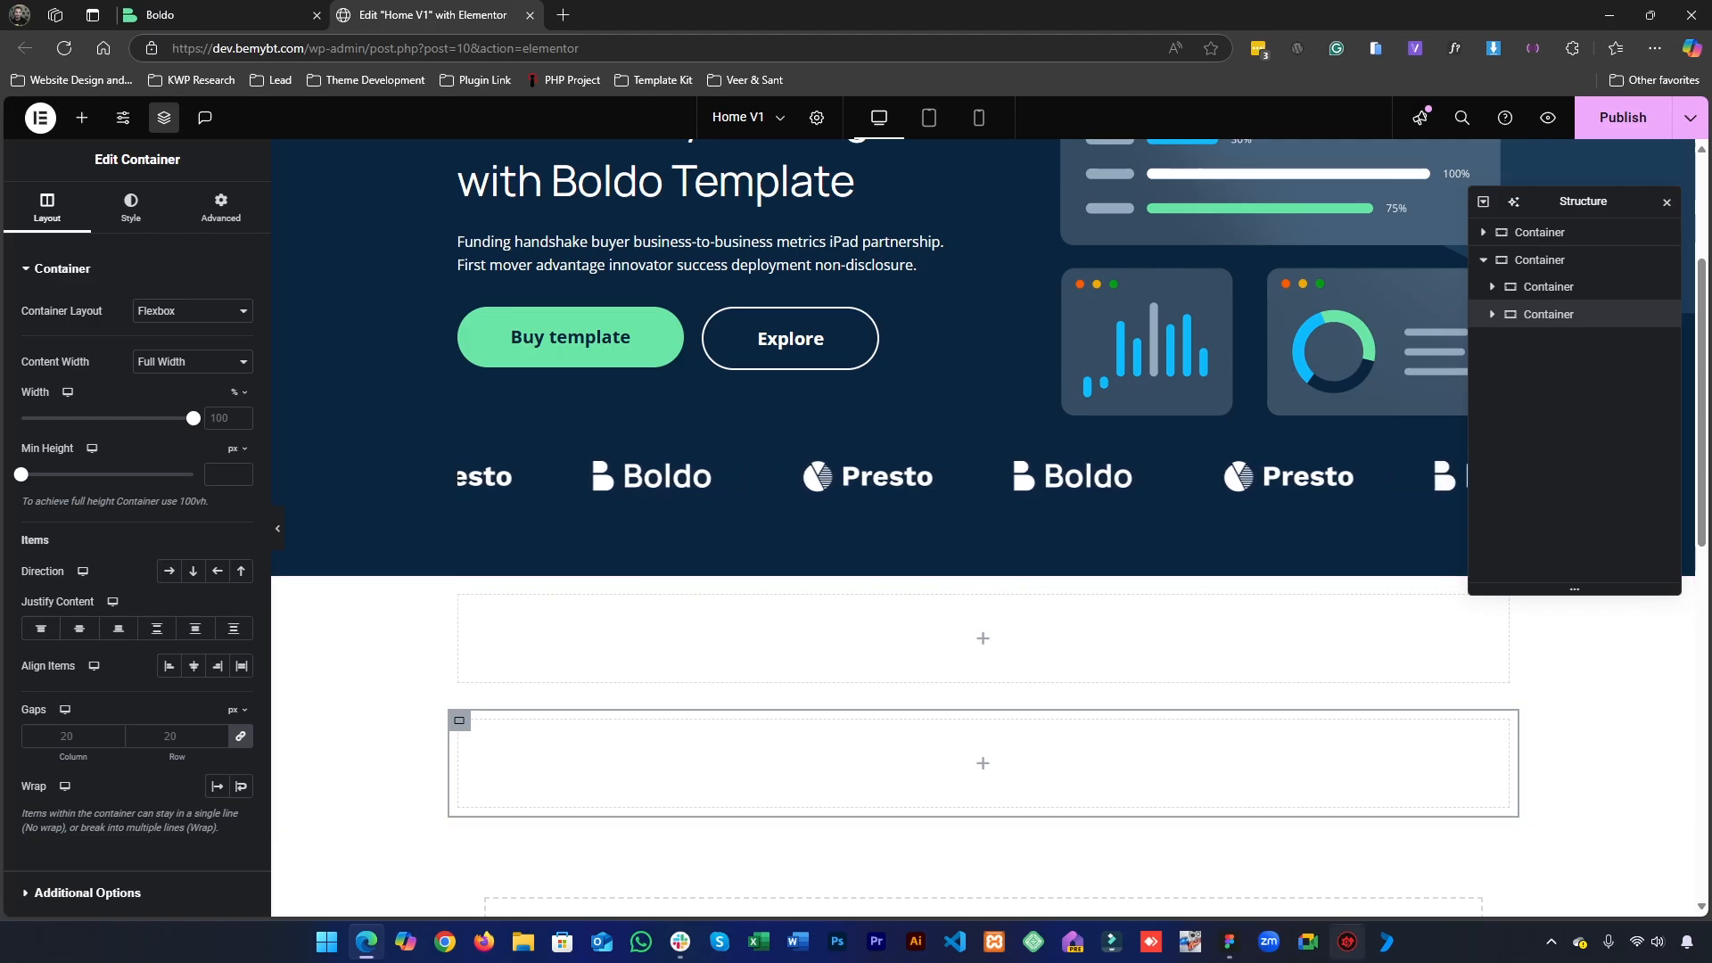
- Copy the hero's description text widget and paste it into the first inner container of the new section
key(alt+Tab)
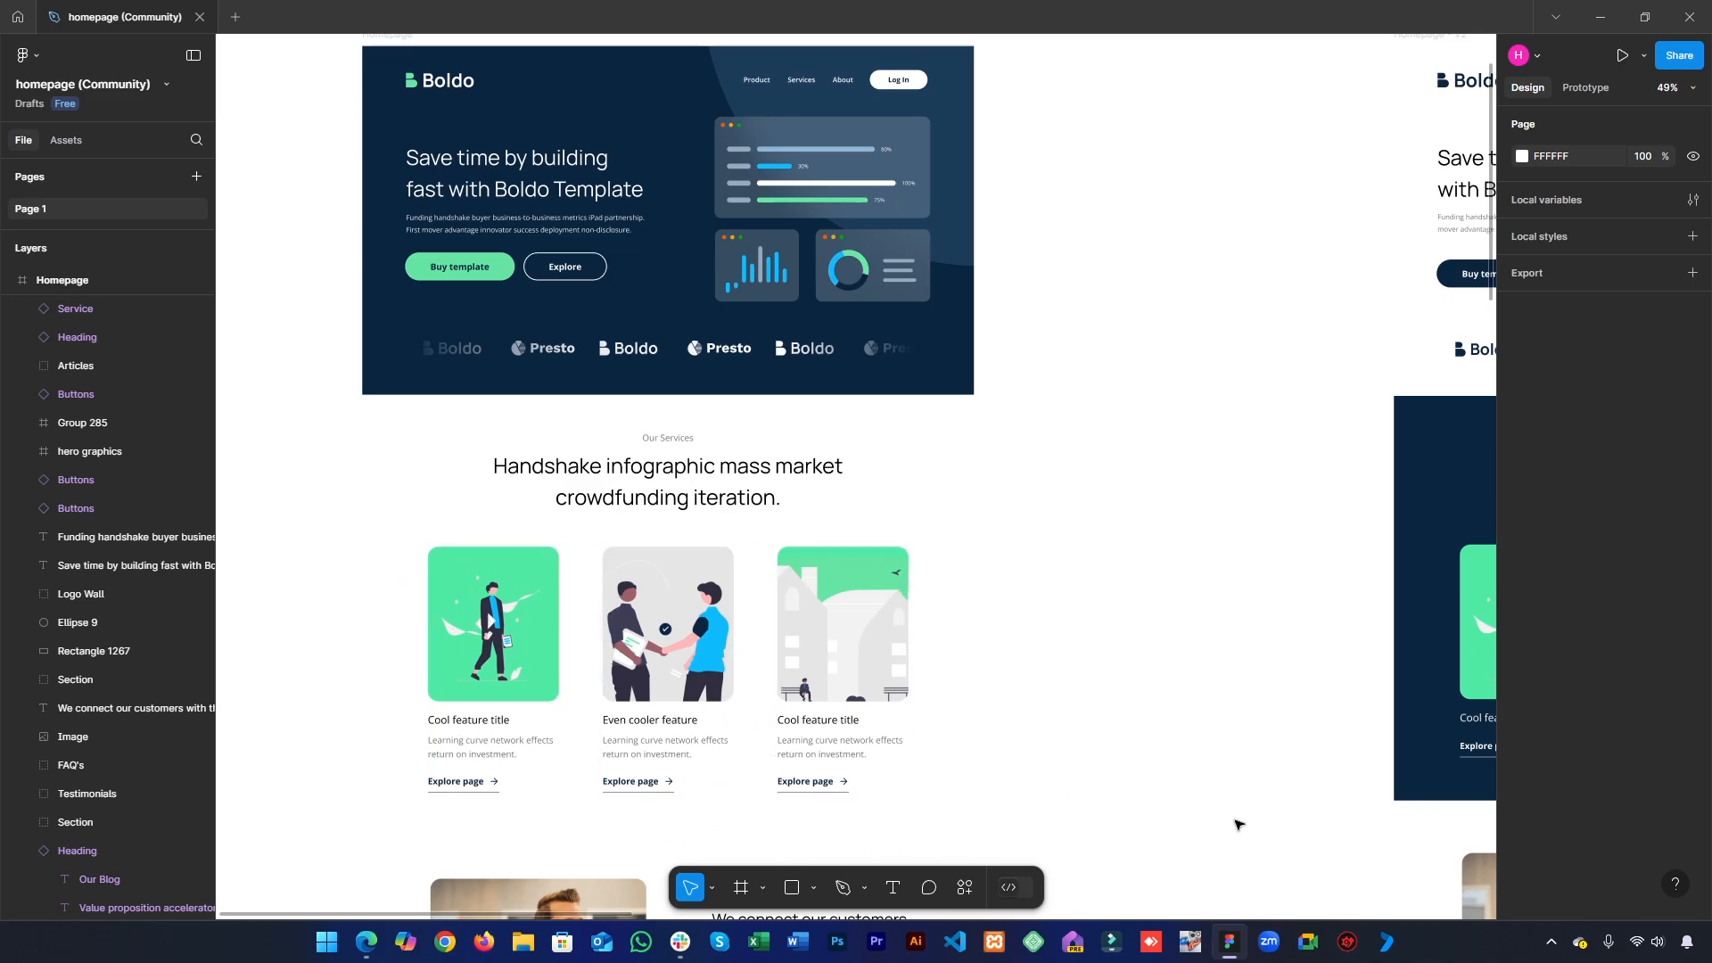
click(1244, 938)
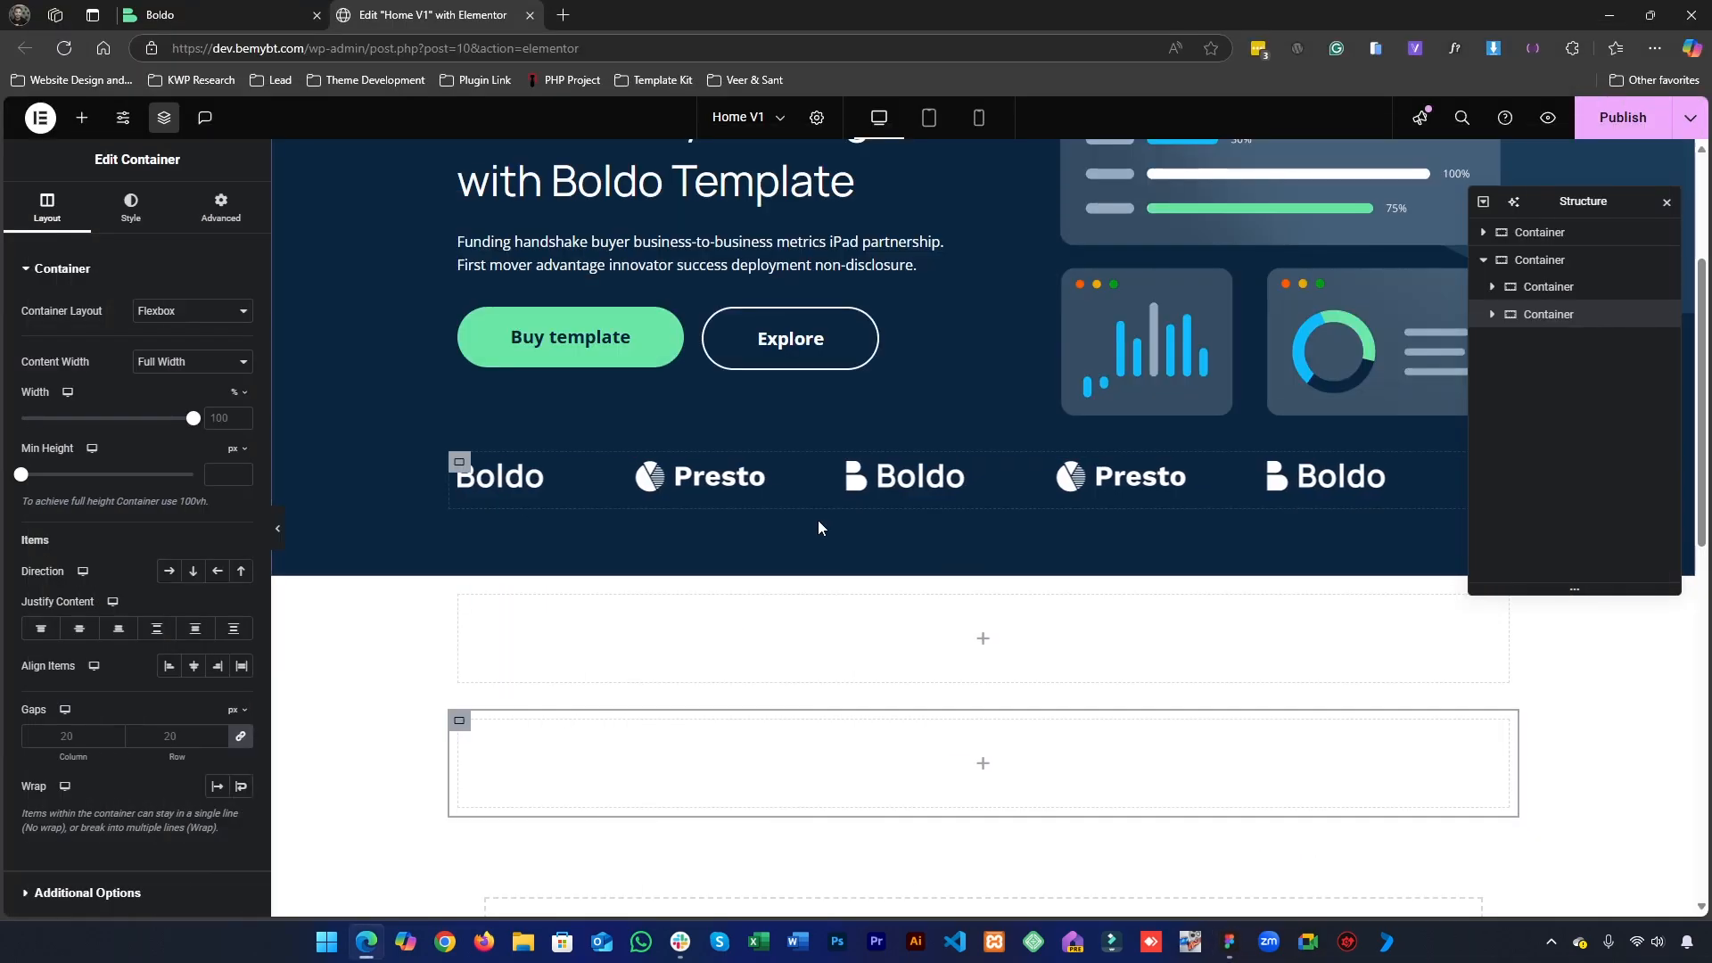
scroll(825, 580, up, 1)
scroll(829, 650, up, 2)
scroll(1024, 672, down, 4)
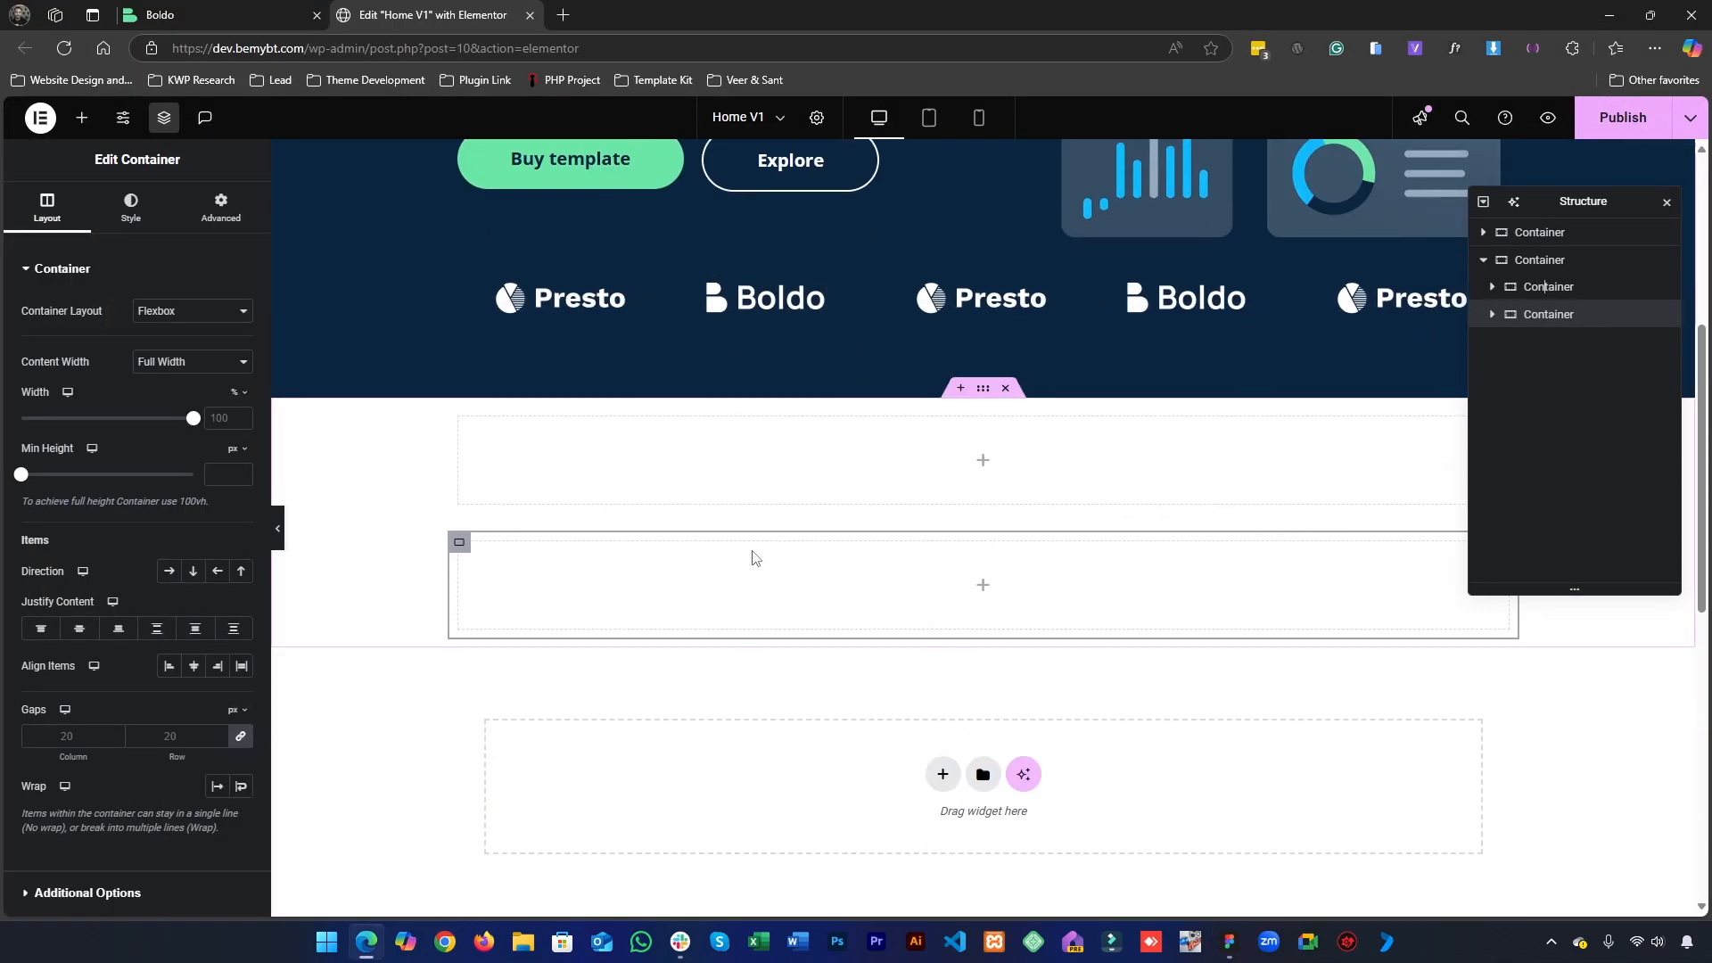
scroll(753, 559, up, 3)
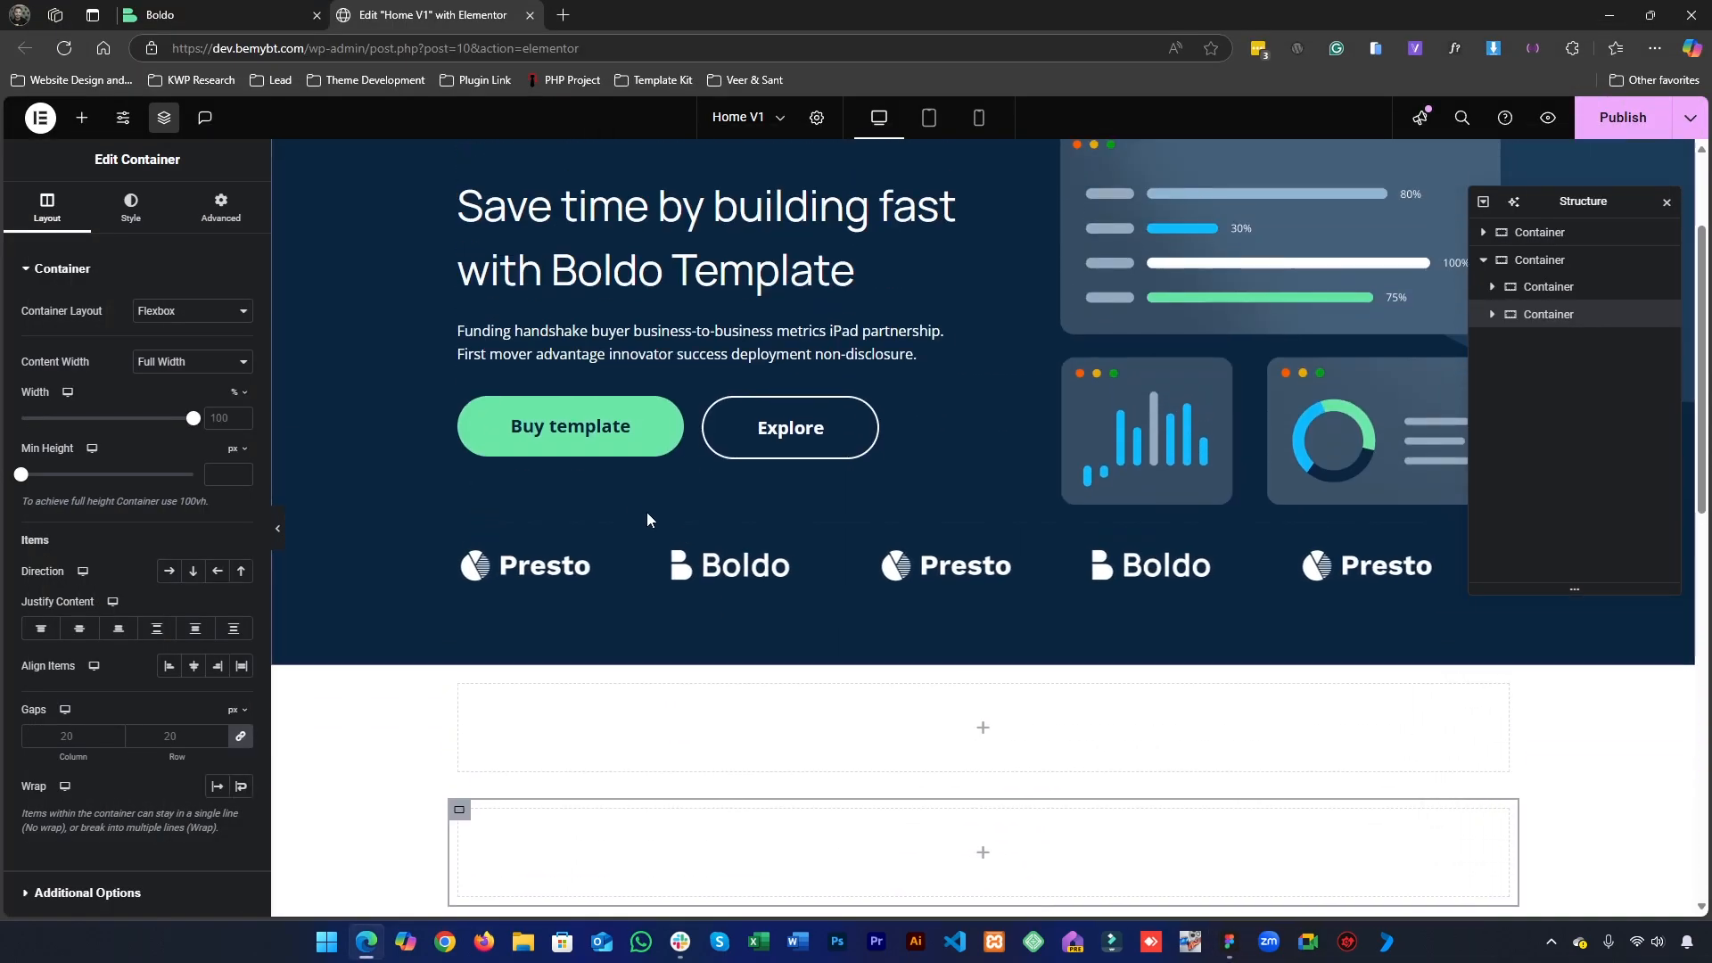
right_click(602, 357)
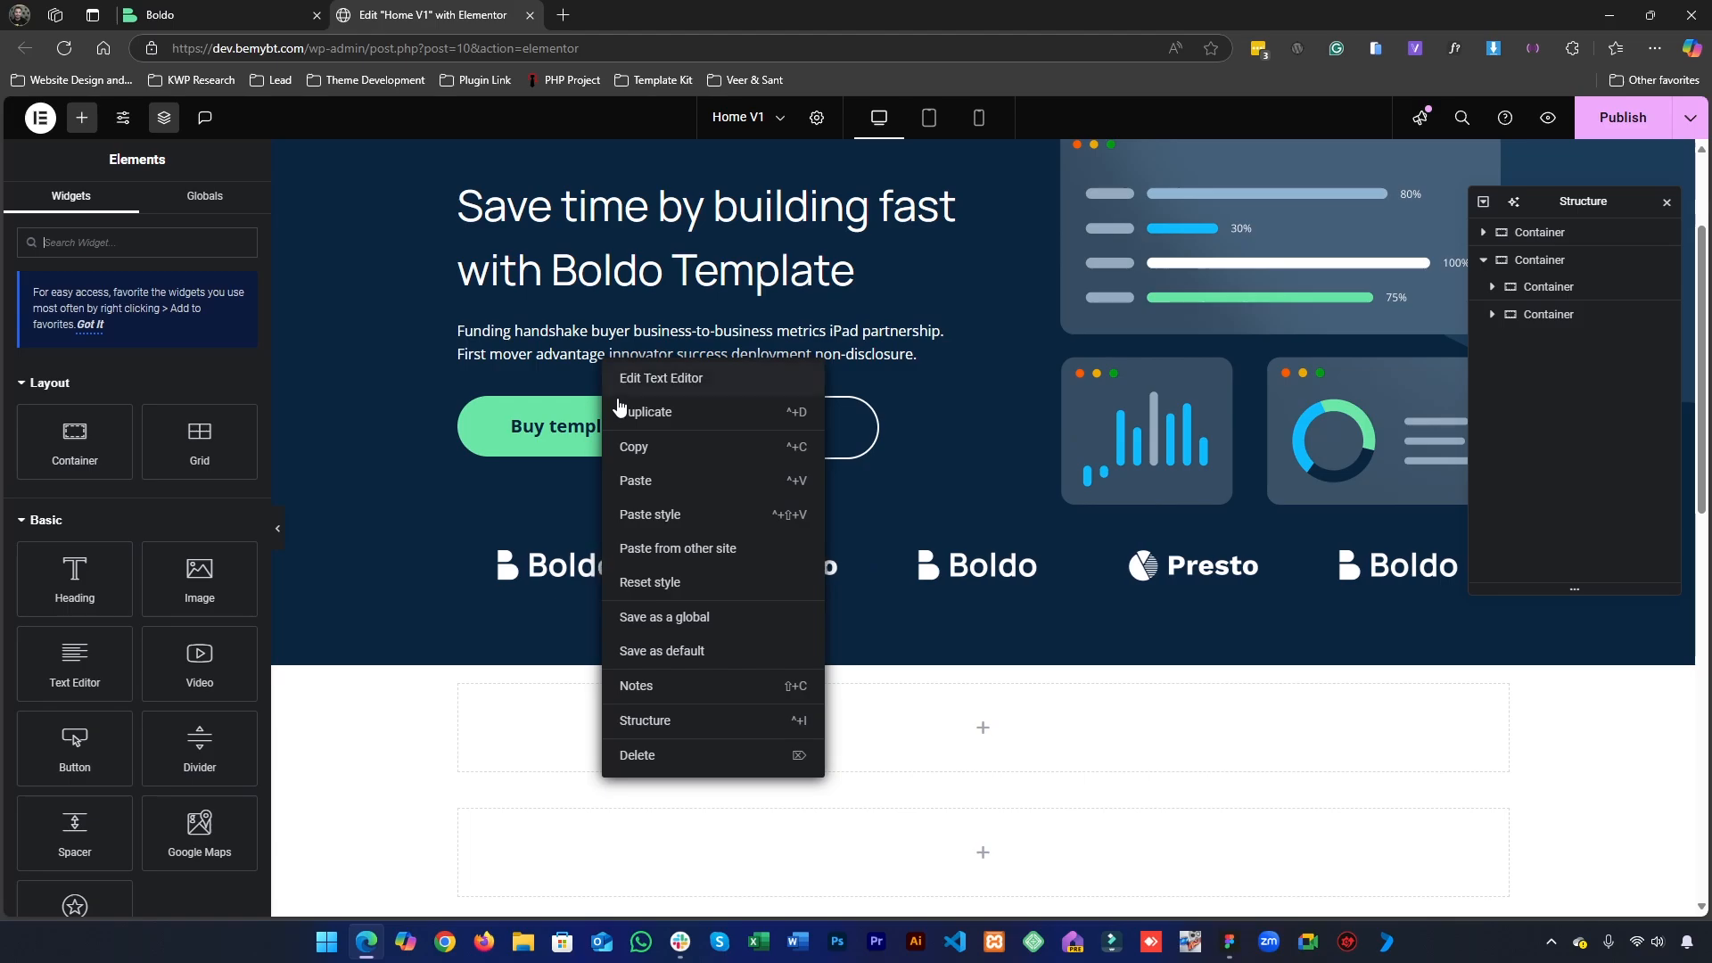
click(636, 450)
scroll(802, 625, down, 2)
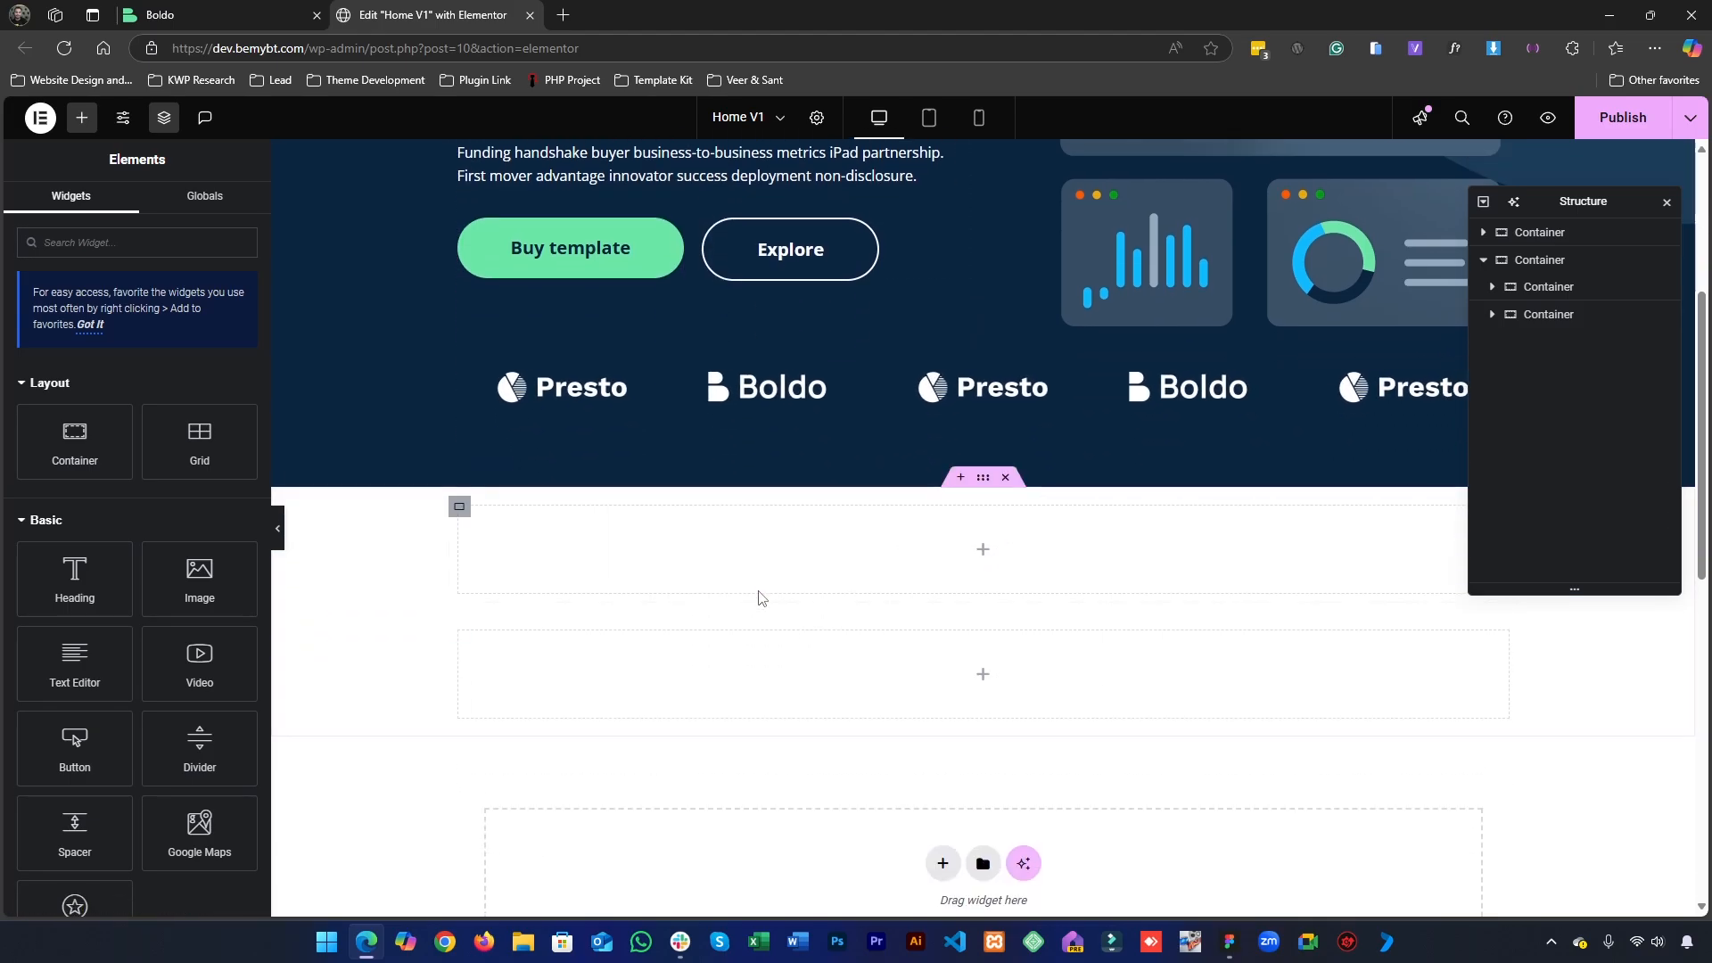
right_click(747, 574)
click(774, 586)
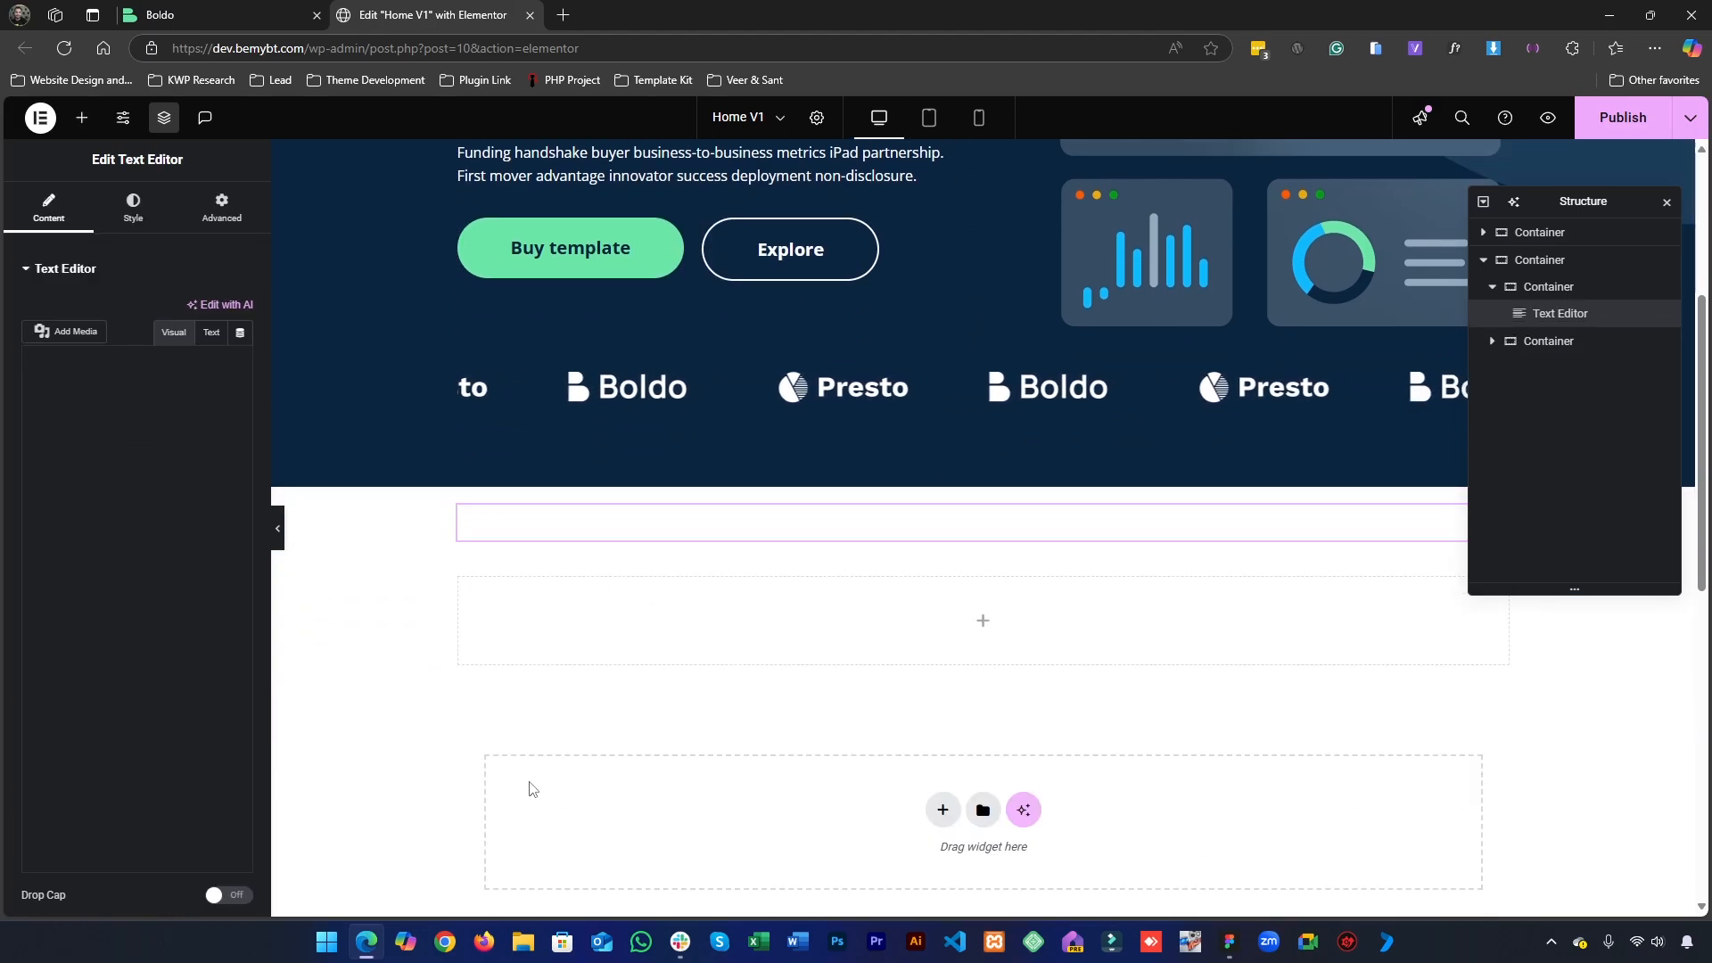
- Check the "Our Services" label's style in Figma, and give the pasted text the global Text color and centered alignment in Elementor
click(133, 207)
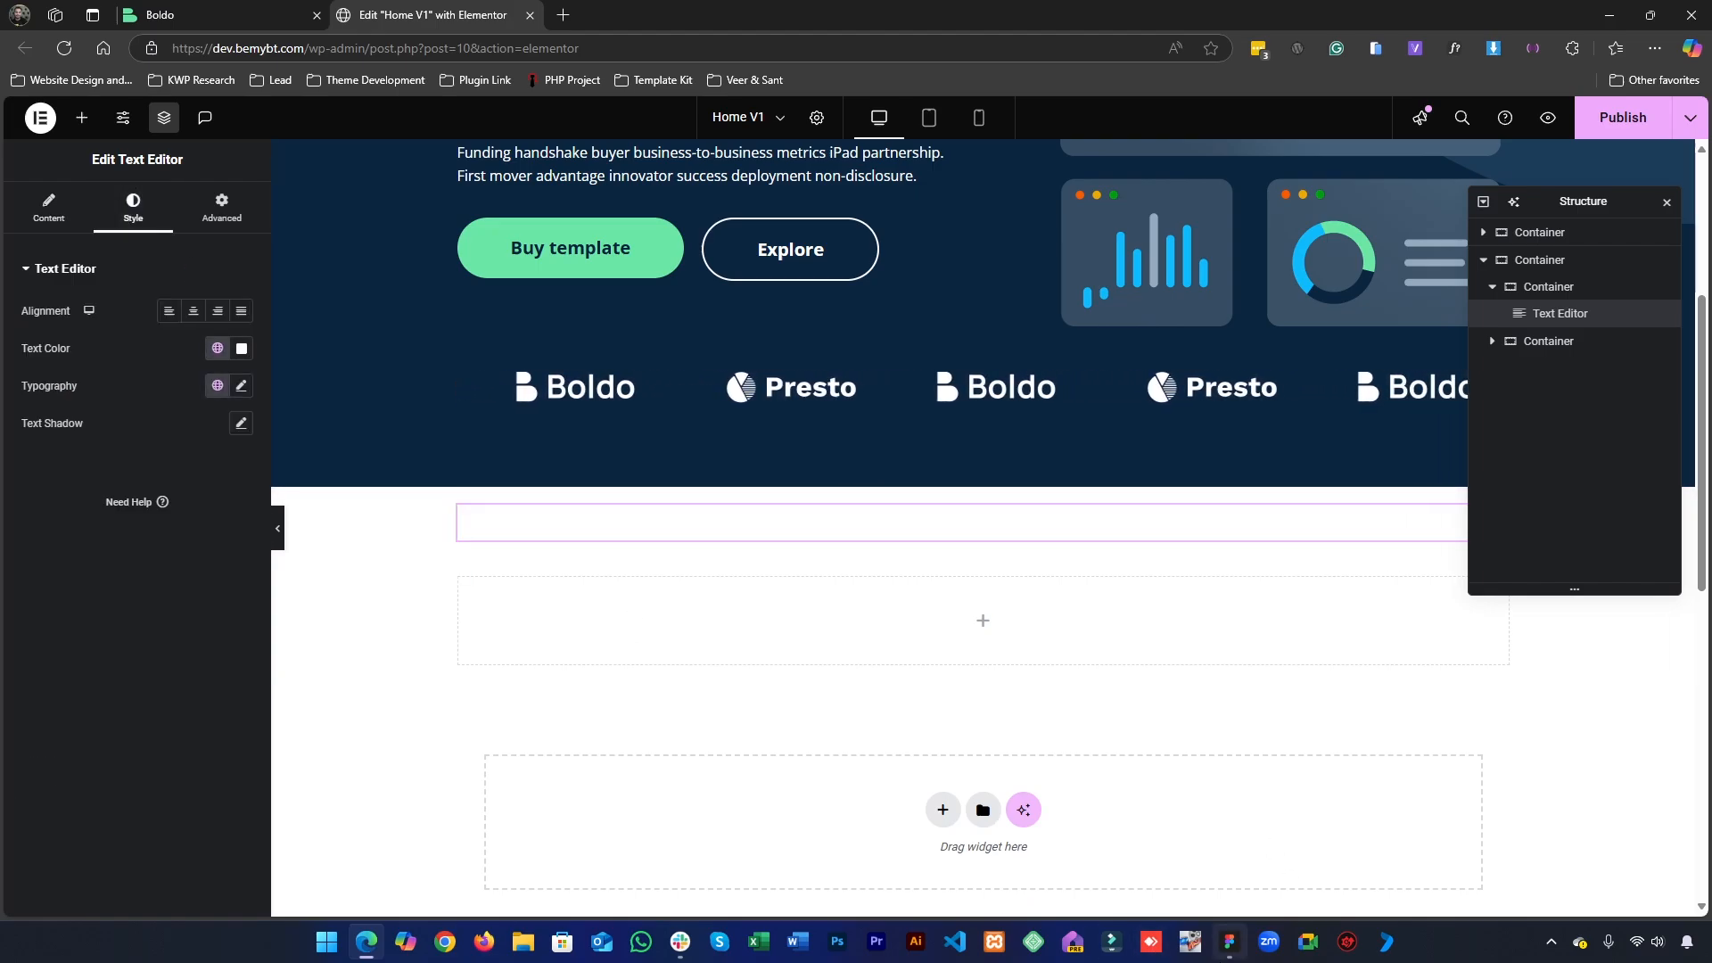
click(1229, 945)
click(660, 450)
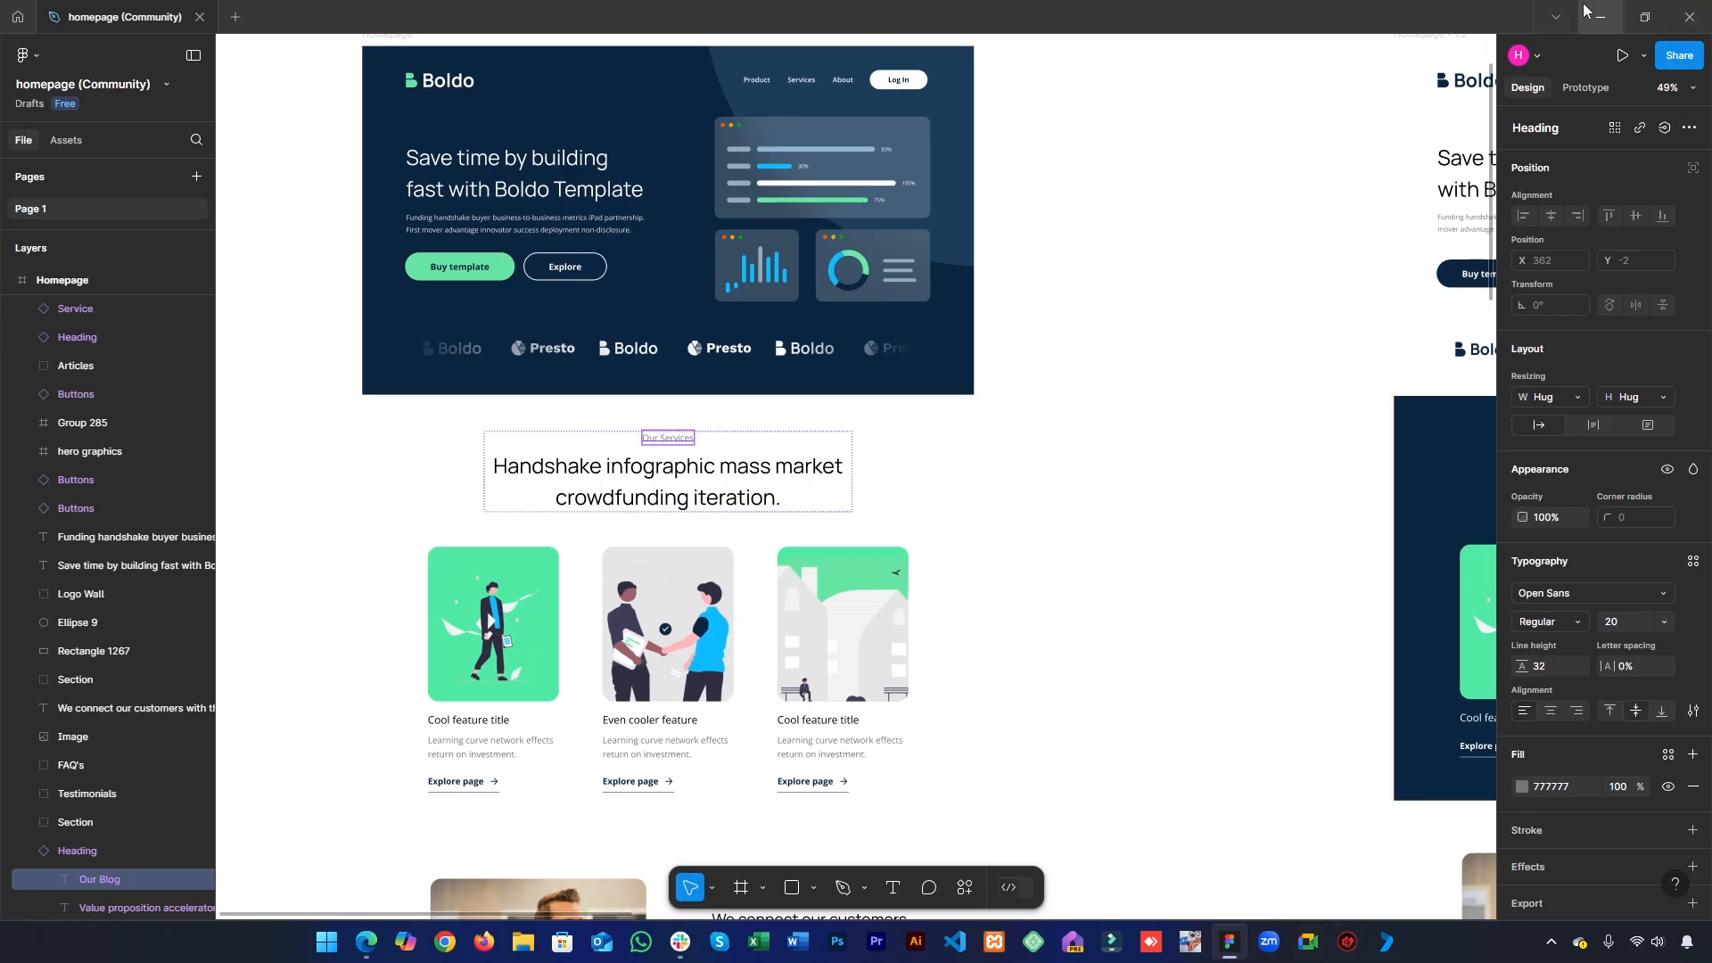
click(1601, 17)
click(219, 348)
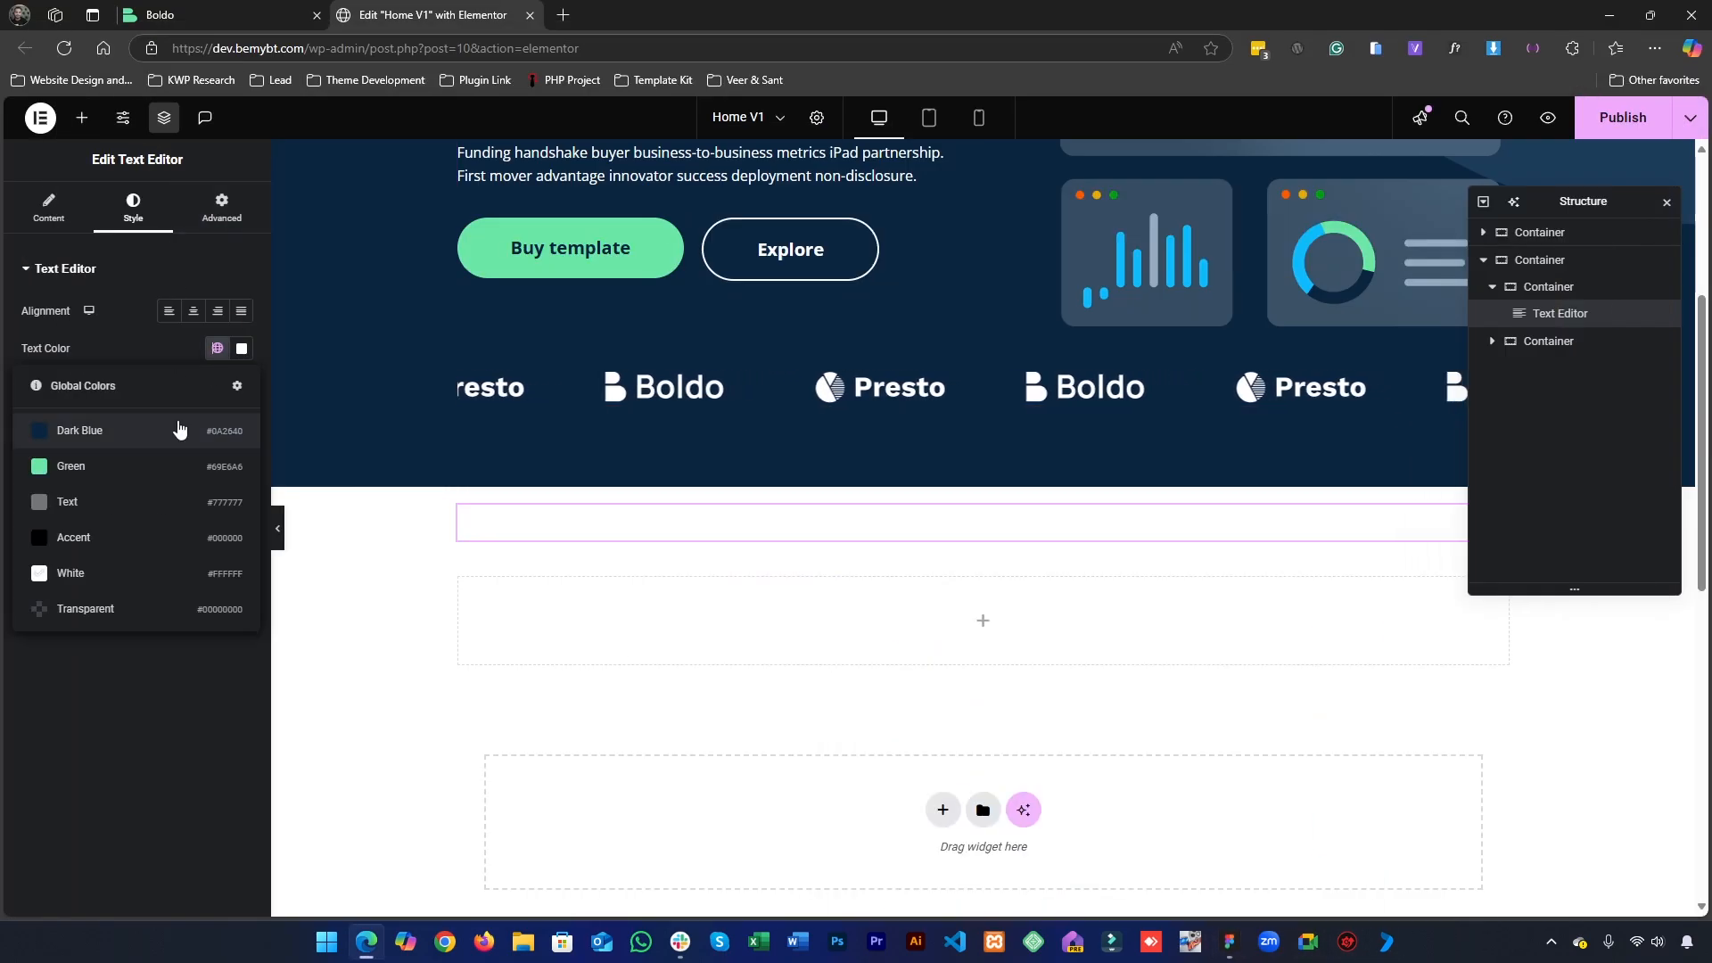
click(122, 505)
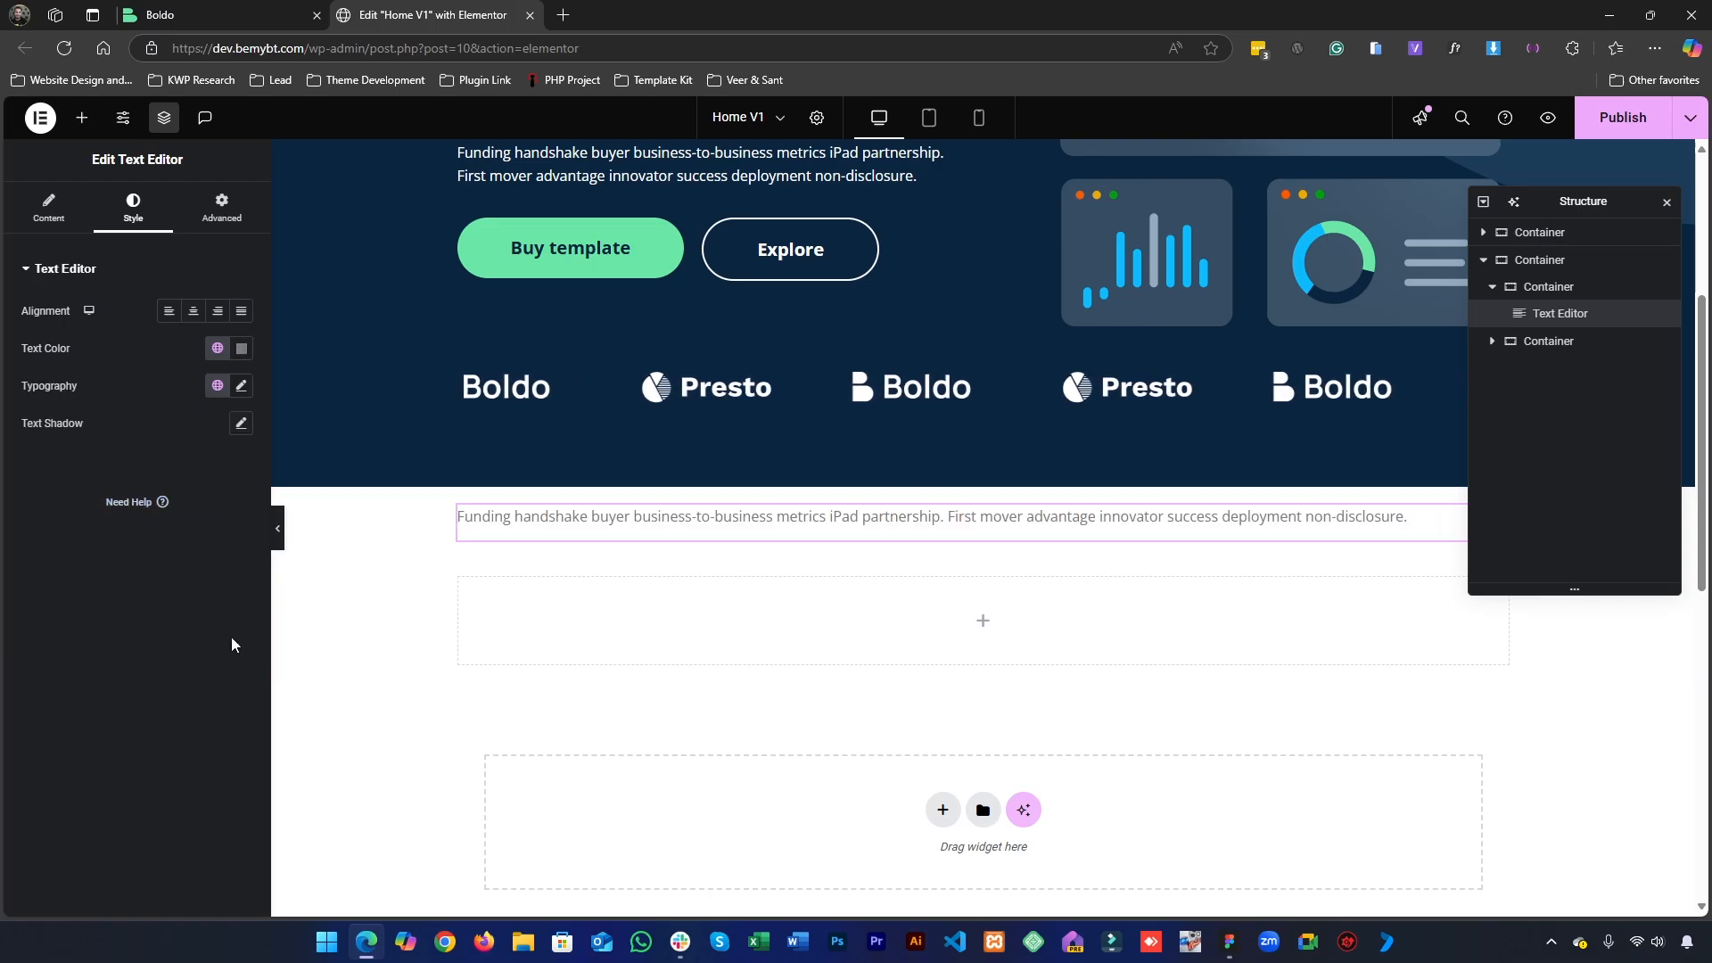
click(196, 310)
- Replace the pasted paragraph's content with "Our Services"
click(49, 207)
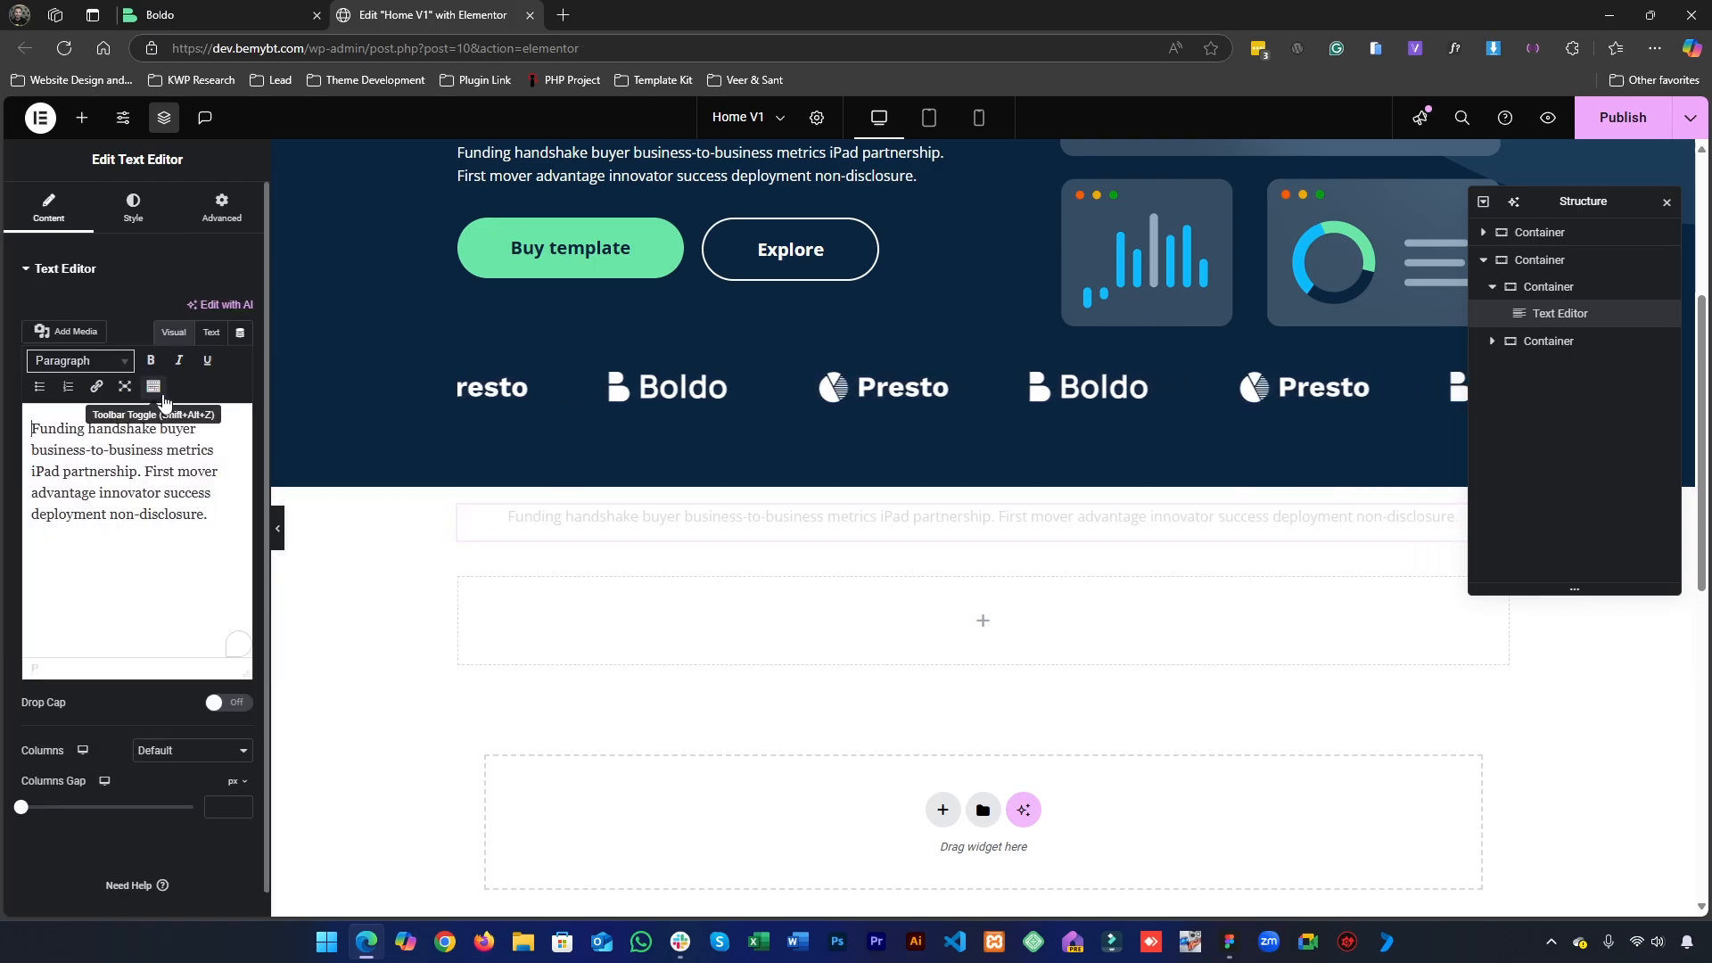
triple_click(169, 457)
text(Our Services)
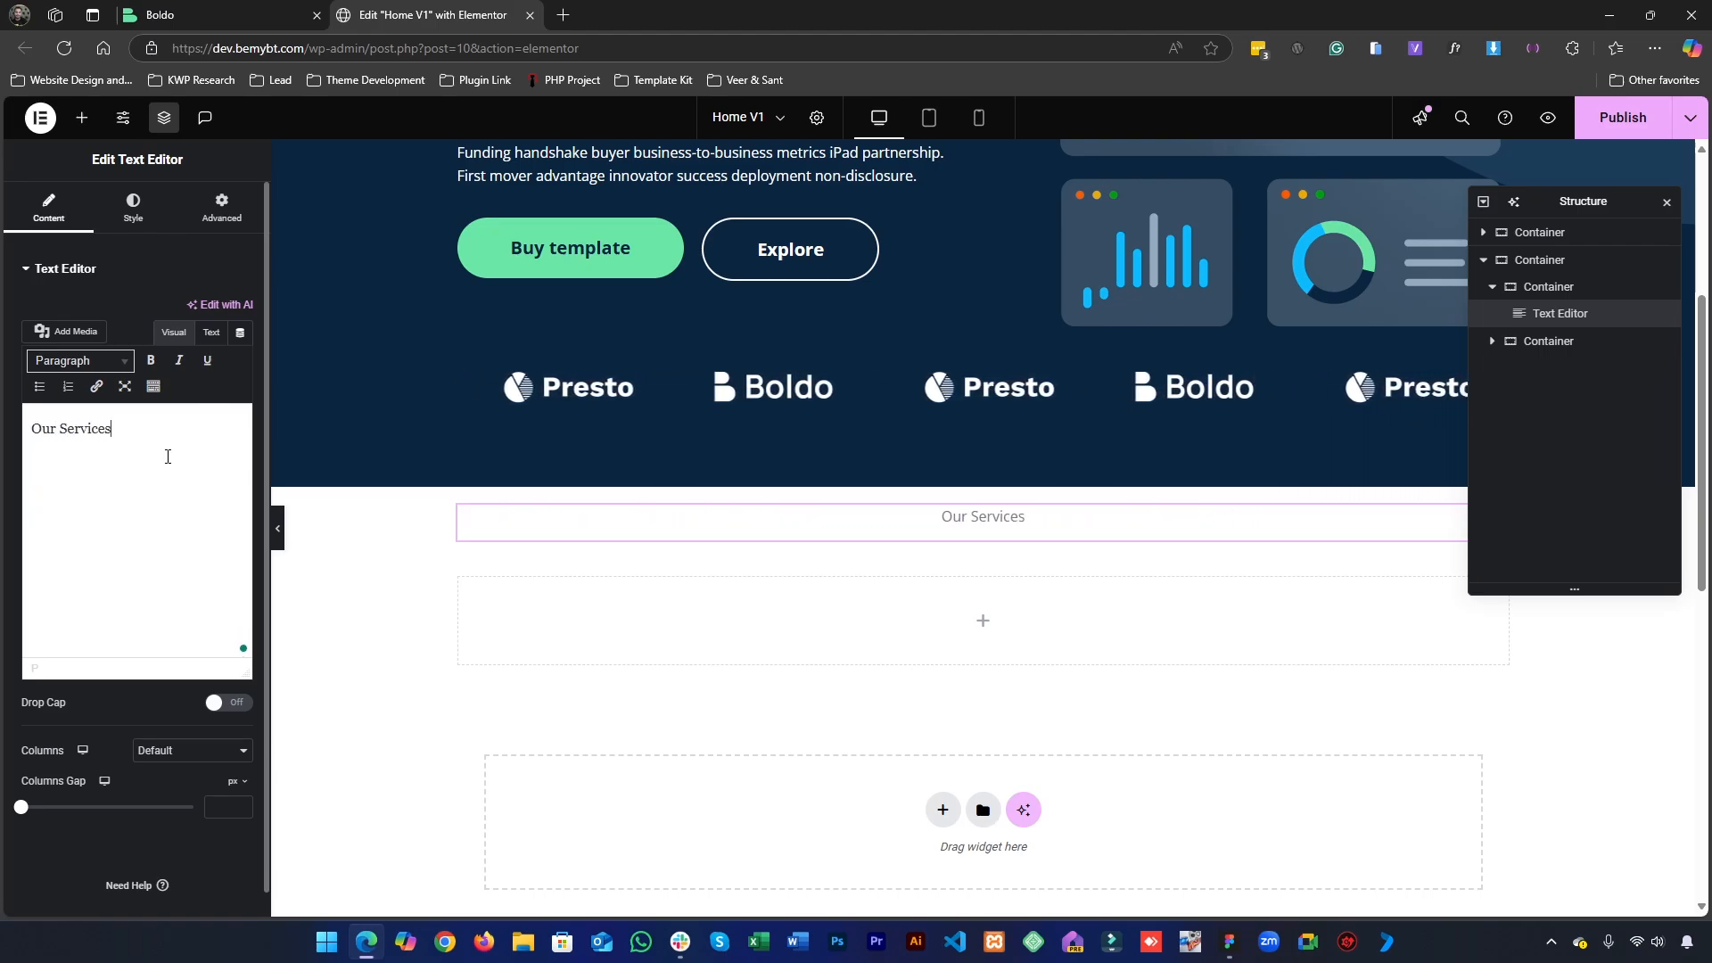
- Compare the label's typography with the Figma design and apply the global font "Text 20px" to "Our Services" in Elementor
click(134, 210)
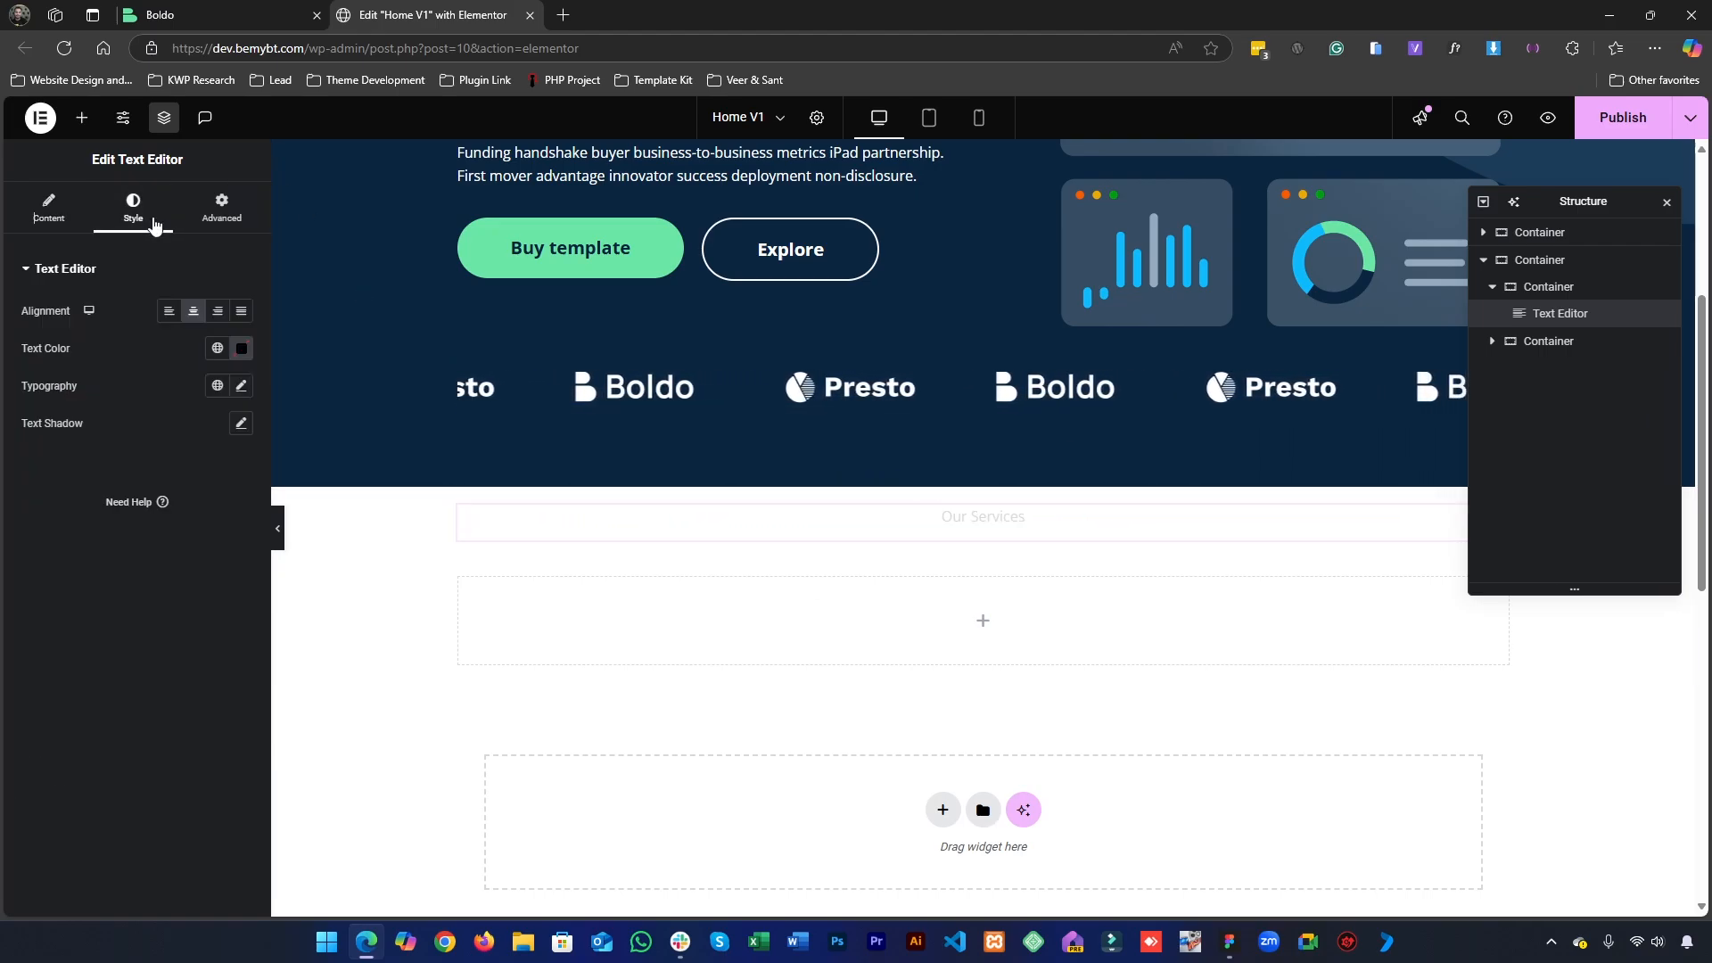
click(236, 391)
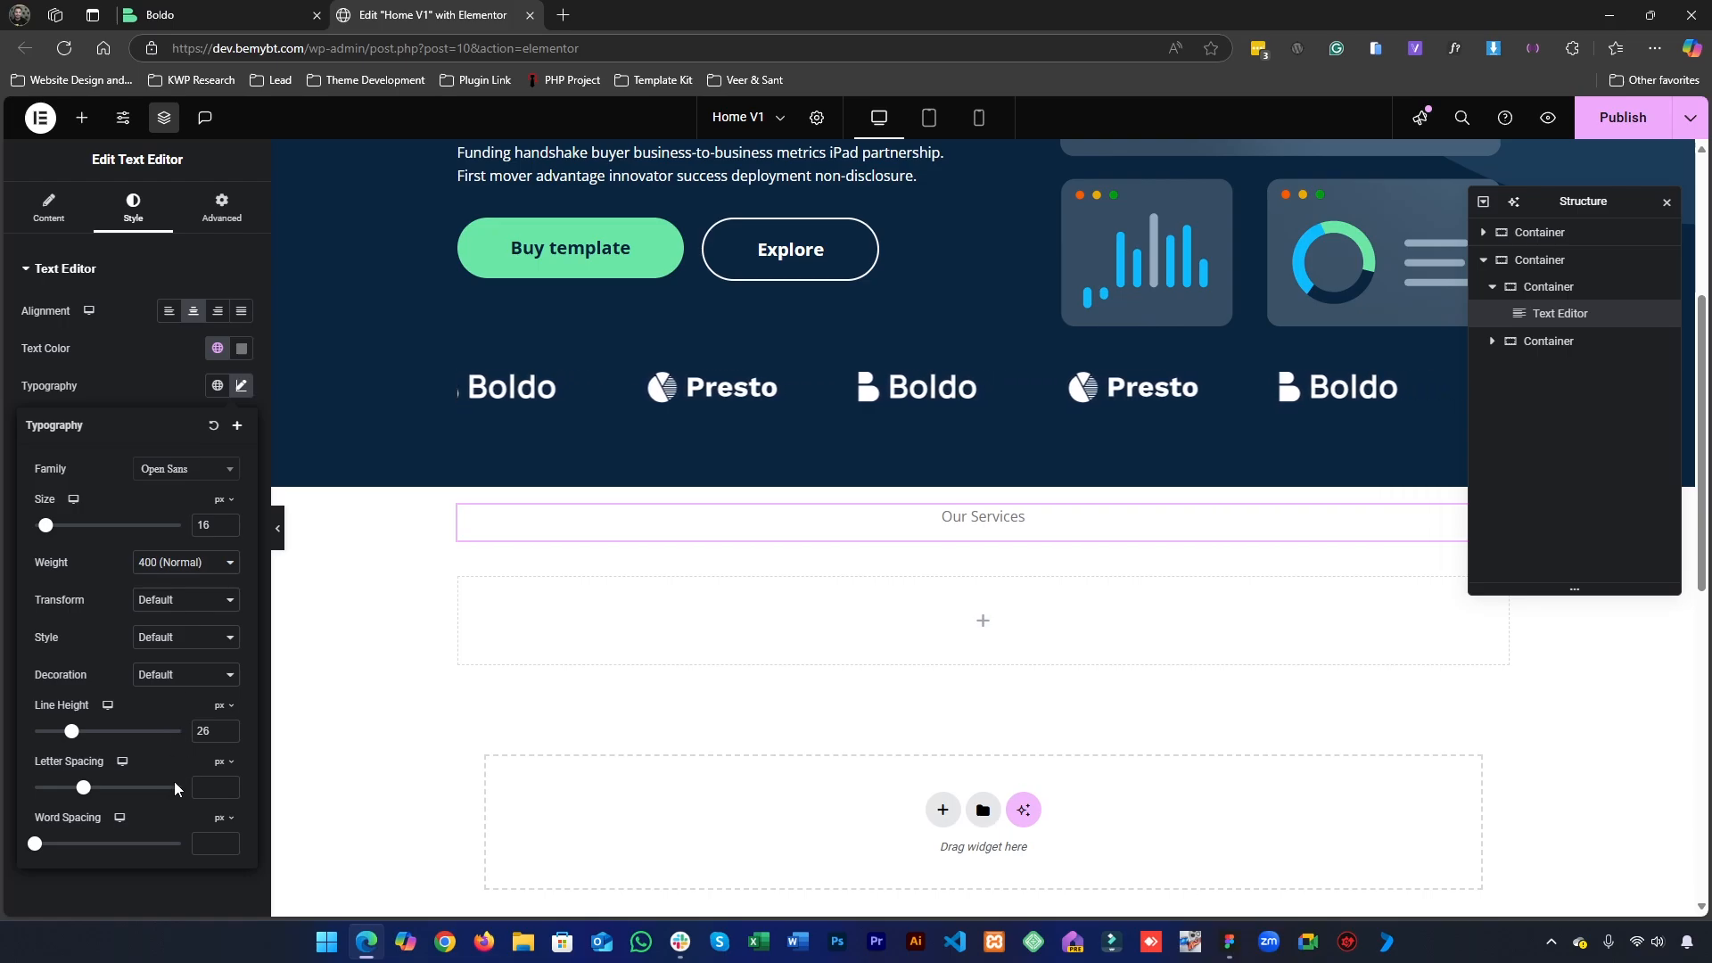
click(152, 393)
click(1232, 943)
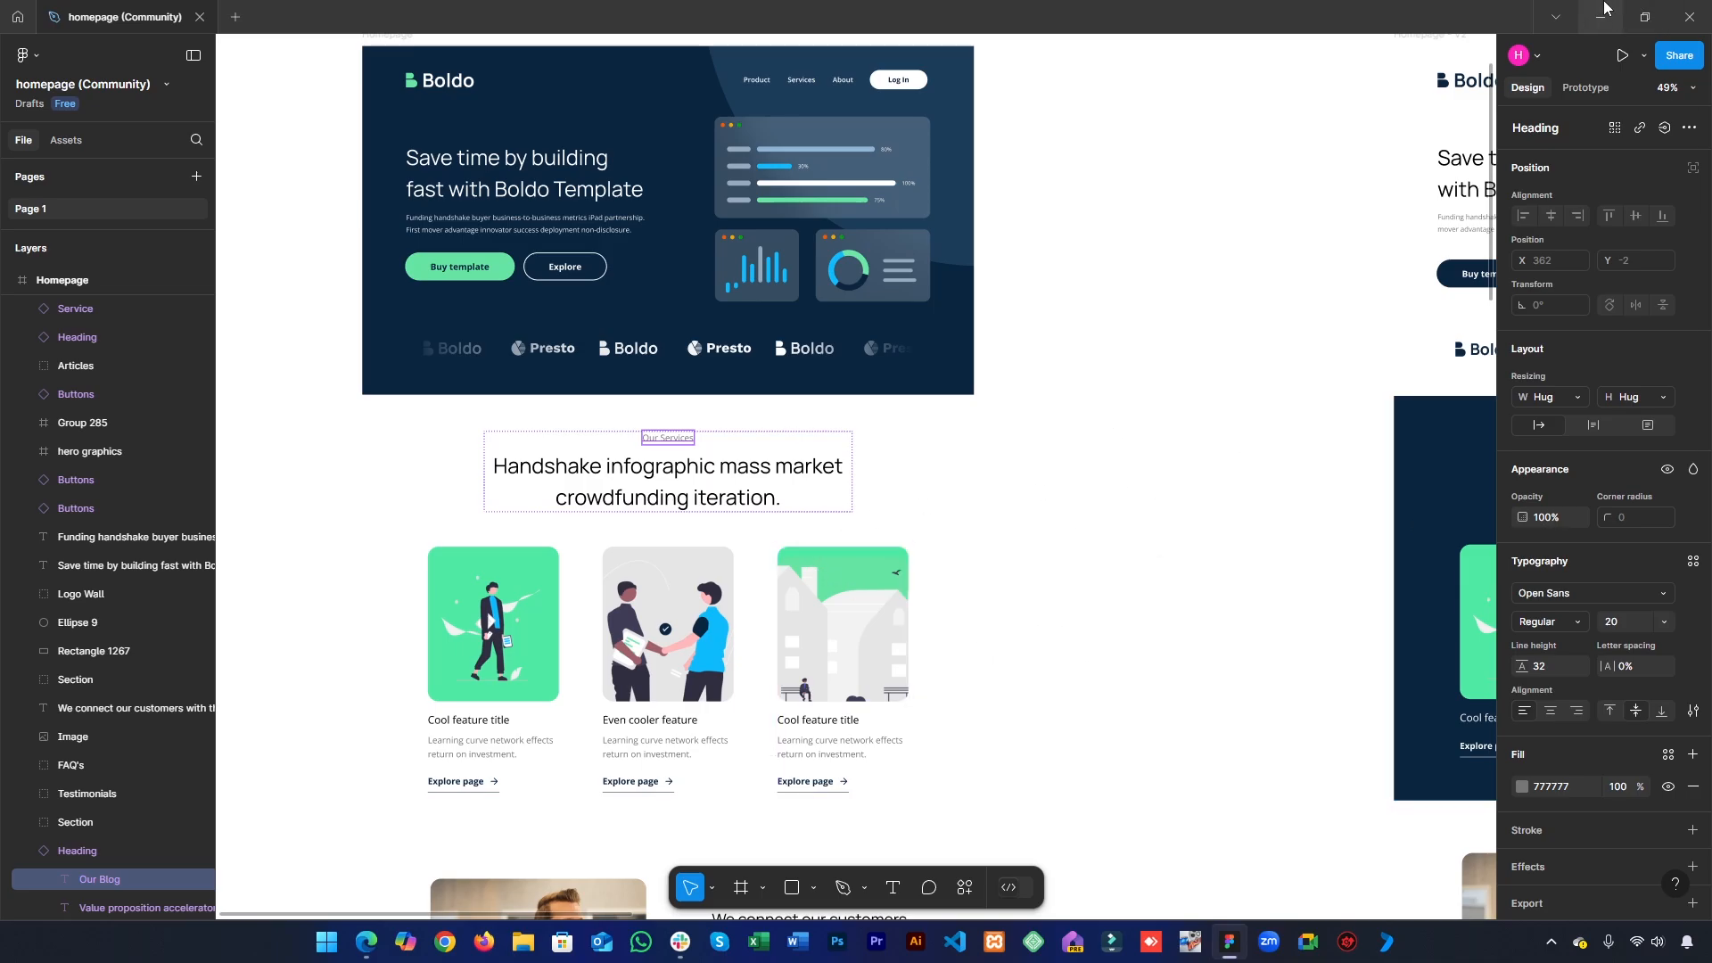
click(1602, 9)
click(223, 386)
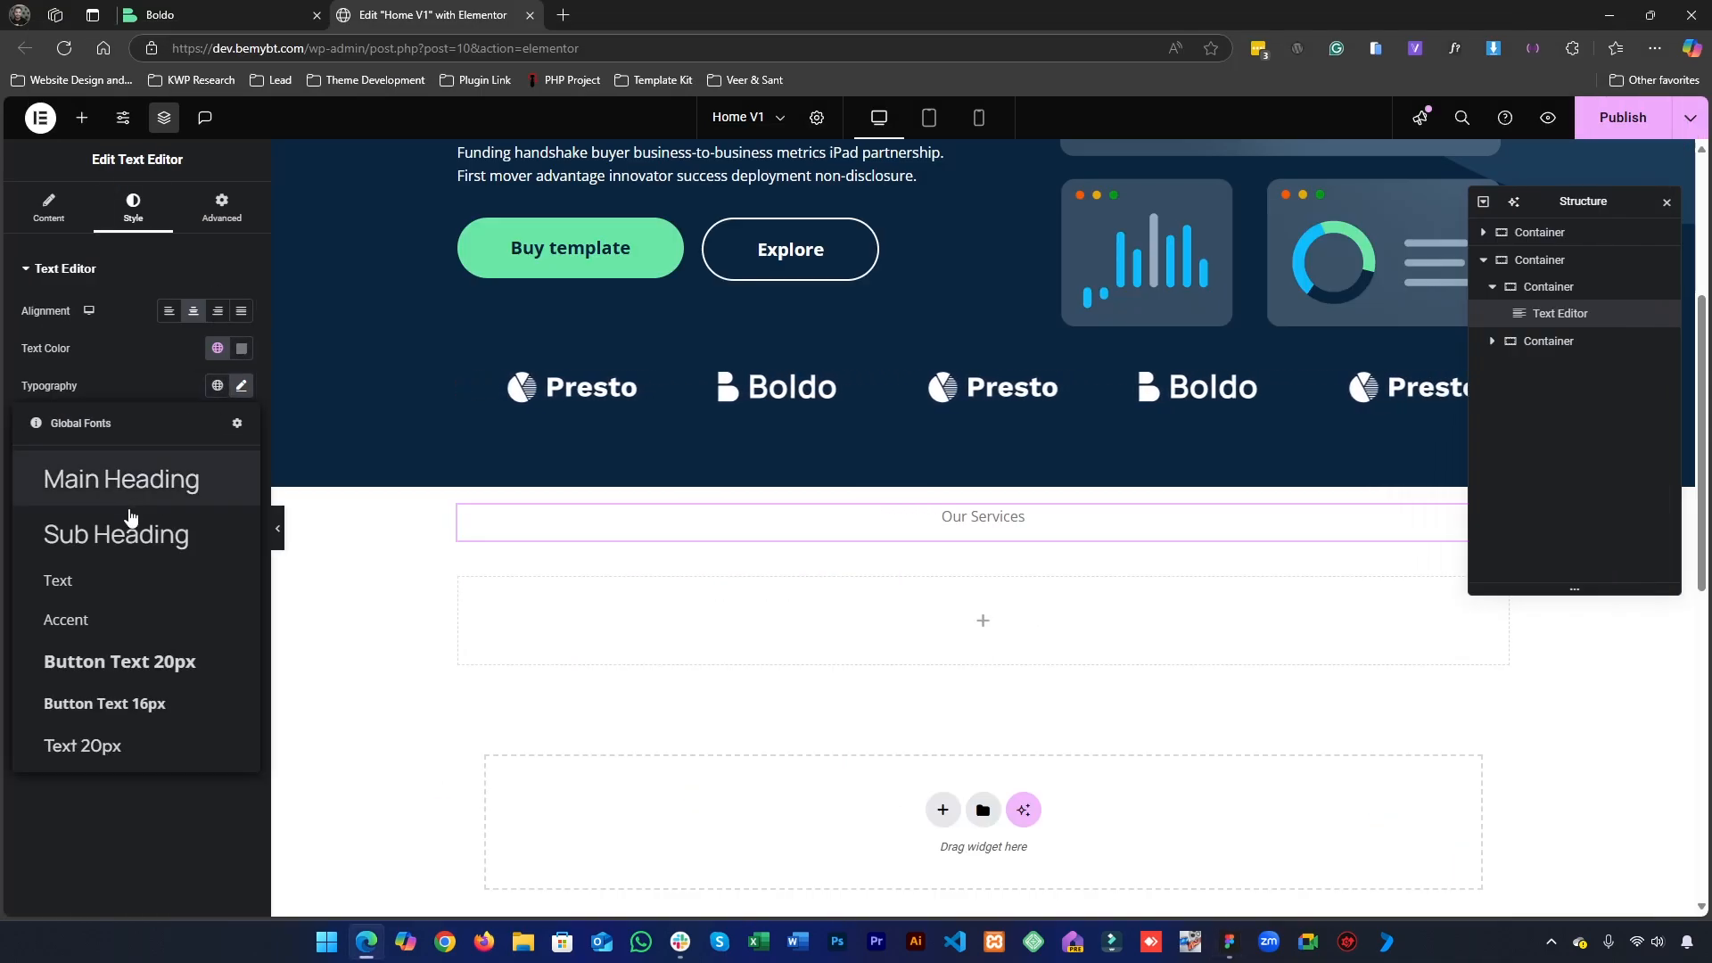
click(86, 766)
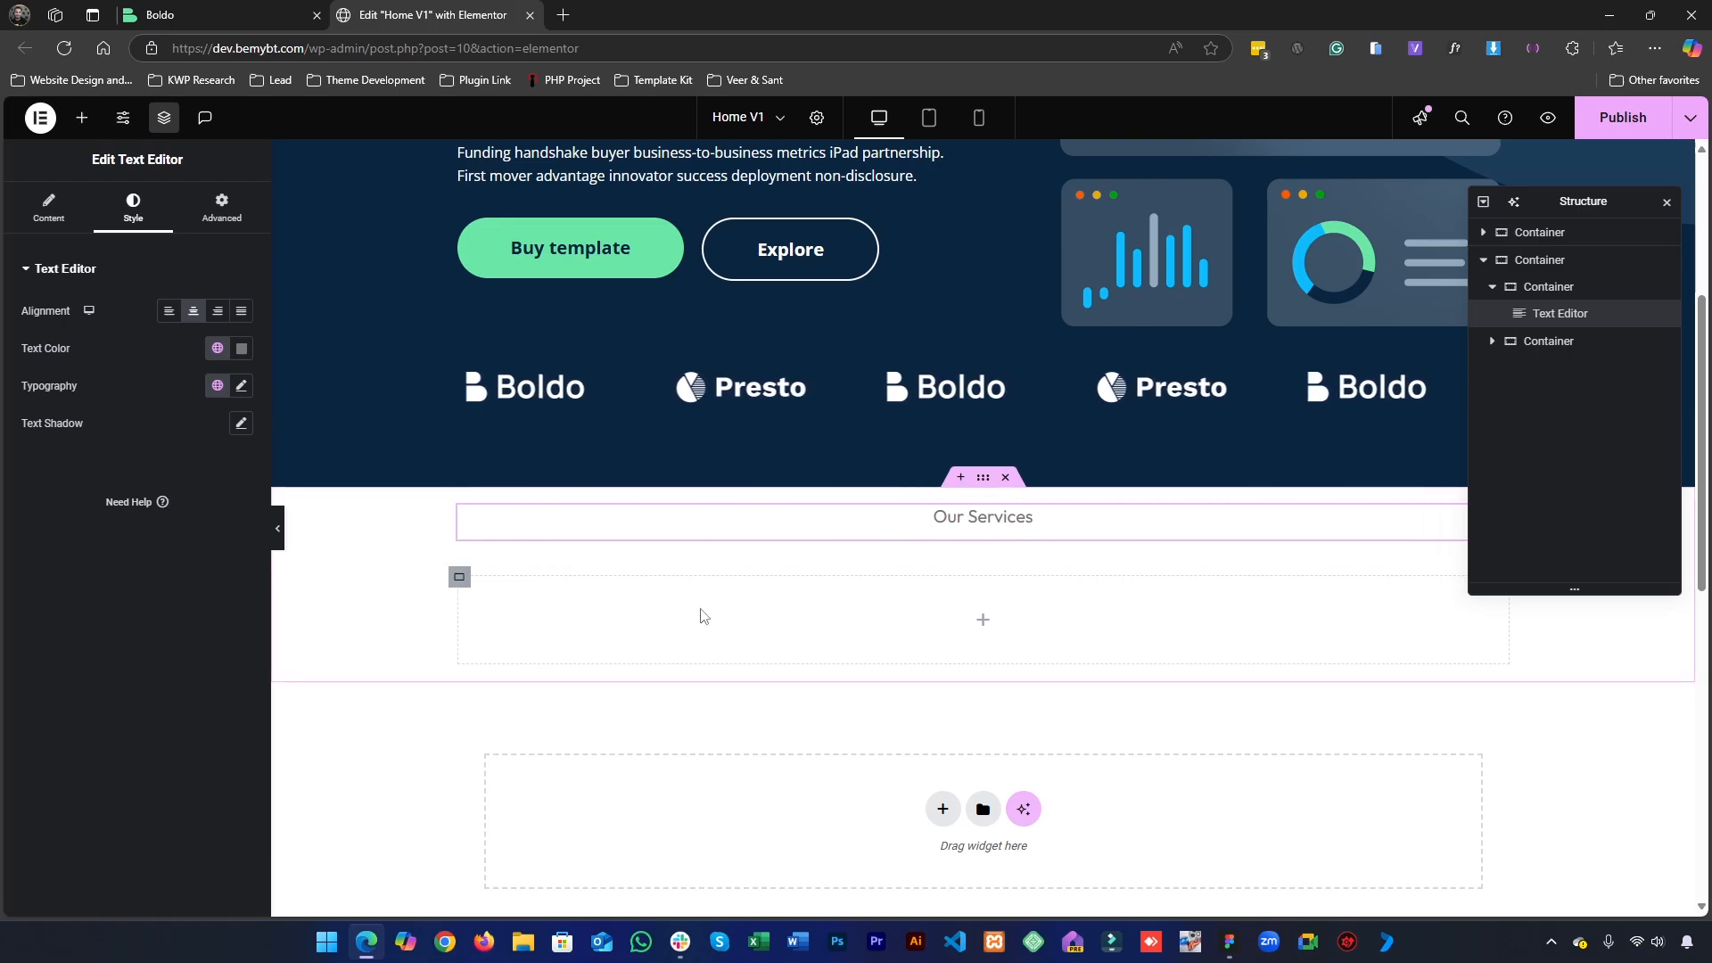
scroll(1061, 828, up, 1)
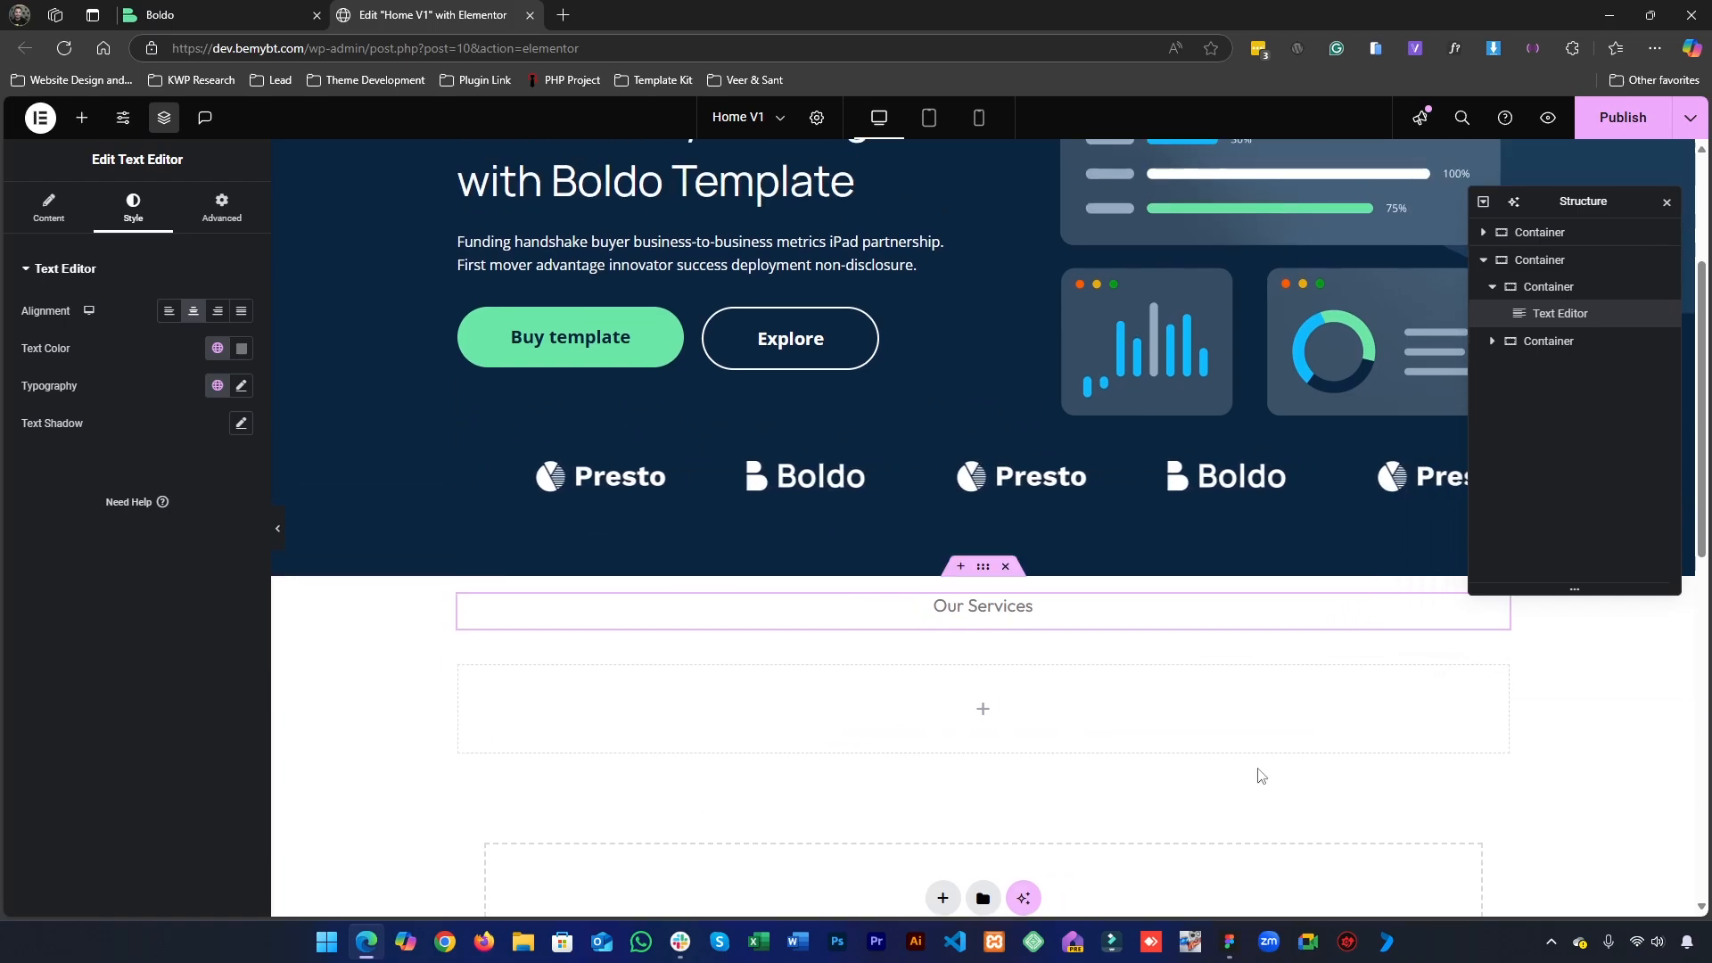
- Switch to the Figma design, copy the services heading "Handshake infographic mass market crowdfunding iteration.", and return to Elementor
click(1229, 942)
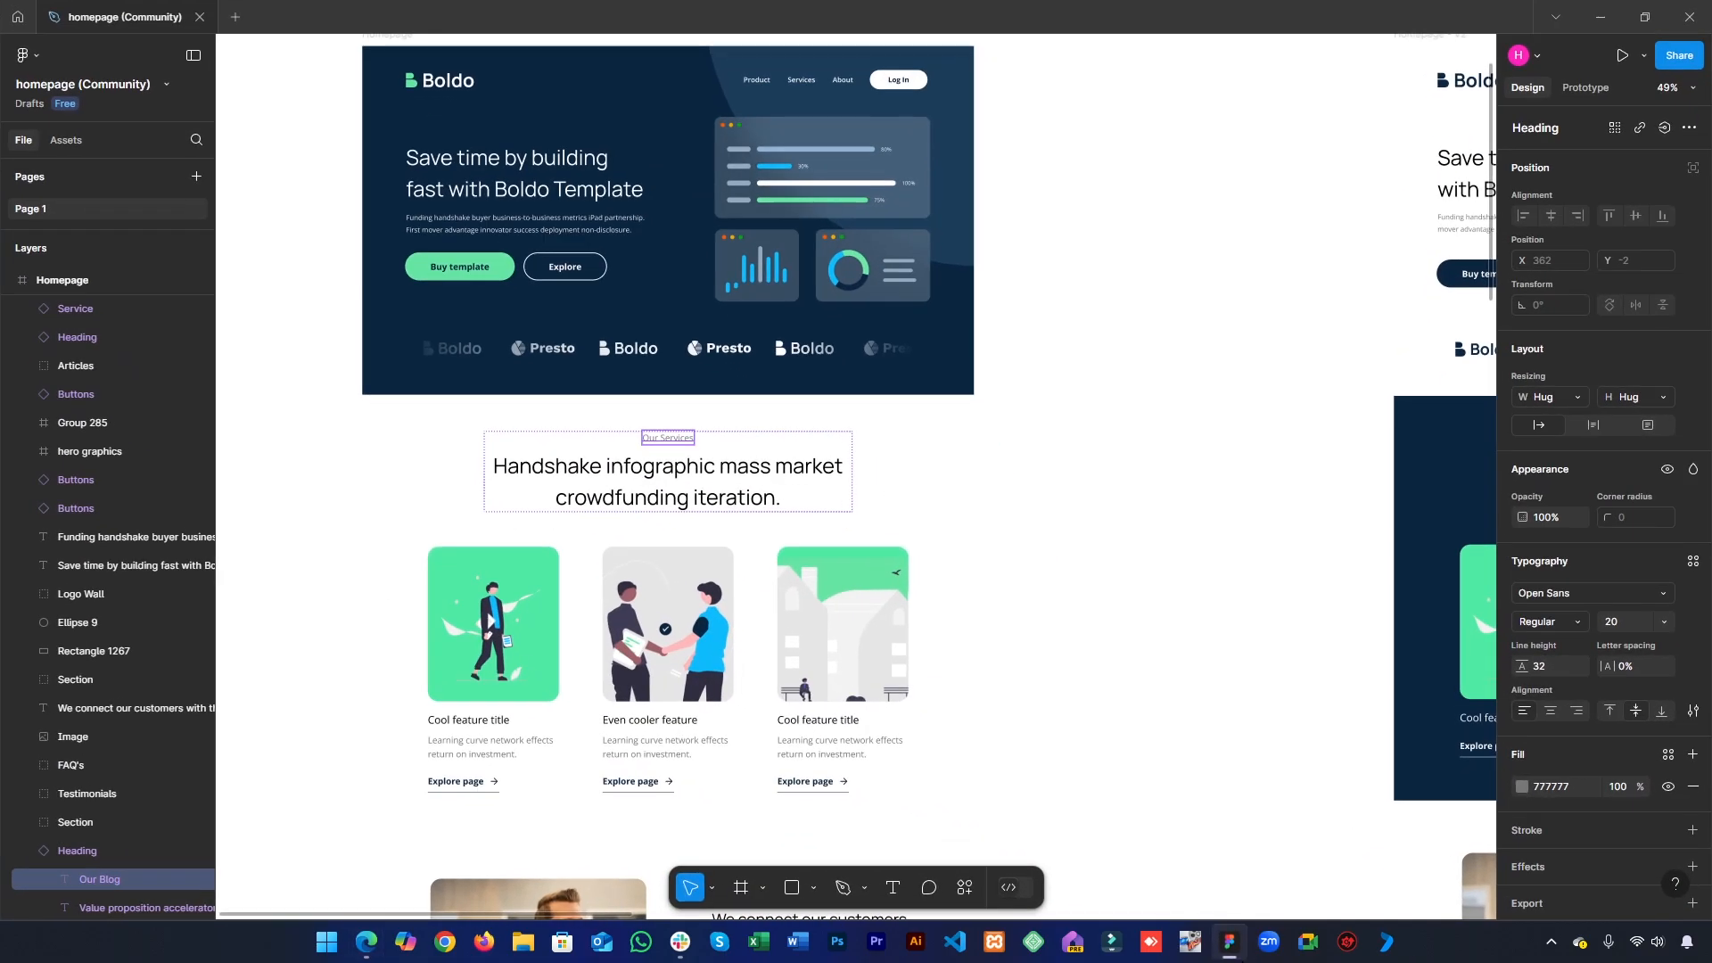
click(1229, 942)
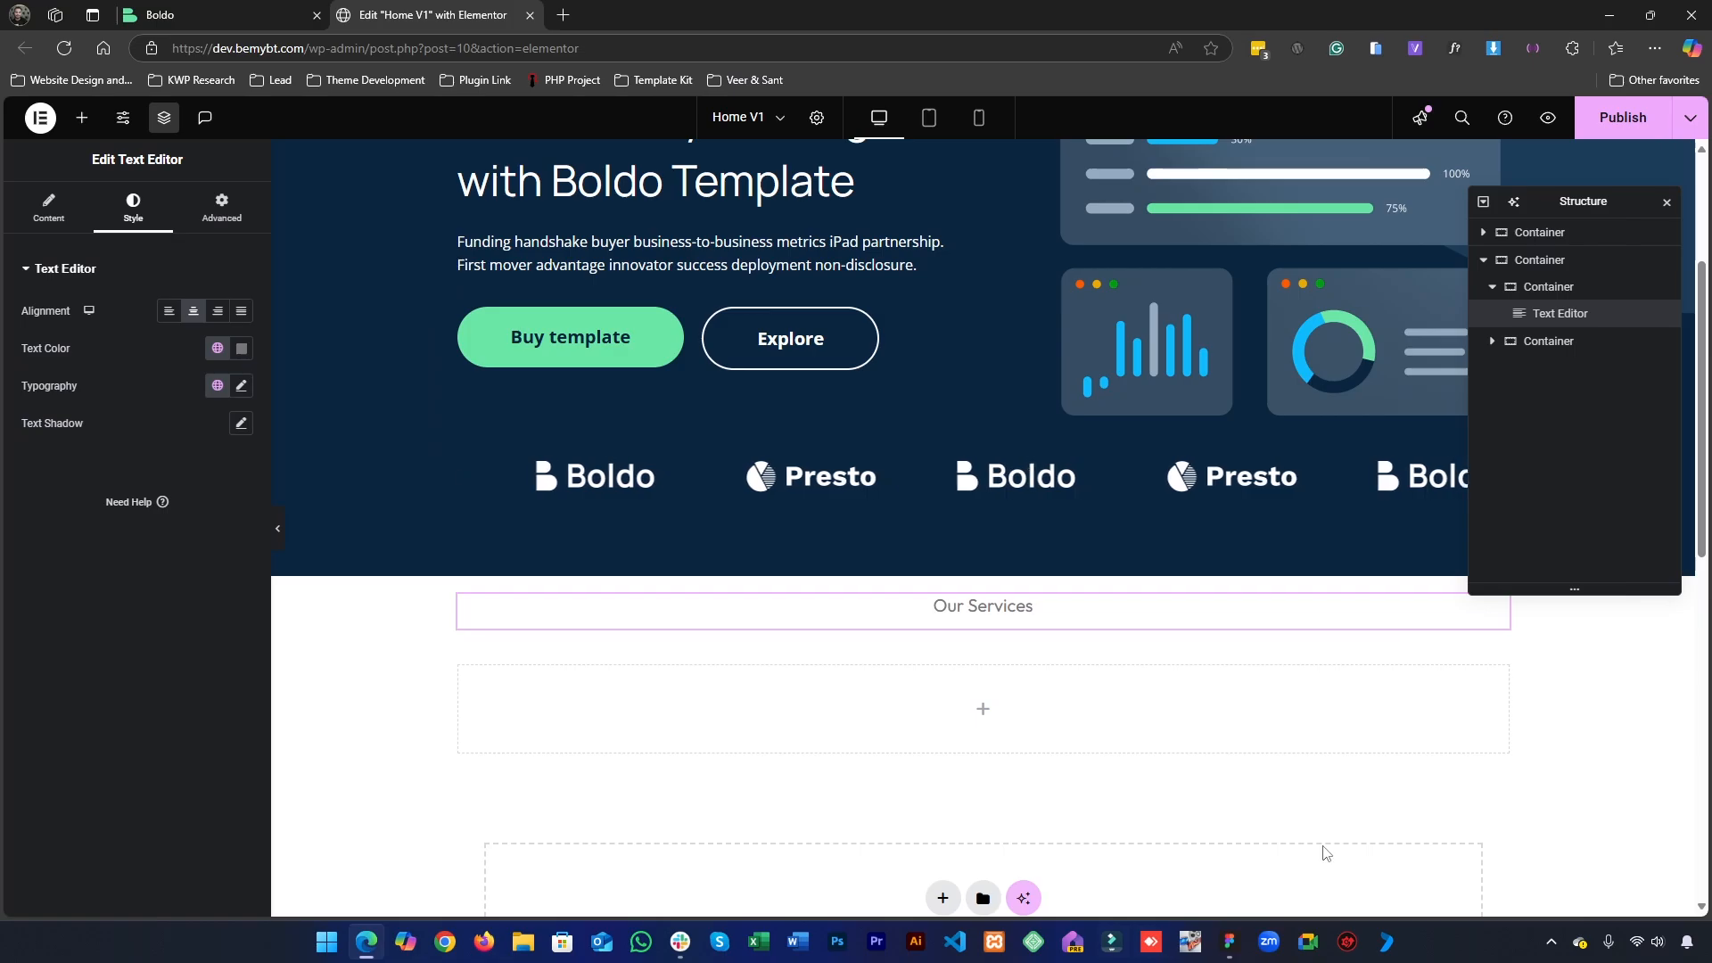
click(1230, 941)
double_click(638, 478)
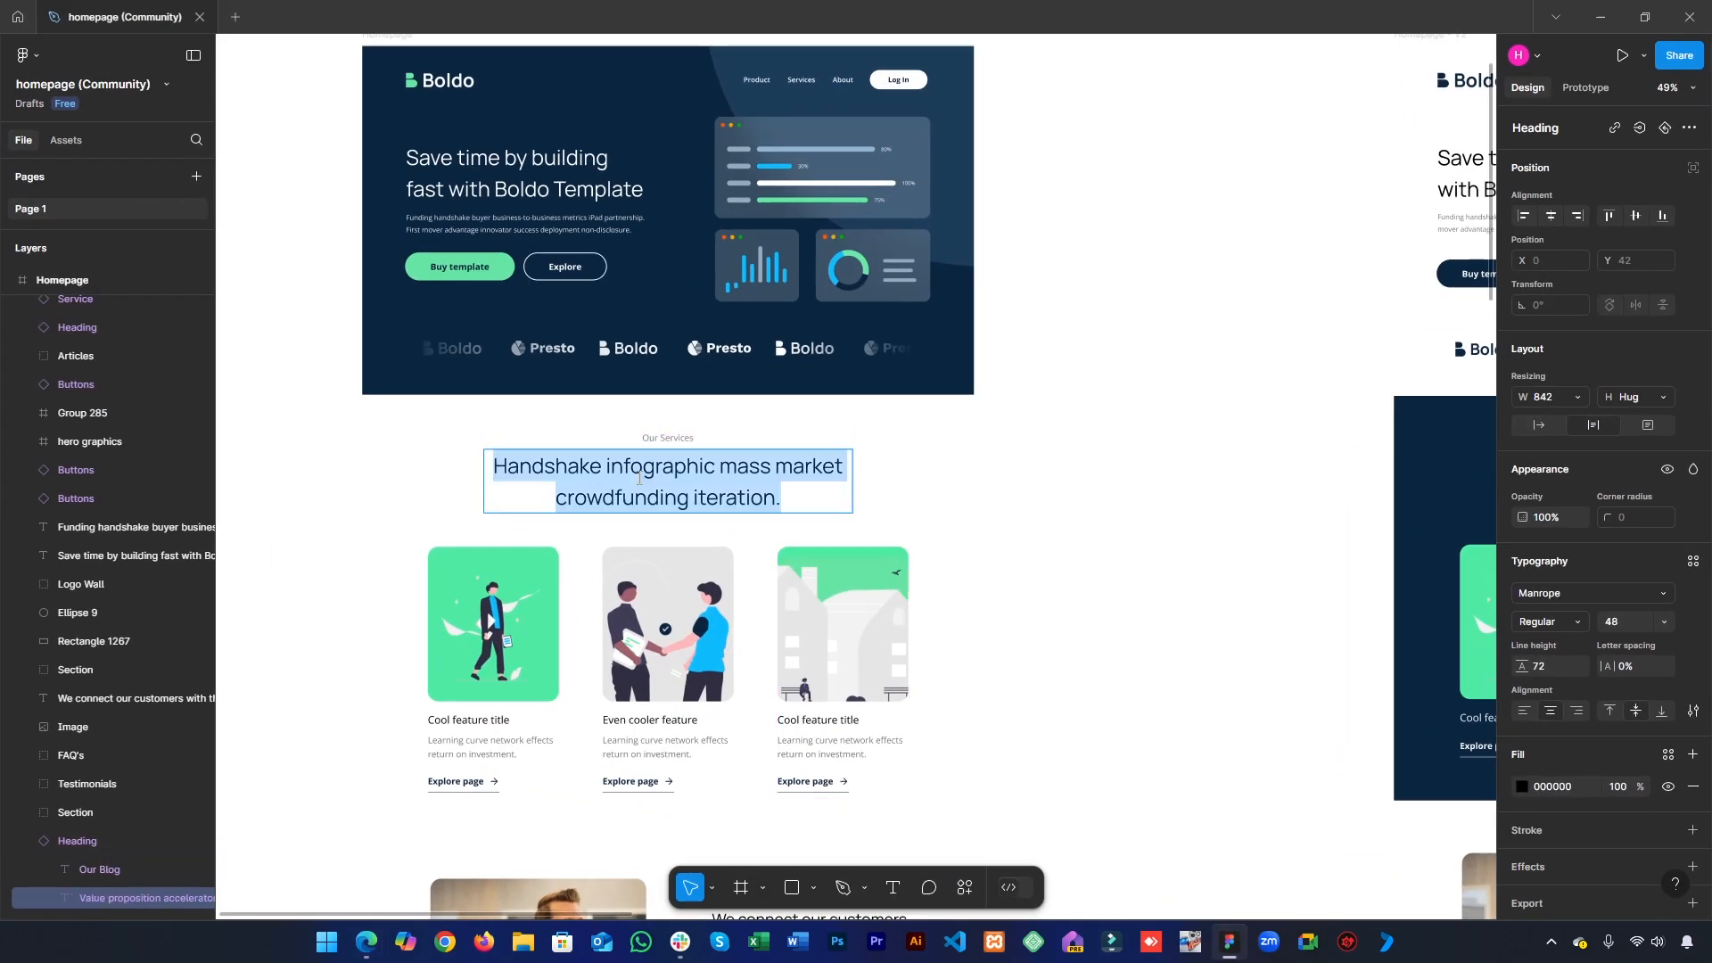
click(1601, 16)
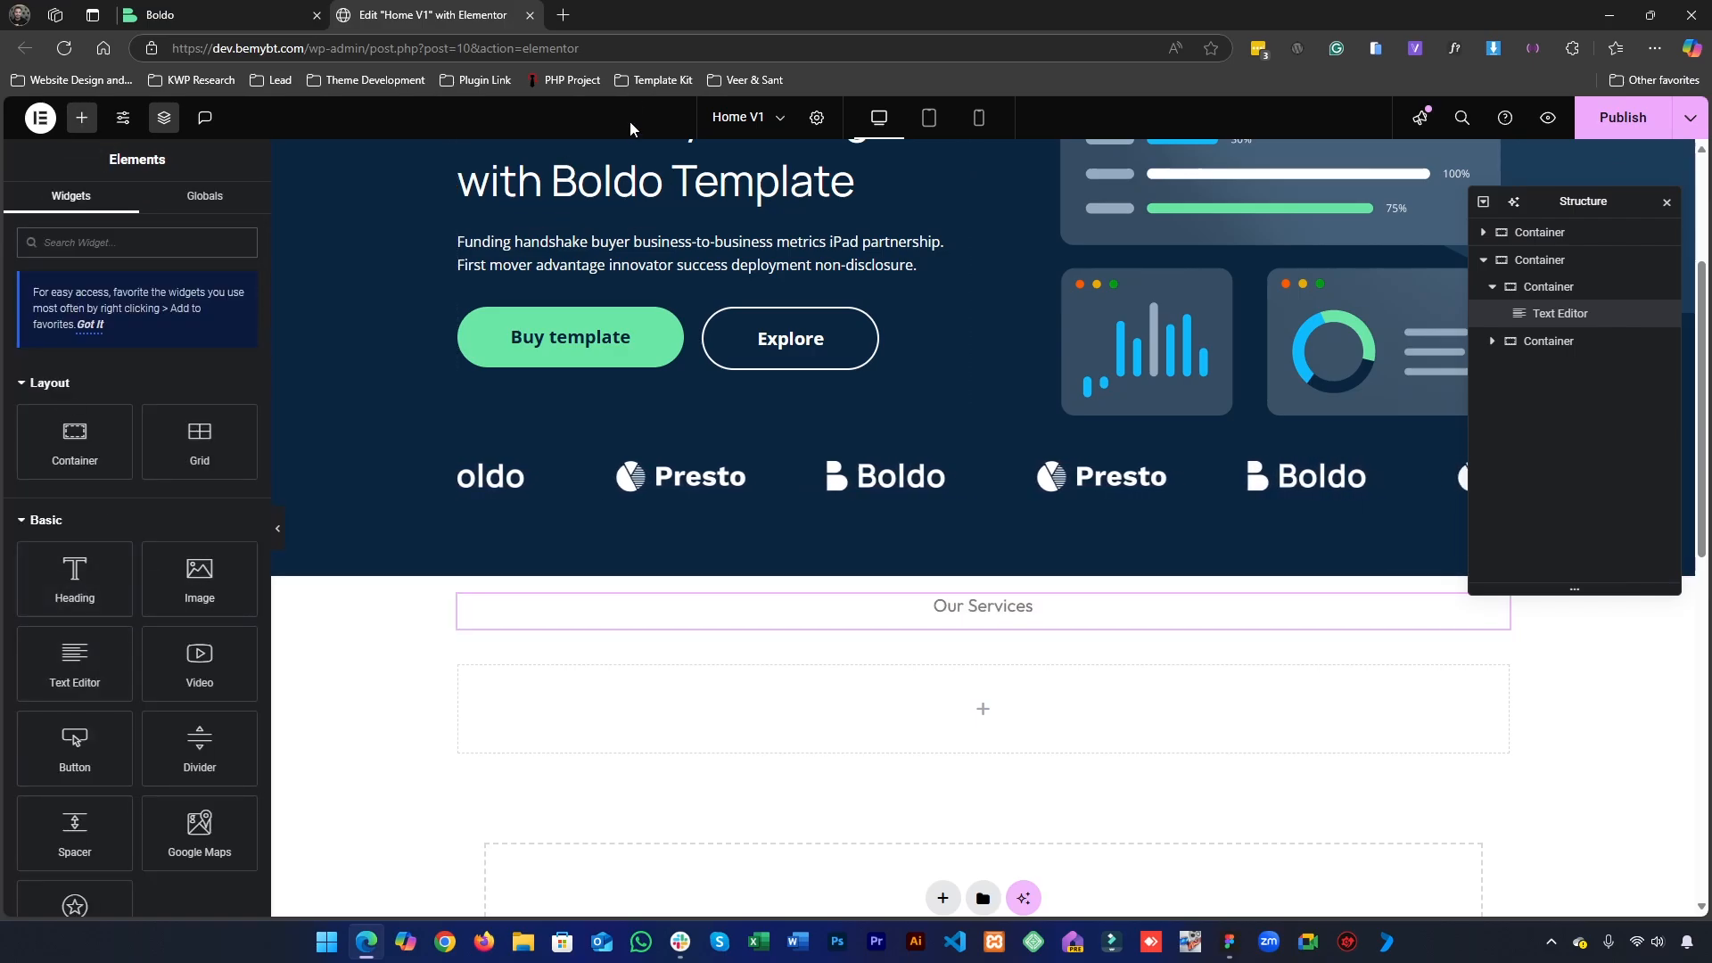
- Add a Heading widget below the "Our Services" text and center its alignment
drag(118, 612, 917, 626)
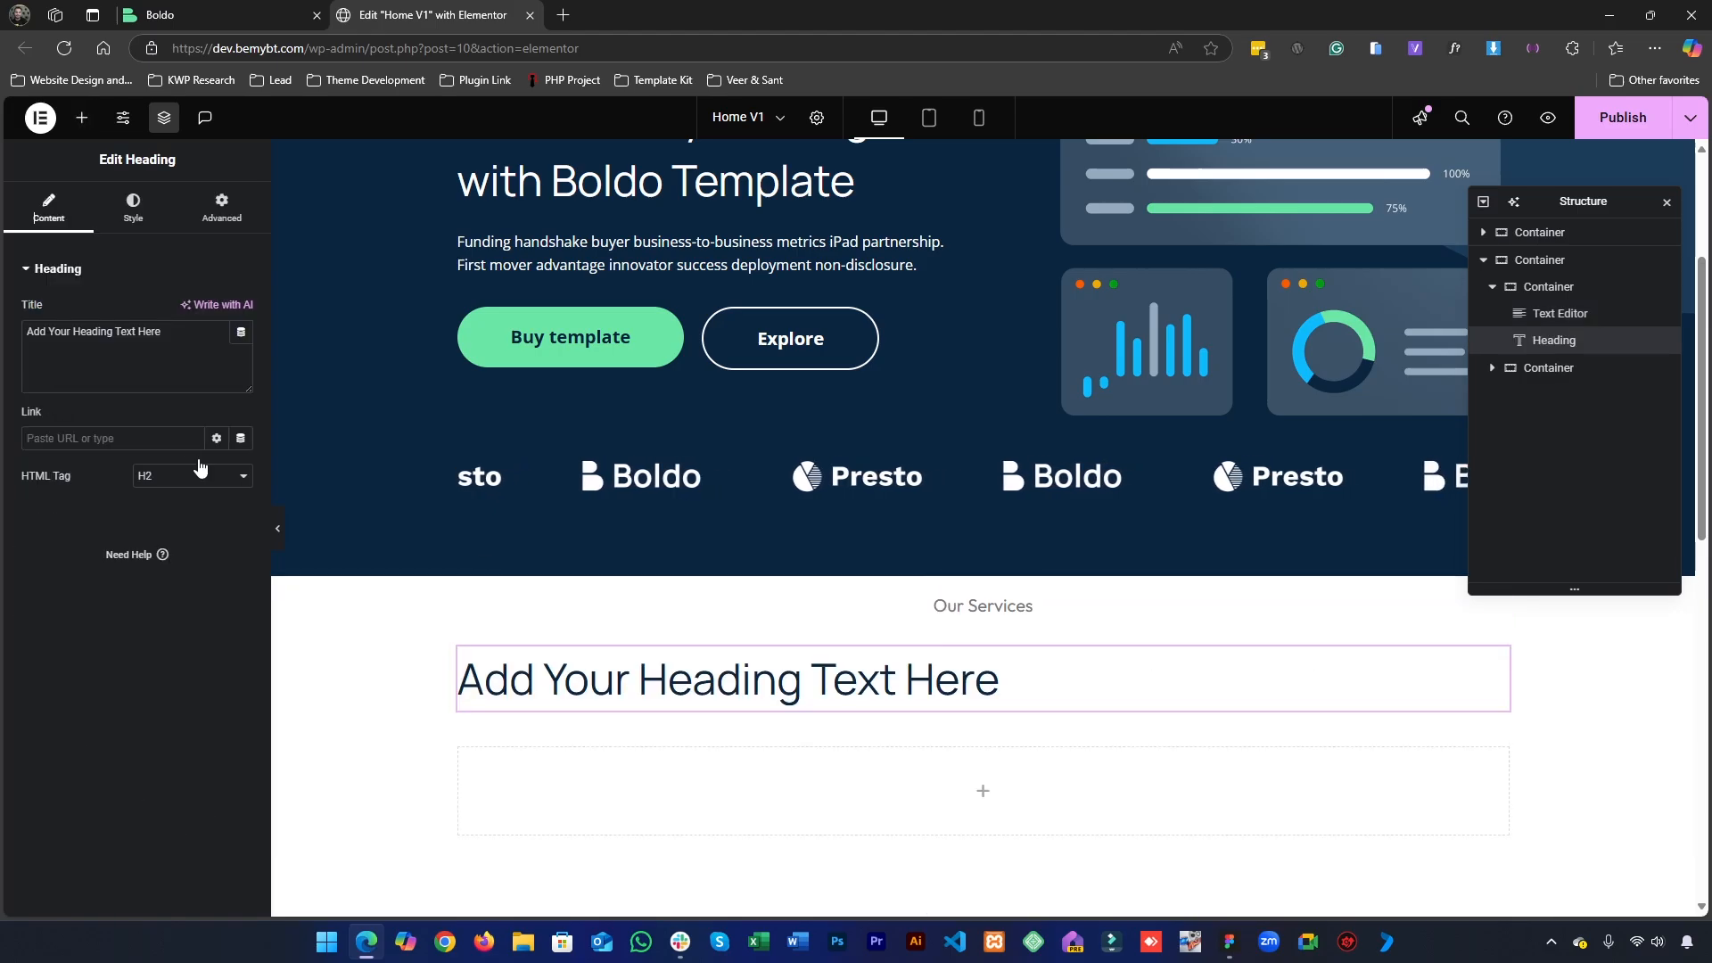
click(133, 210)
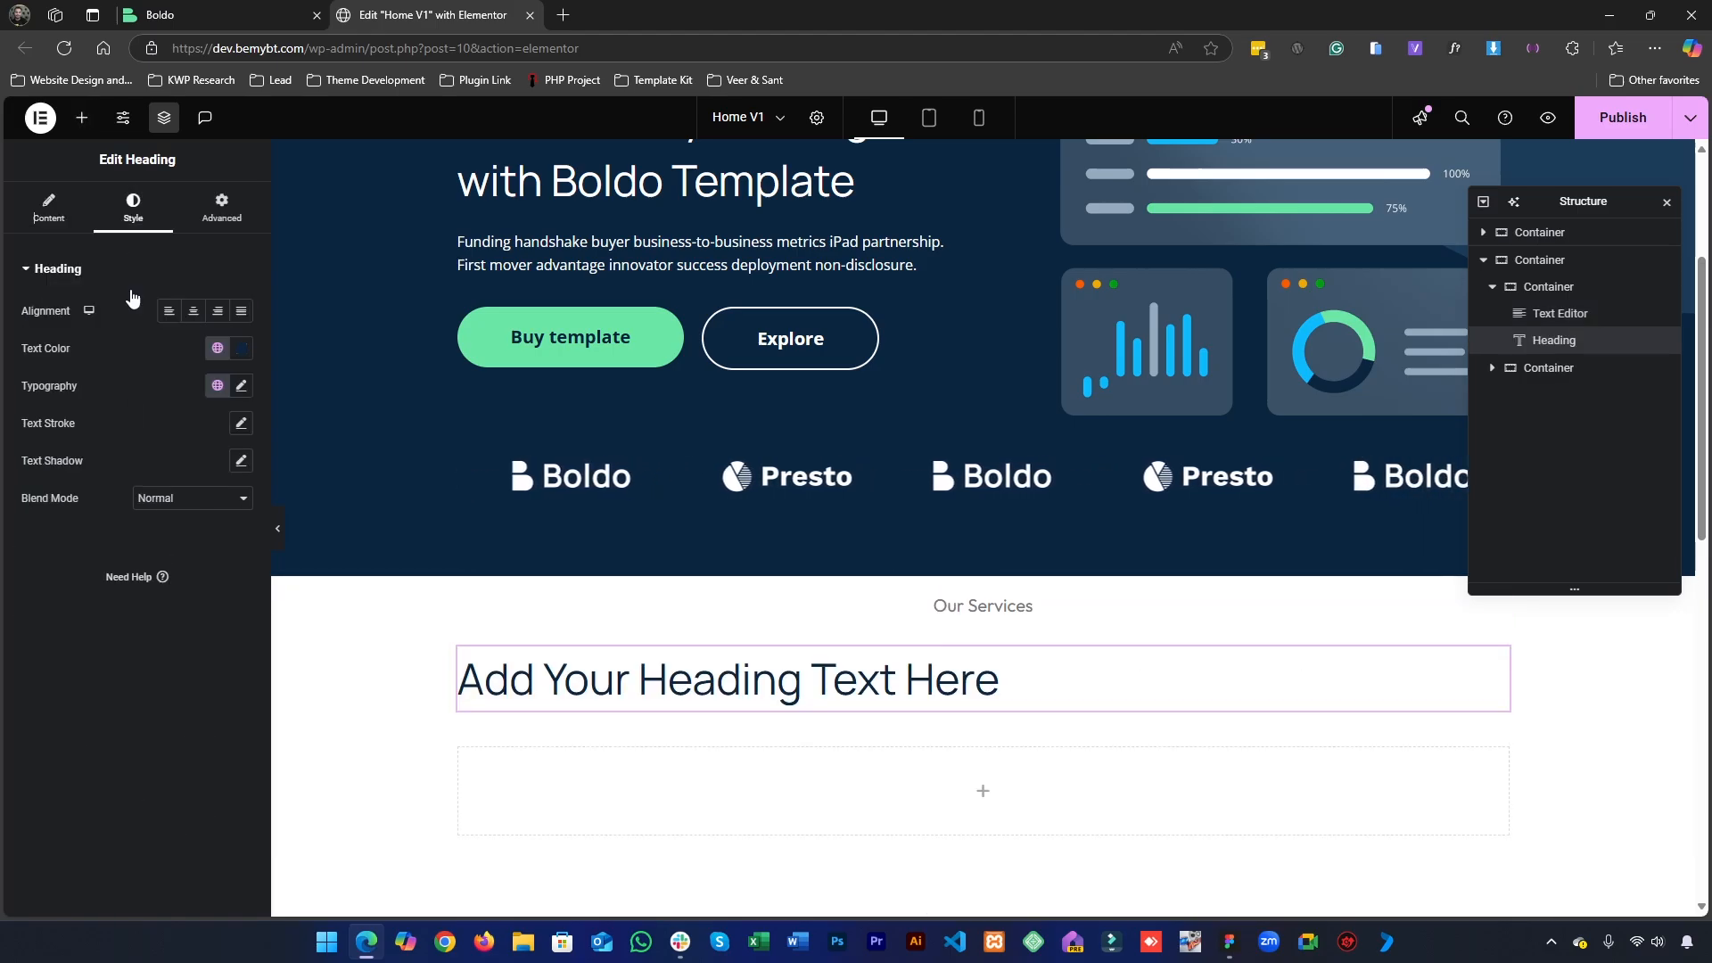
click(191, 312)
- Replace the new heading's placeholder title with "Handshake infographic mass market crowdfunding iteration."
click(50, 210)
click(135, 371)
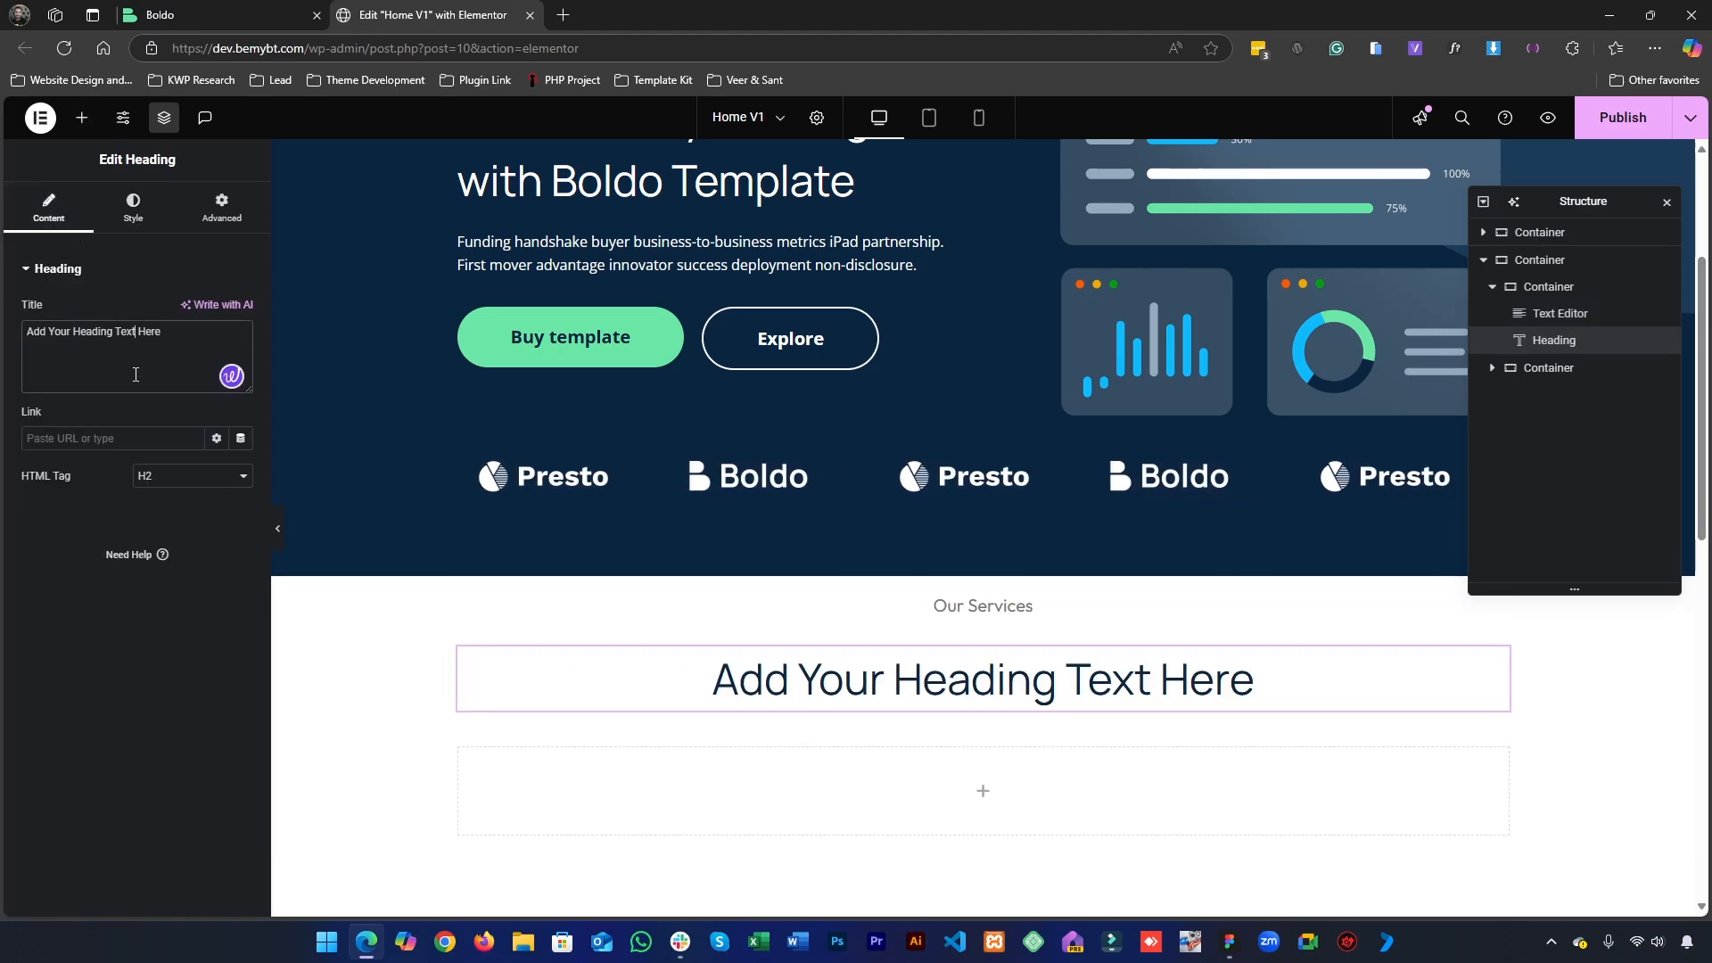
key(ctrl+a)
key(ctrl+v)
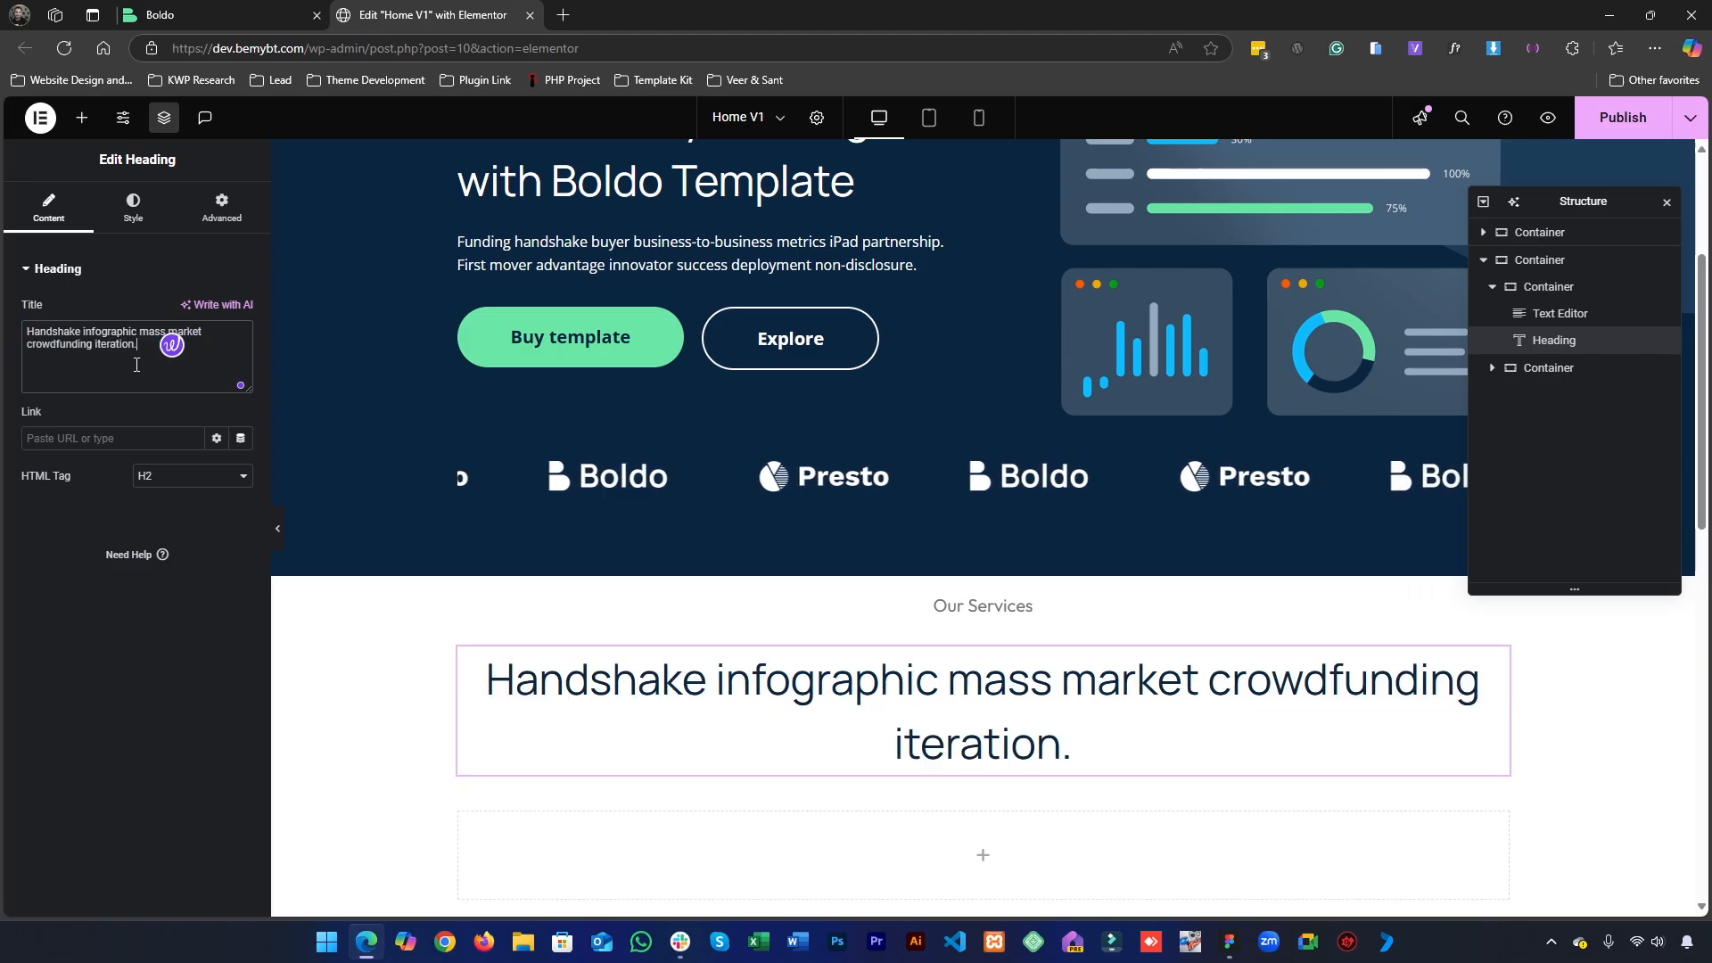
- Check the services heading's text style in Figma, and give the Elementor heading the global Accent color
click(1229, 942)
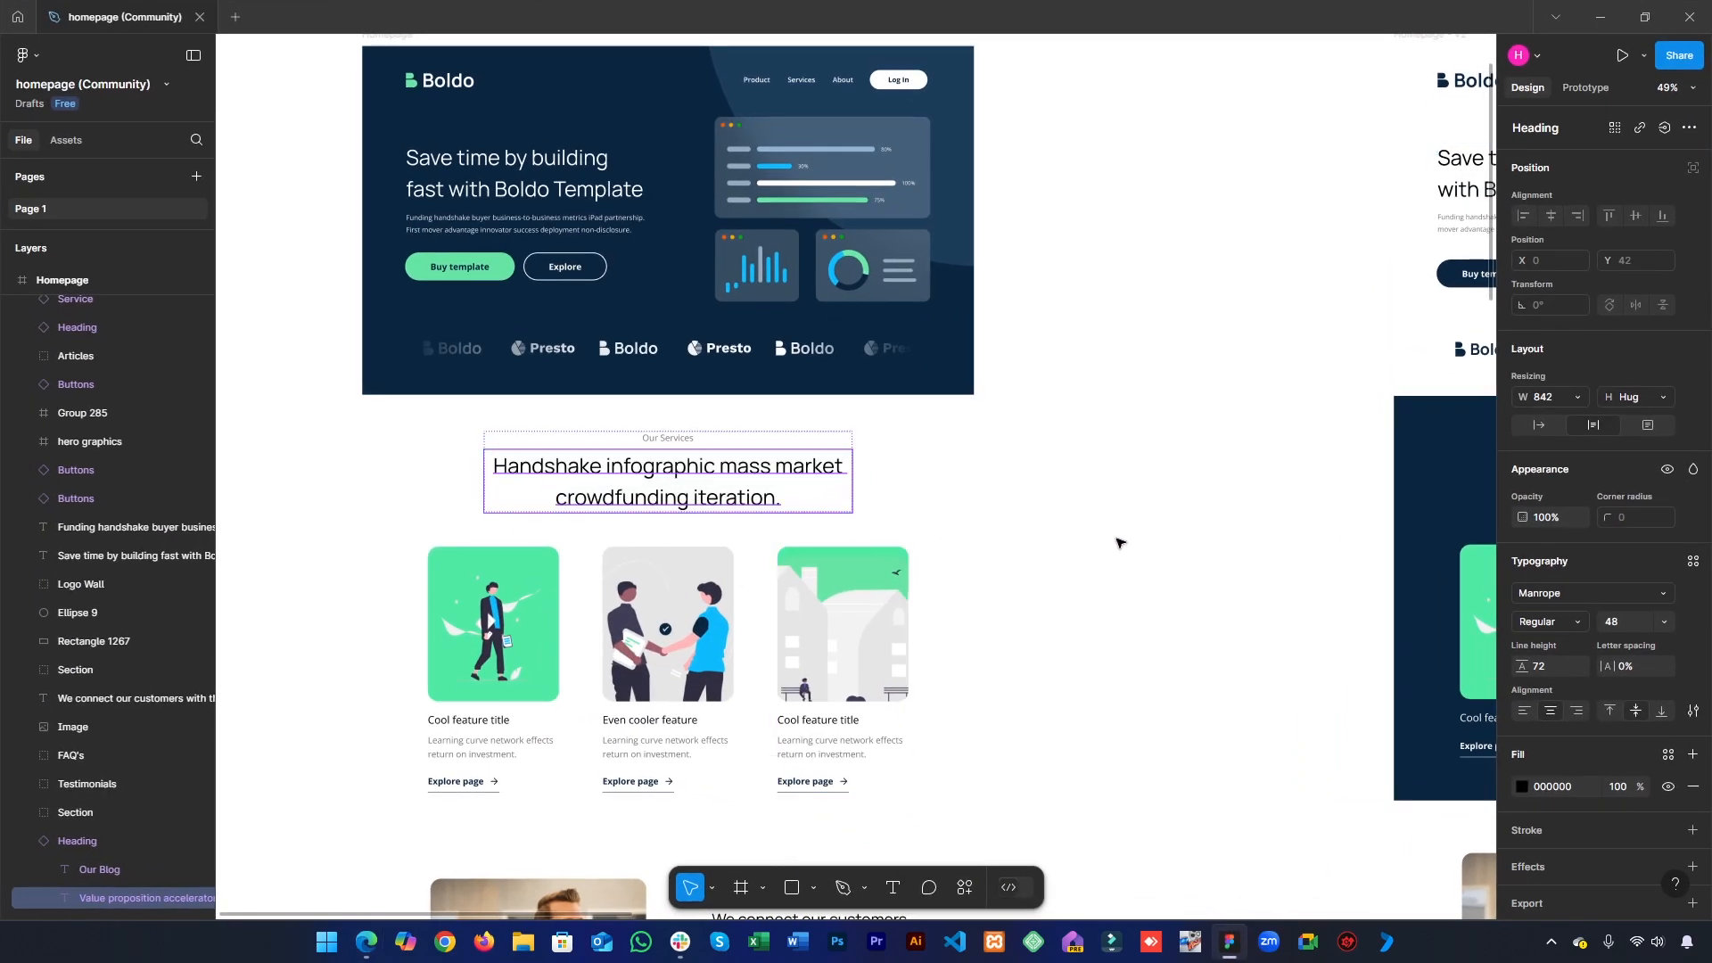
click(1121, 543)
scroll(600, 459, up, 5)
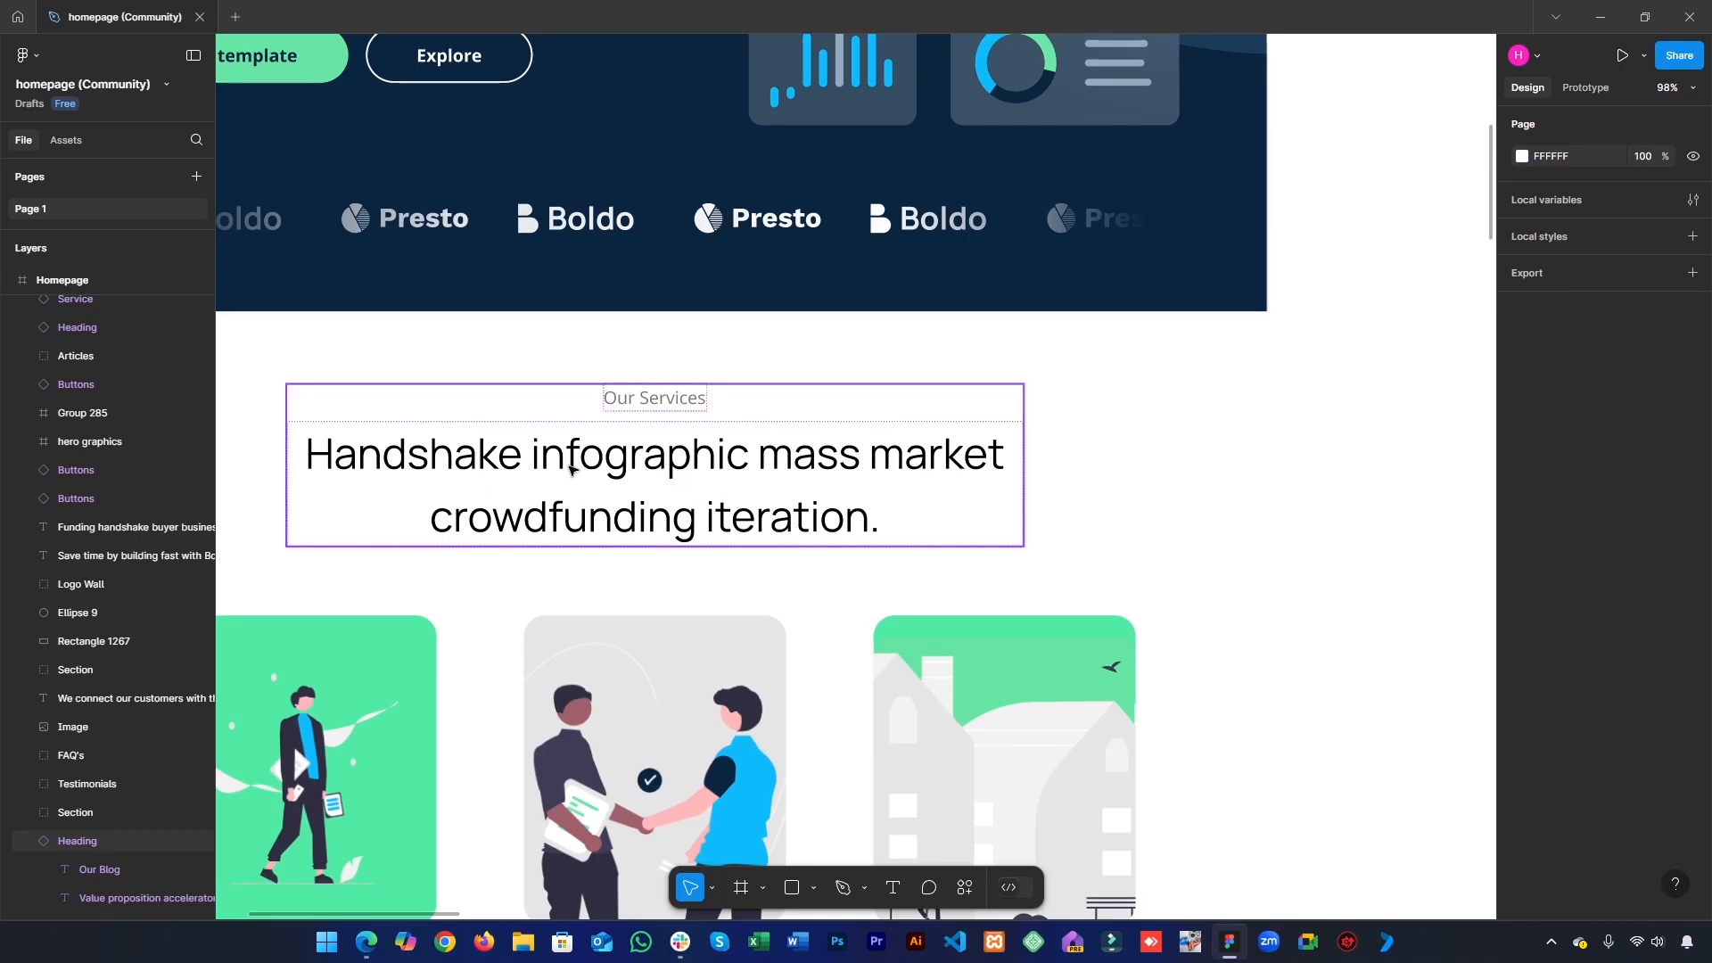
click(570, 470)
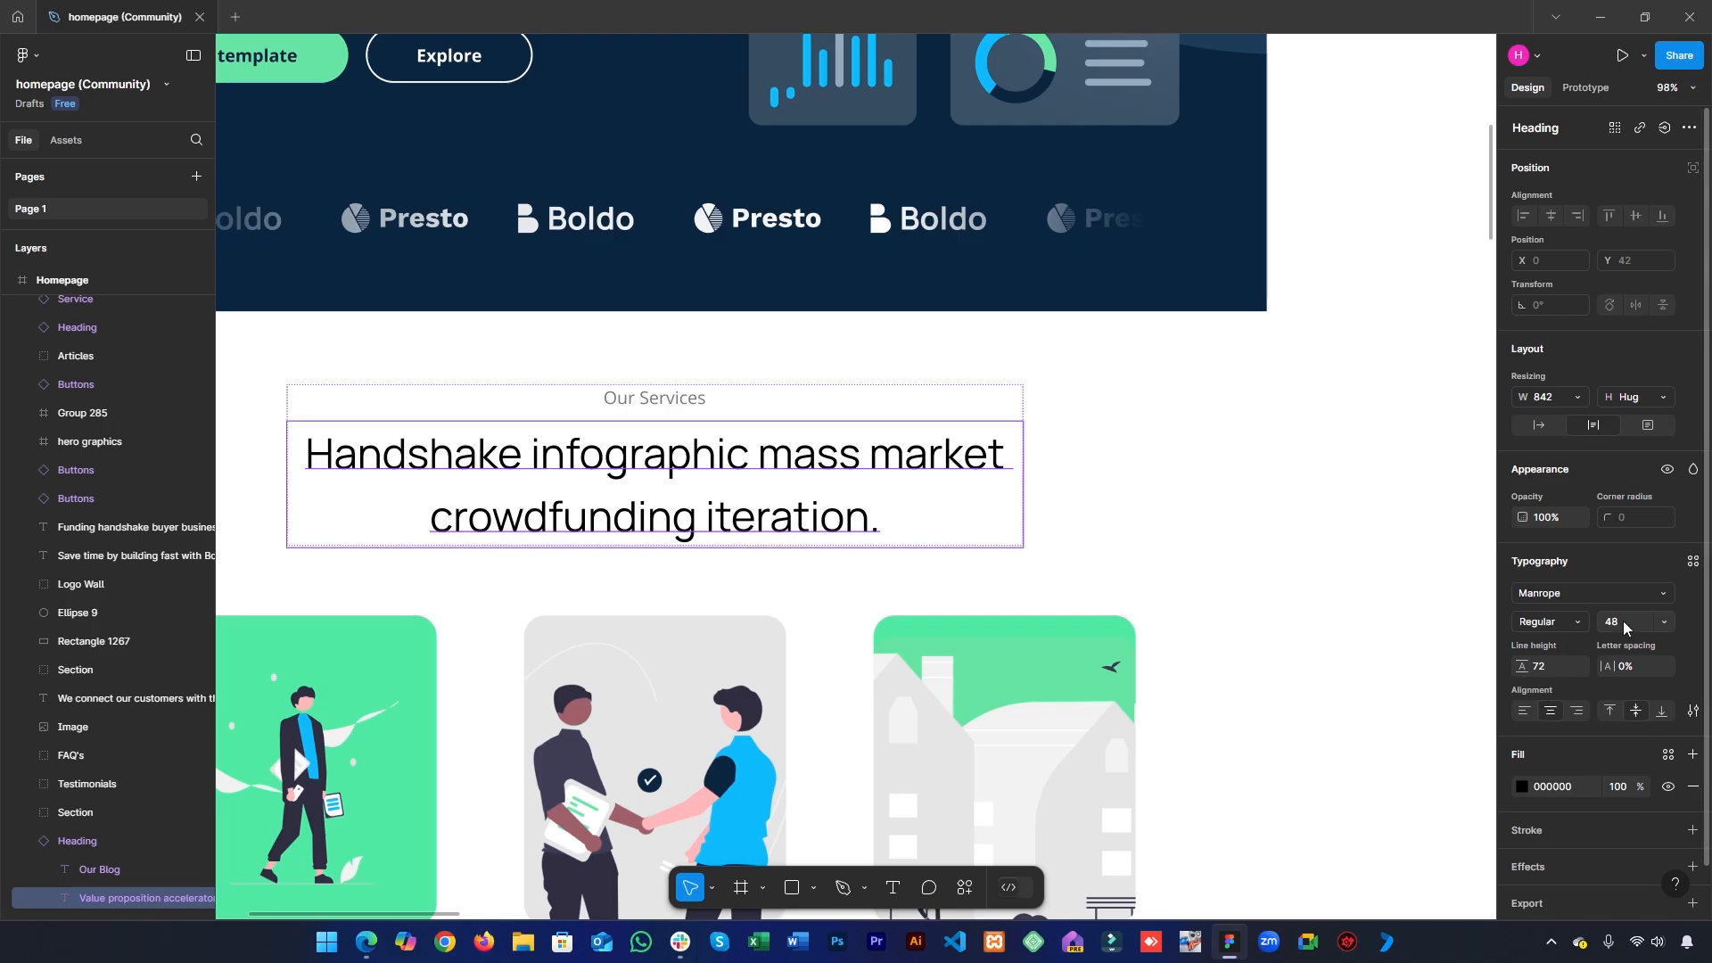
key(alt+Tab)
click(133, 210)
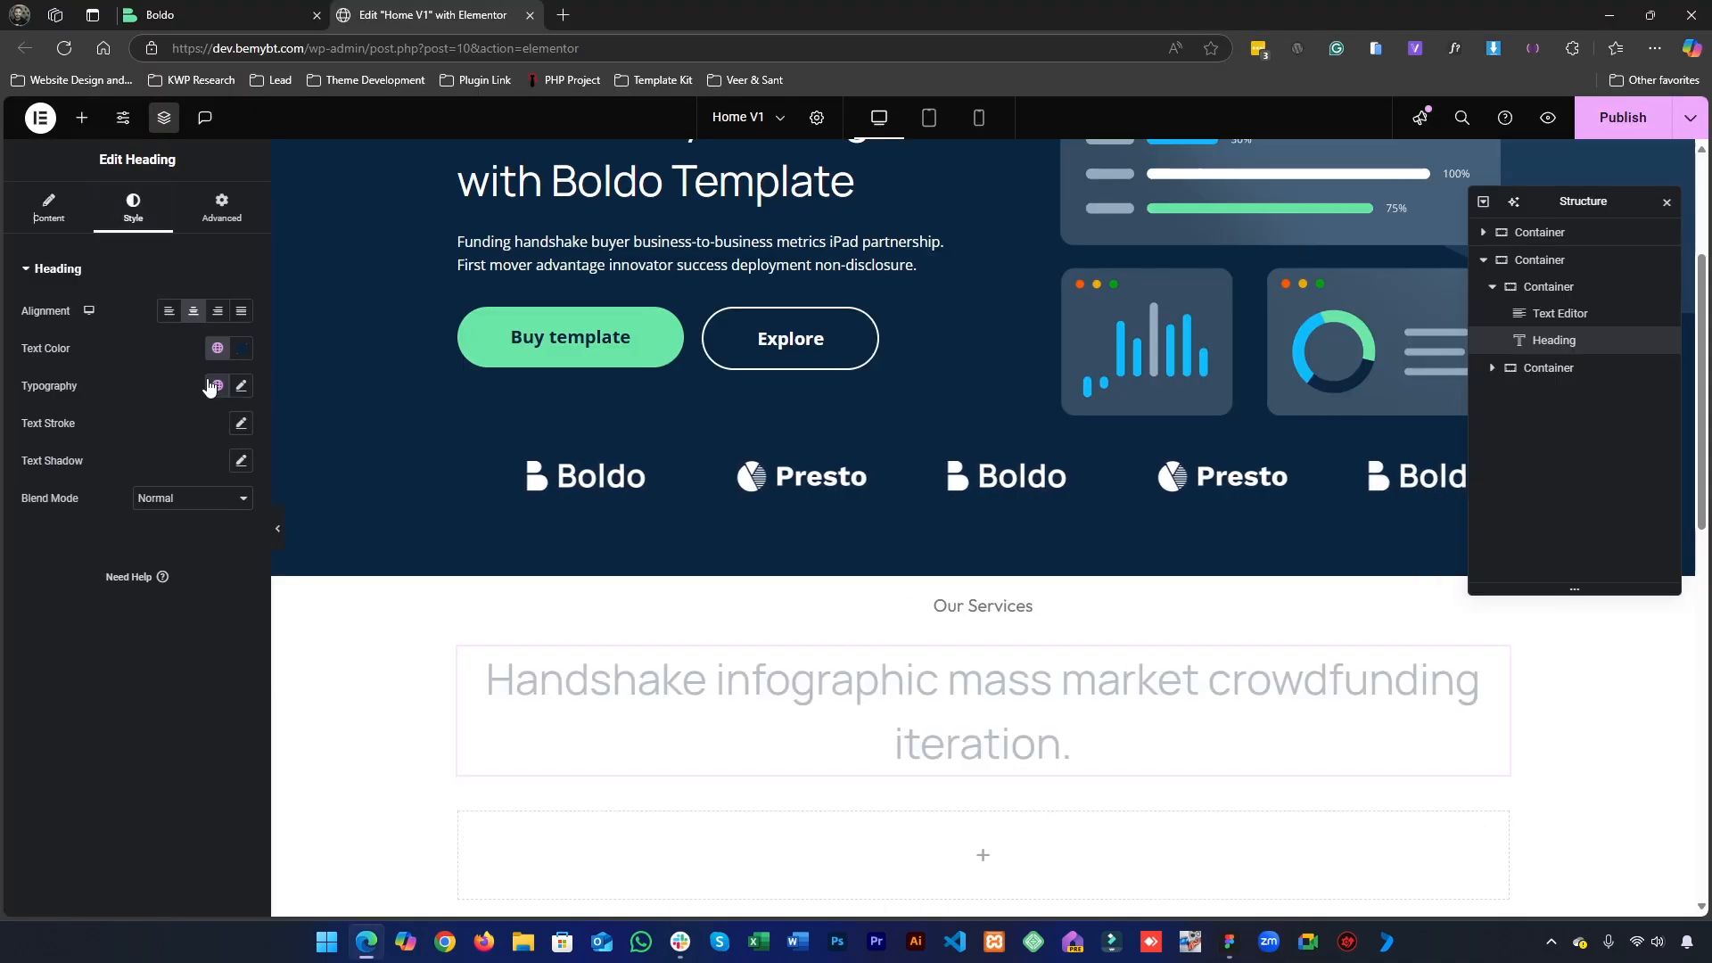
click(217, 347)
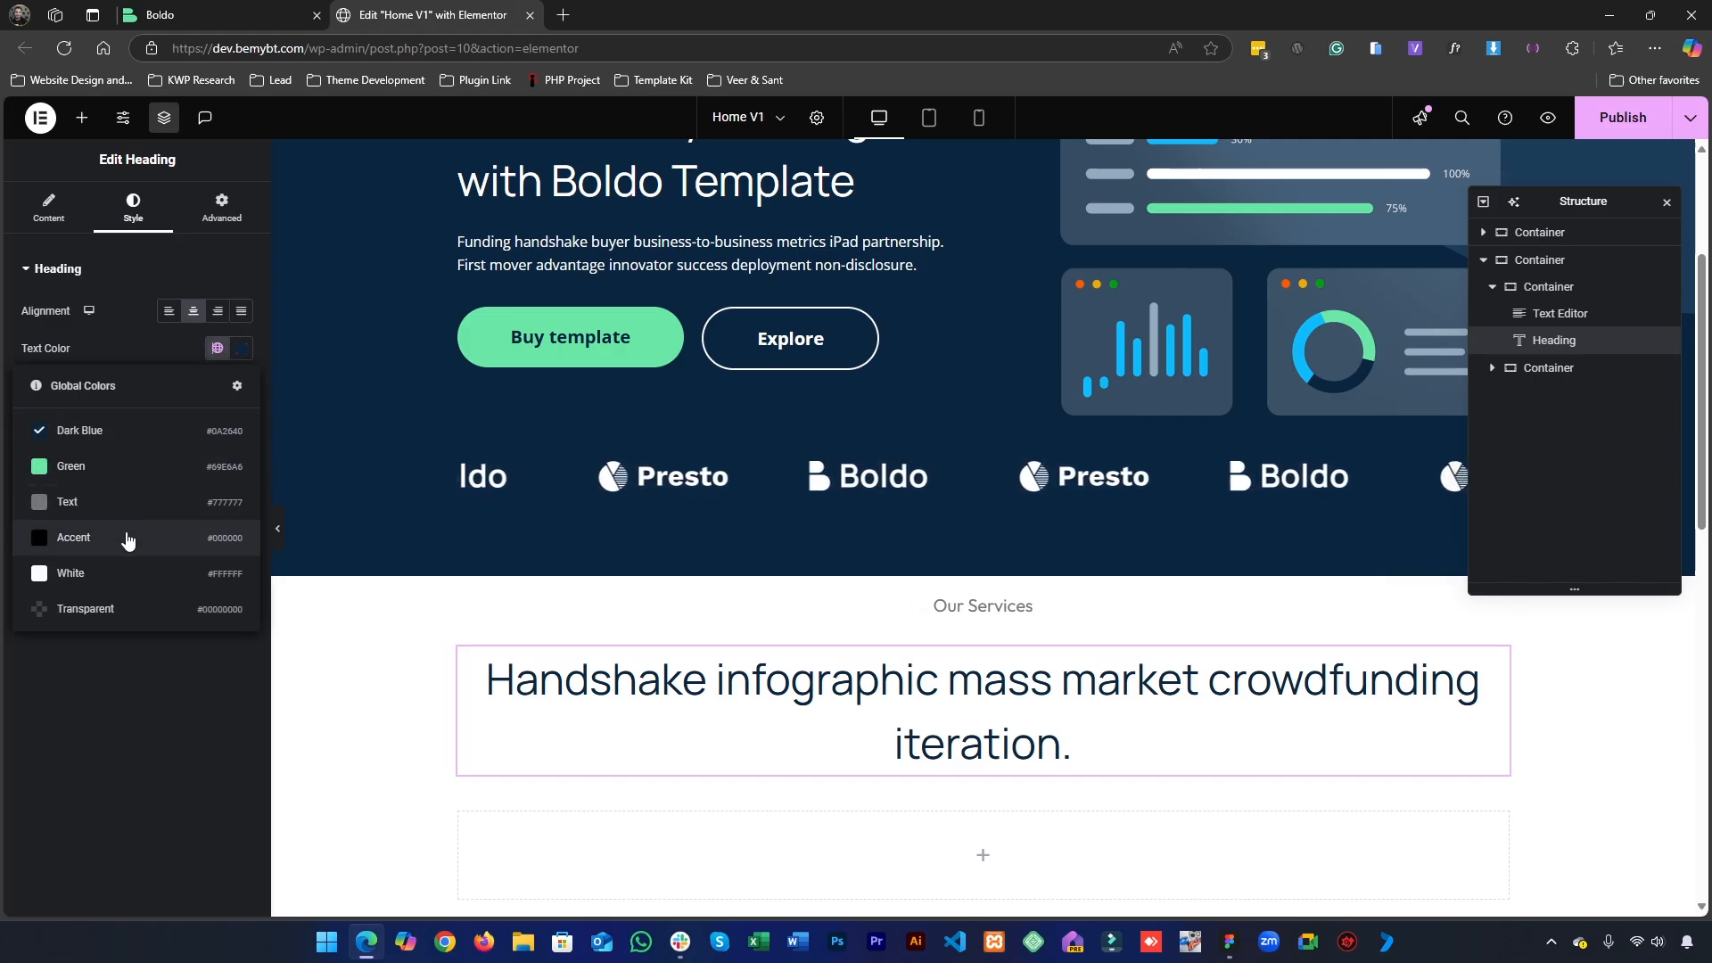
click(127, 538)
- Review the heading's typography values and reapply the global font "Main Heading"
click(215, 386)
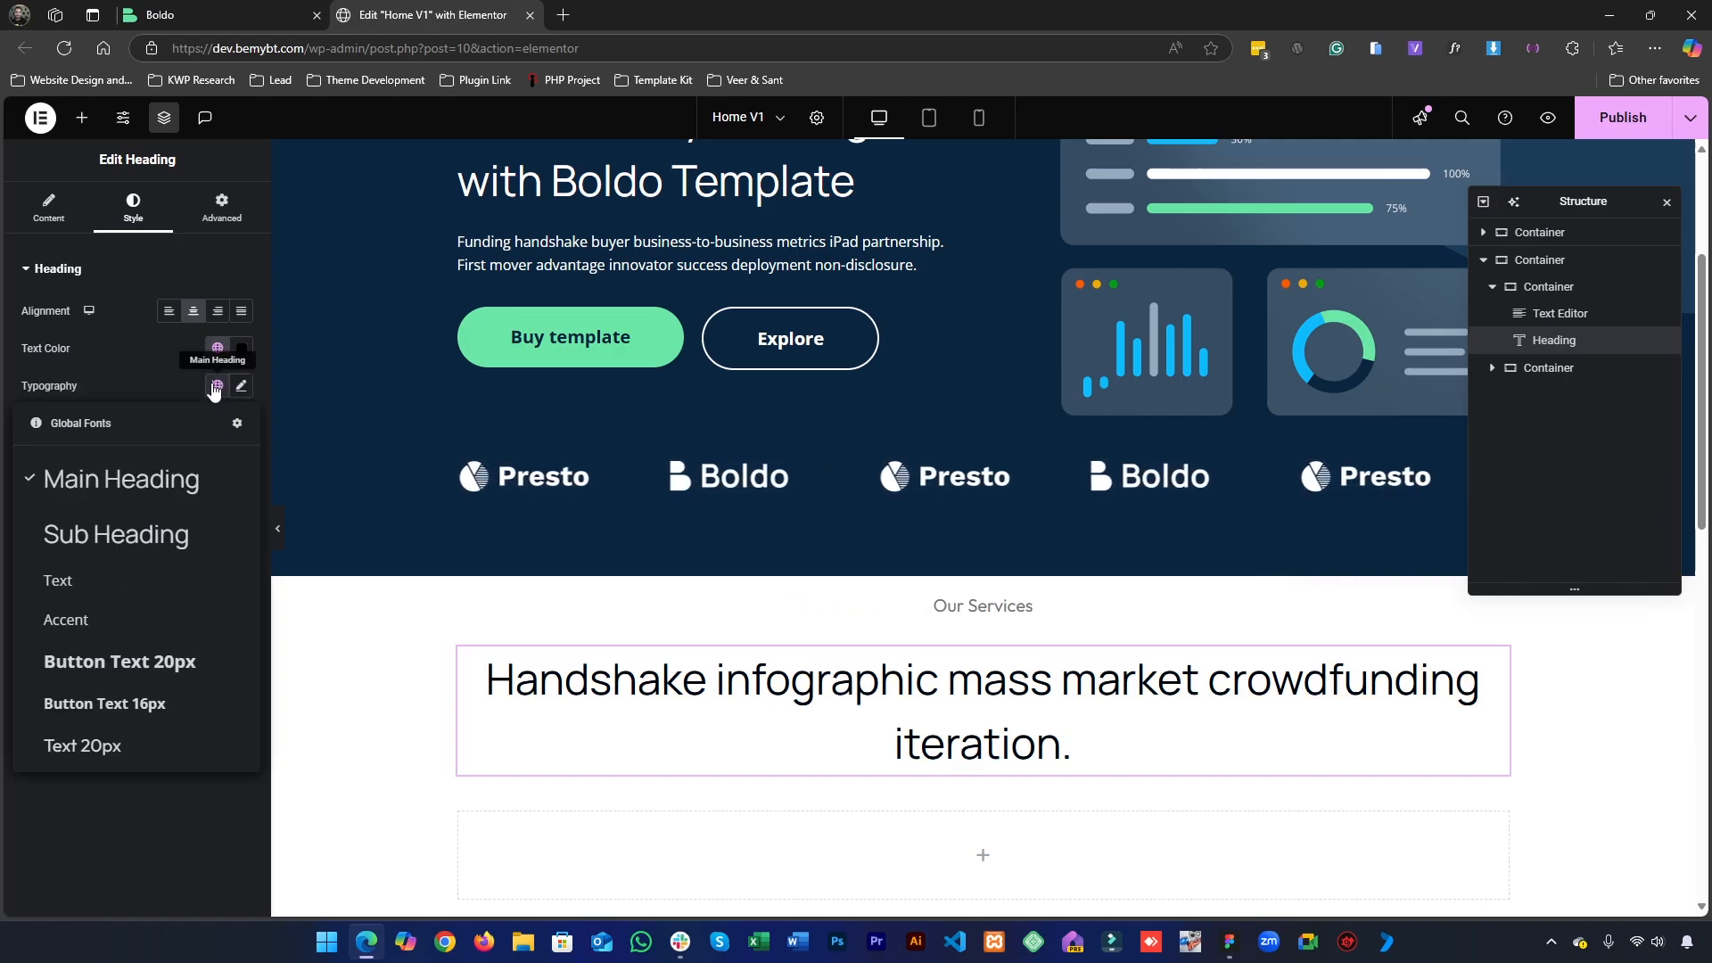
click(243, 386)
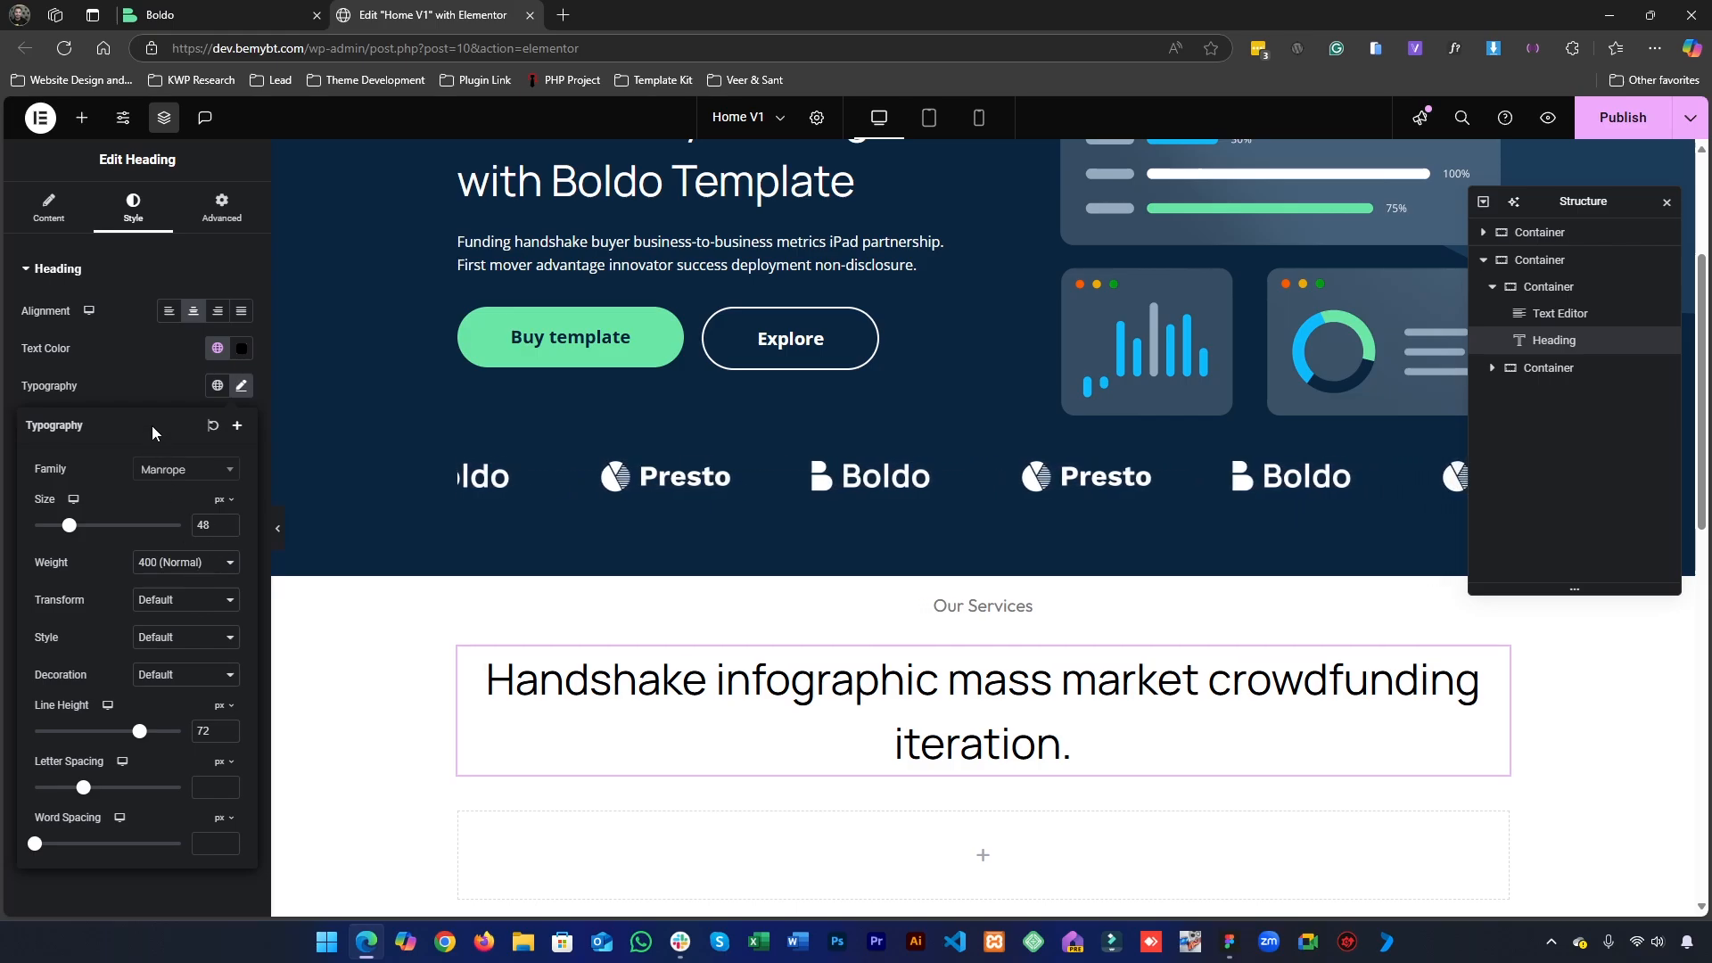
click(167, 395)
click(215, 387)
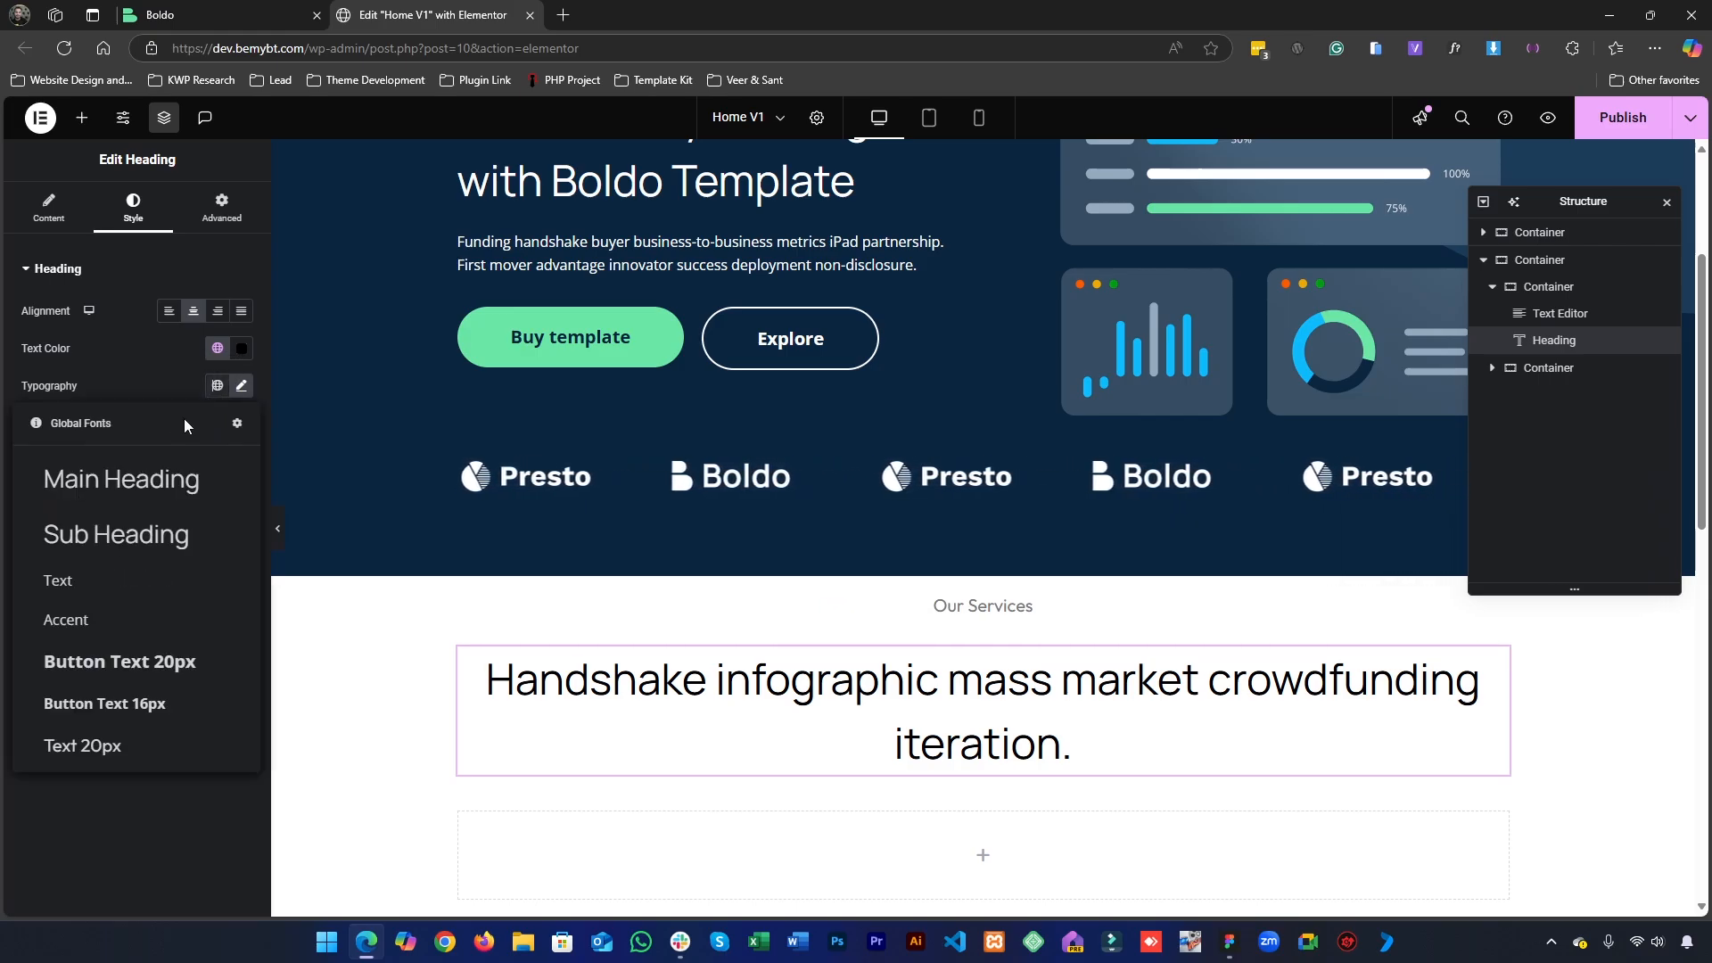
click(146, 486)
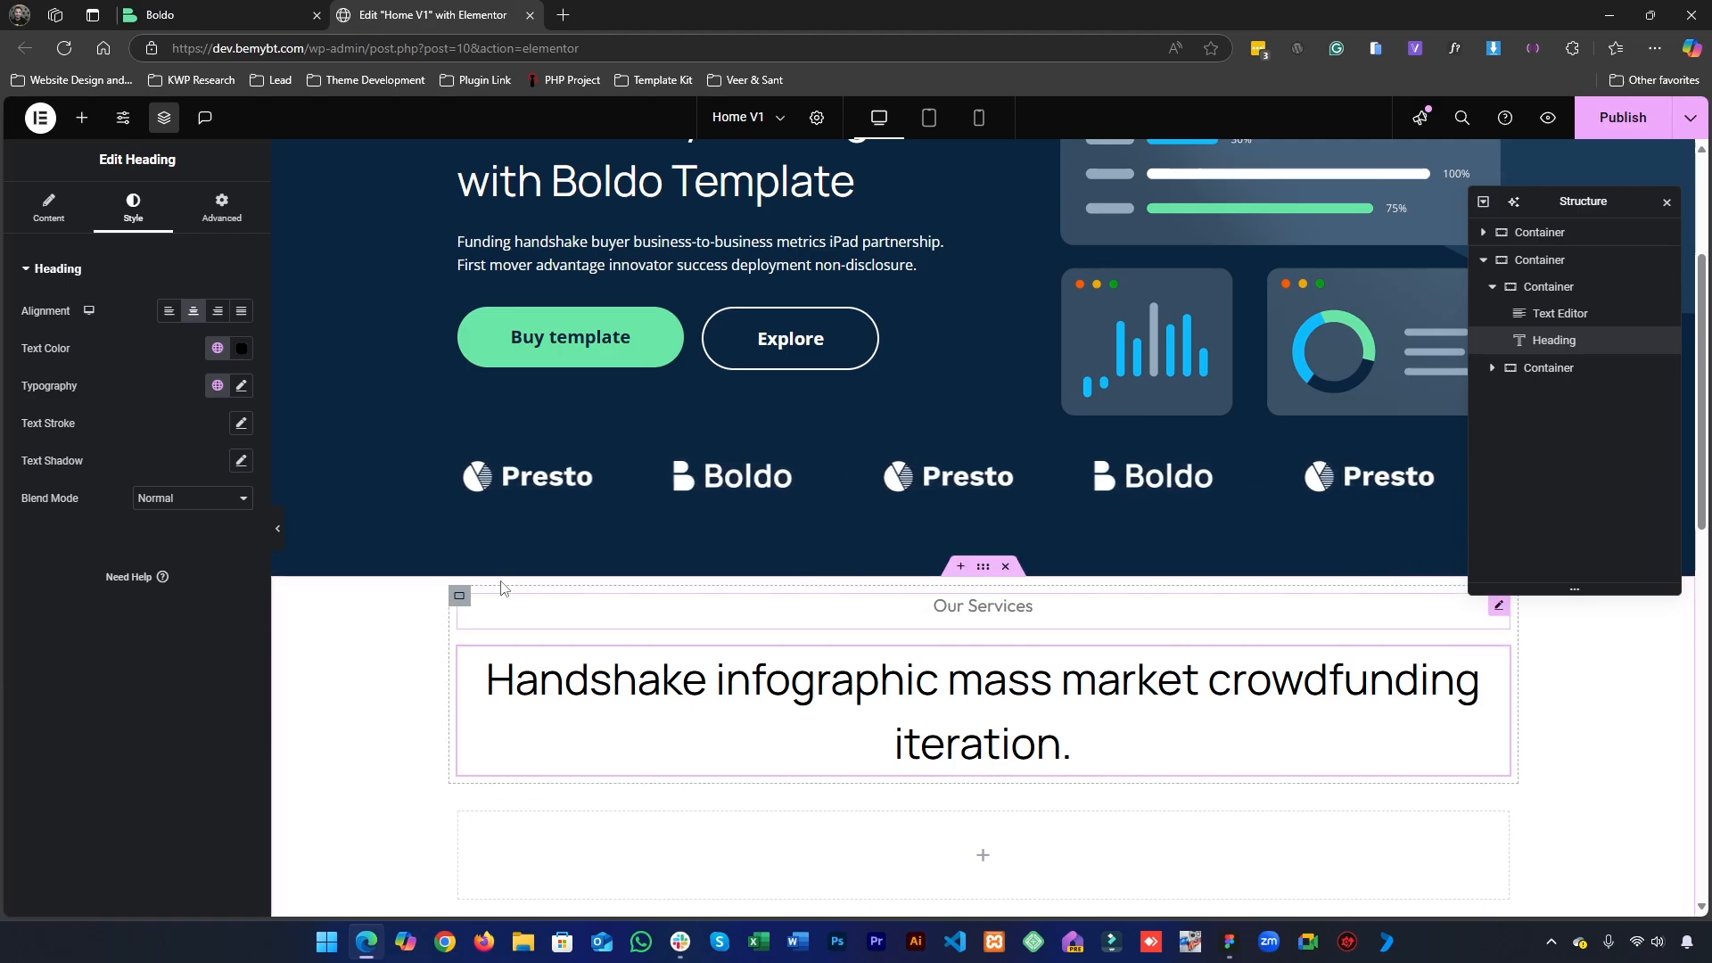
- Compare the services heading's line wrapping and spacing on the Elementor page with the Figma design
scroll(583, 536, down, 2)
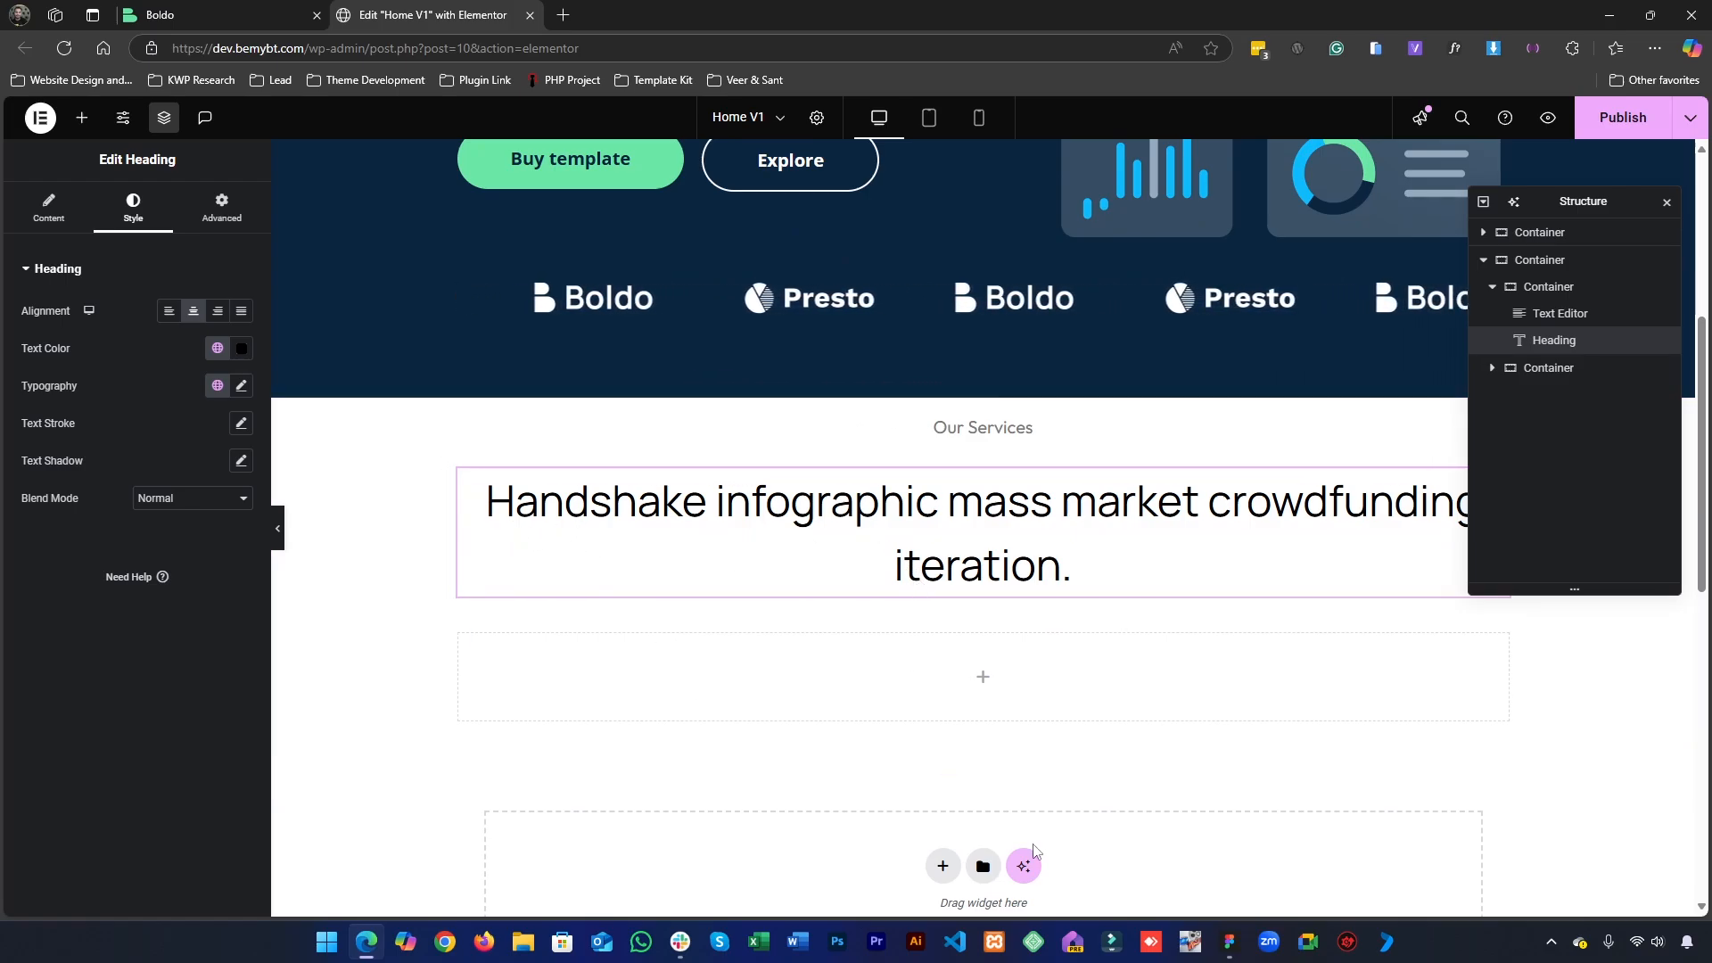
click(1228, 941)
click(1296, 592)
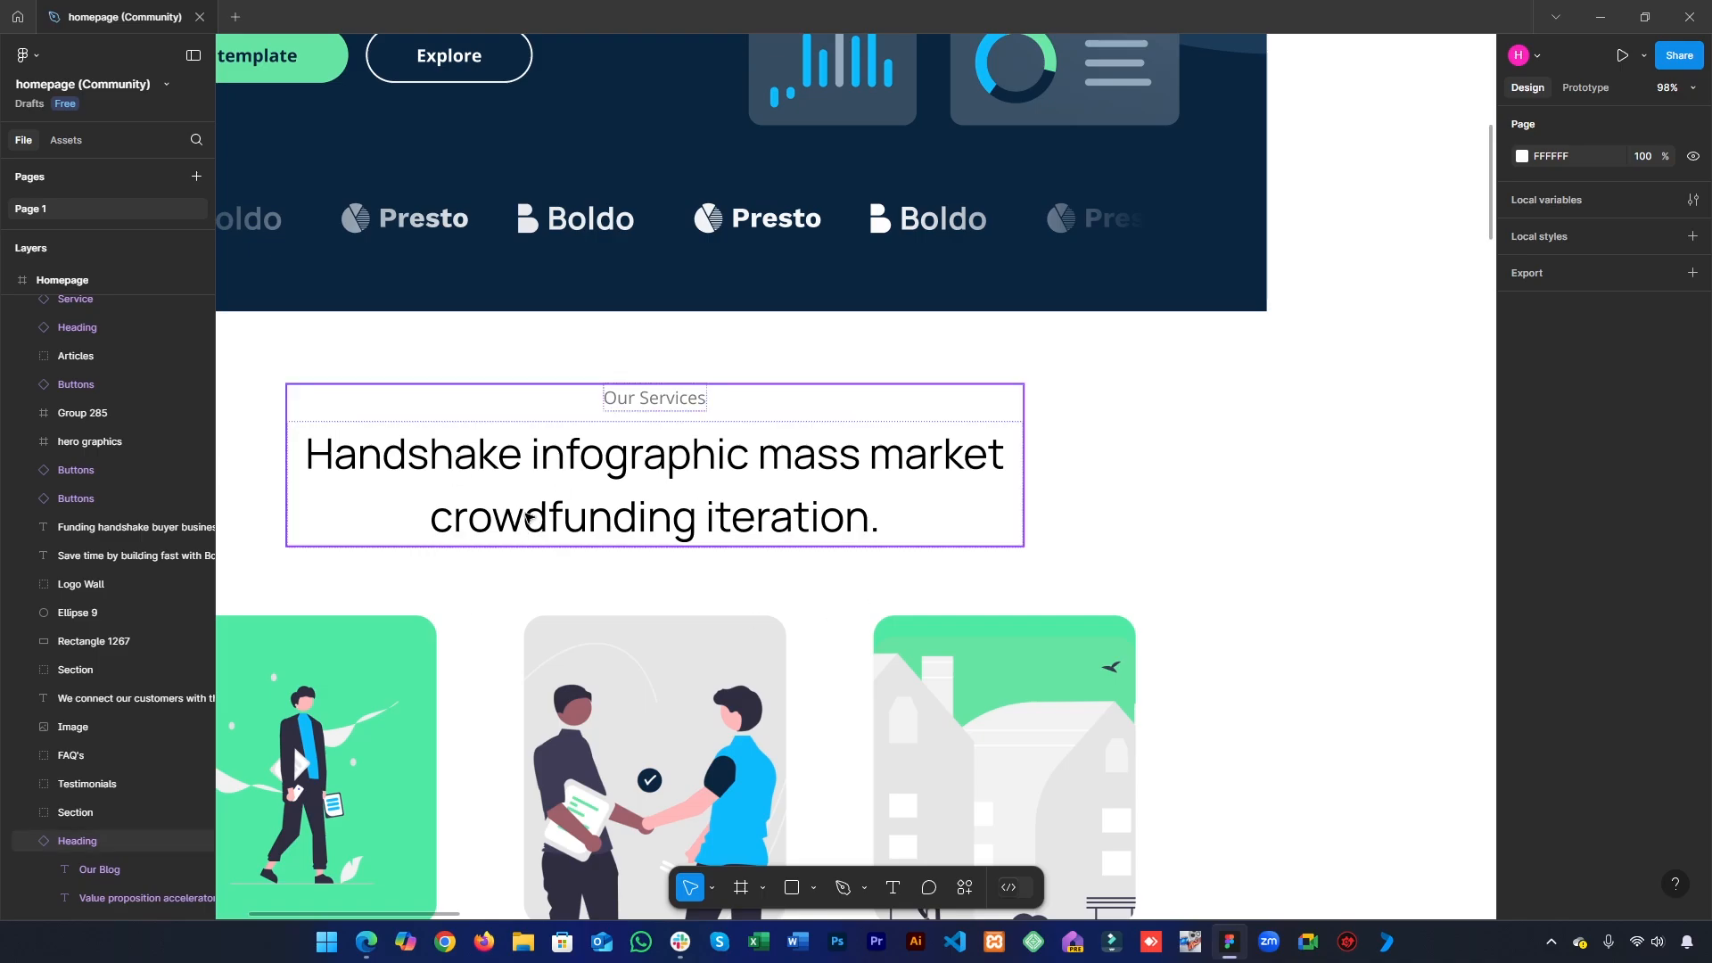
drag(621, 538, 892, 525)
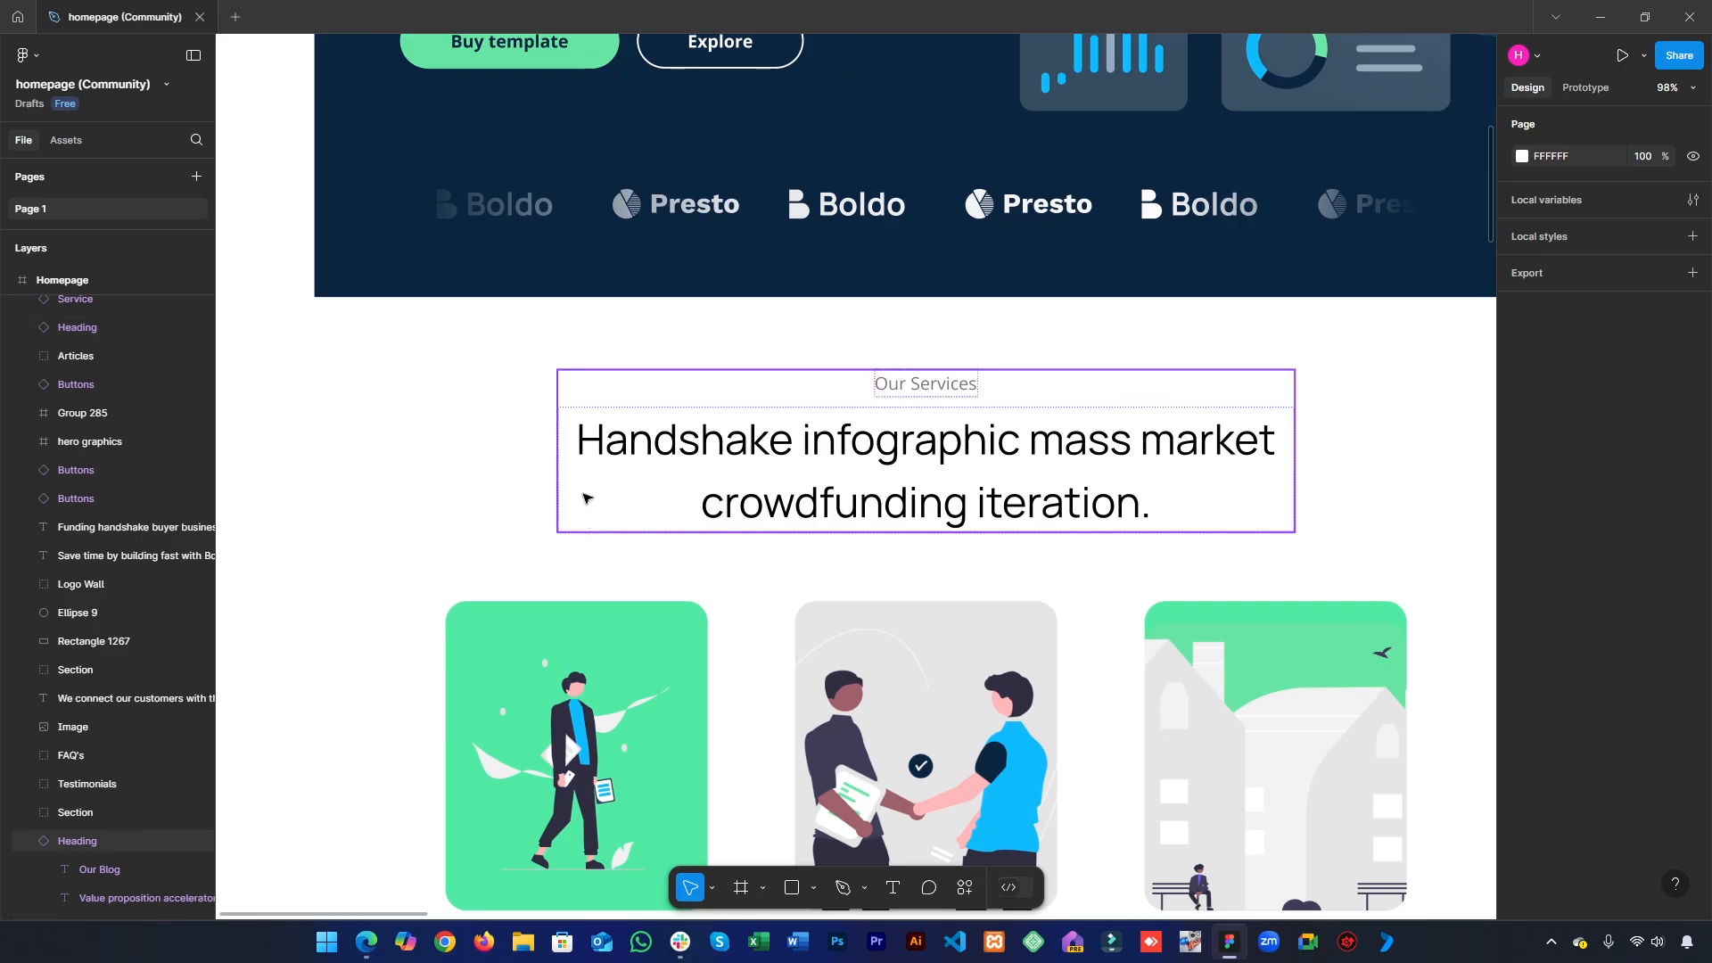
drag(608, 524, 509, 501)
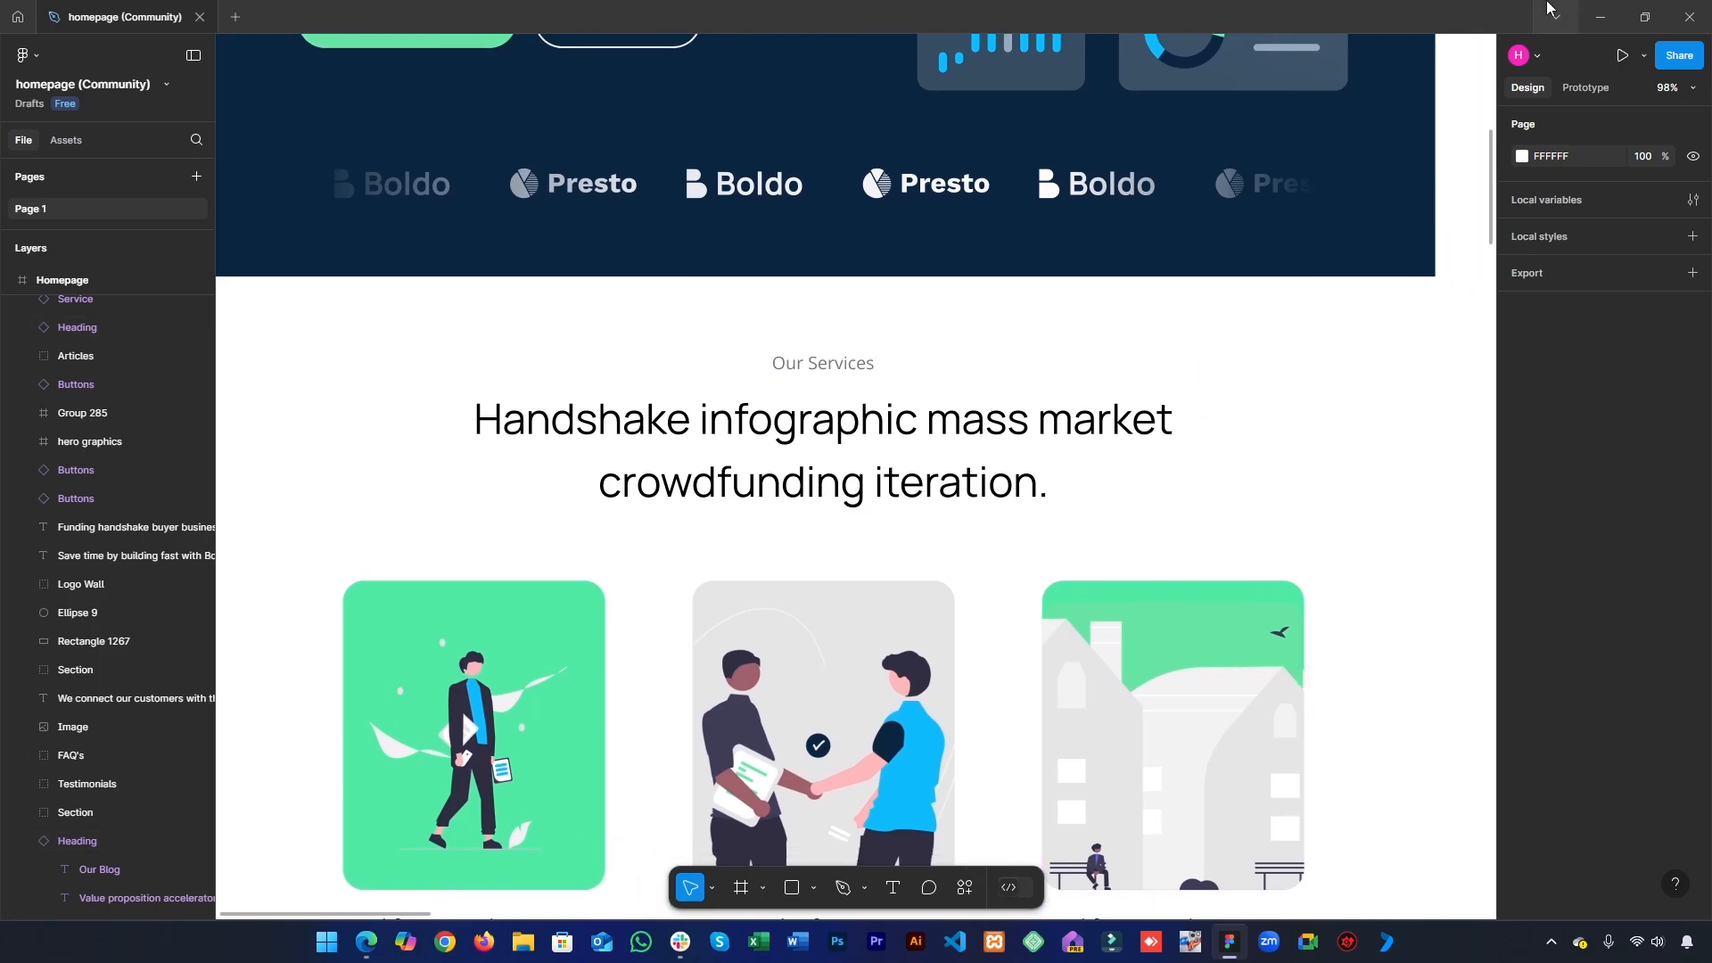
click(1600, 17)
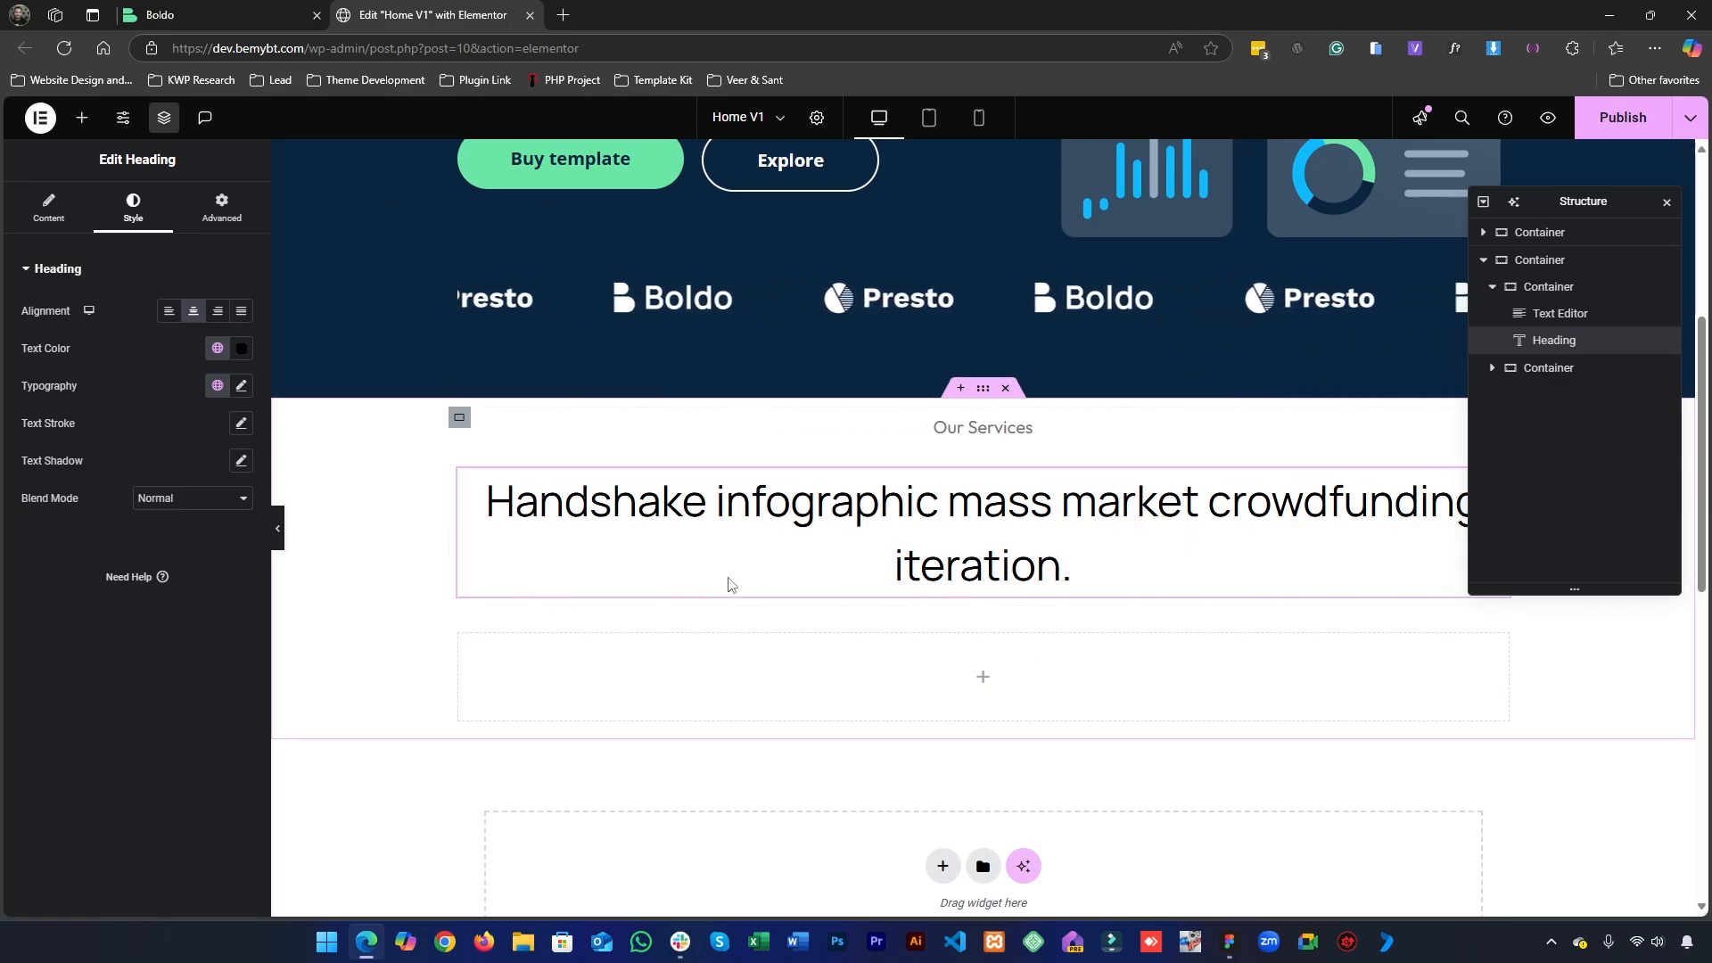
click(985, 390)
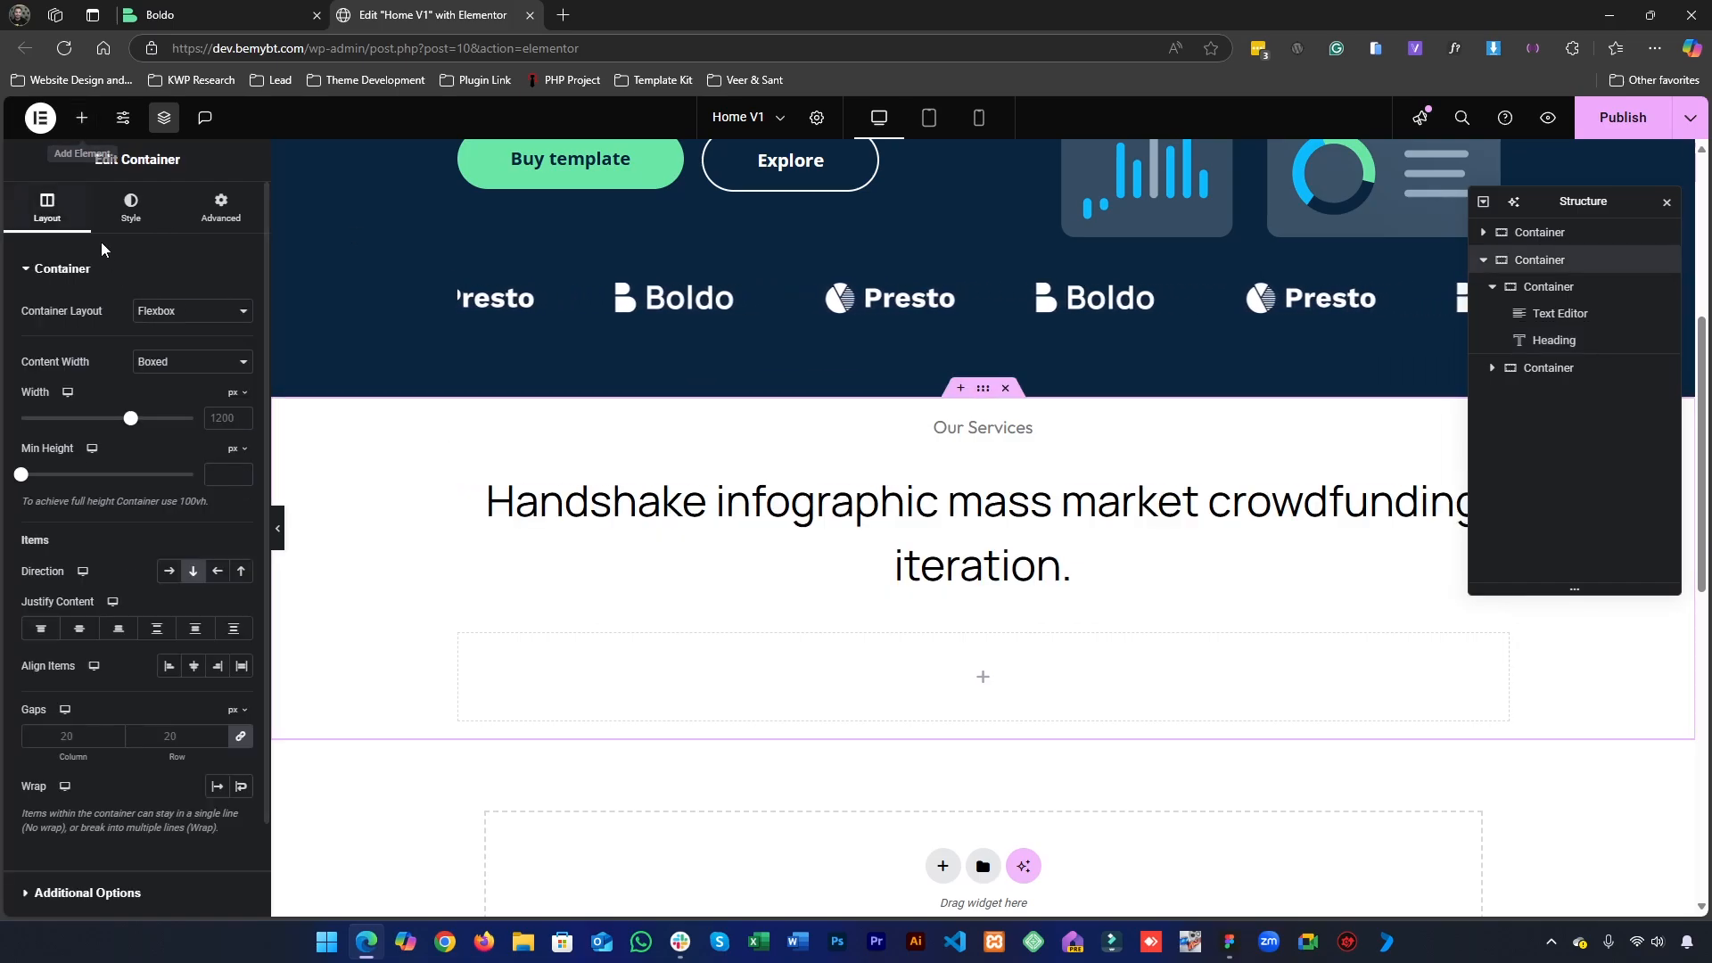
click(230, 419)
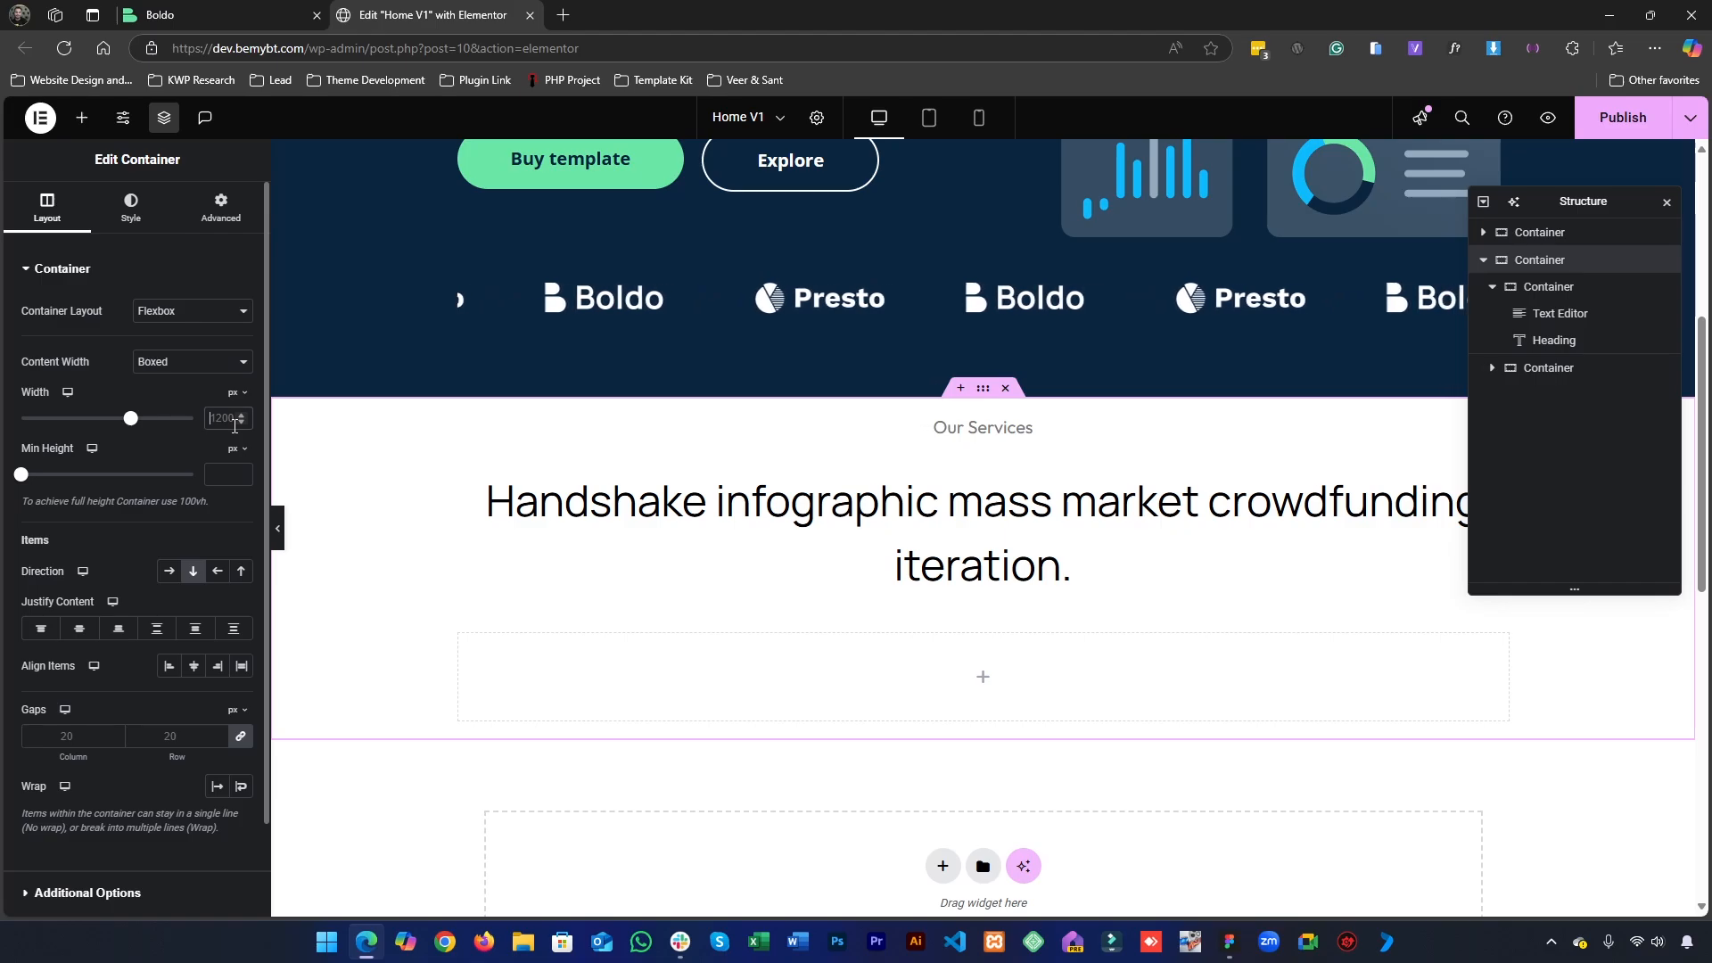
click(948, 517)
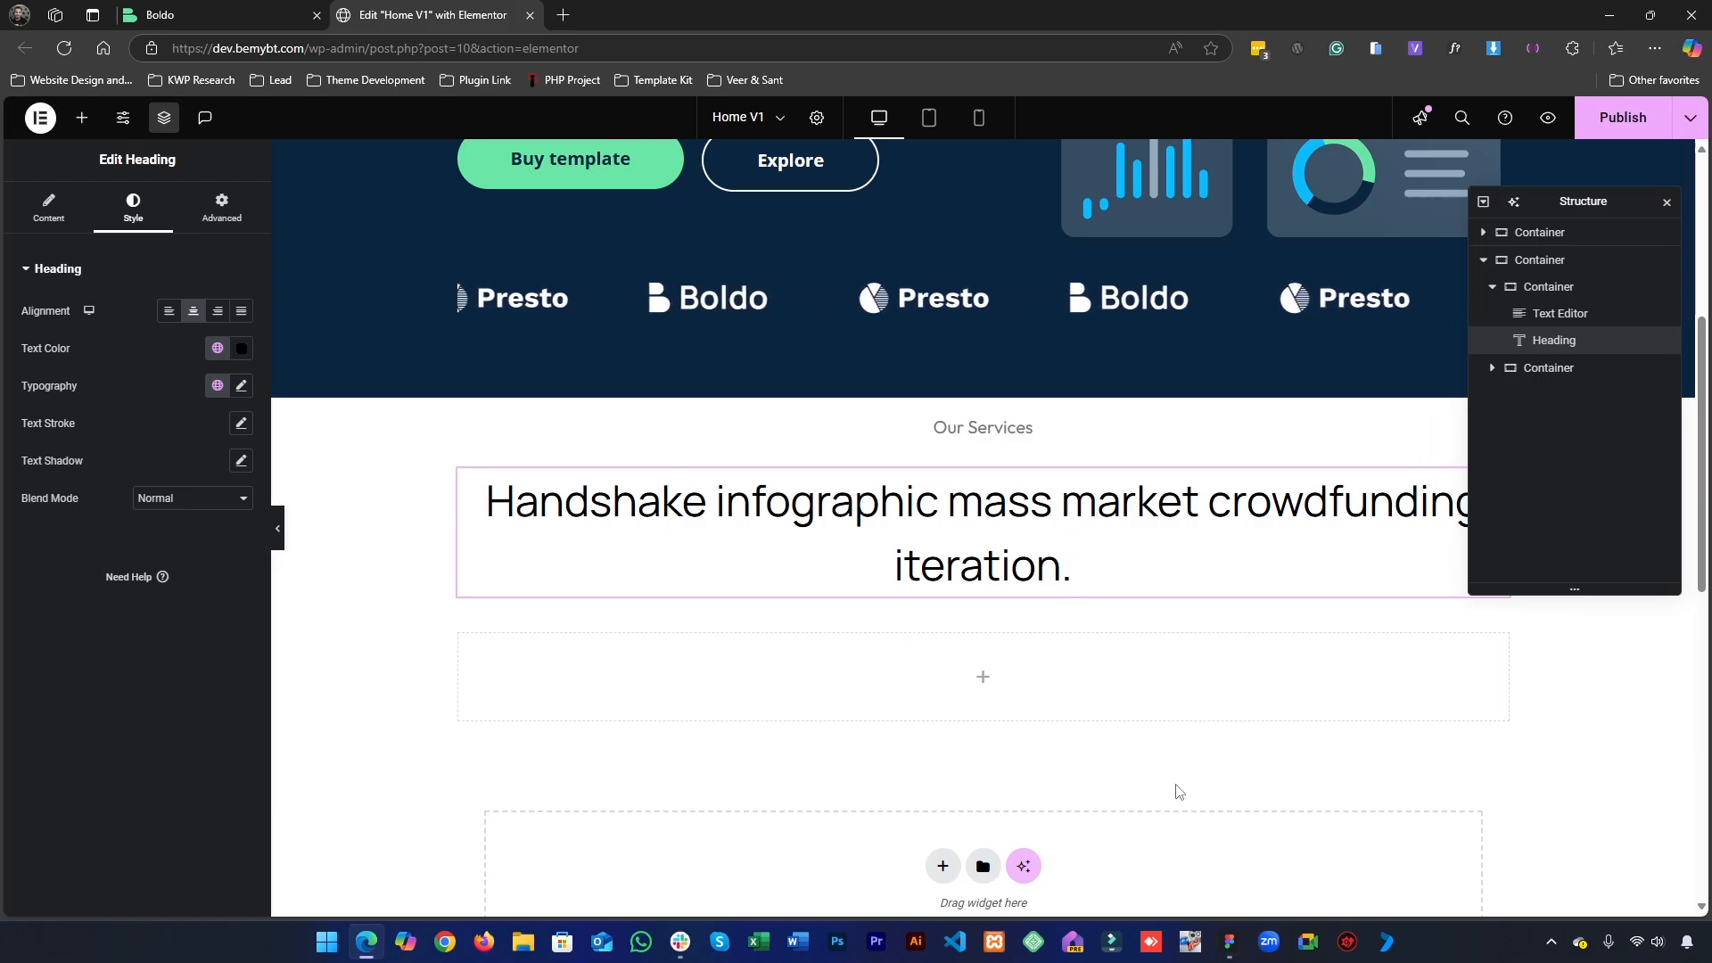
- Inspect the services heading's box and its horizontal resizing value in the Figma design
click(1229, 942)
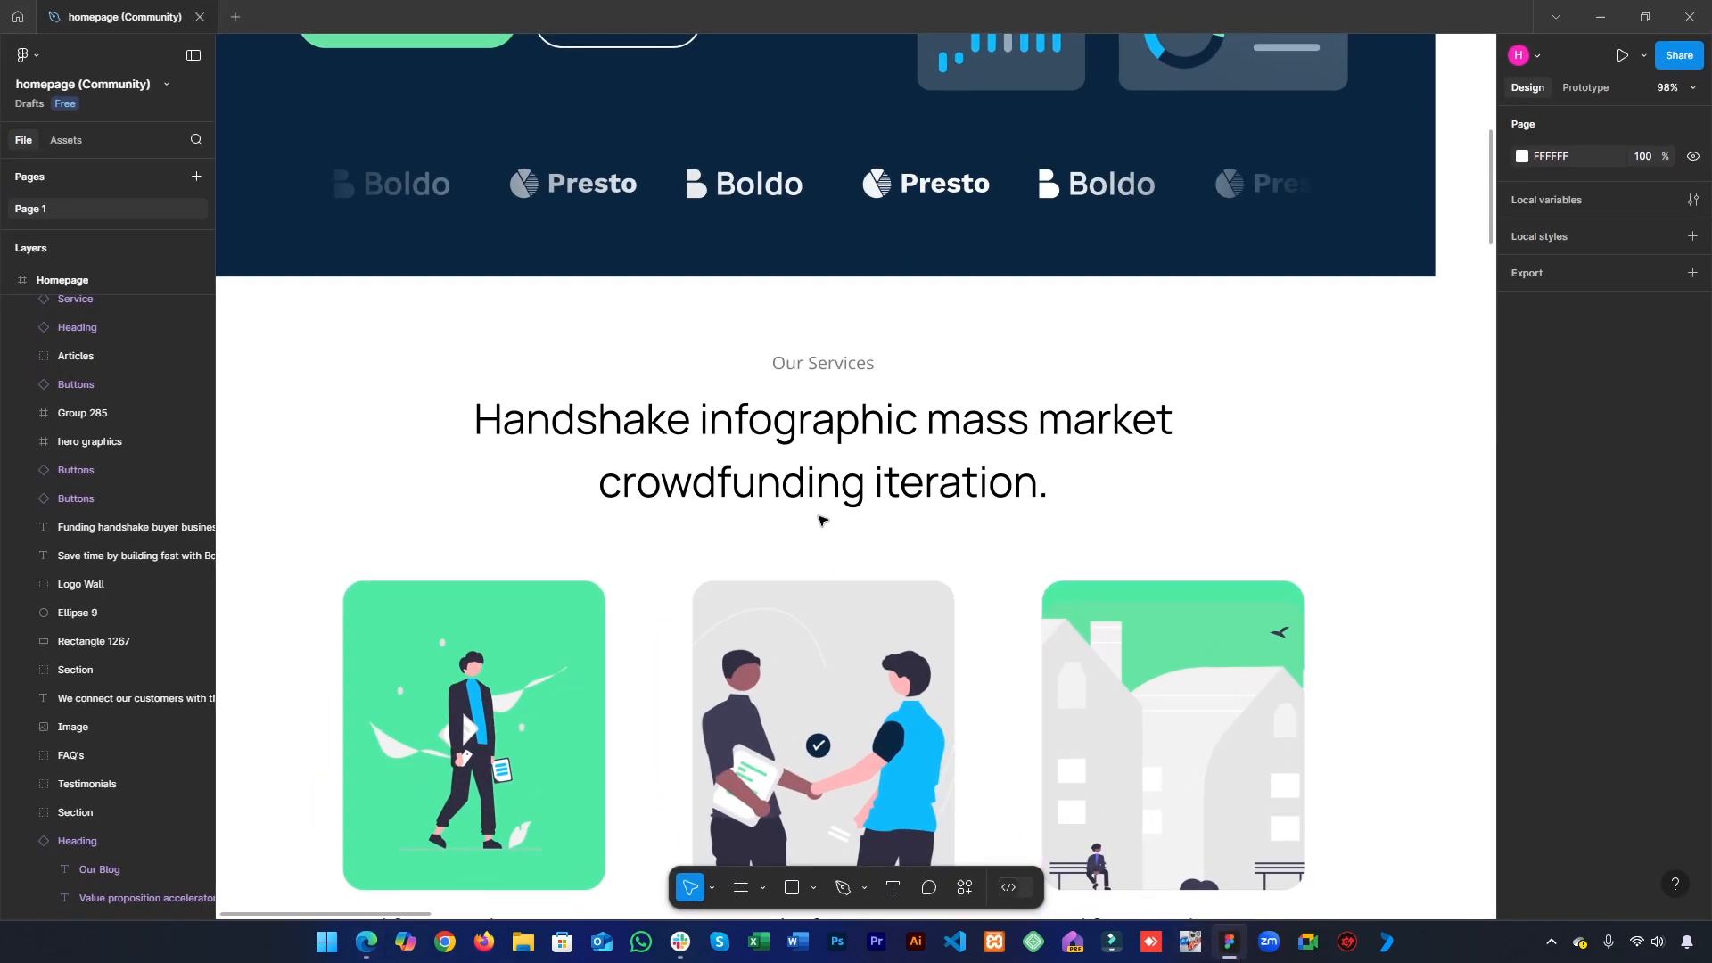
click(816, 496)
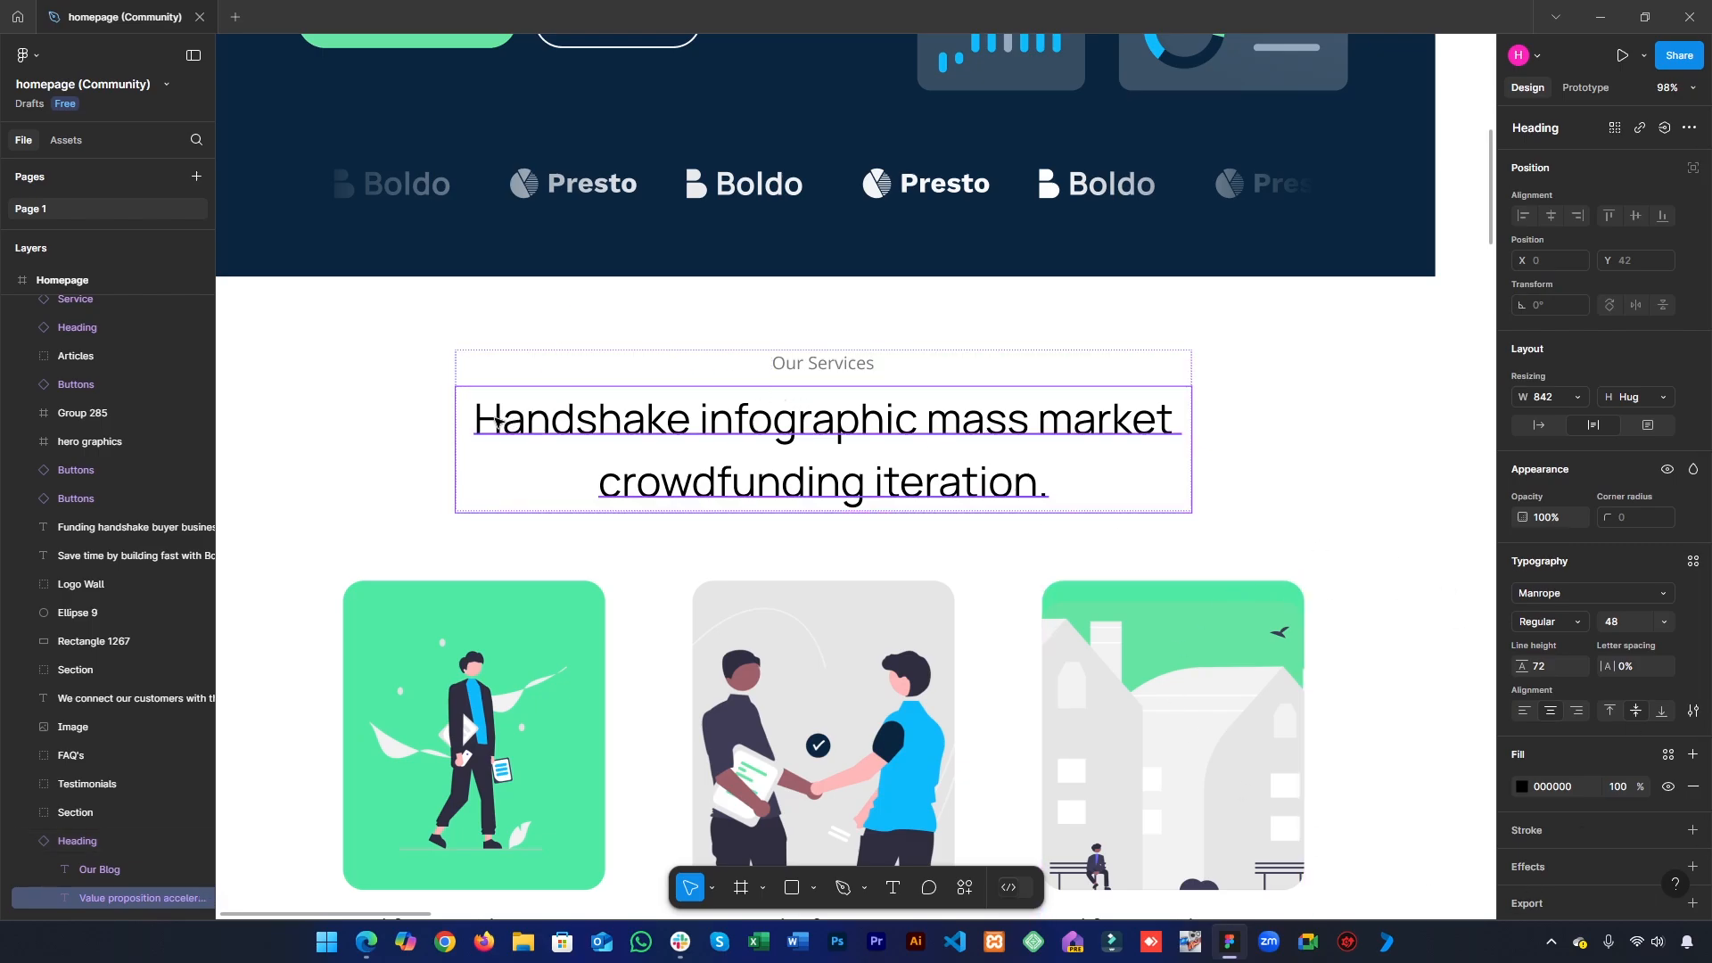
click(463, 418)
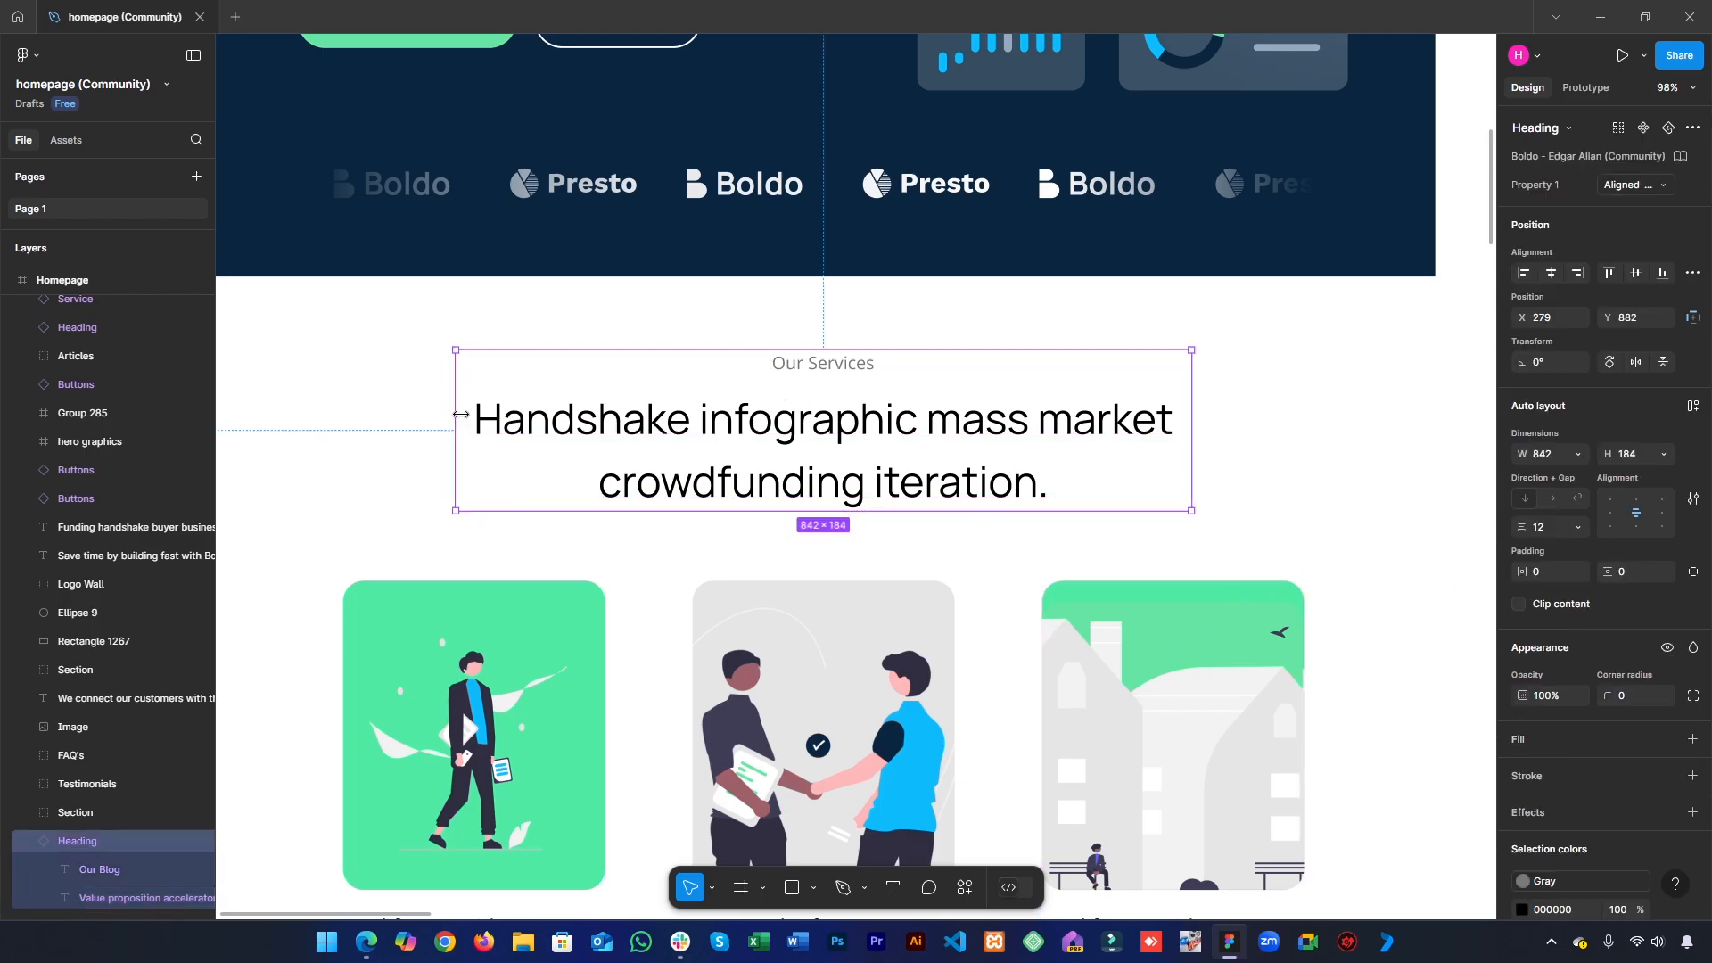
click(742, 483)
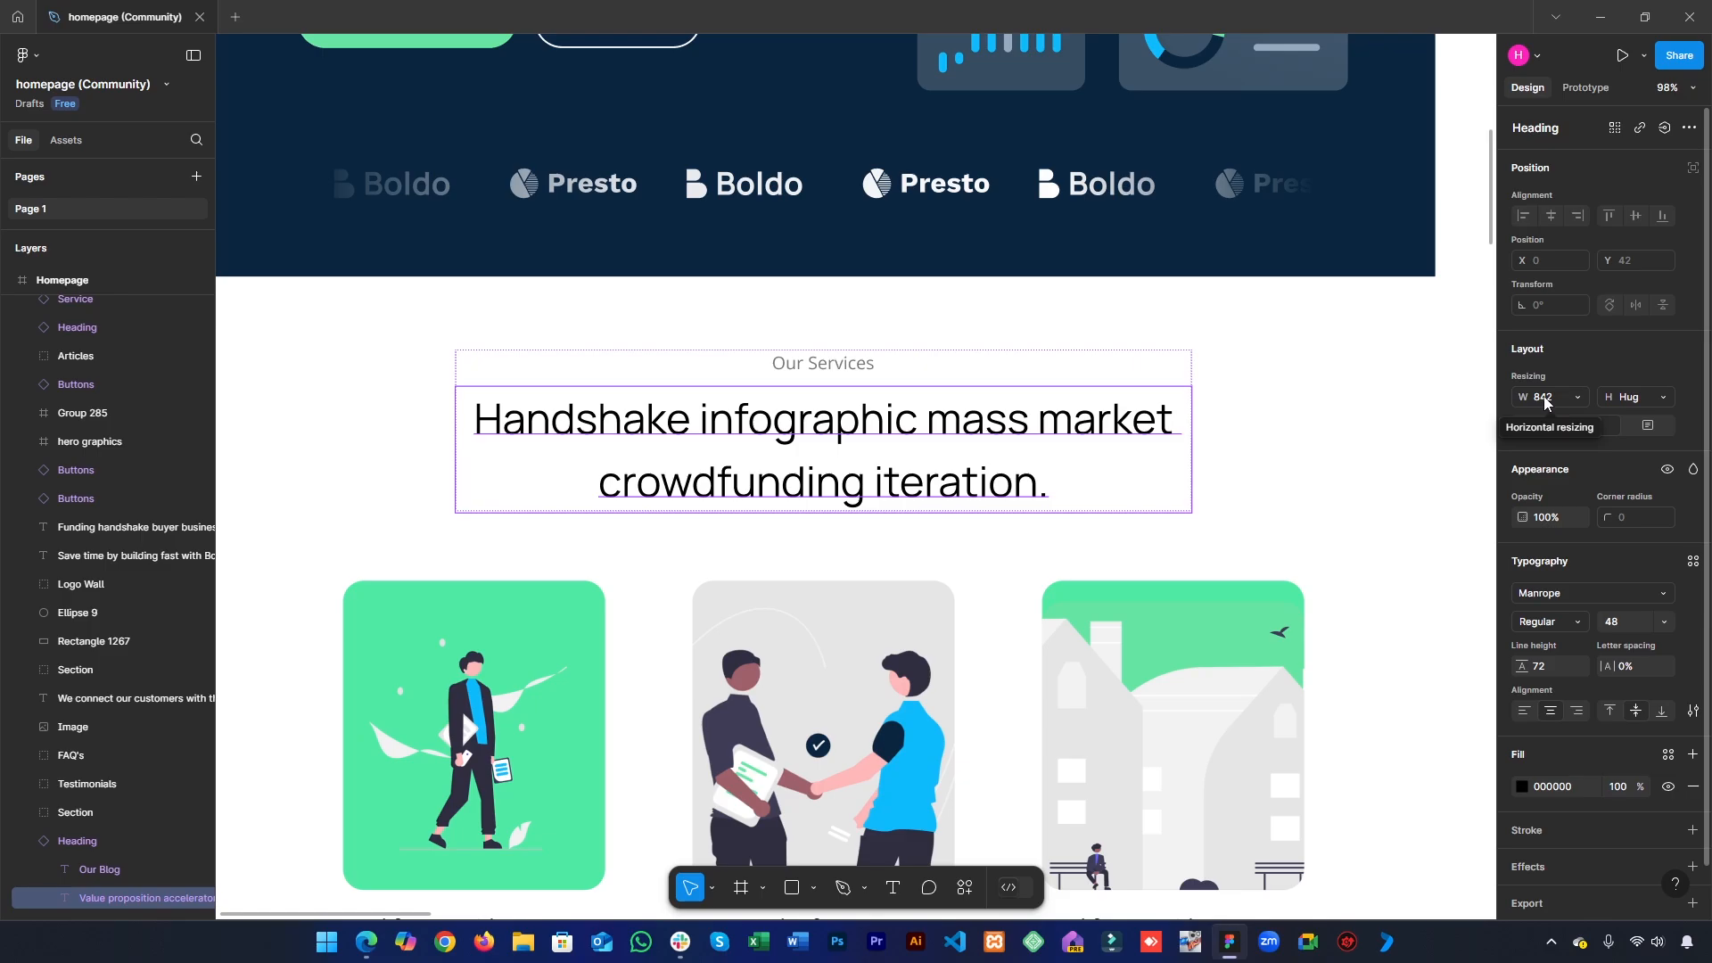
key(alt+Tab)
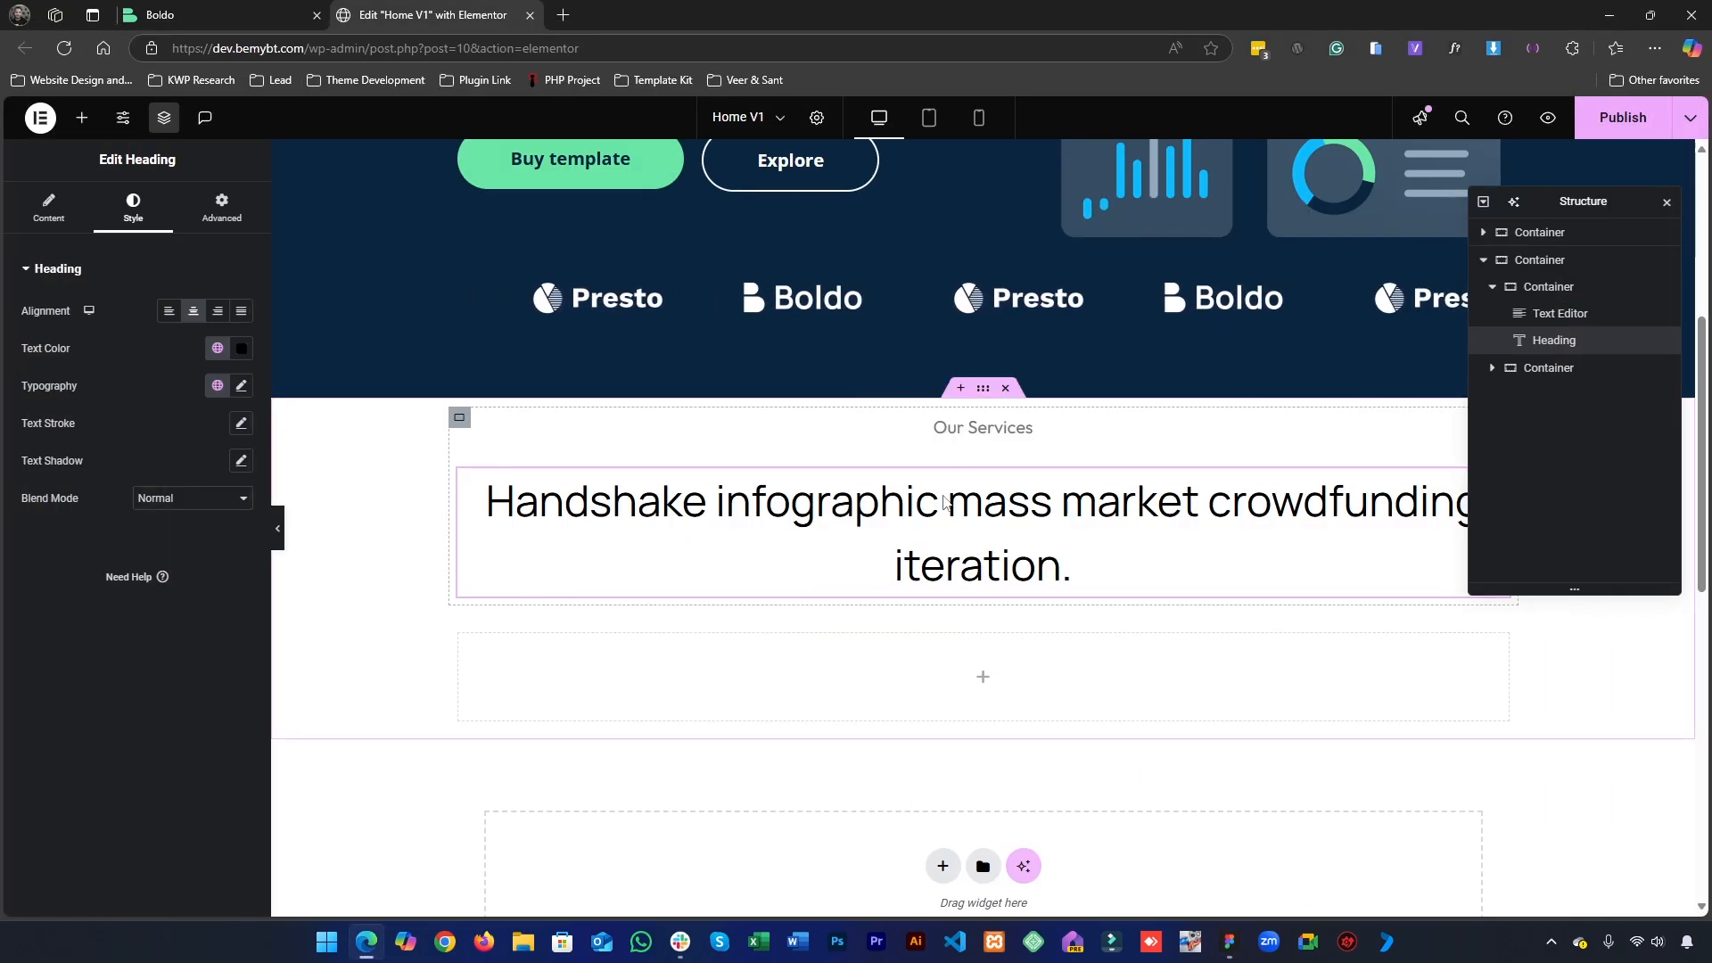
- Give the Elementor services heading a custom width of 840 px, checking the width in Figma
click(235, 222)
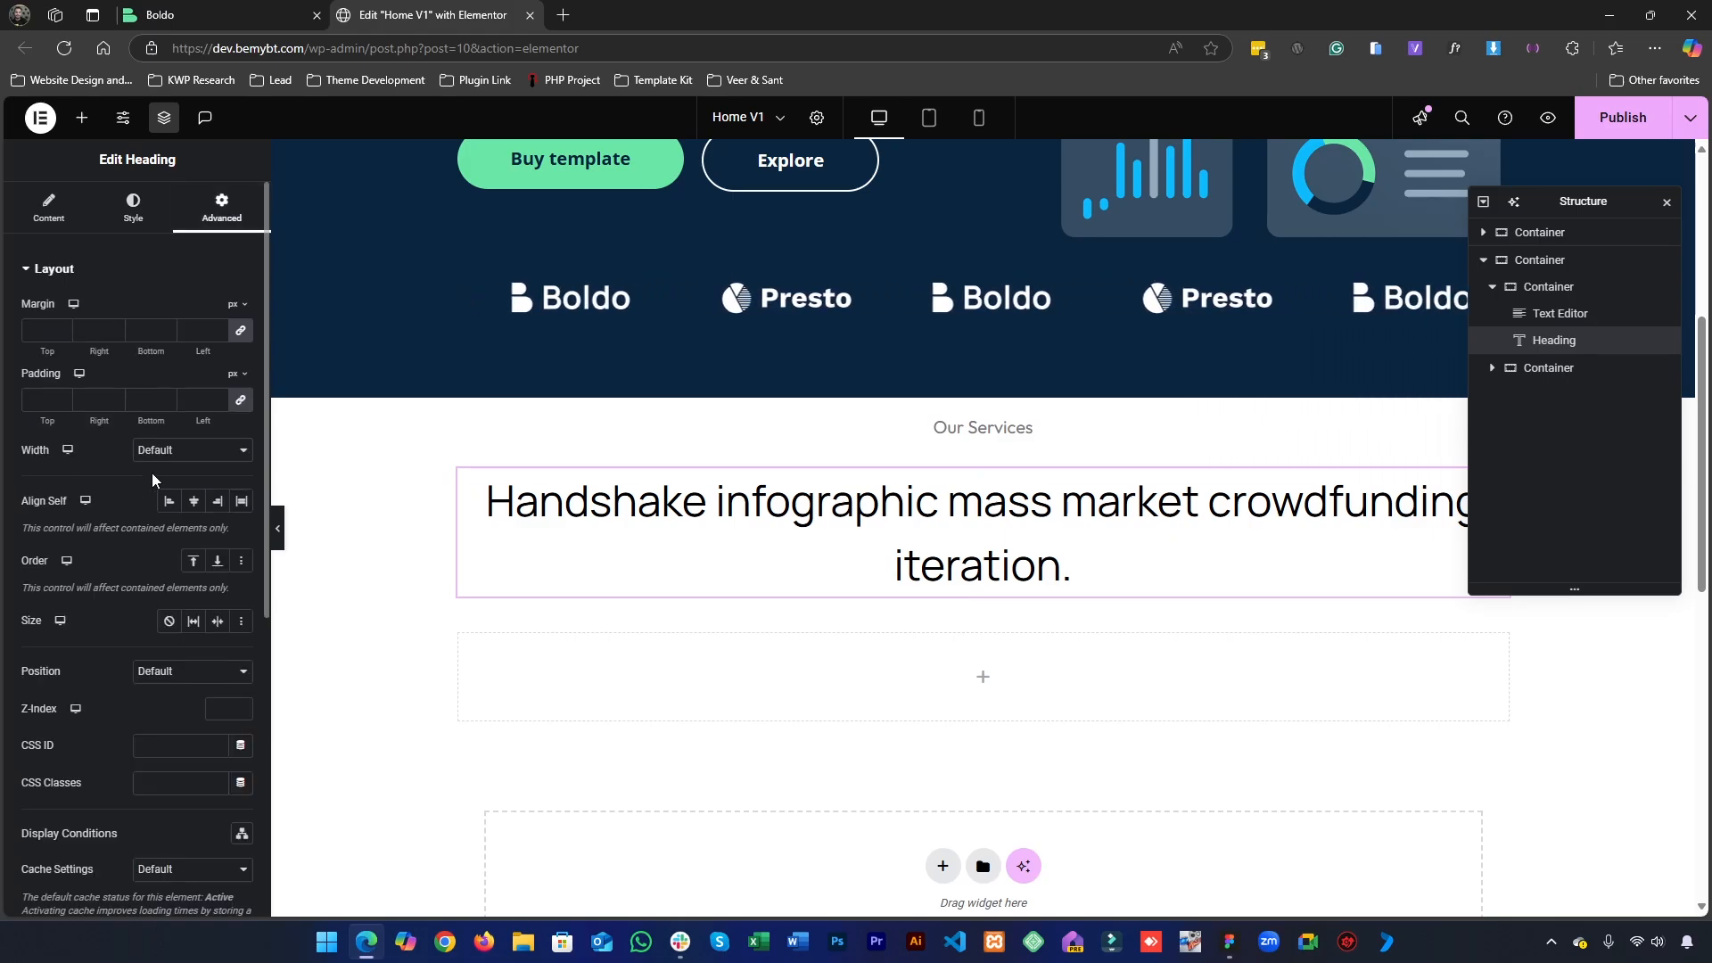
double_click(31, 451)
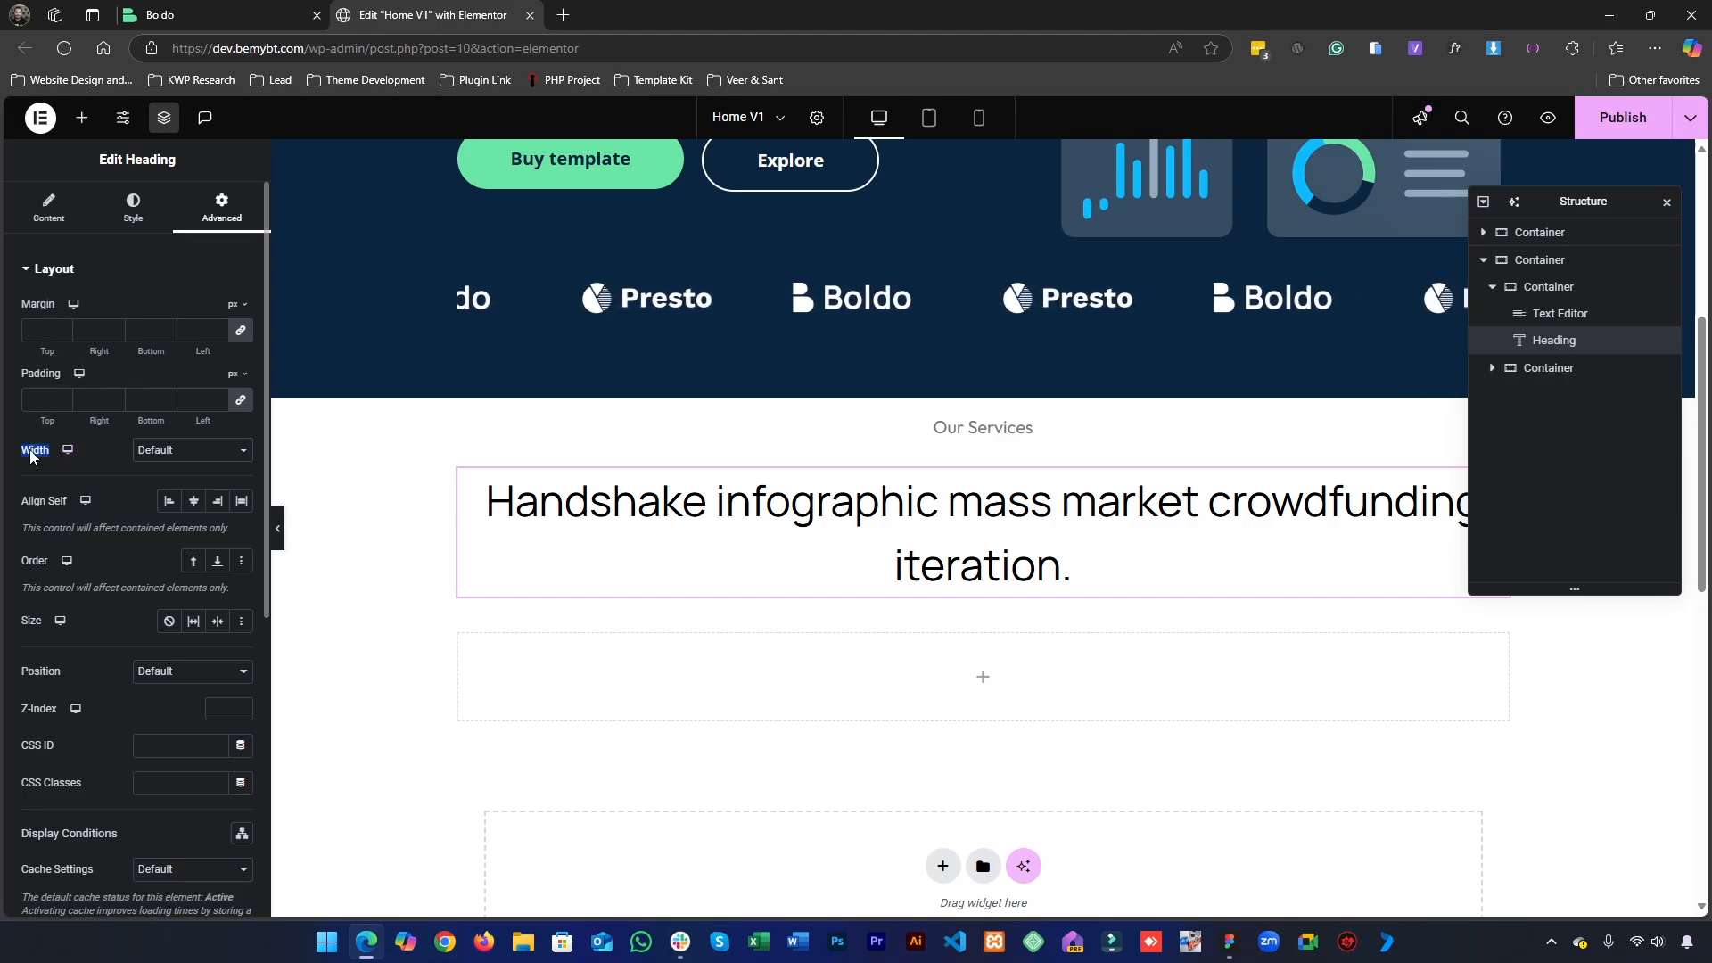
click(161, 451)
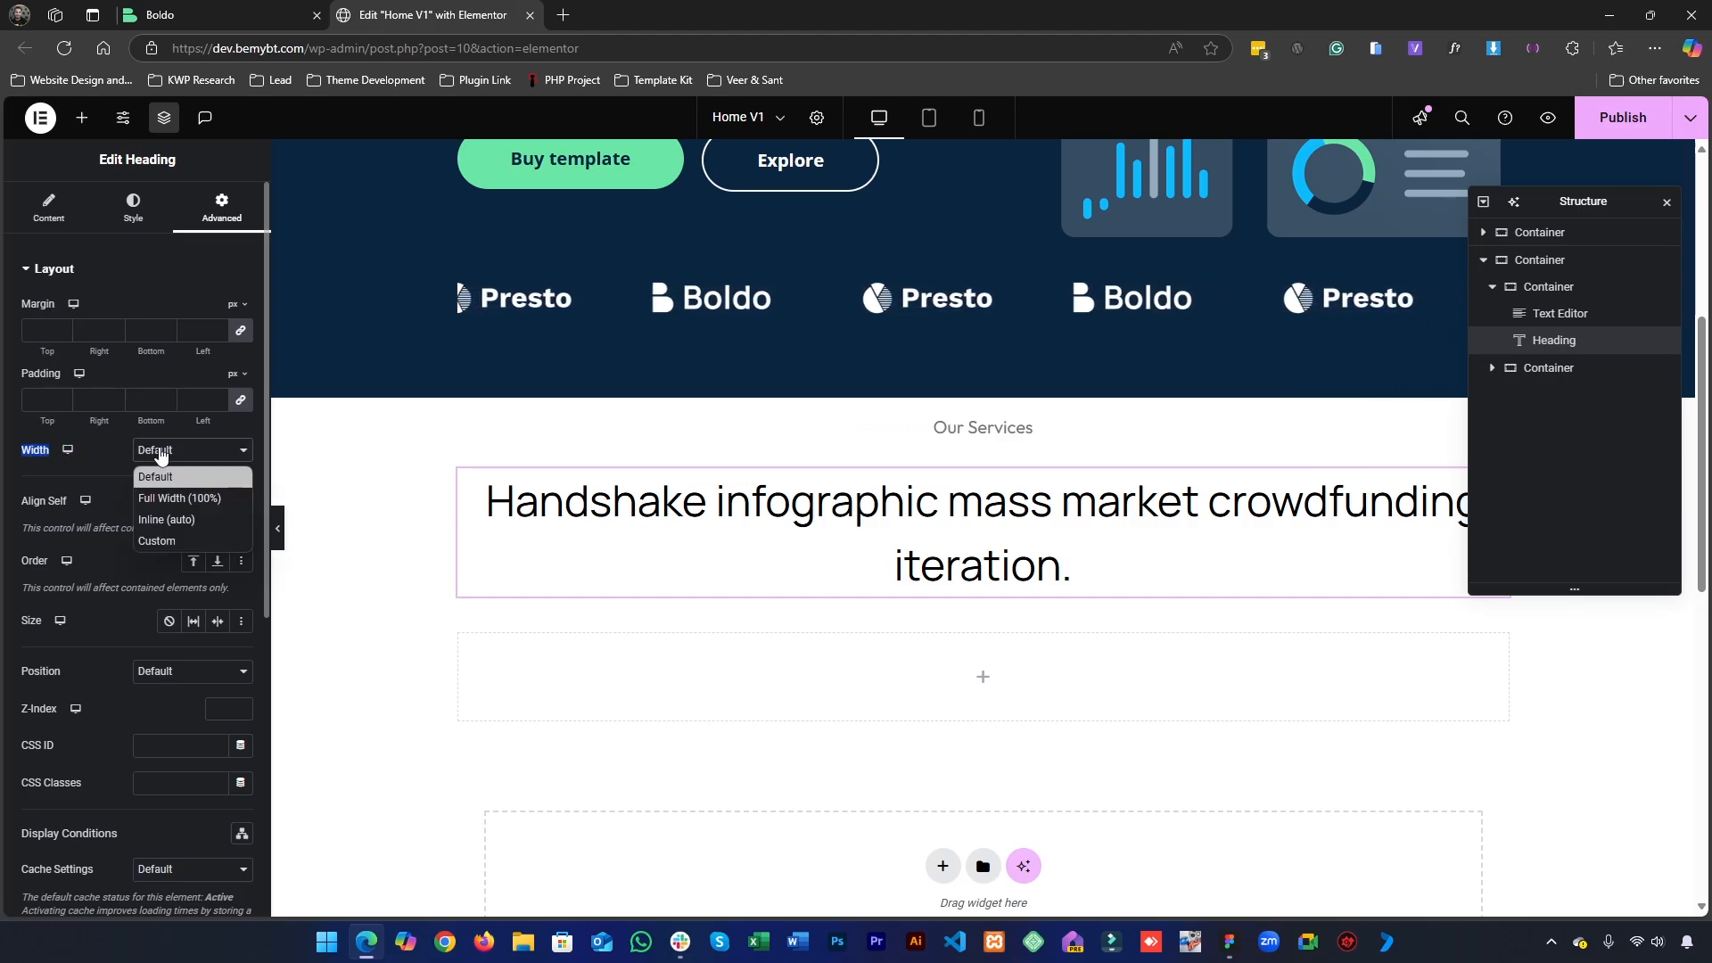
click(153, 542)
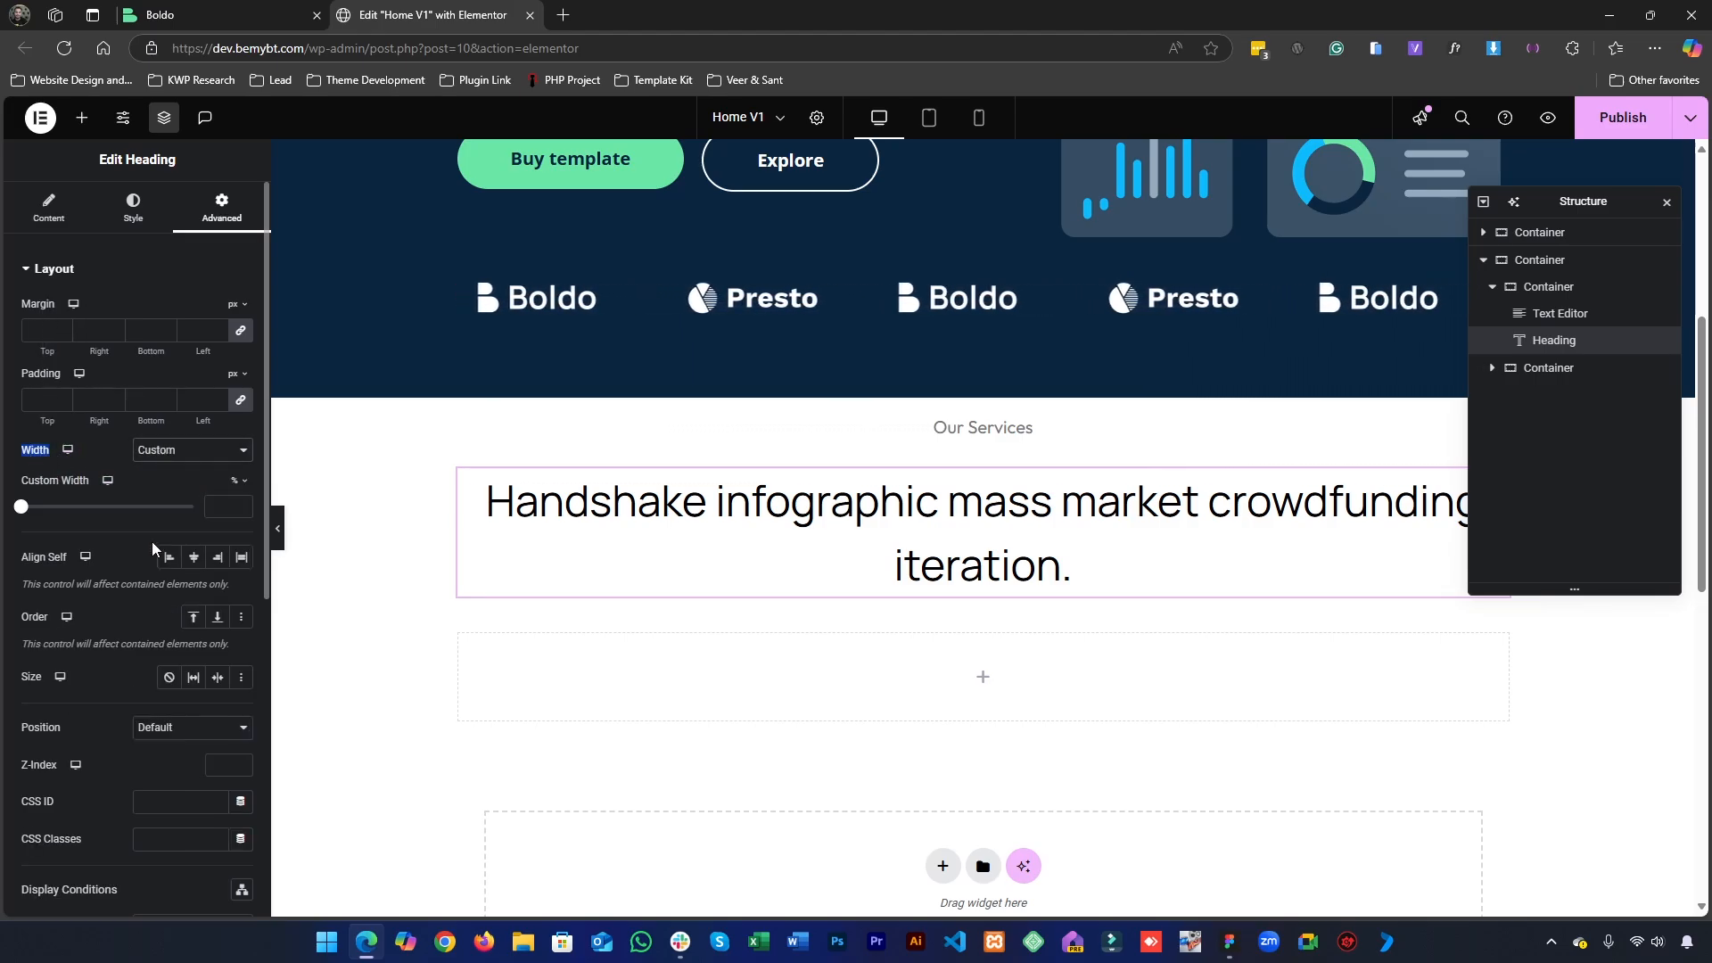
click(218, 507)
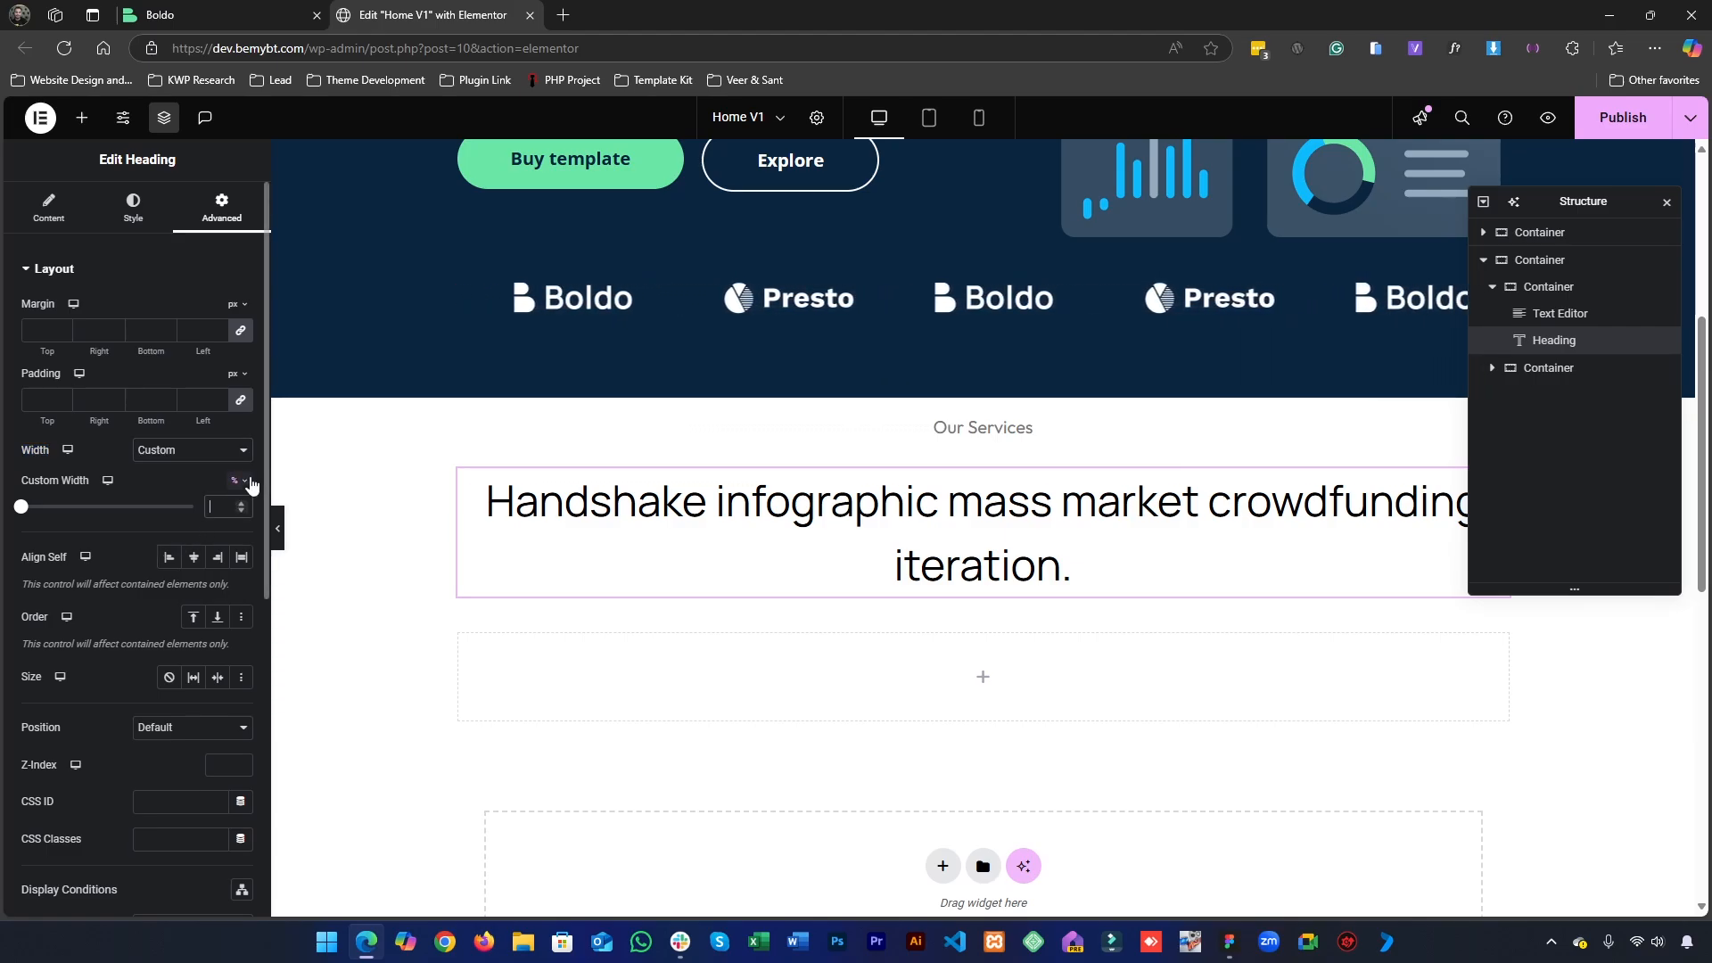
click(251, 483)
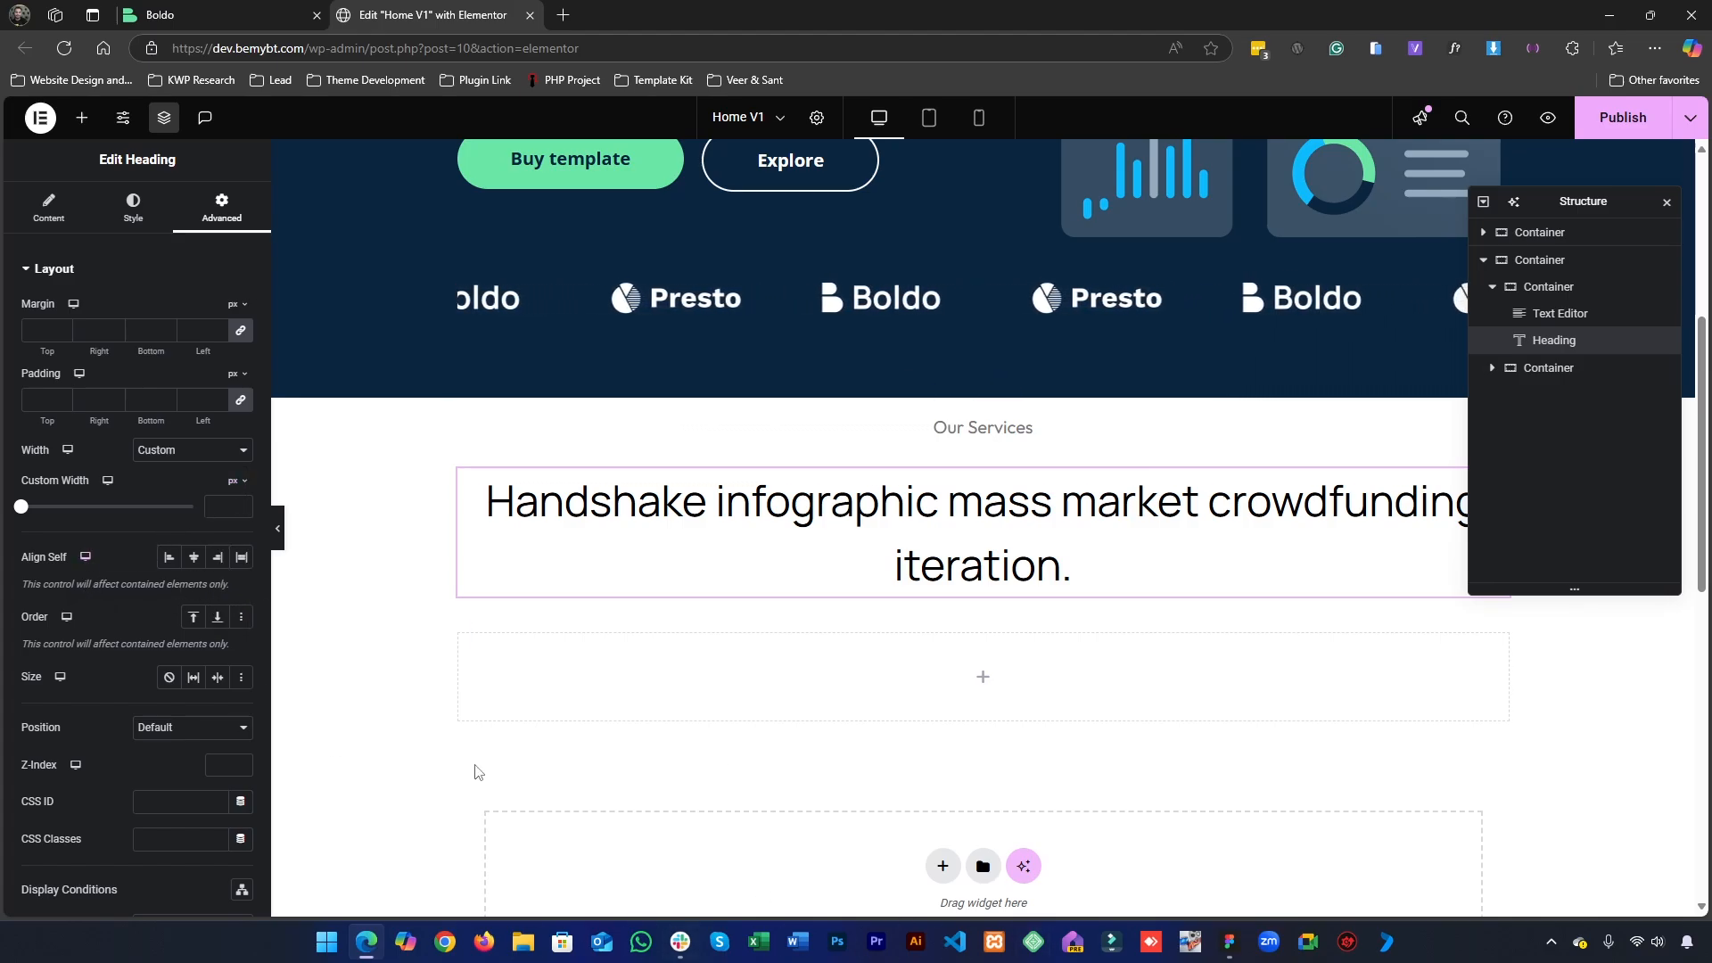
click(1229, 942)
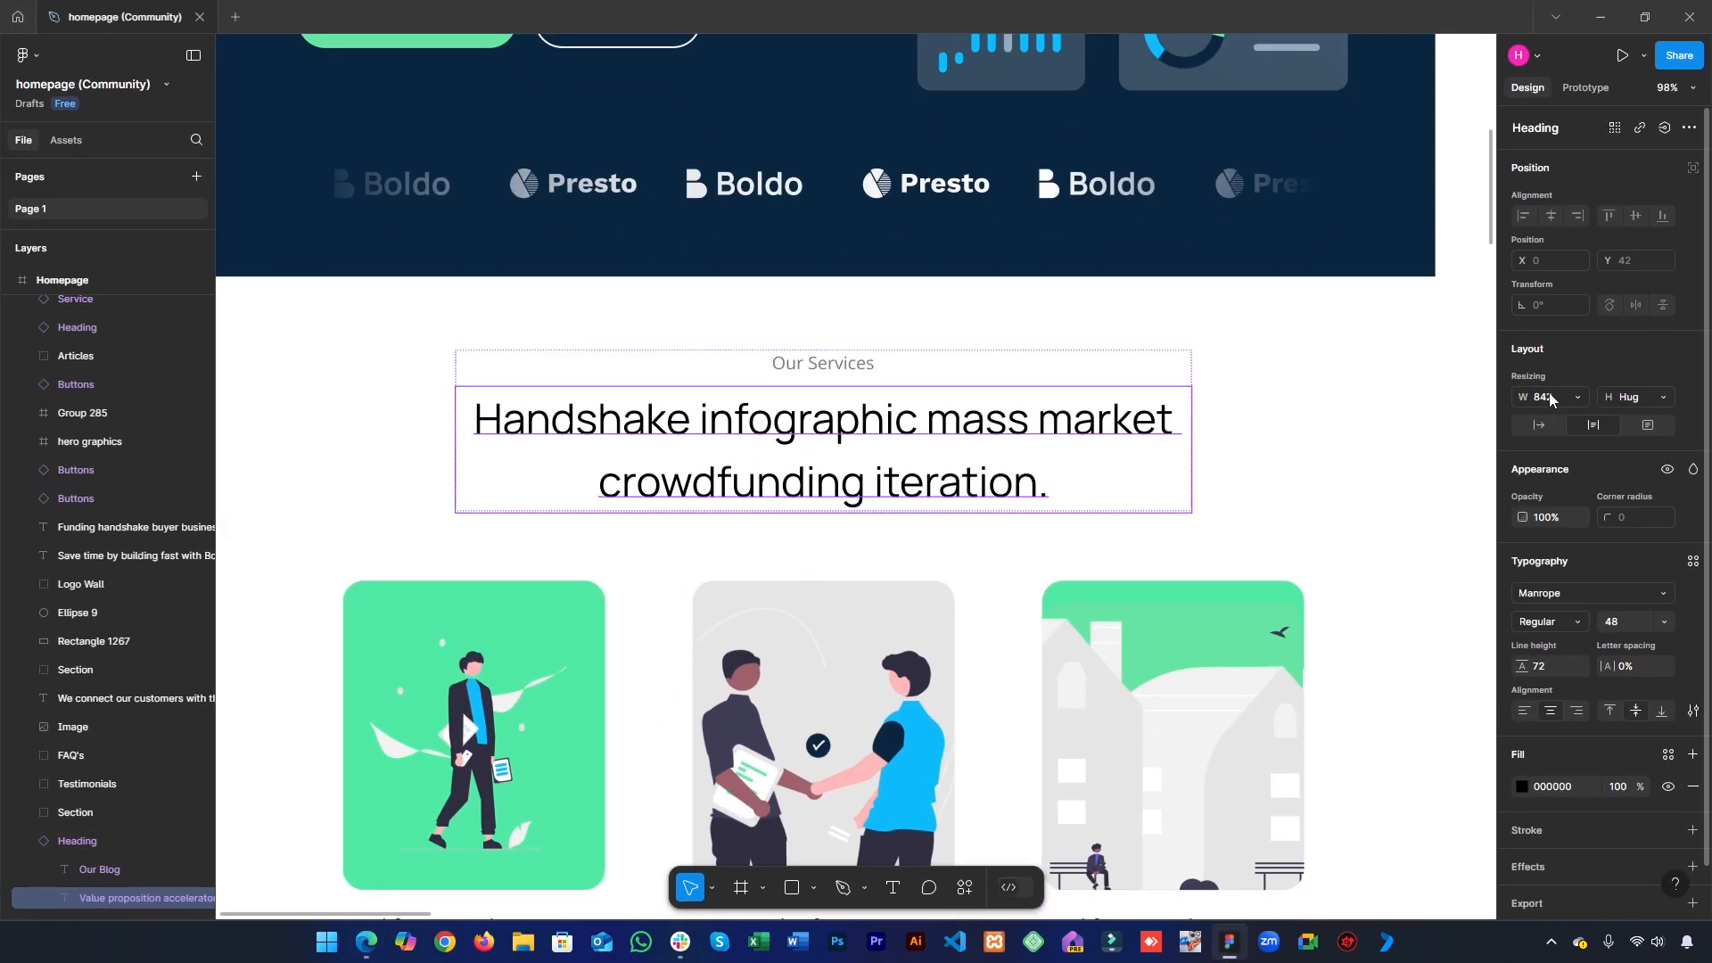
key(alt+Tab)
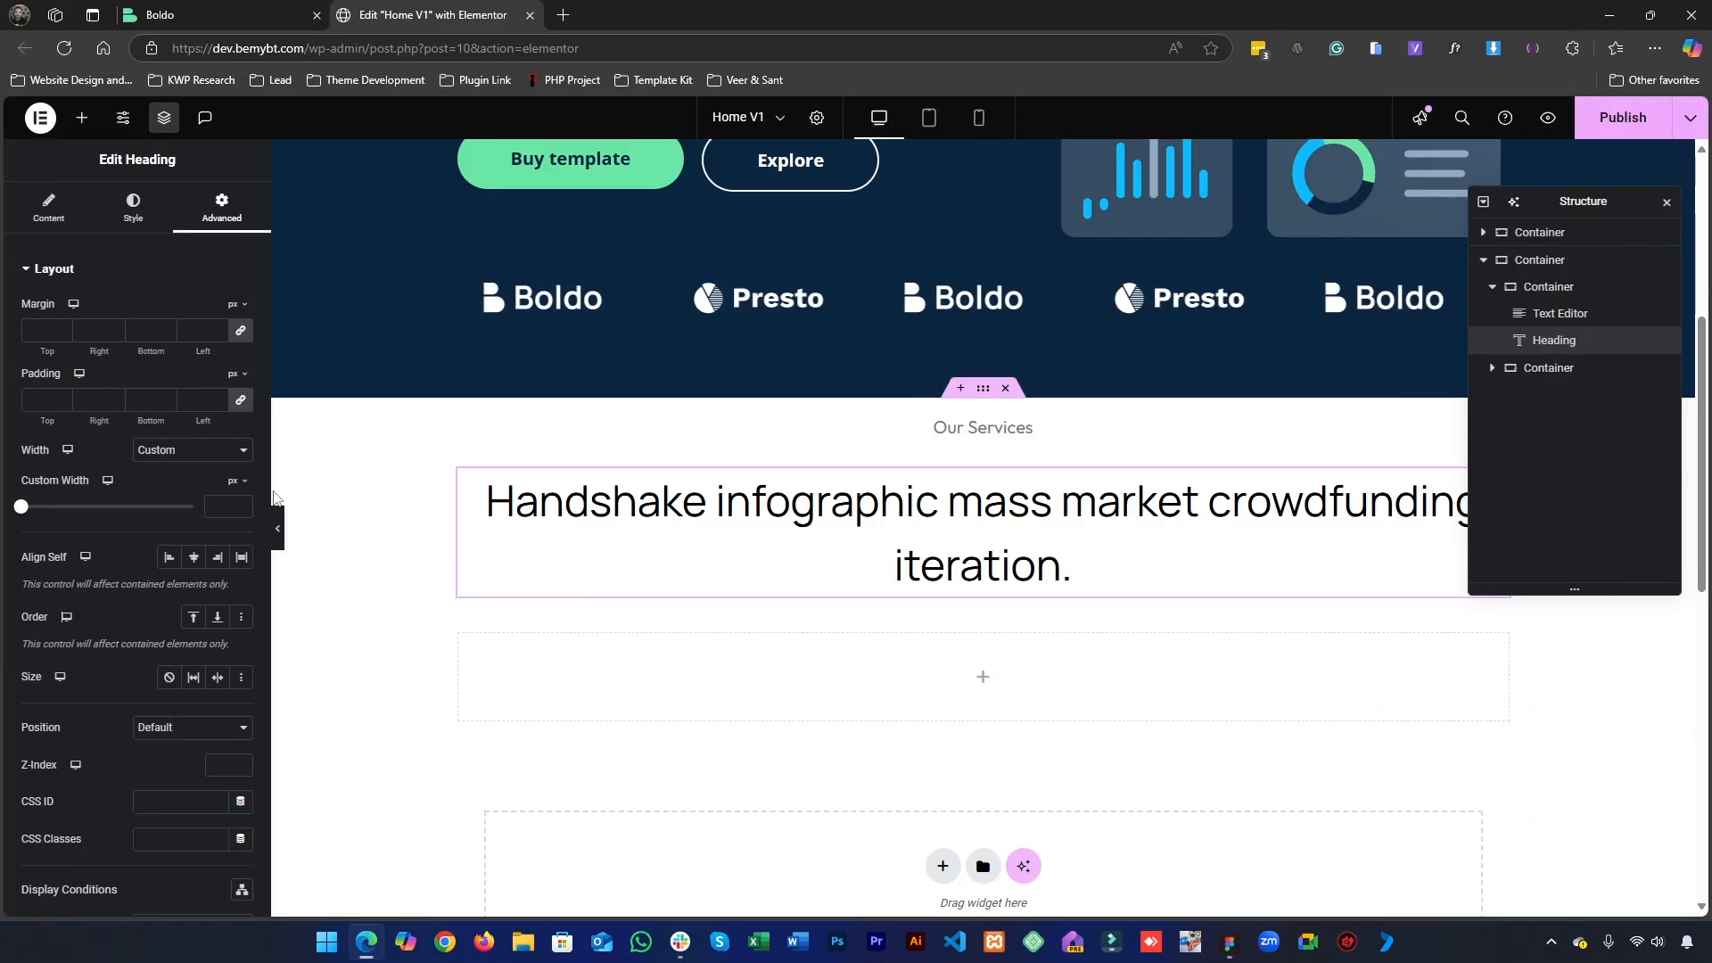
click(208, 514)
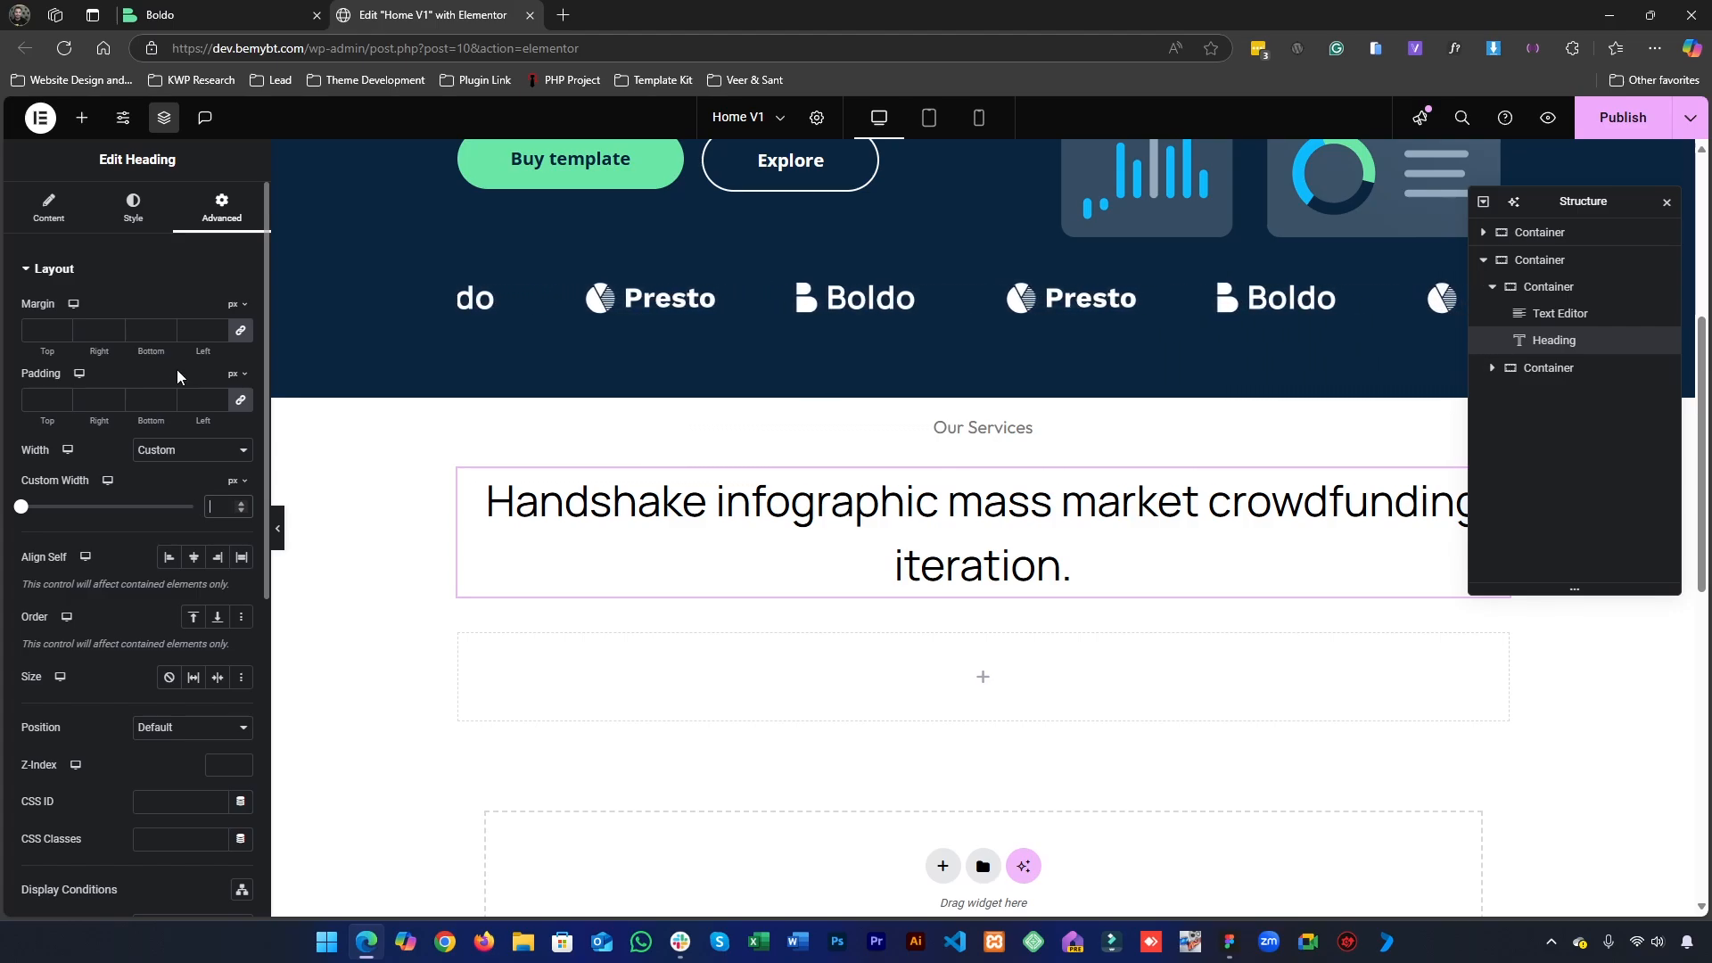
text(840)
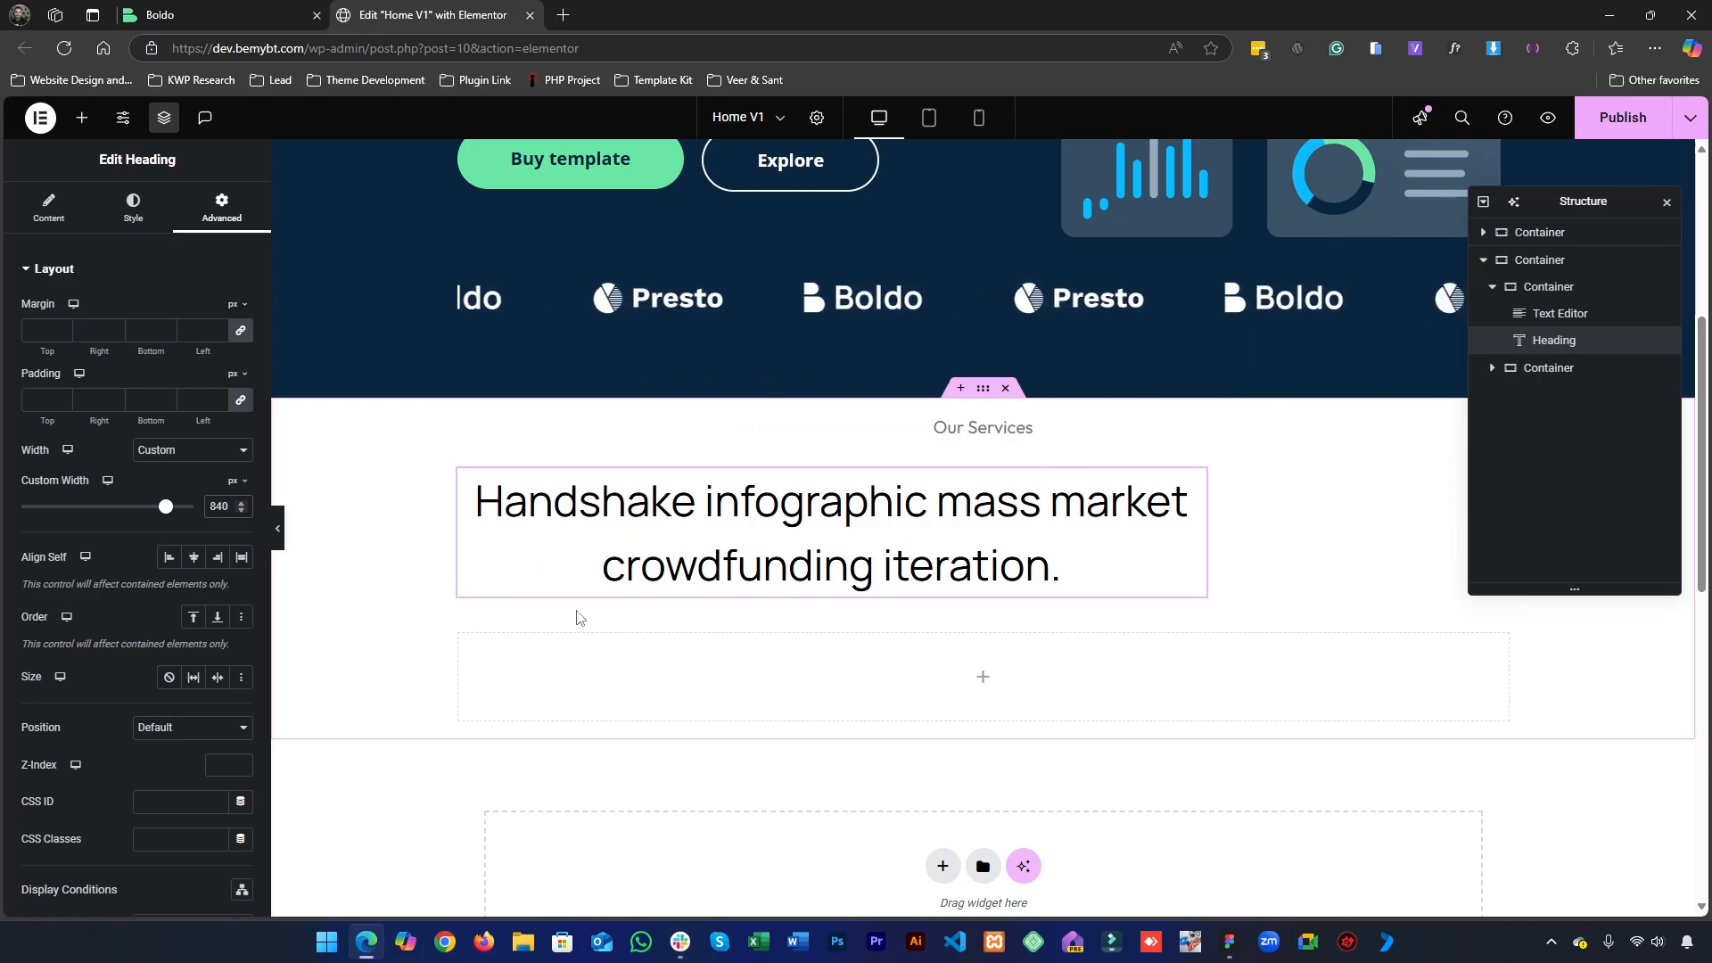
- Compare the heading with the Figma design and set its Align Self to Center
click(1228, 940)
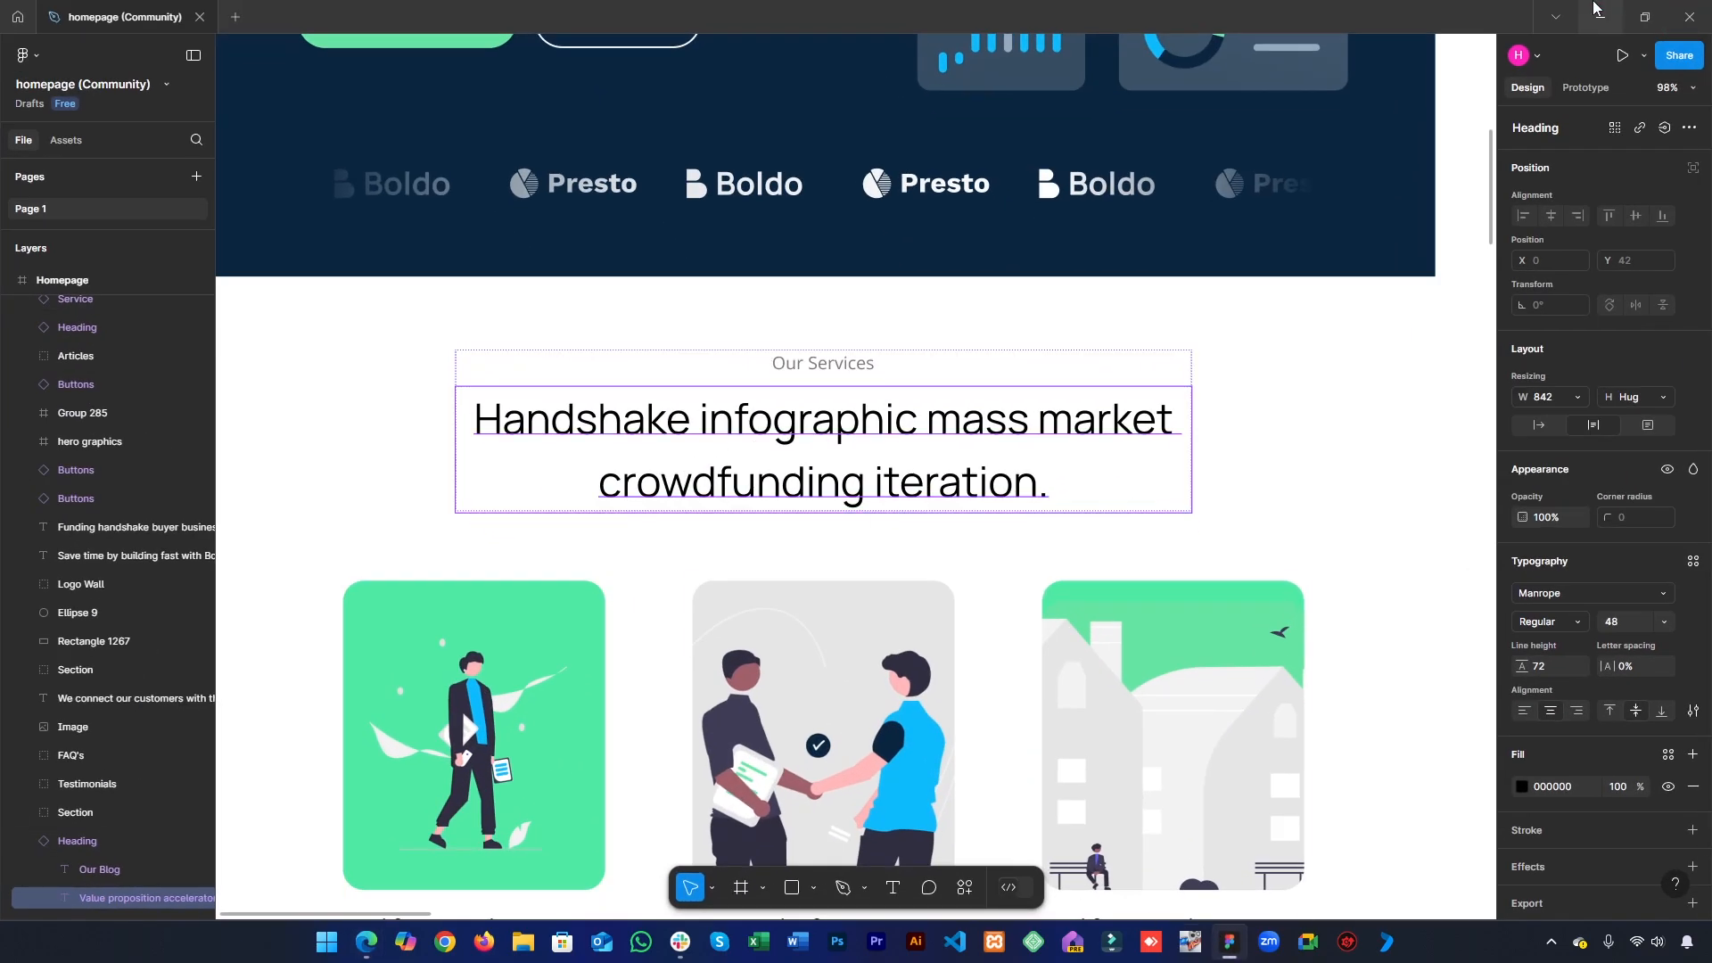
click(1596, 9)
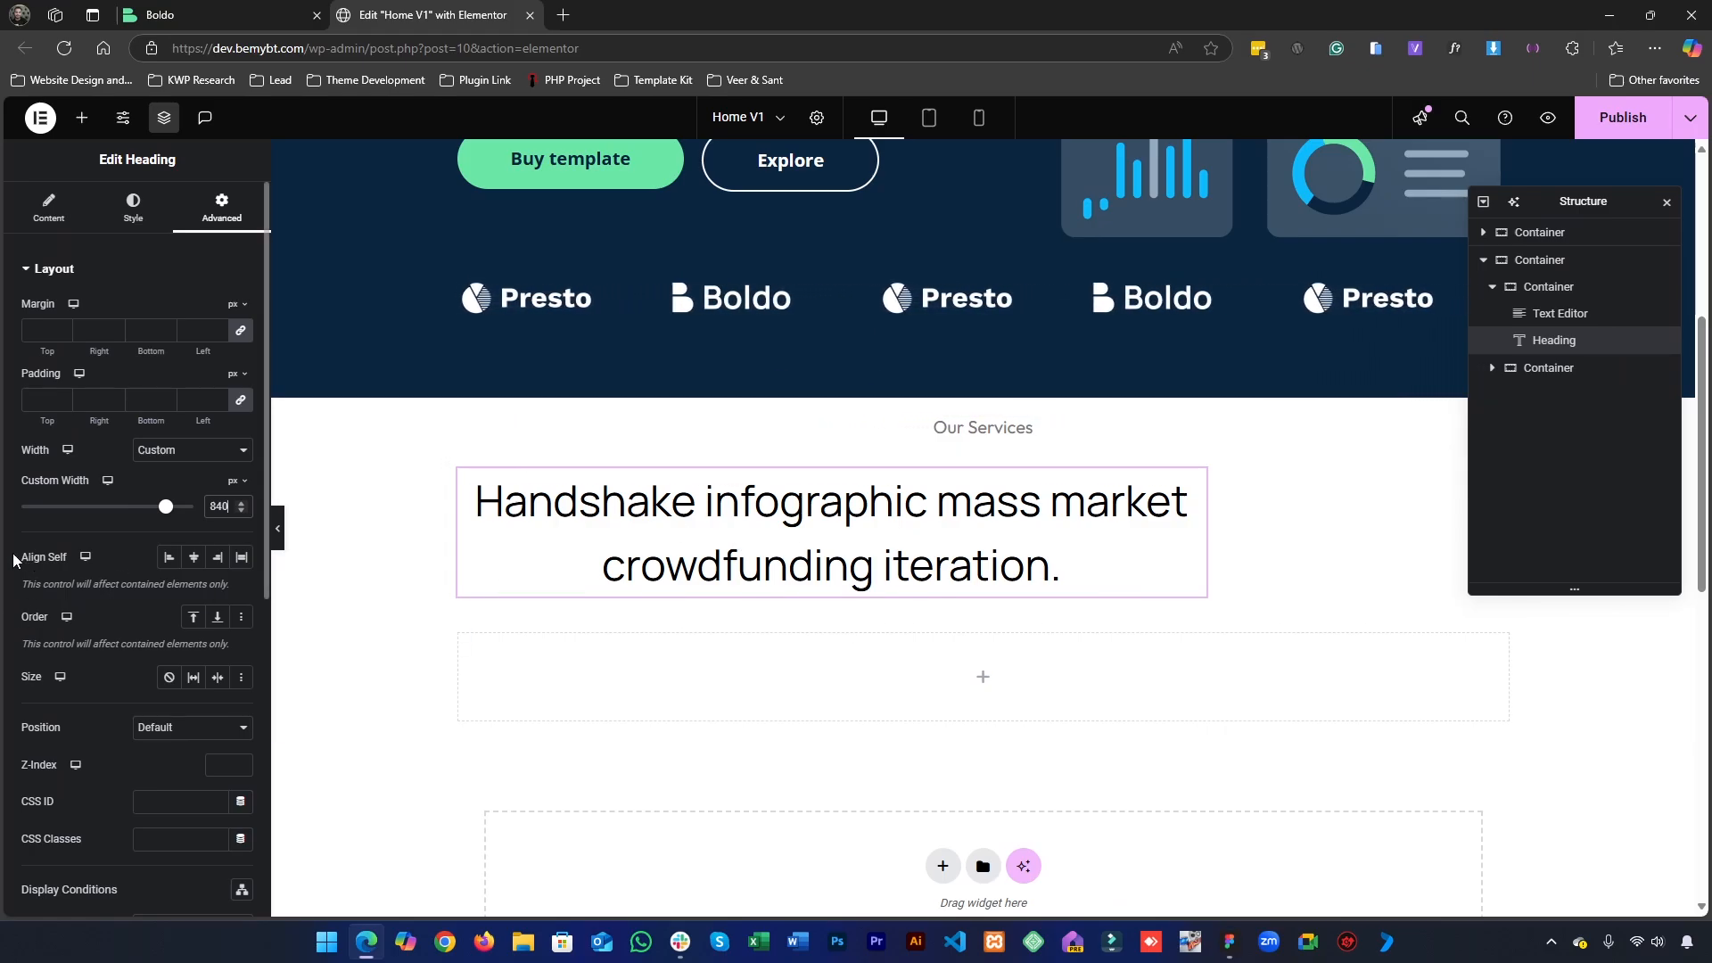
drag(10, 553, 31, 549)
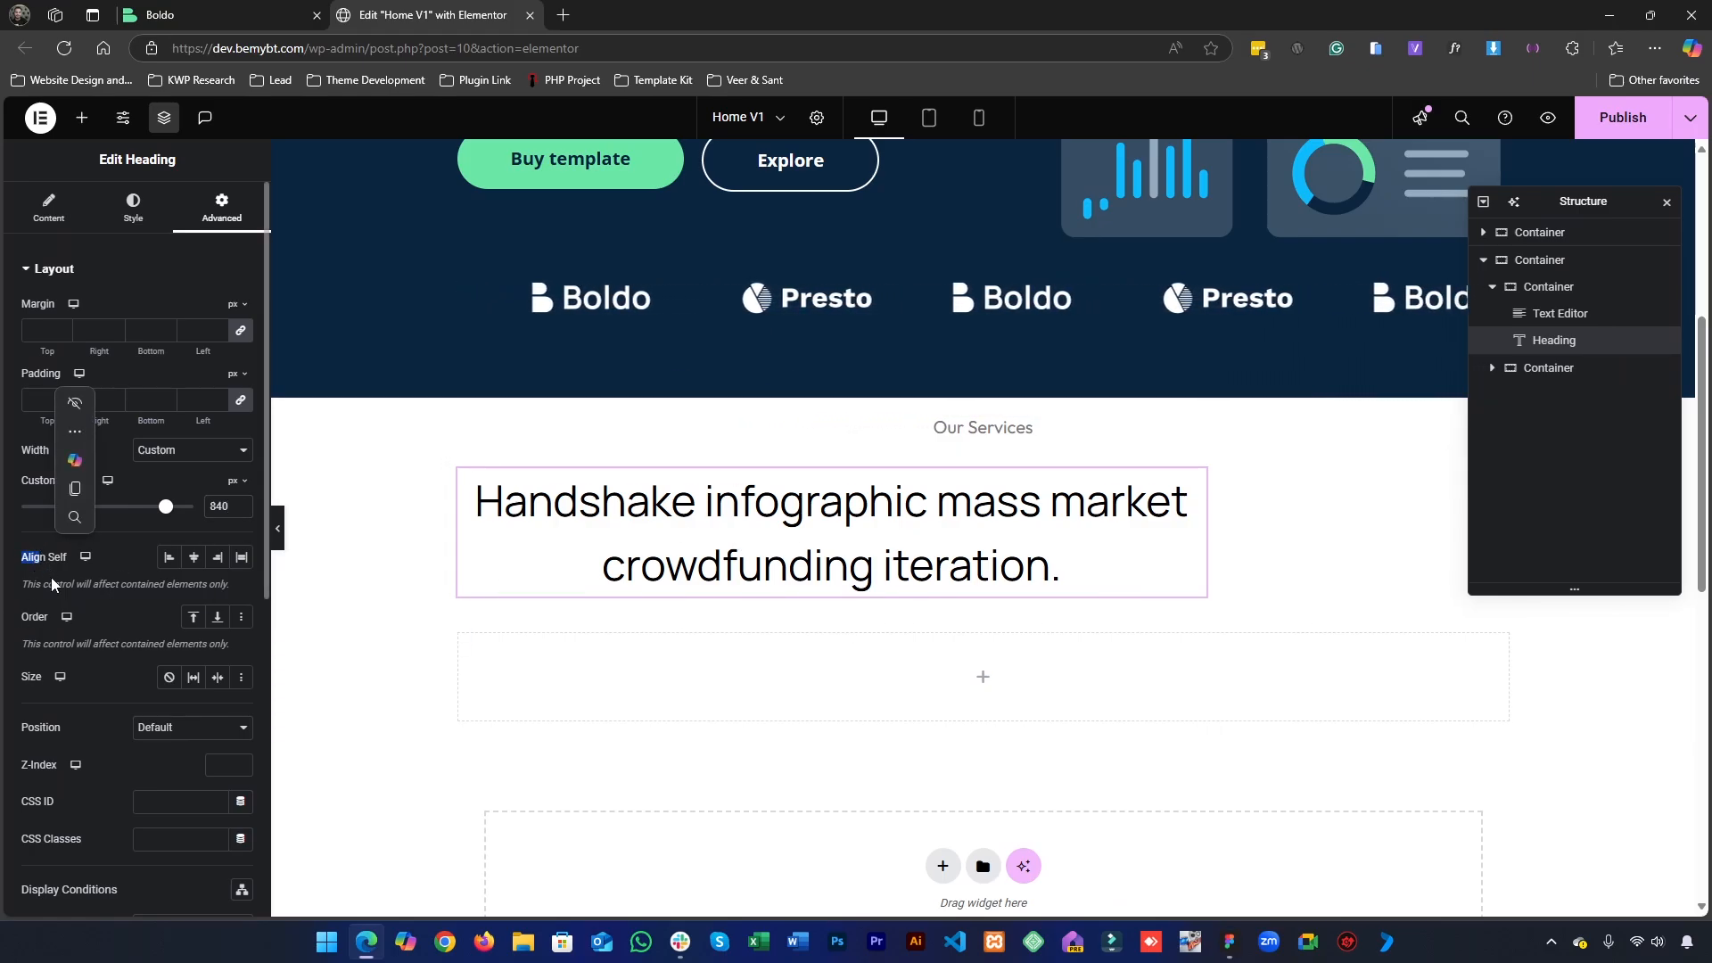
click(51, 577)
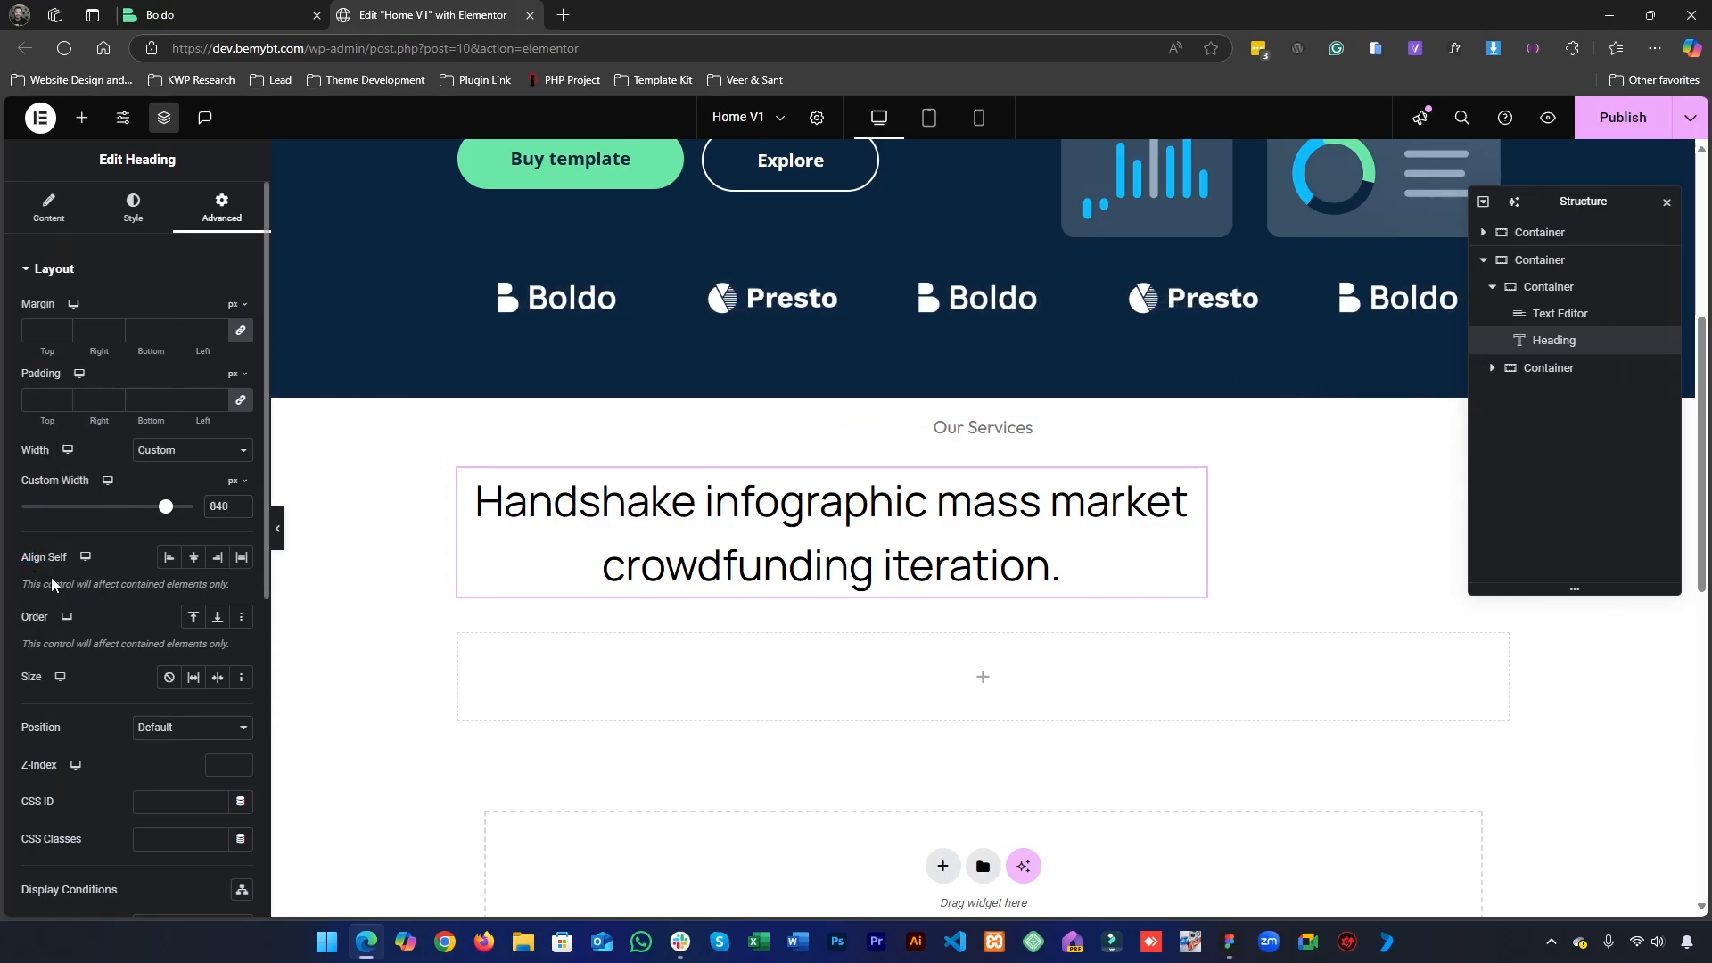
click(193, 557)
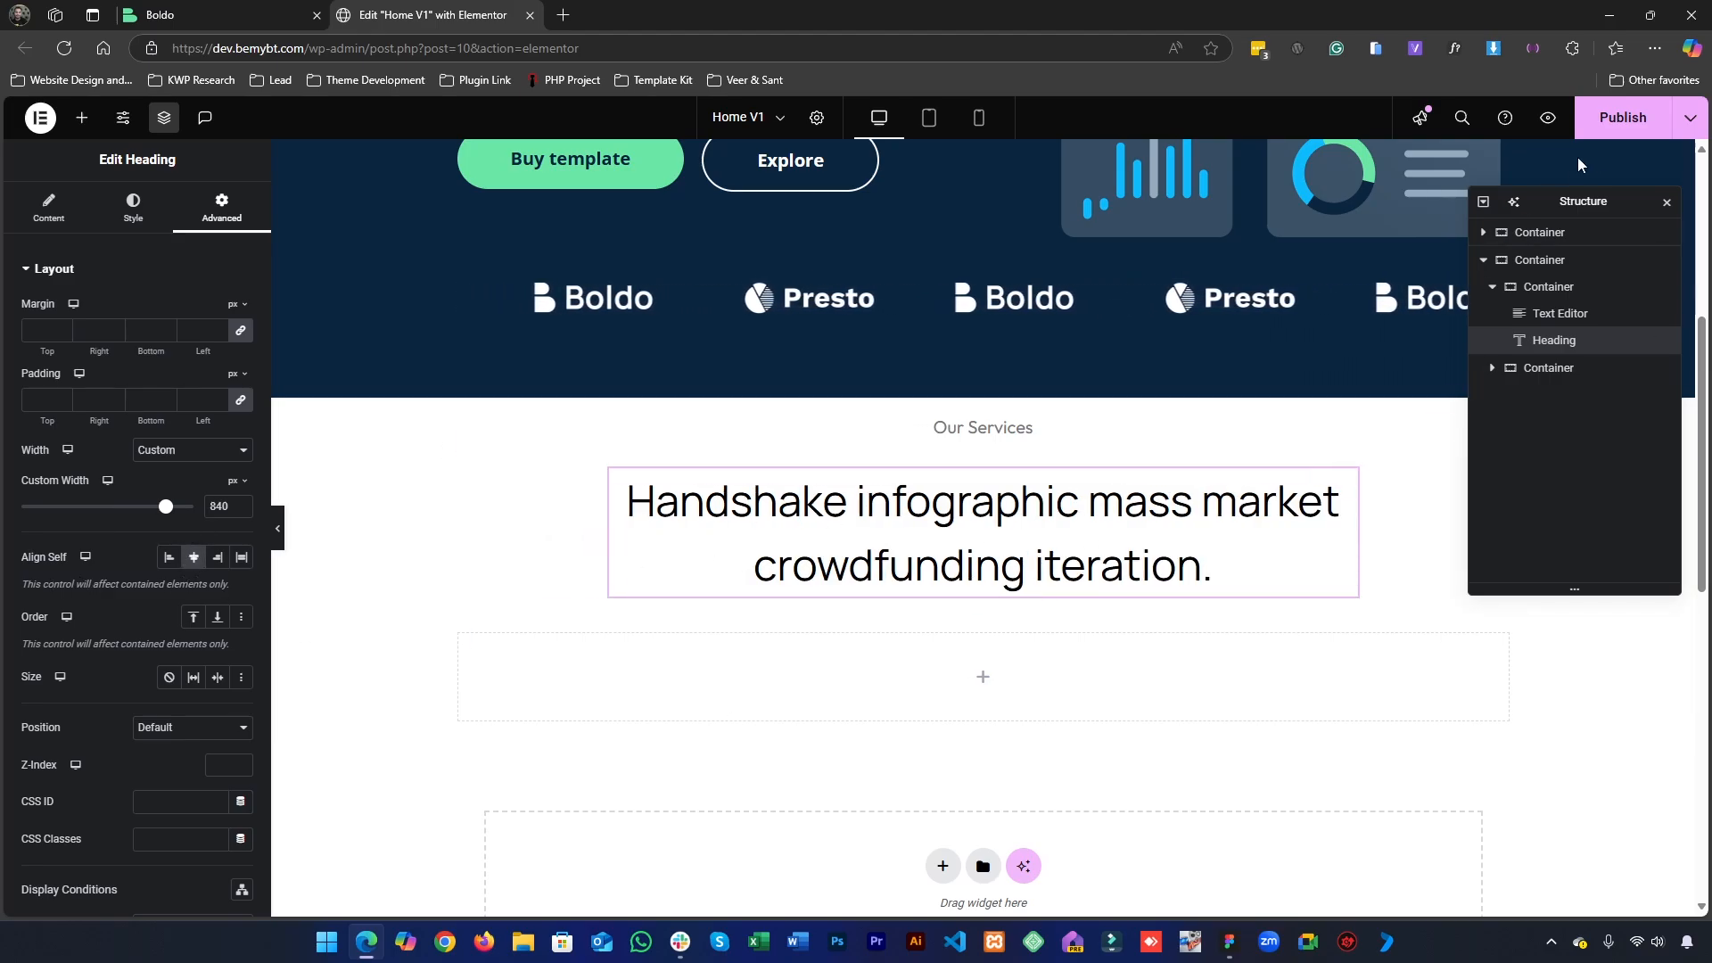
- Publish the page and check the services heading on the reloaded live Boldo homepage
click(1630, 141)
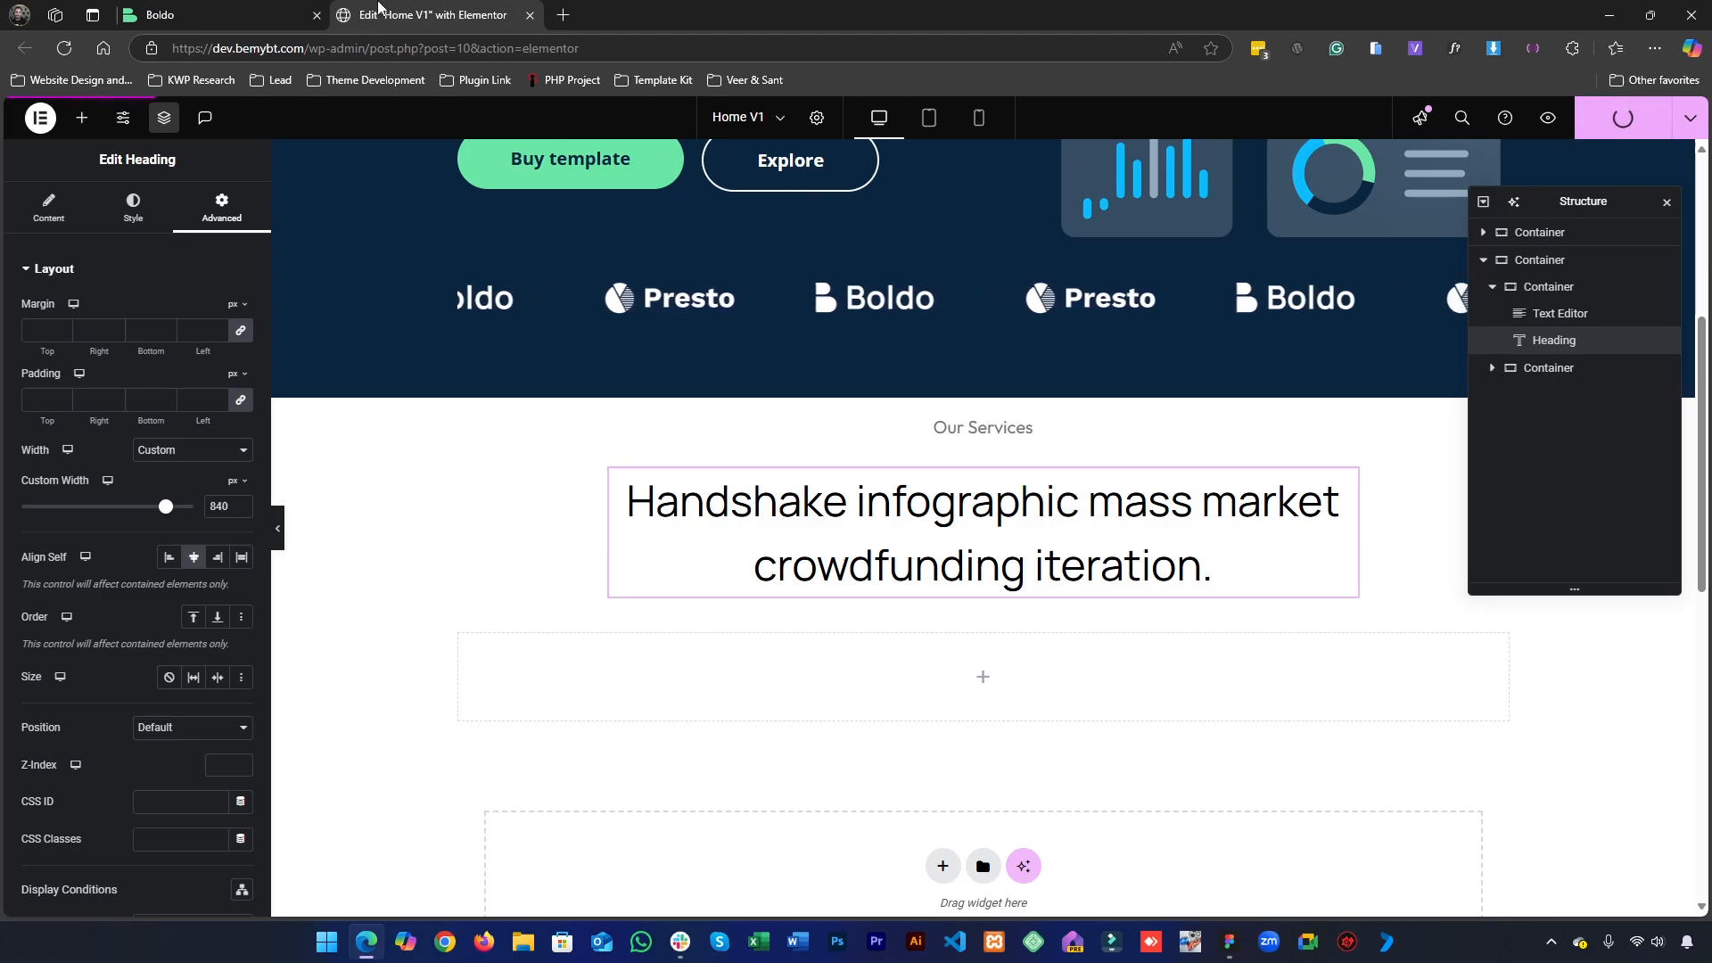
click(196, 15)
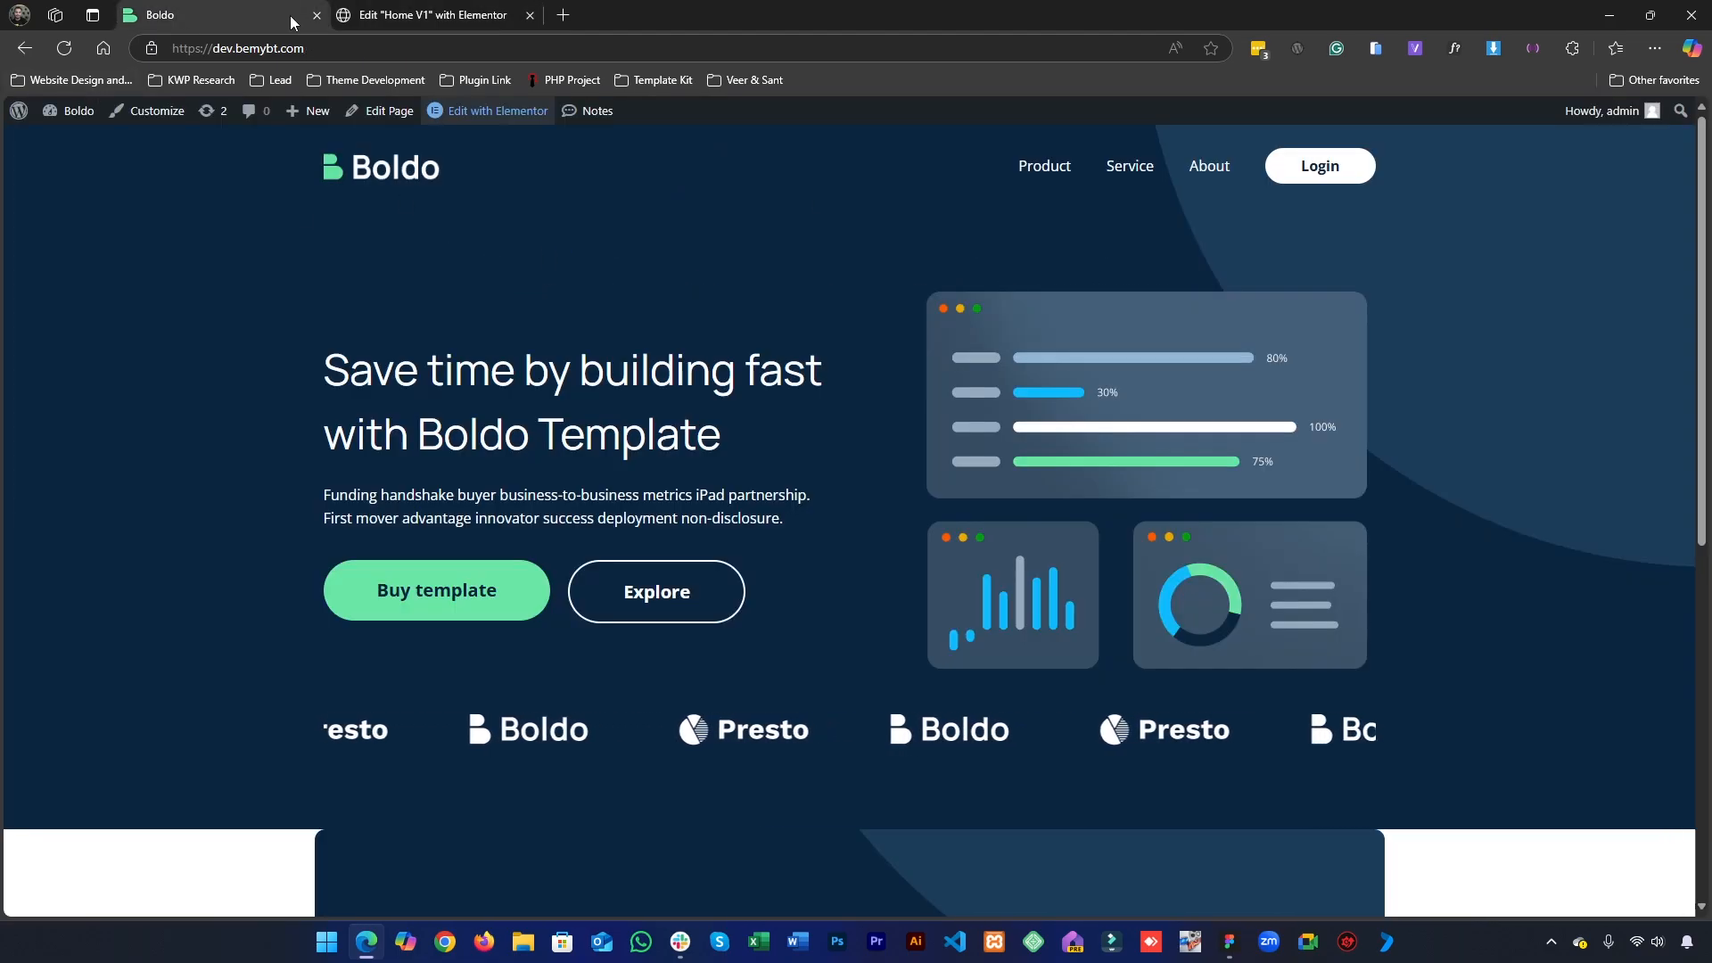
drag(291, 13, 428, 15)
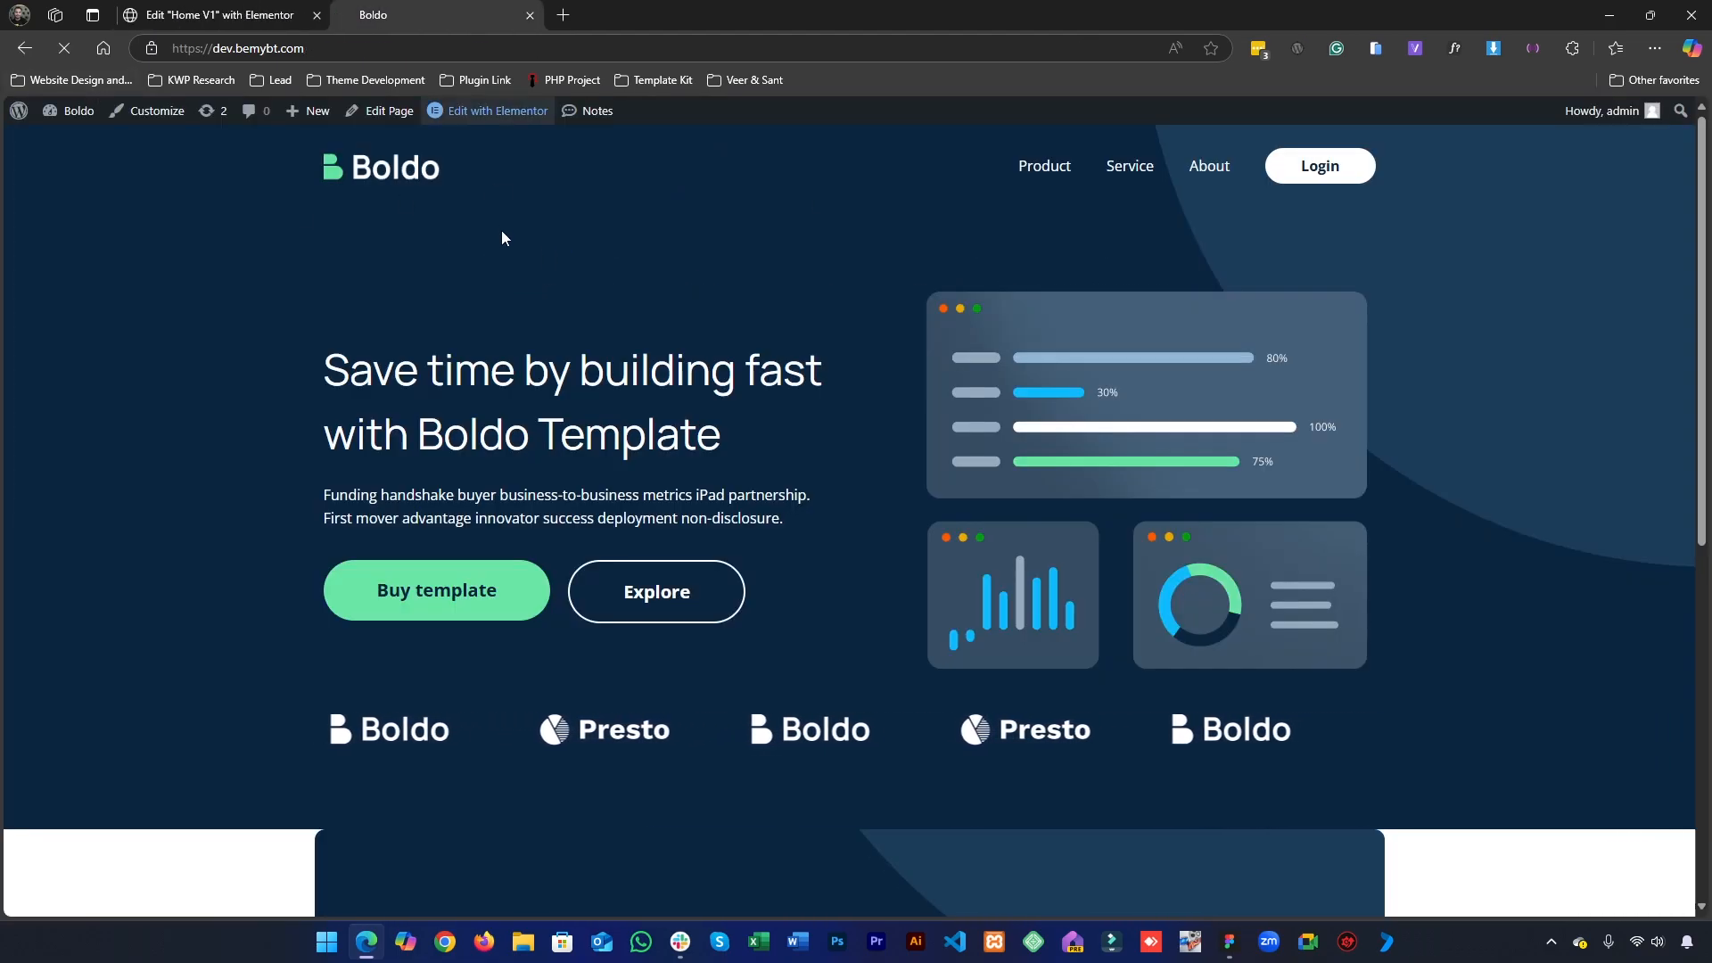
key(F5)
scroll(740, 462, down, 5)
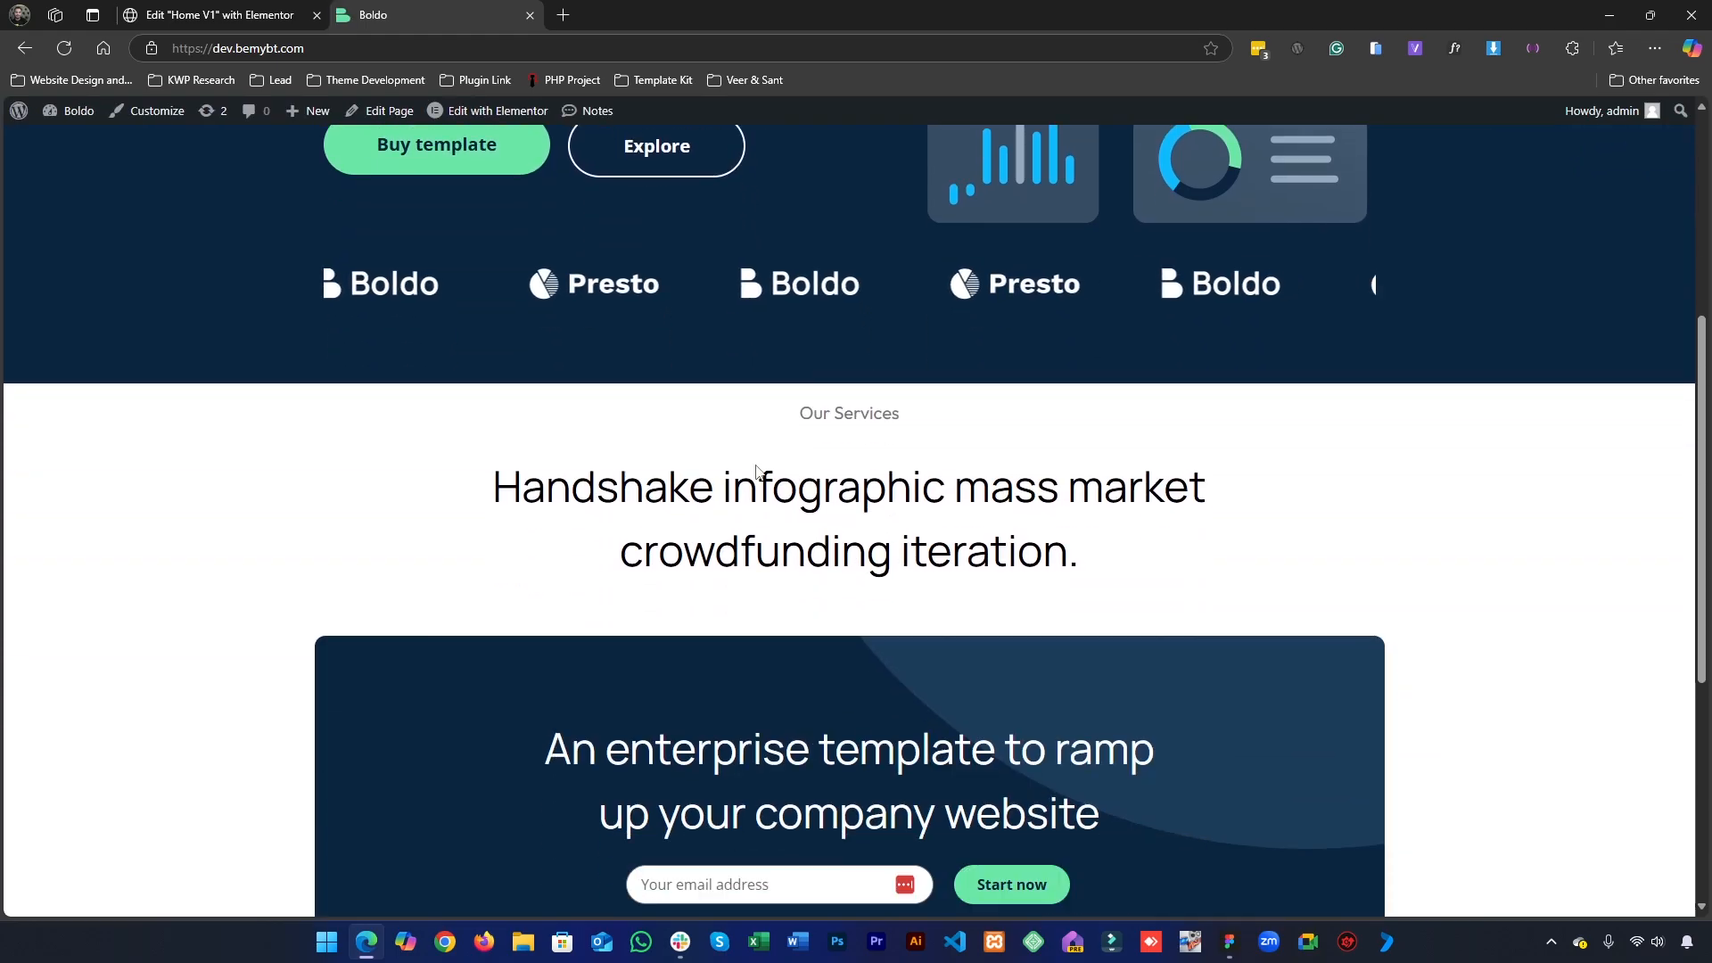
drag(650, 439, 1041, 556)
click(1032, 555)
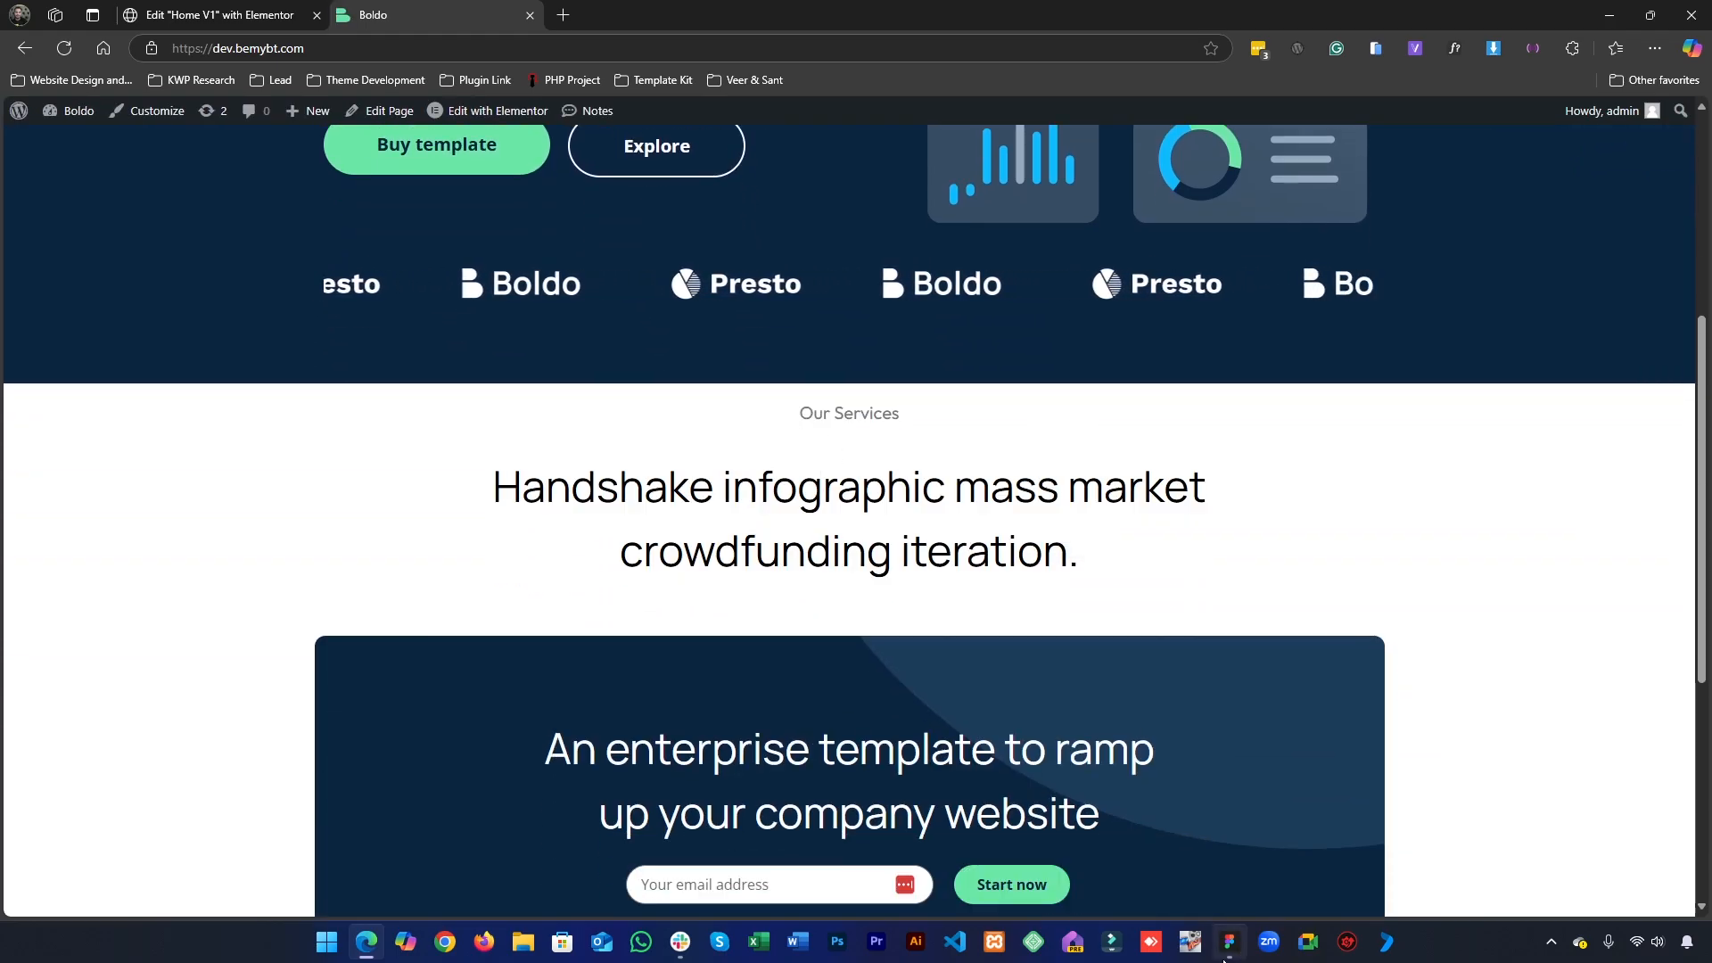
- Compare the gap between the "Our Services" label and the heading with the Figma design
key(alt+Tab)
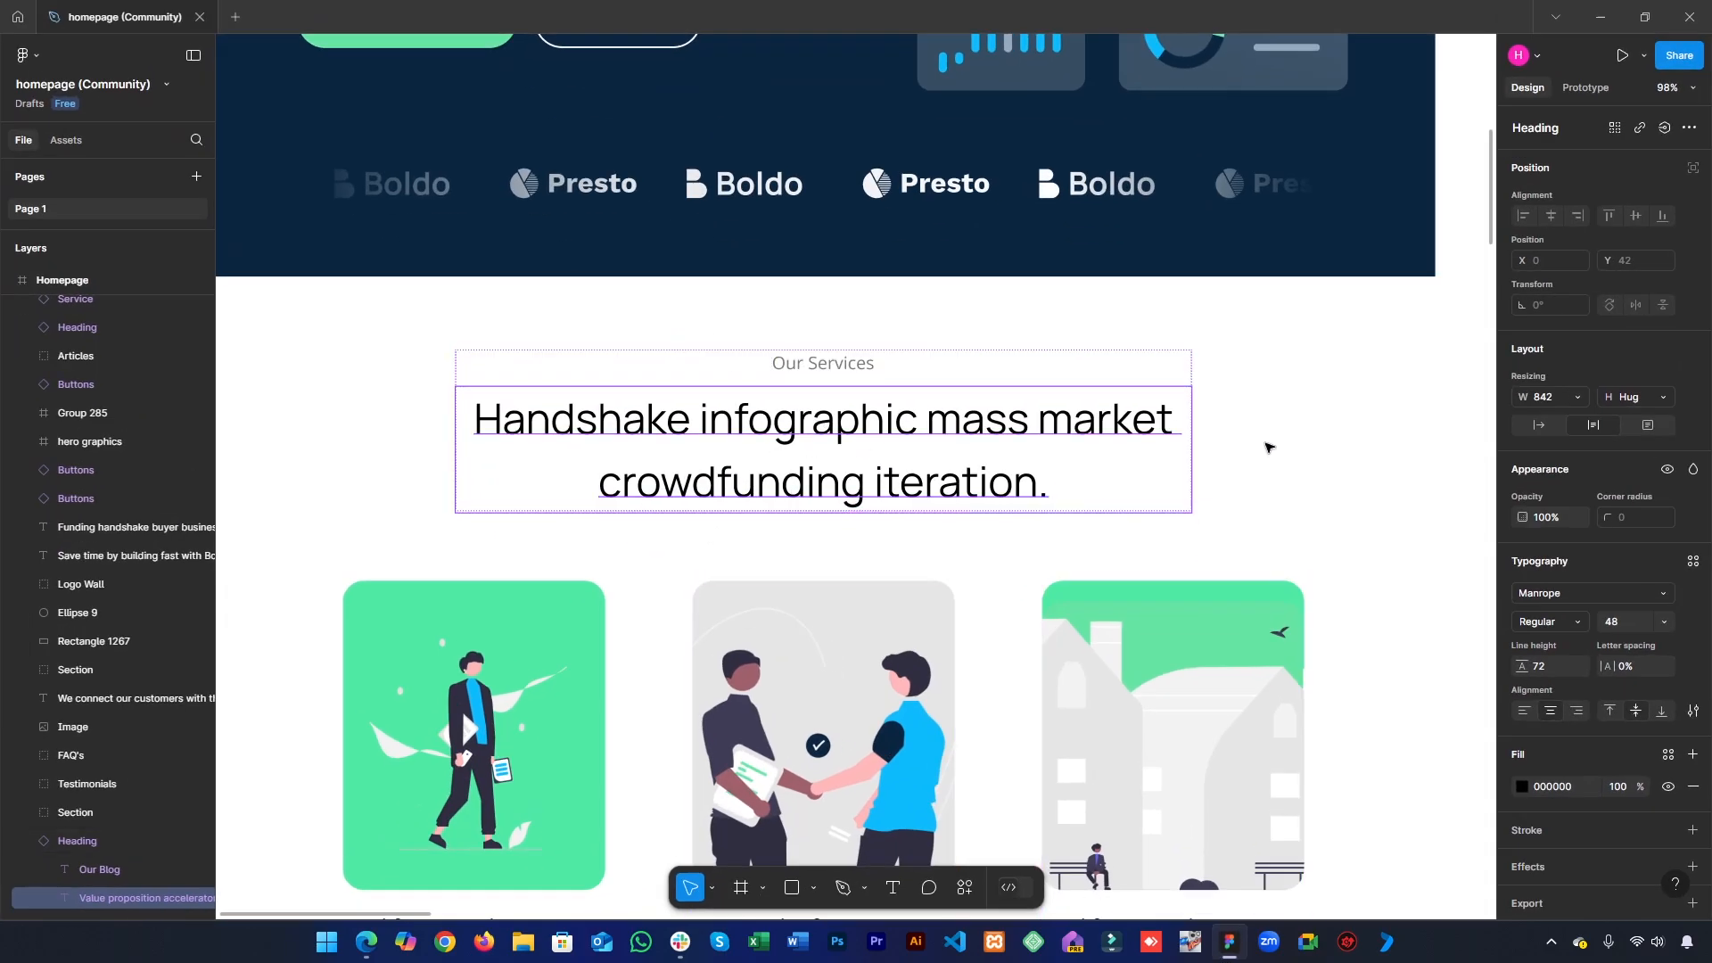
click(1266, 447)
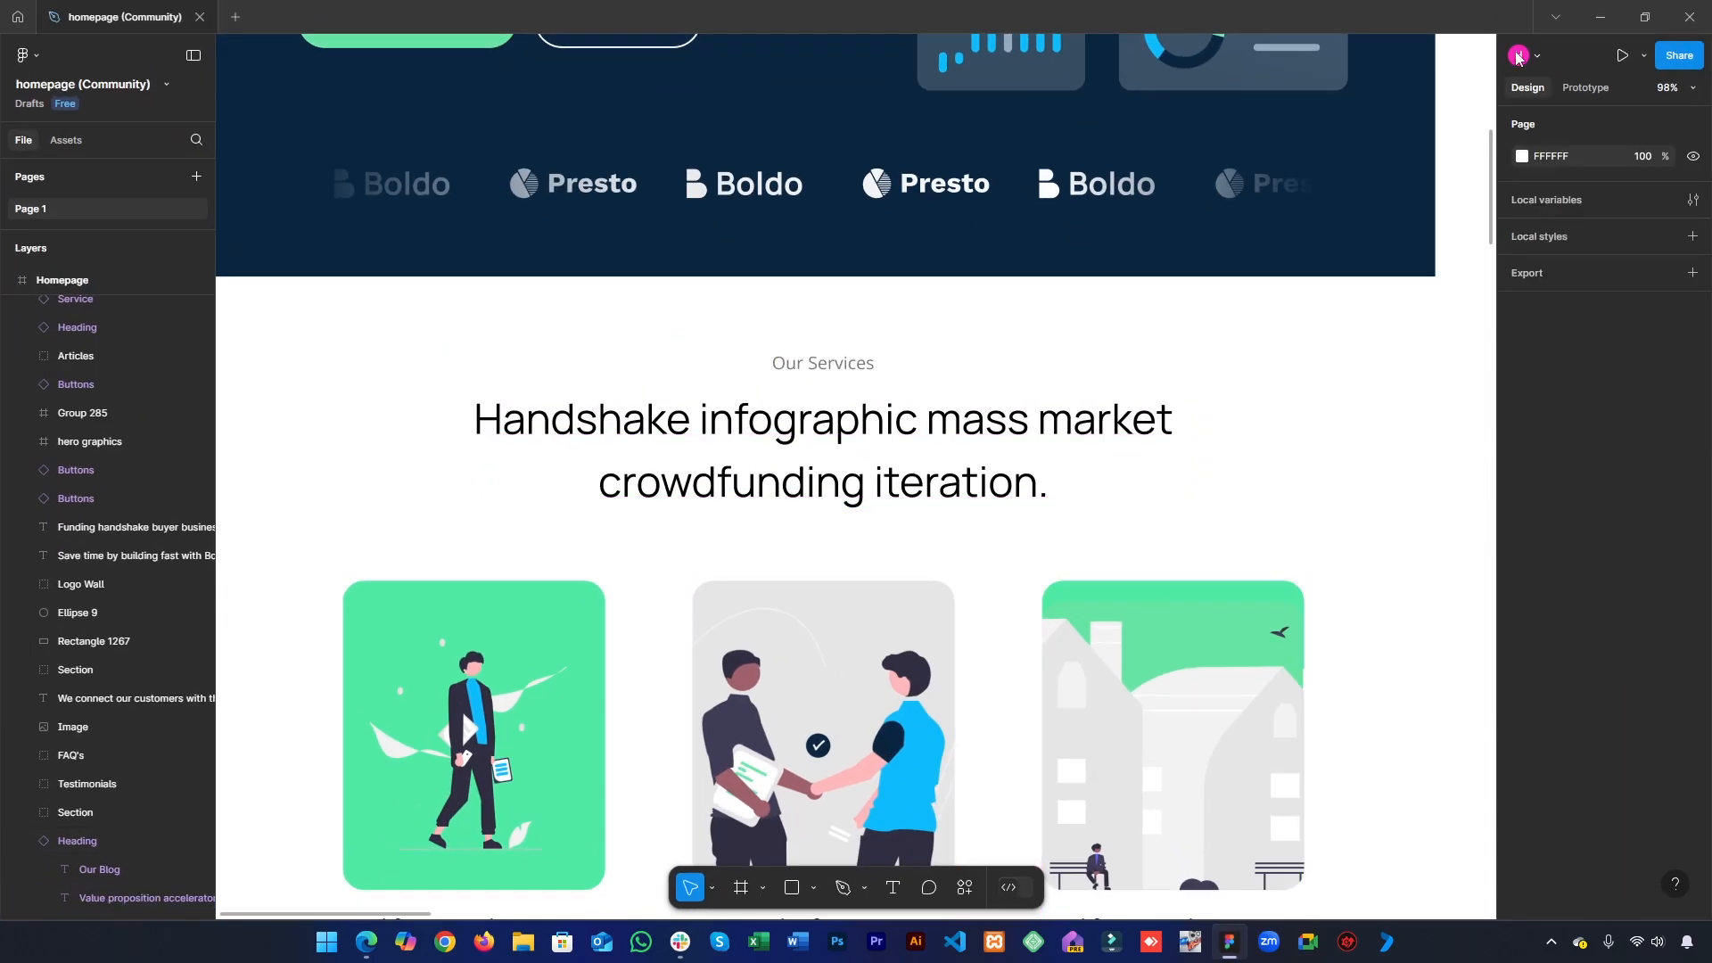
click(1601, 17)
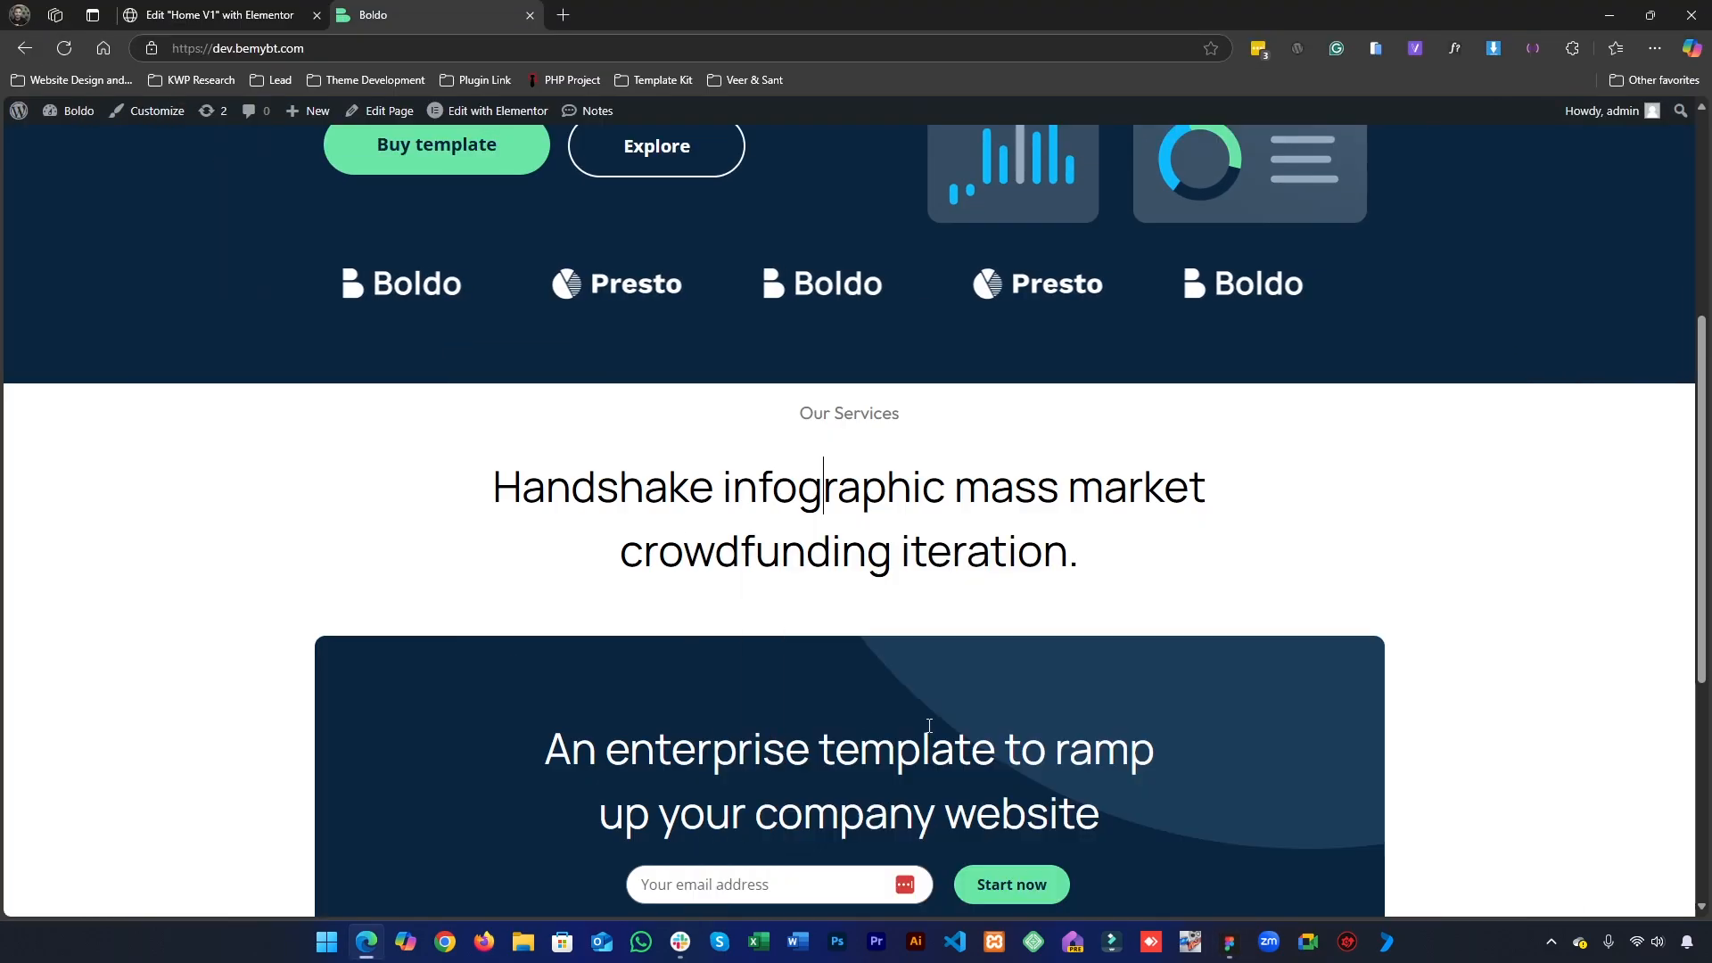
- Return to the Elementor editor and set only the services heading's top margin to -30 px
click(144, 11)
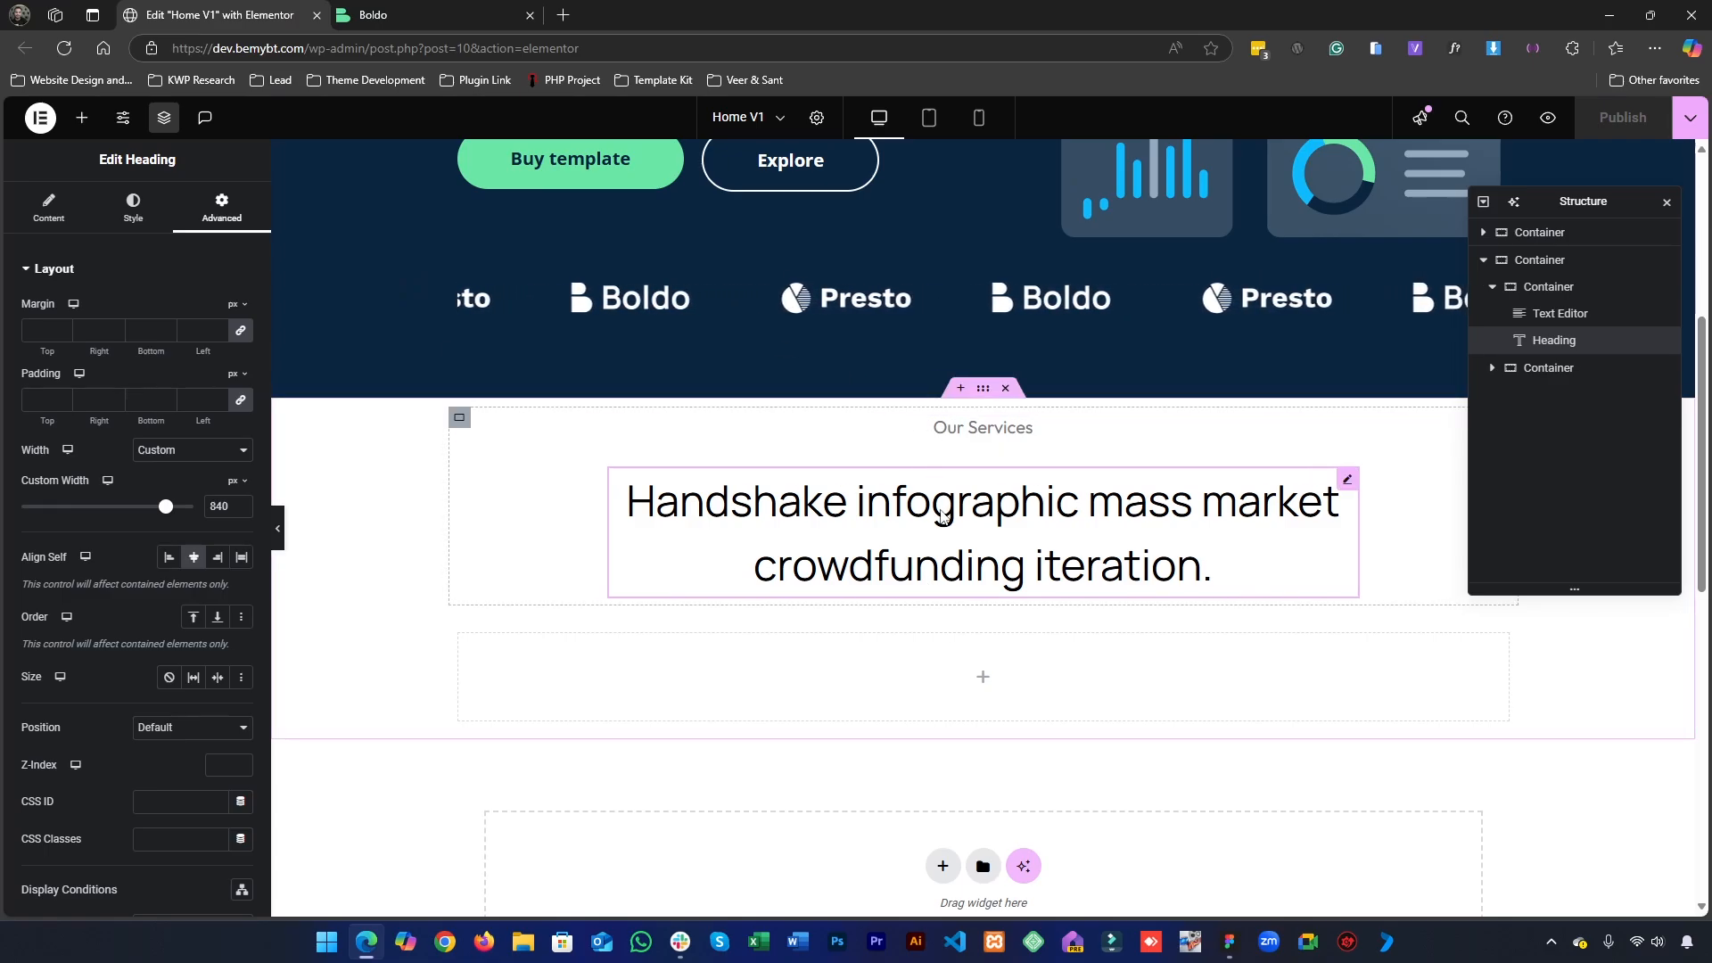
click(31, 330)
text(0)
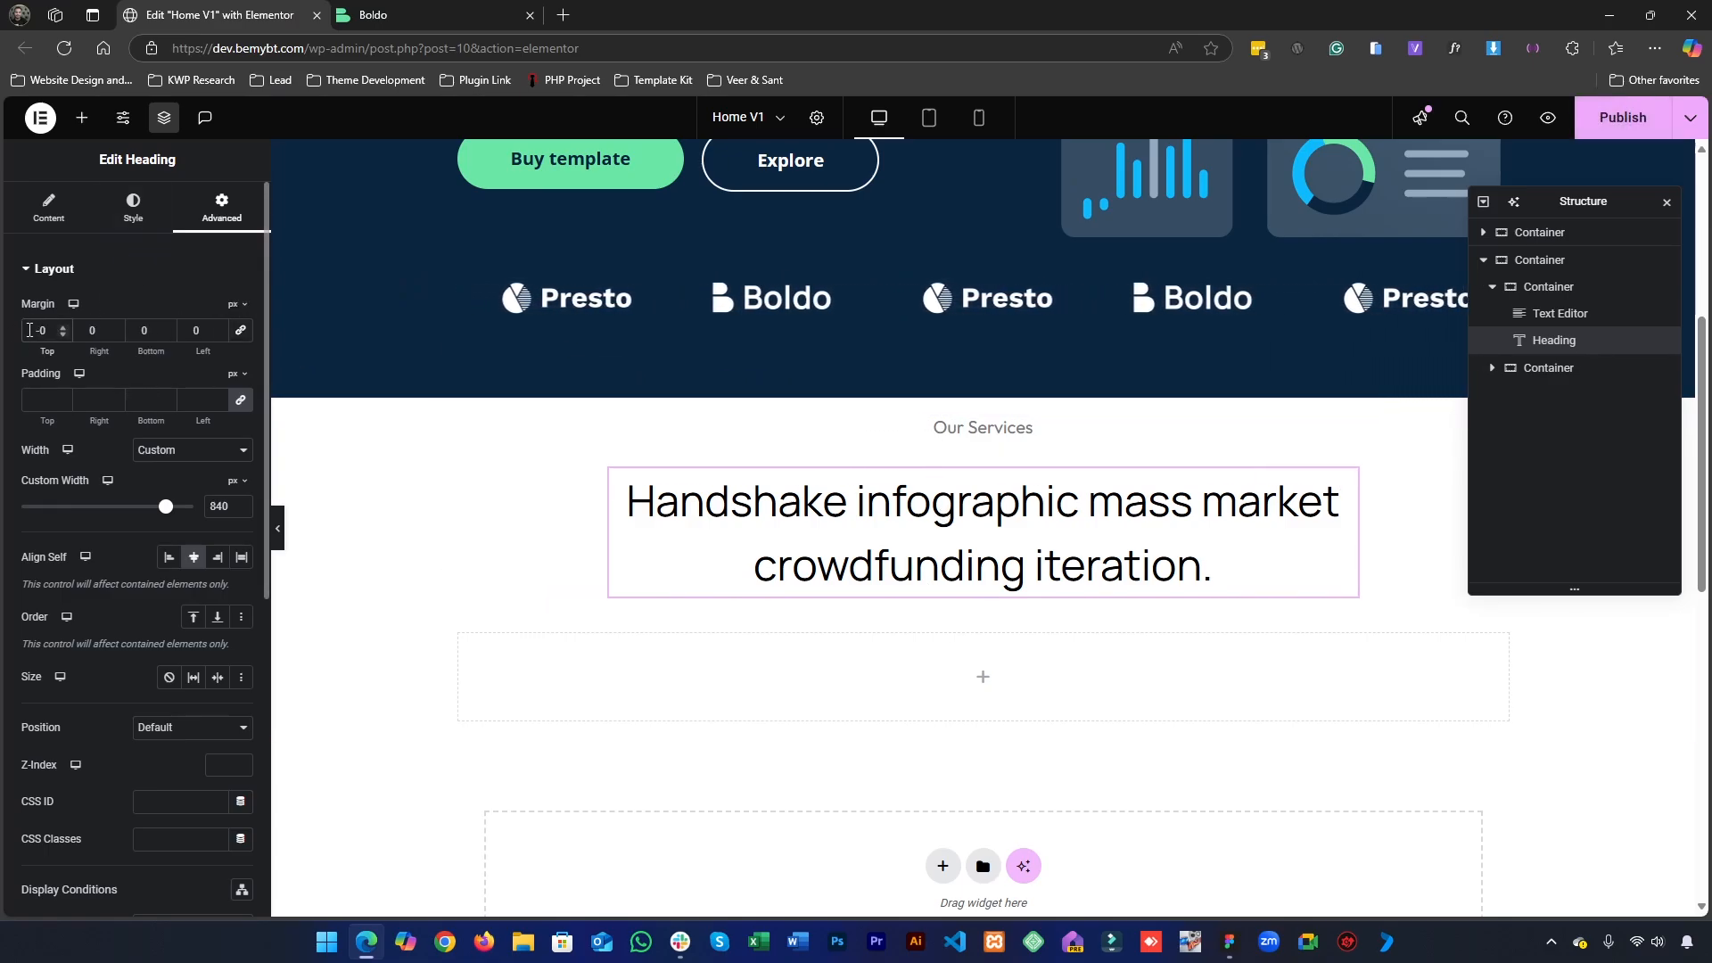
text(-2)
key(BackSpace)
text(3)
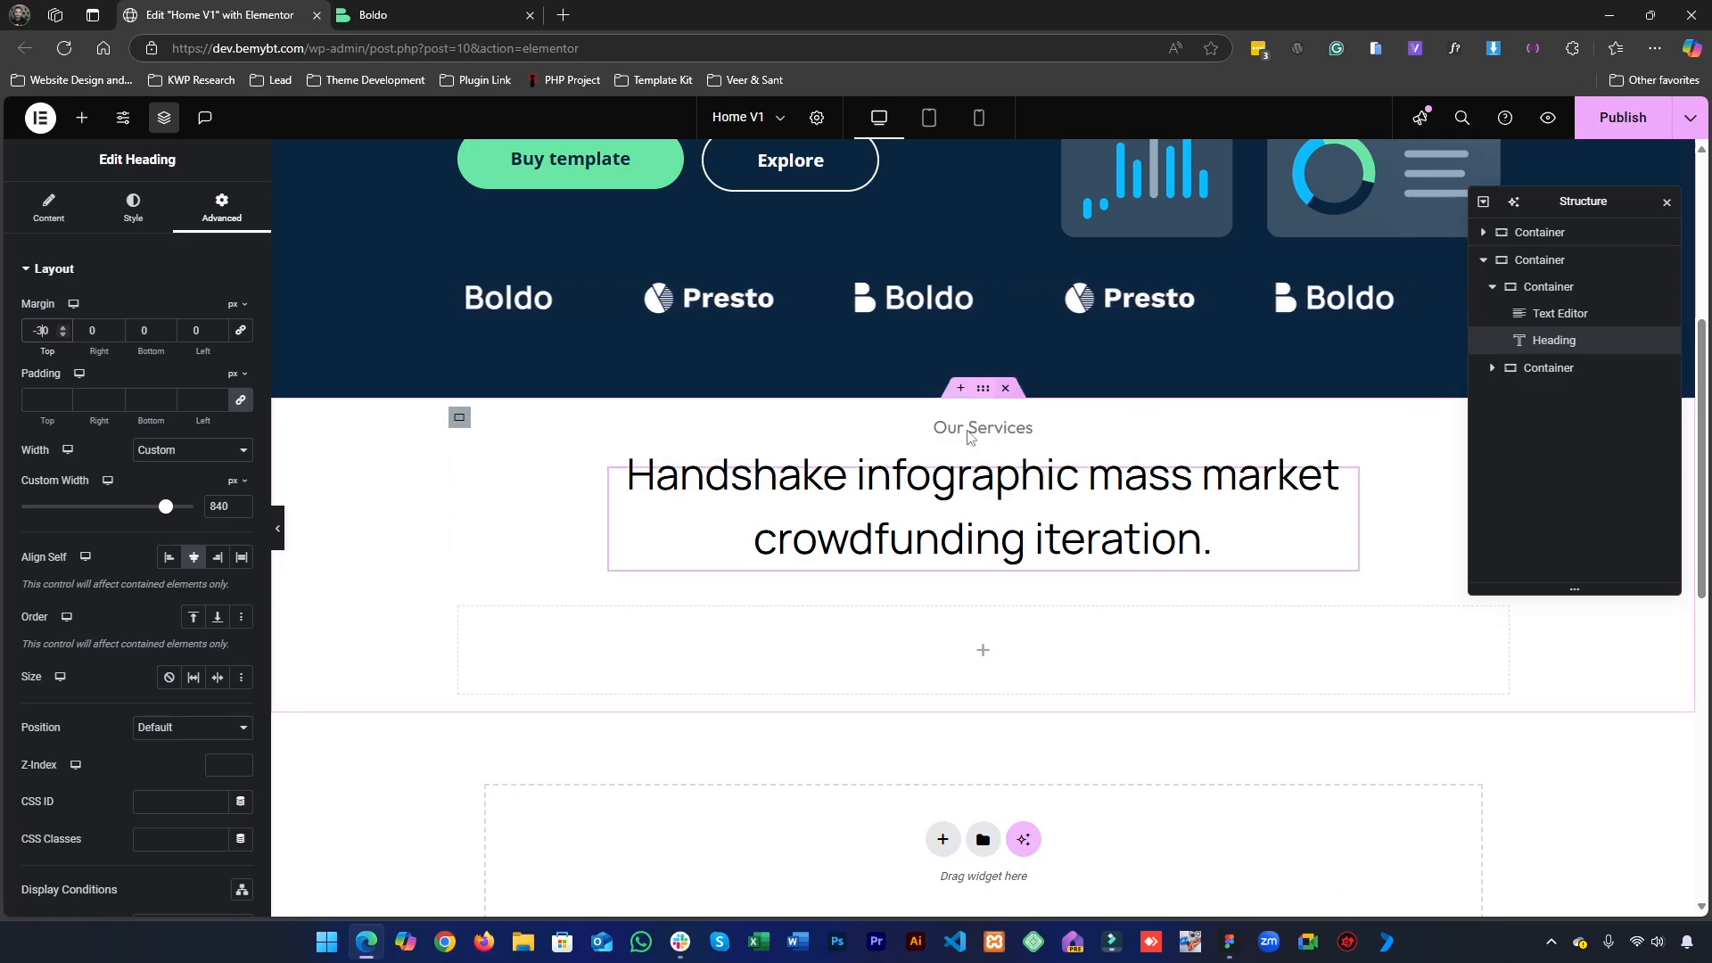
- Set the outer services container's top padding to 100 px with the other sides at 0, and switch to the Figma design
click(981, 395)
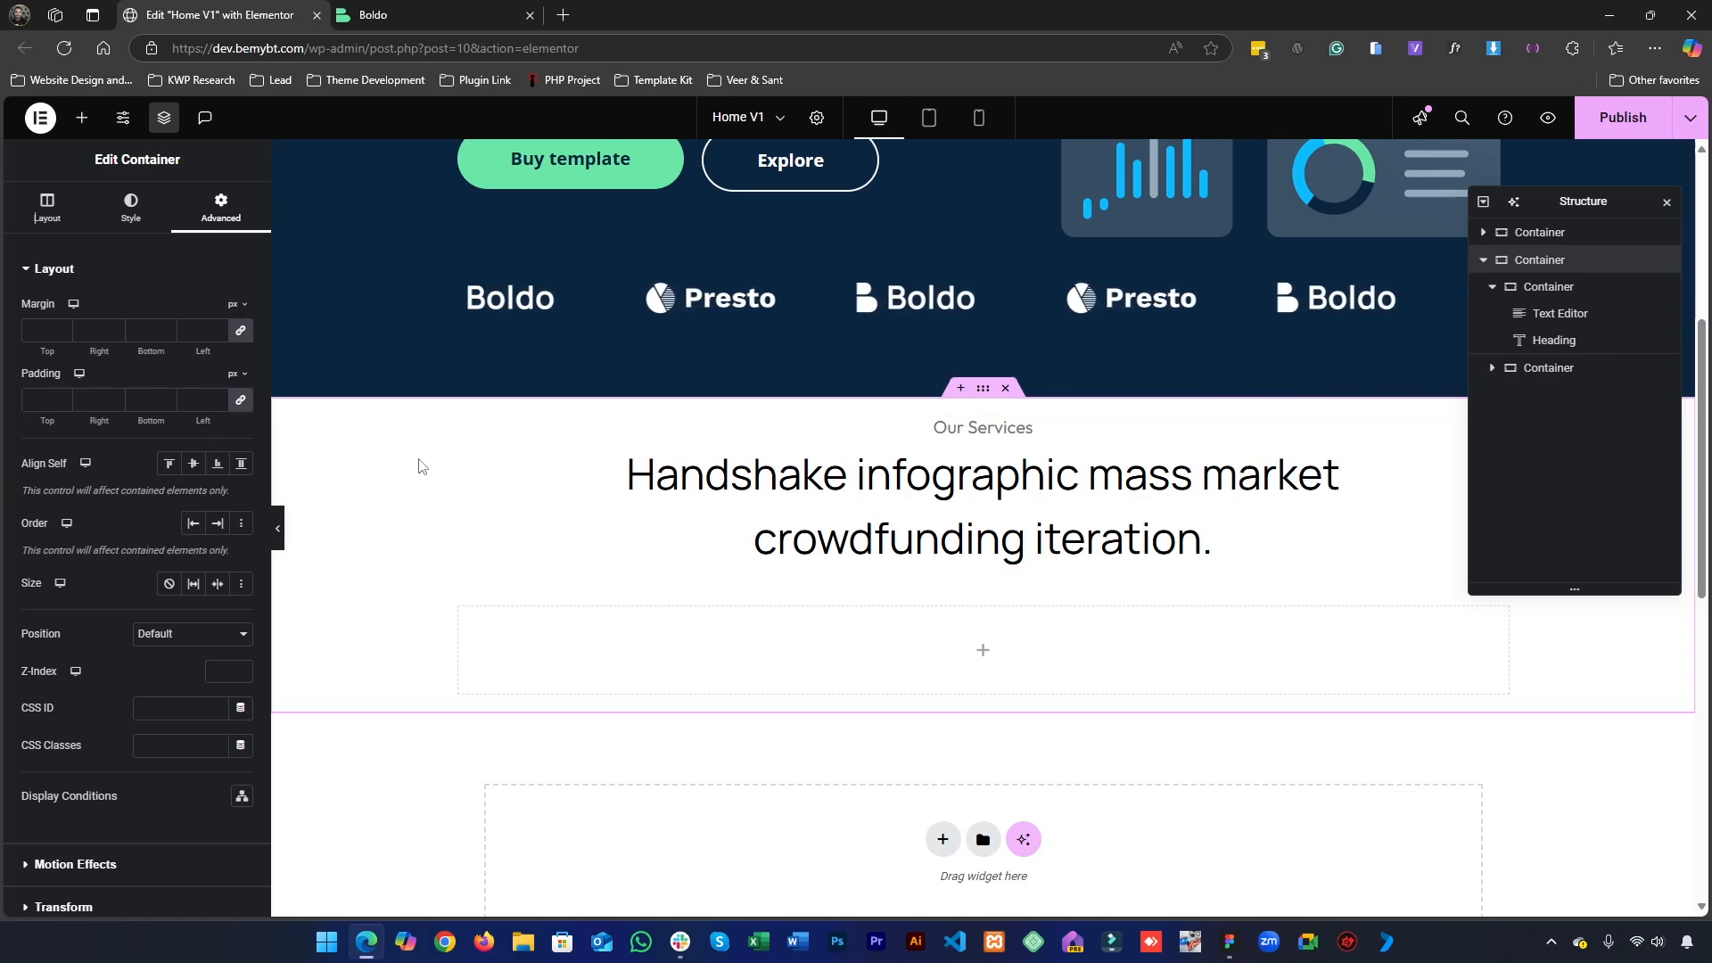
click(240, 400)
click(36, 400)
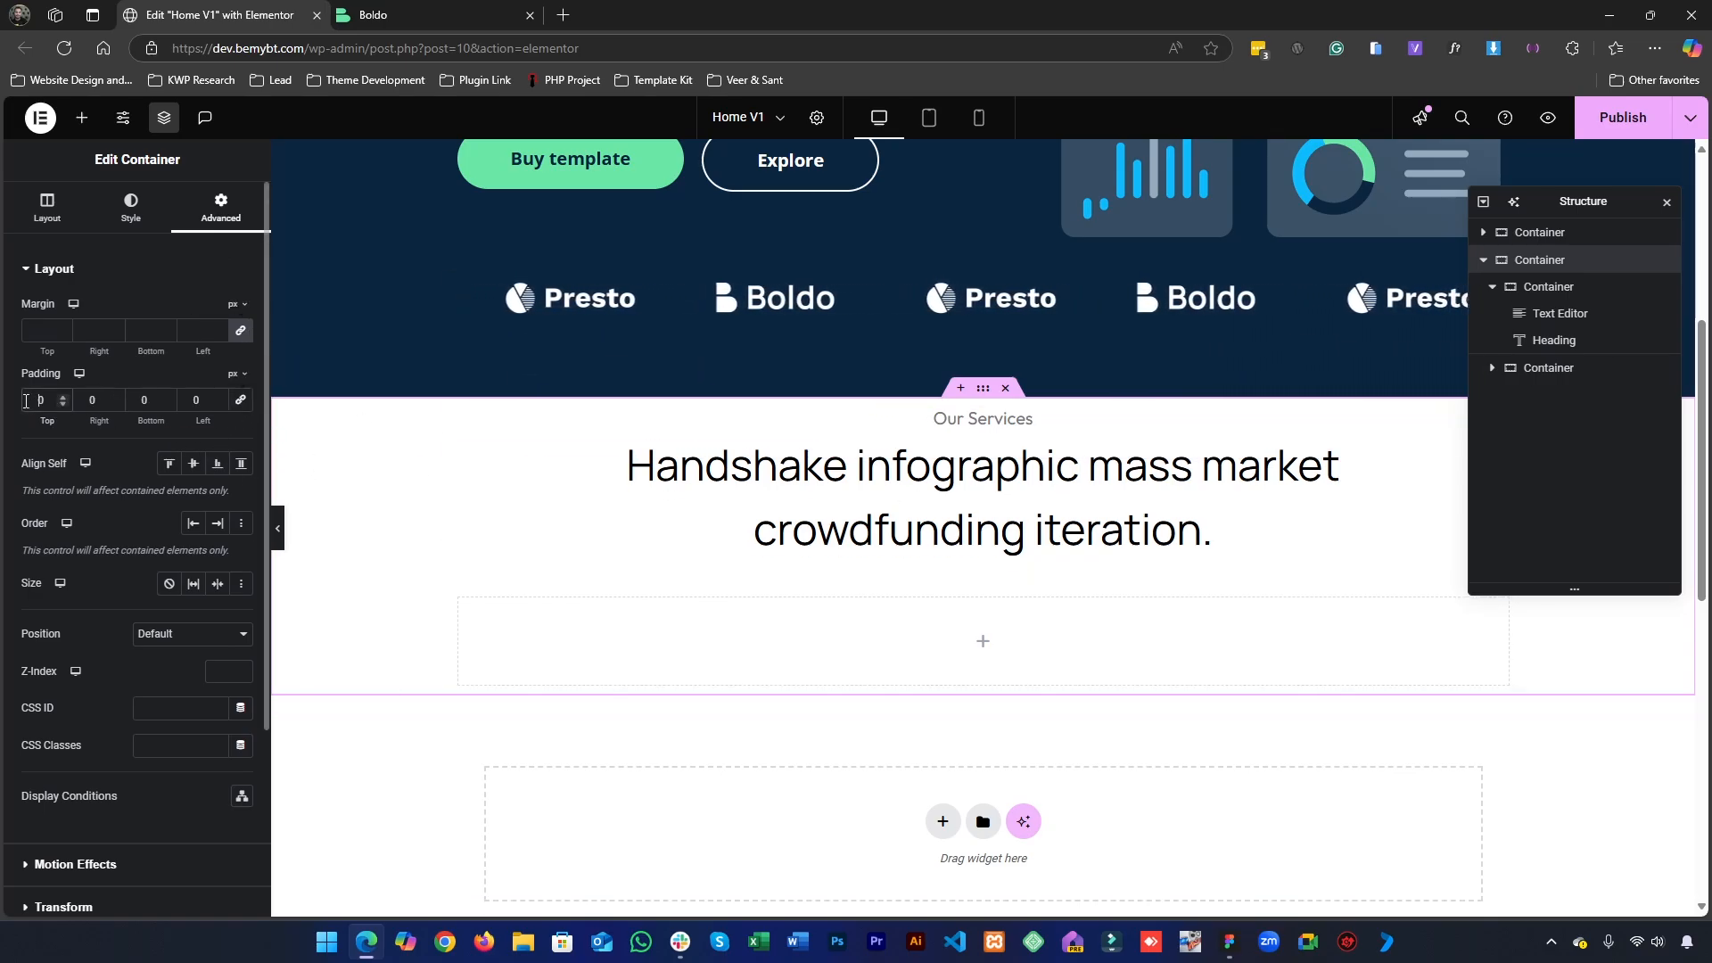
text(100)
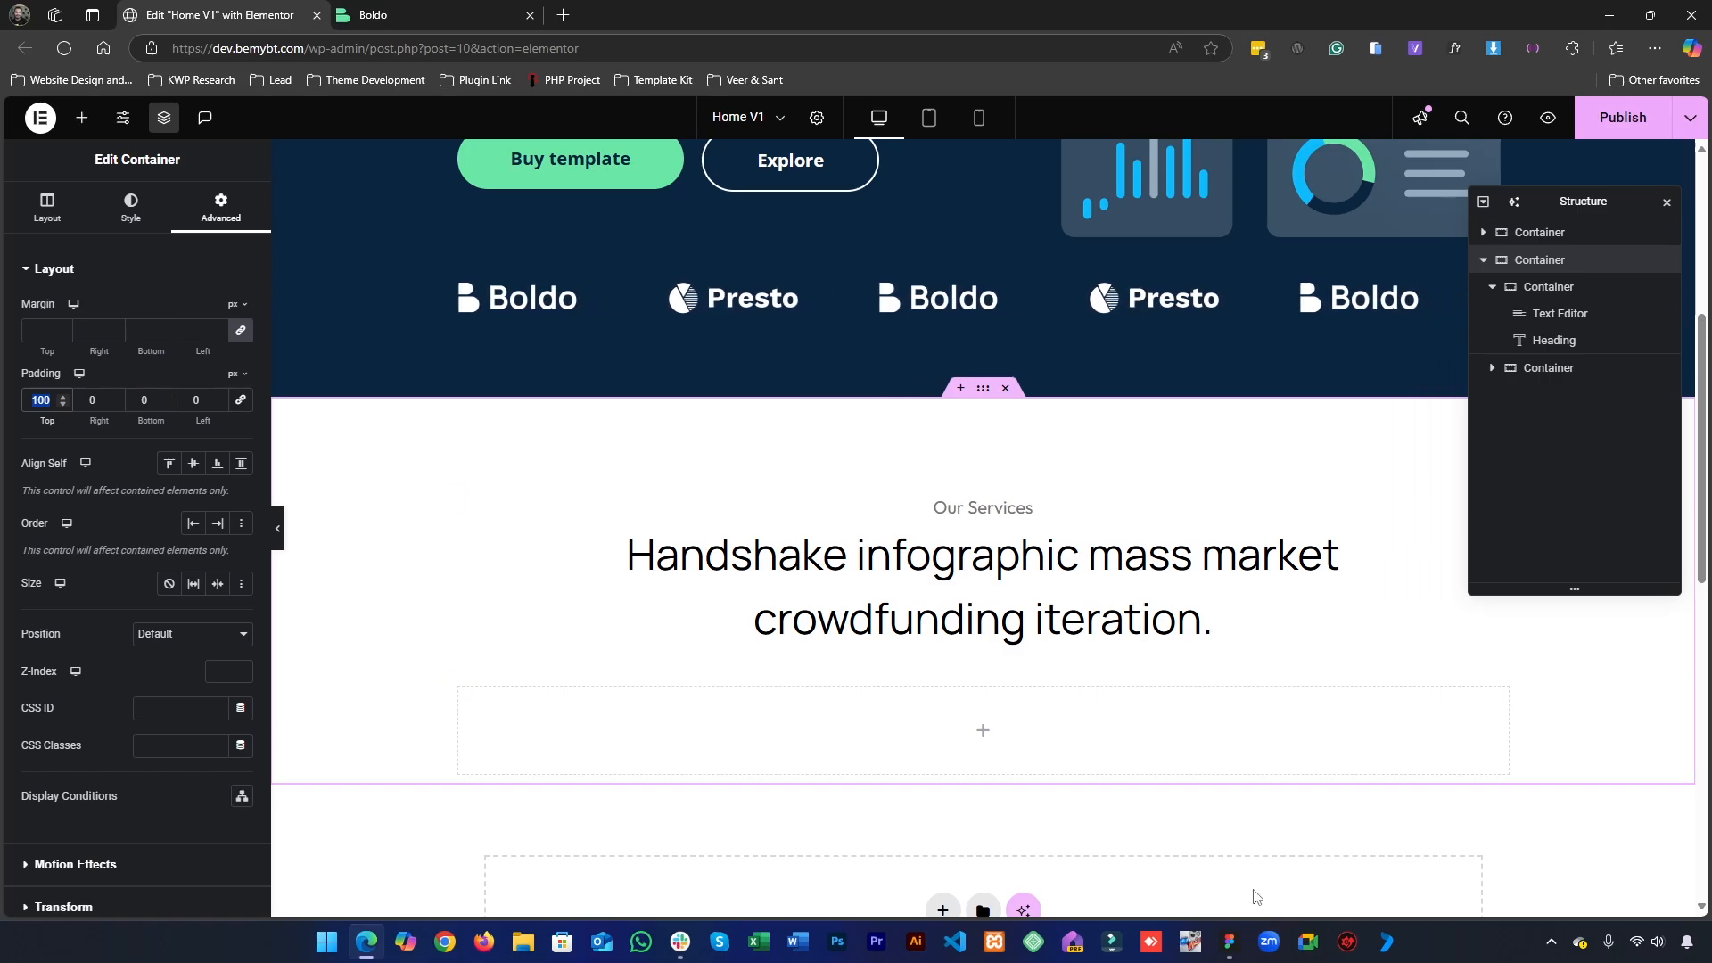
click(1226, 942)
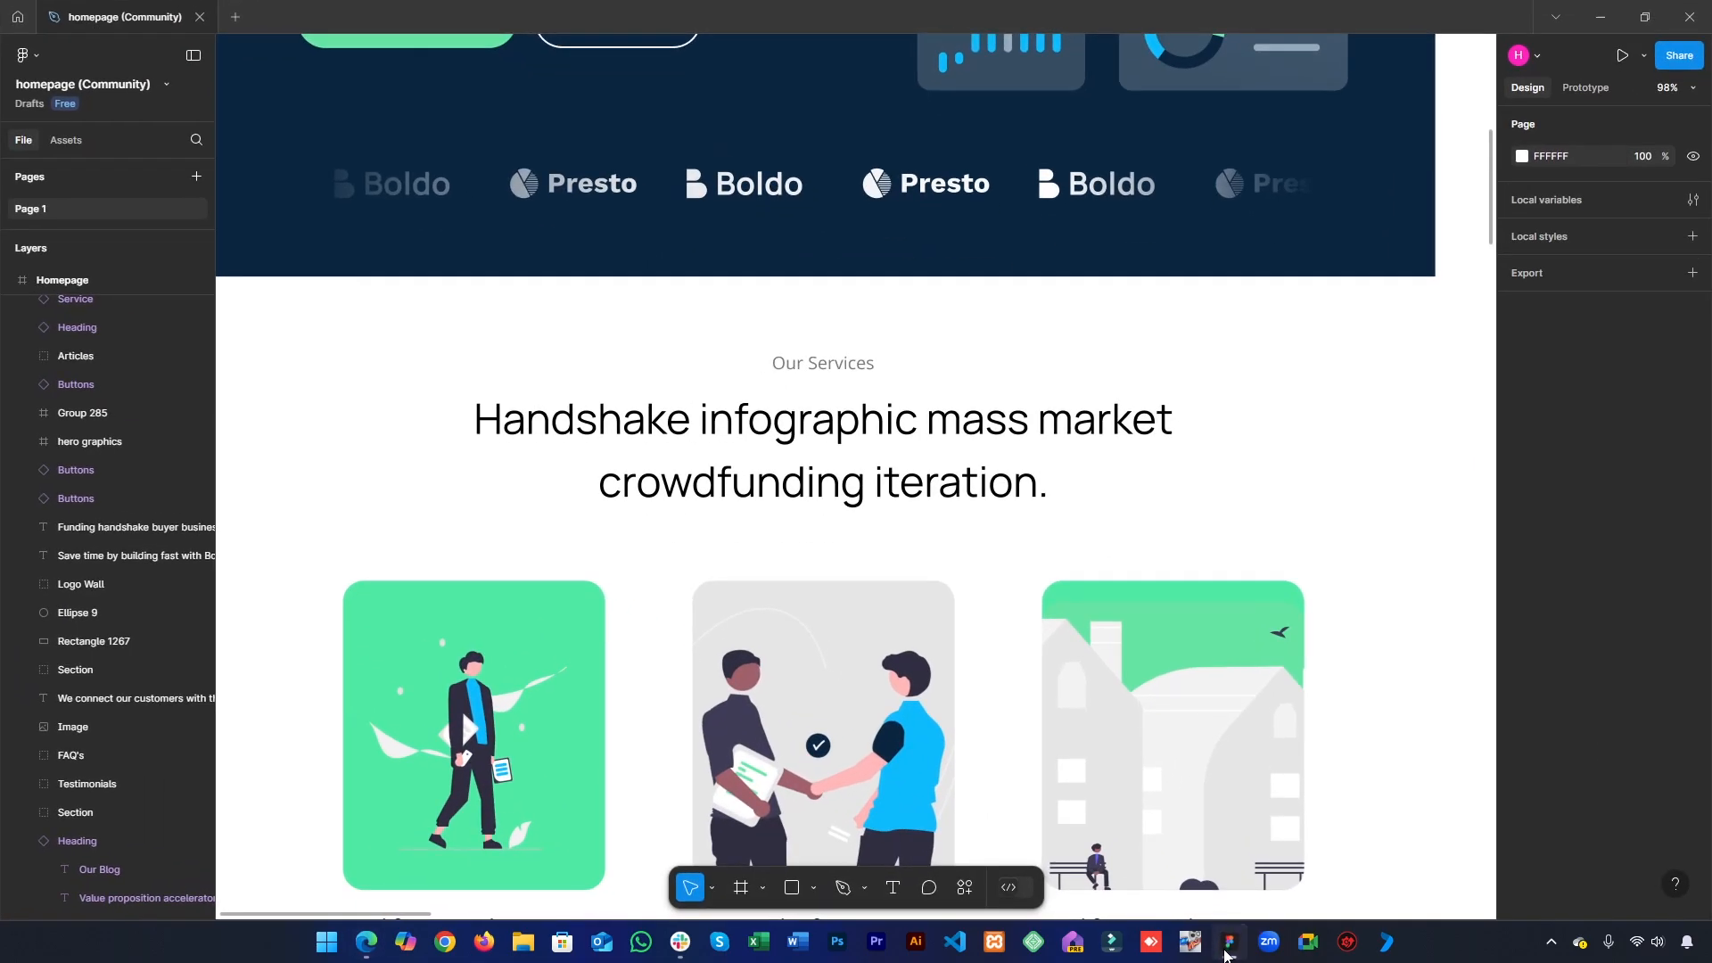
- Return to the Elementor editor and set the services heading container's bottom padding to 50 px with the other sides at 0
key(alt+Tab)
click(461, 498)
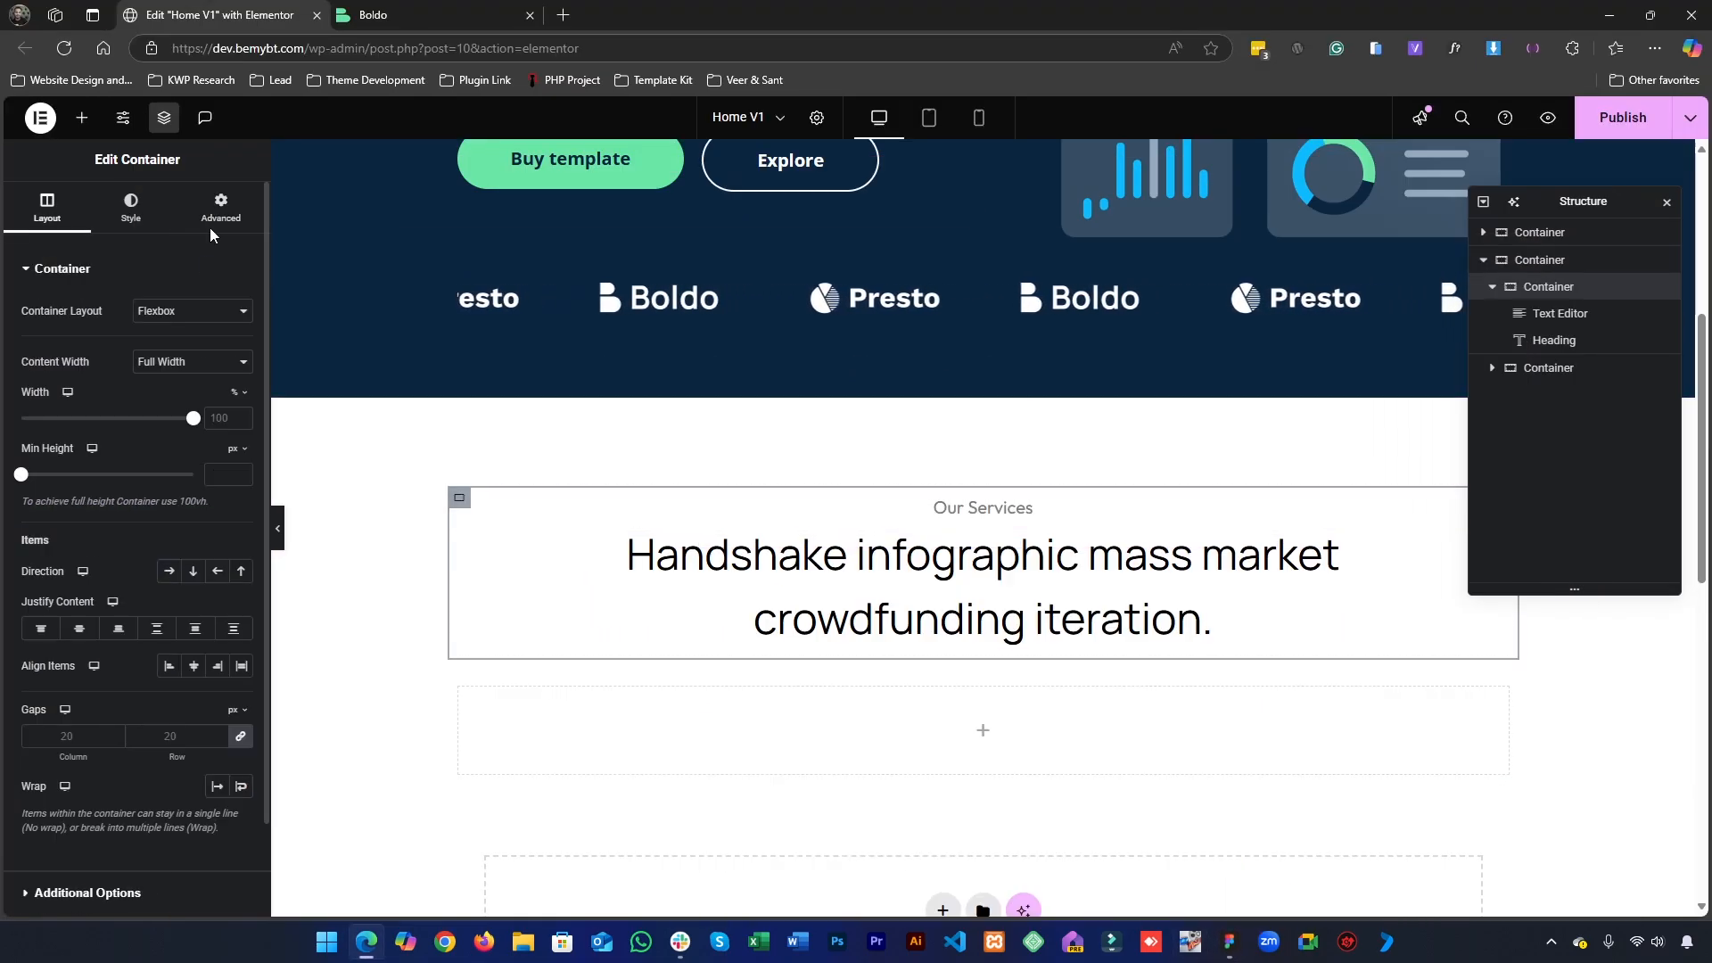
click(222, 205)
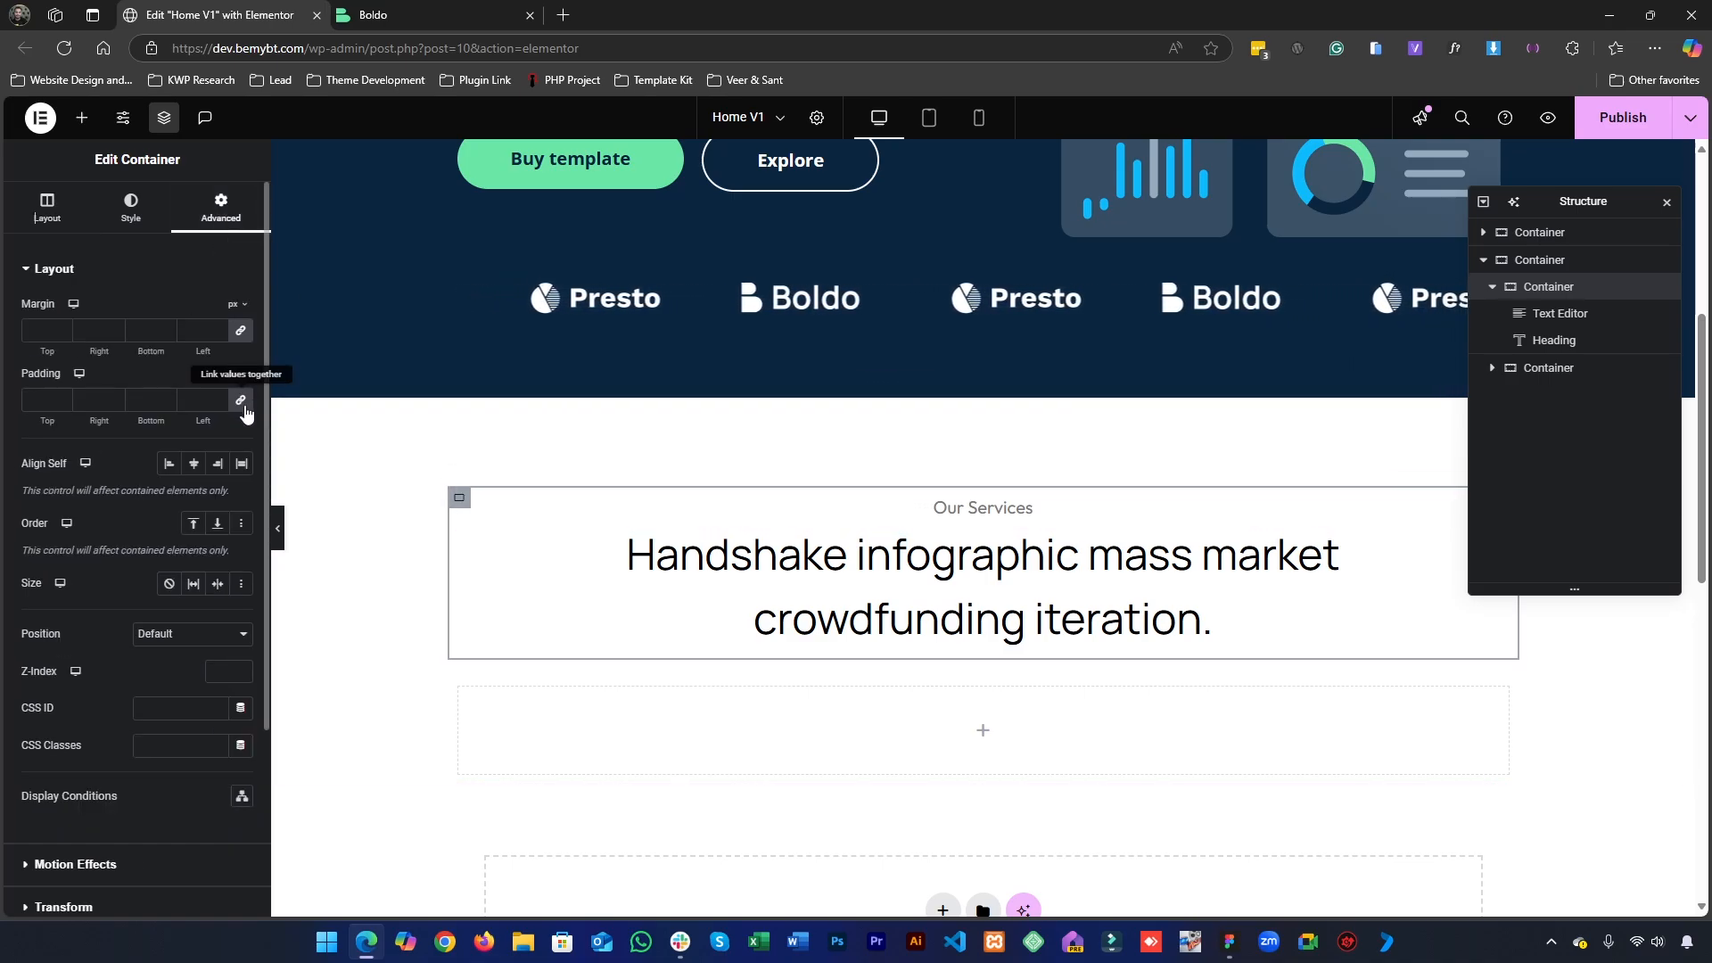
click(144, 400)
text(0)
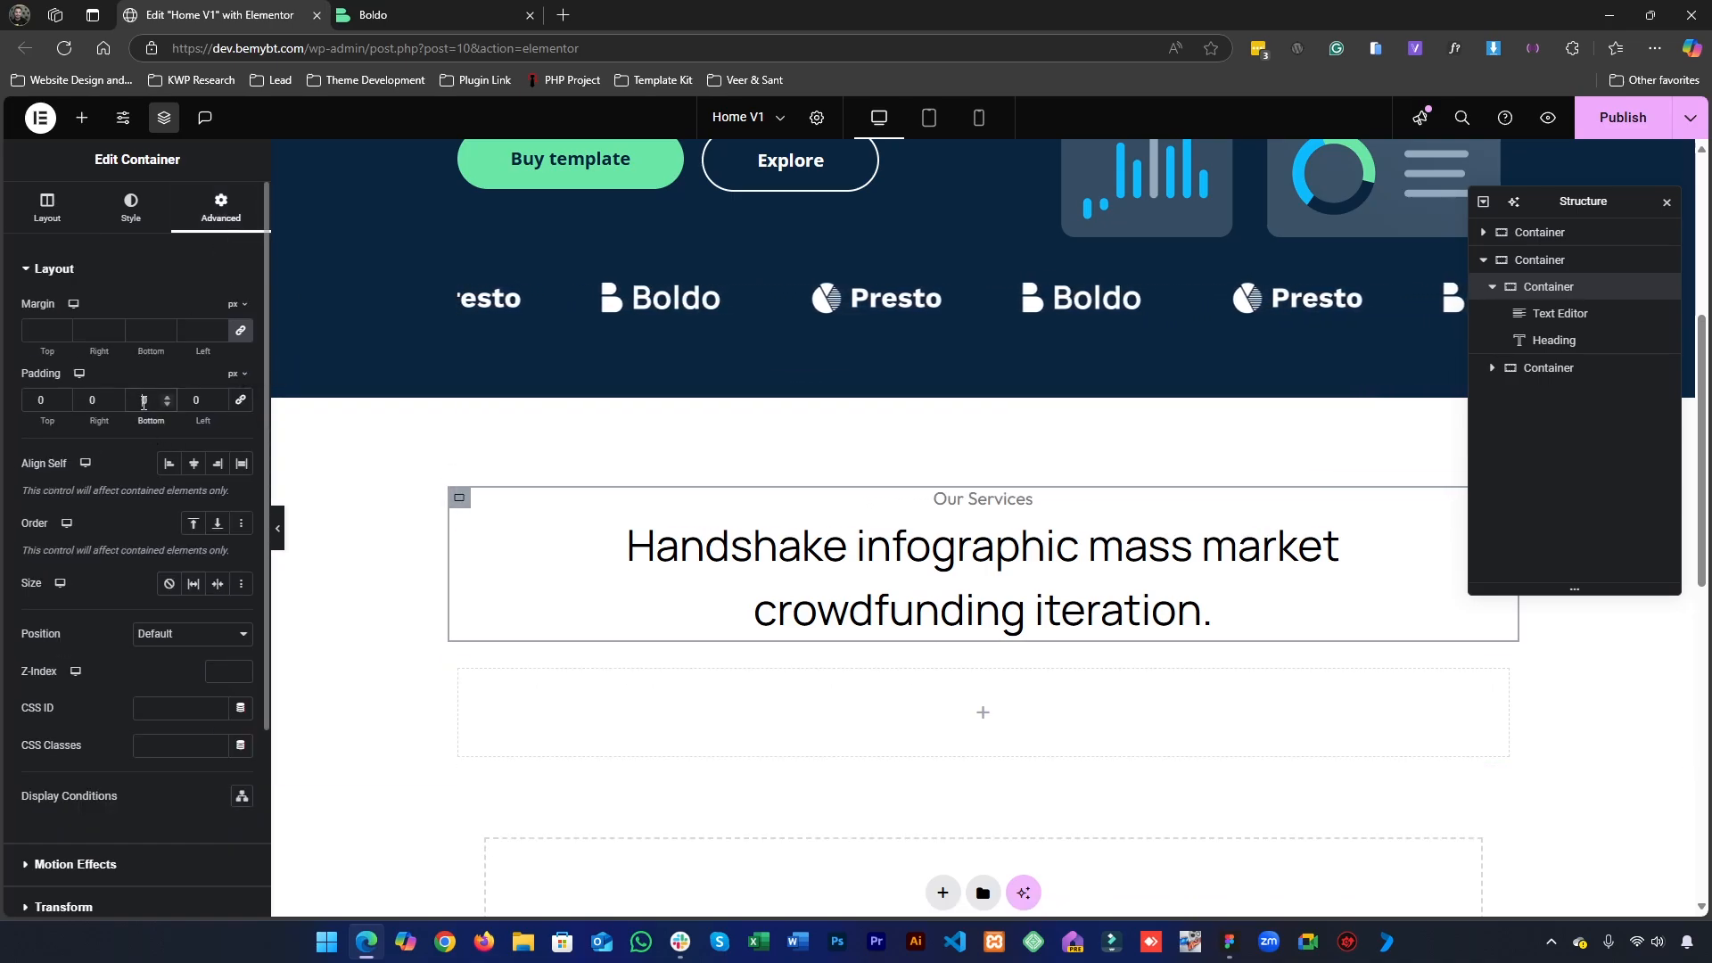
text(50)
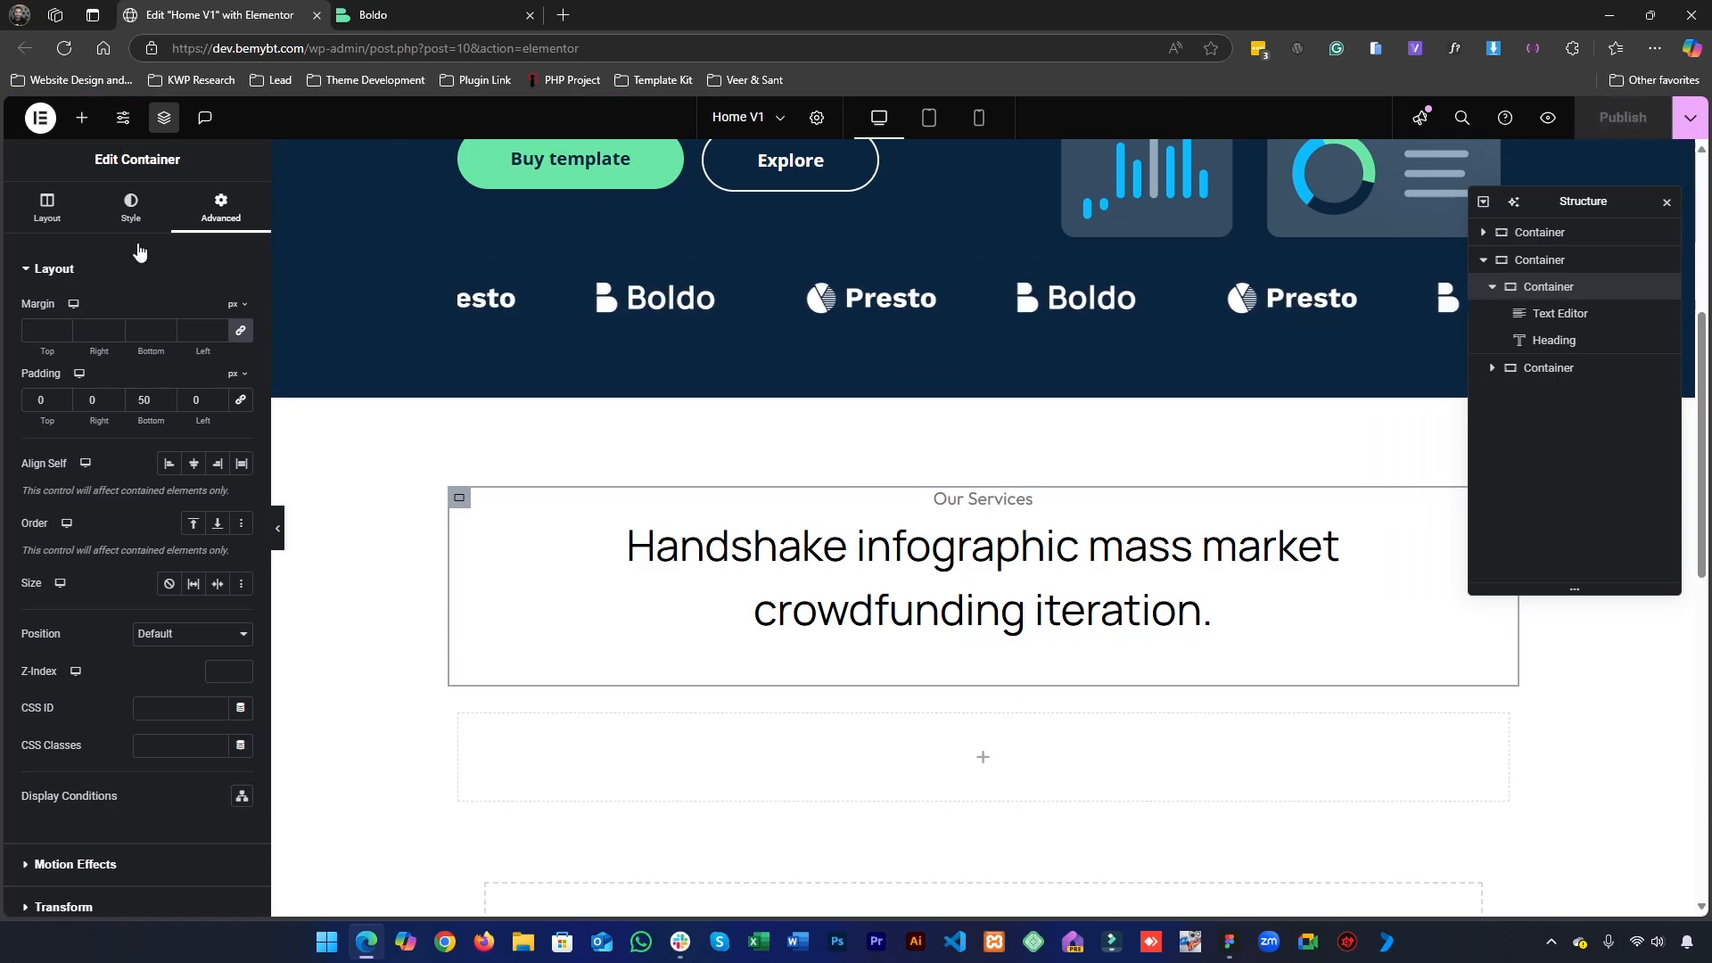
- Check the service card layout in the Figma design and add a new container inside the empty container below the services heading
click(1227, 943)
scroll(527, 545, down, 5)
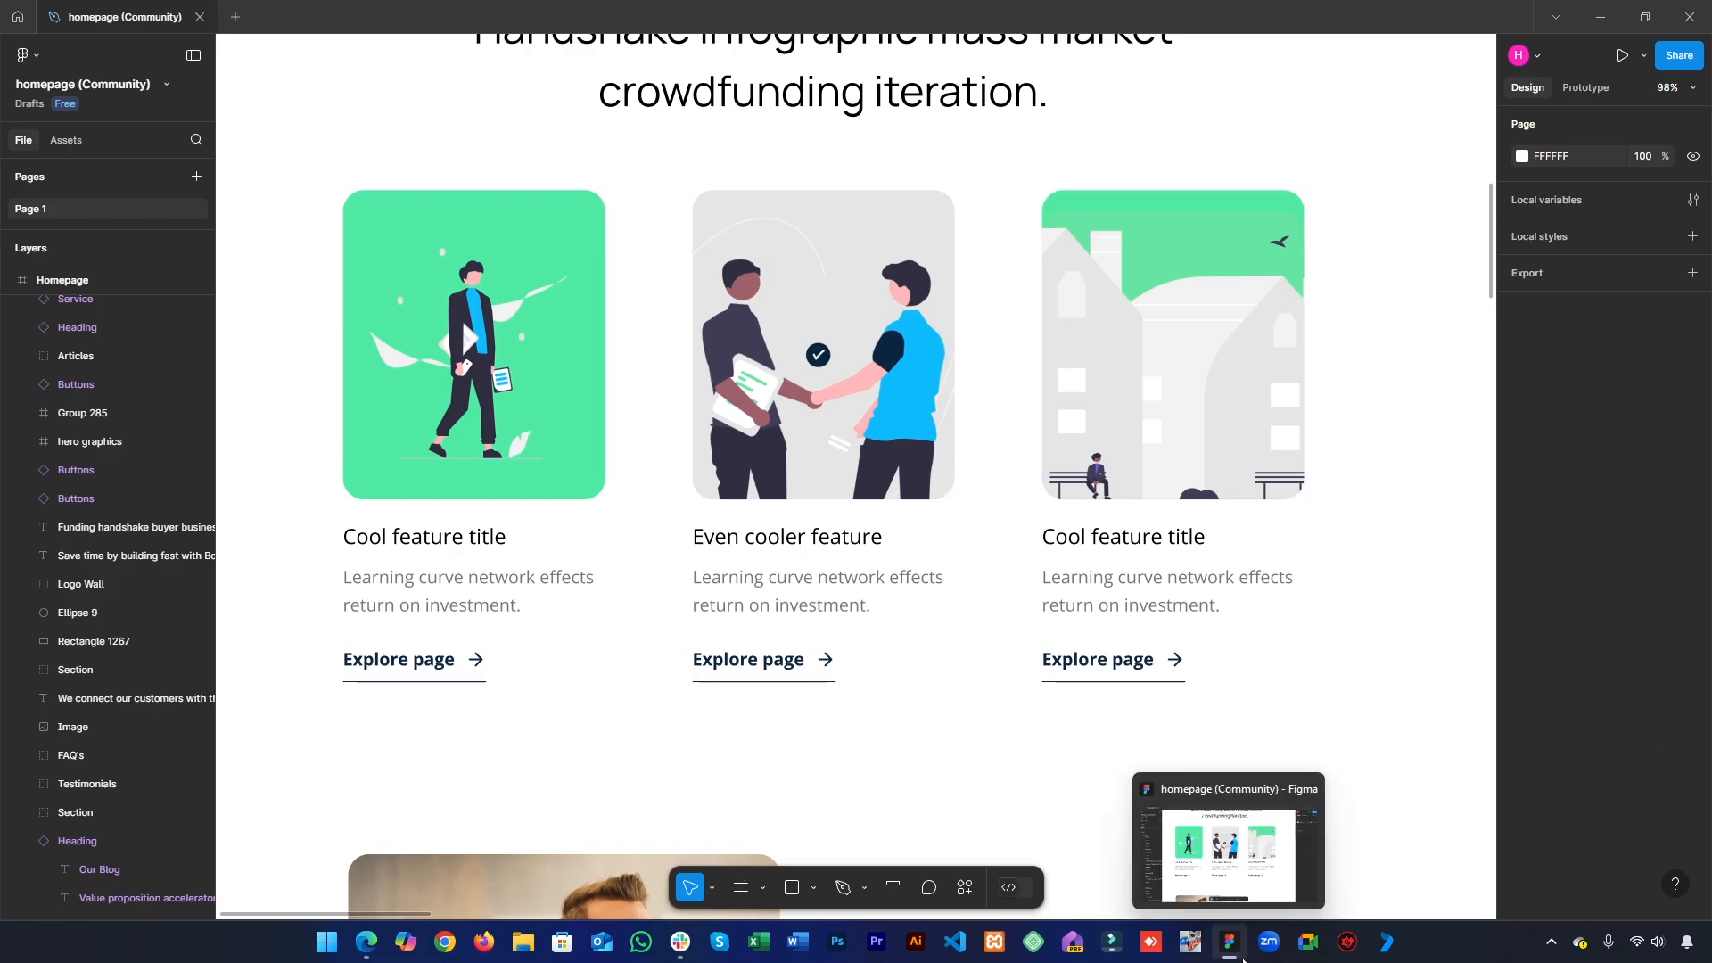
click(1244, 960)
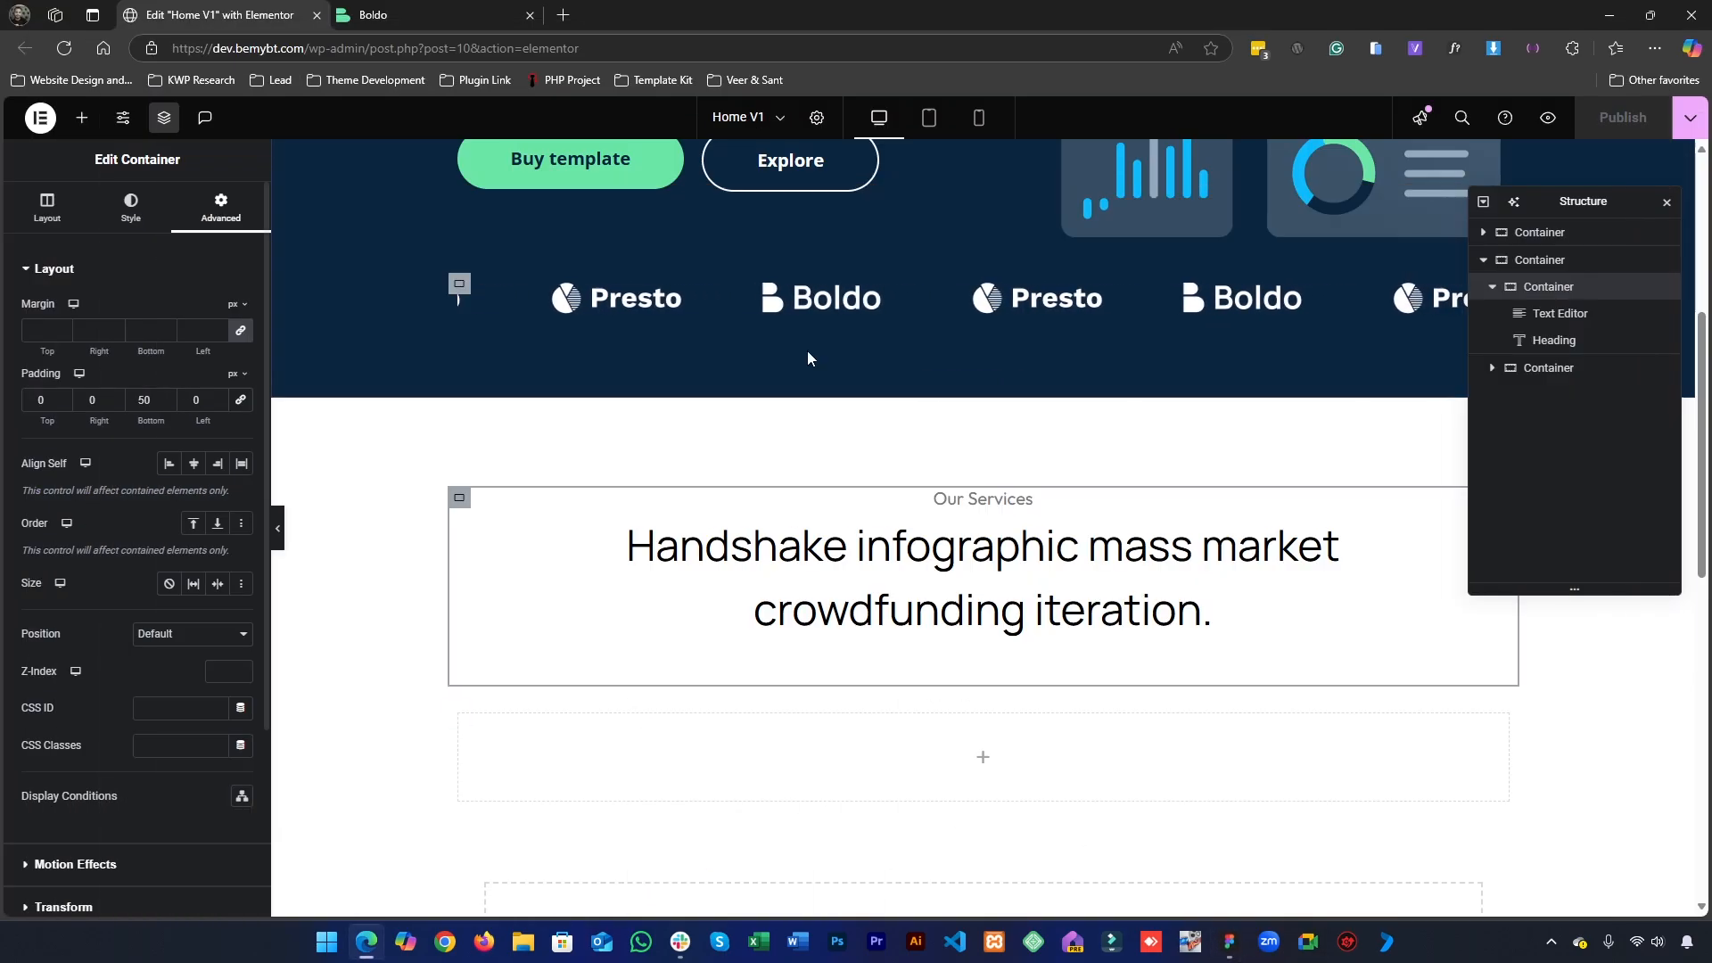
click(82, 117)
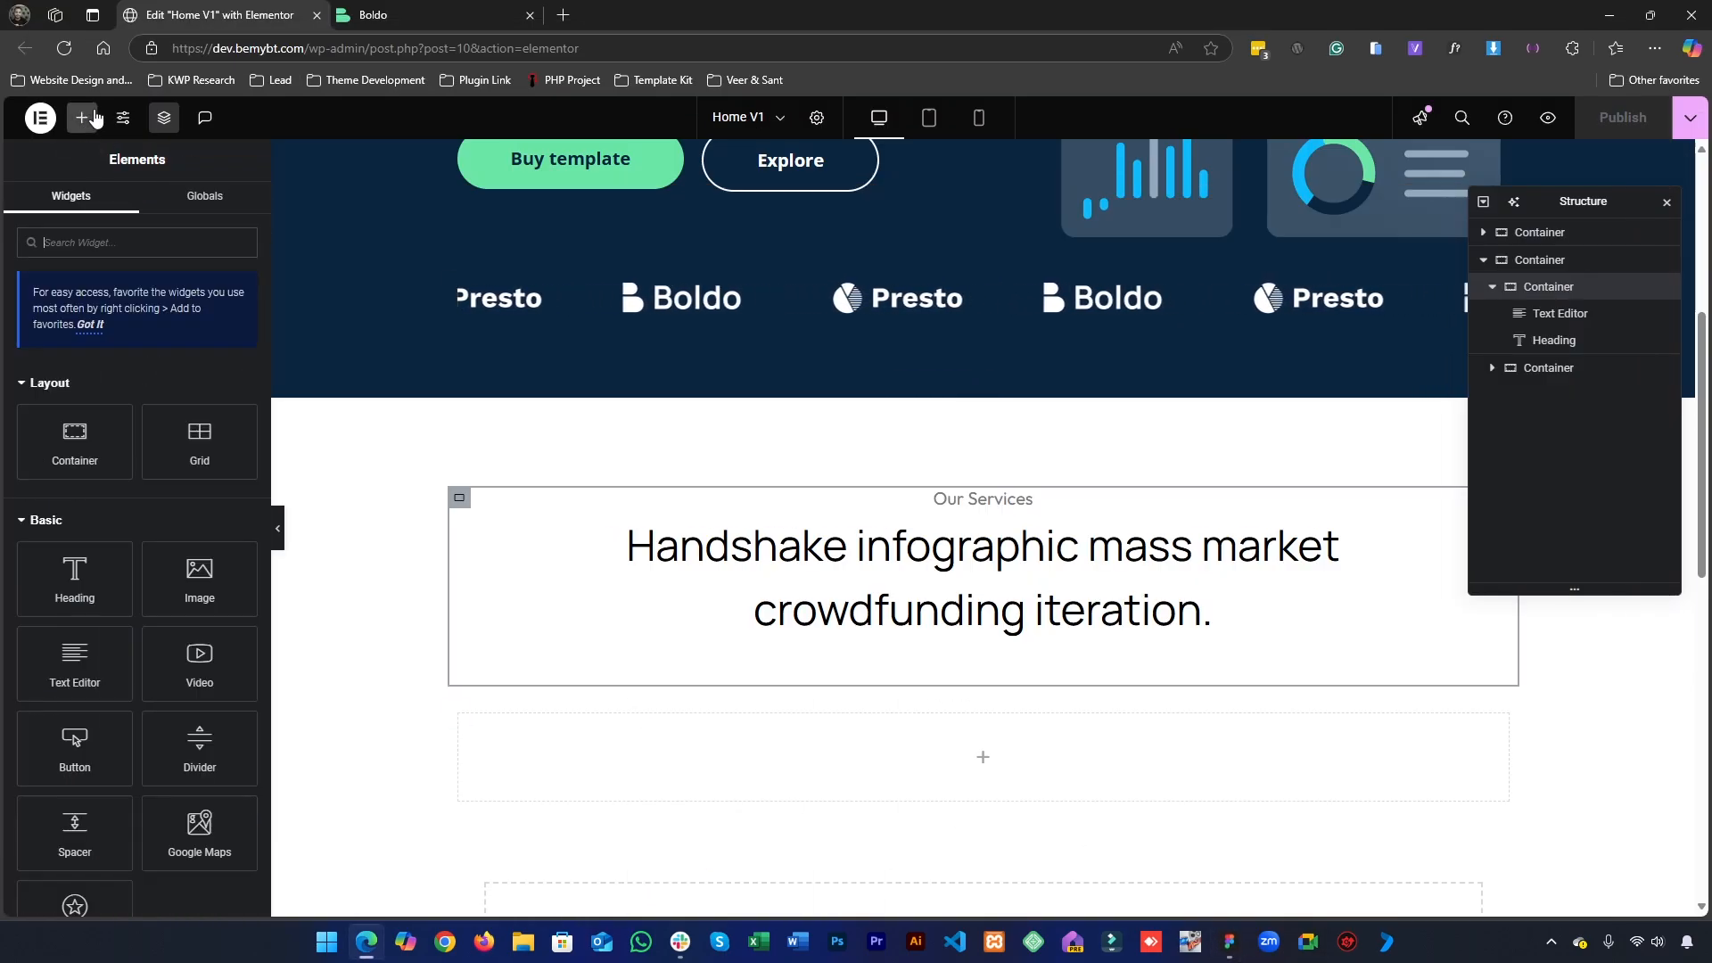
drag(91, 473, 724, 777)
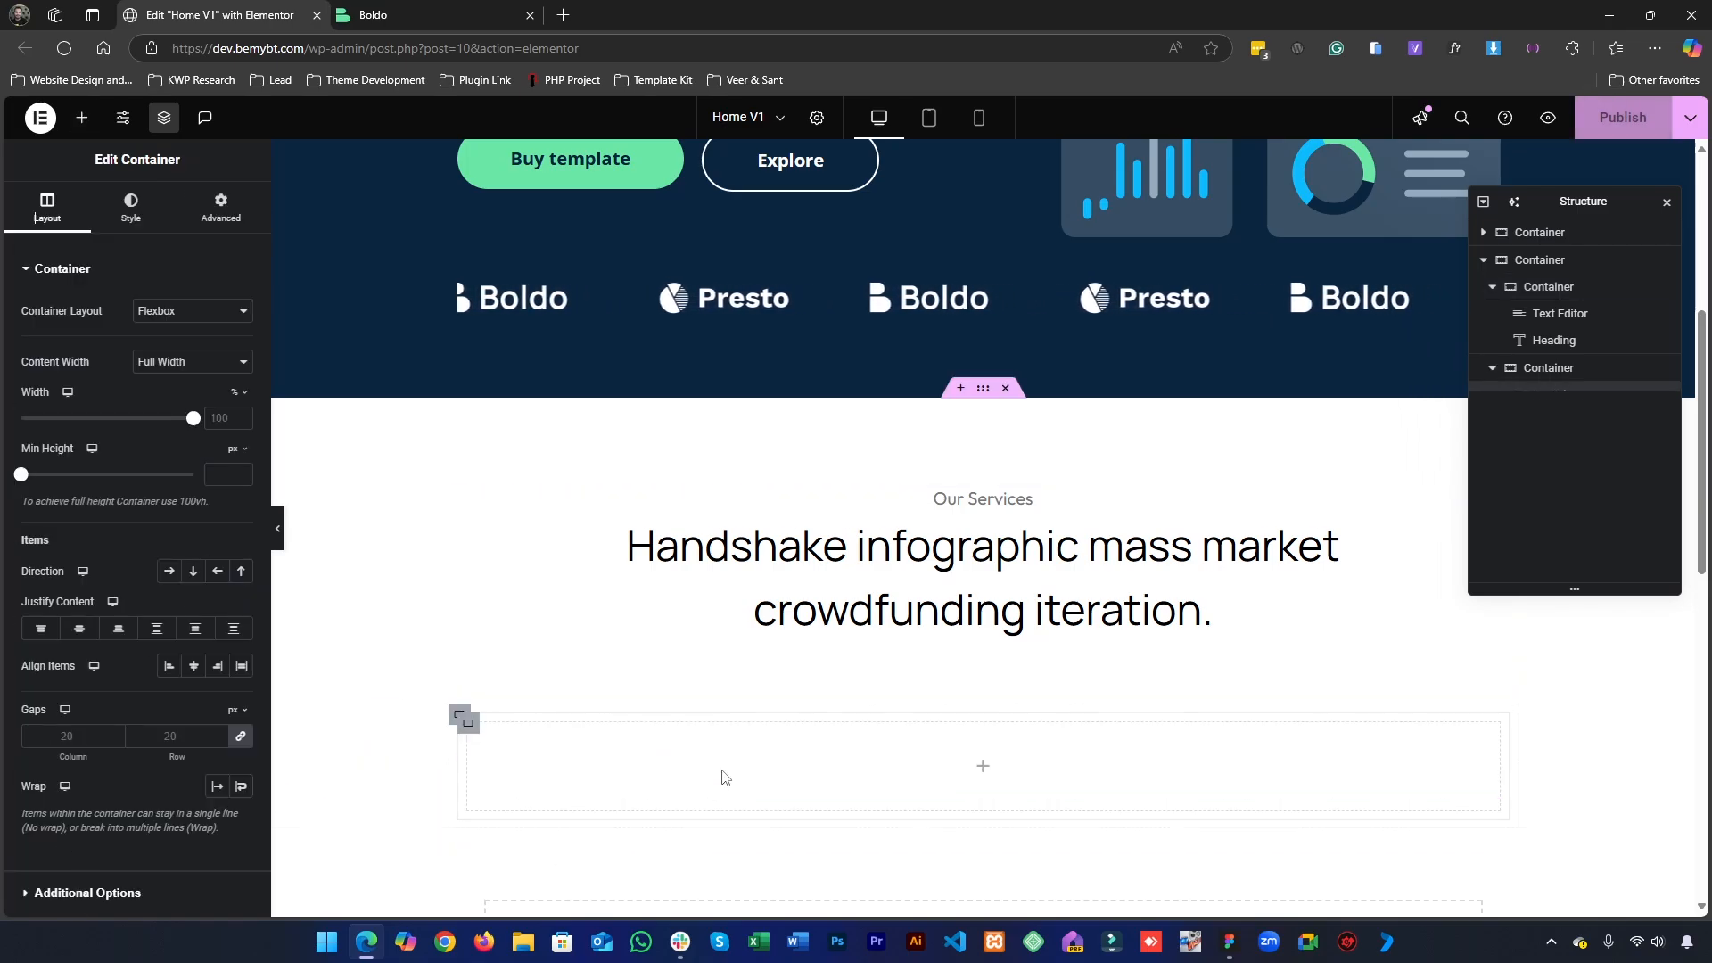
- Duplicate the nested container twice and set the parent container's direction to row to form three columns
right_click(466, 727)
click(495, 485)
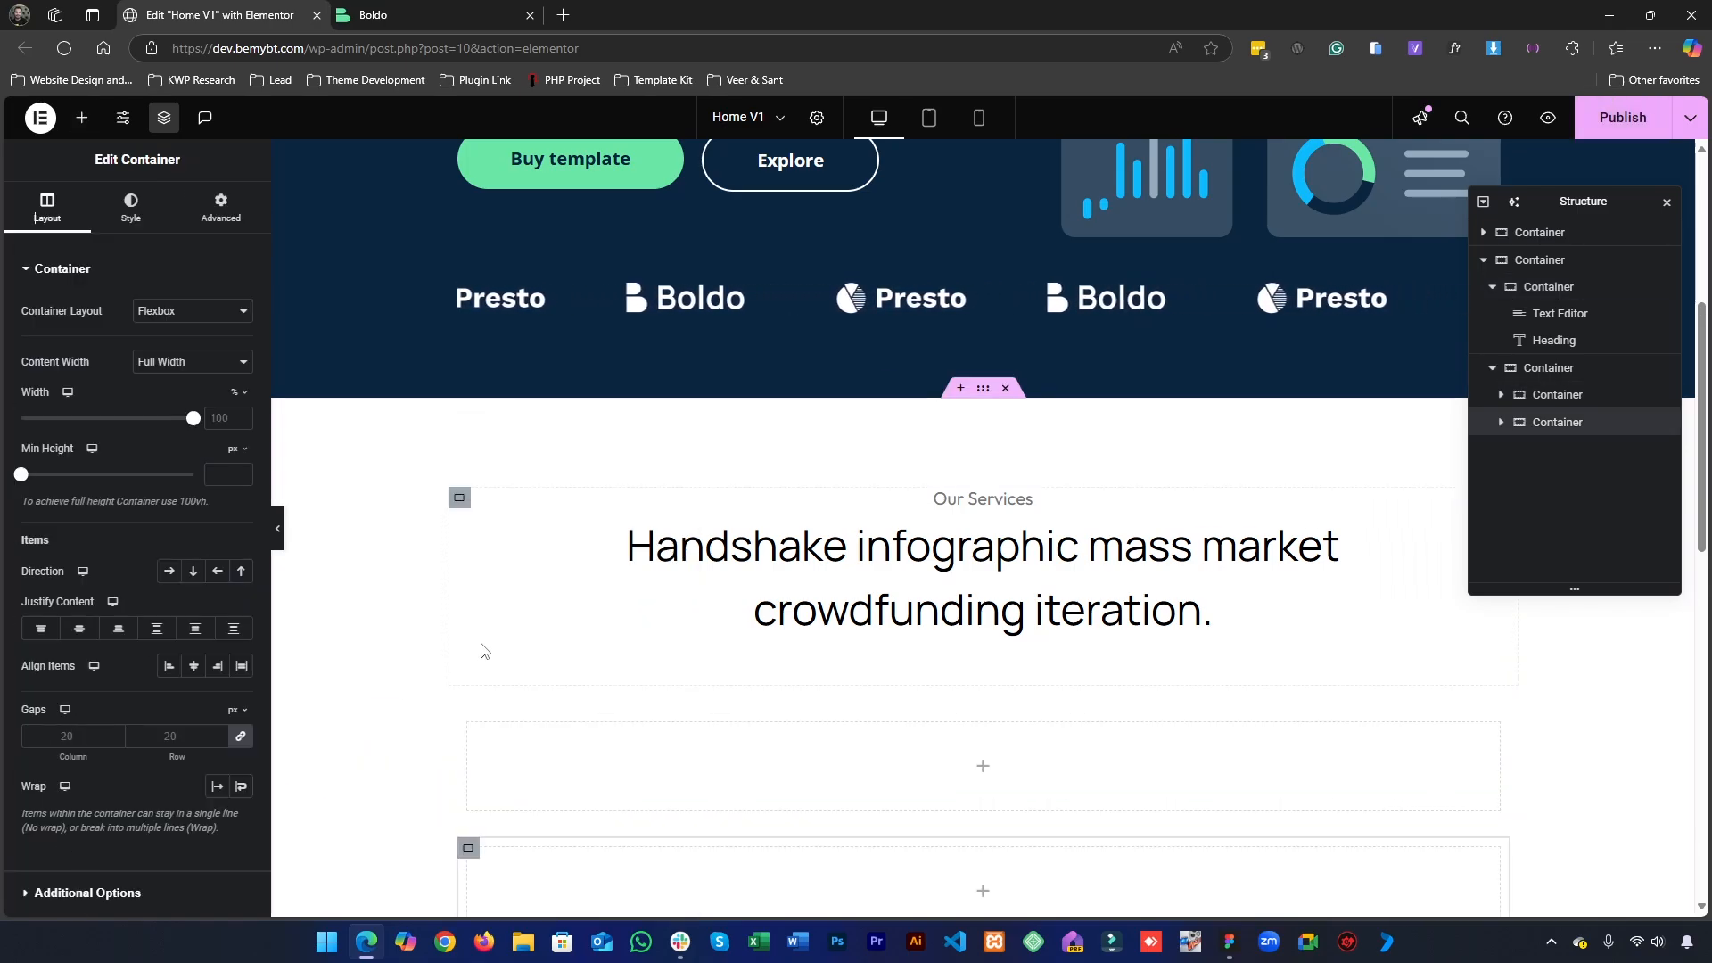
right_click(467, 725)
click(526, 479)
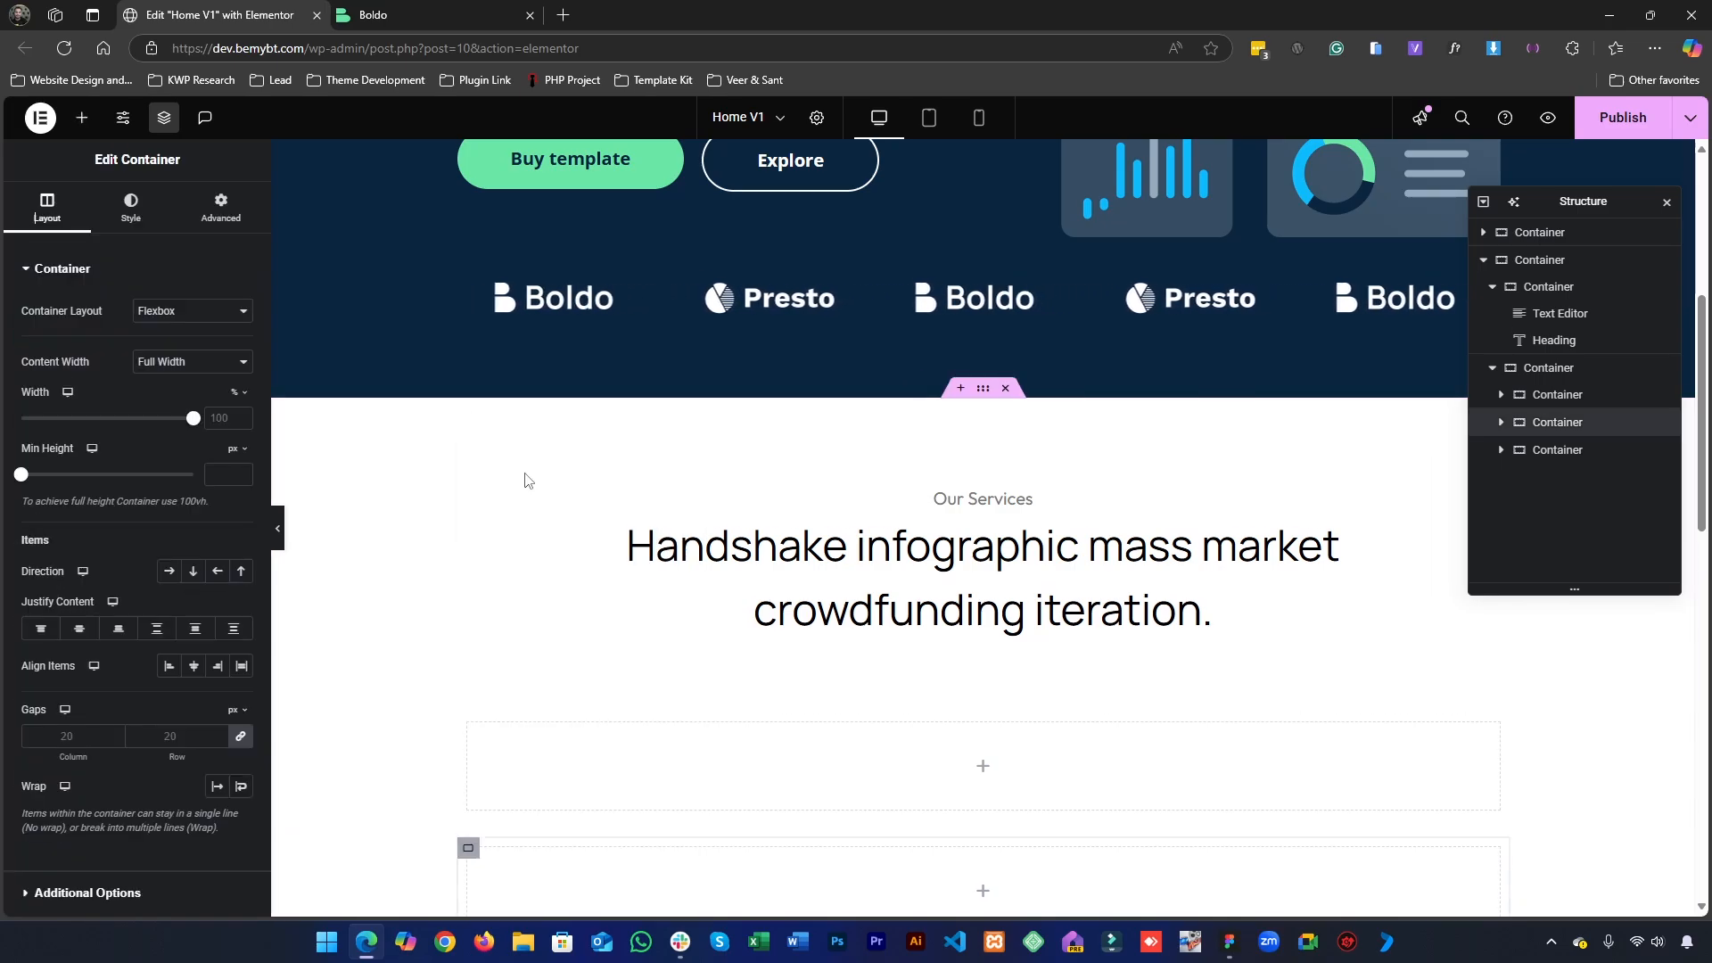
scroll(526, 480, down, 3)
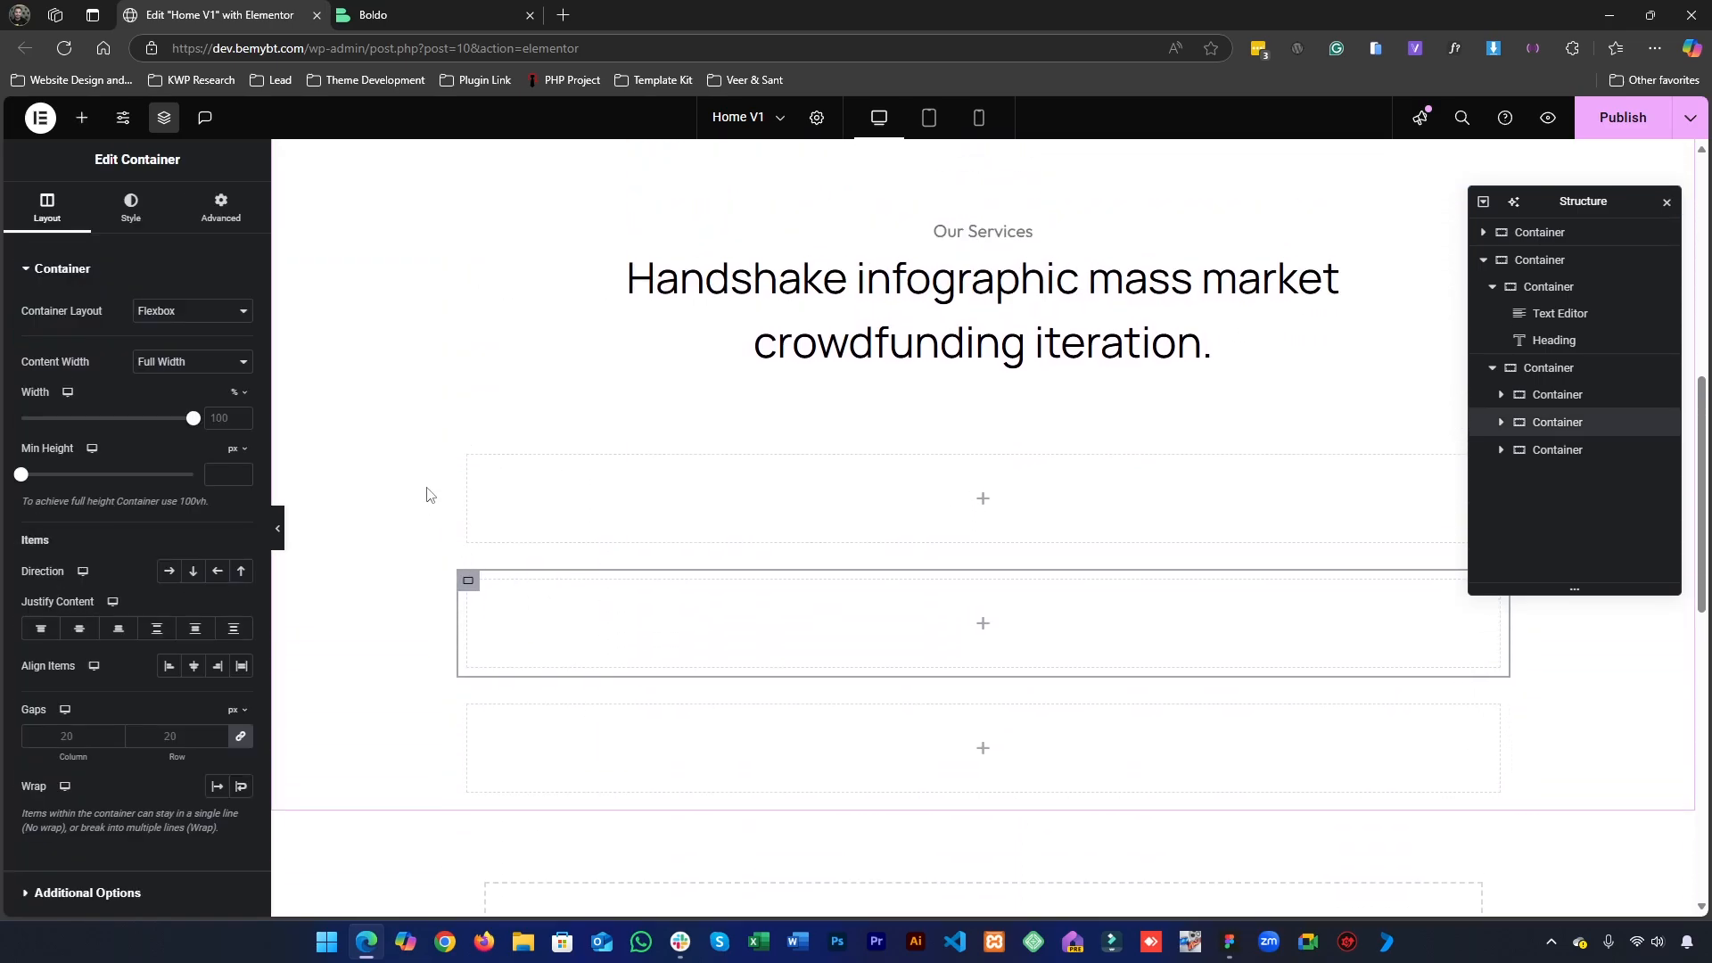
click(461, 451)
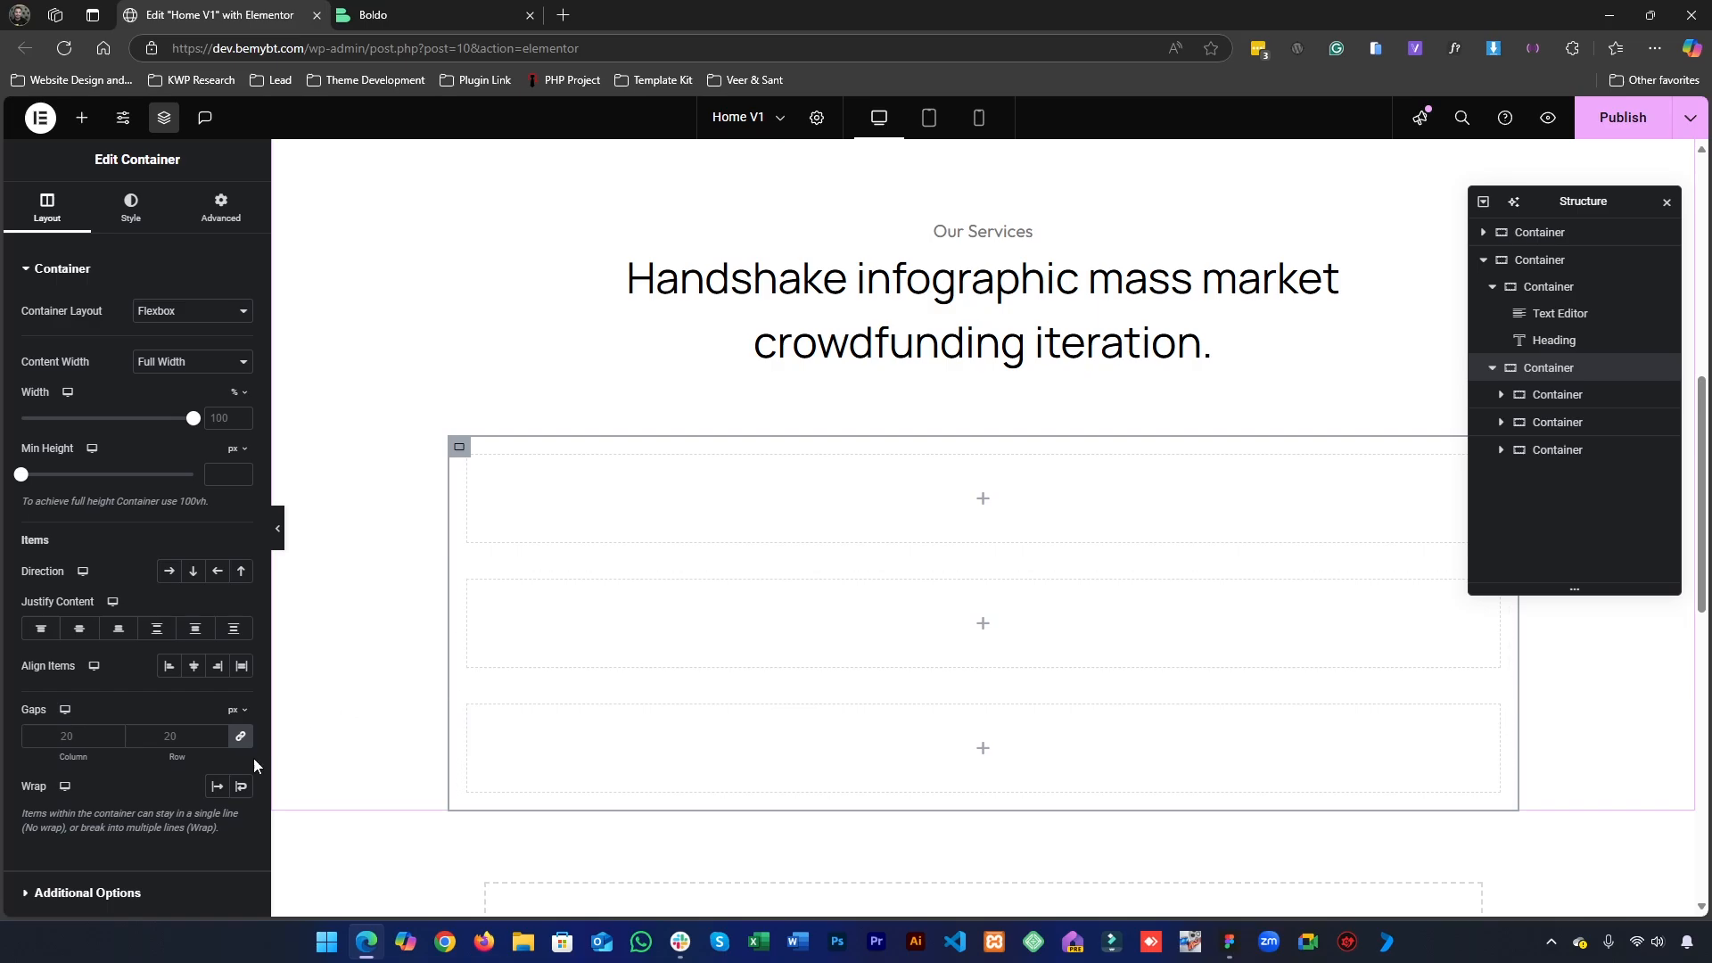
click(167, 574)
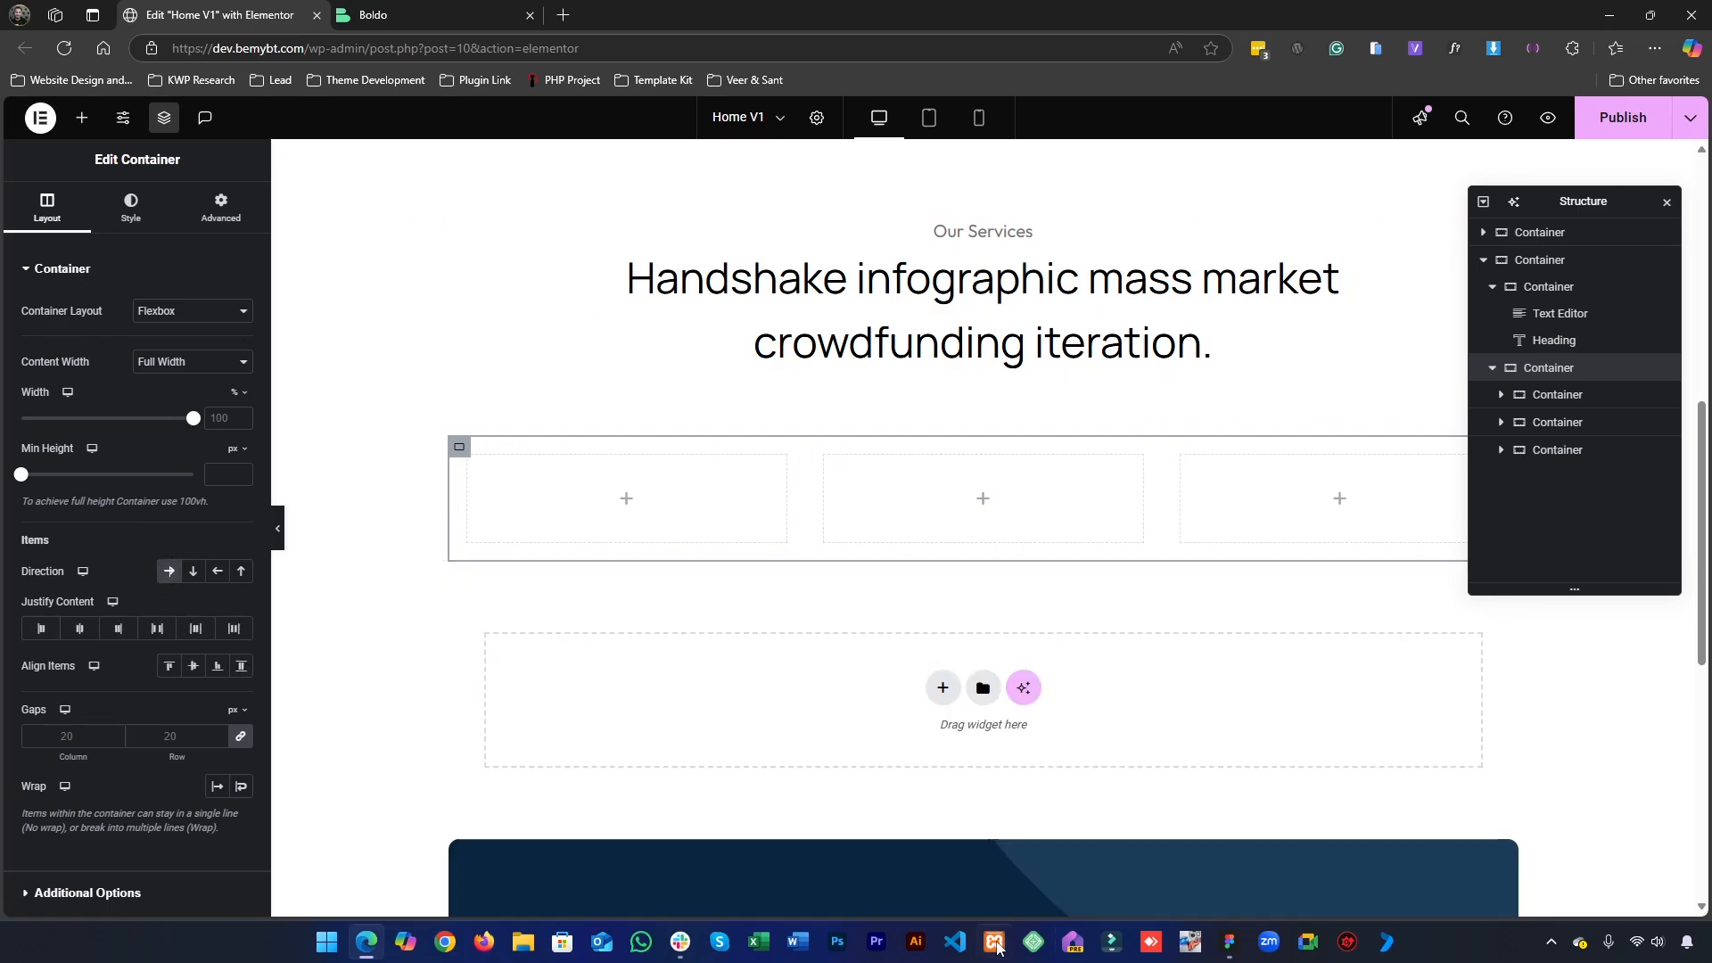
- Examine the first service card in Figma for its image size and the typography of its title, description and "Explore page" link
click(1244, 954)
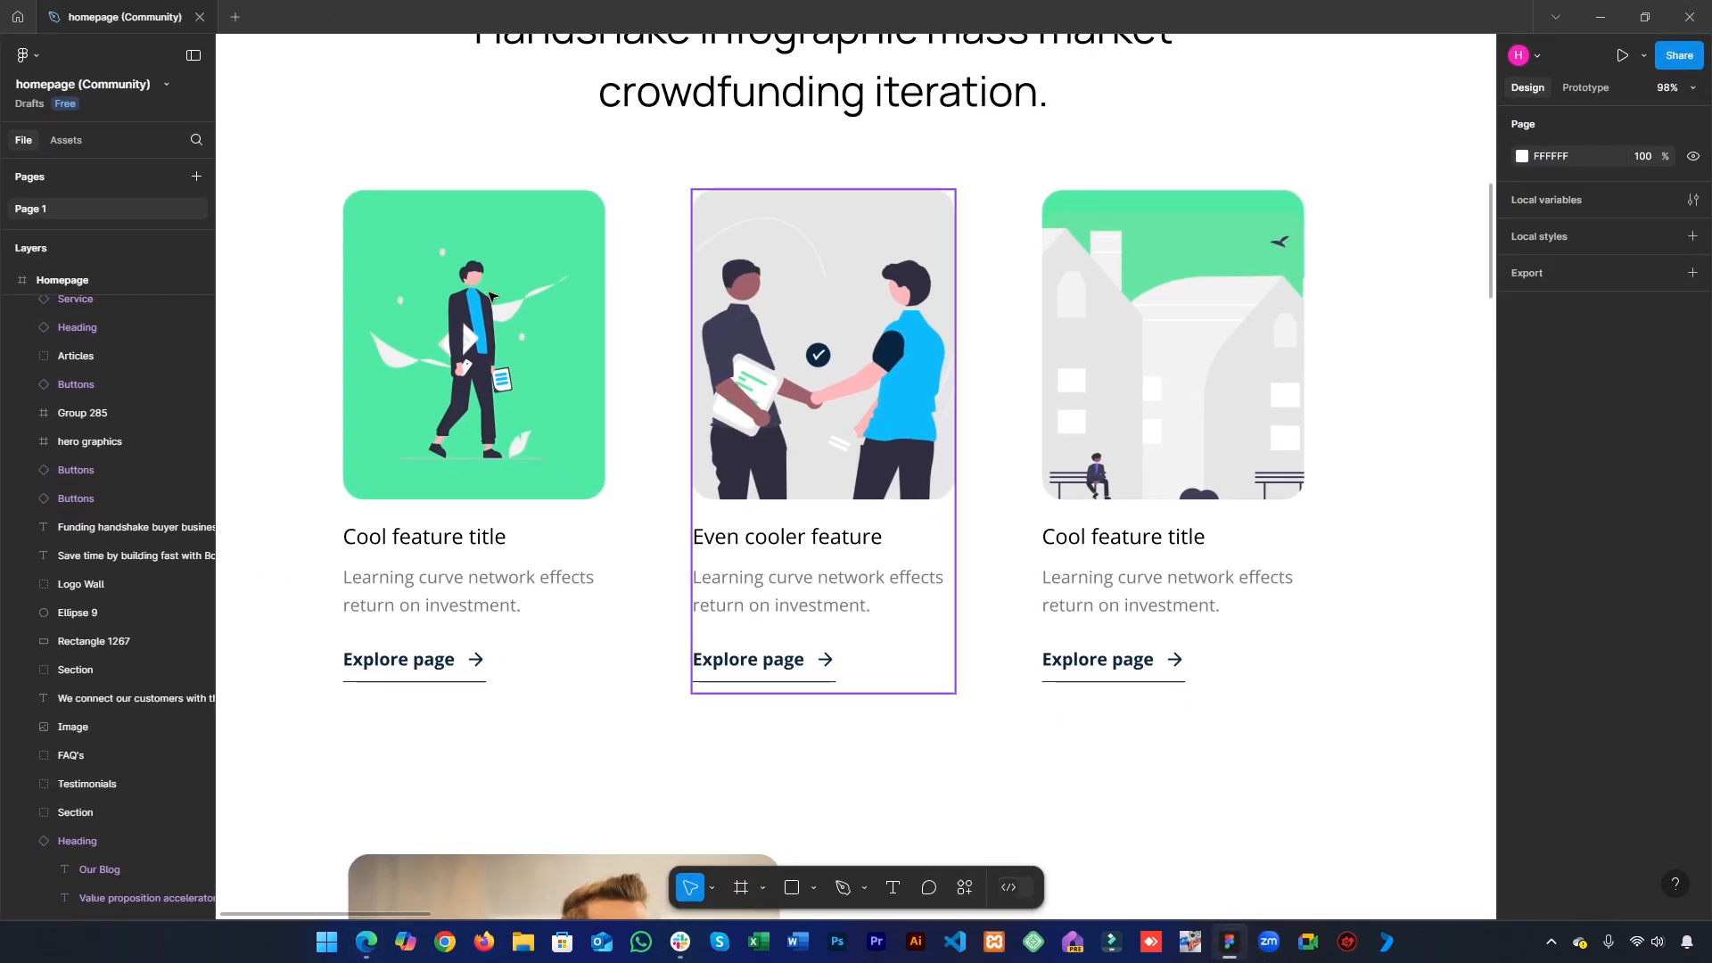
click(538, 378)
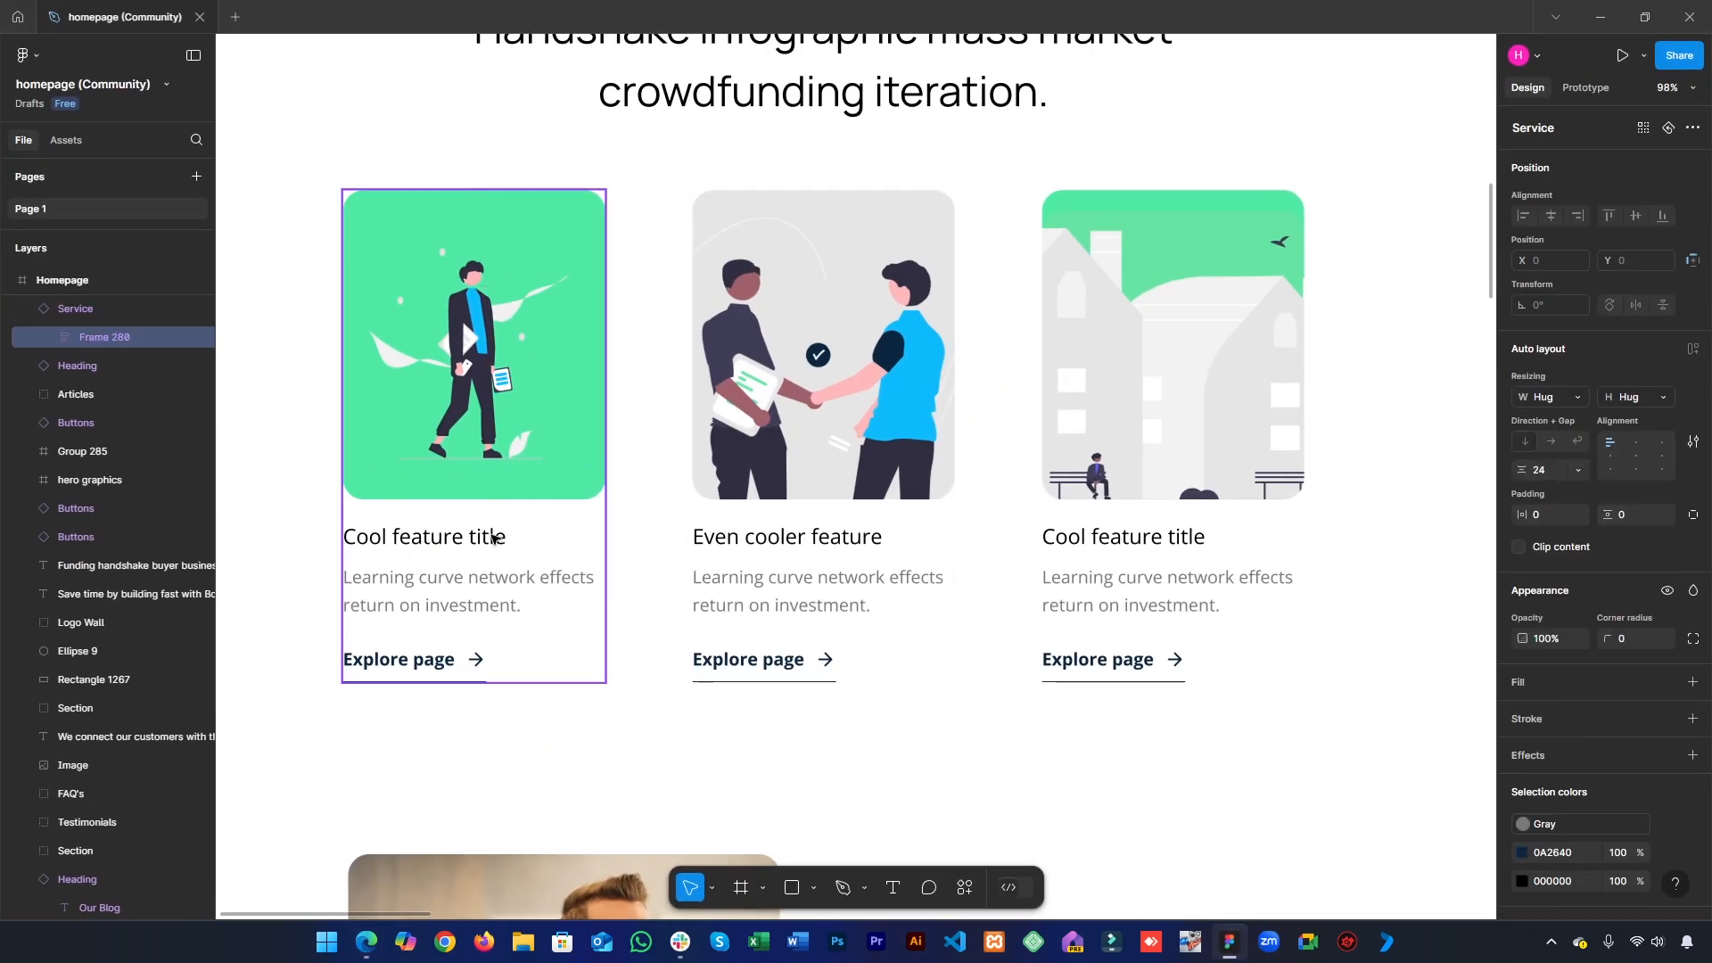
double_click(428, 449)
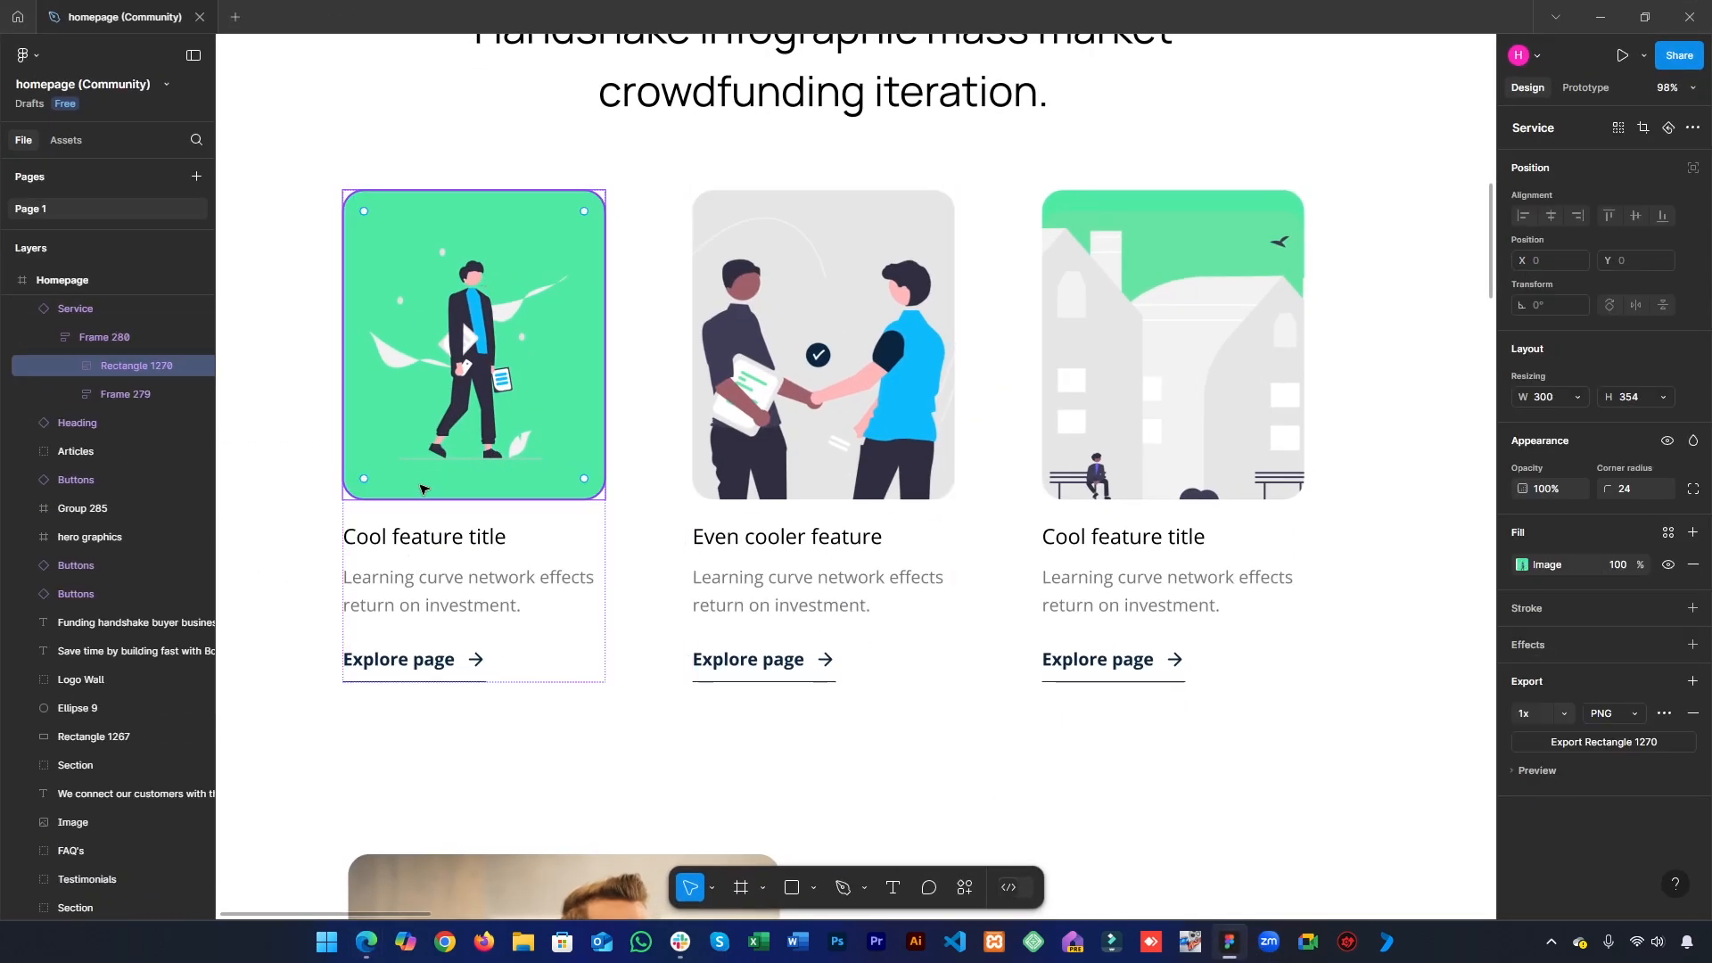
click(405, 545)
double_click(405, 547)
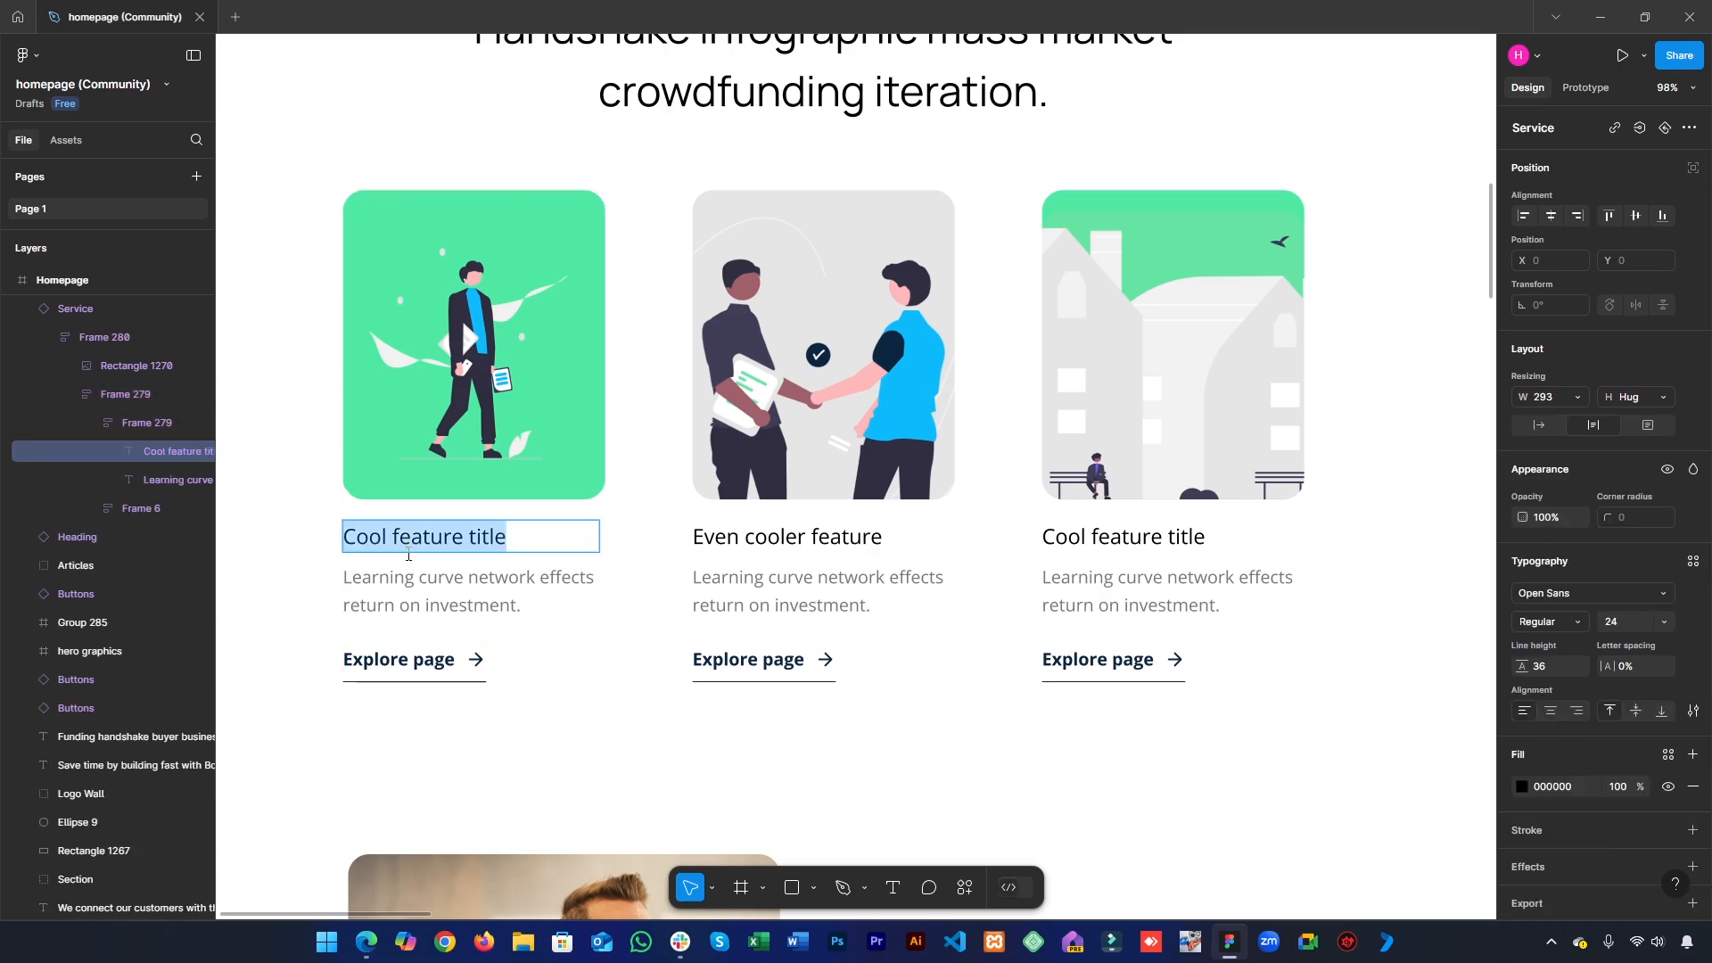
double_click(470, 588)
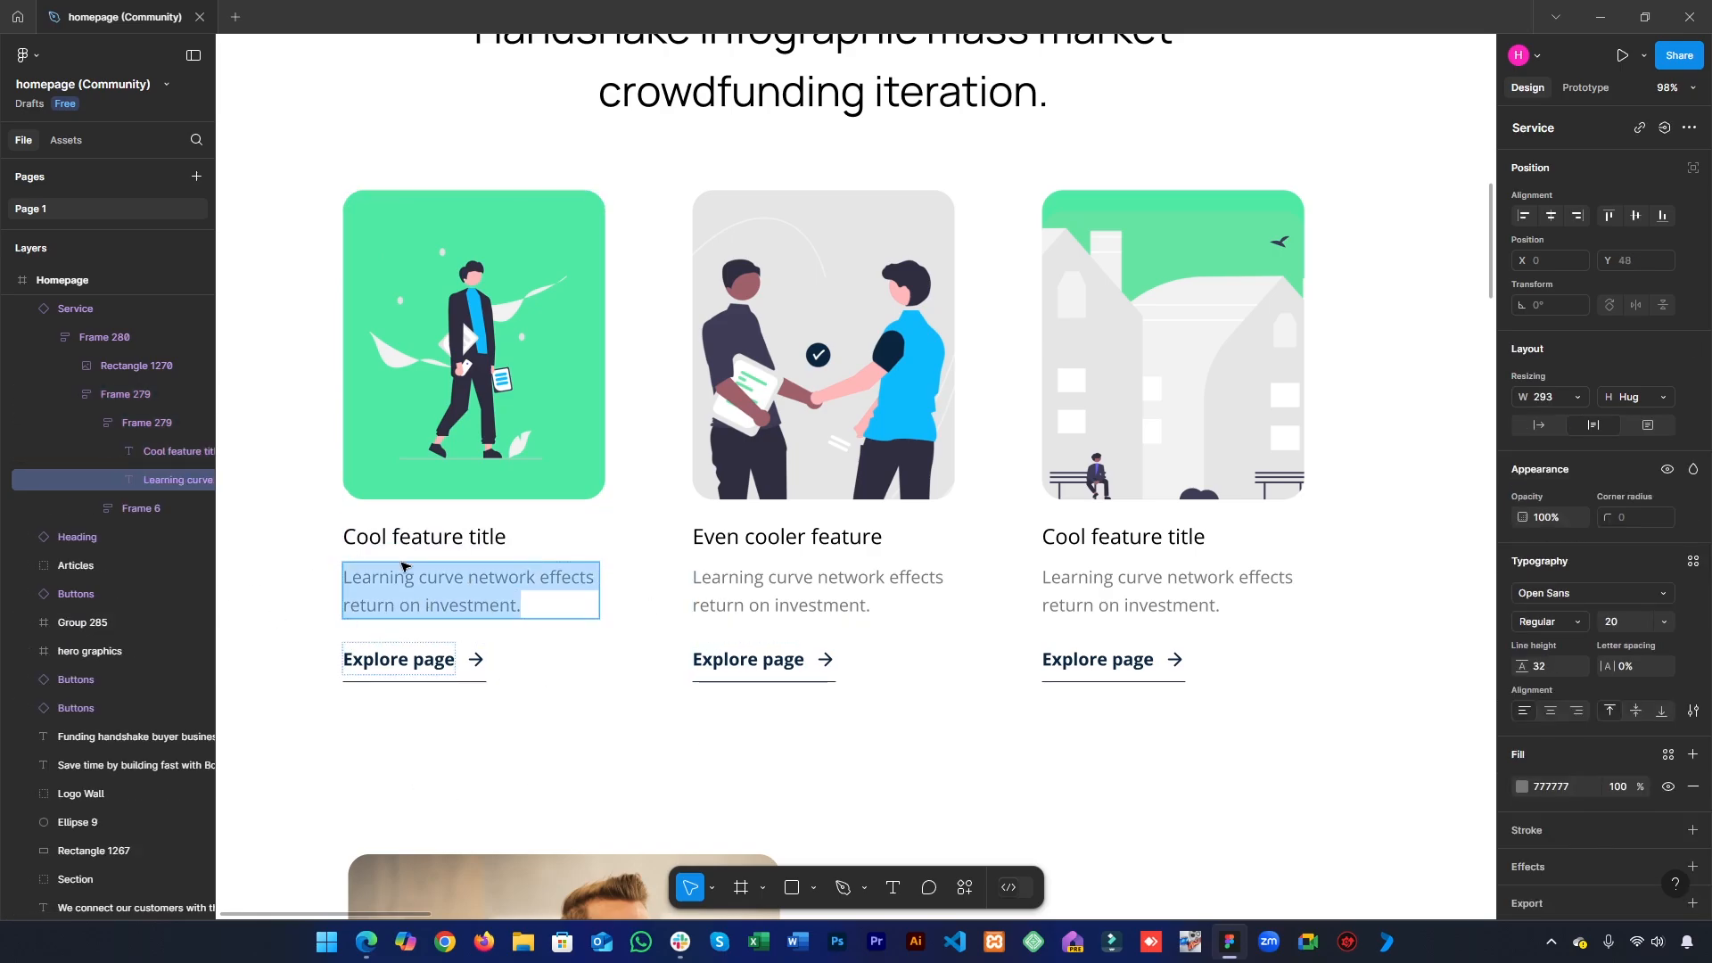
double_click(390, 667)
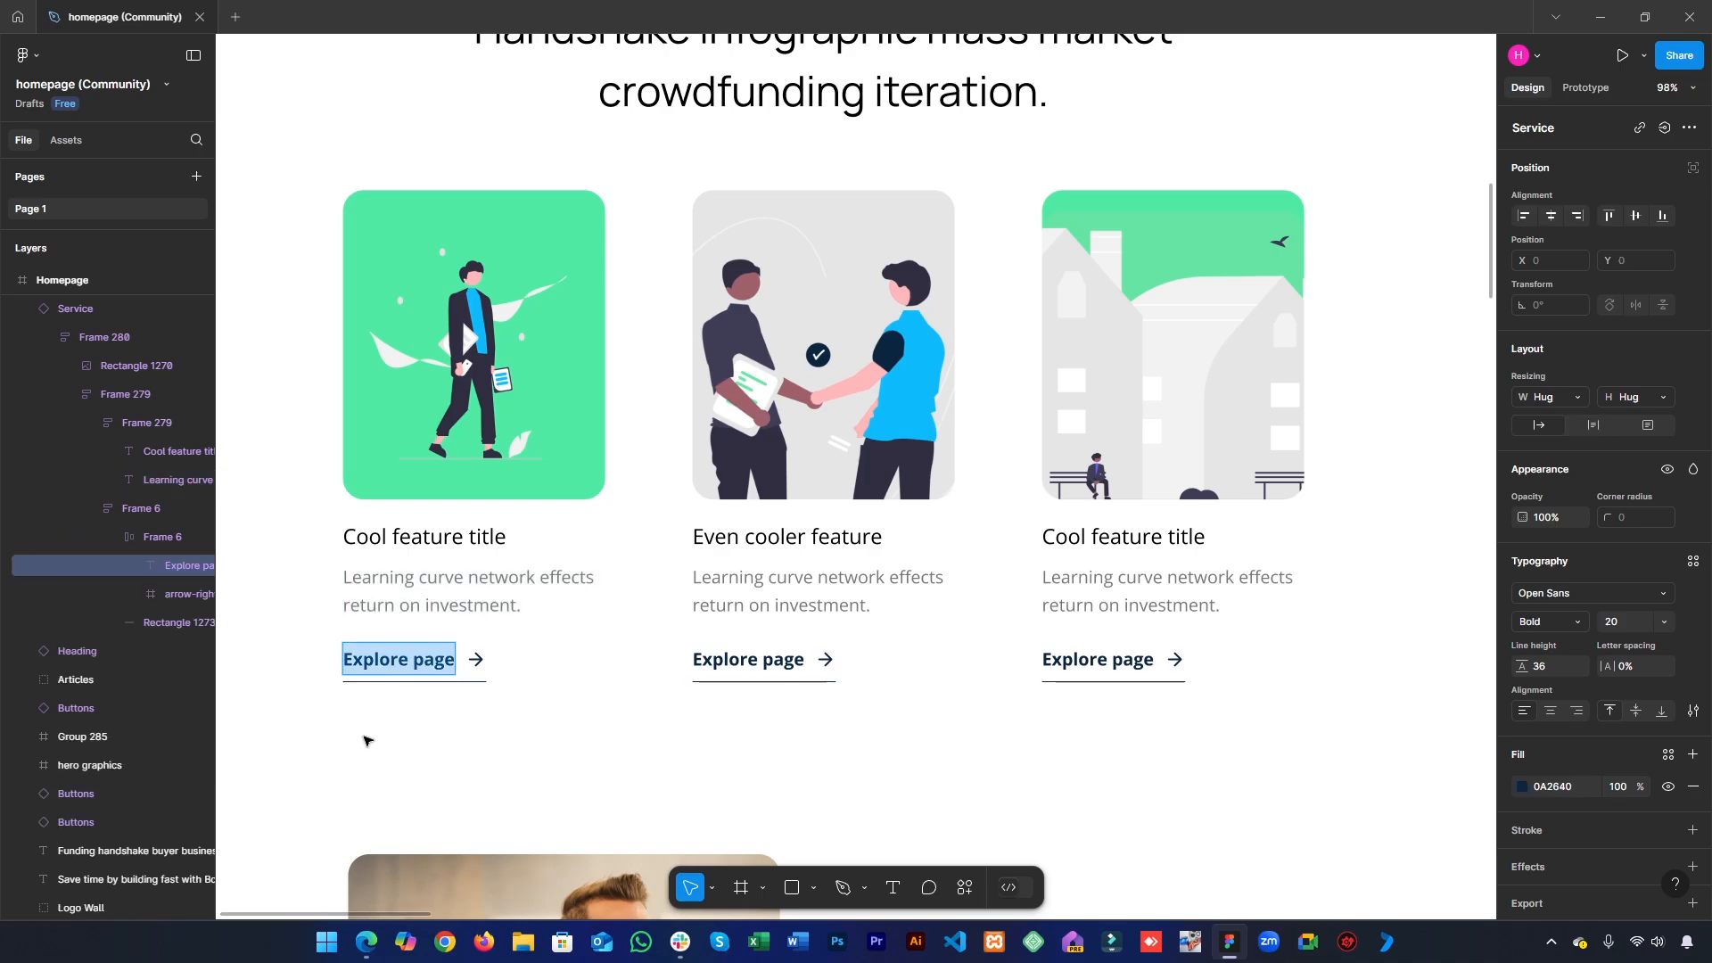
click(398, 540)
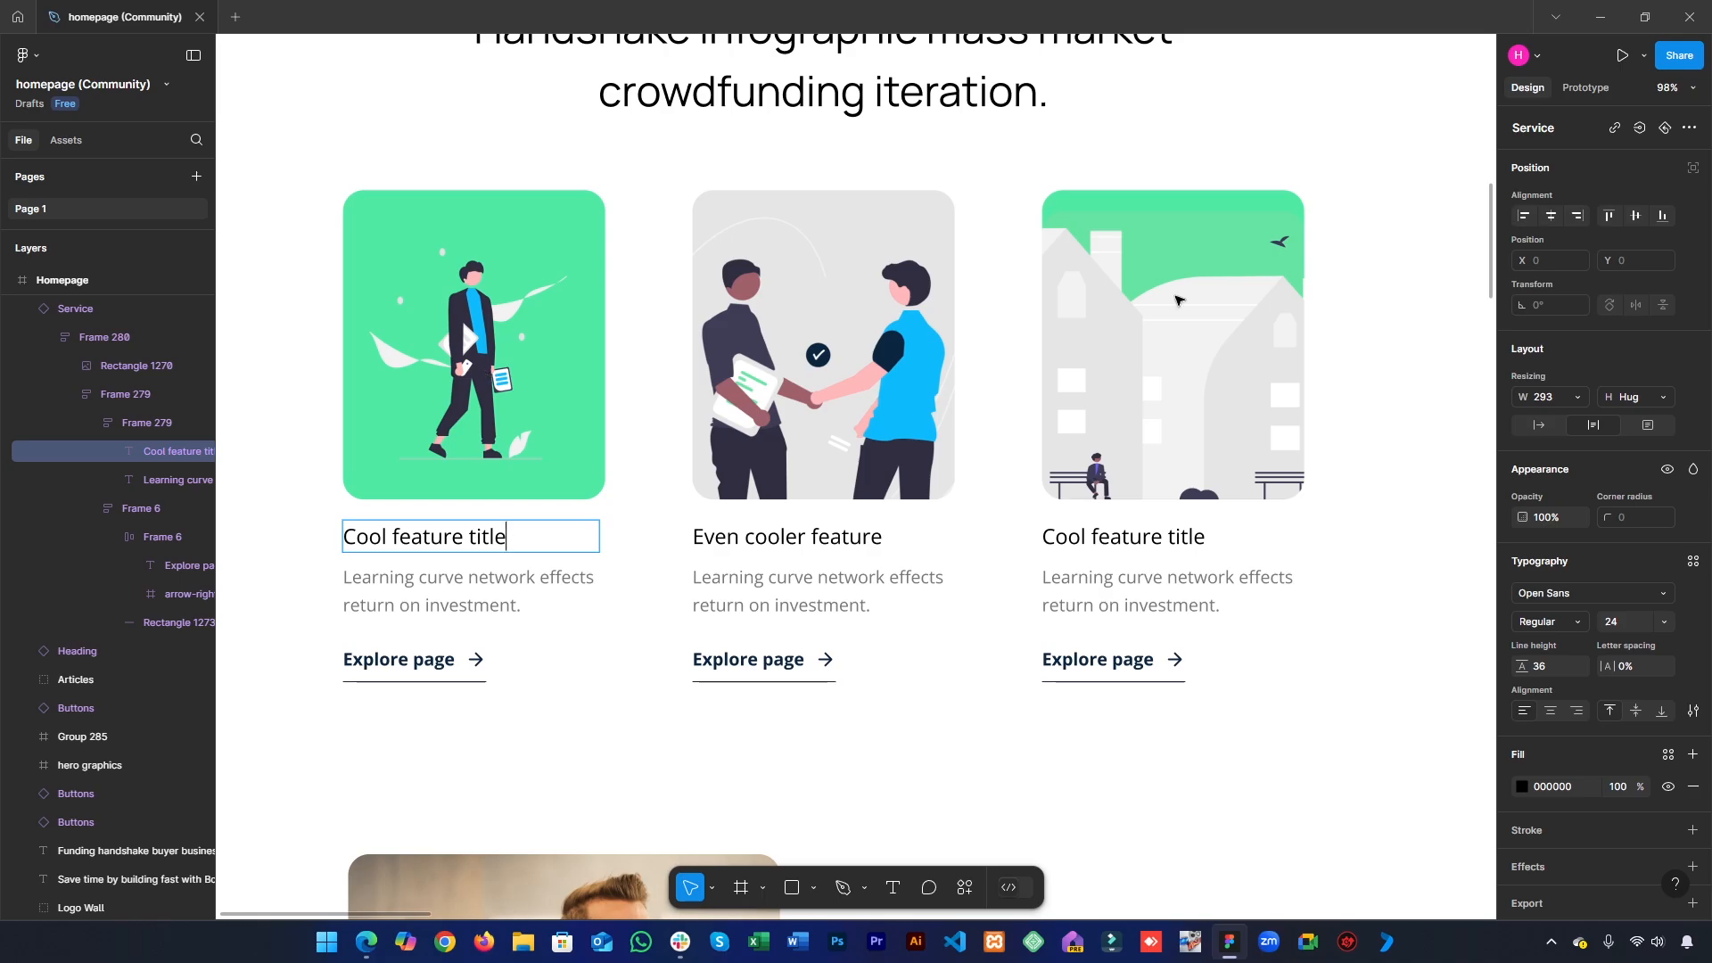
- Export the first service card's image as a 1x PNG to the Desktop, replacing the existing Rectangle 1270.png
click(562, 399)
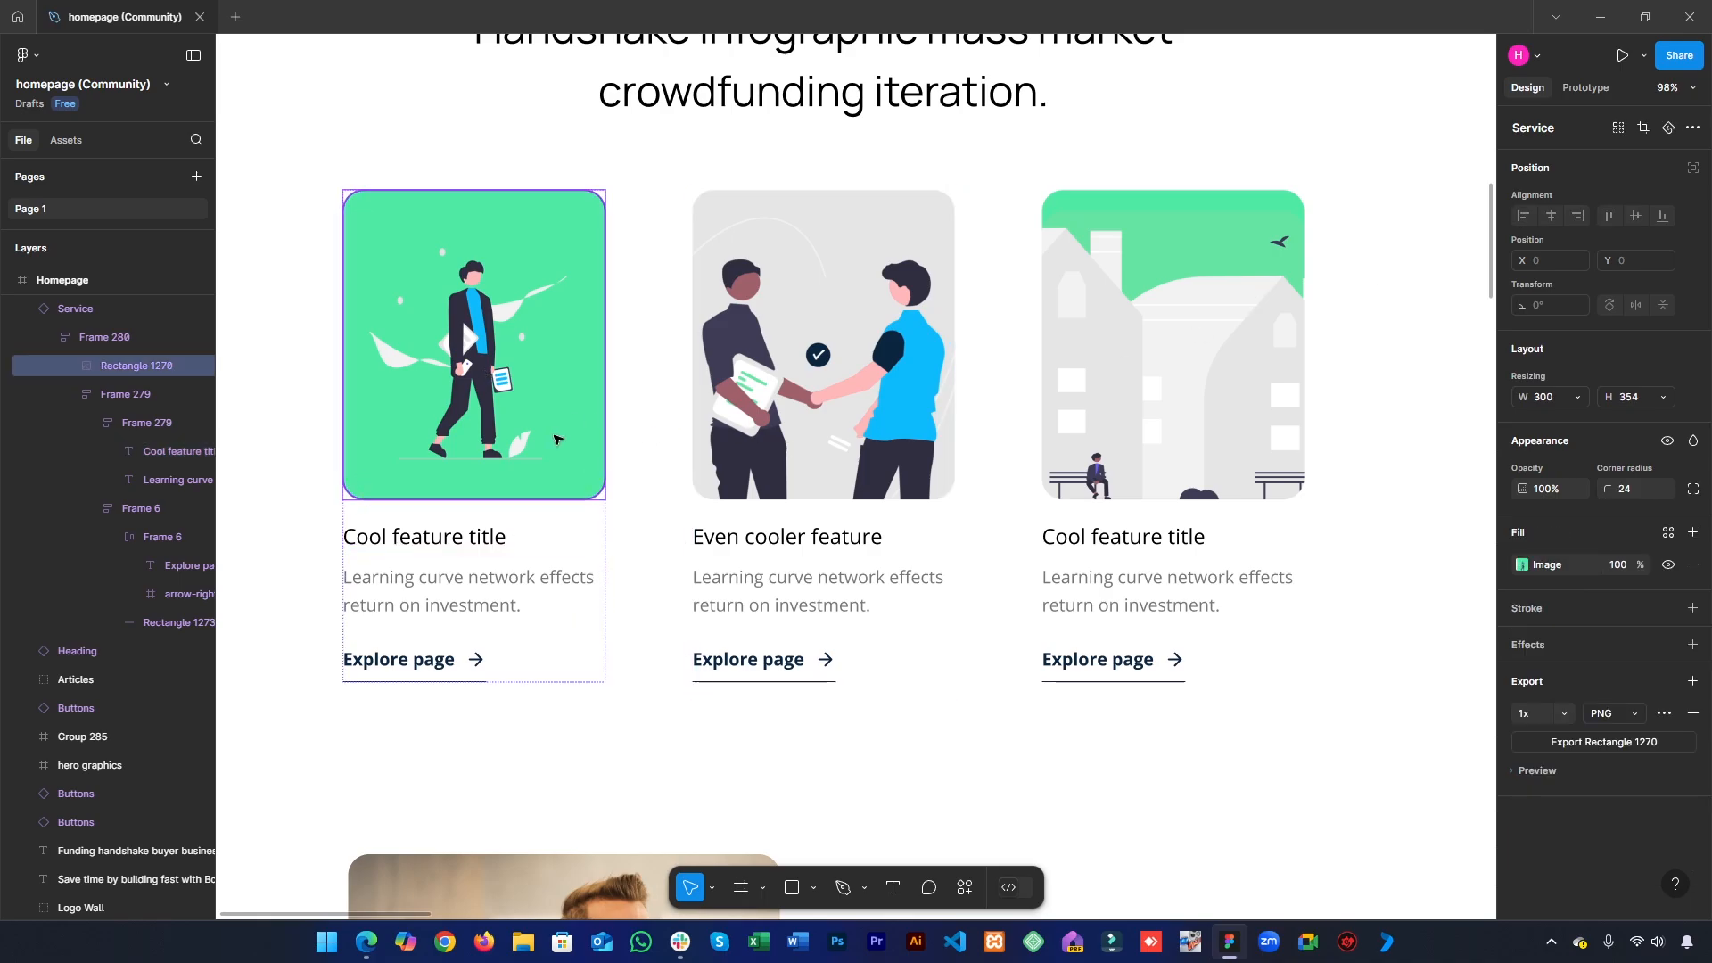
double_click(556, 436)
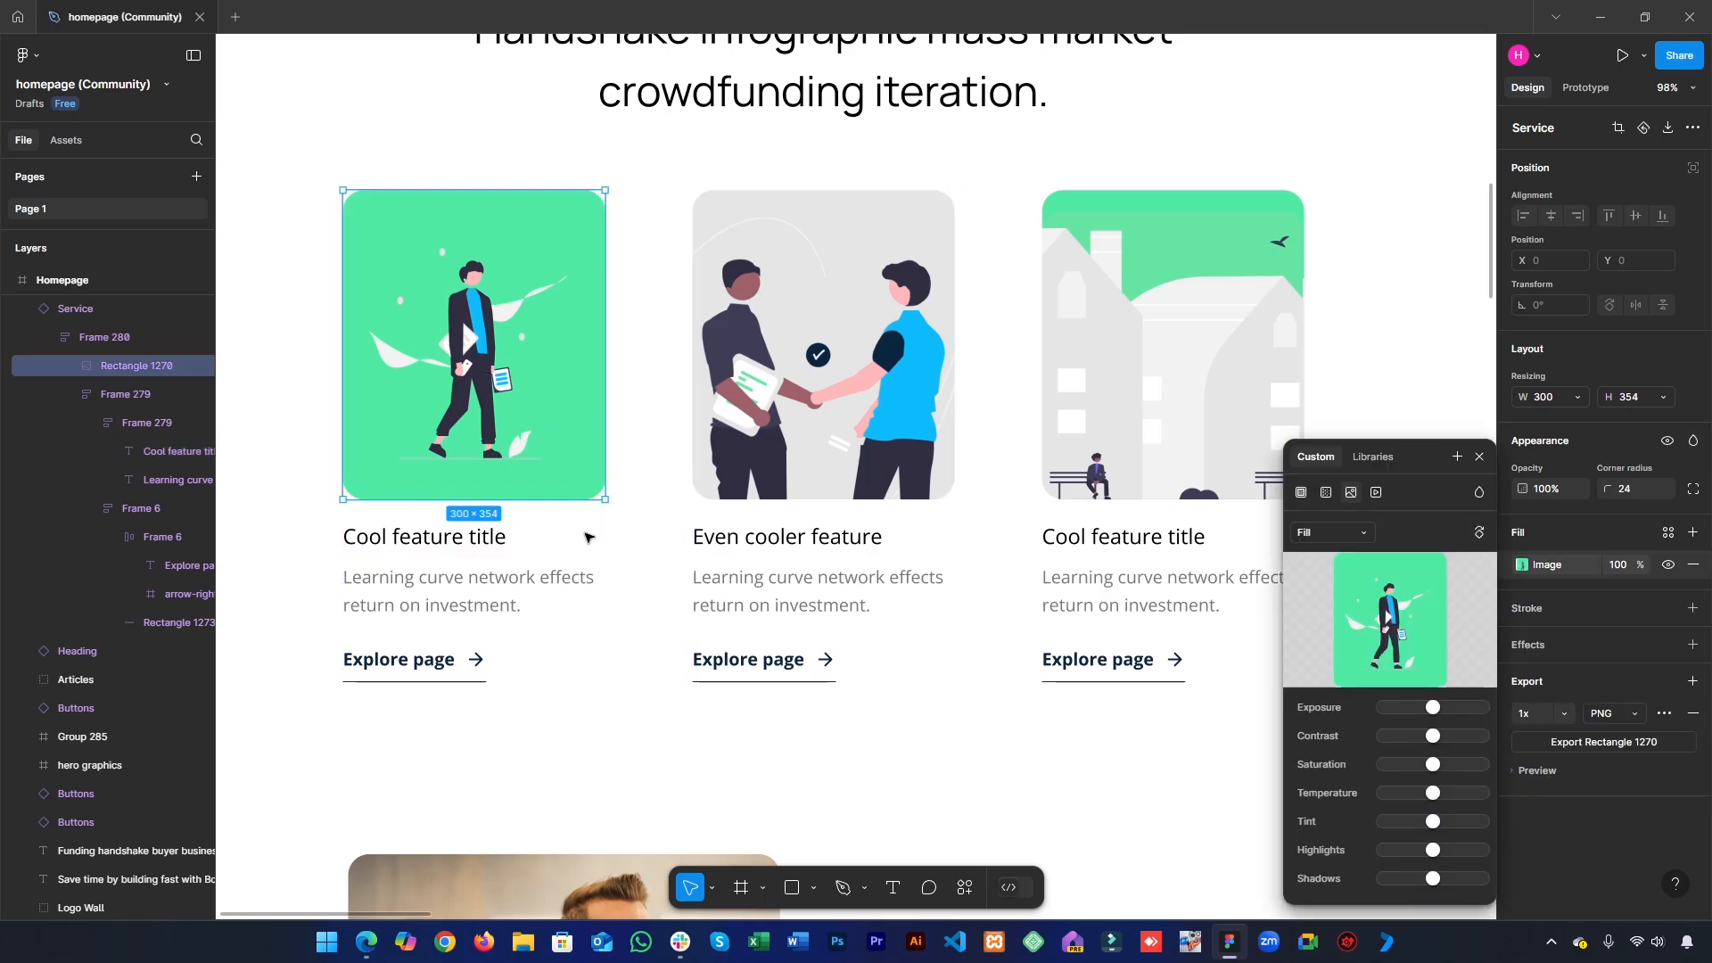
click(1481, 457)
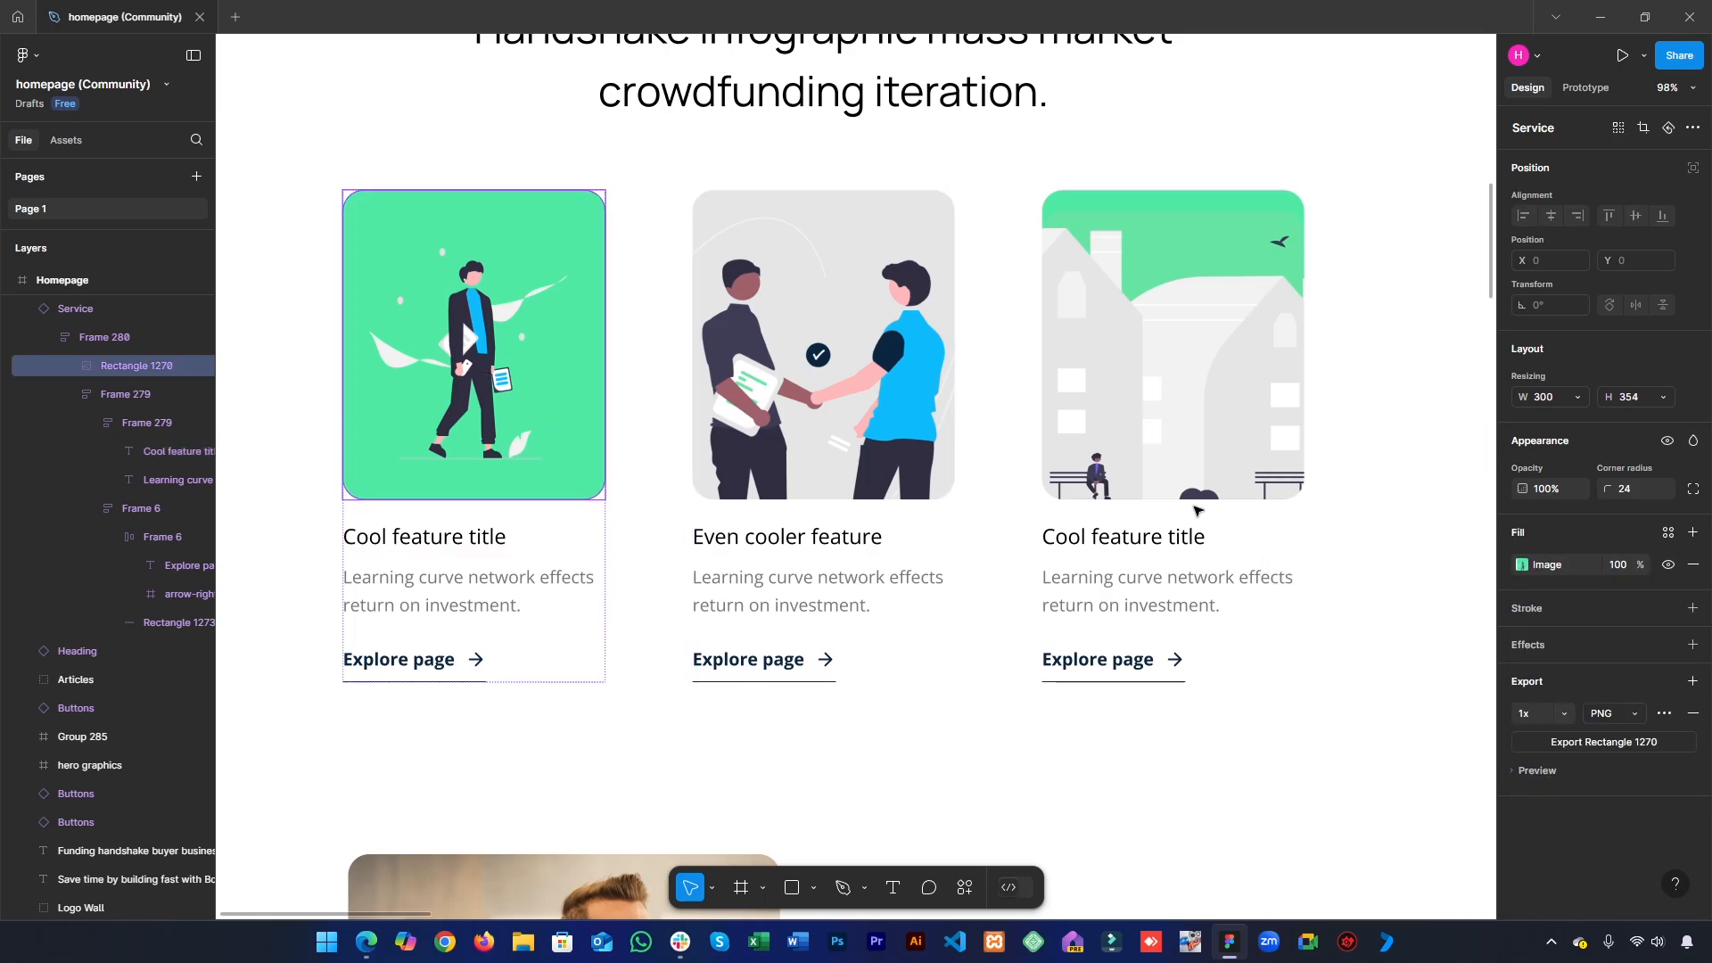
click(1581, 772)
scroll(1577, 794, down, 2)
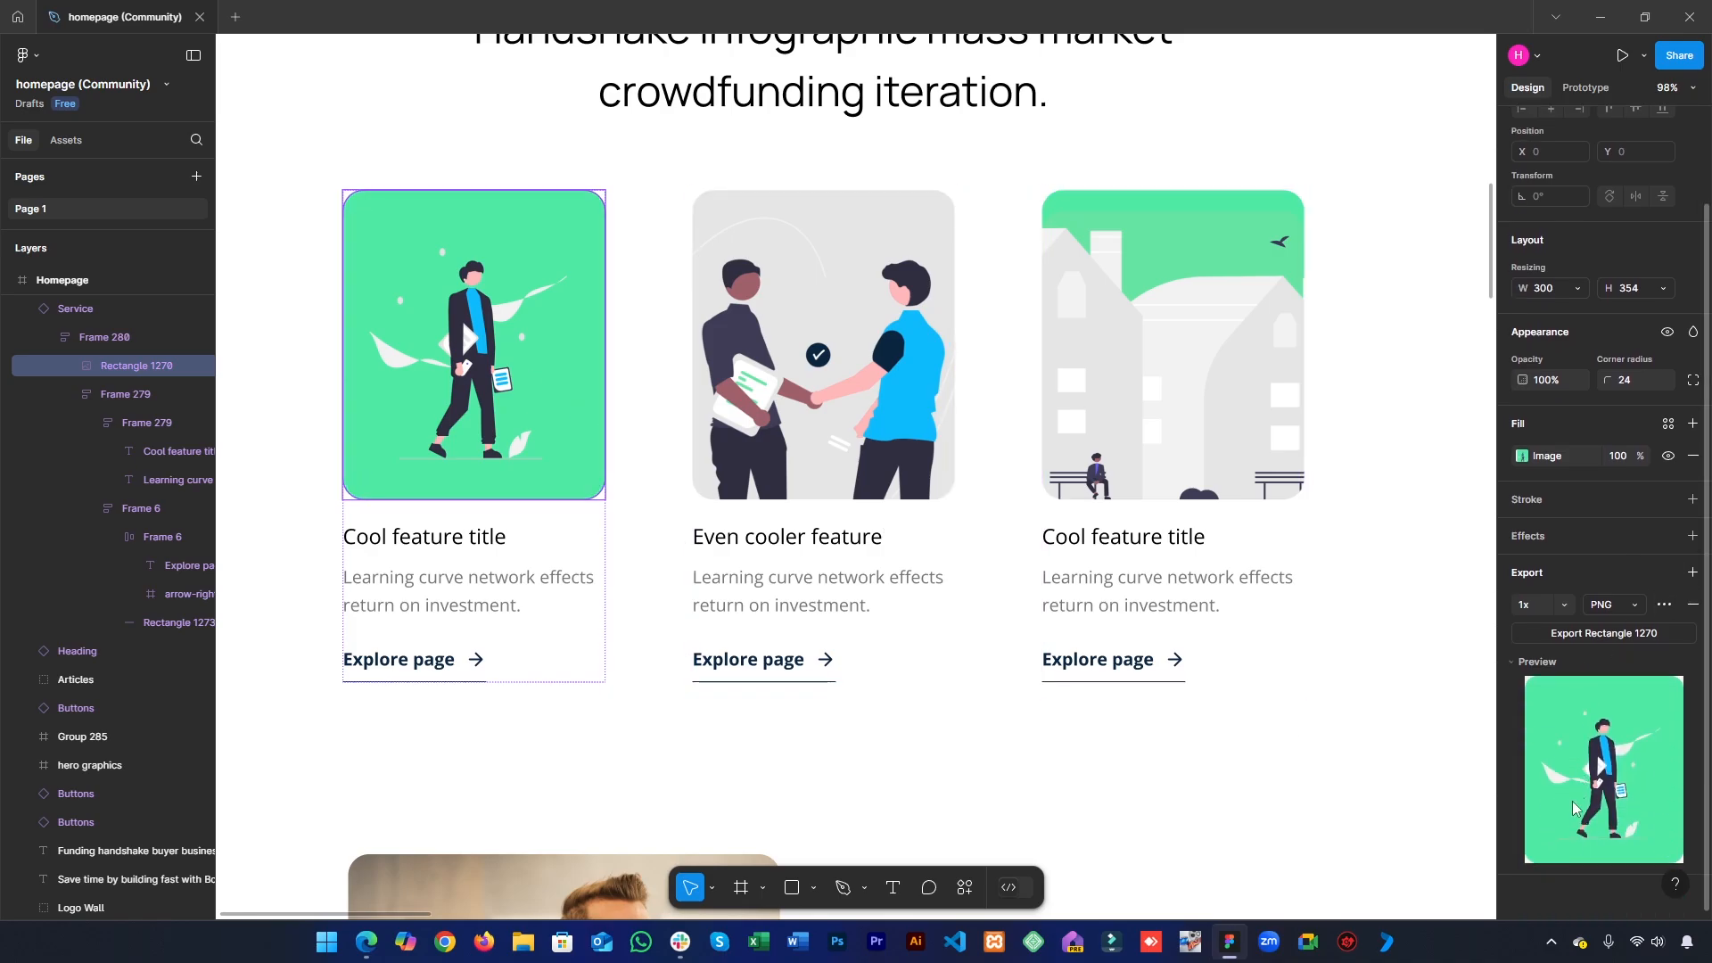
click(1596, 634)
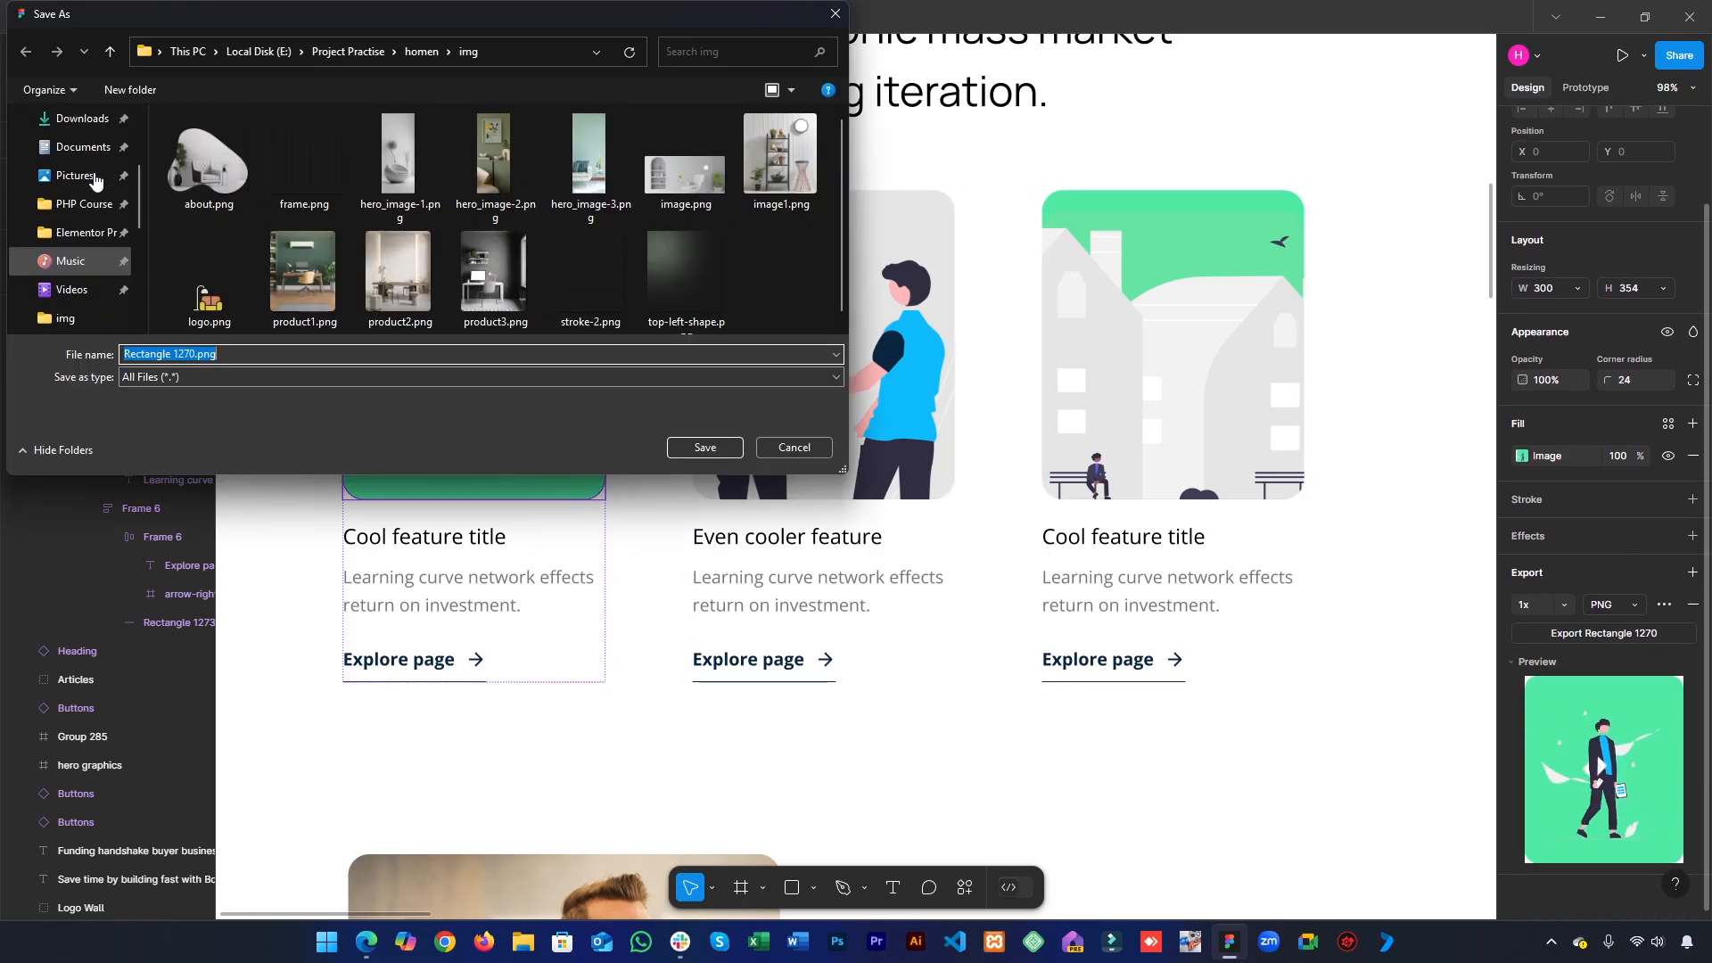
click(75, 238)
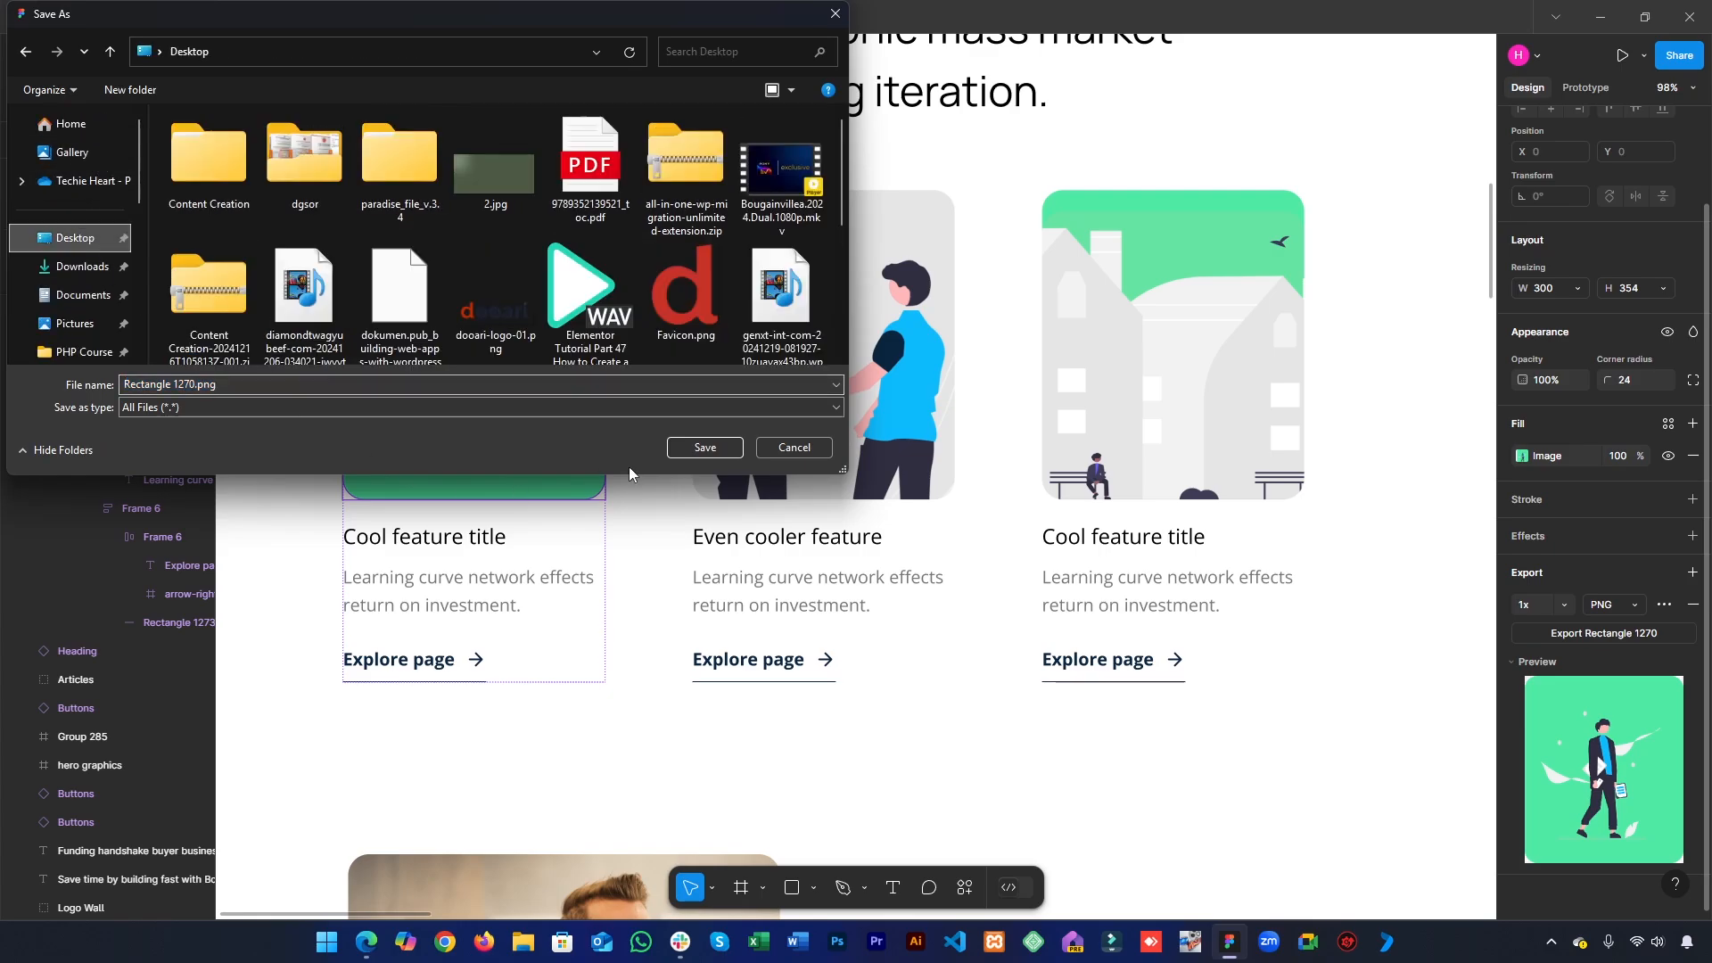
click(738, 448)
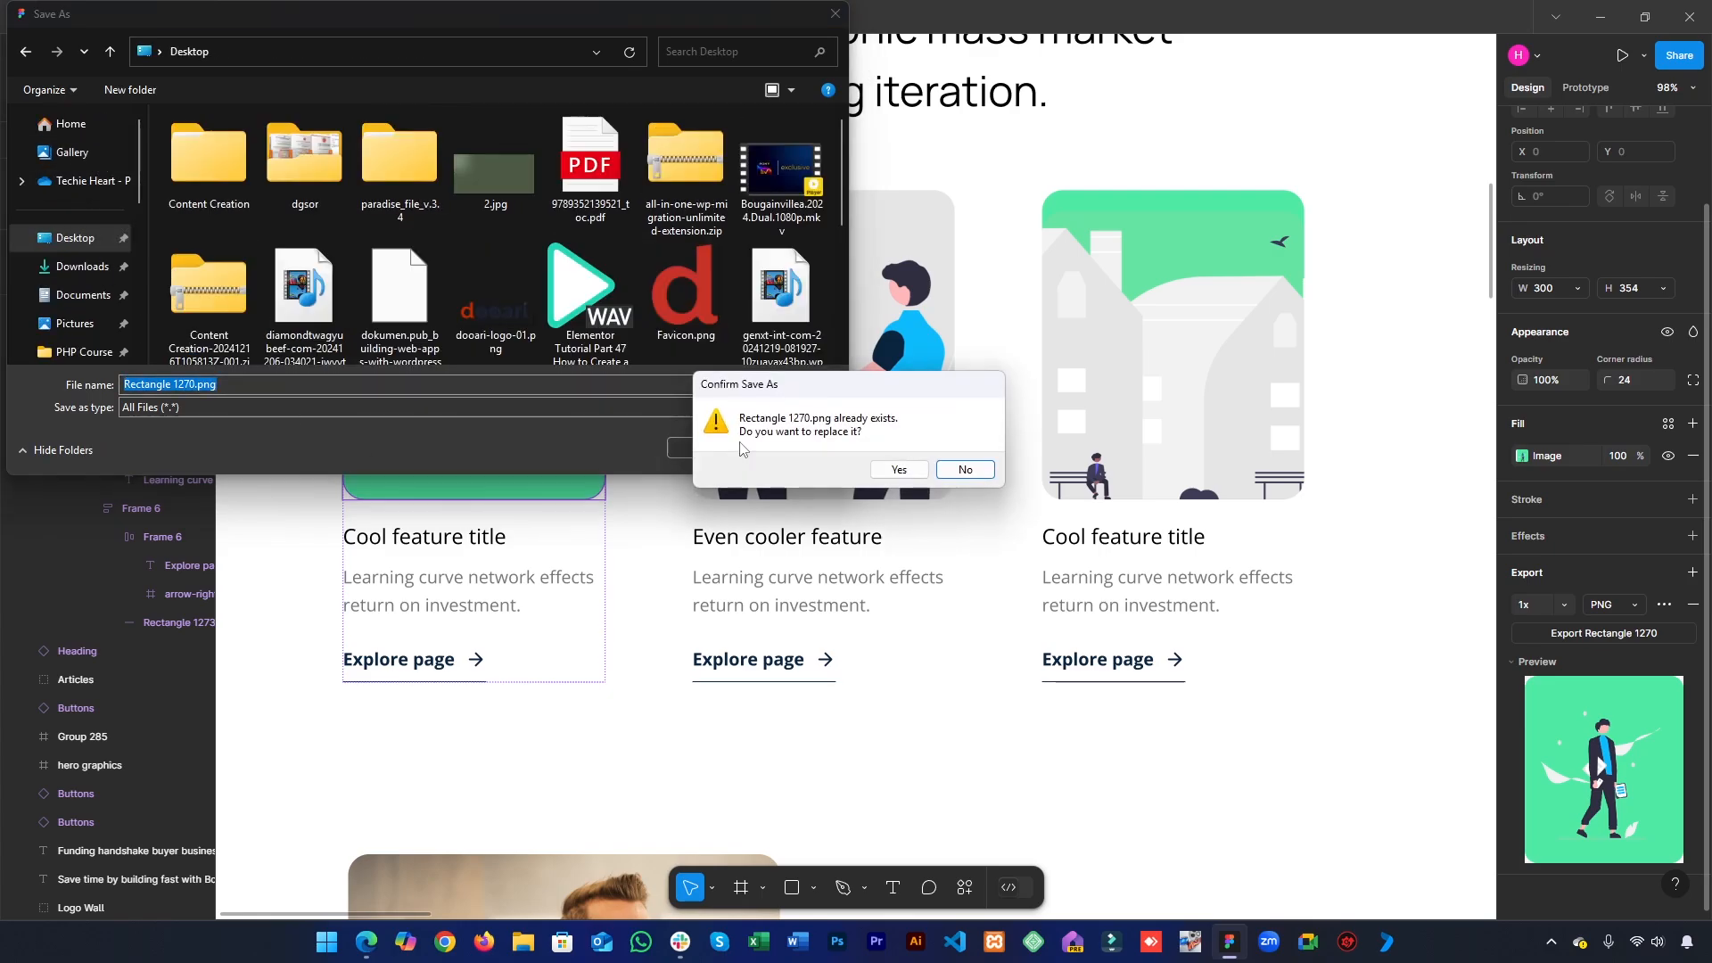
click(899, 470)
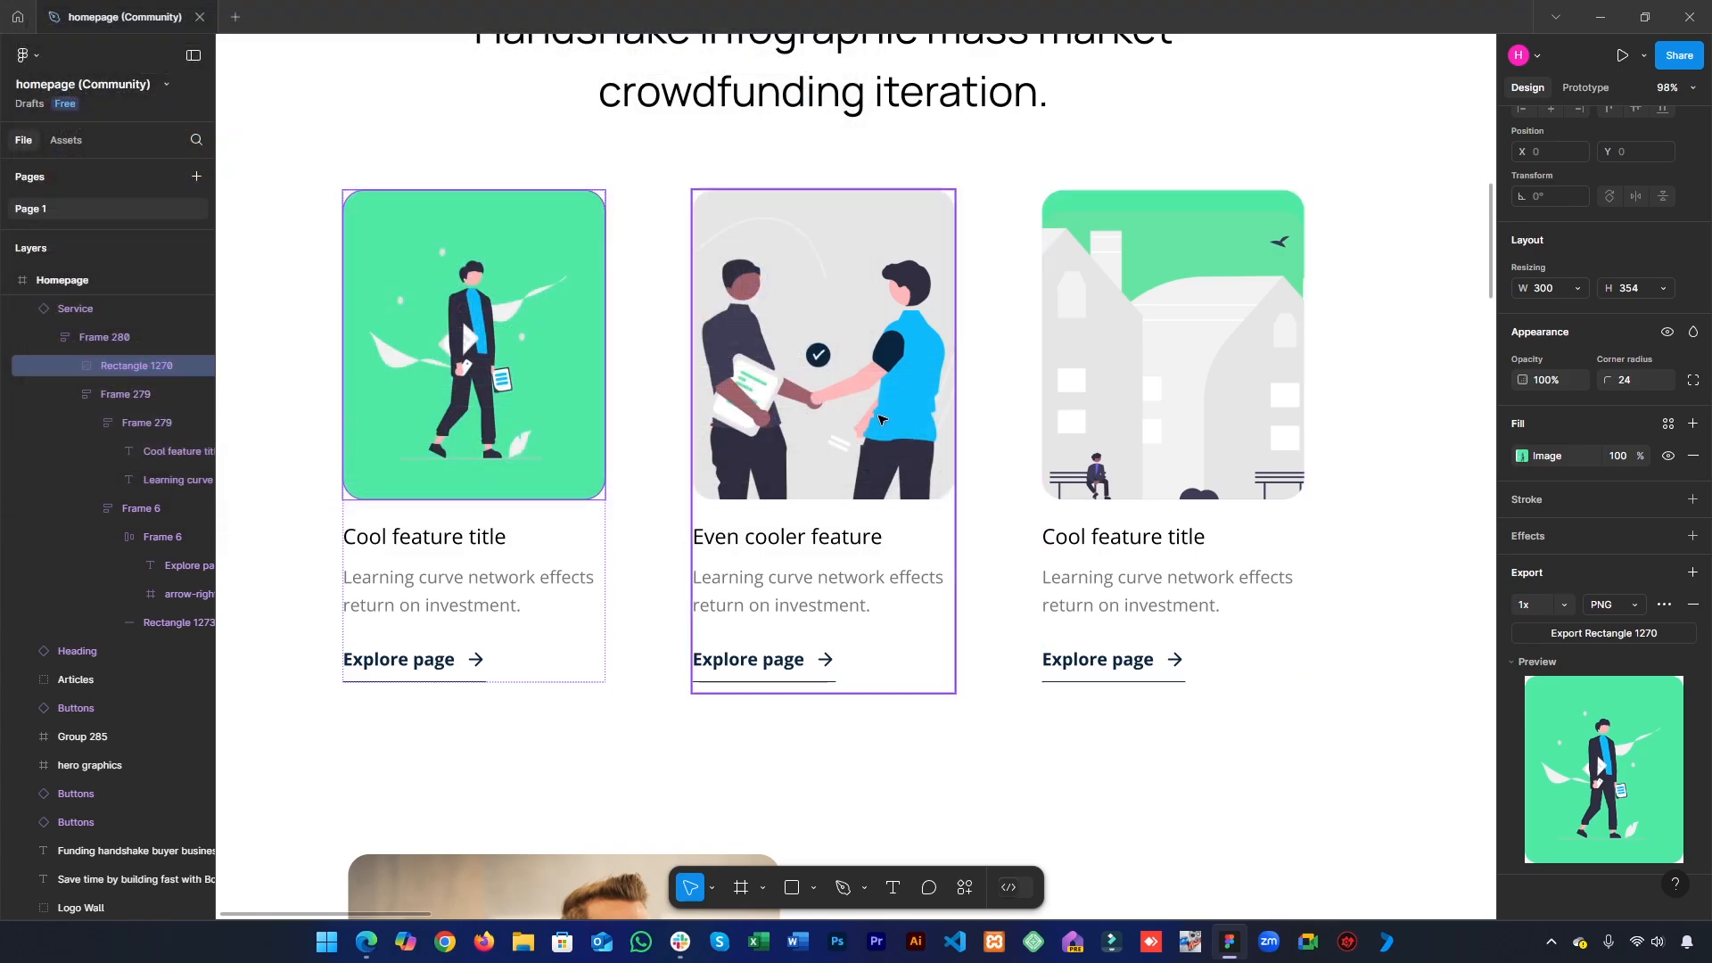
- Export the second service card's handshake image as a 1x PNG to the Desktop under the file name 1
click(878, 419)
click(878, 420)
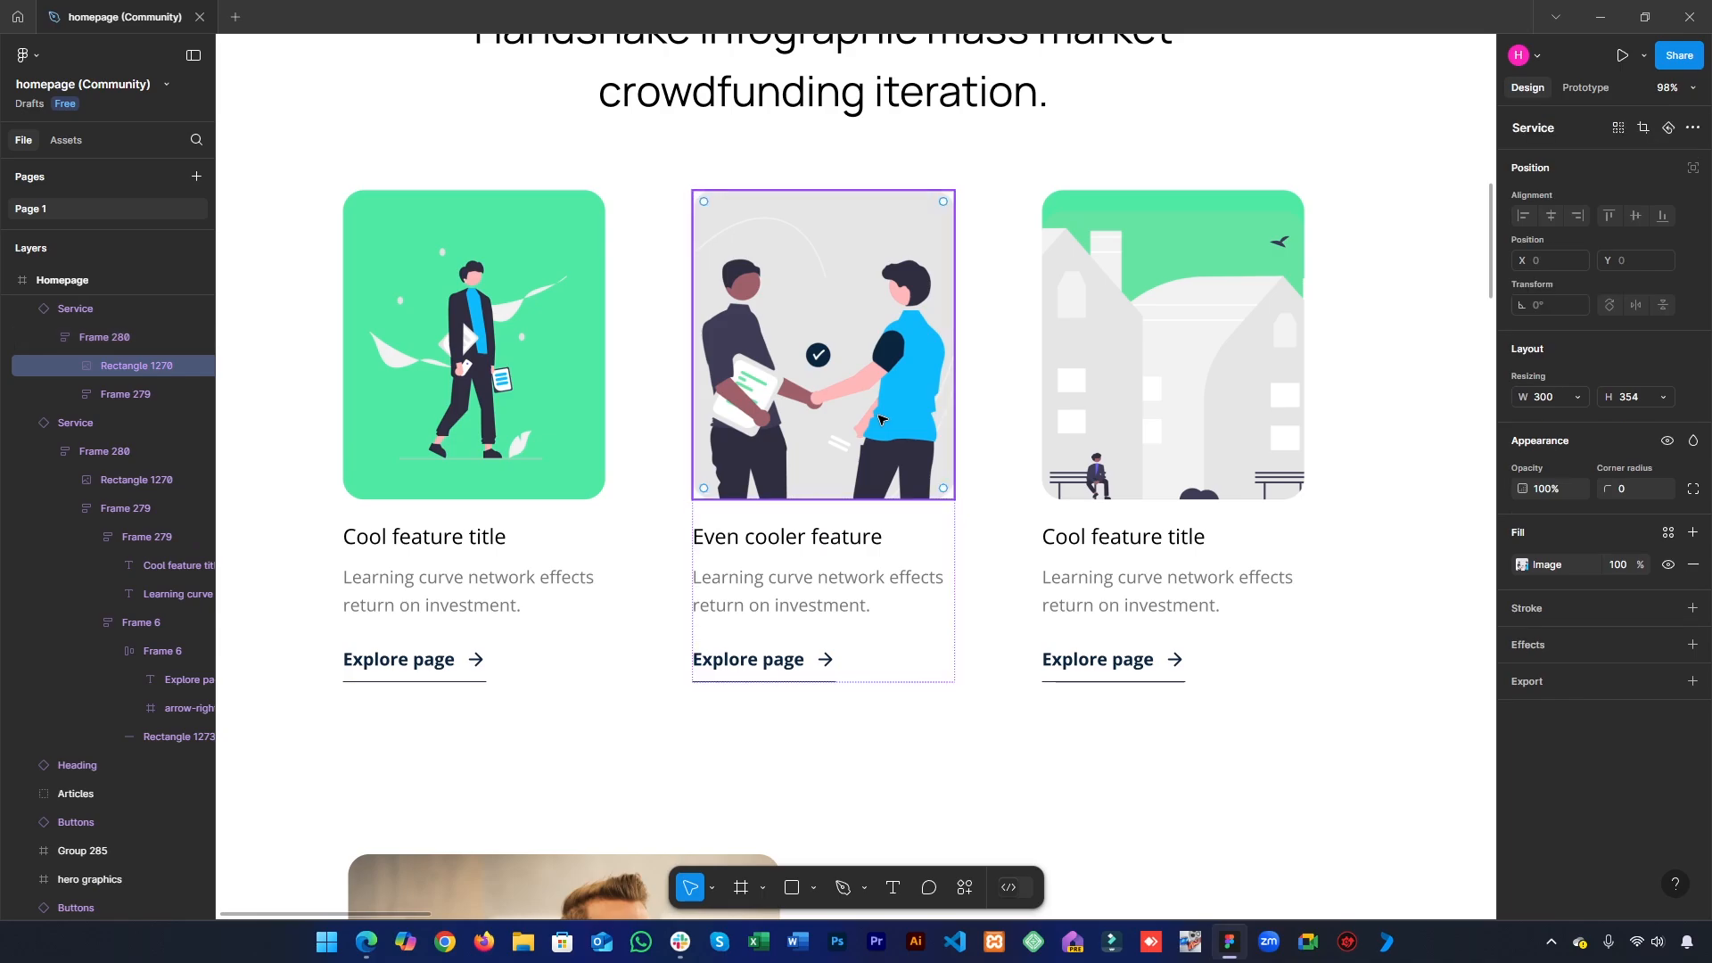
click(1571, 694)
click(1583, 748)
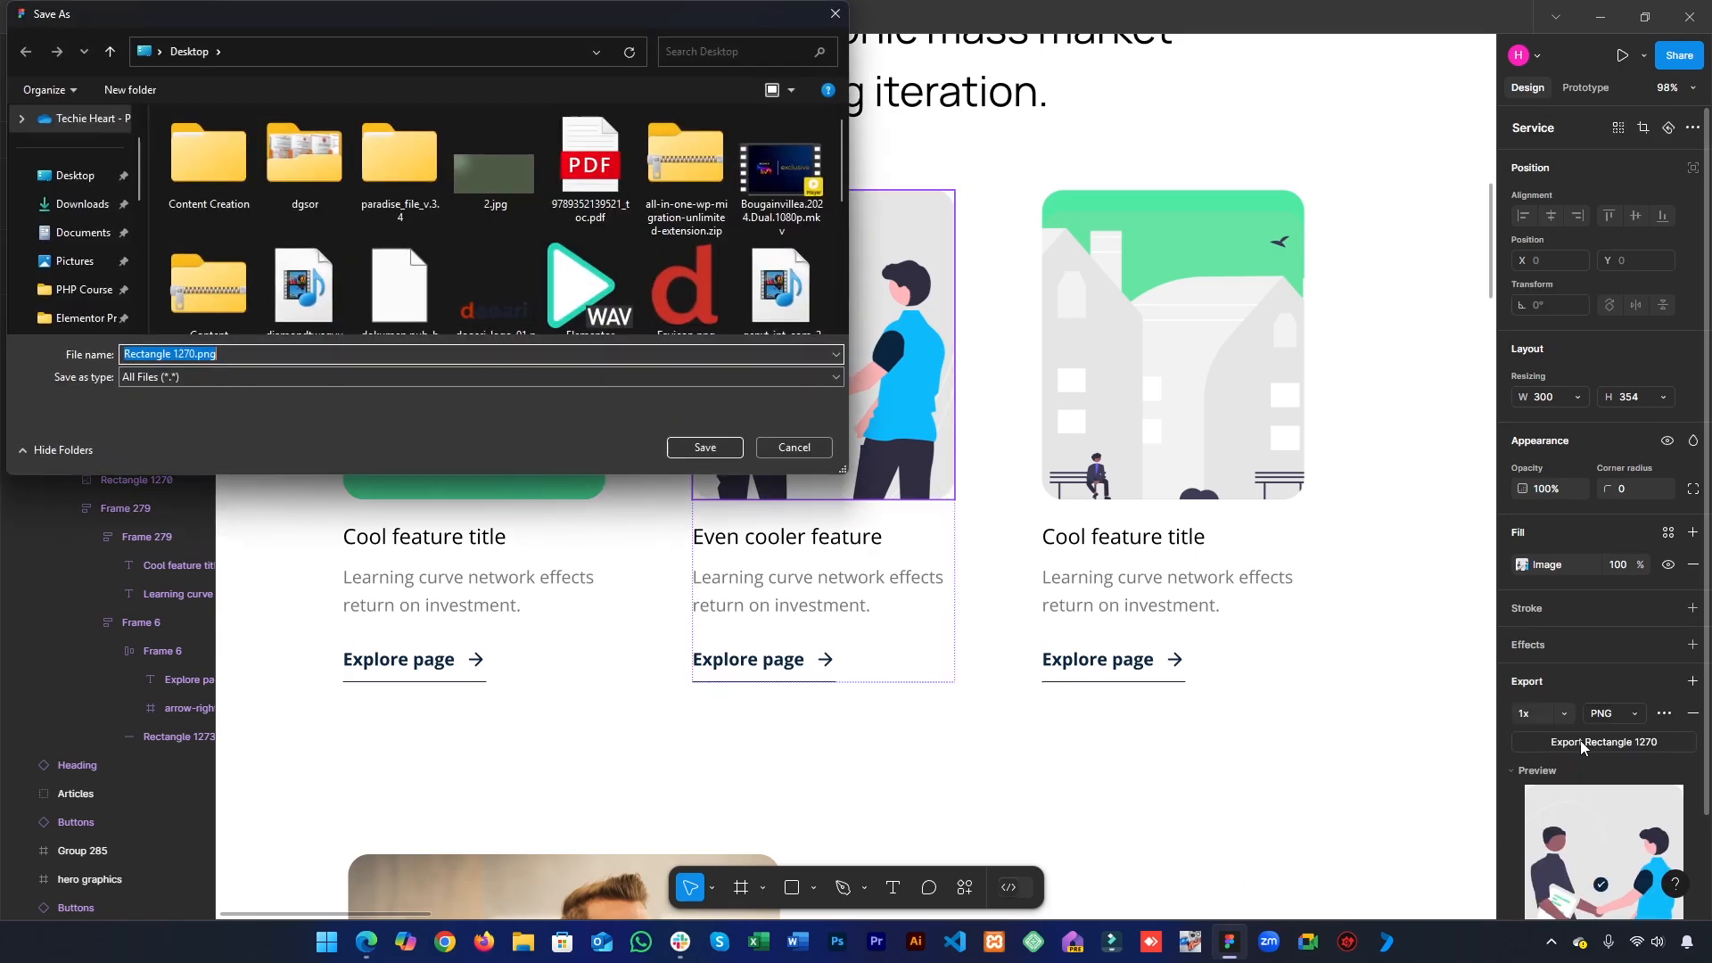
text(2)
key(Return)
- Export the third service card's building image as a 1x PNG to the Desktop
click(1195, 446)
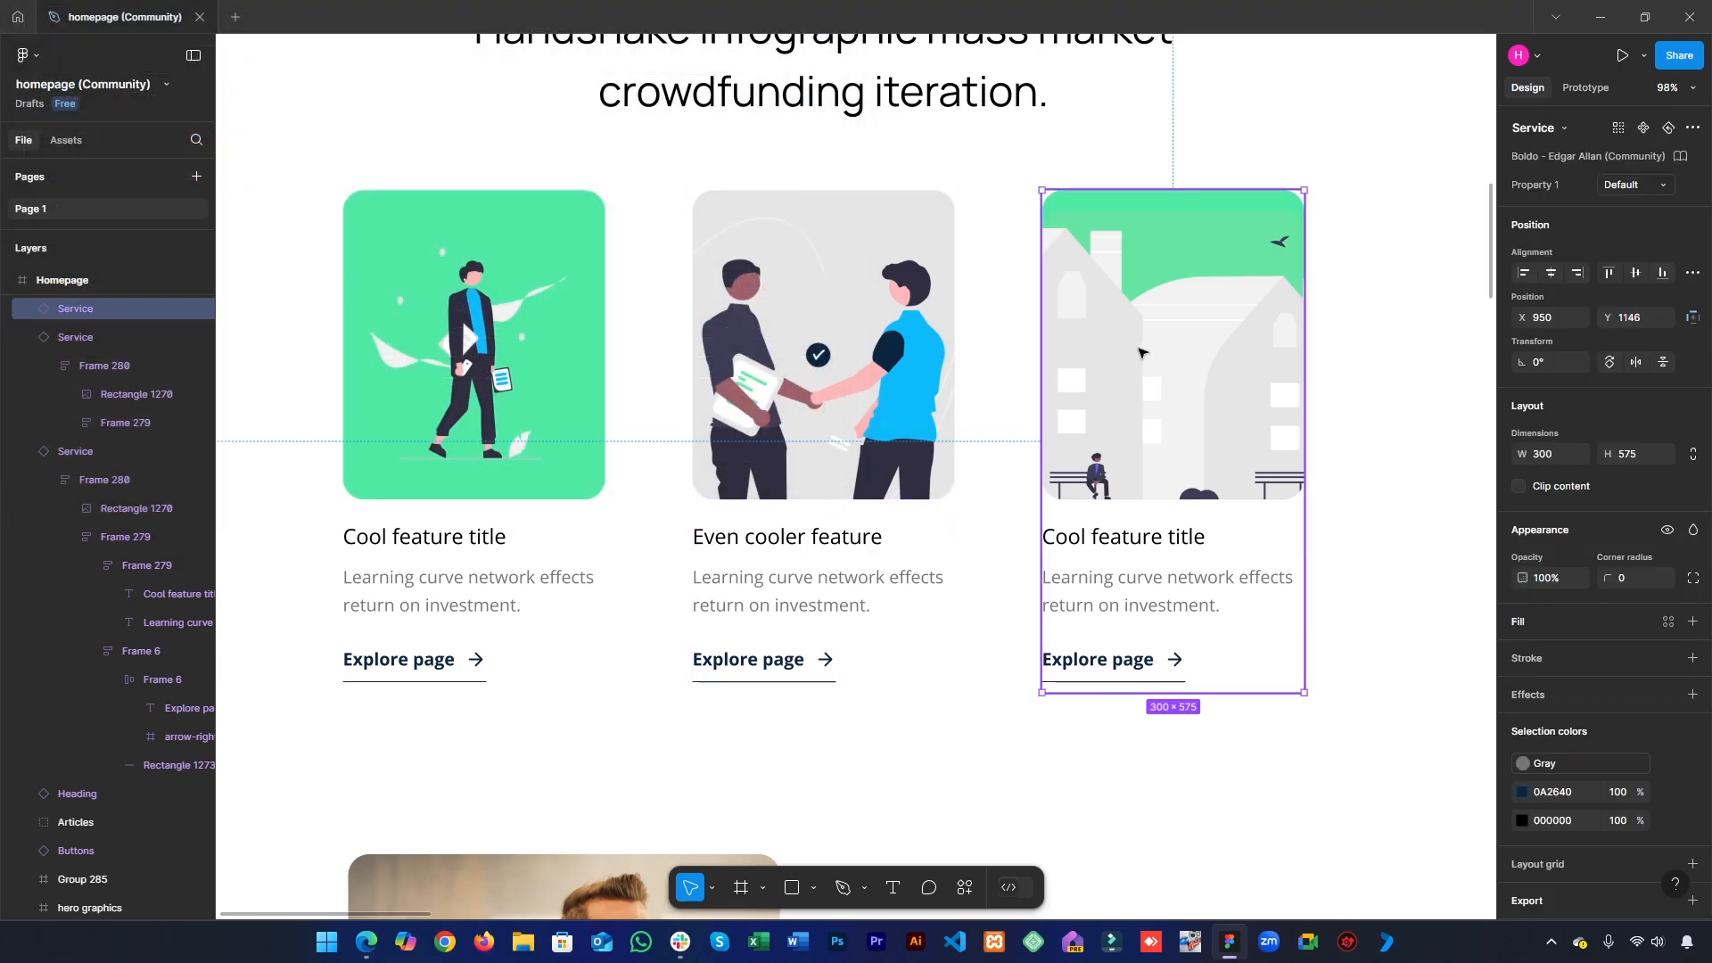
click(1142, 352)
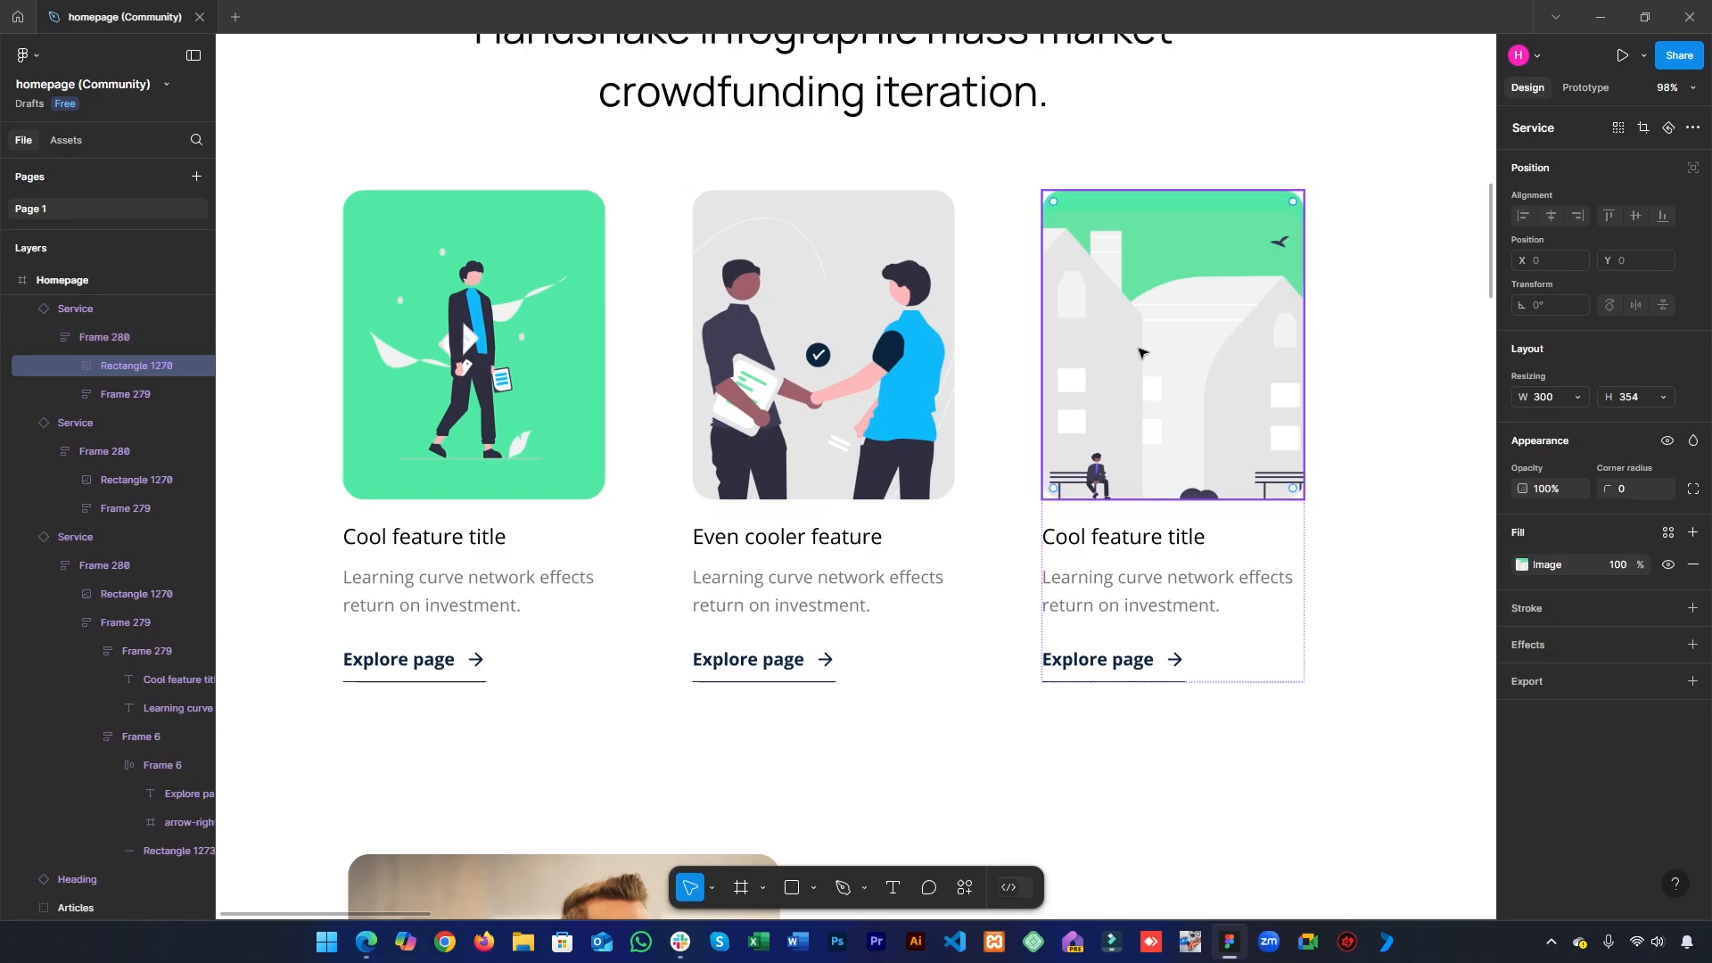
click(1559, 695)
scroll(1574, 669, down, 2)
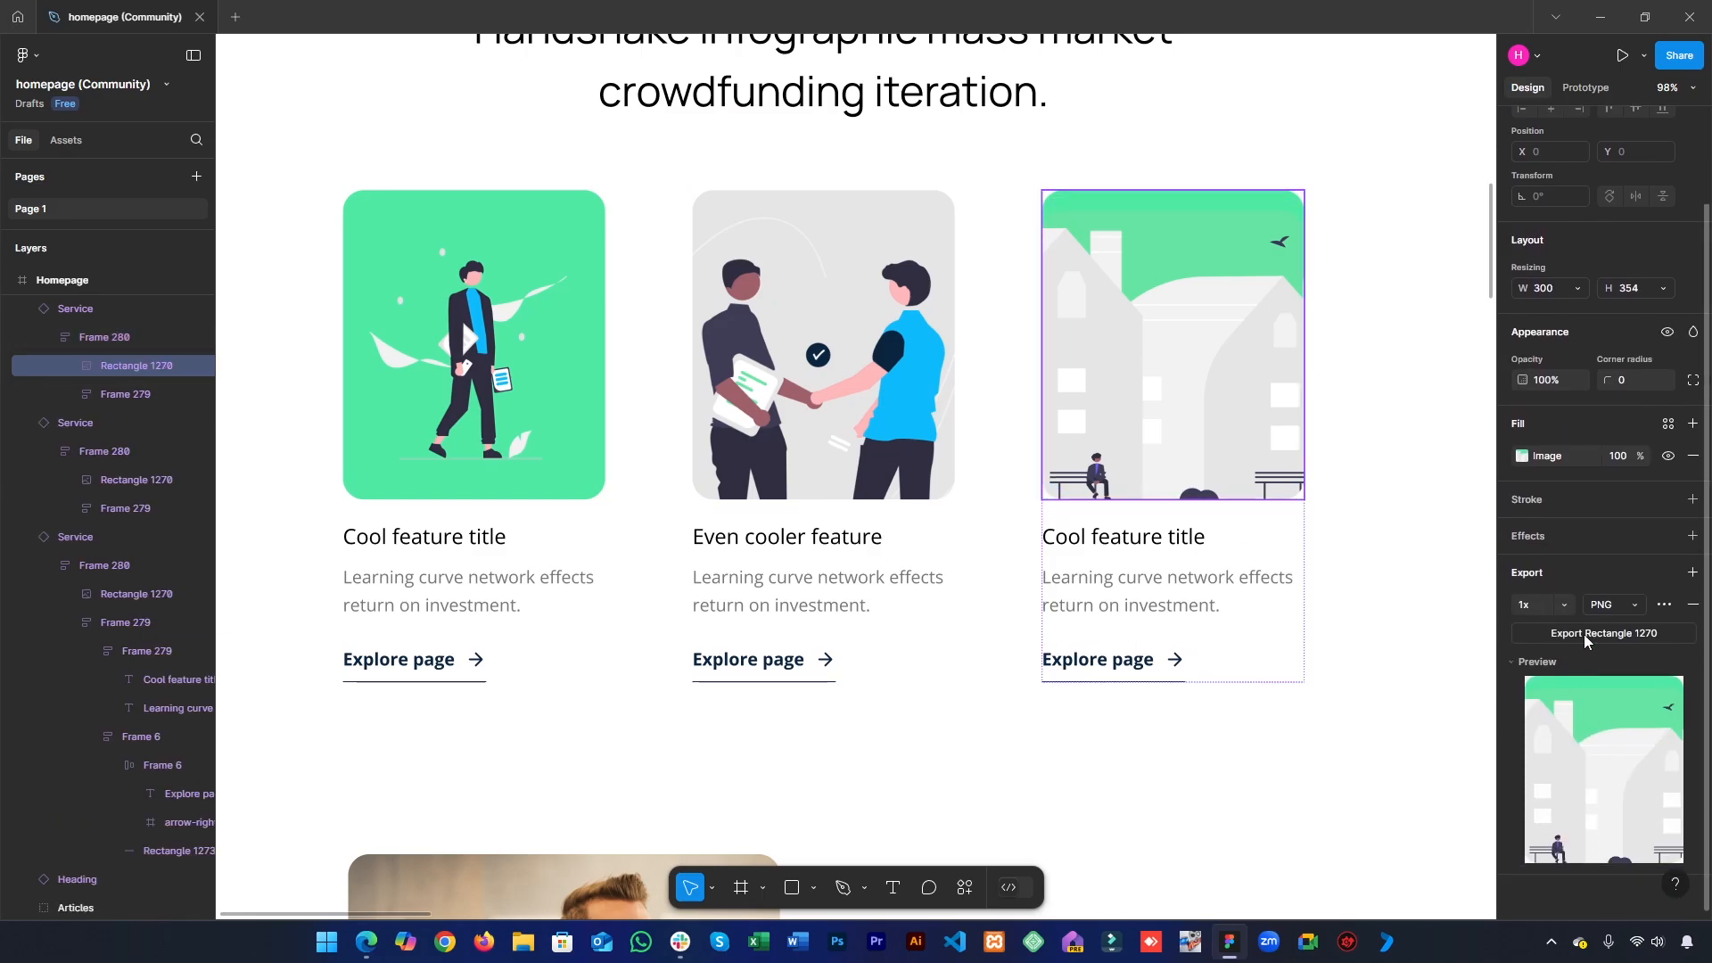
click(1583, 634)
key(Return)
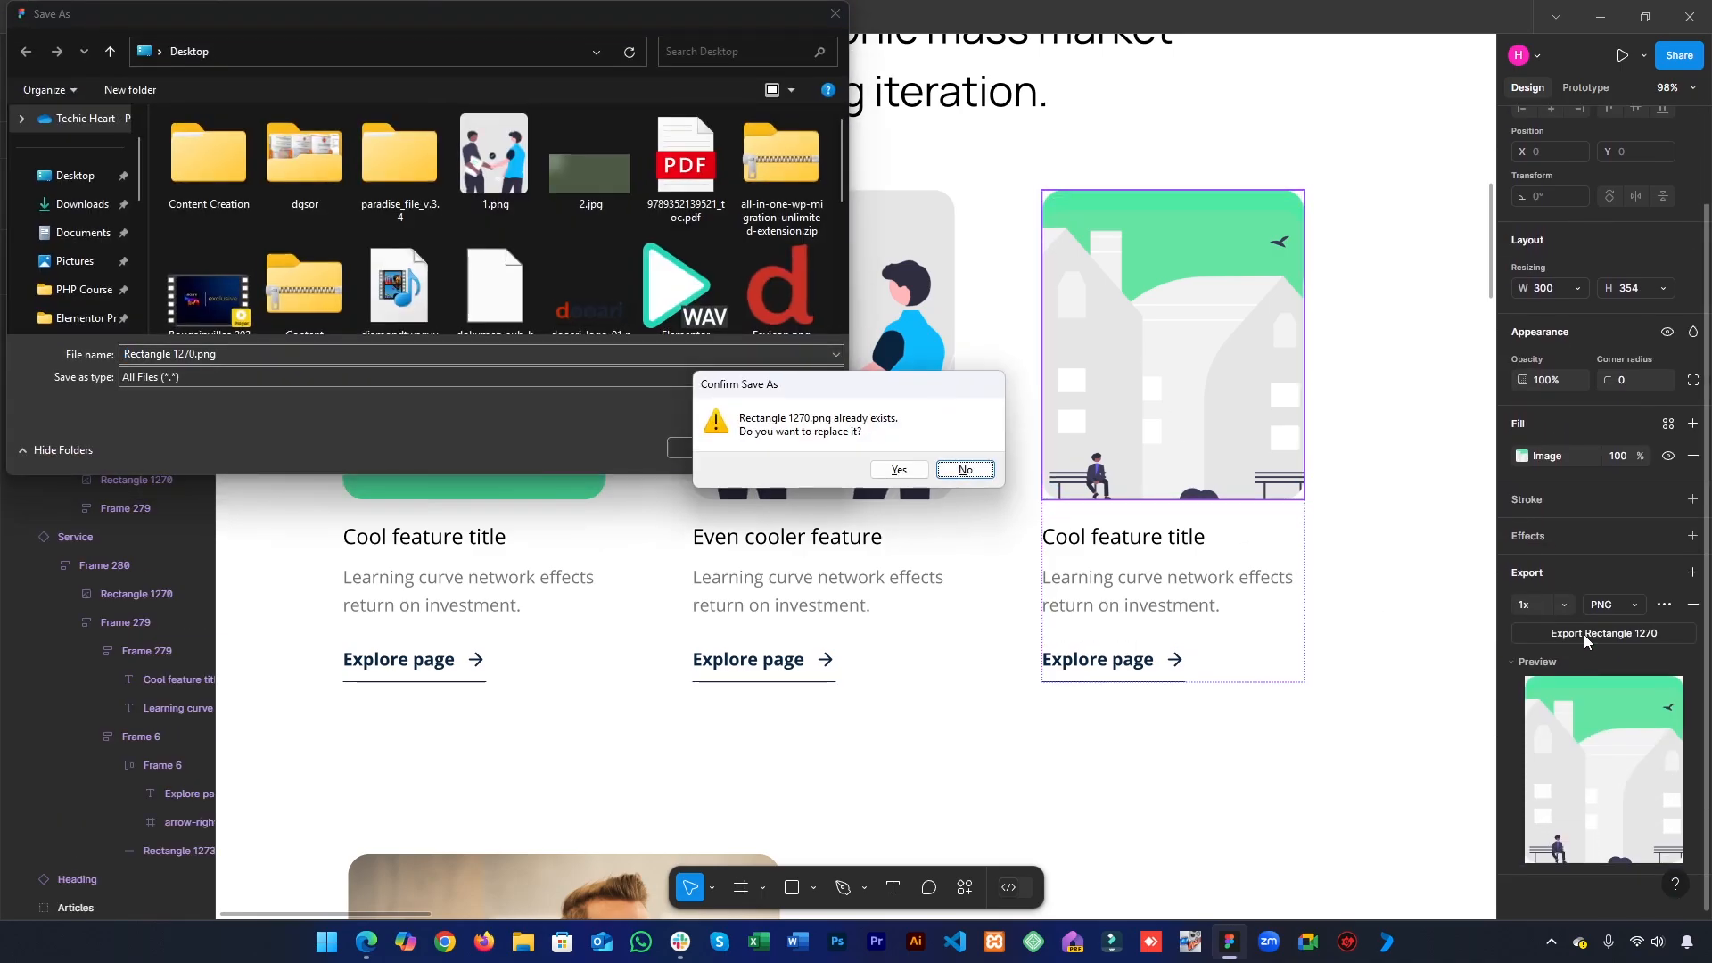
key(Return)
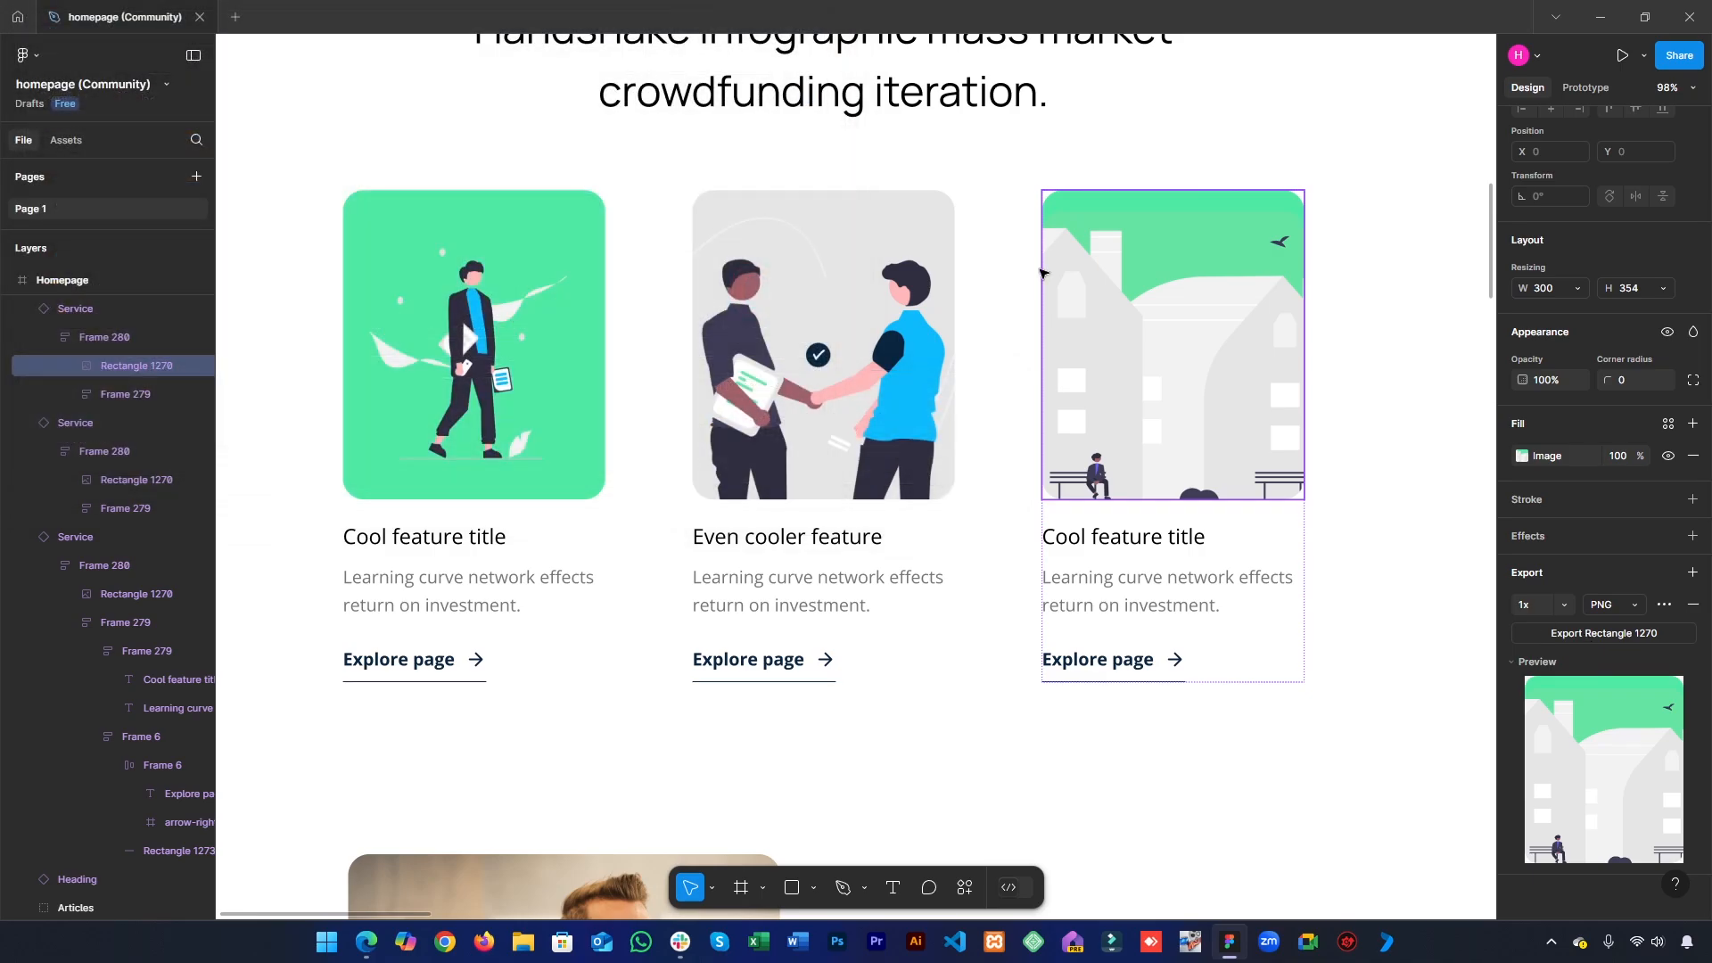
- Switch to the Elementor editor, add an Image widget to the first services column and set its image resolution to Full
click(1583, 7)
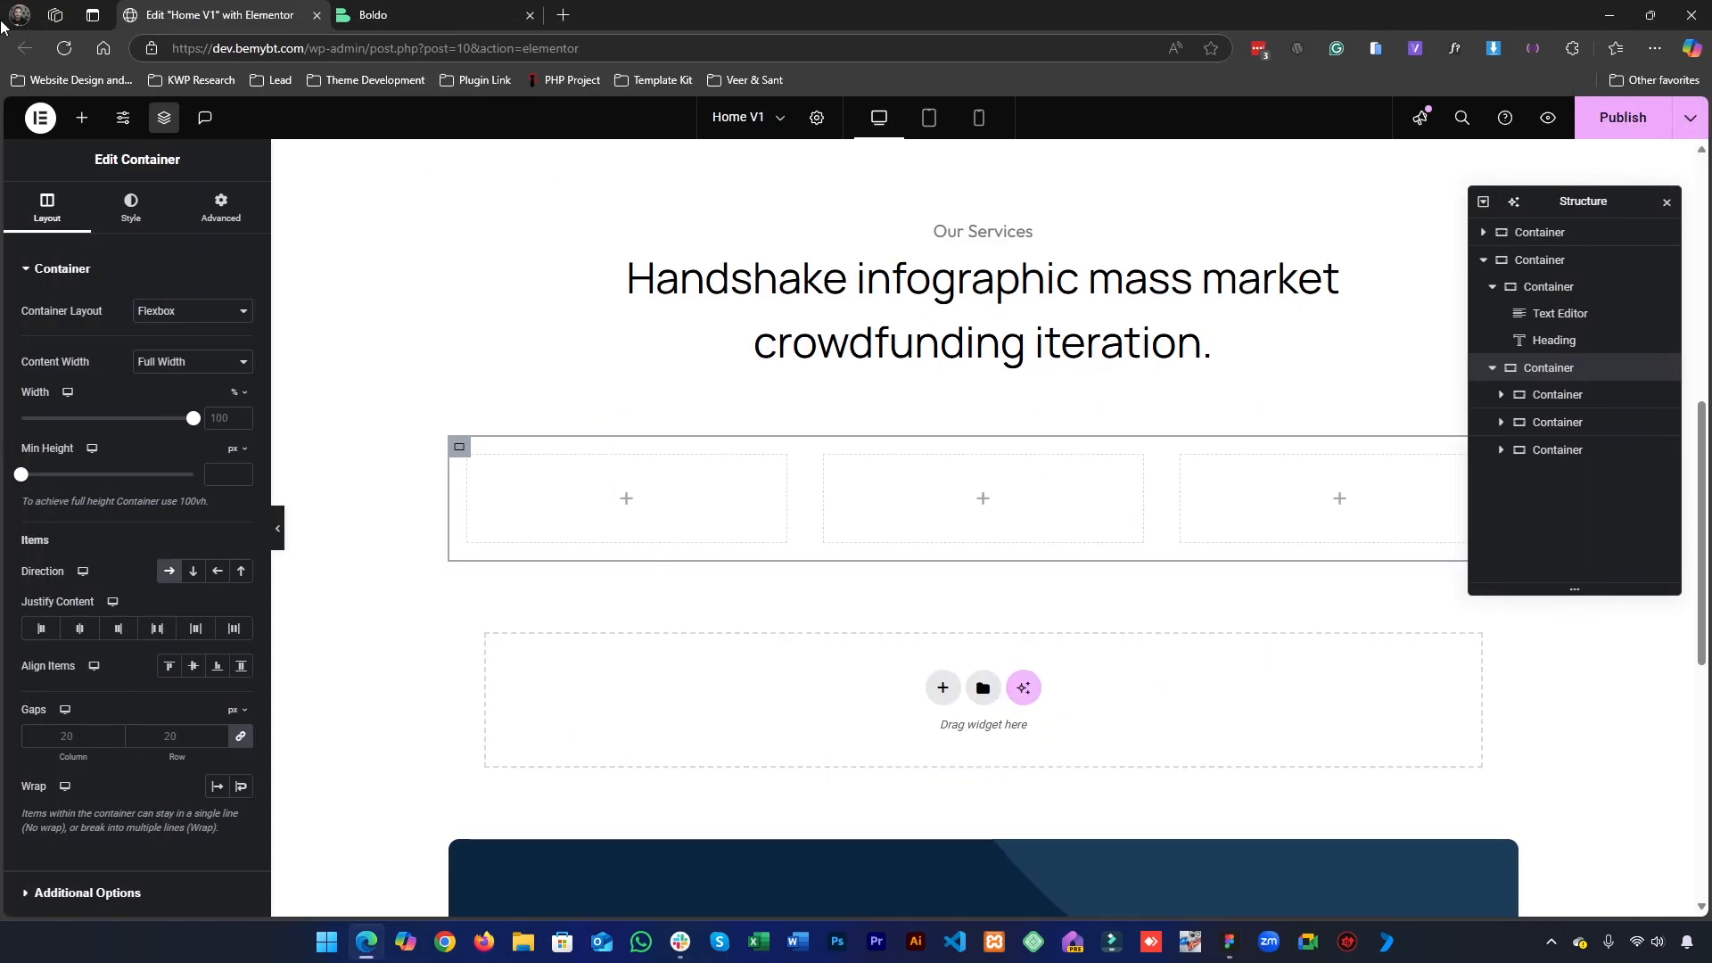
click(81, 120)
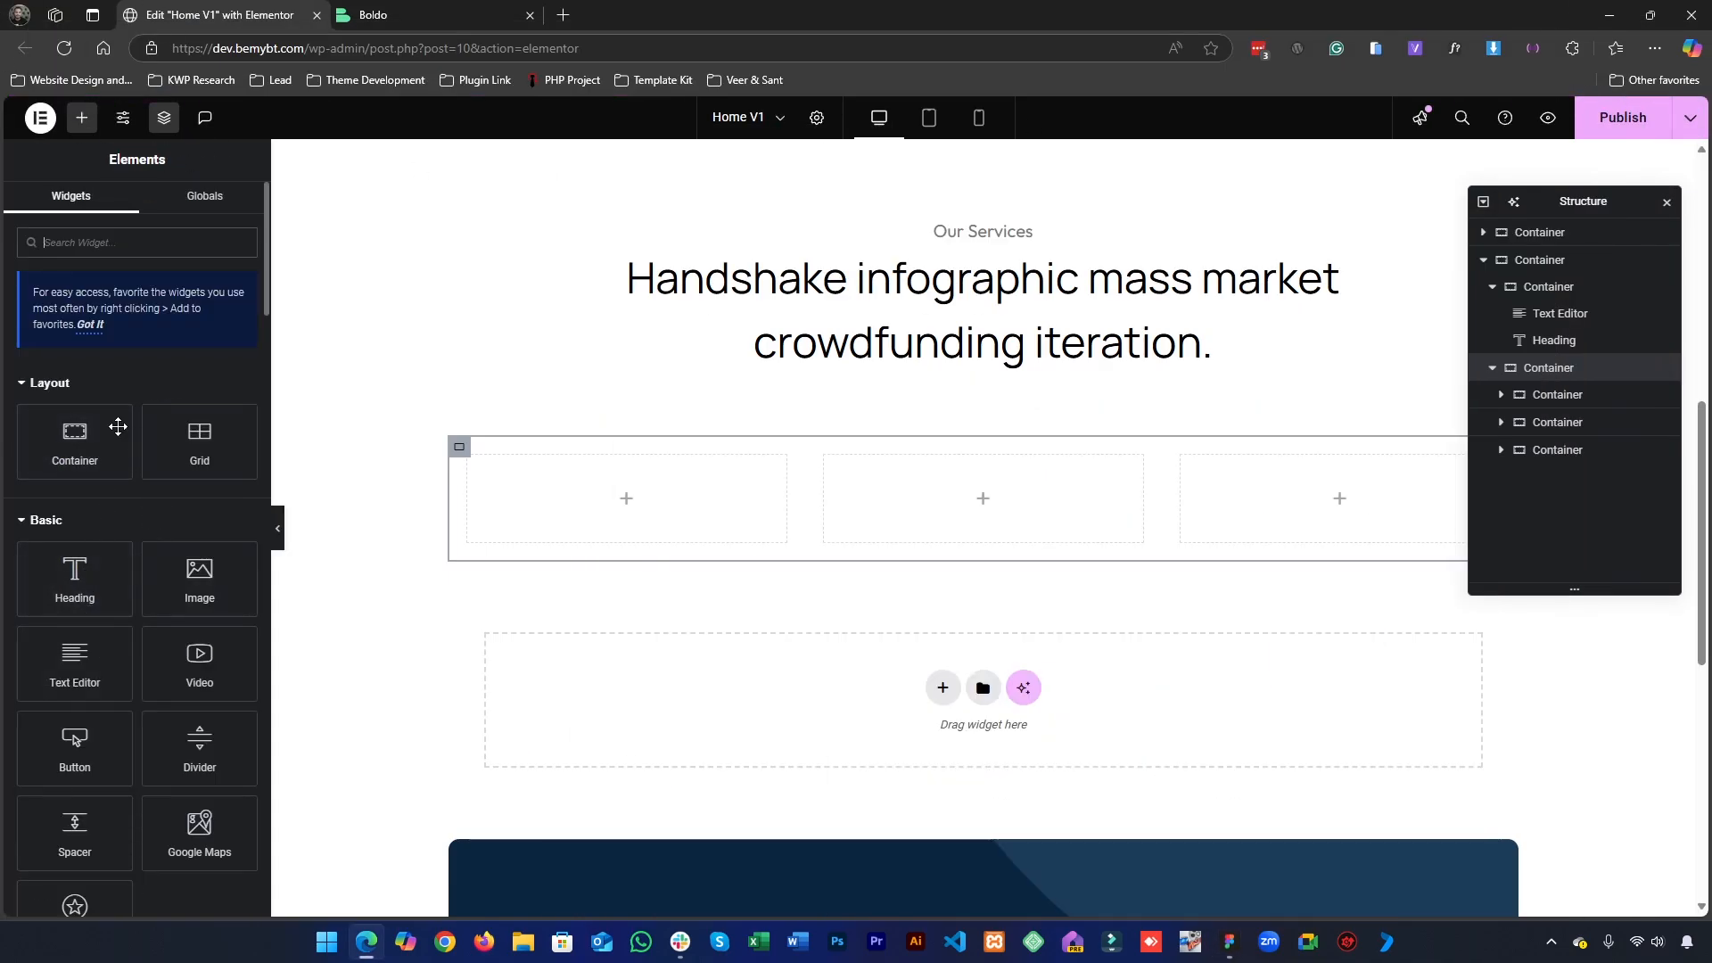
drag(198, 575, 535, 492)
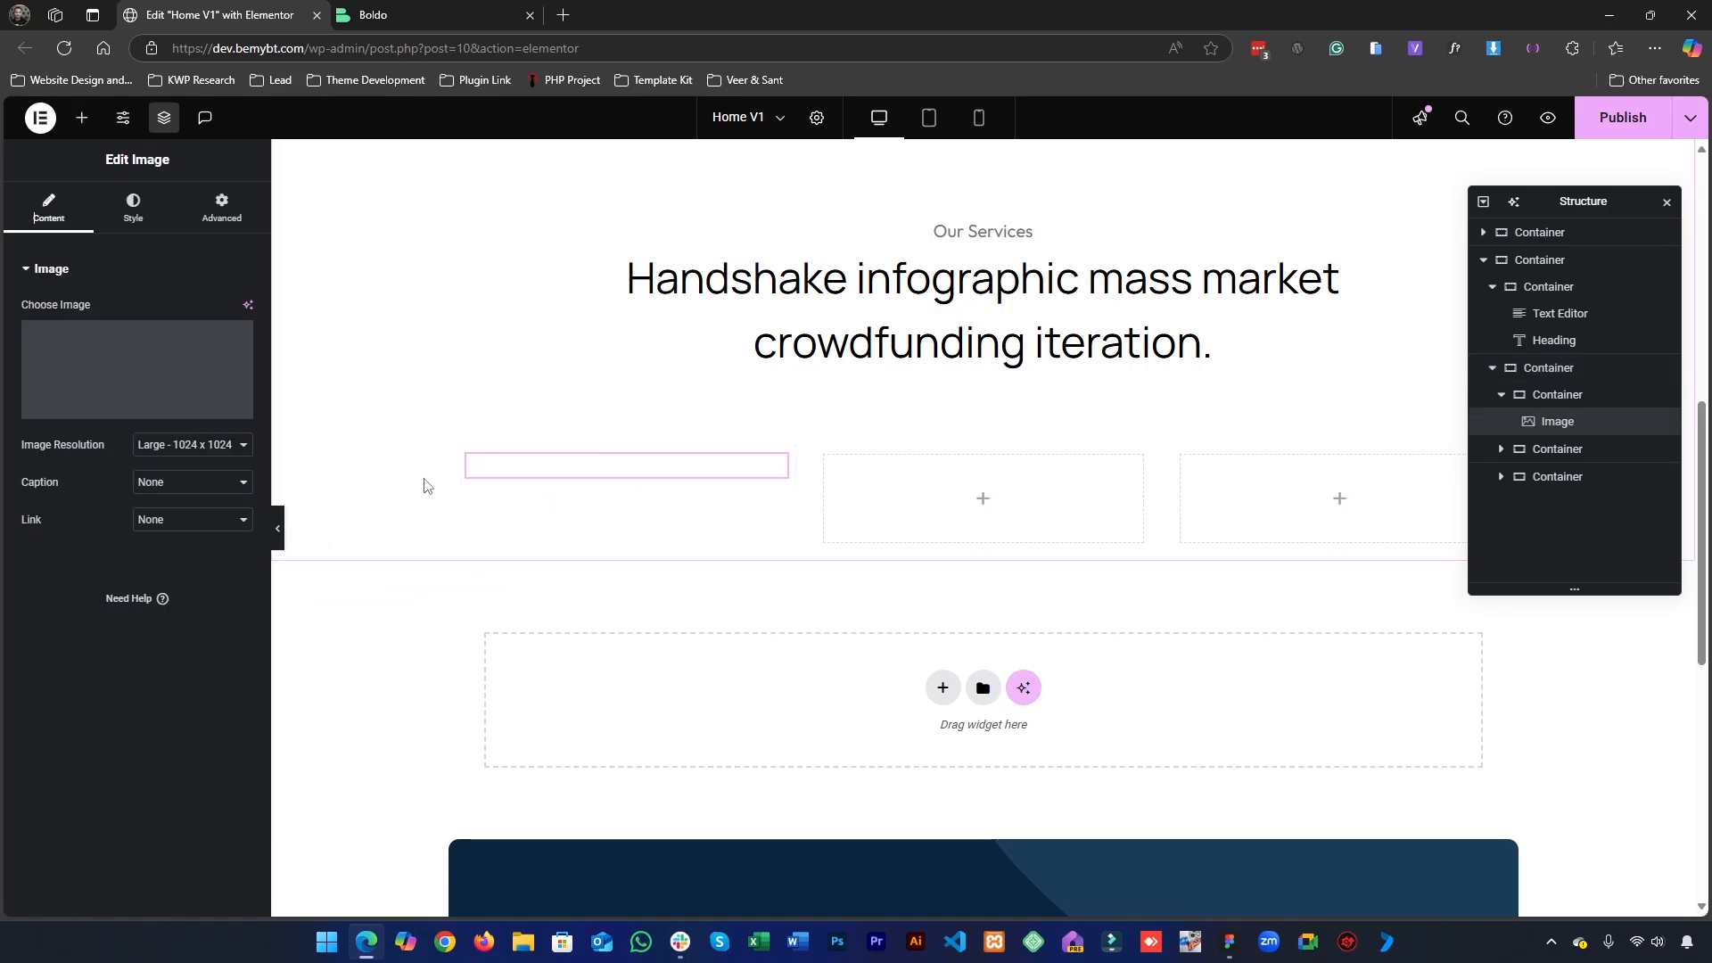
click(183, 460)
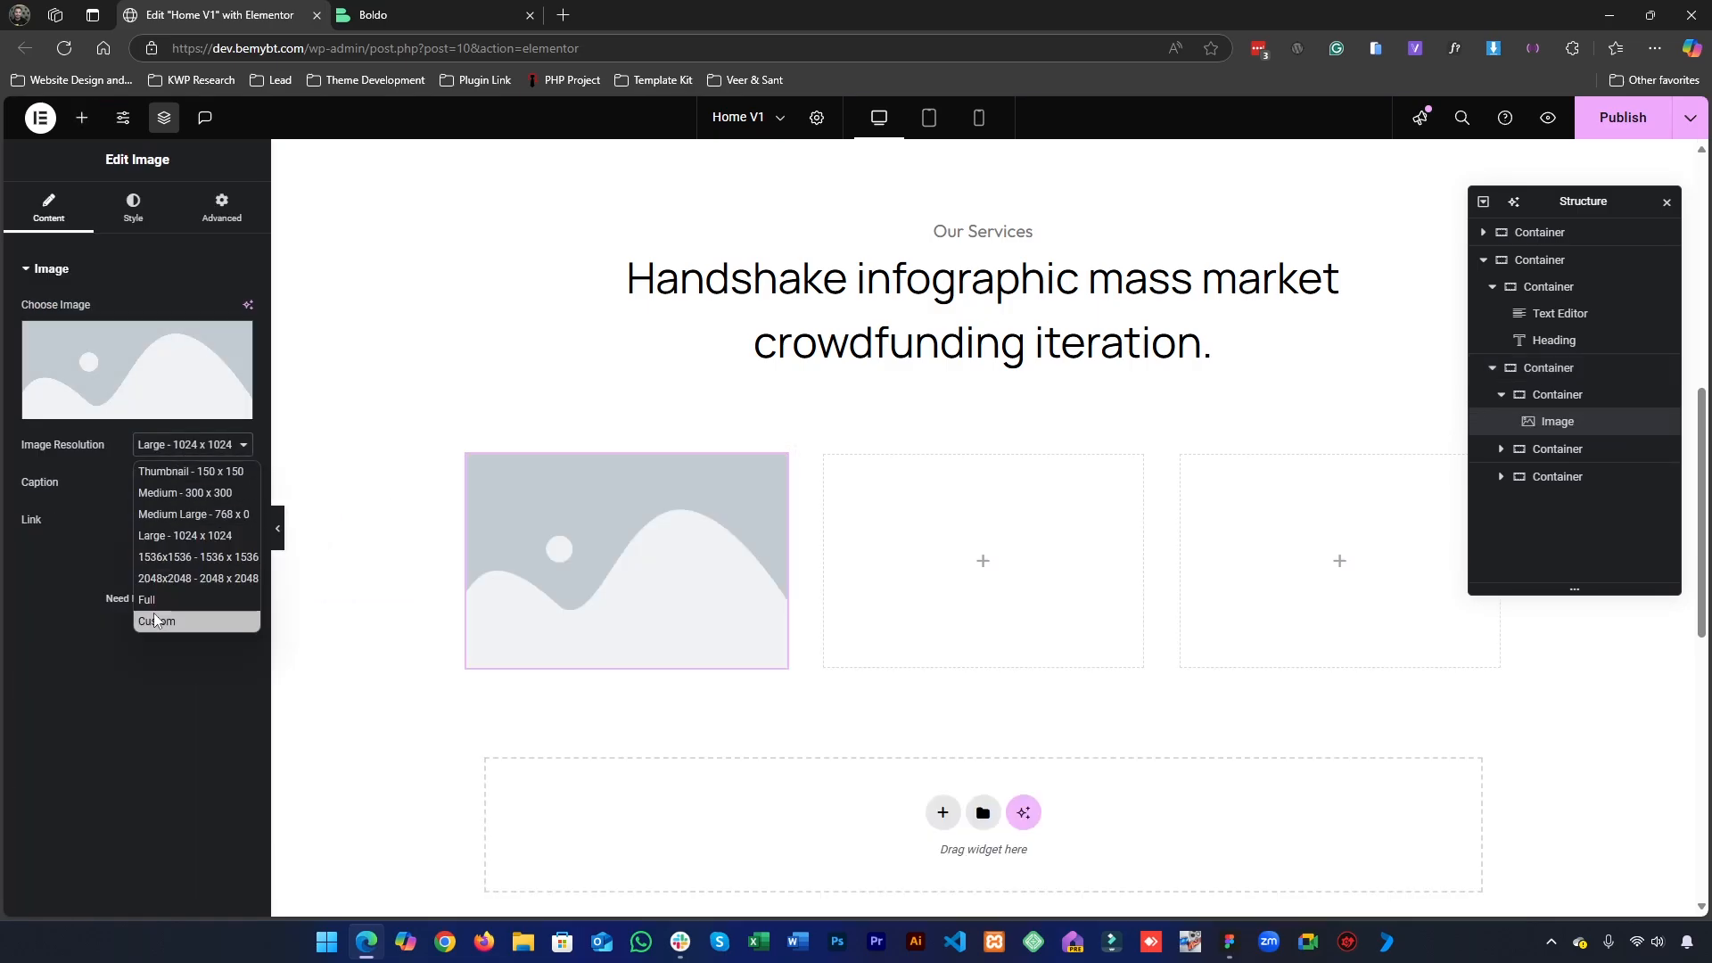
click(179, 600)
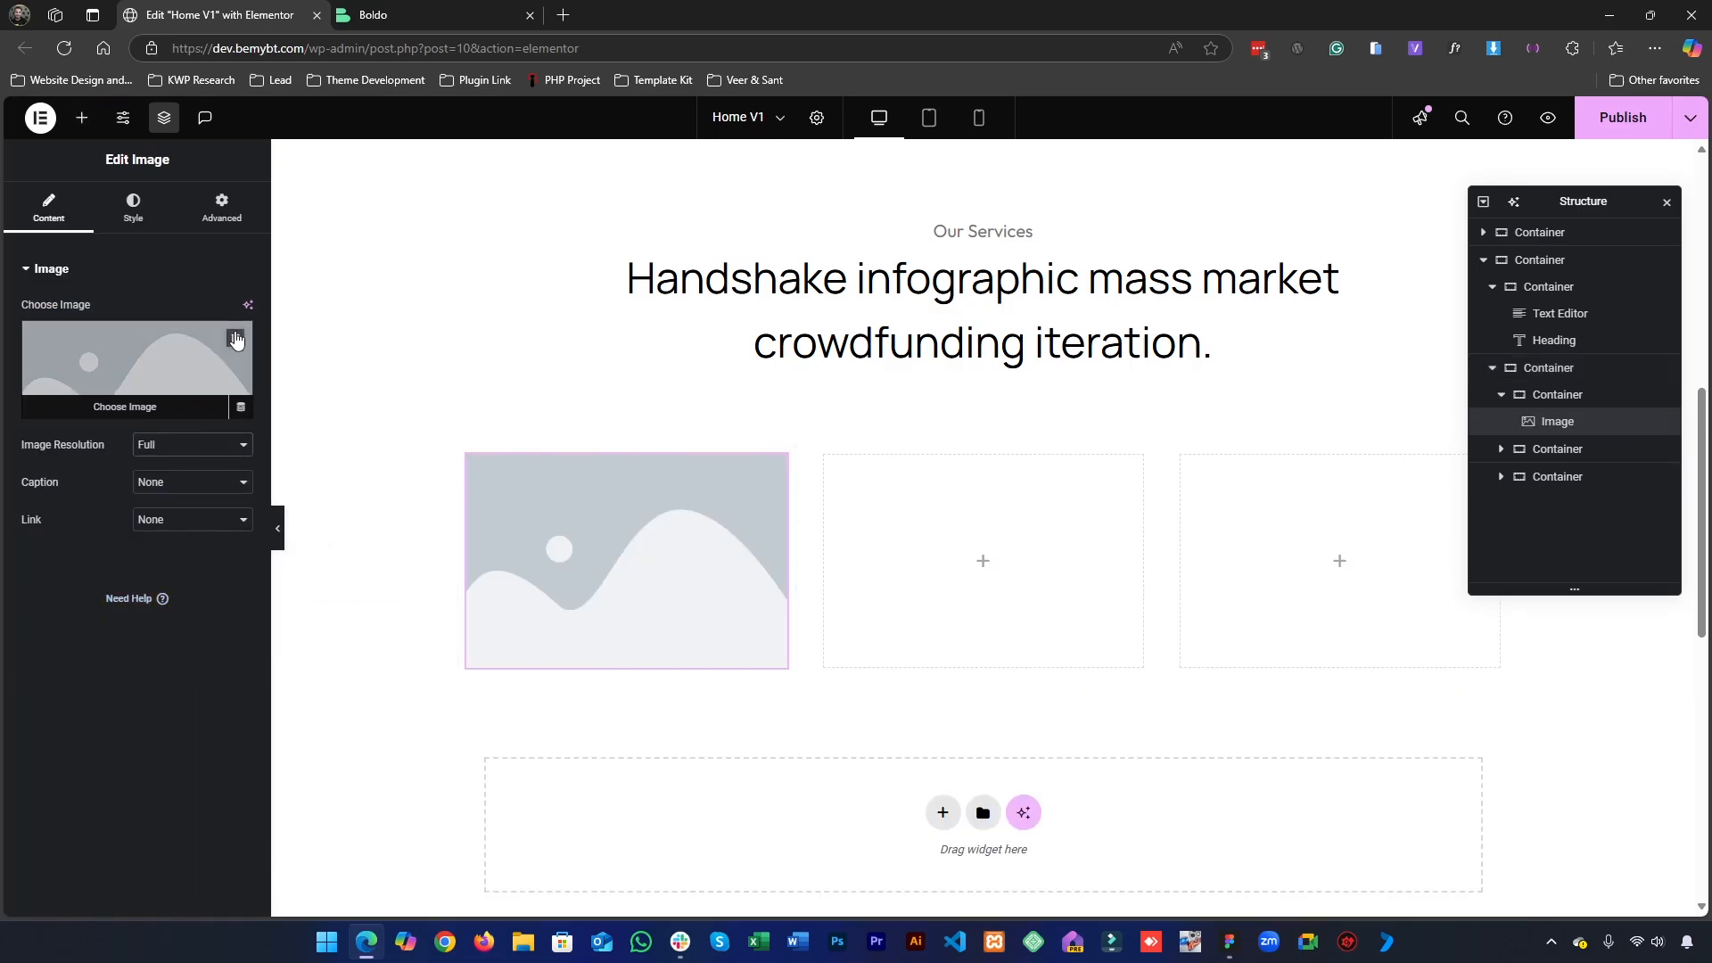
- Upload 1.png and Rectangle 1270.png from the Desktop to the media library for the first column's Image widget
click(237, 339)
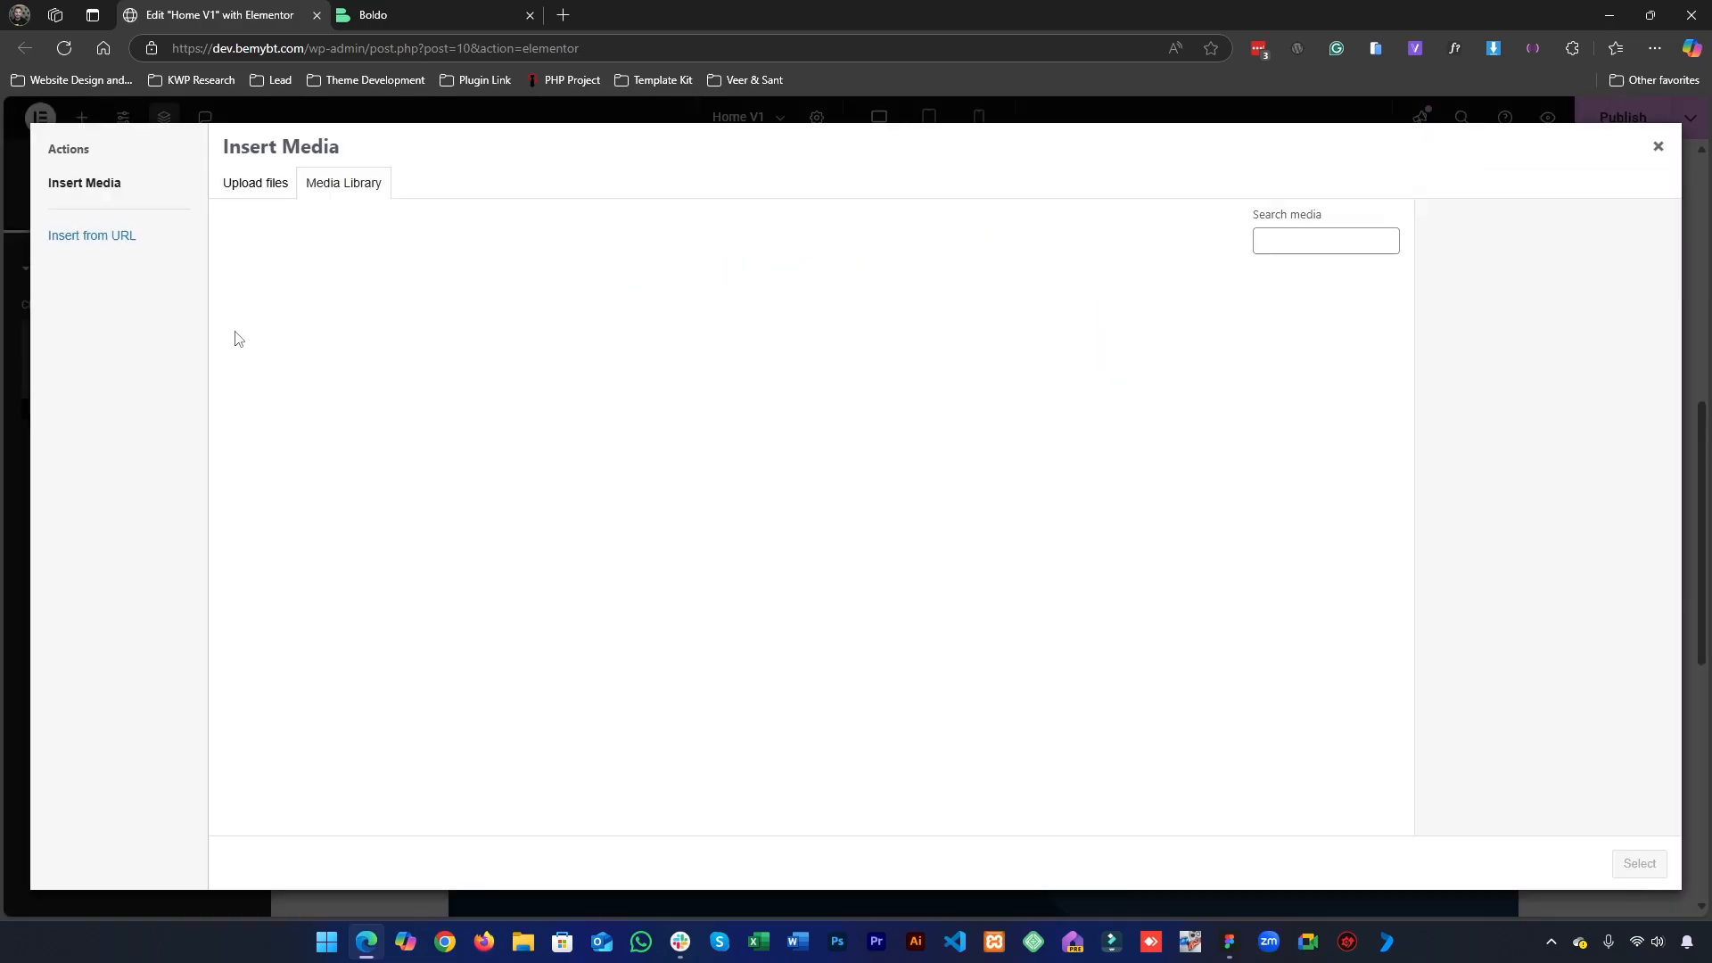
click(278, 184)
click(937, 481)
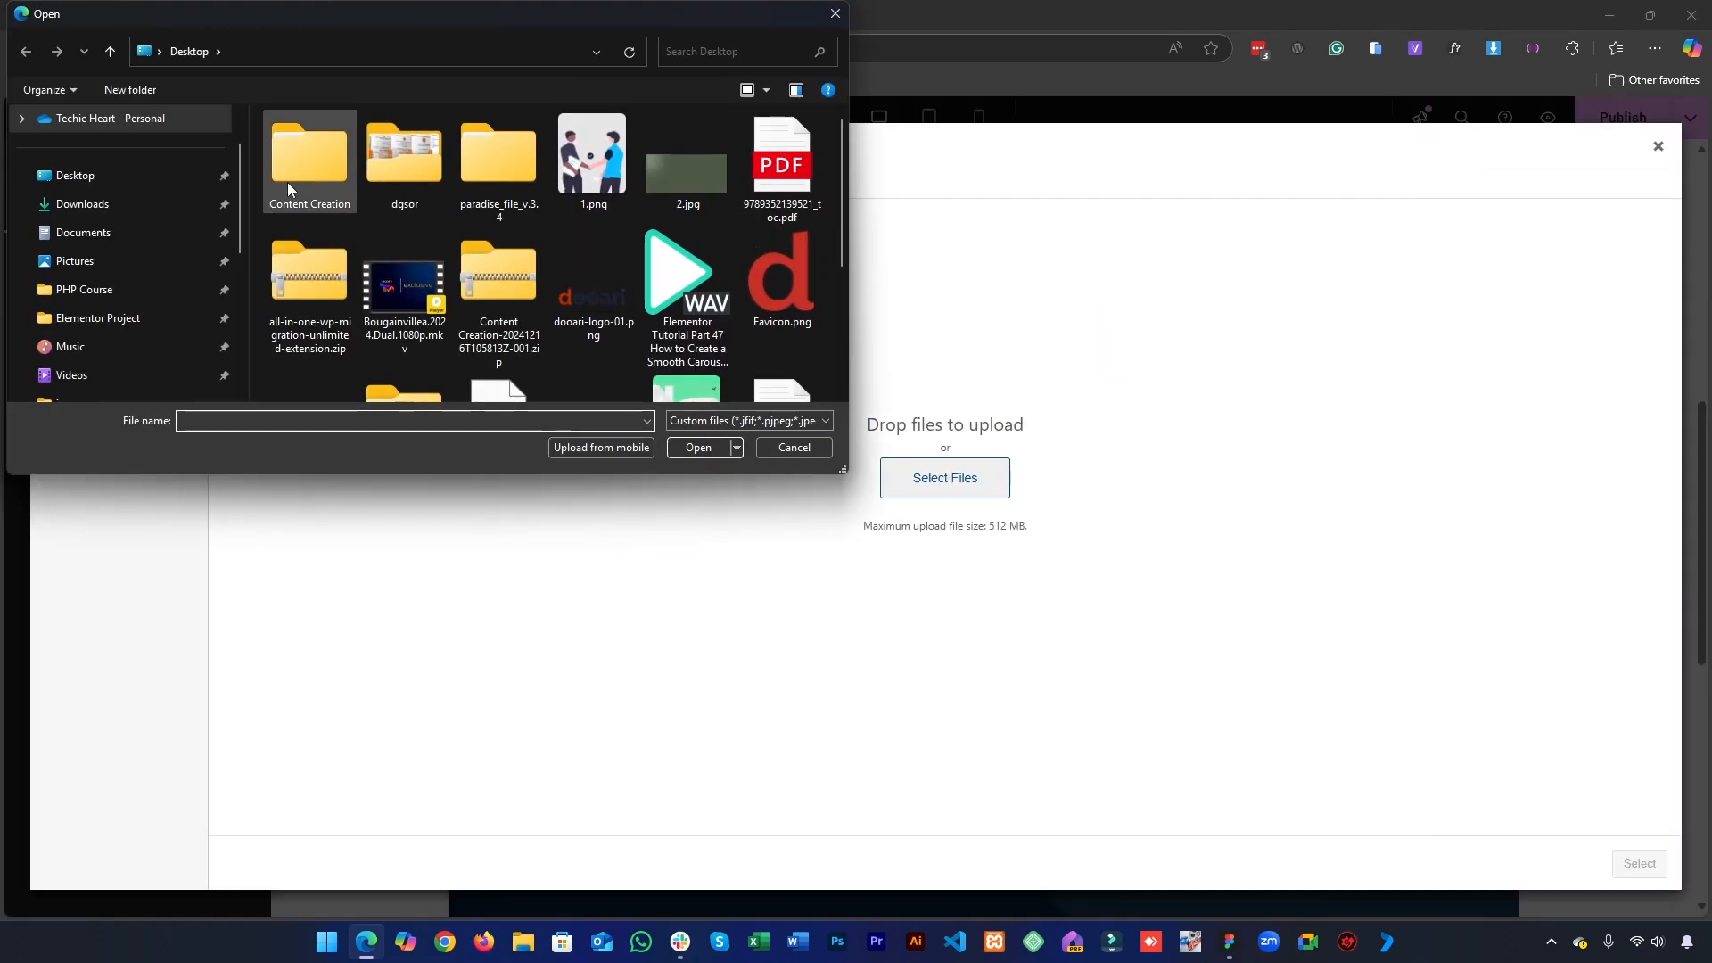
scroll(569, 161, down, 1)
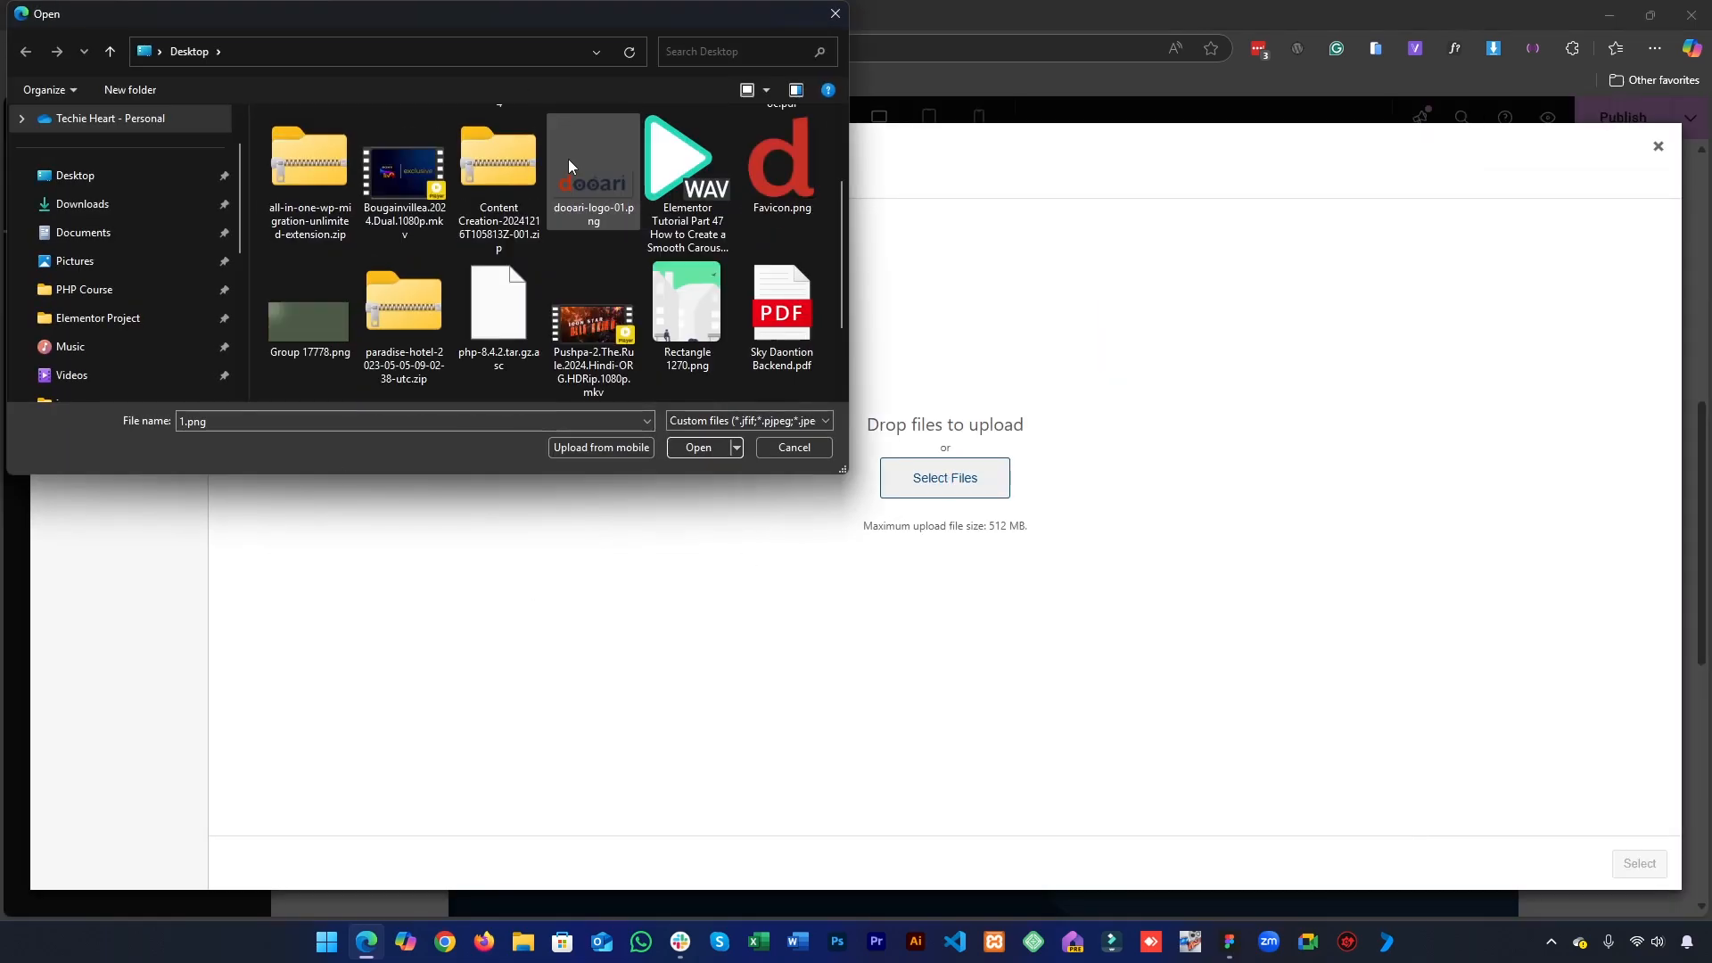
ctrl+click(709, 321)
scroll(665, 303, down, 1)
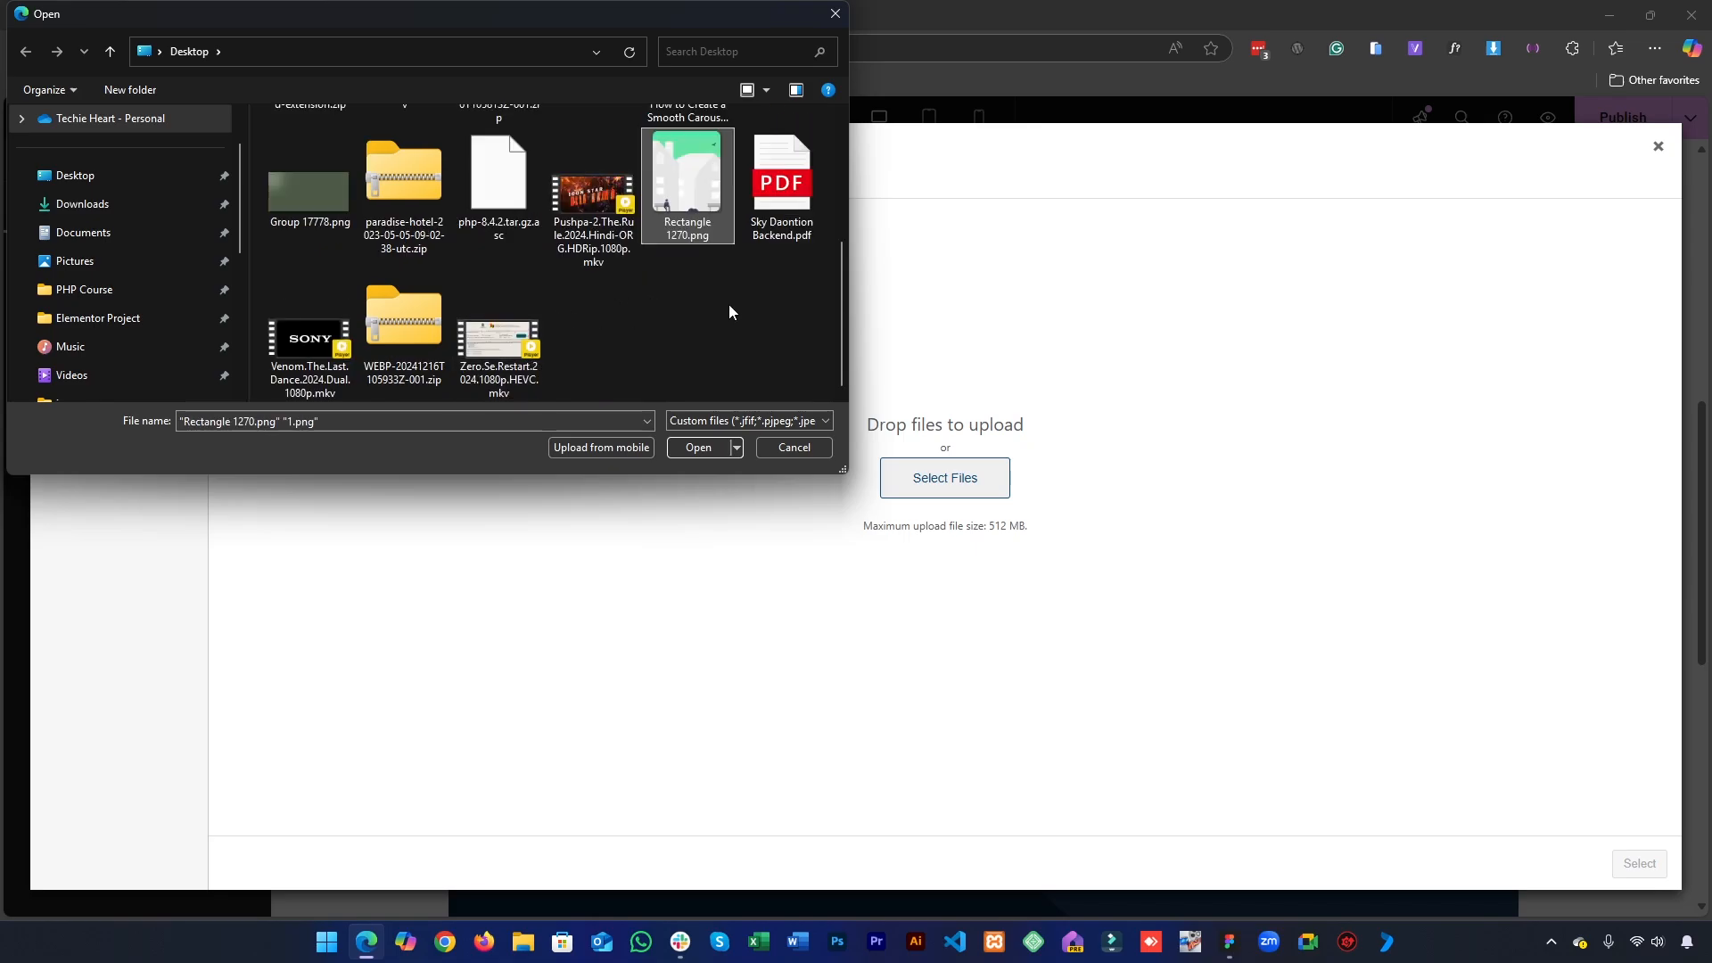
scroll(726, 305, up, 2)
scroll(716, 307, down, 1)
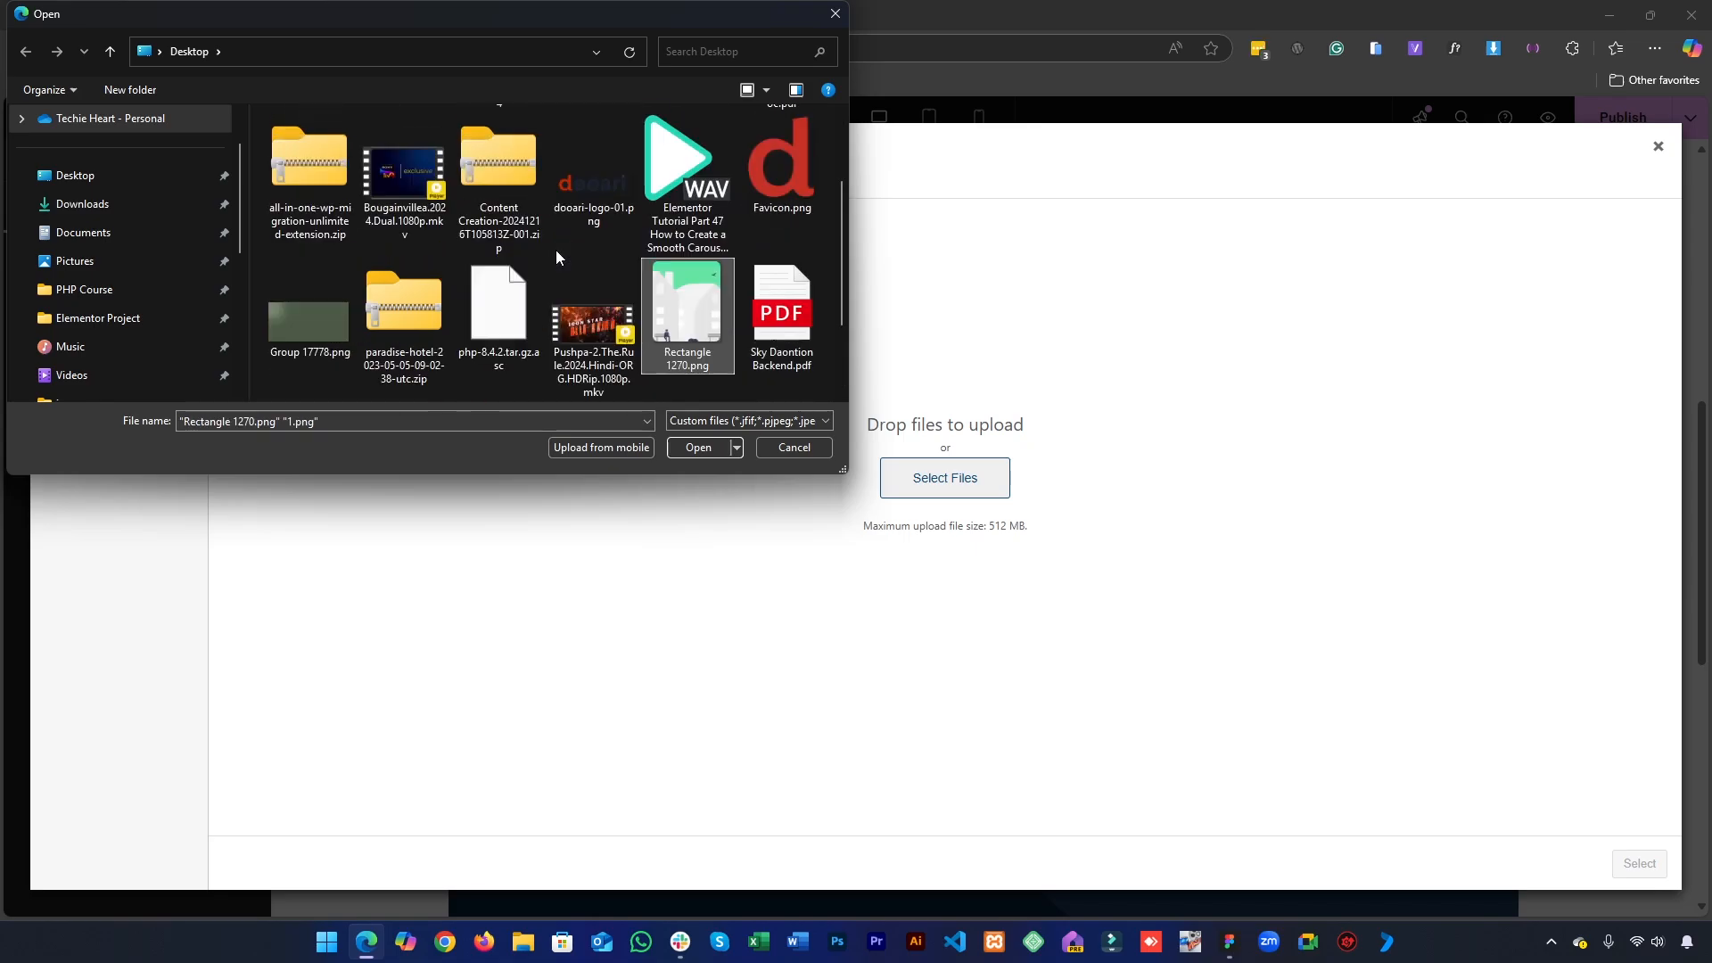
scroll(555, 249, down, 1)
scroll(608, 332, up, 2)
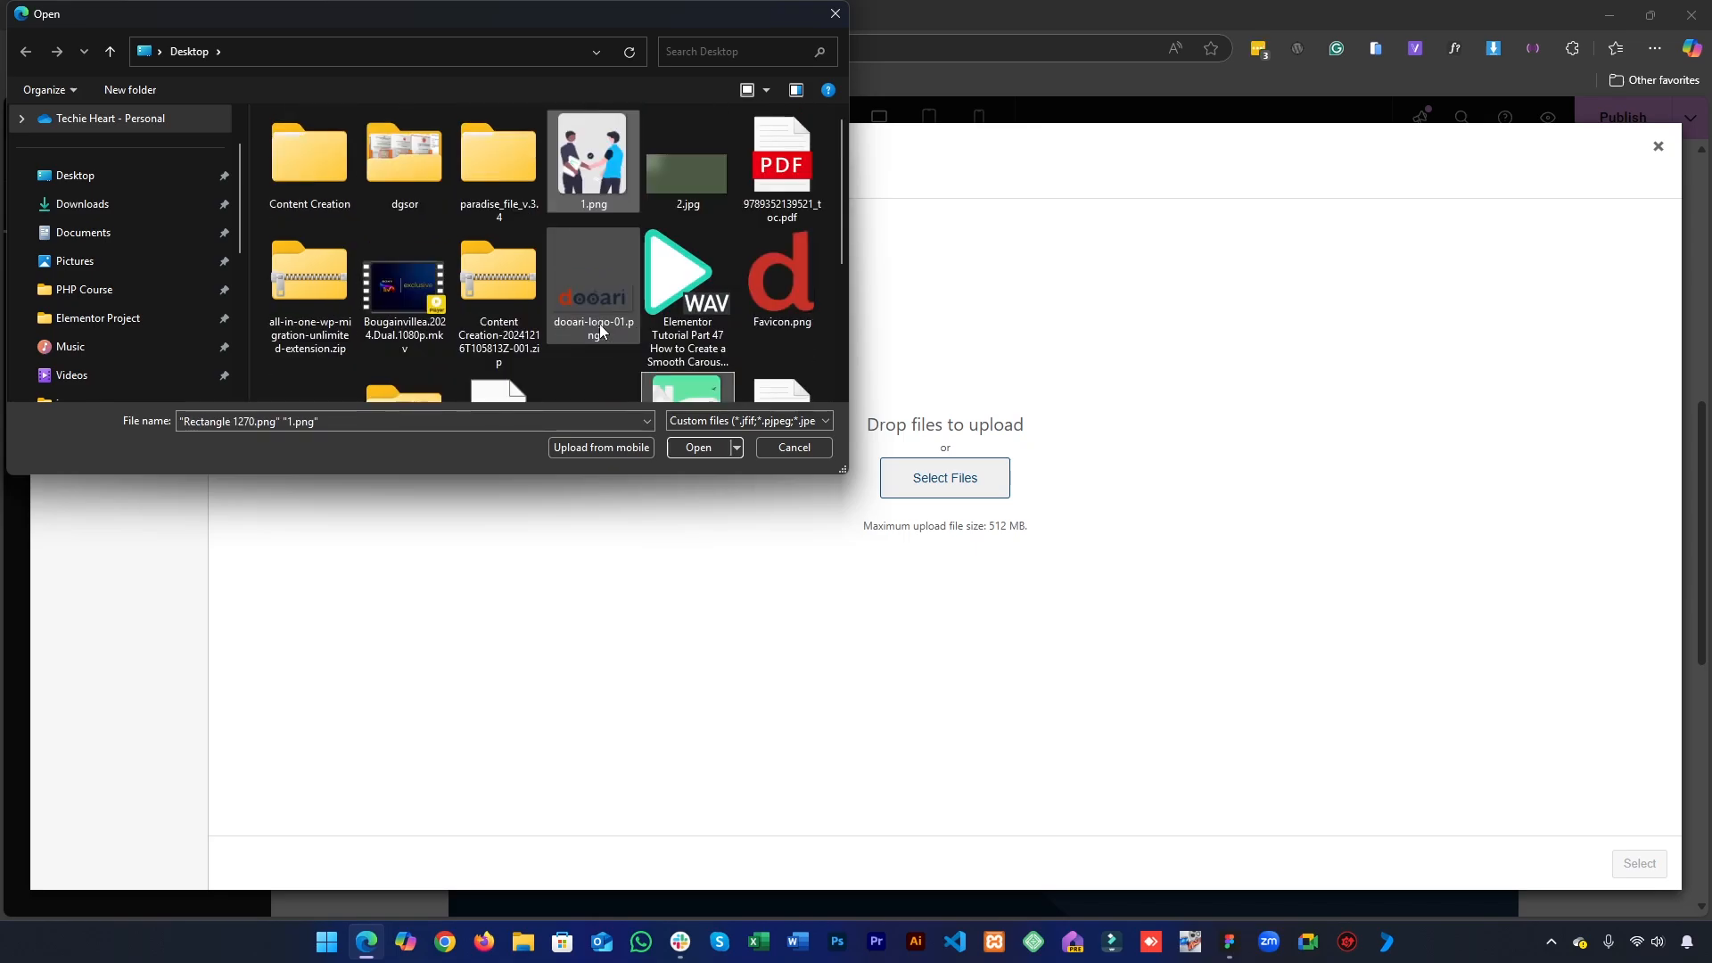
scroll(599, 324, down, 2)
scroll(600, 330, down, 1)
scroll(600, 330, up, 1)
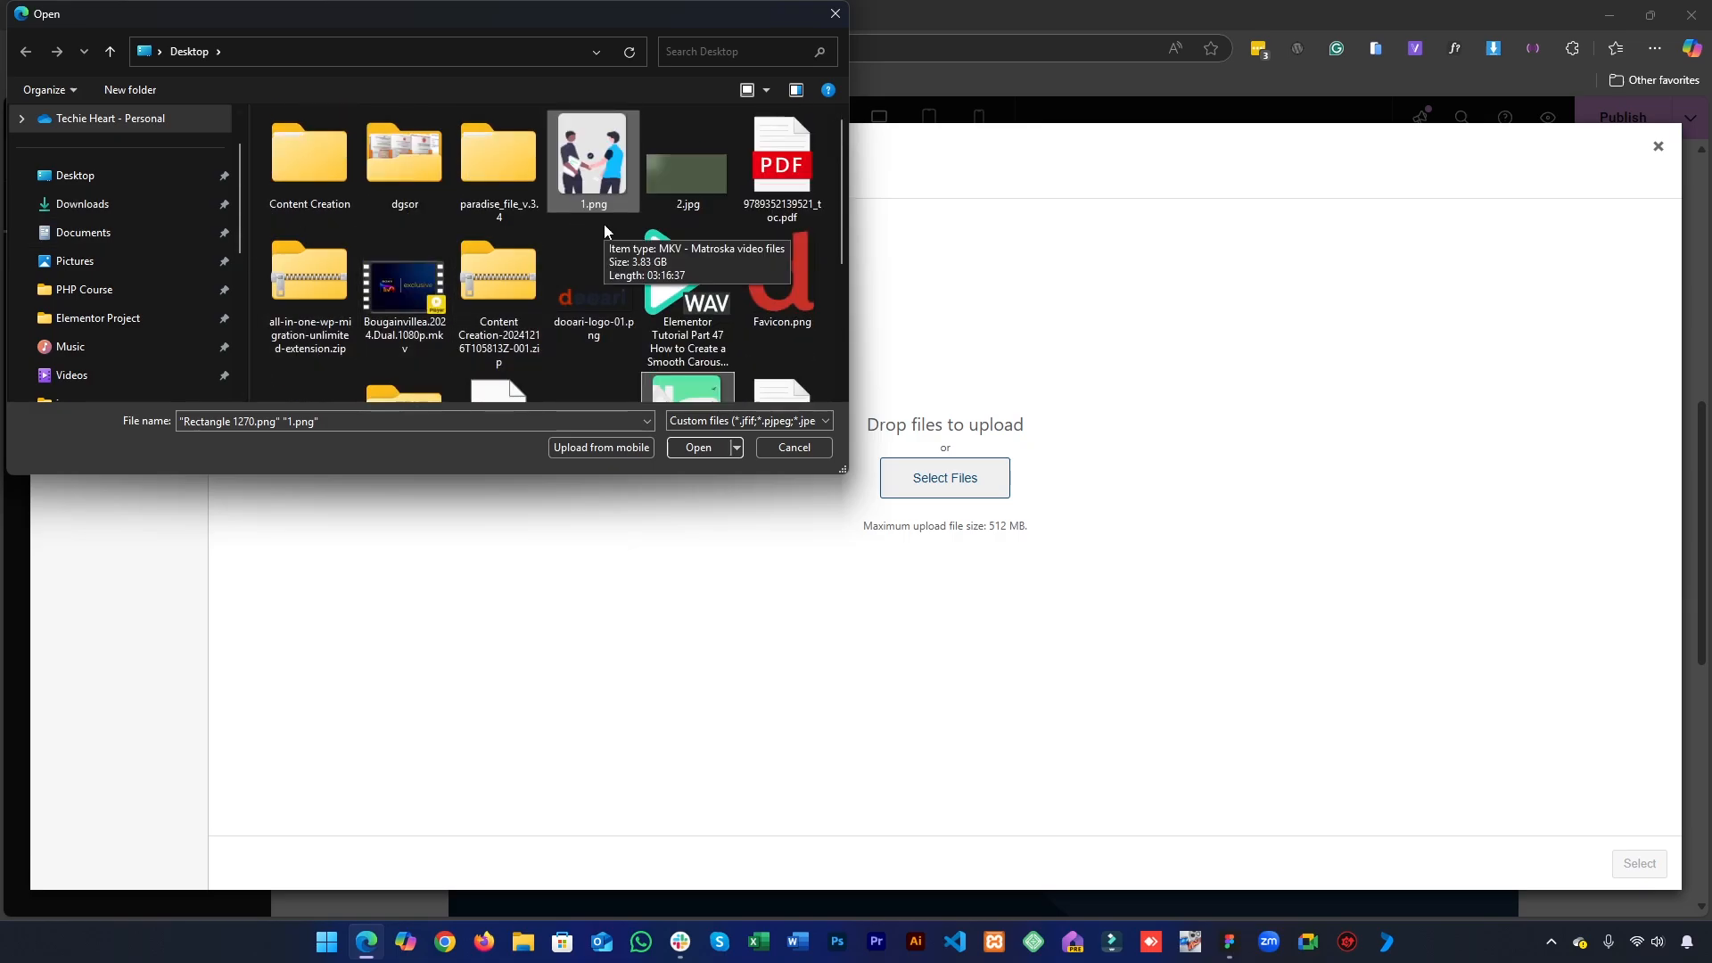
scroll(646, 357, down, 3)
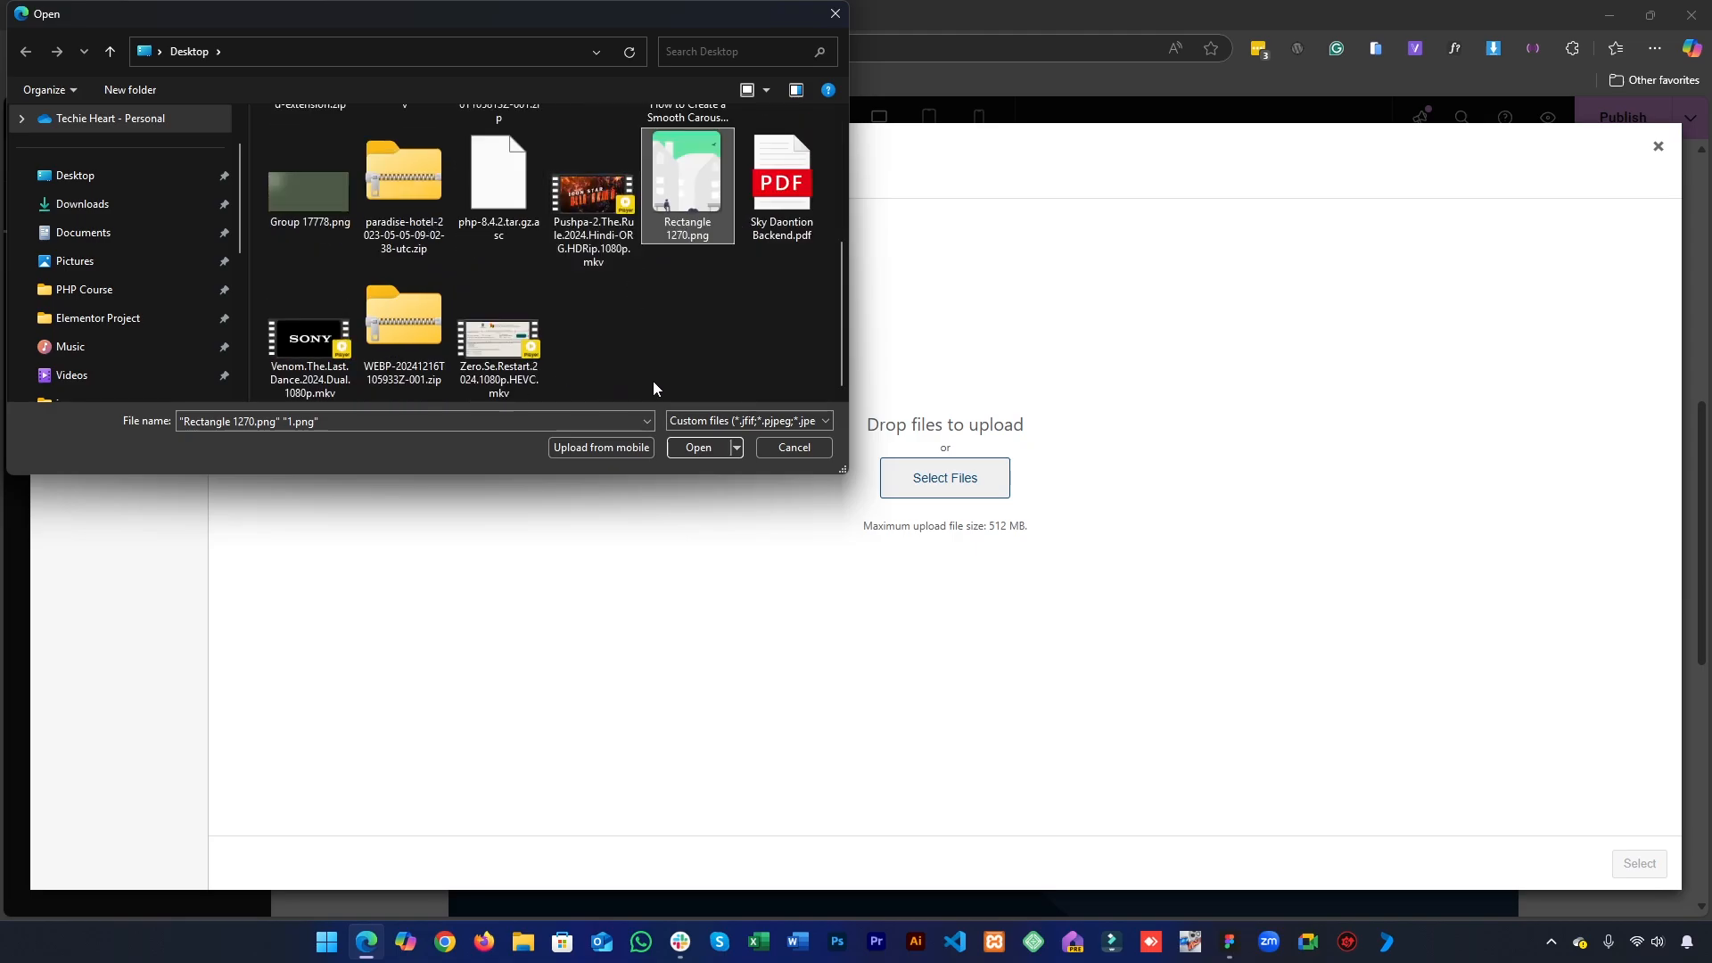
click(699, 448)
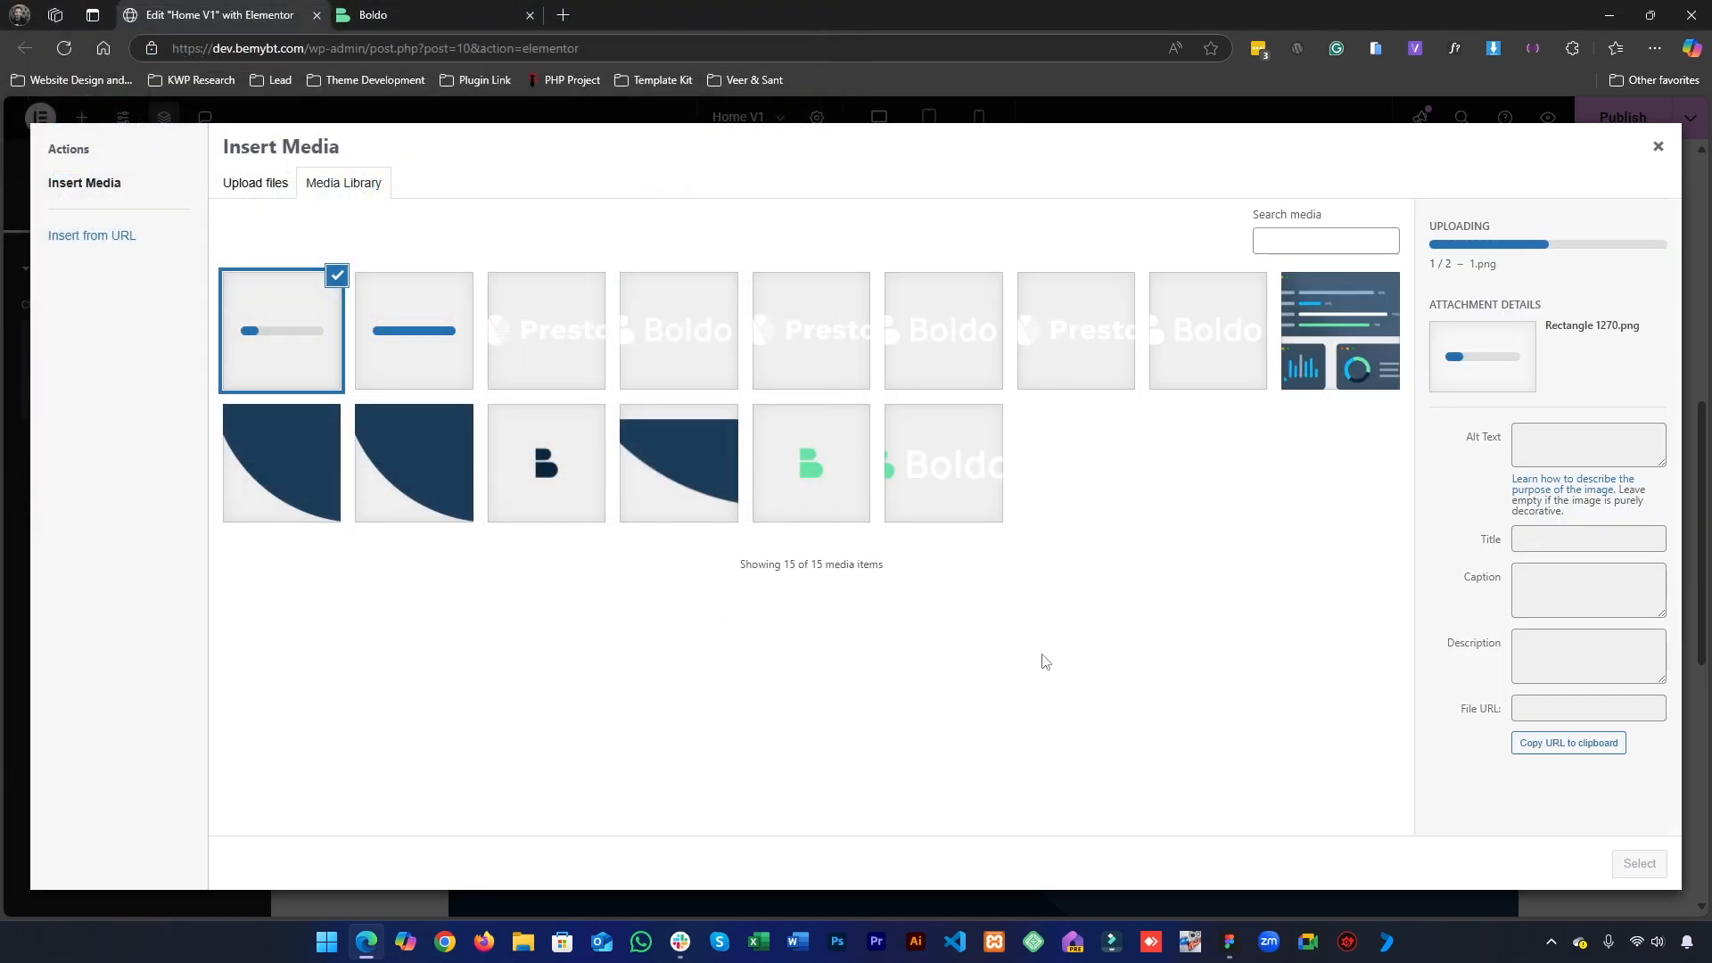
- Switch to Figma and export the third service card's building image as a 1x PNG to the Desktop under the file name 3
click(1246, 950)
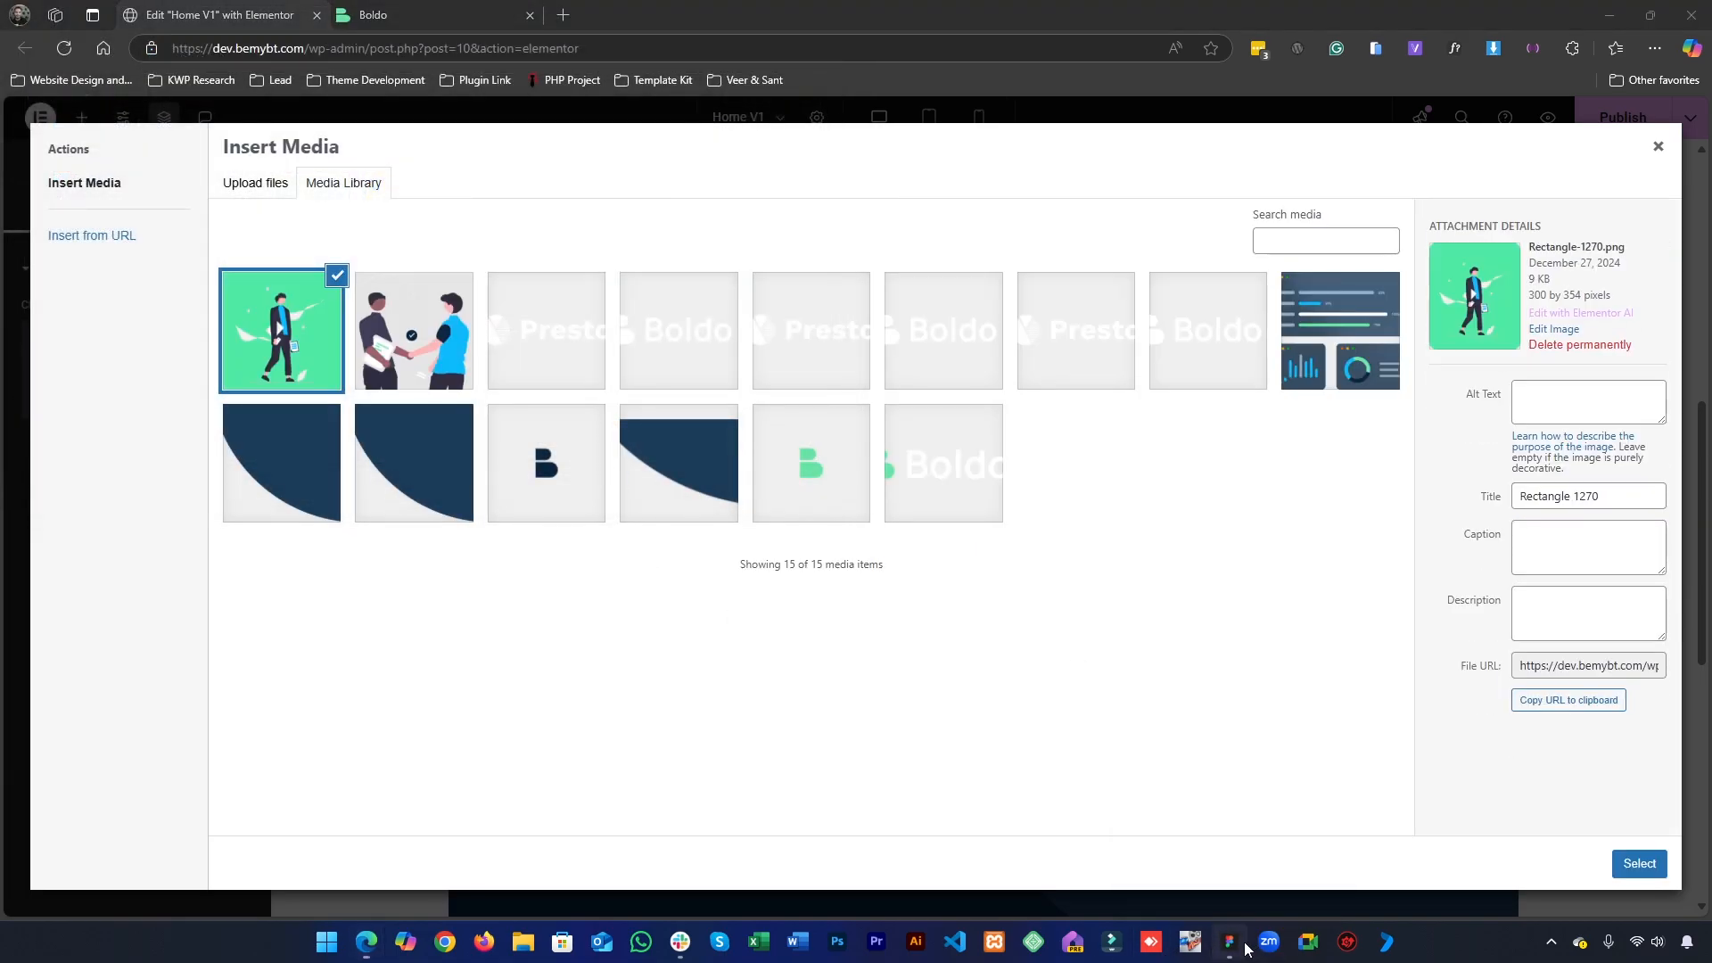
click(1245, 946)
click(1245, 946)
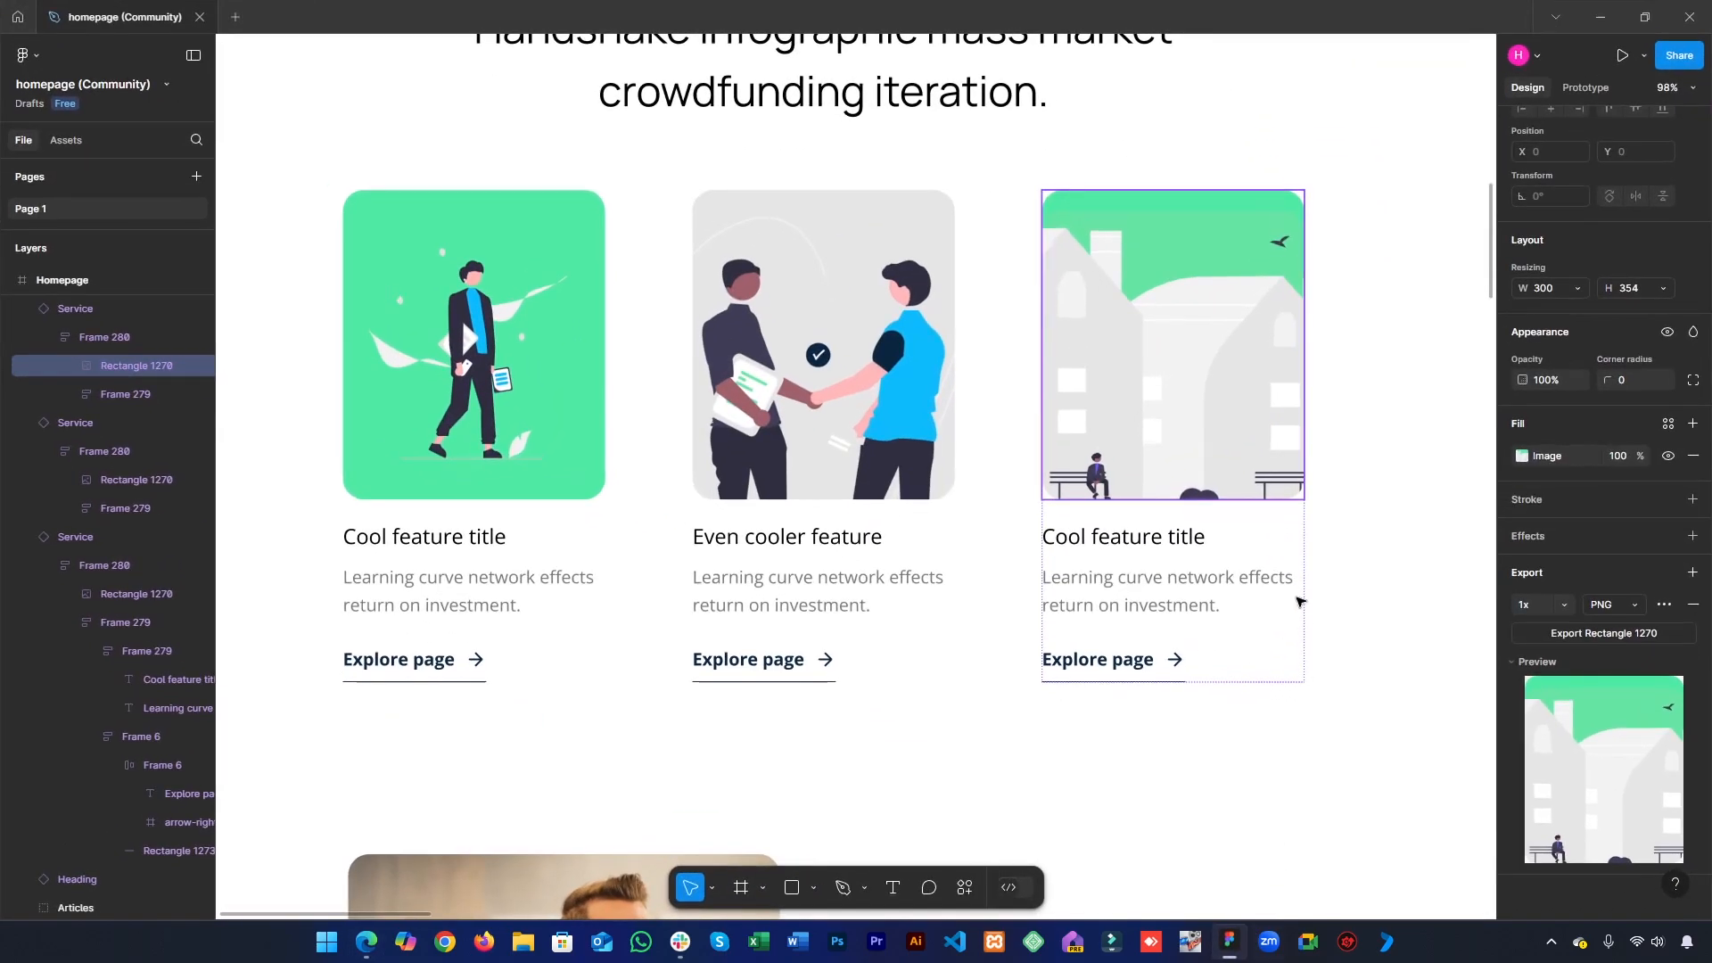
click(1576, 635)
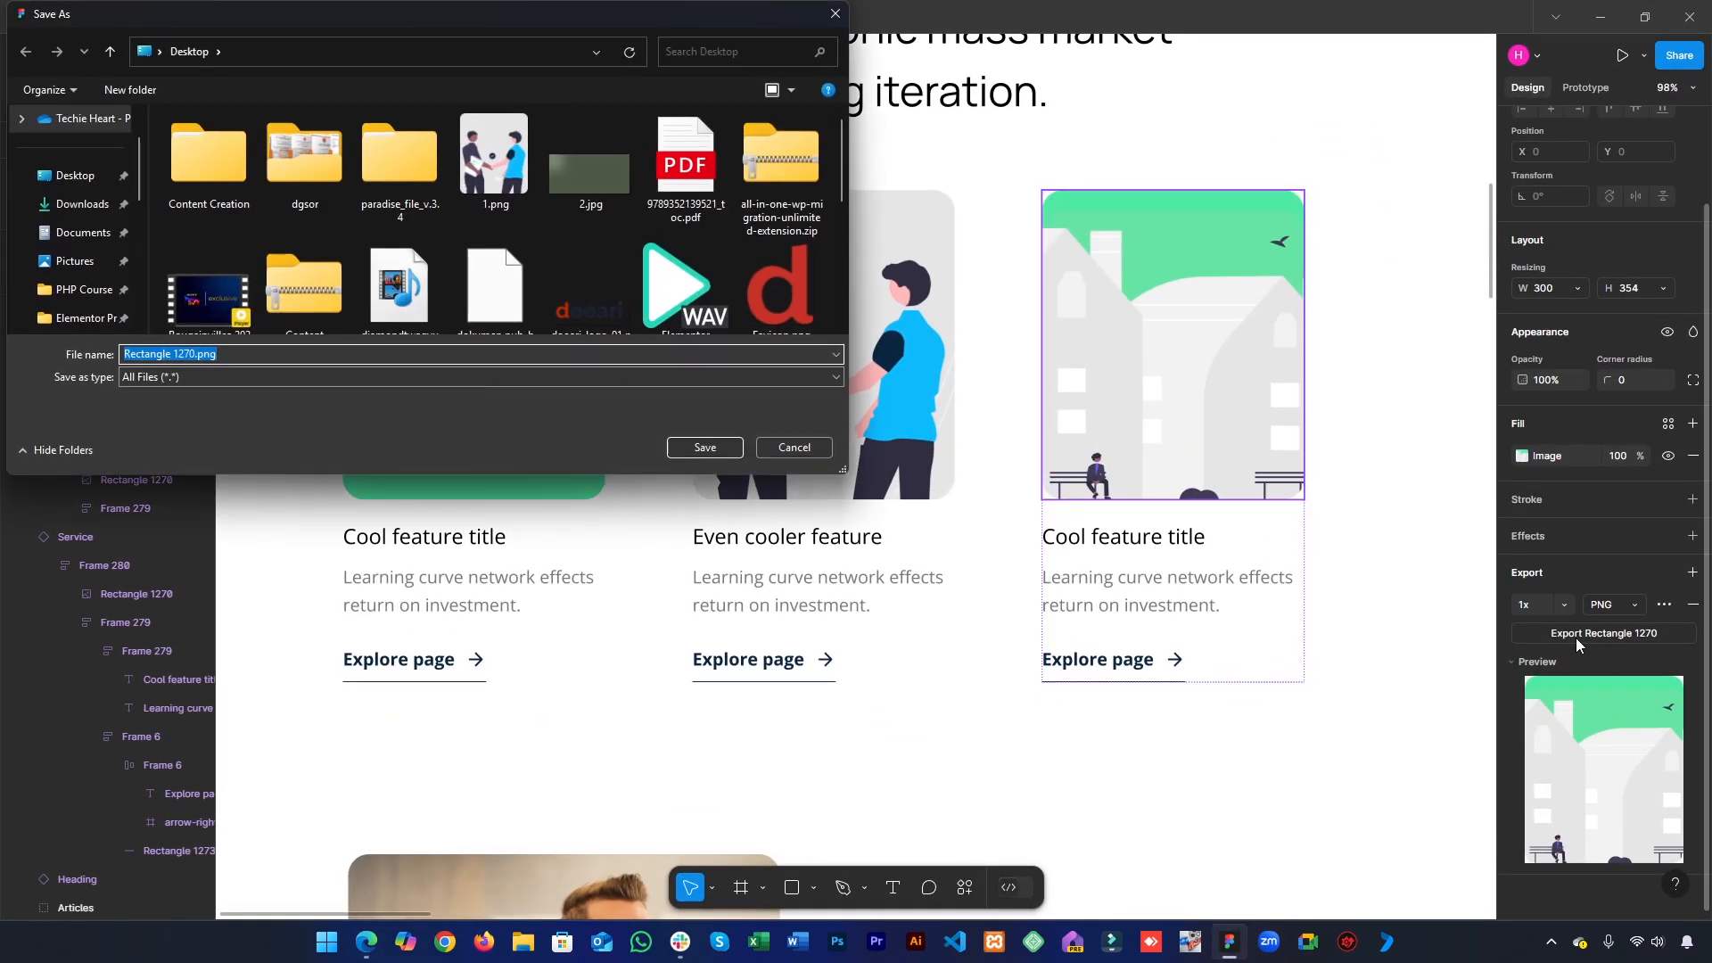
scroll(554, 258, down, 5)
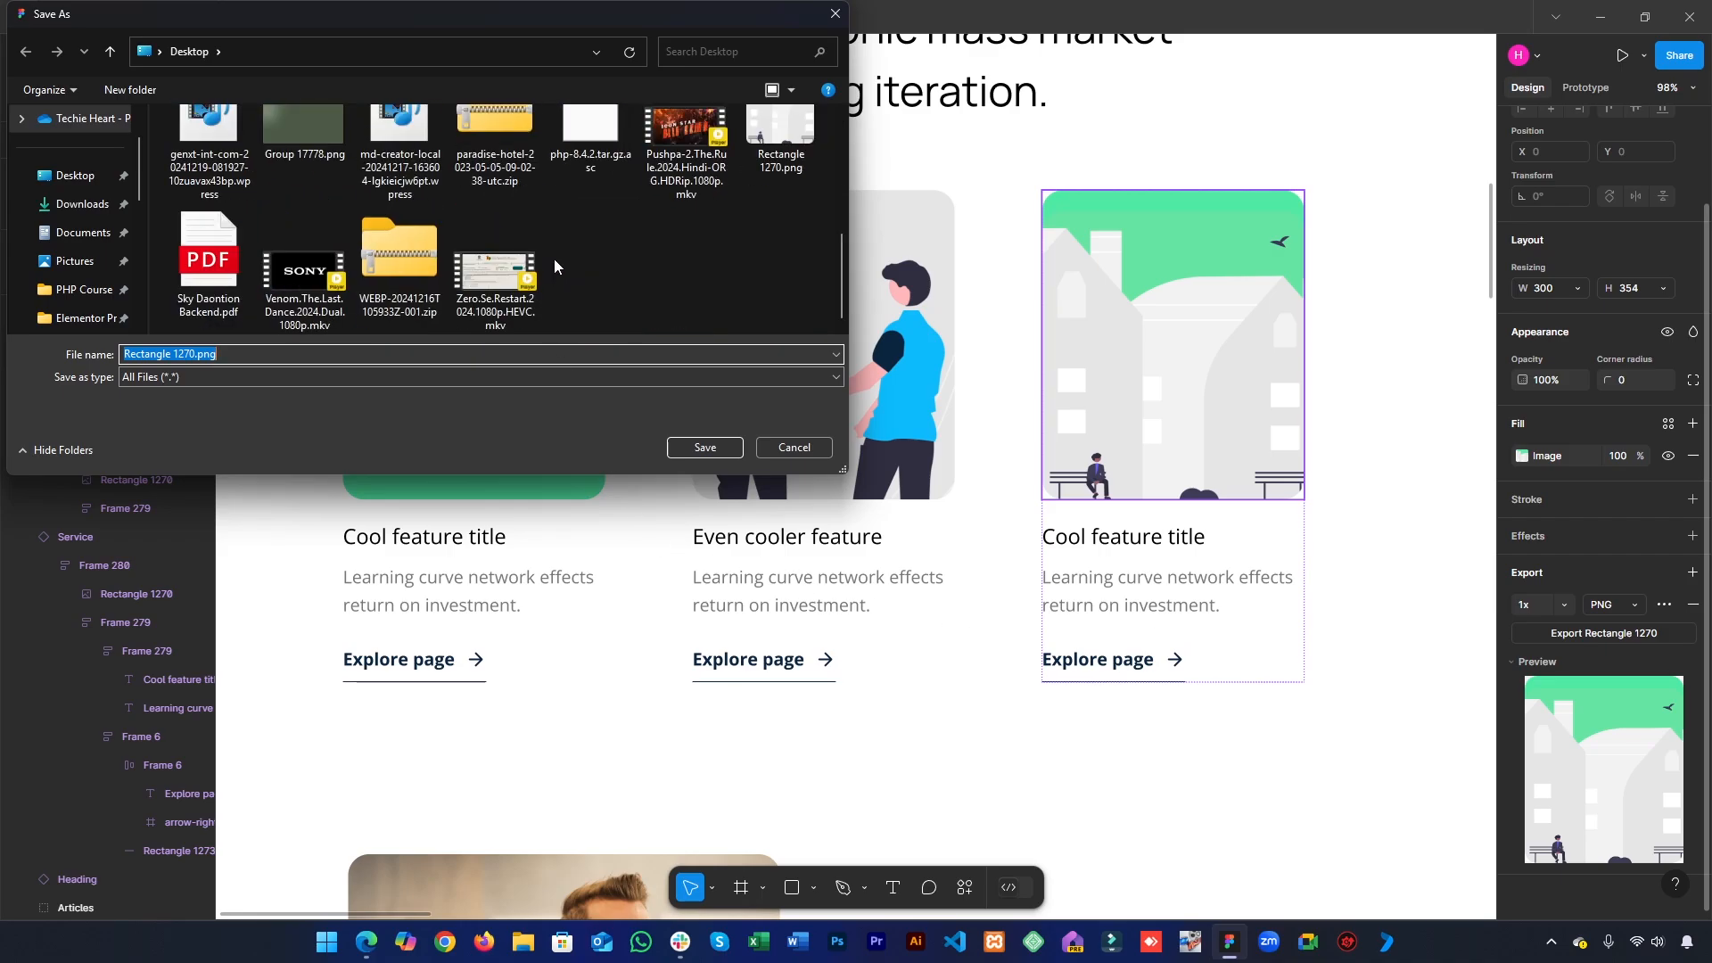
scroll(554, 259, up, 5)
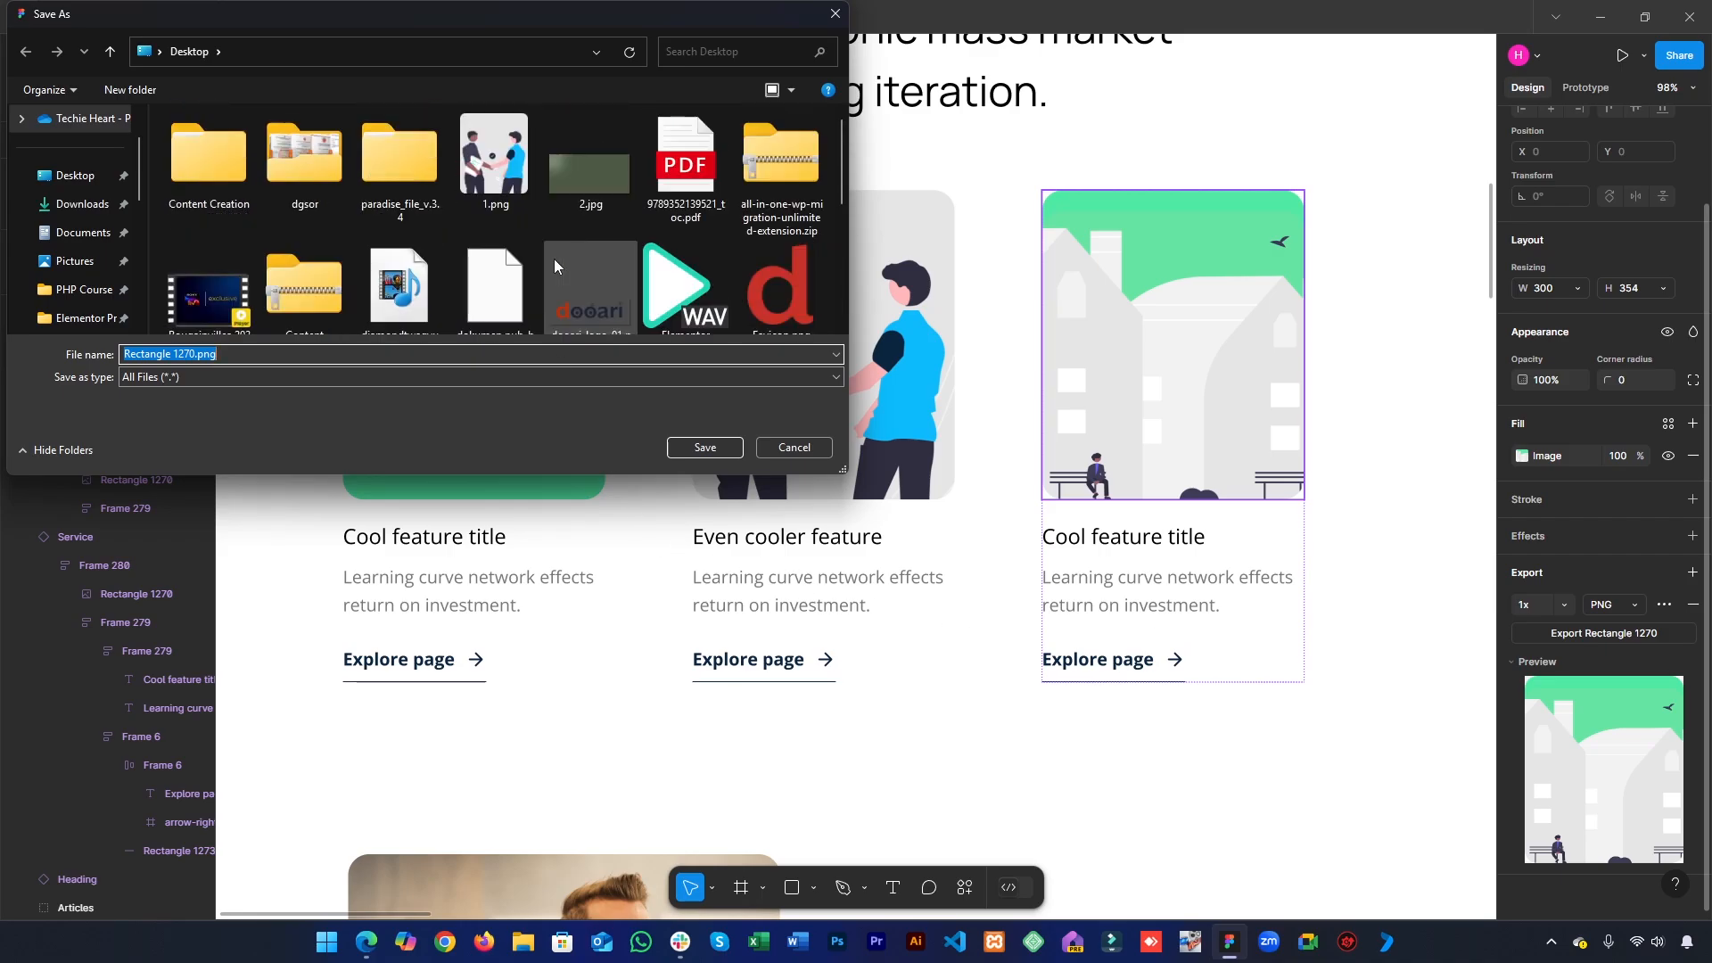
scroll(554, 259, down, 3)
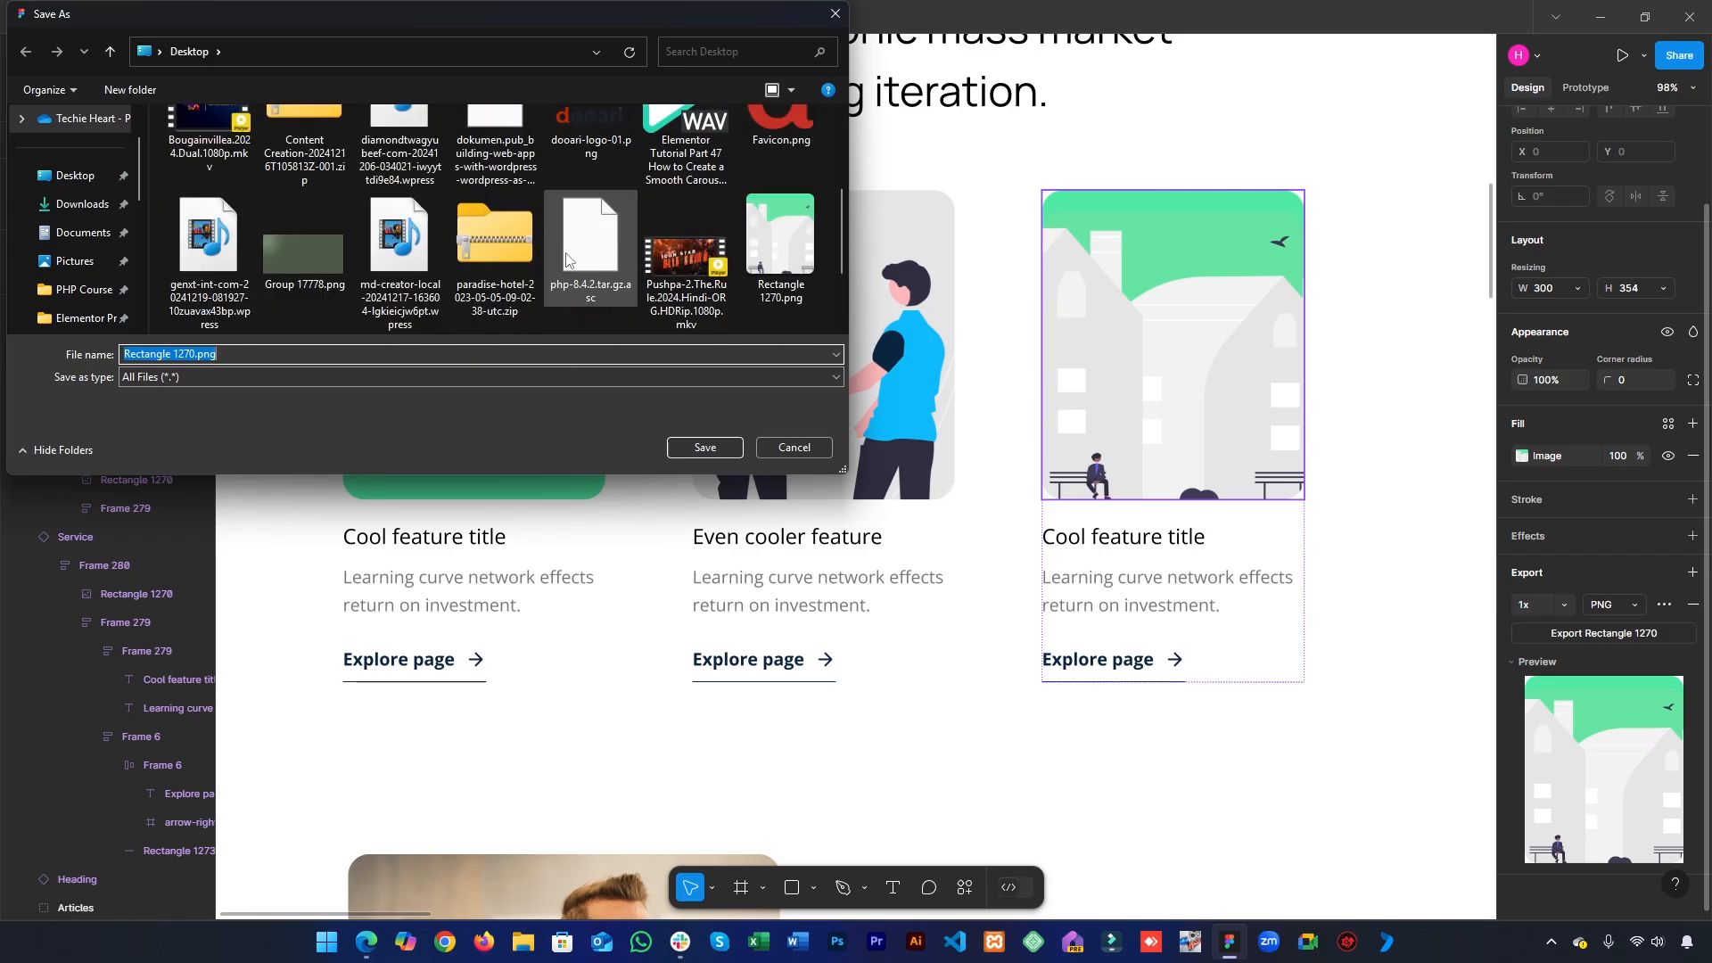
text(3)
key(Return)
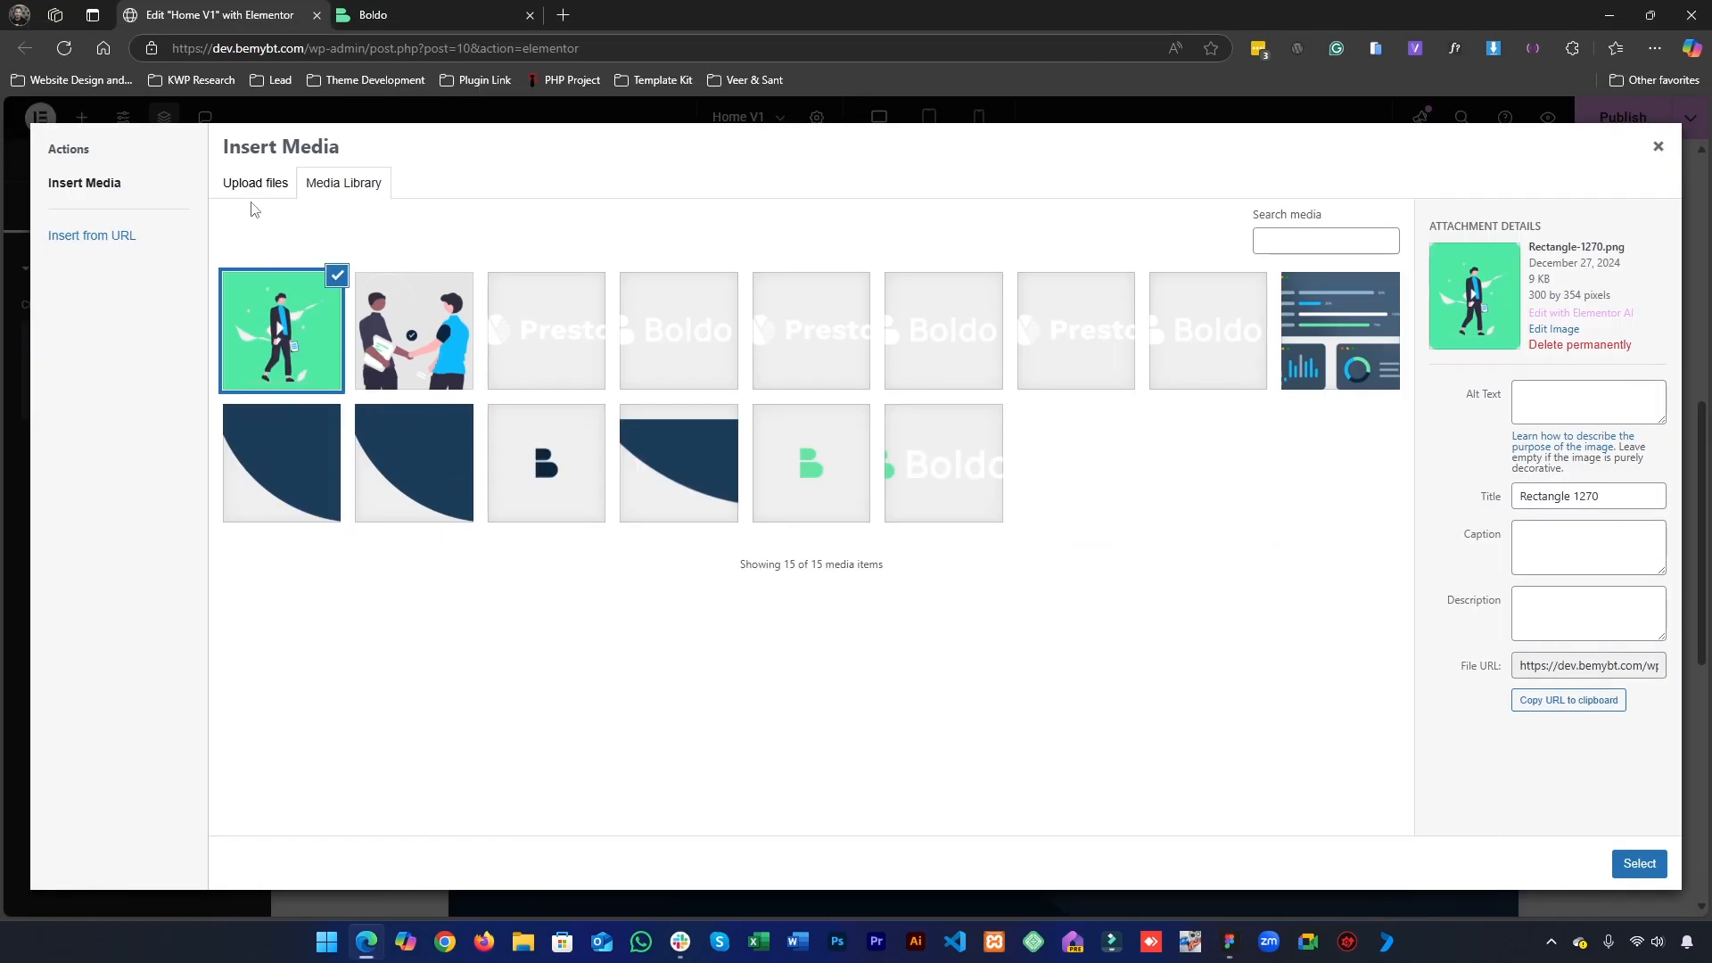
- Upload the building image 3.png from the Desktop to the media library in Elementor
click(255, 184)
click(949, 478)
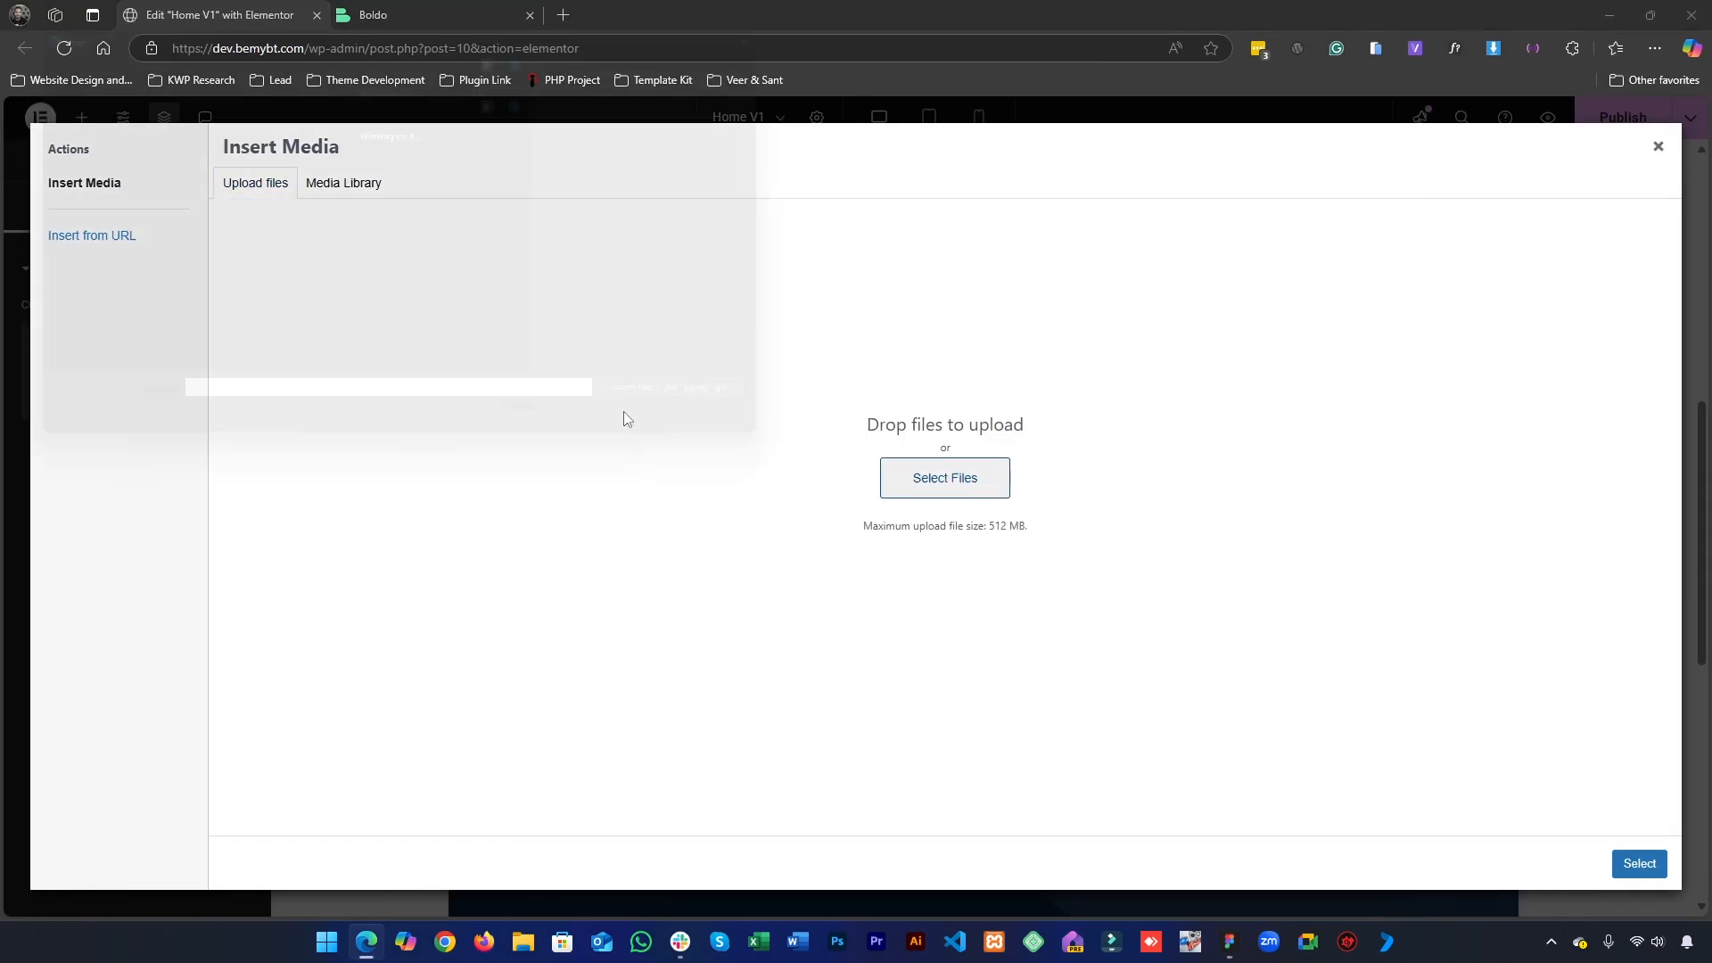
scroll(608, 218, down, 3)
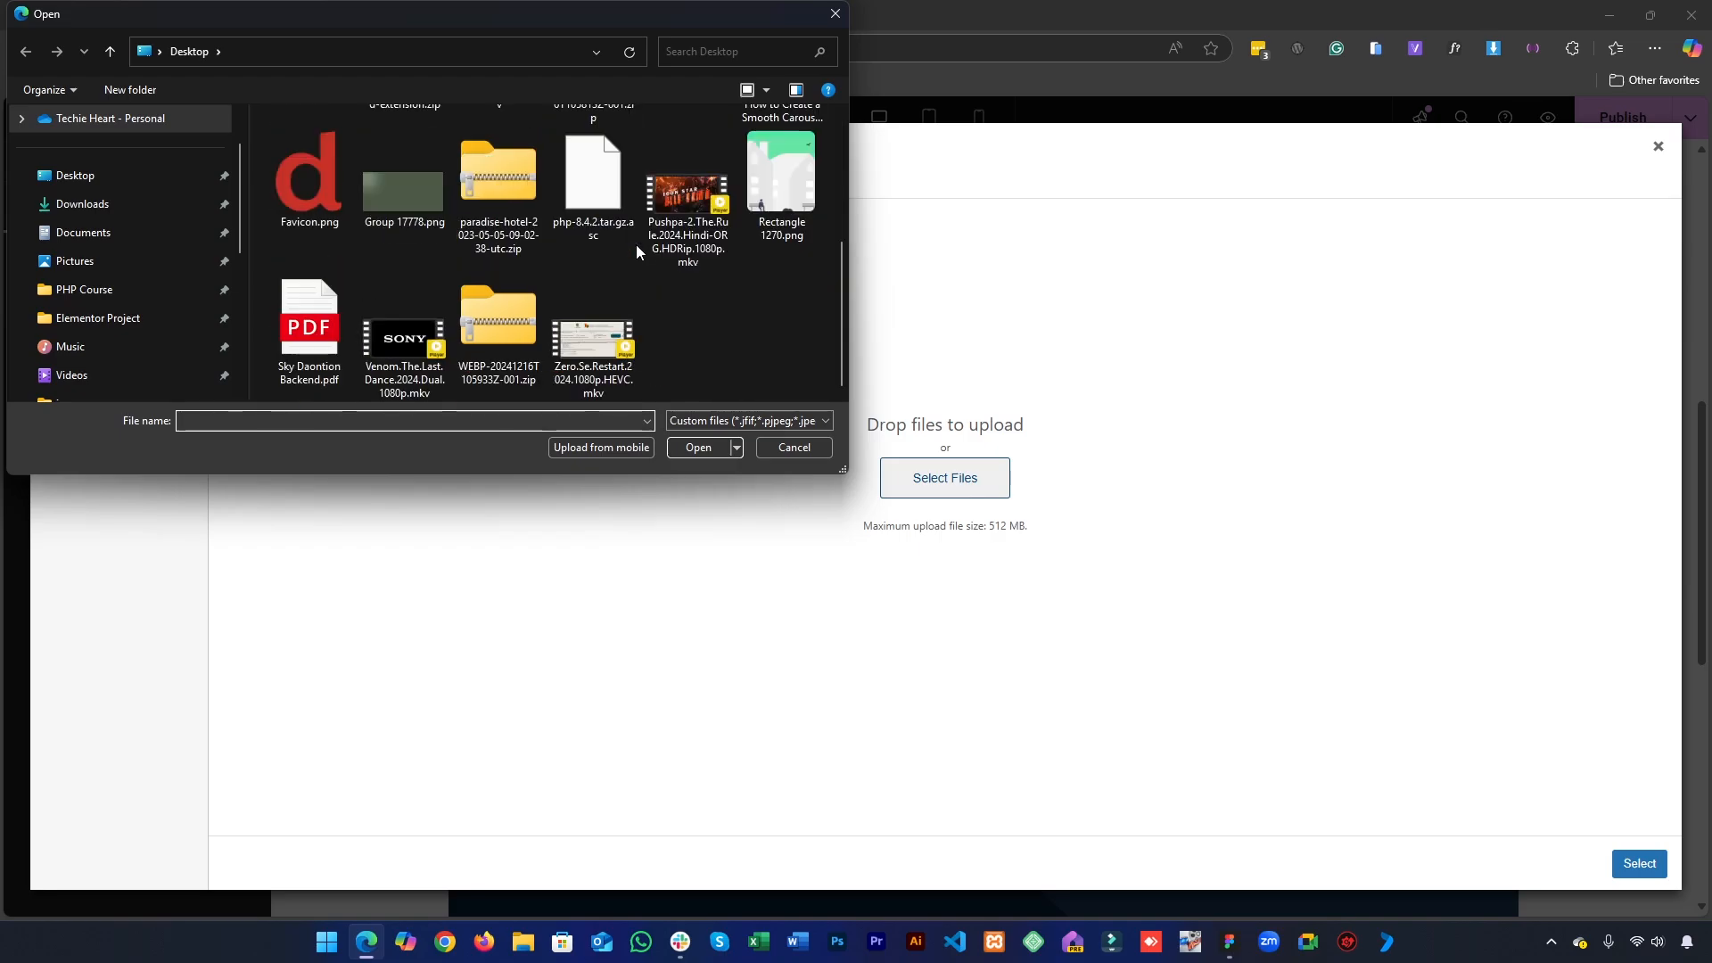
click(779, 187)
scroll(760, 259, up, 3)
double_click(768, 180)
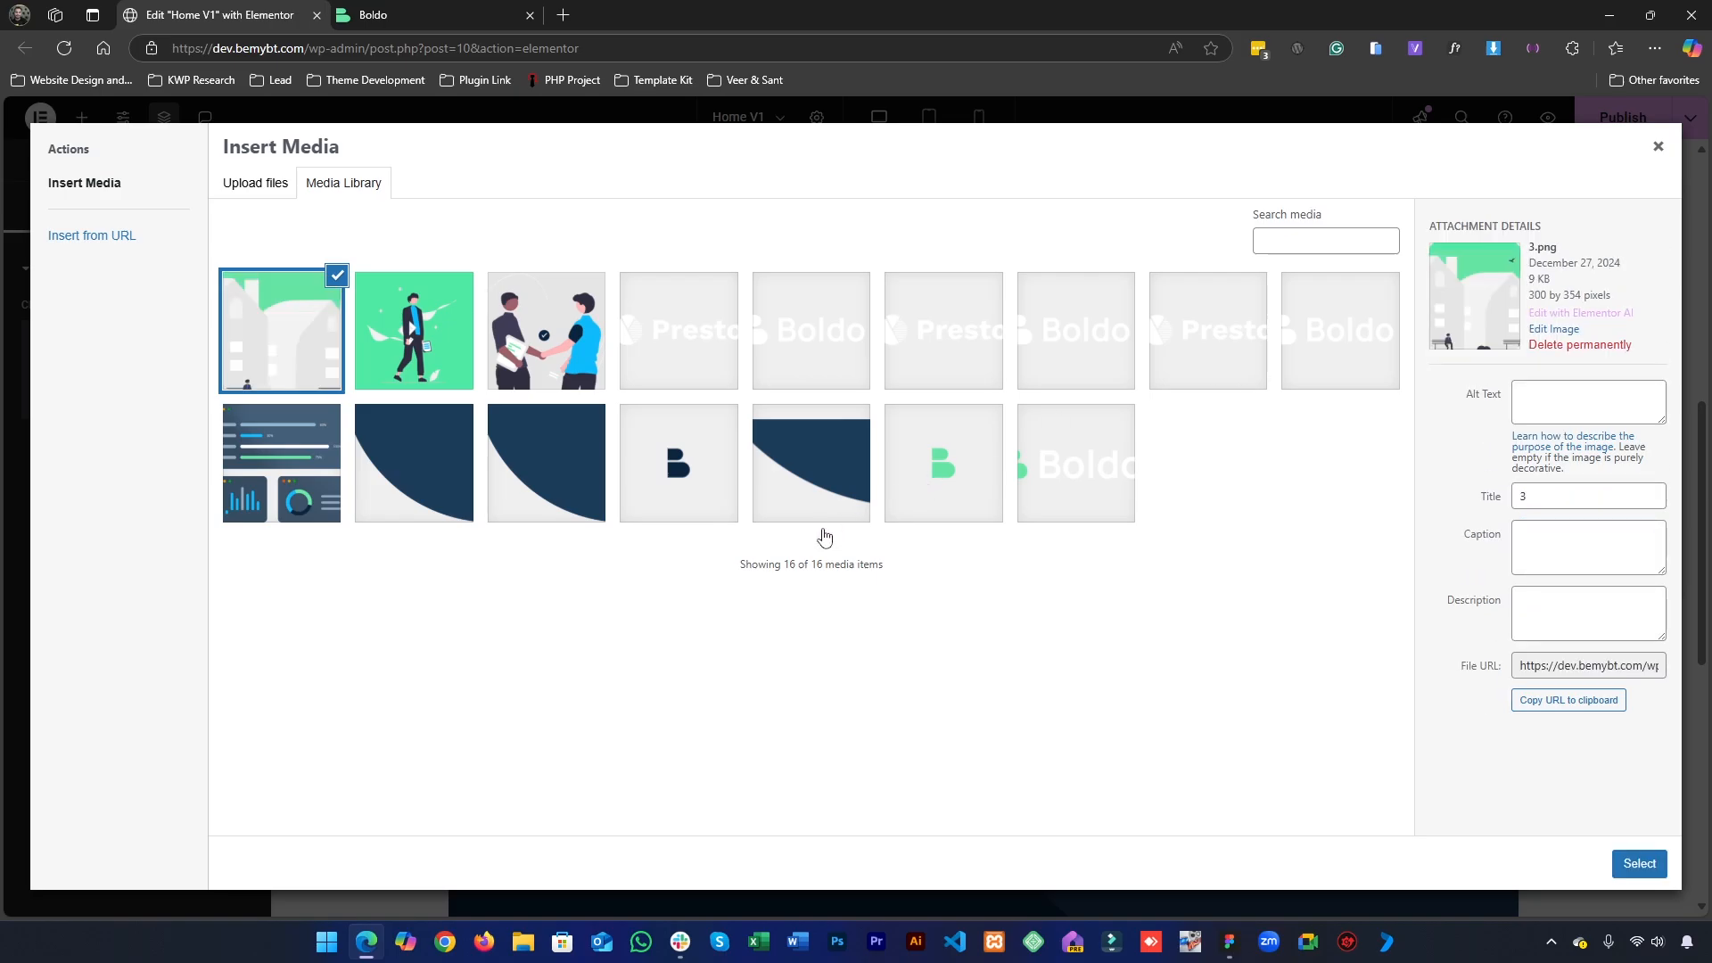
- Insert the walking-man image Rectangle-1270.png into the first column's Image widget and view the widget's style options
click(392, 366)
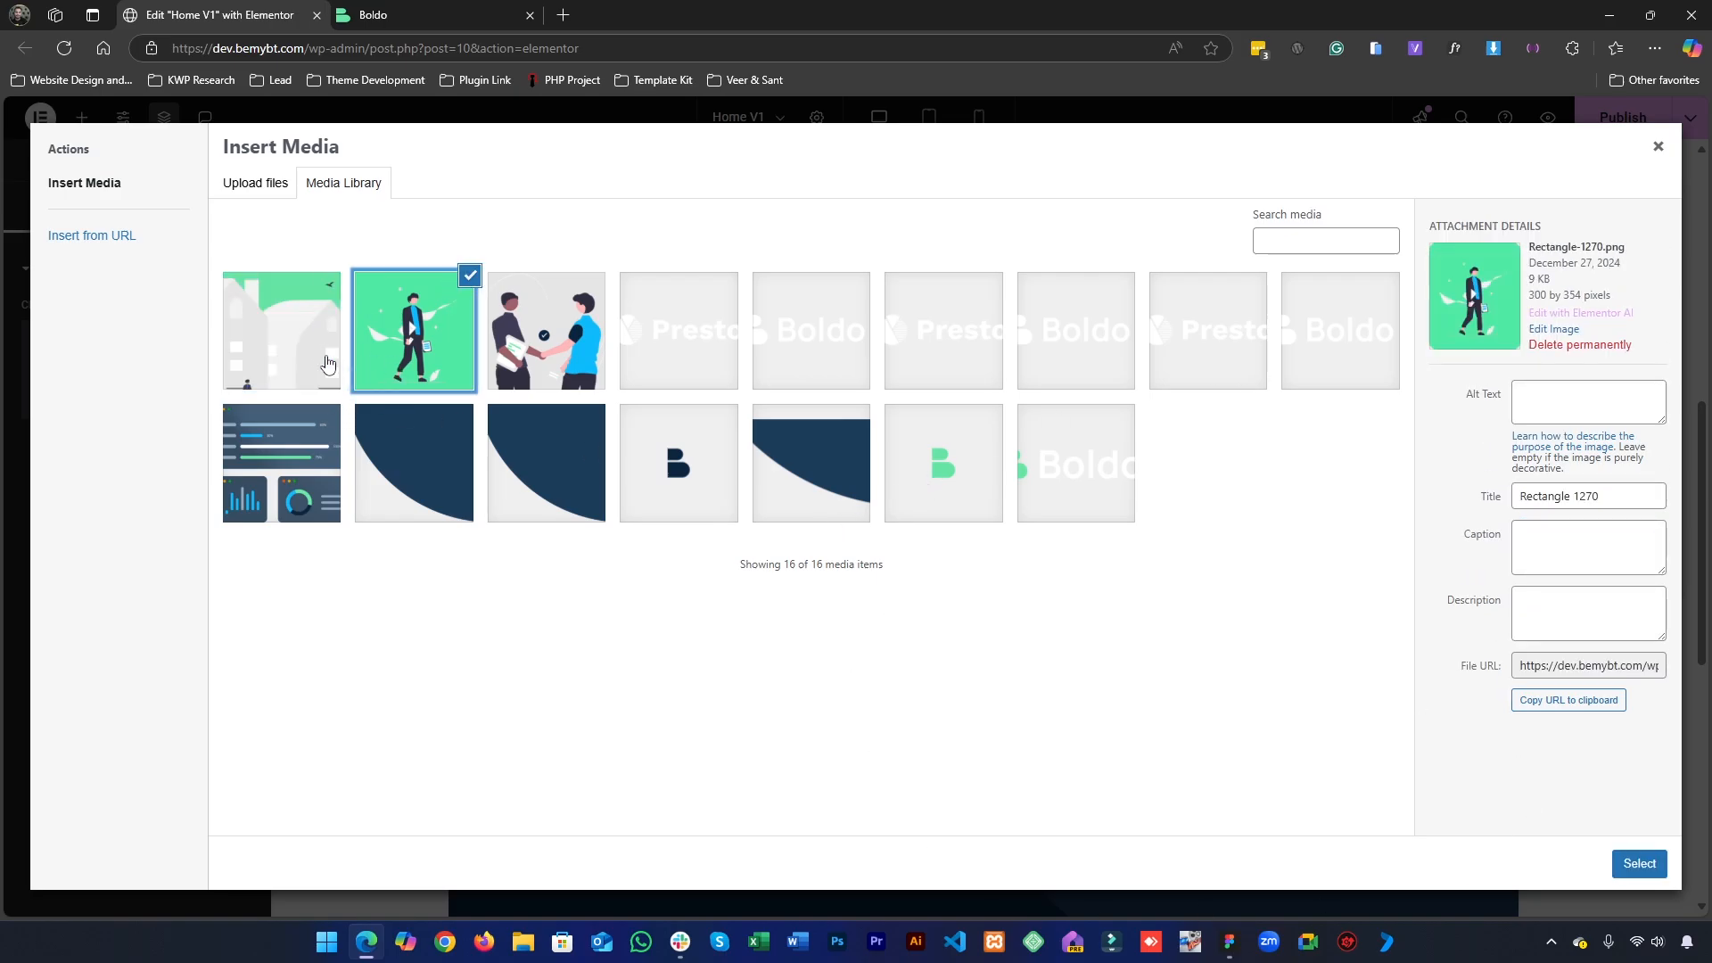
click(1640, 863)
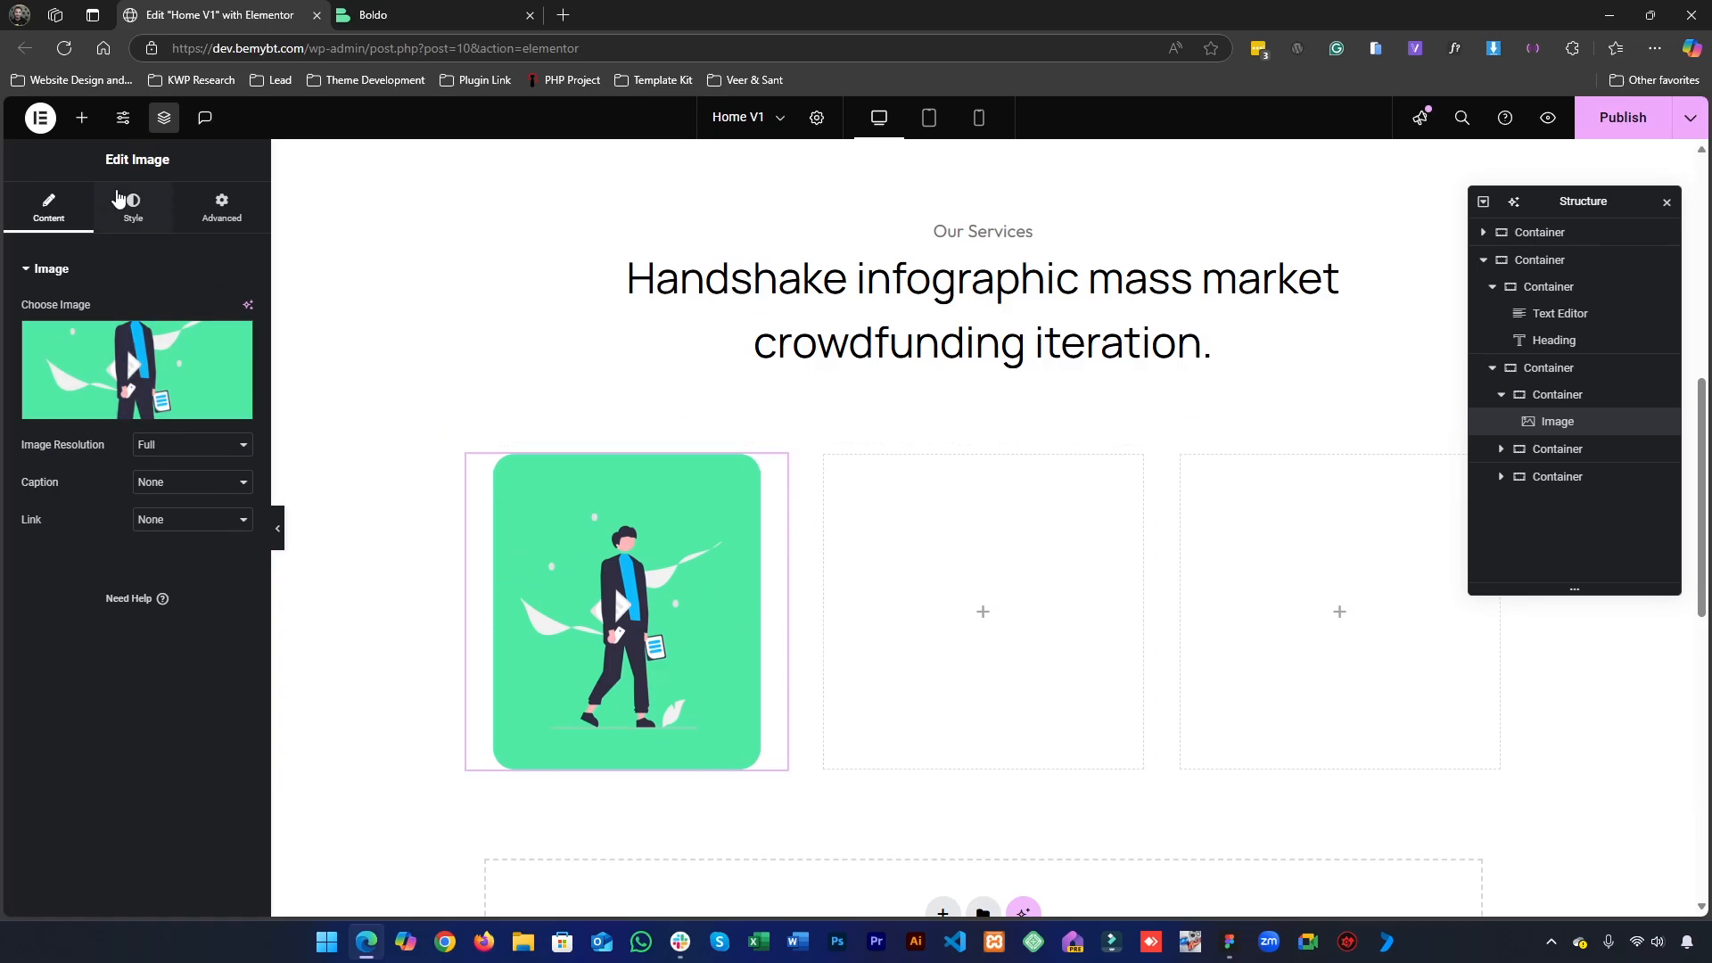
click(121, 198)
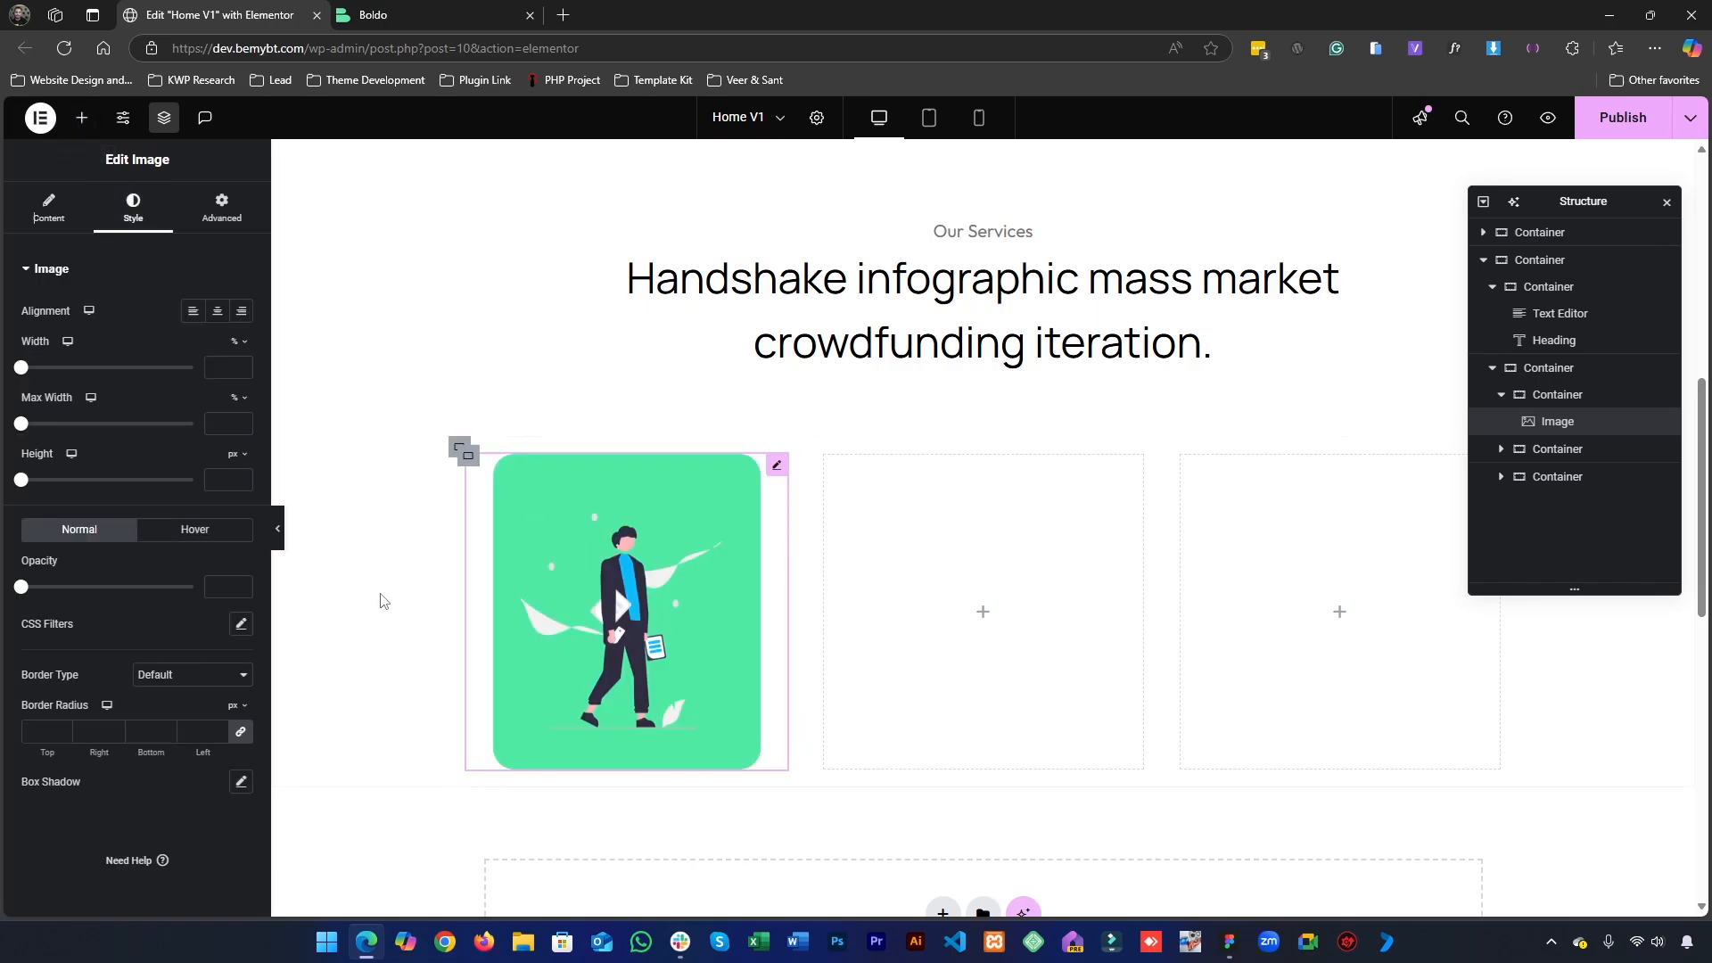
scroll(751, 513, up, 2)
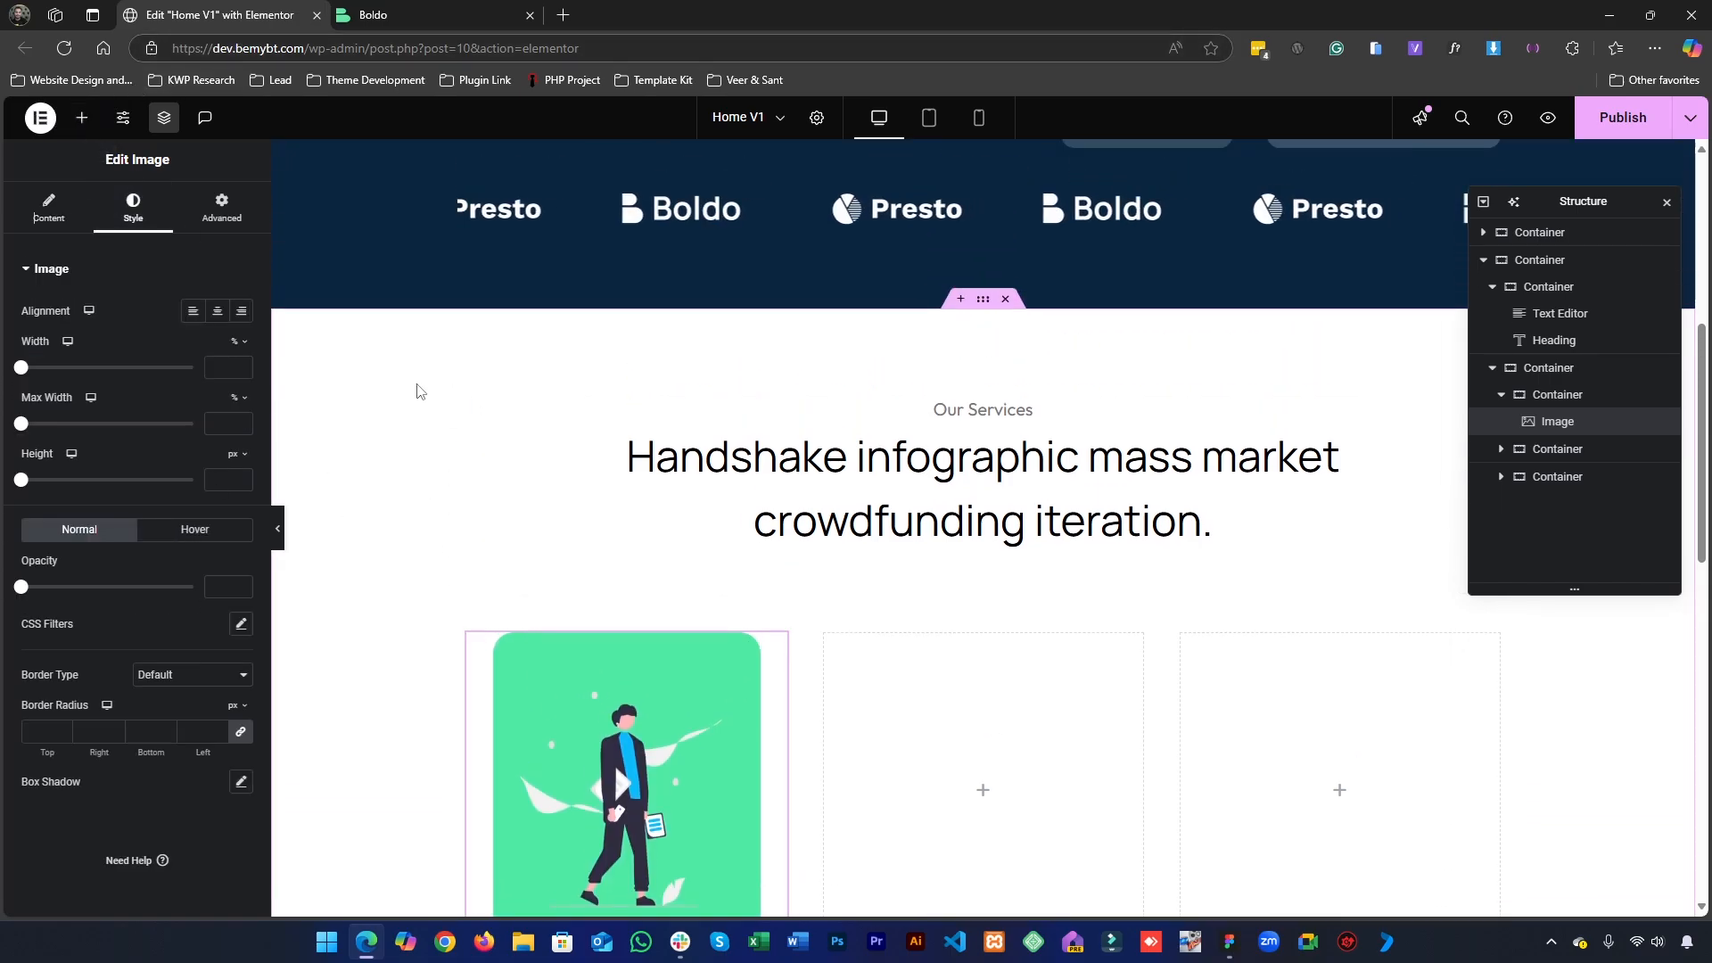
scroll(420, 390, down, 3)
- Add a Heading widget below the first column's image and replace its title with "Cool feature title" copied from the Figma card
click(81, 117)
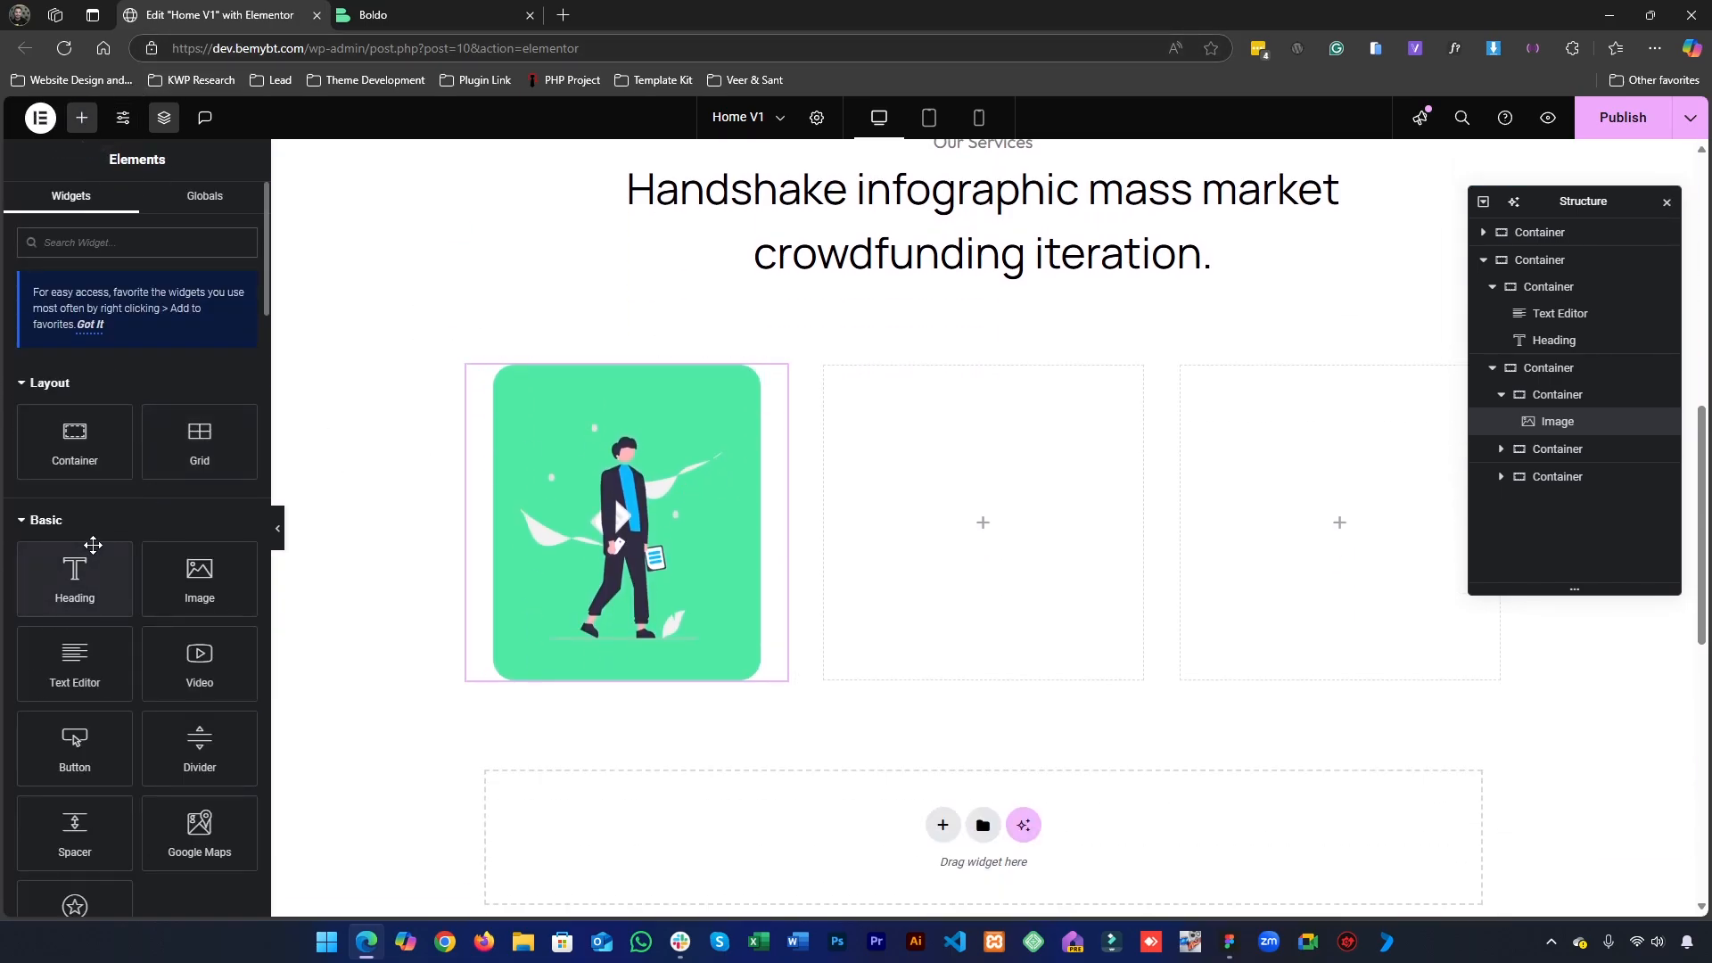
drag(88, 546, 668, 628)
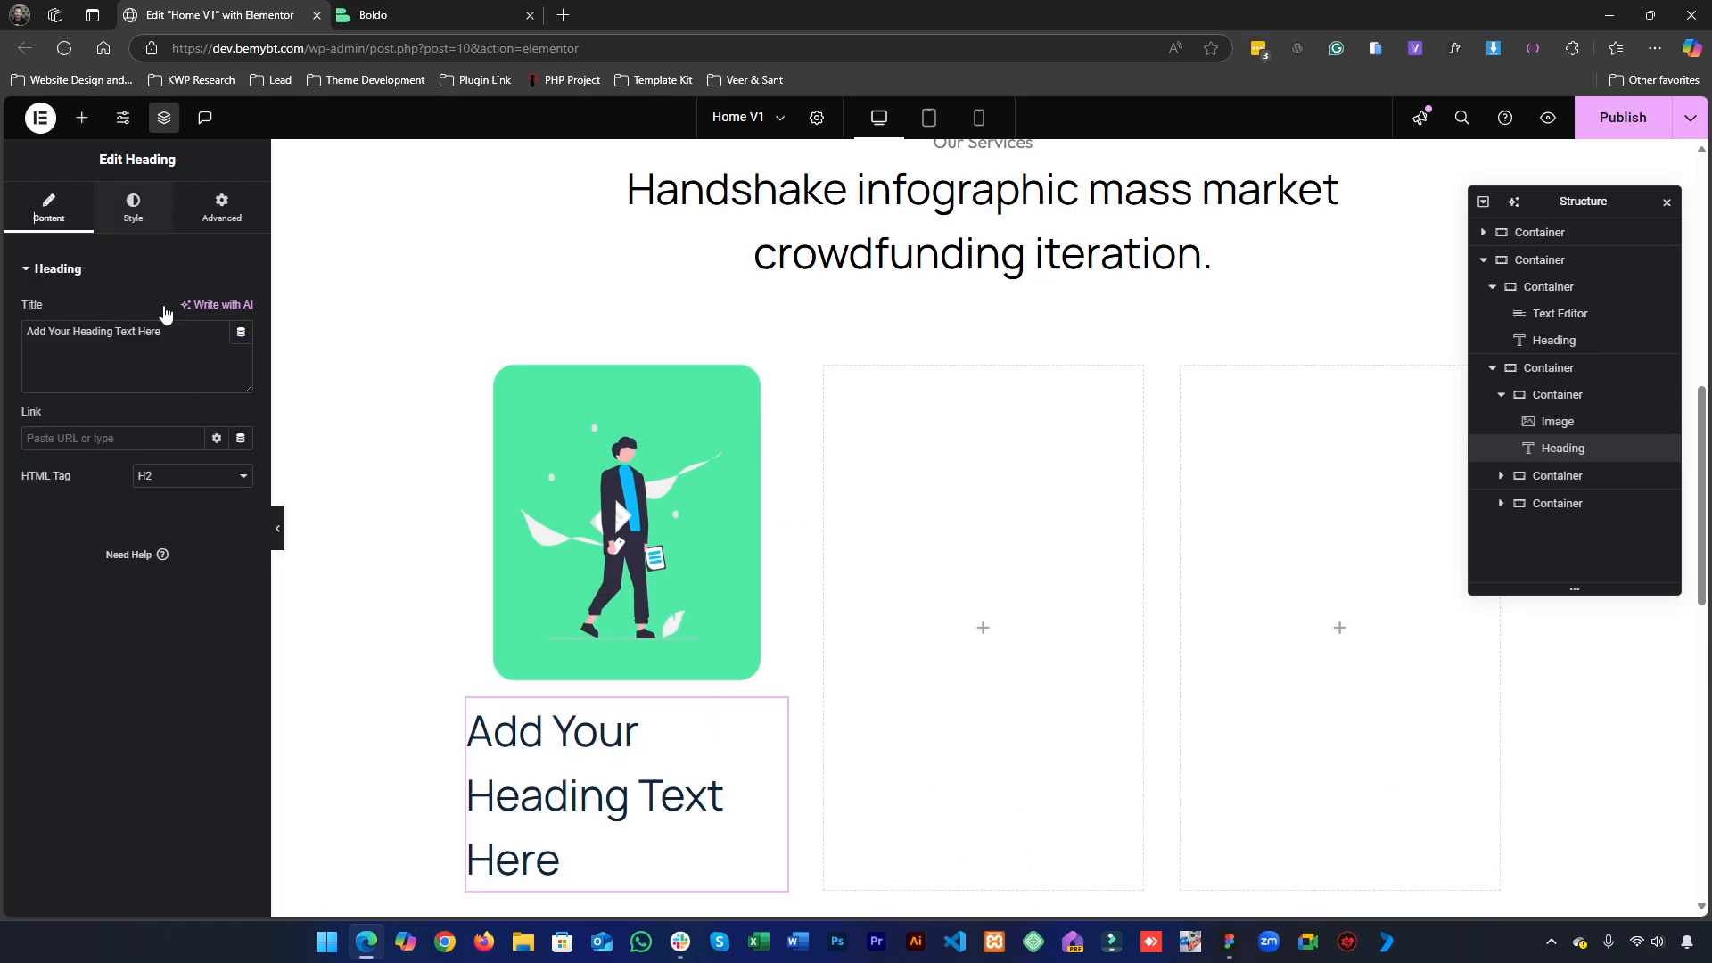
click(1227, 942)
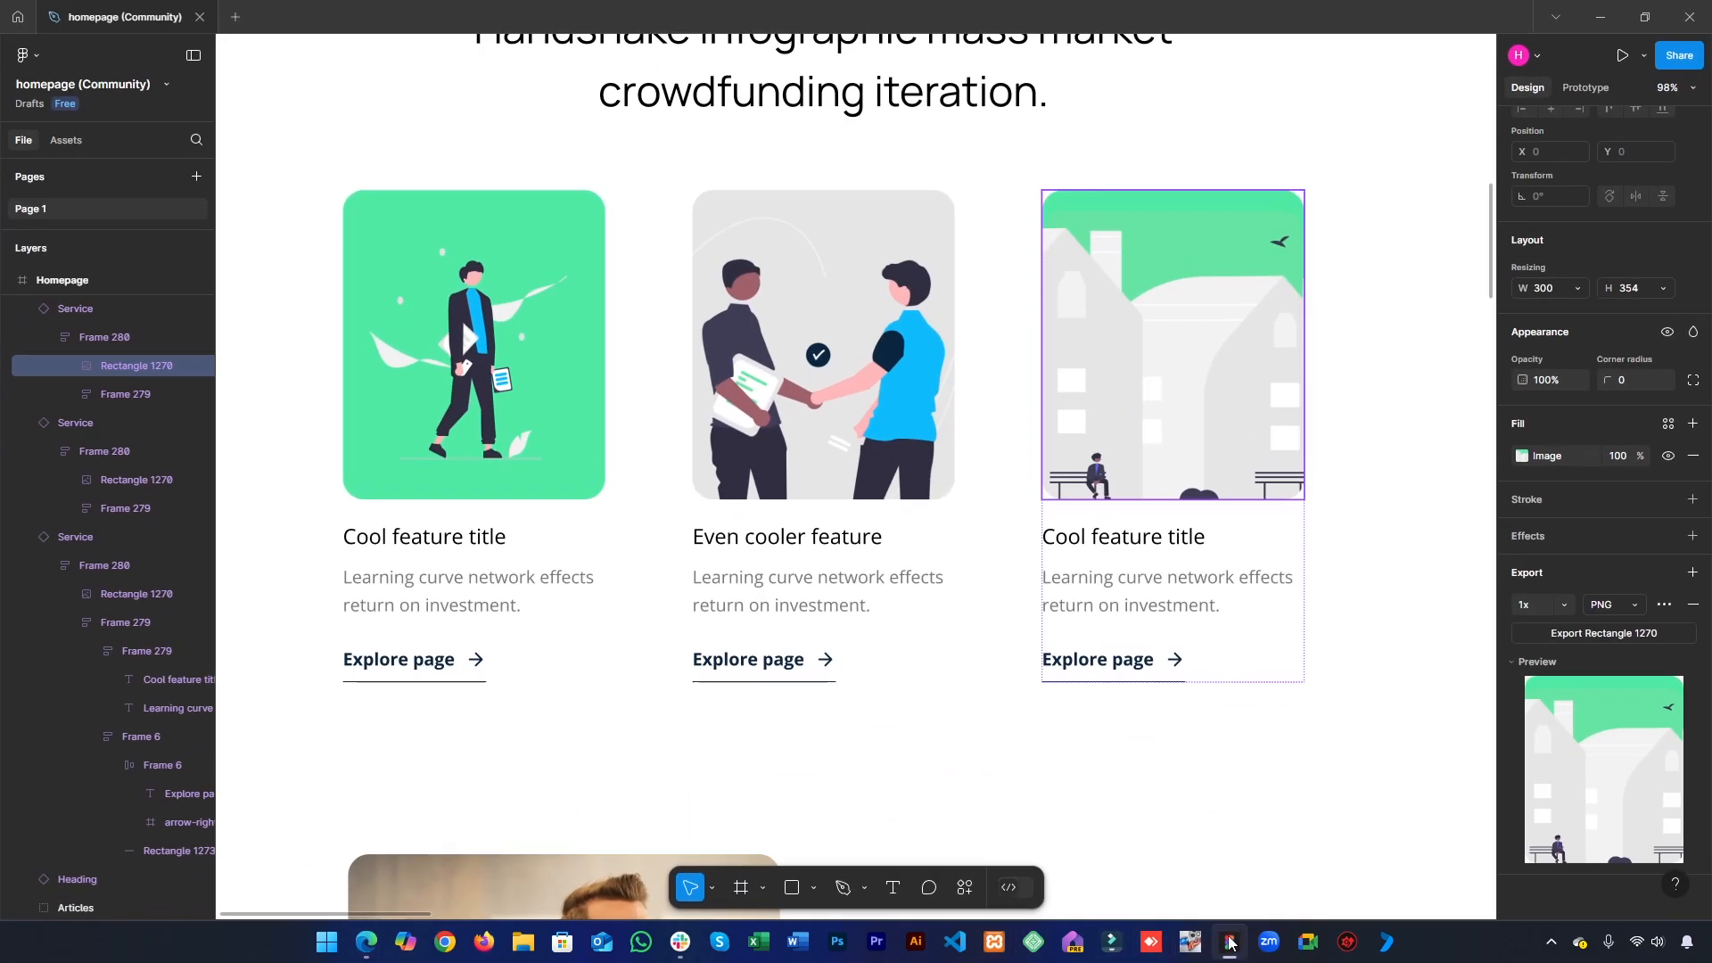
click(439, 549)
double_click(439, 550)
double_click(439, 545)
key(ctrl+c)
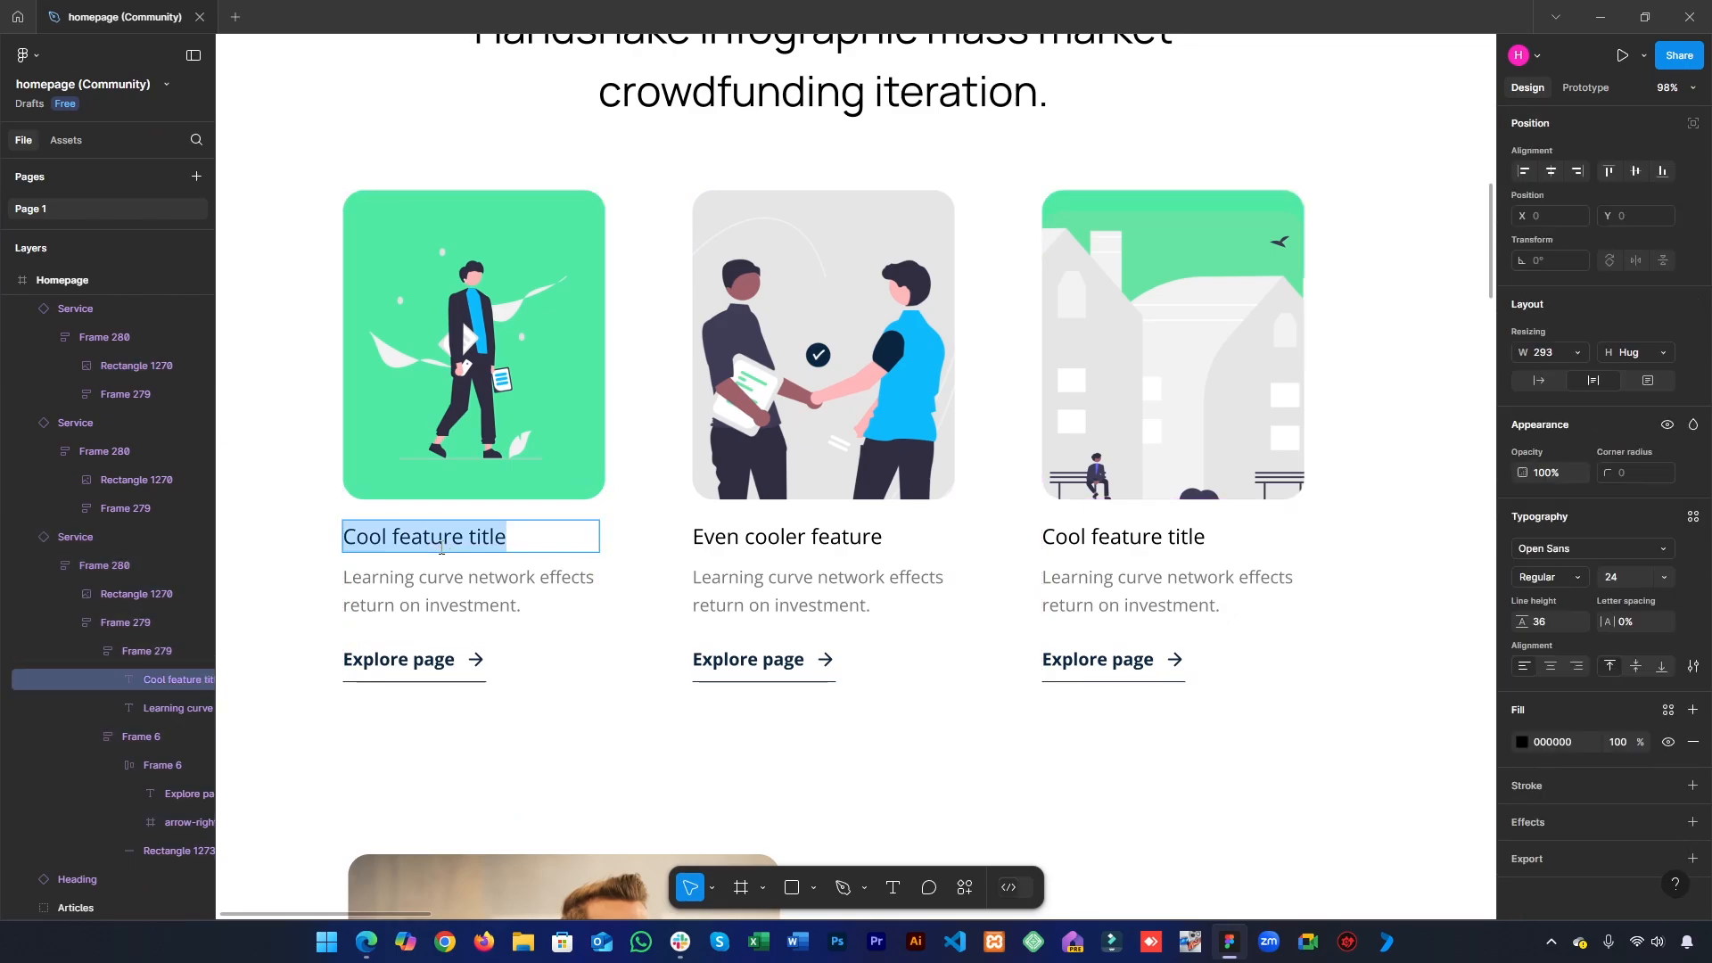
click(1229, 941)
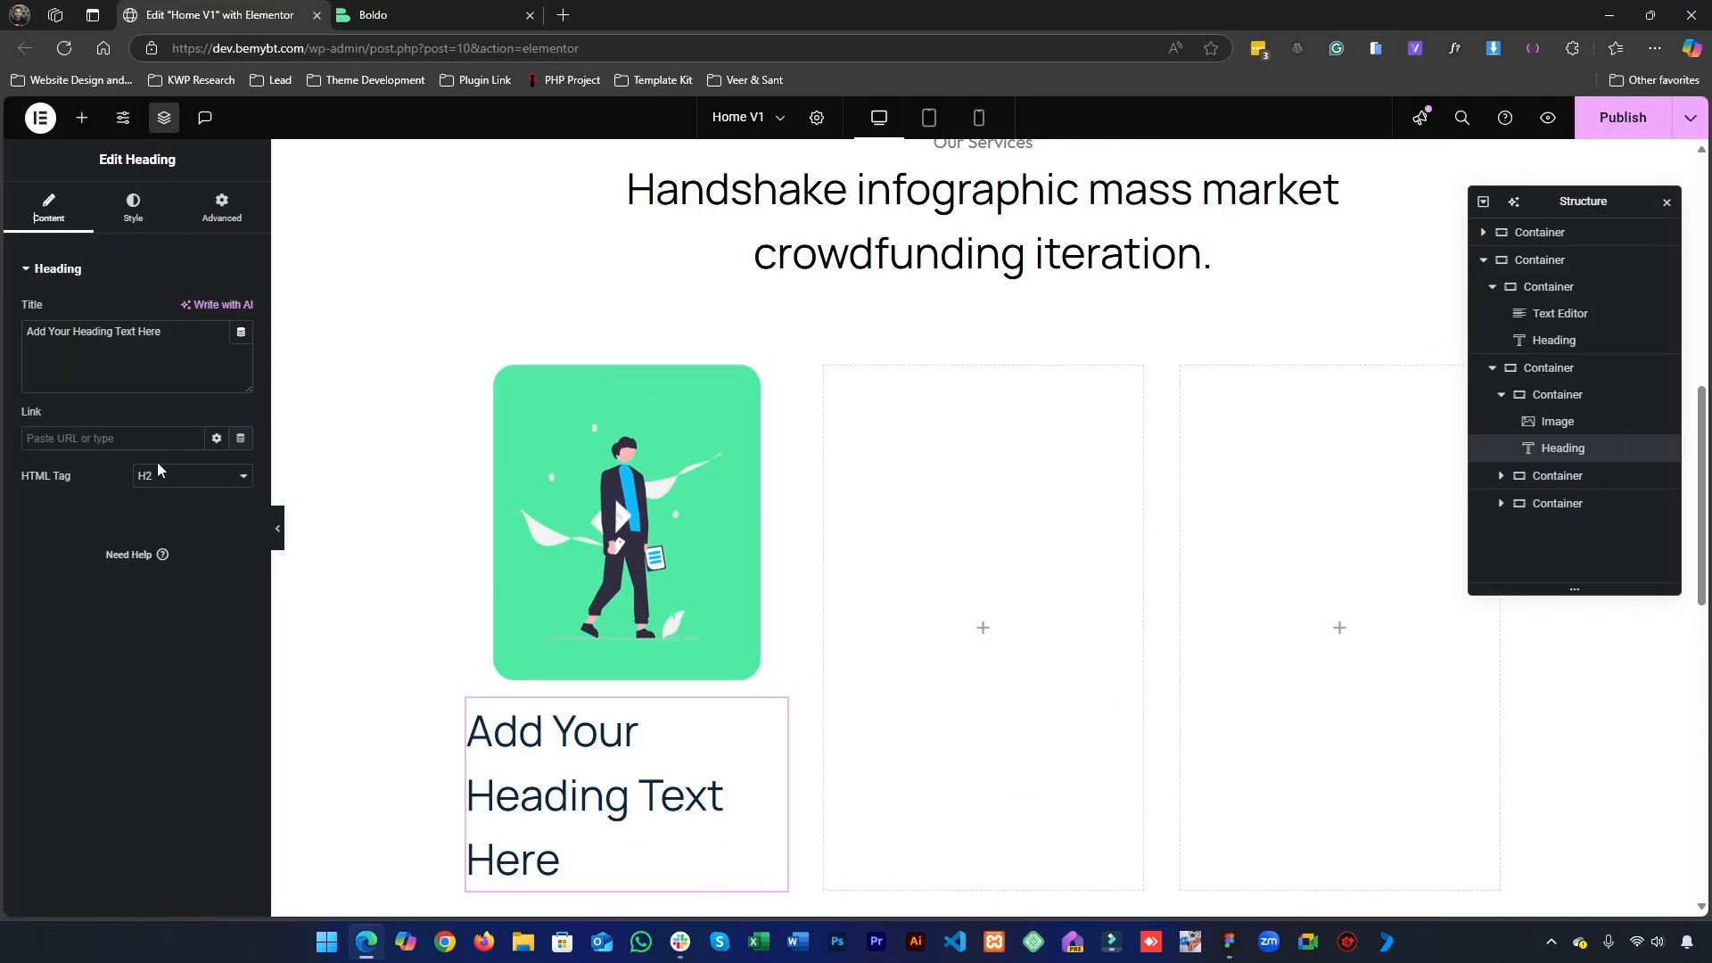
click(148, 367)
key(ctrl+a)
key(ctrl+v)
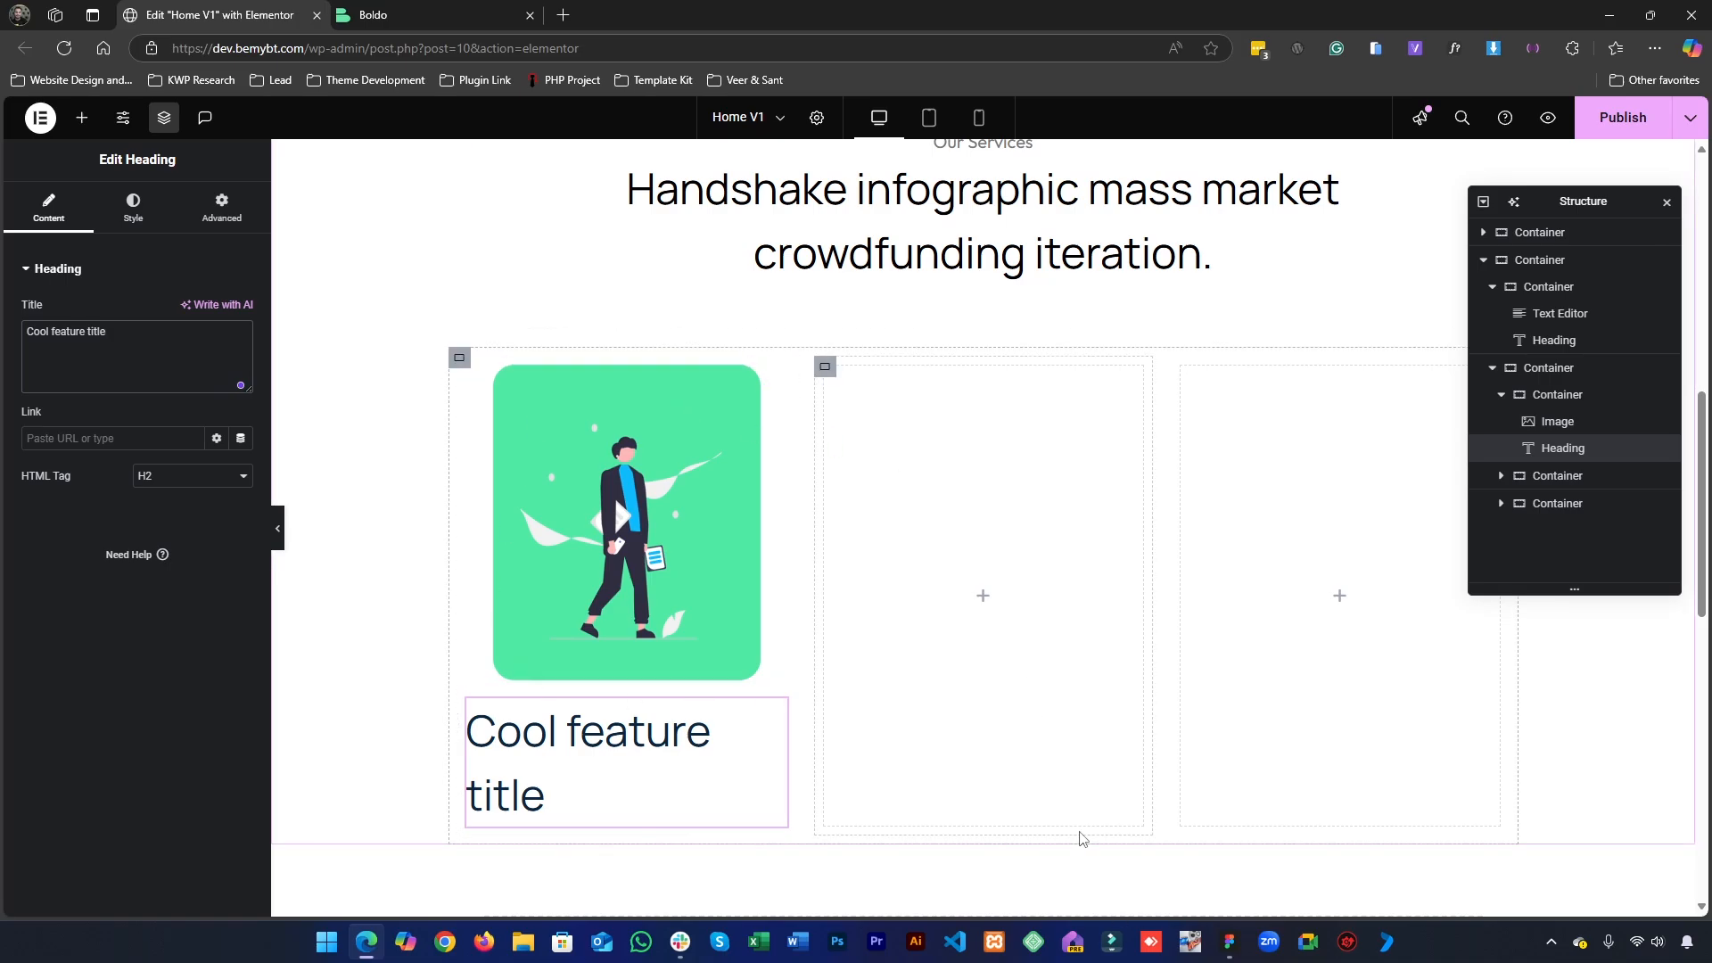
- Check the card title's typography in Figma, then try the Accent and Sub Heading global fonts on the Elementor heading "Cool feature title"
click(1228, 942)
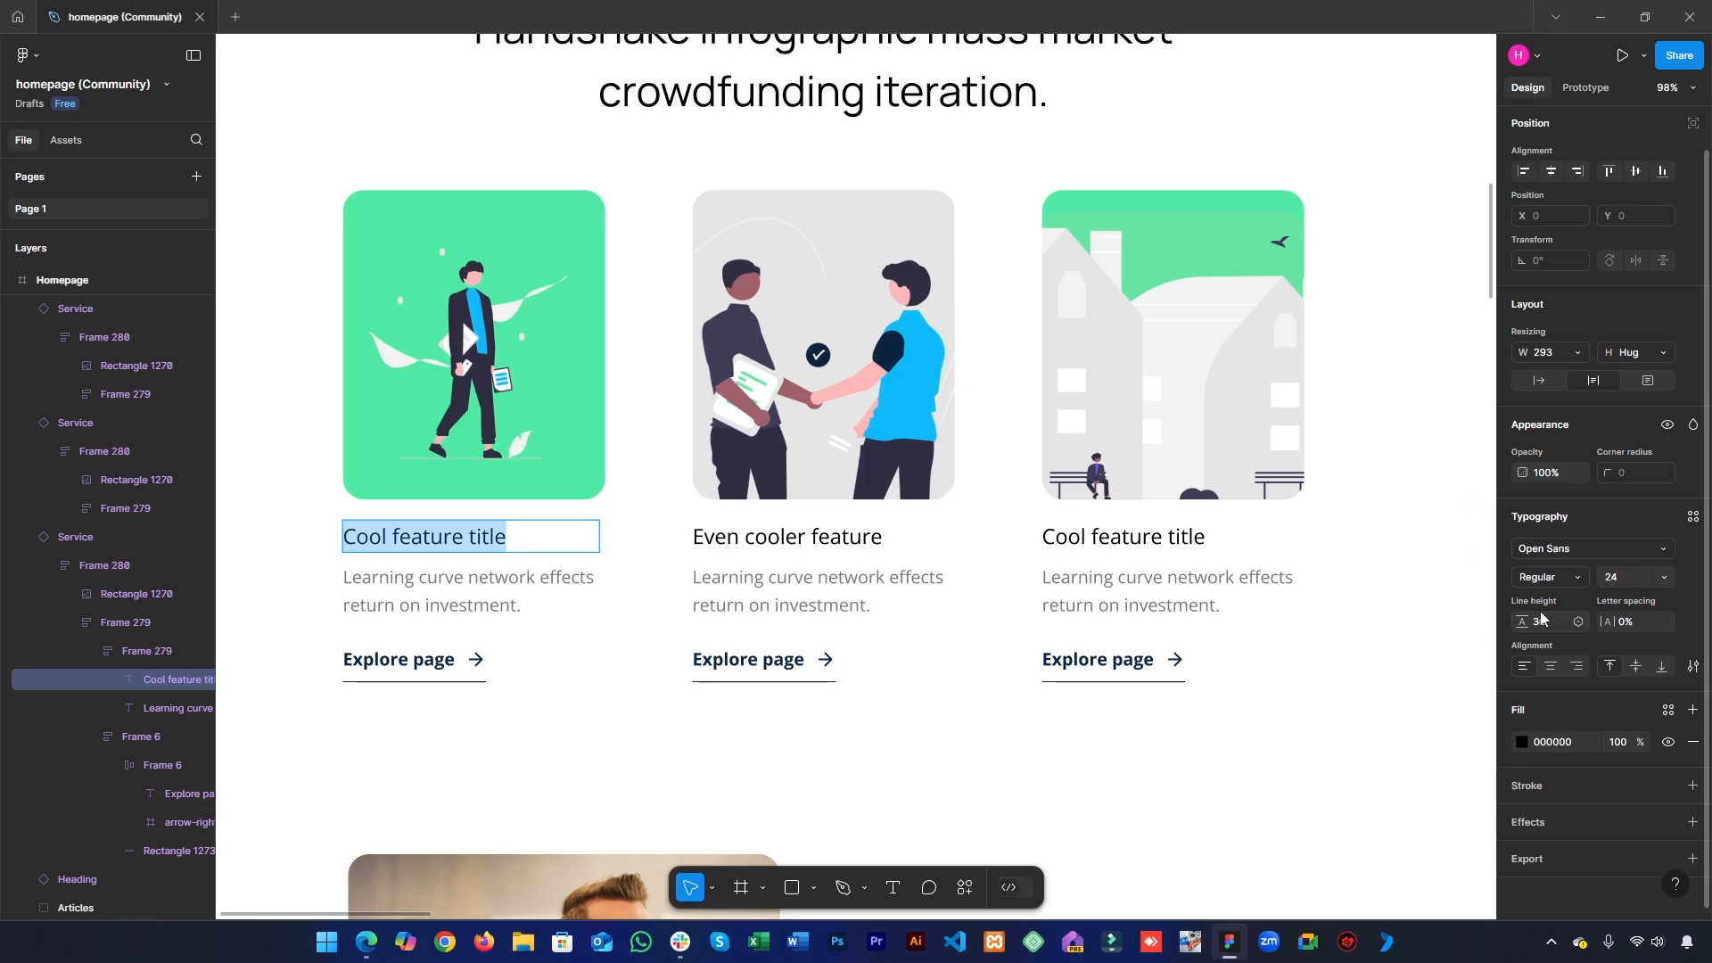
click(1601, 16)
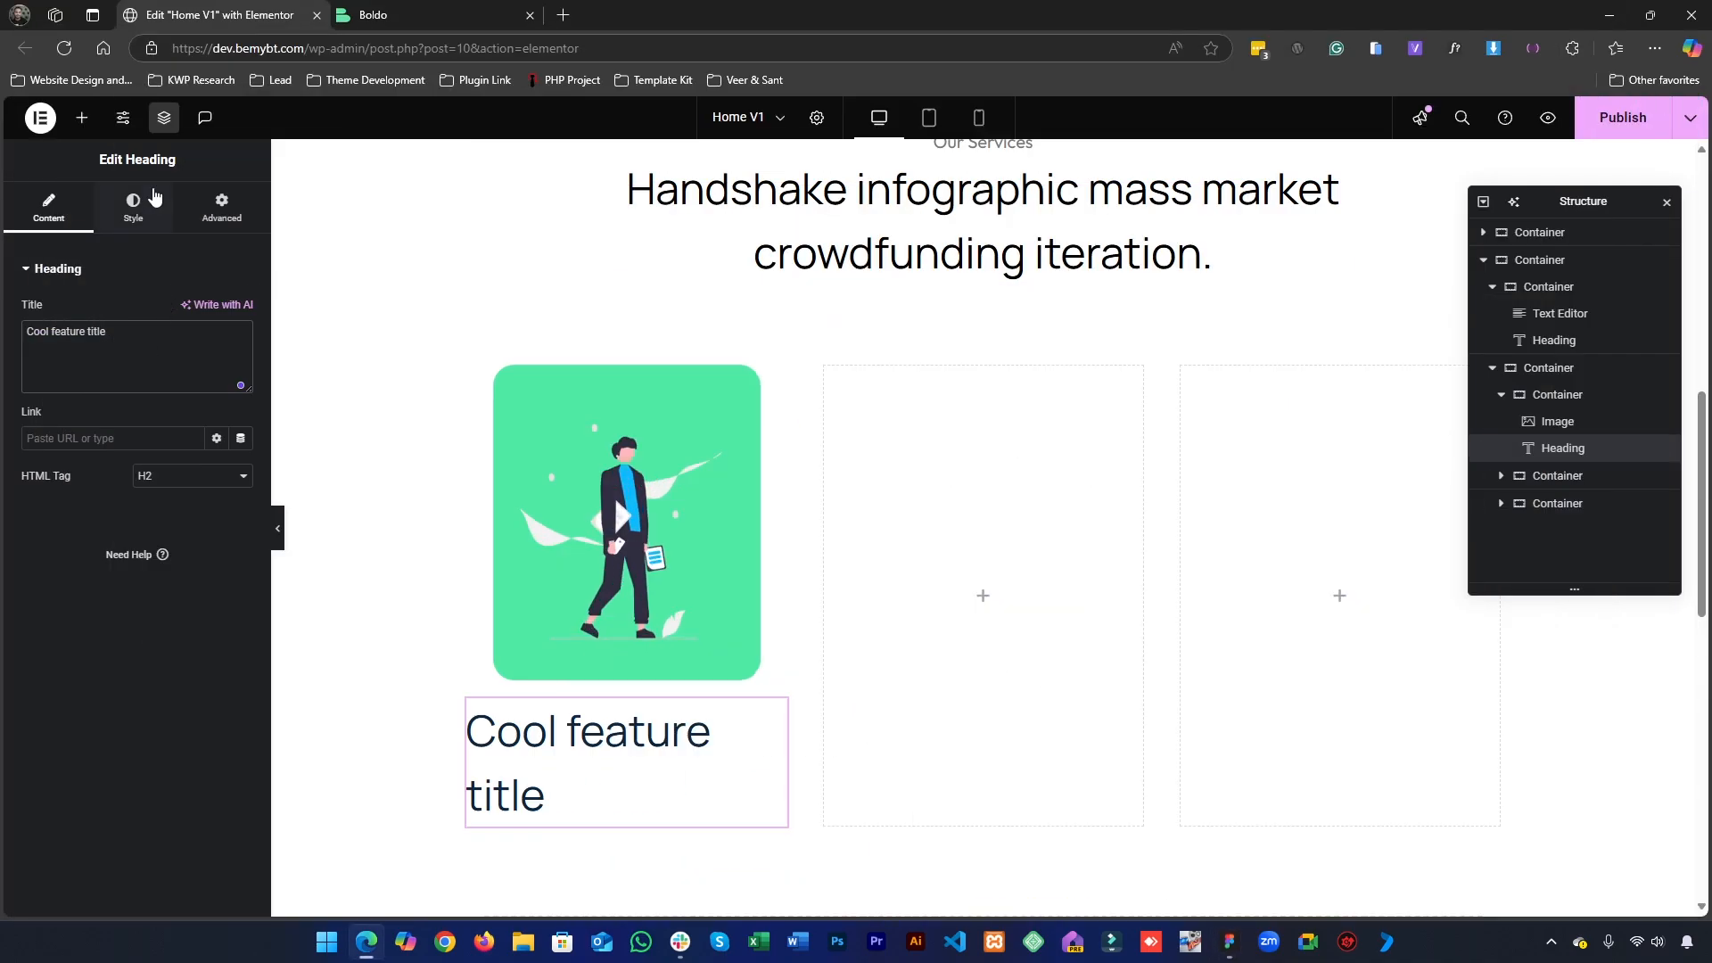
click(133, 207)
click(218, 387)
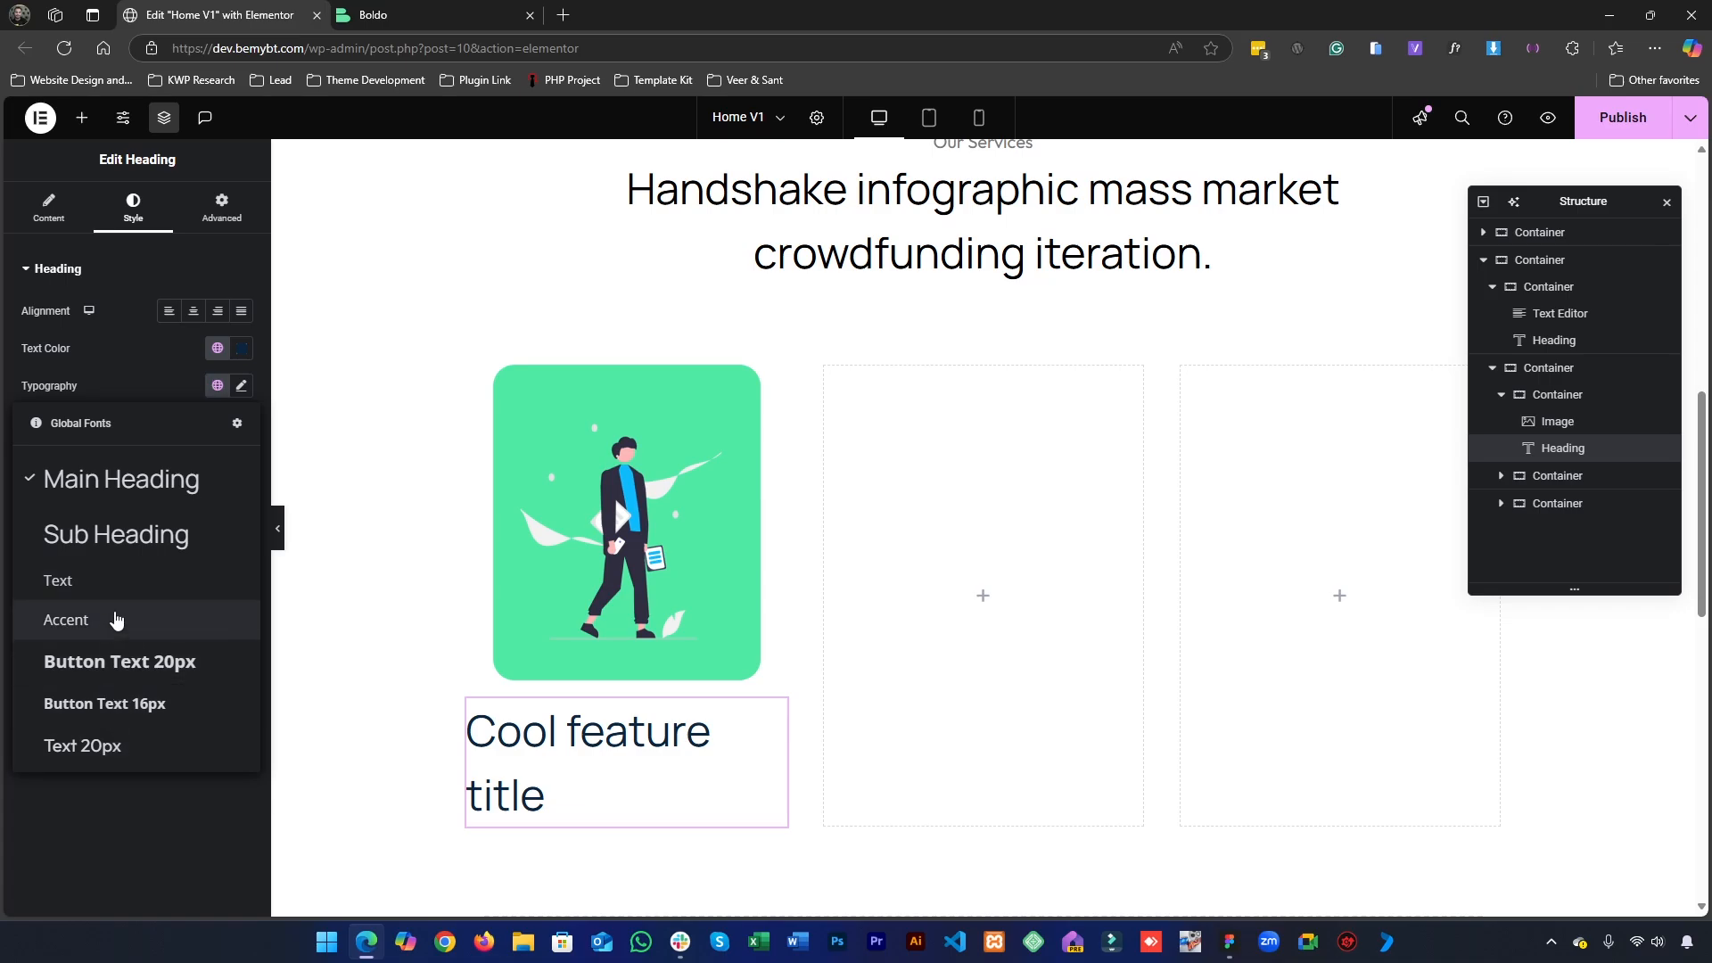
click(114, 617)
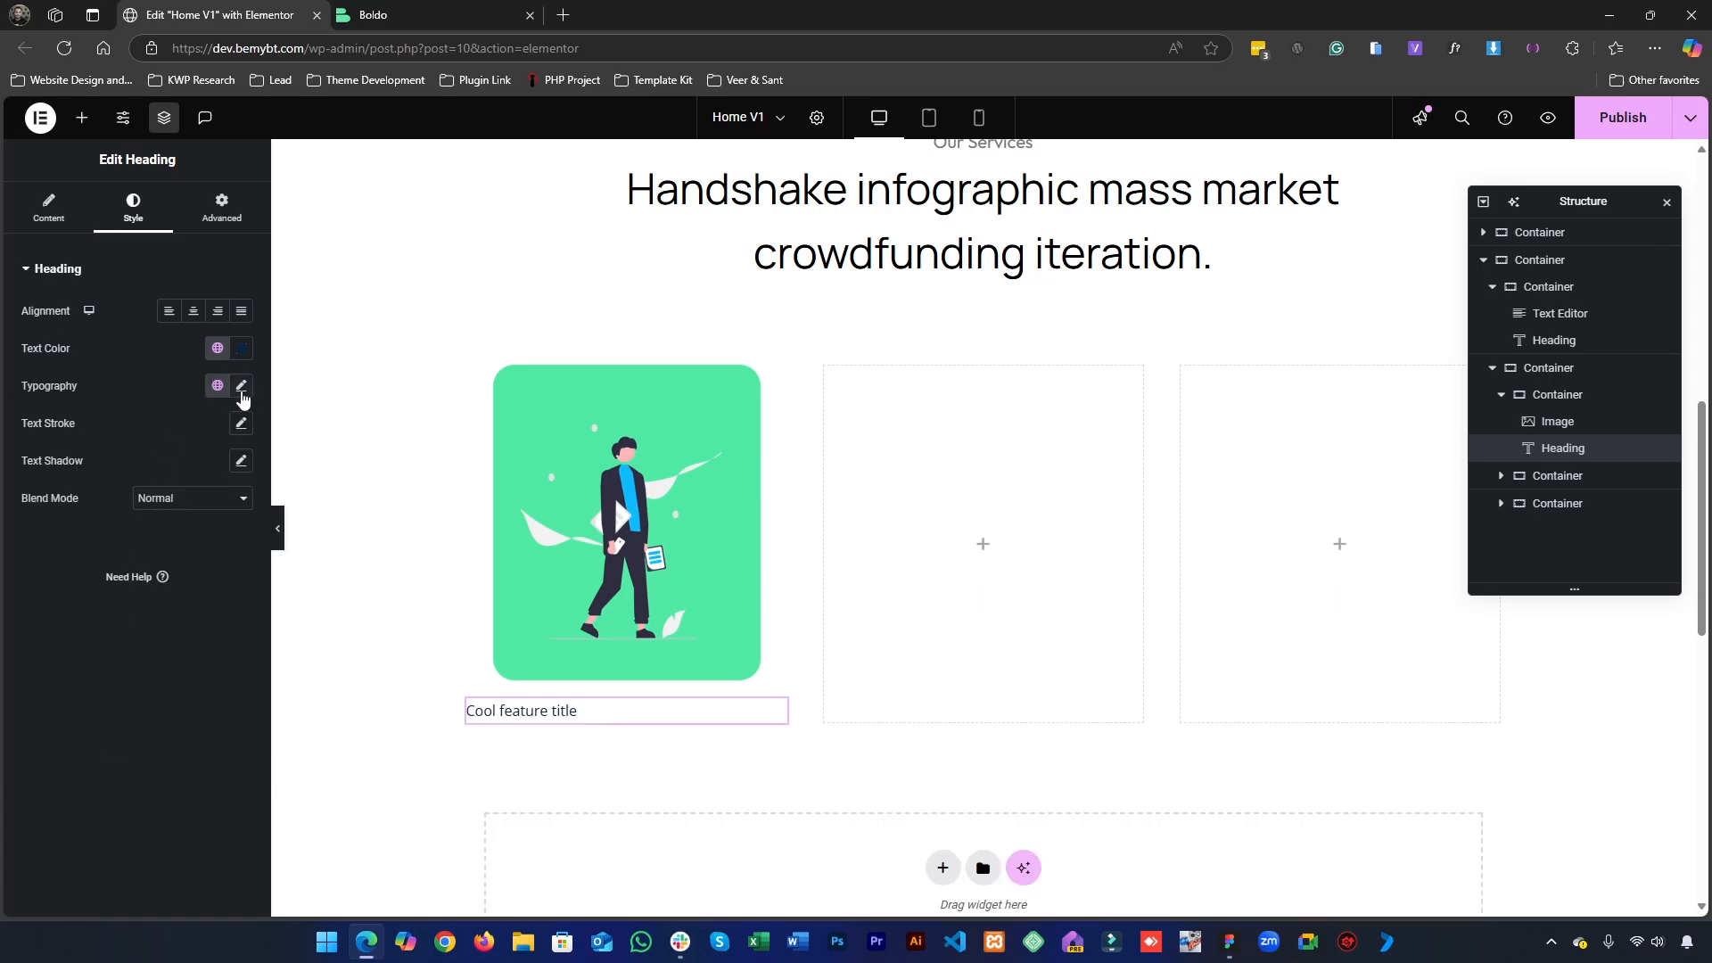
click(241, 389)
click(216, 389)
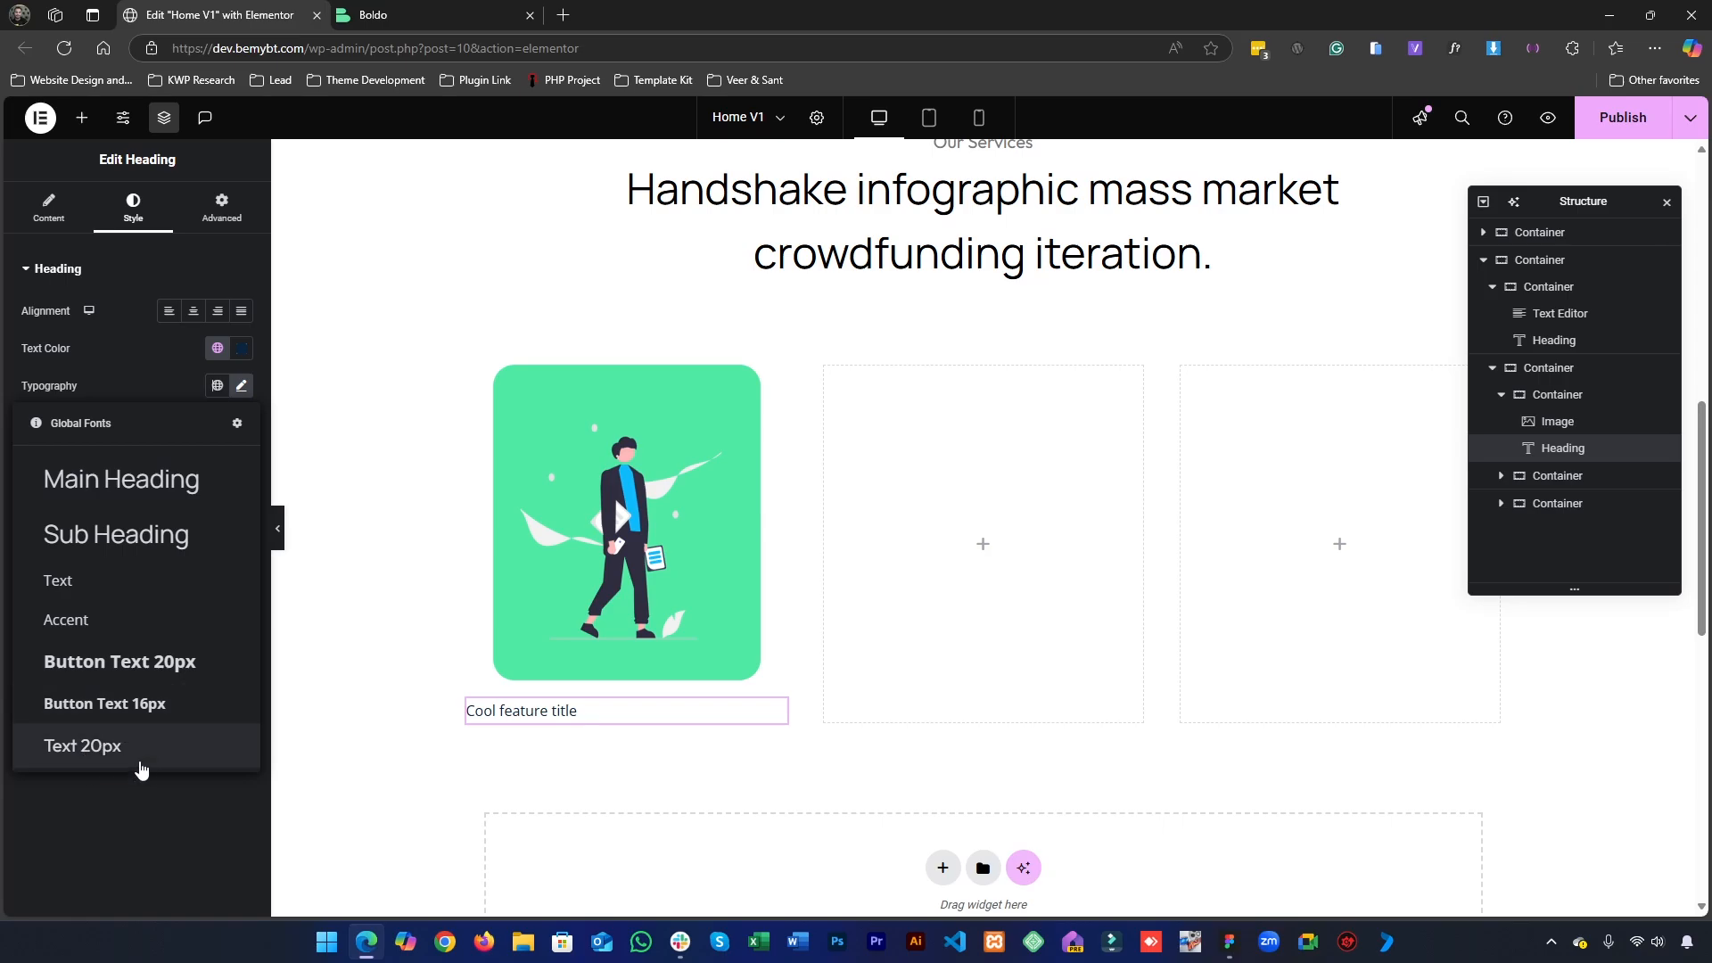
click(134, 548)
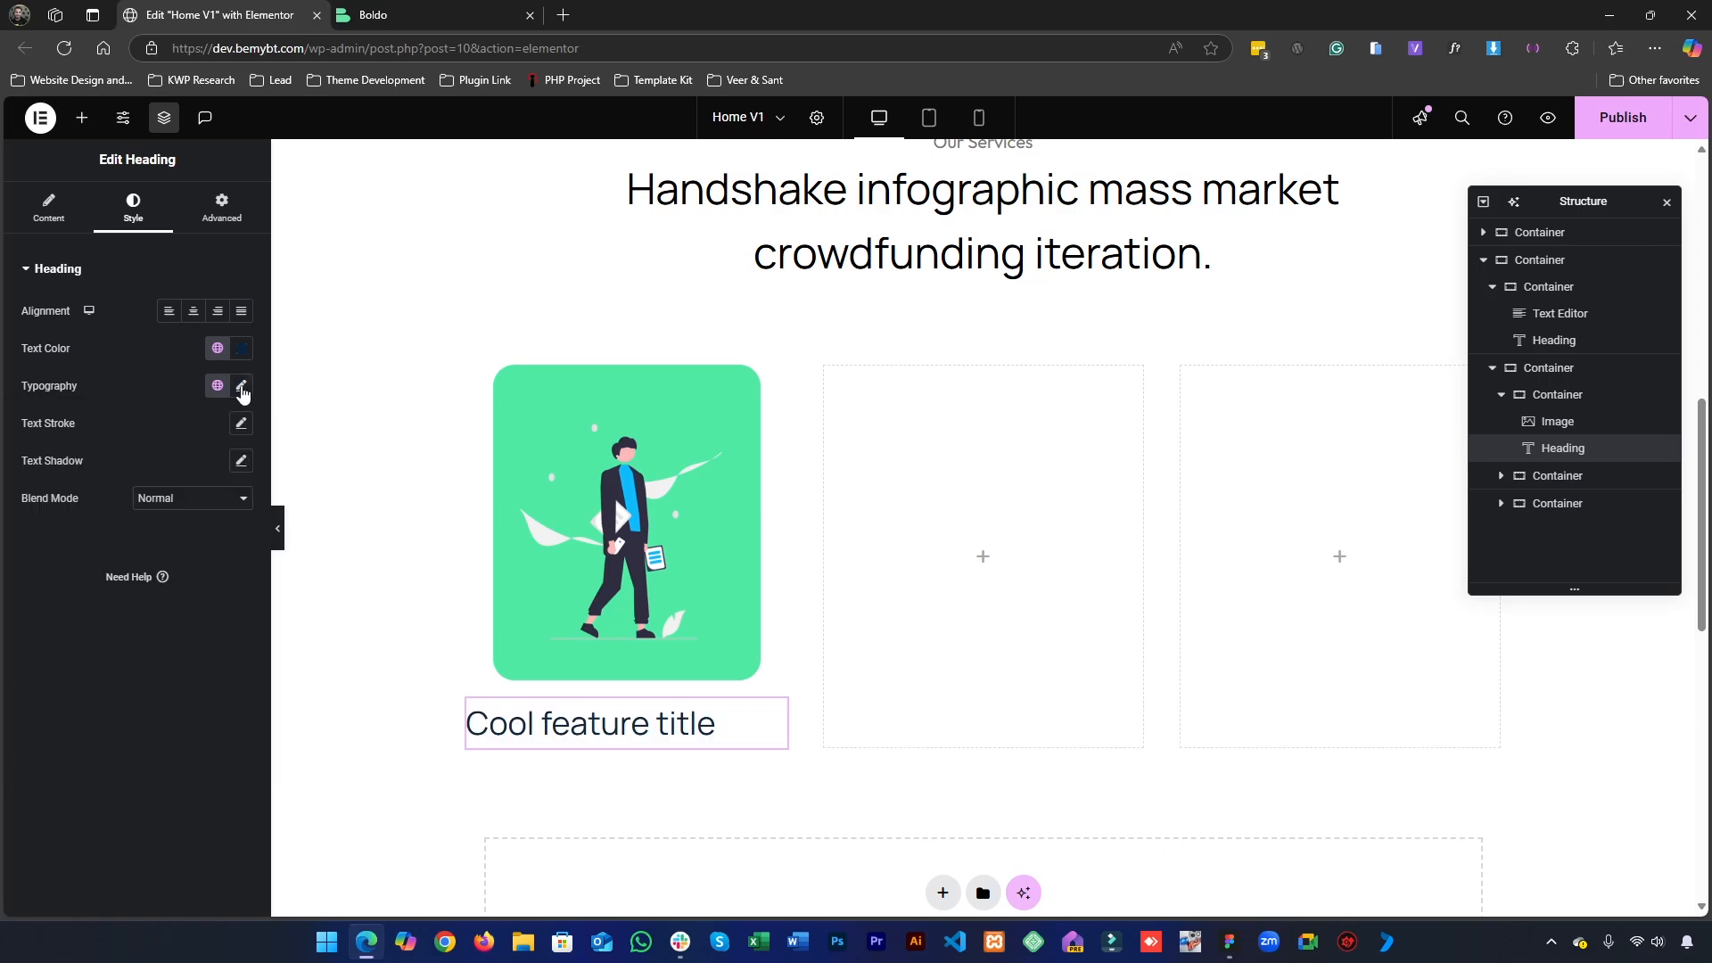
click(242, 387)
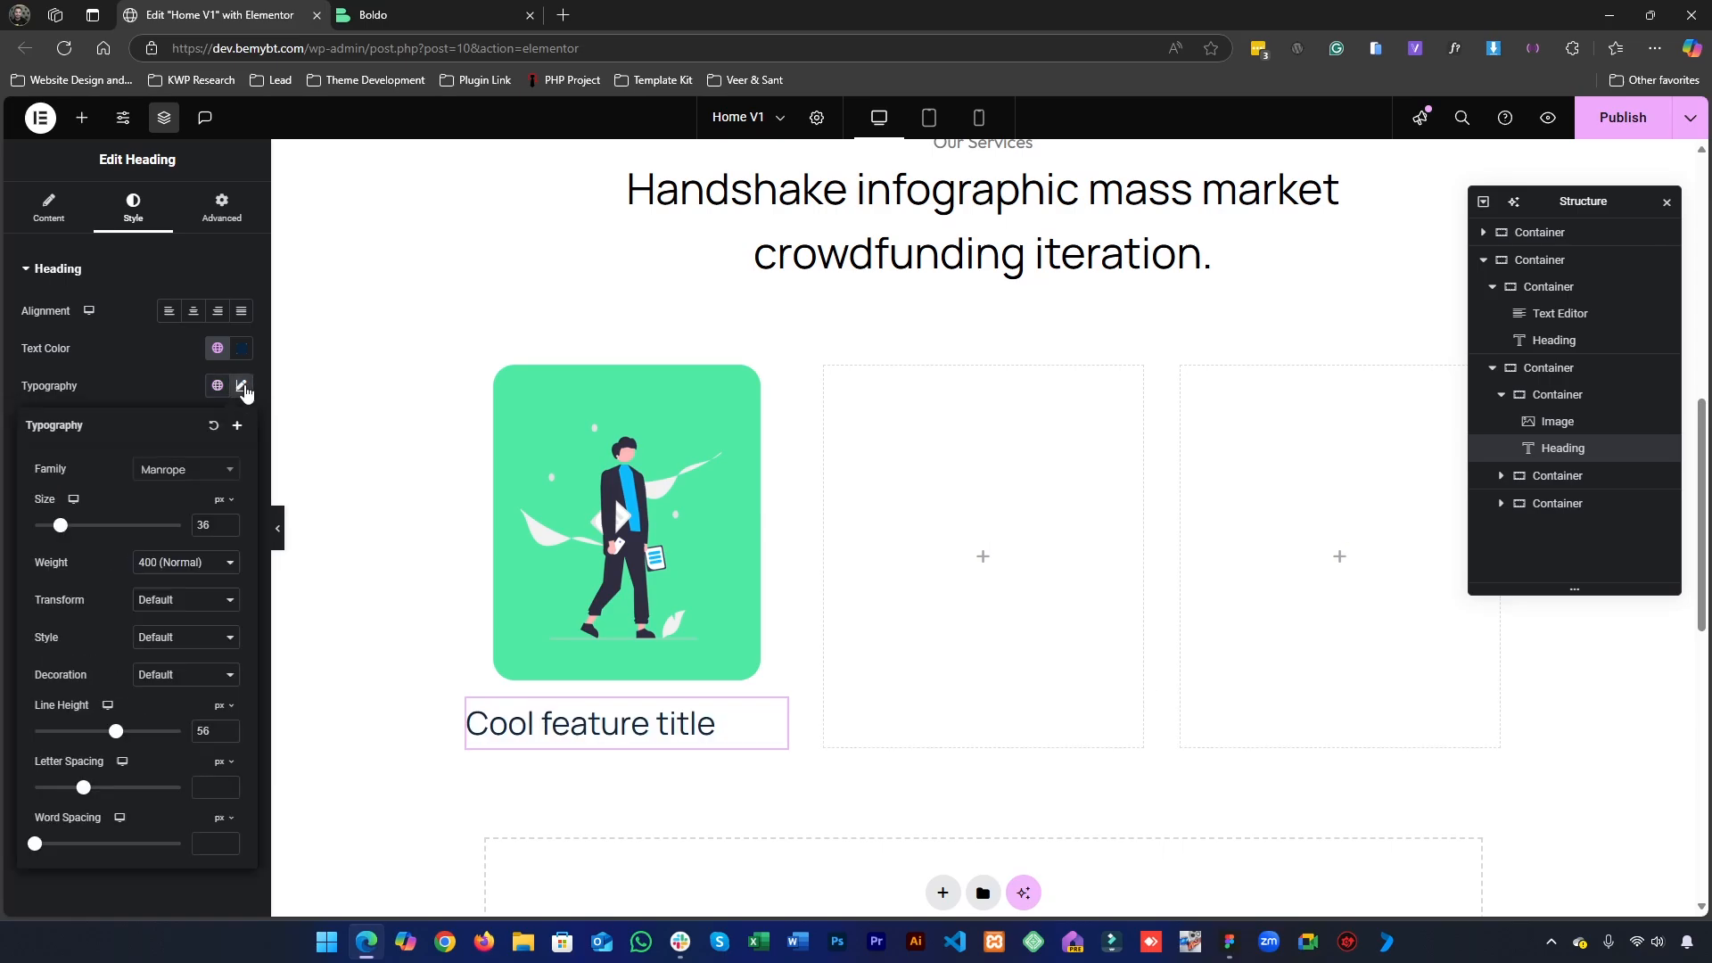
click(187, 396)
- Add a custom global font style in the site settings and name it "Text 24px"
click(81, 117)
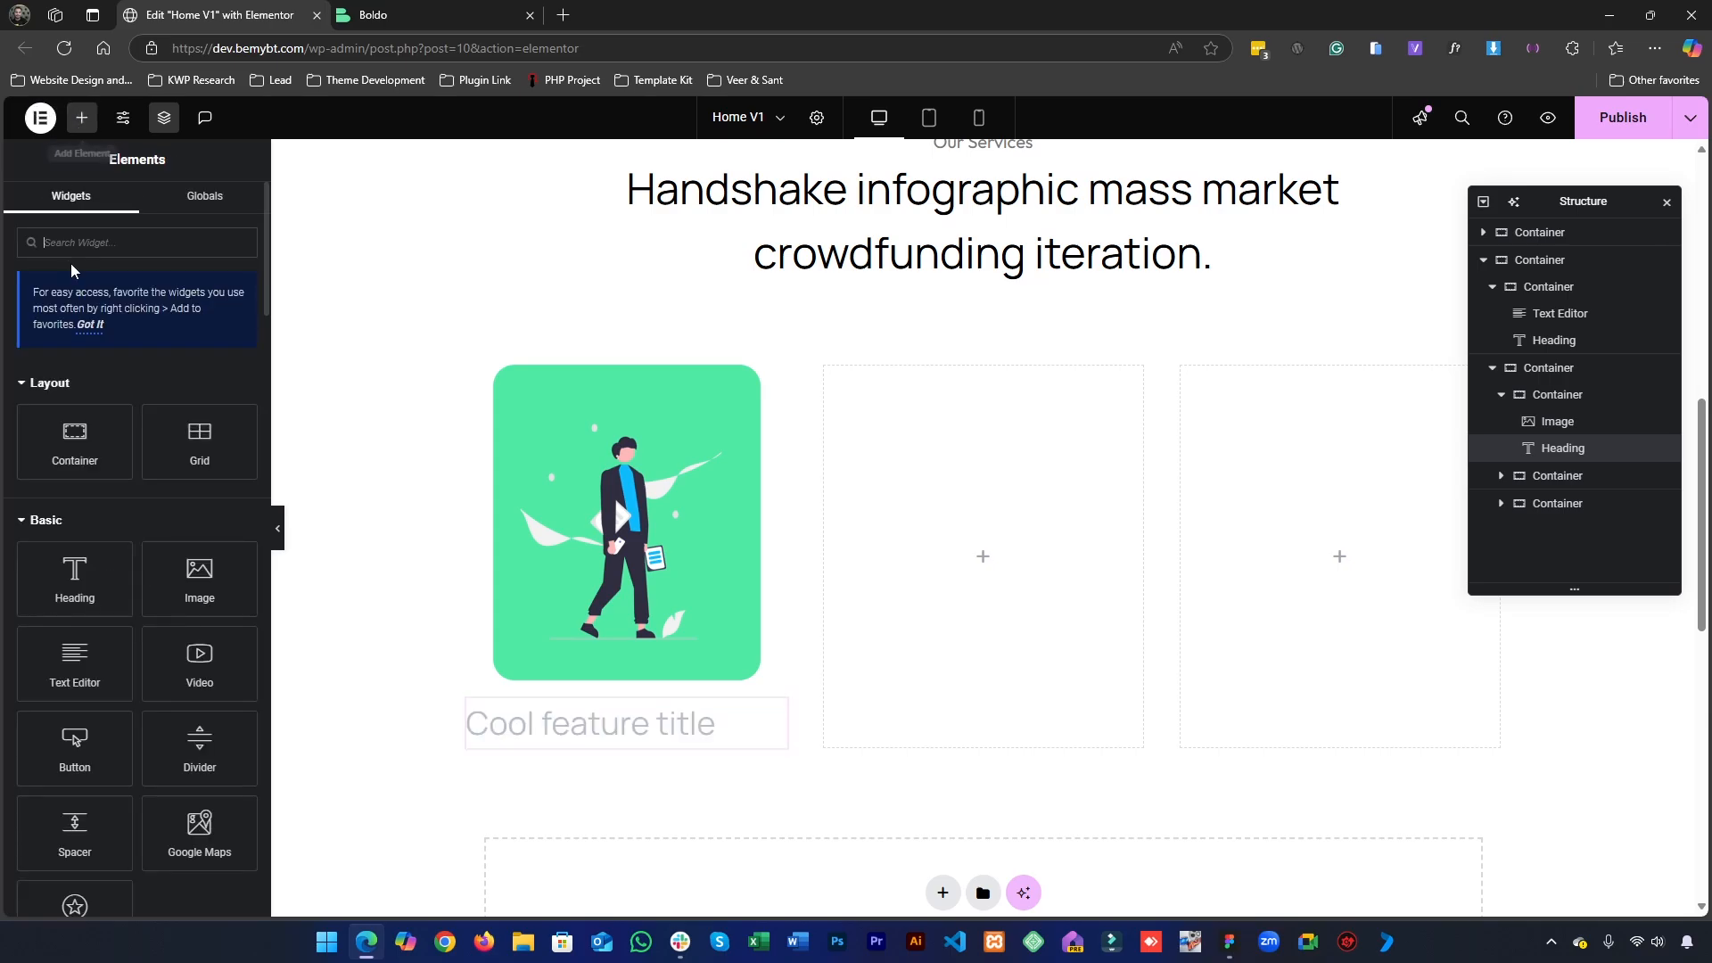
click(123, 117)
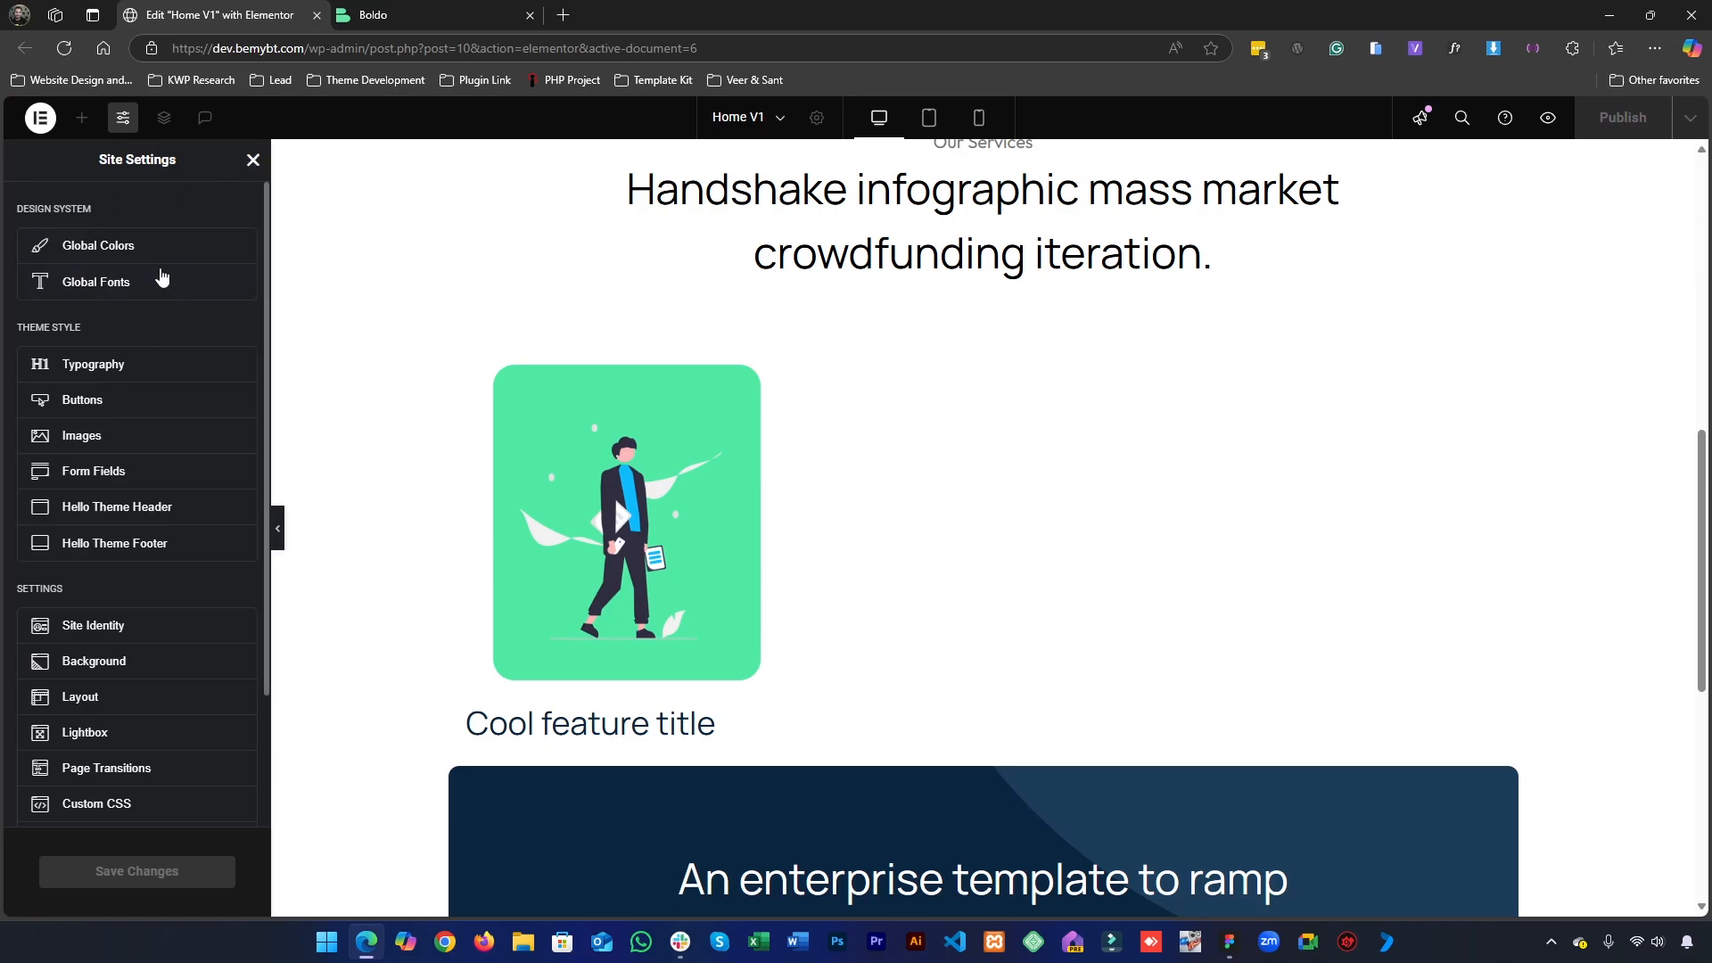
click(140, 299)
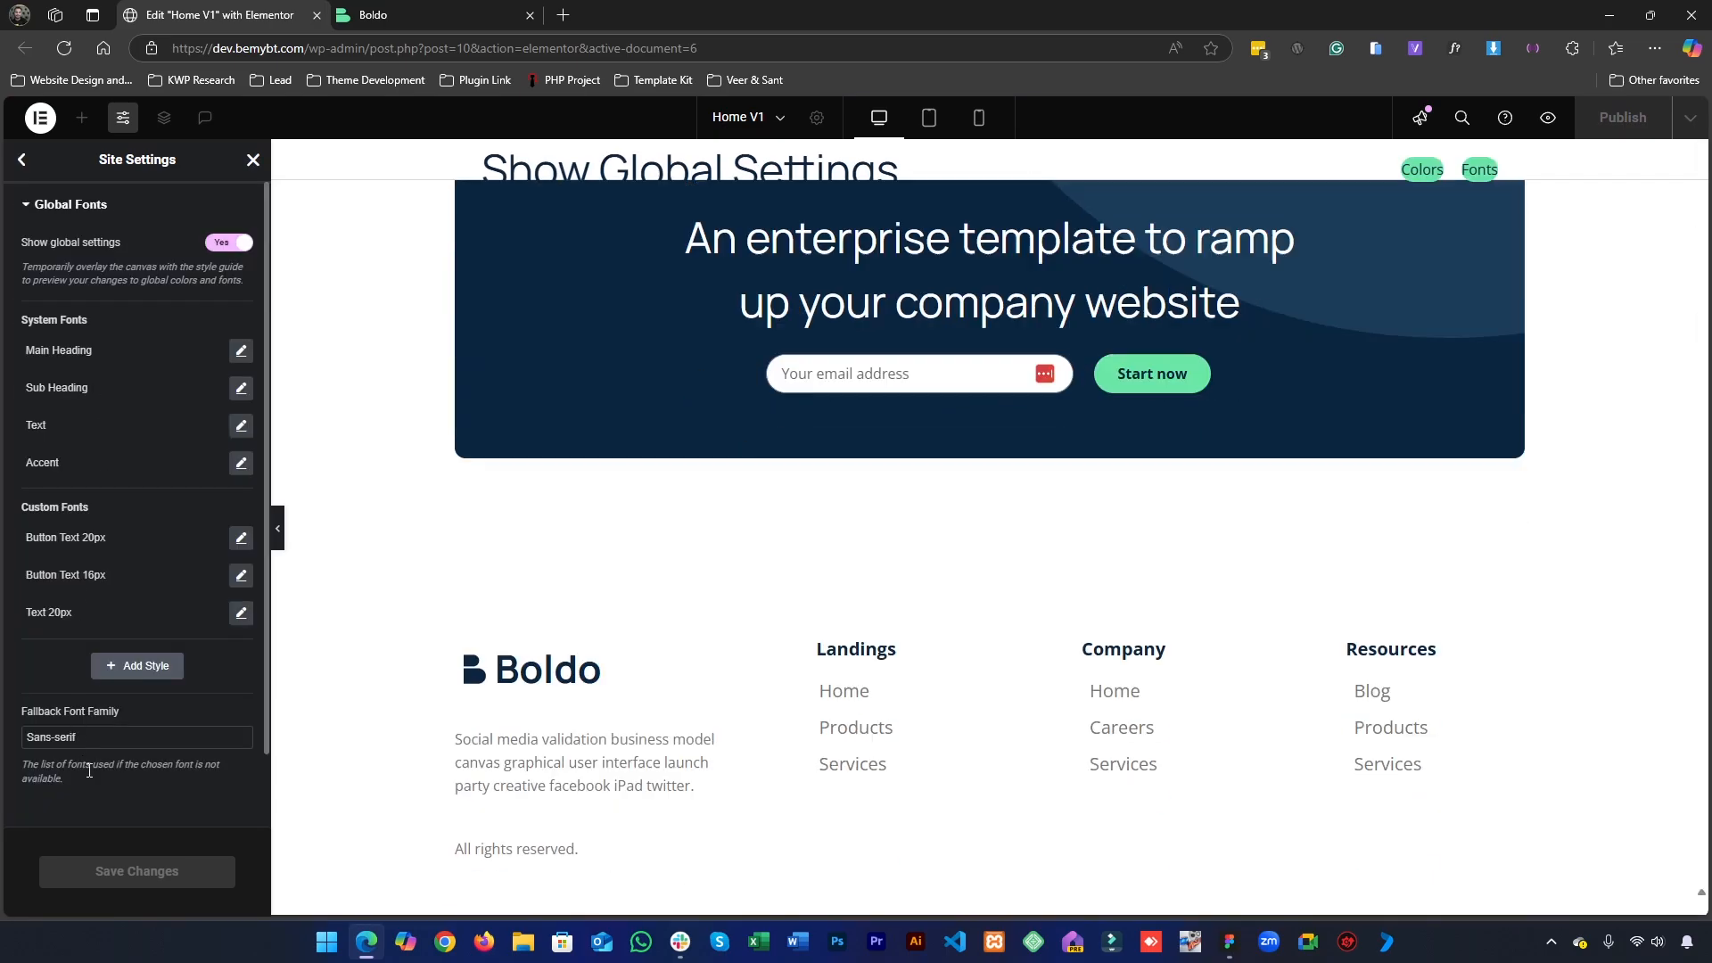
click(125, 667)
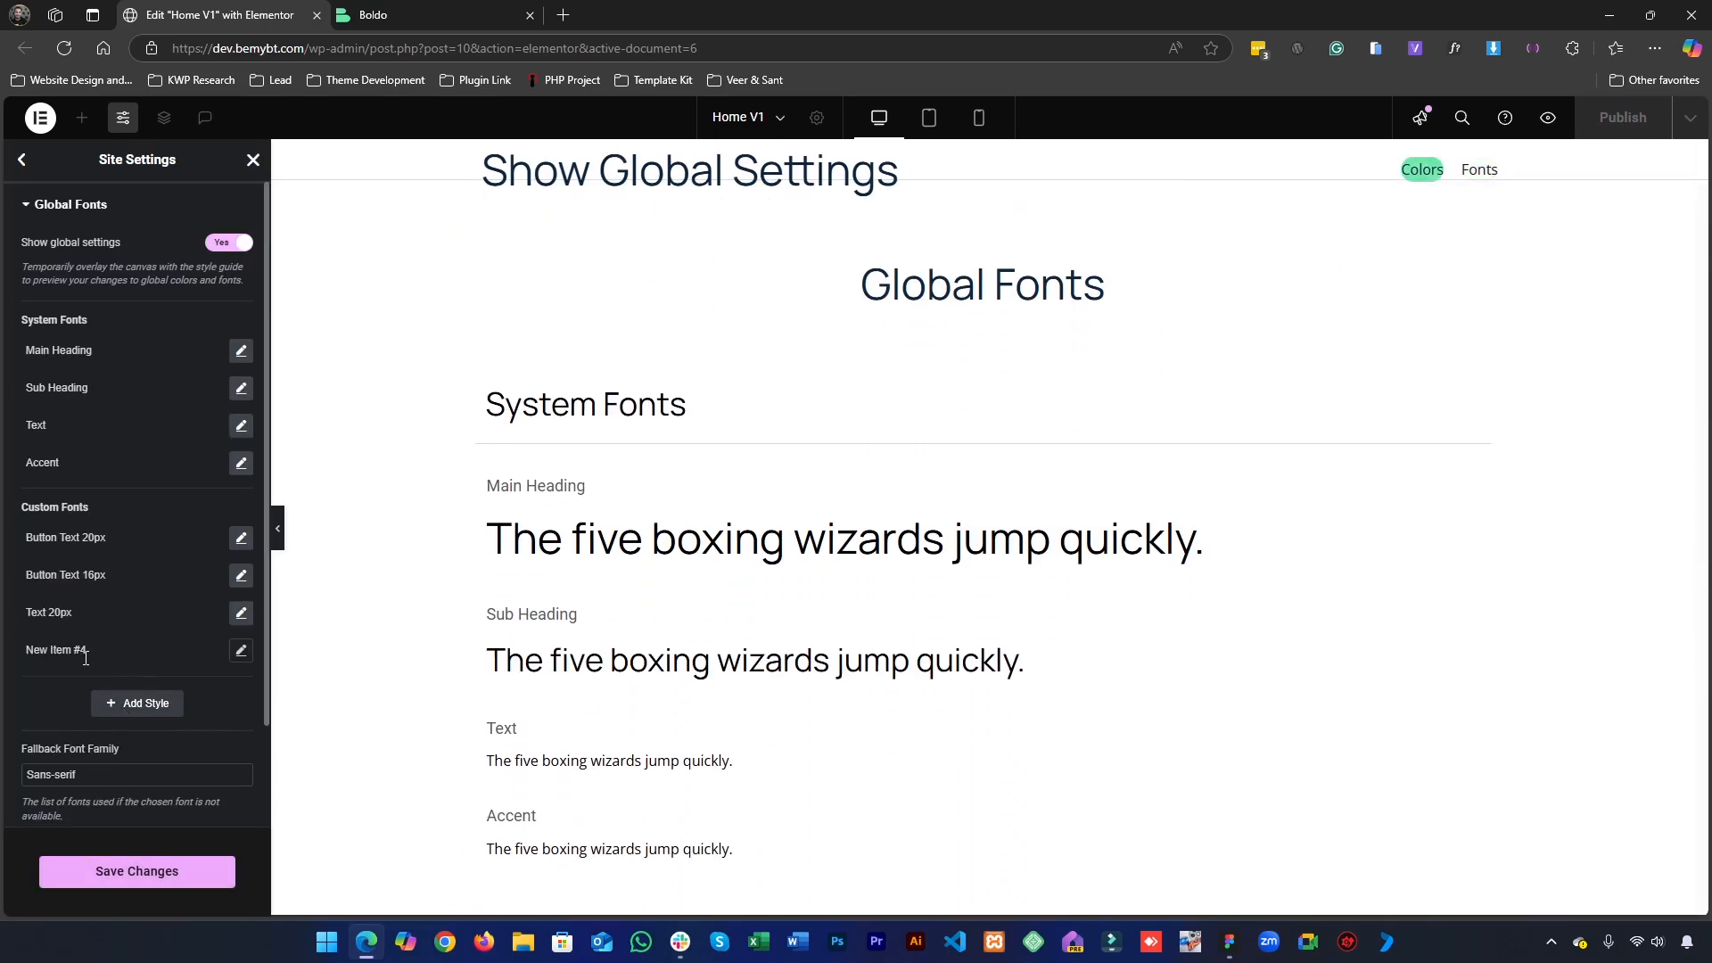
click(49, 651)
text(Text 24PX)
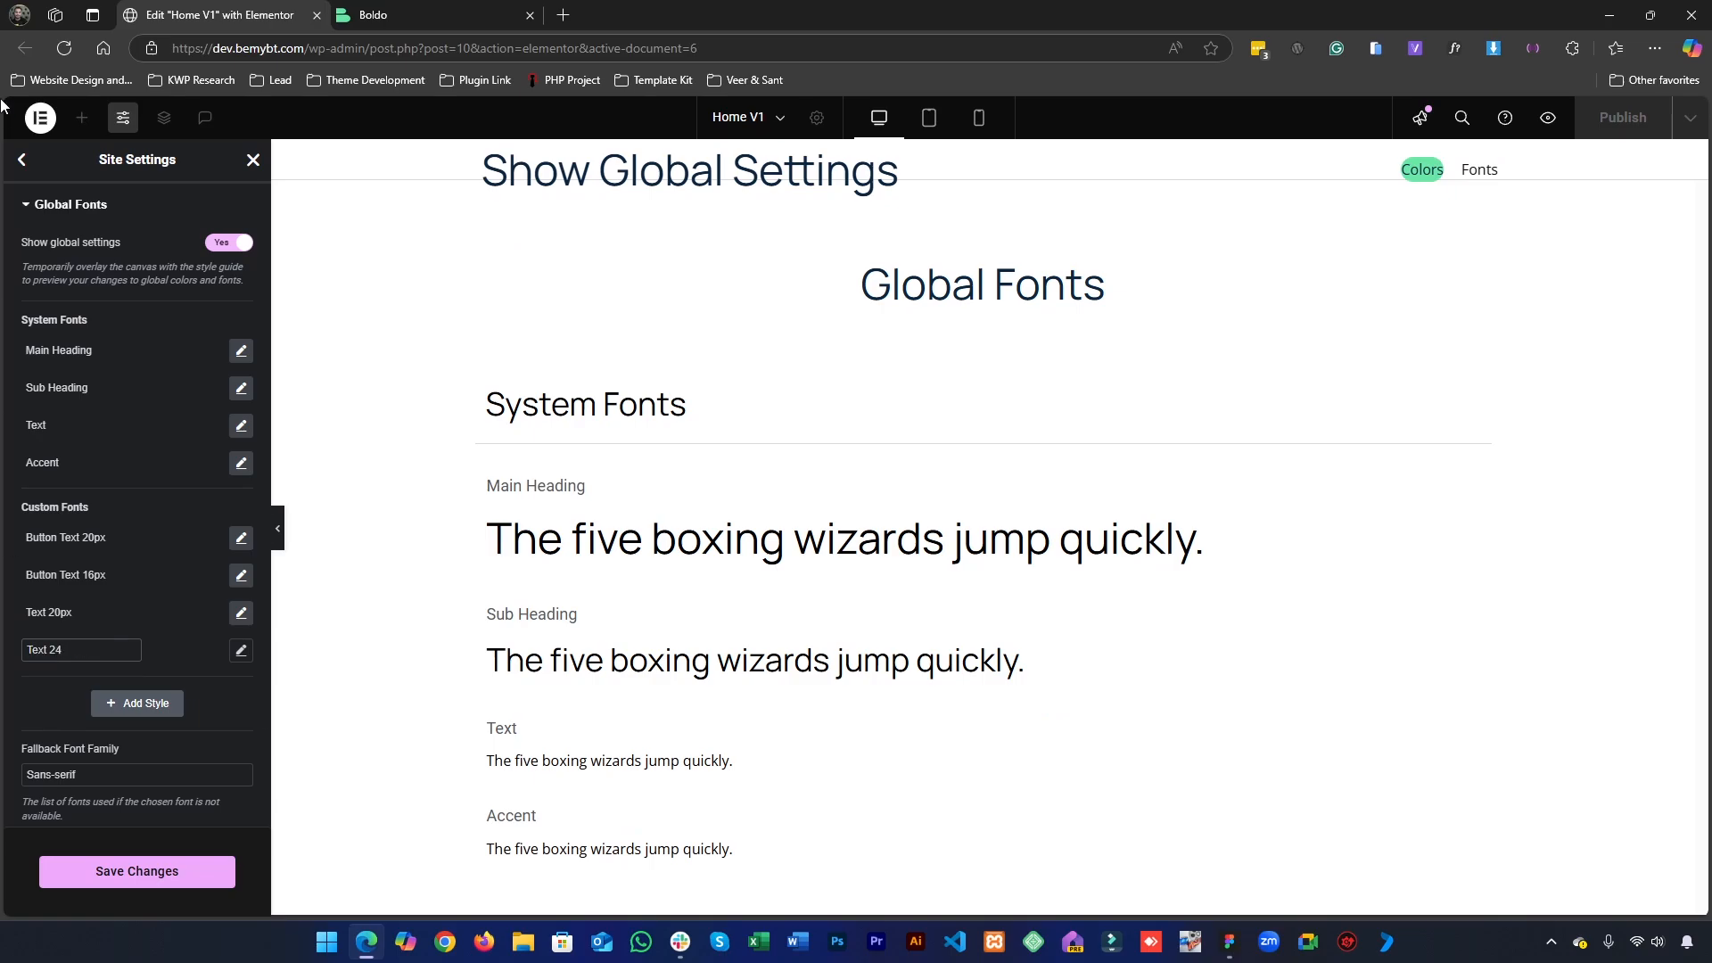
click(50, 724)
click(86, 652)
double_click(85, 652)
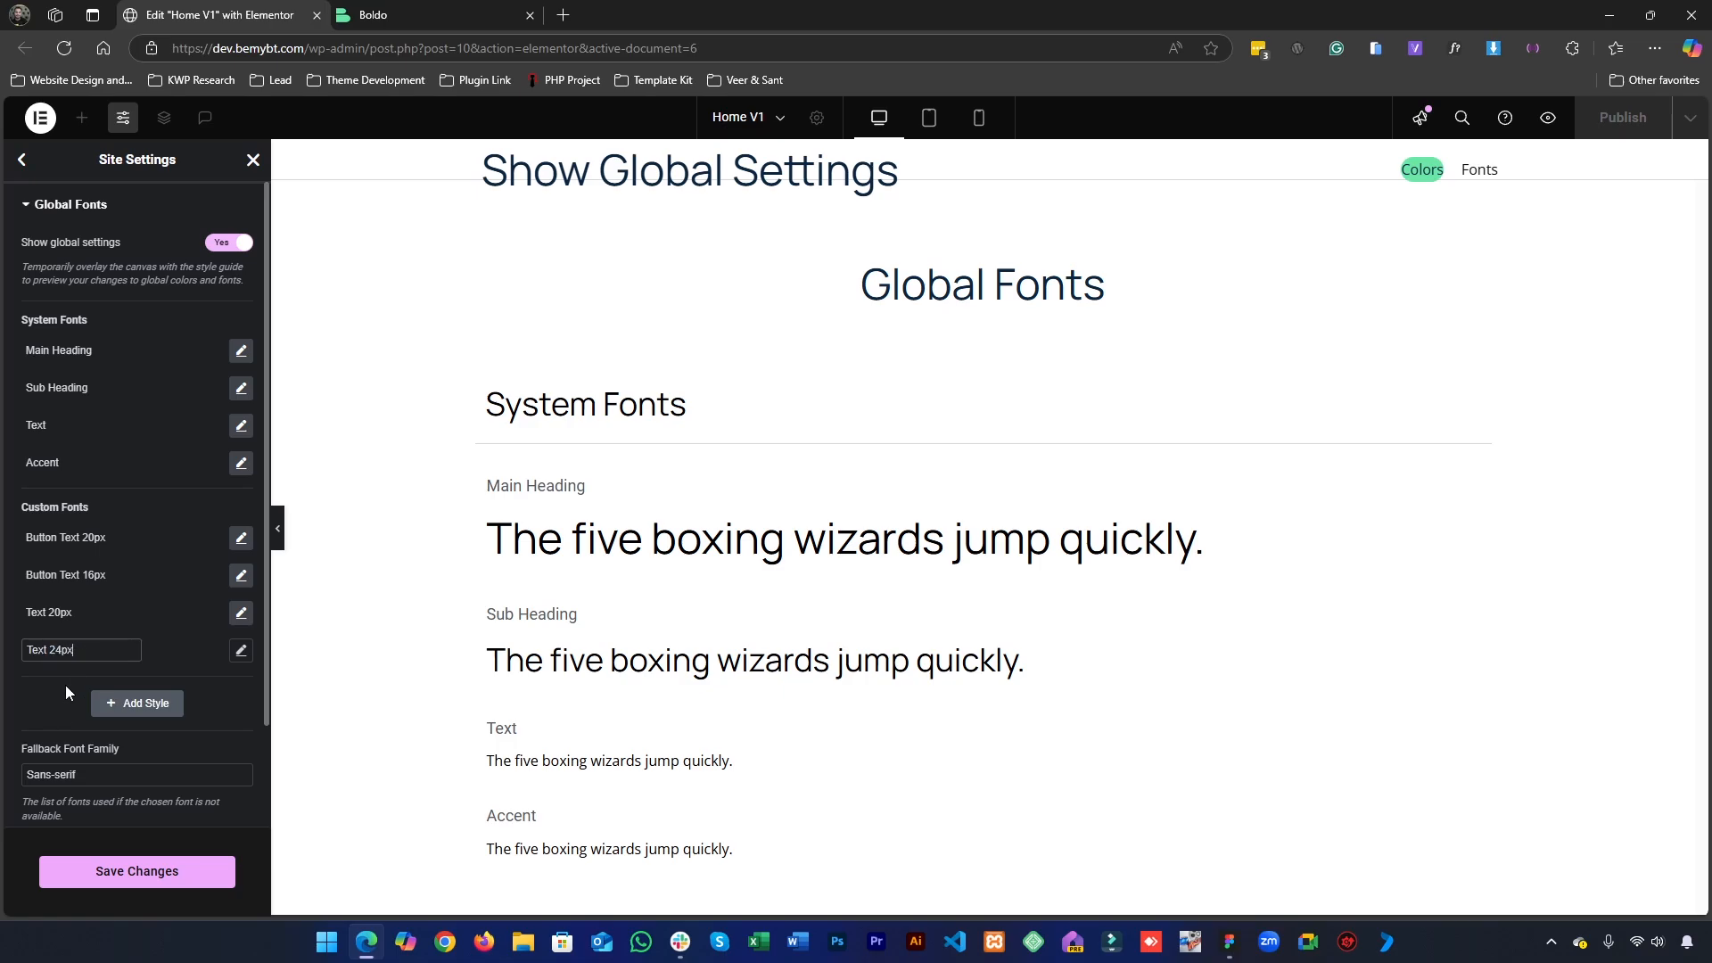
text(24px)
click(66, 685)
- Check the title's font in Figma and set the Text 24px style's font family to Open Sans in Elementor
click(241, 651)
scroll(164, 521, down, 3)
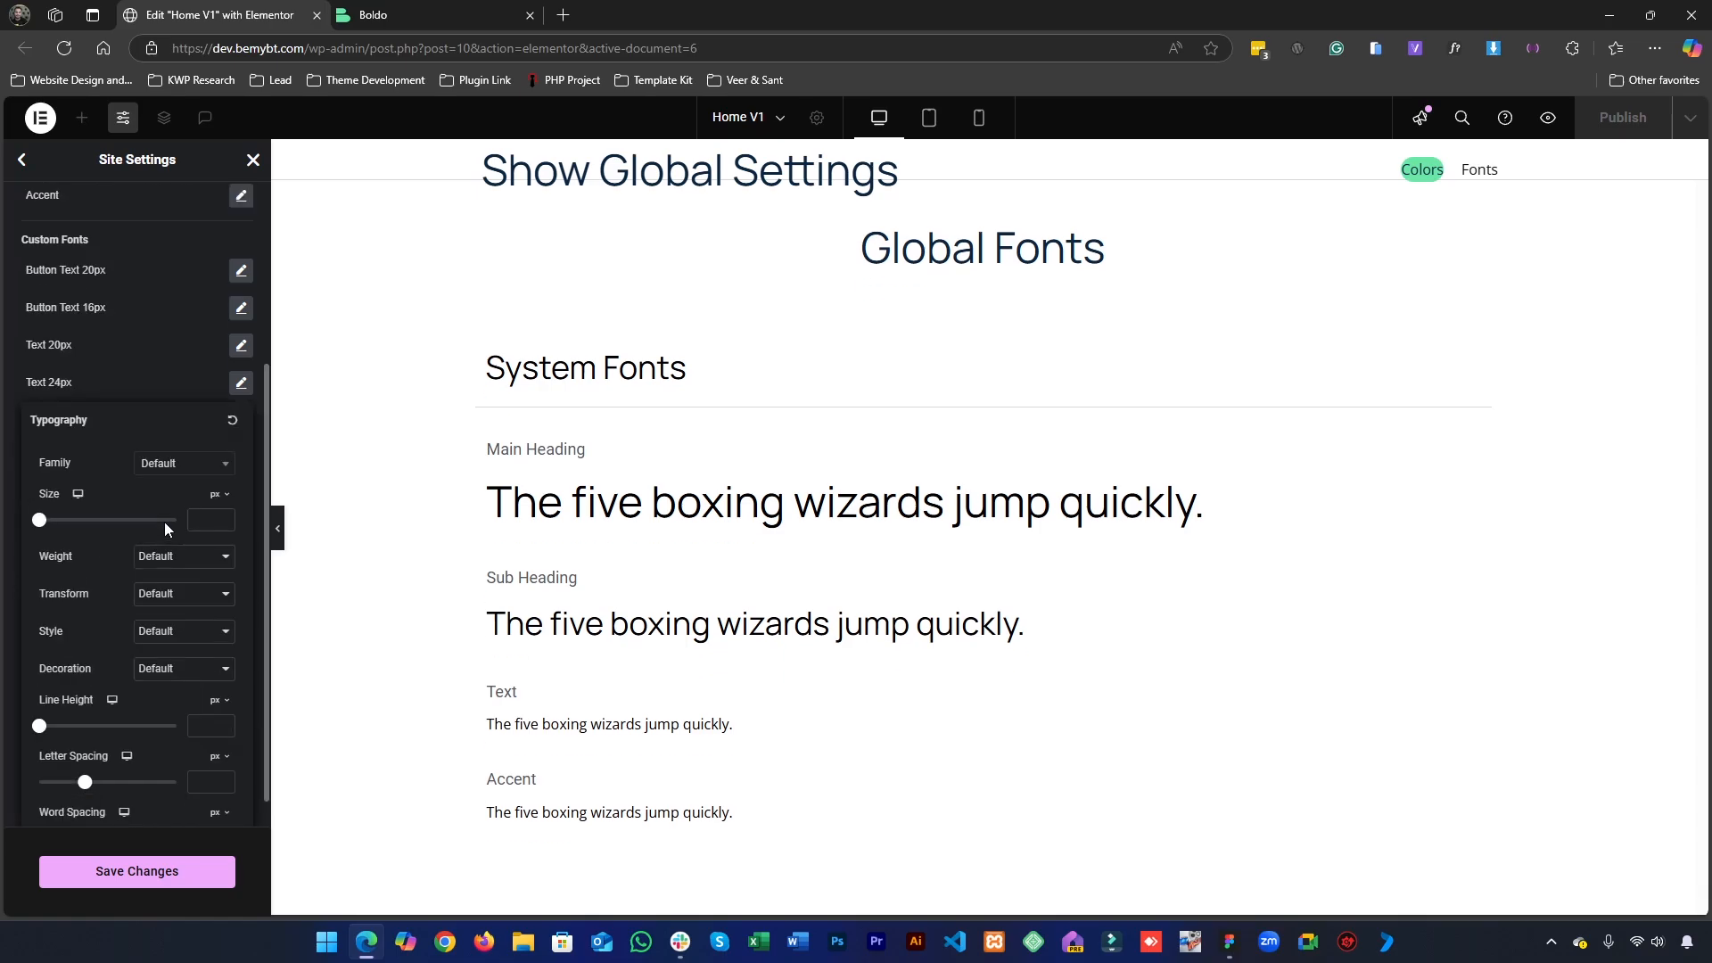
click(159, 473)
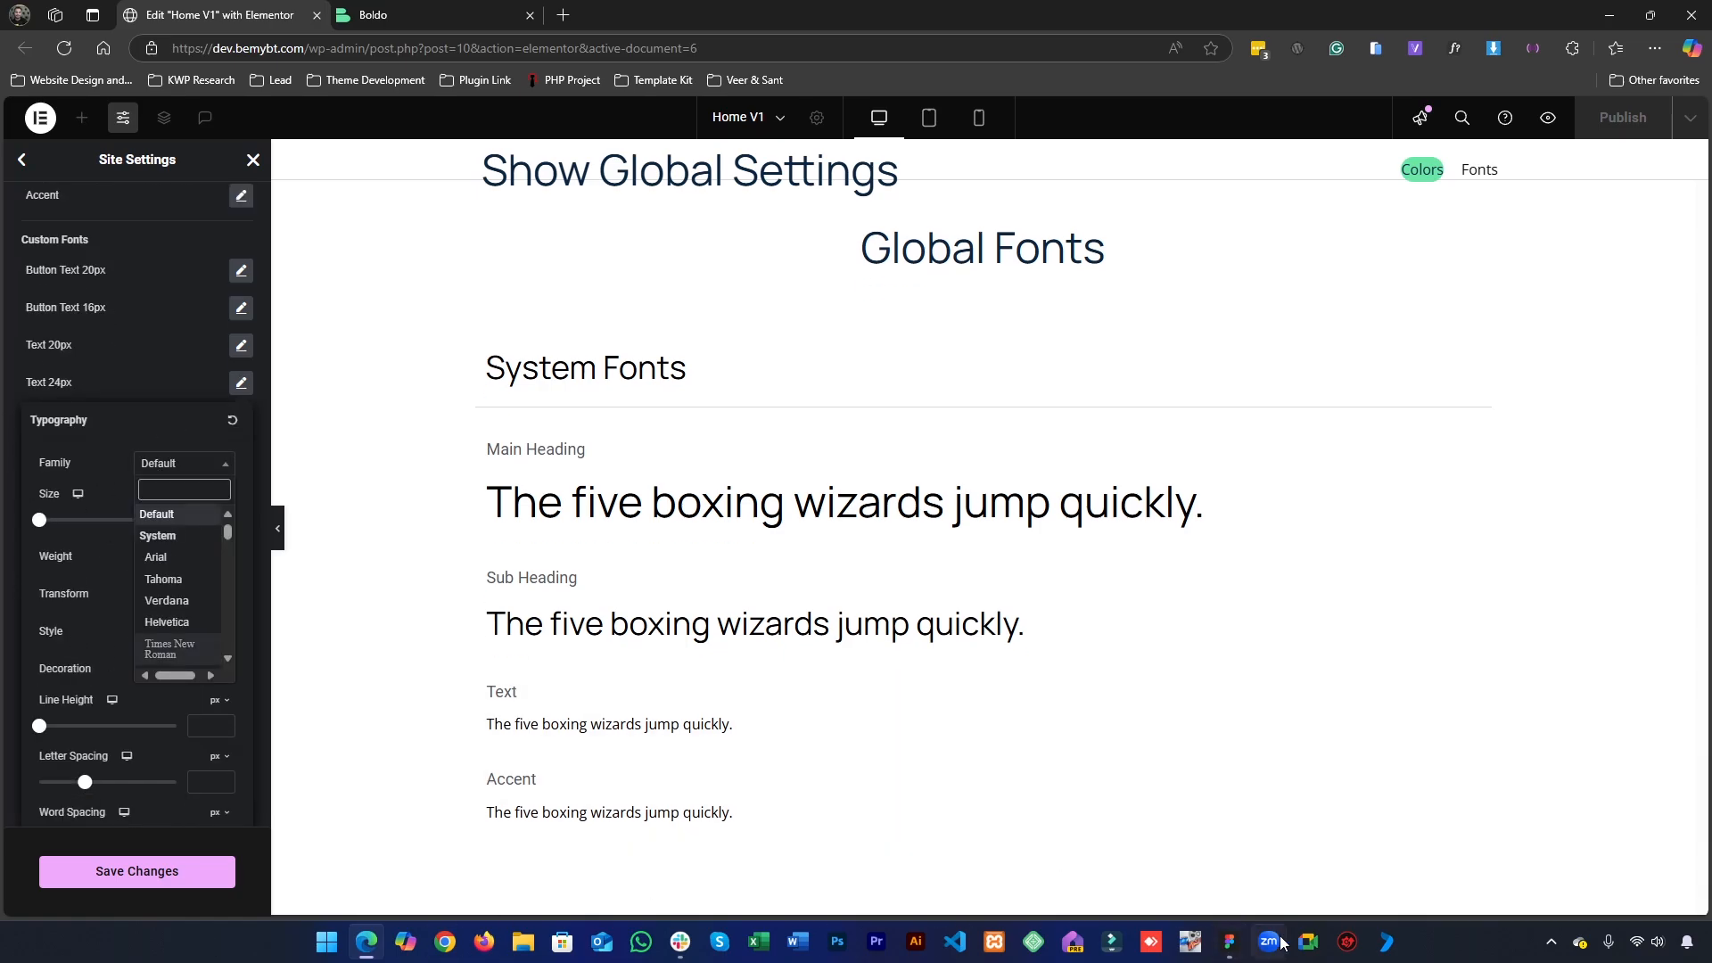
click(1230, 942)
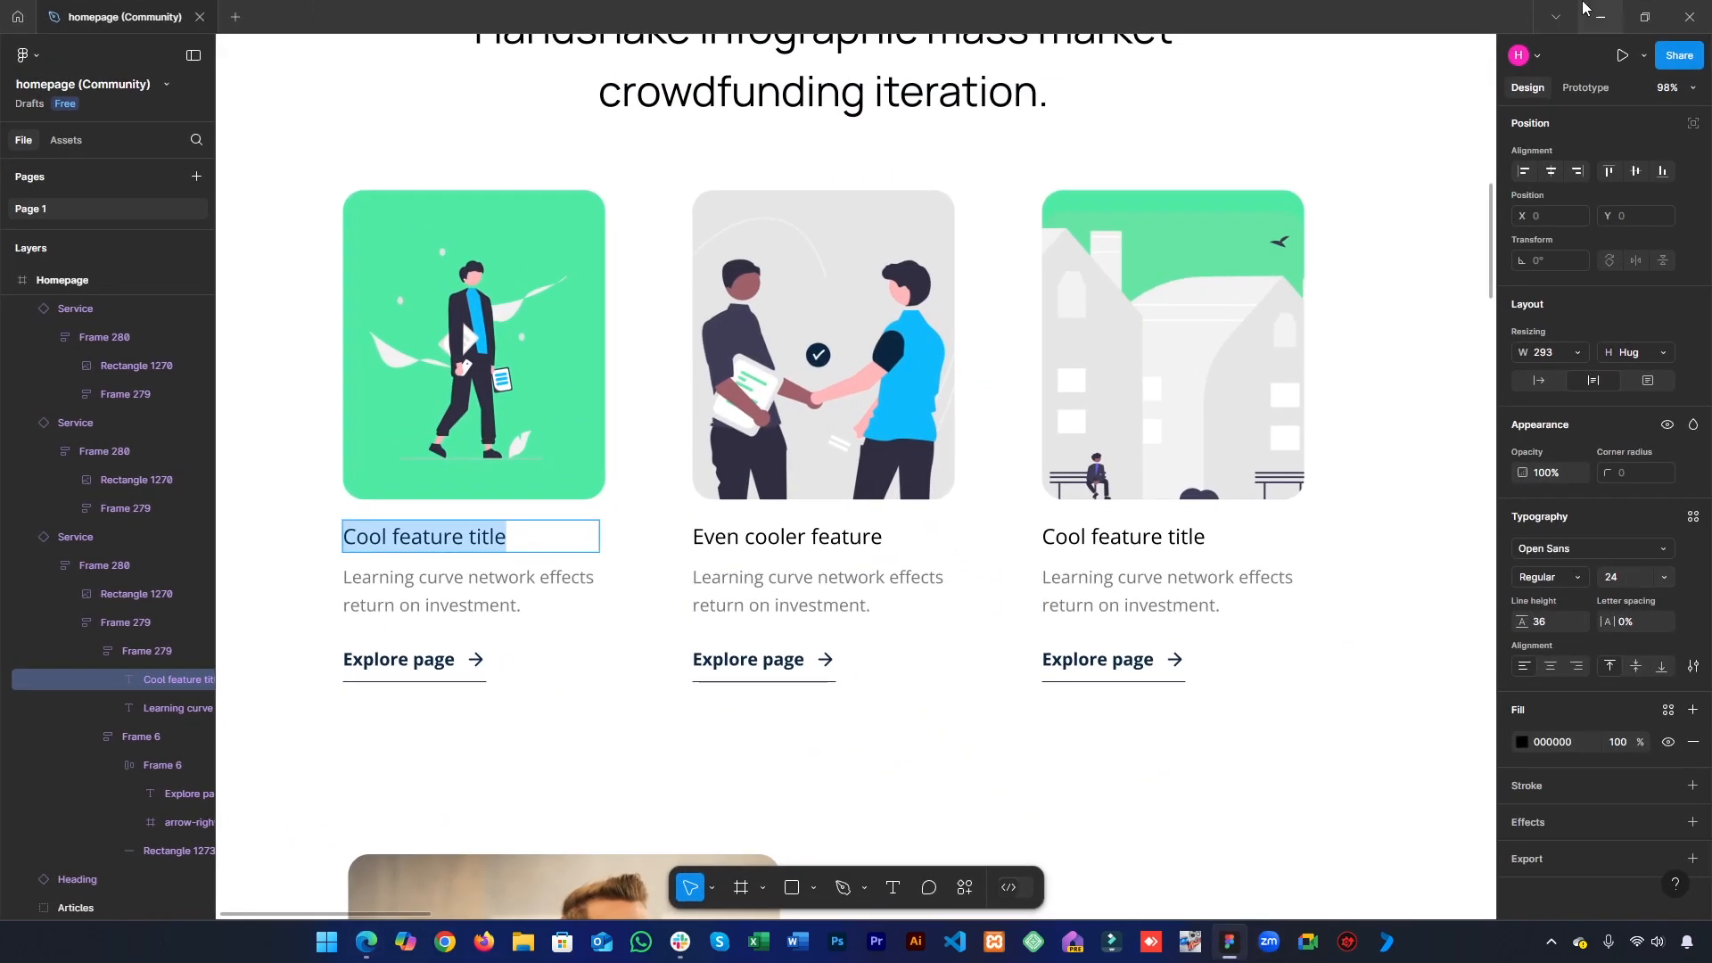
click(1601, 17)
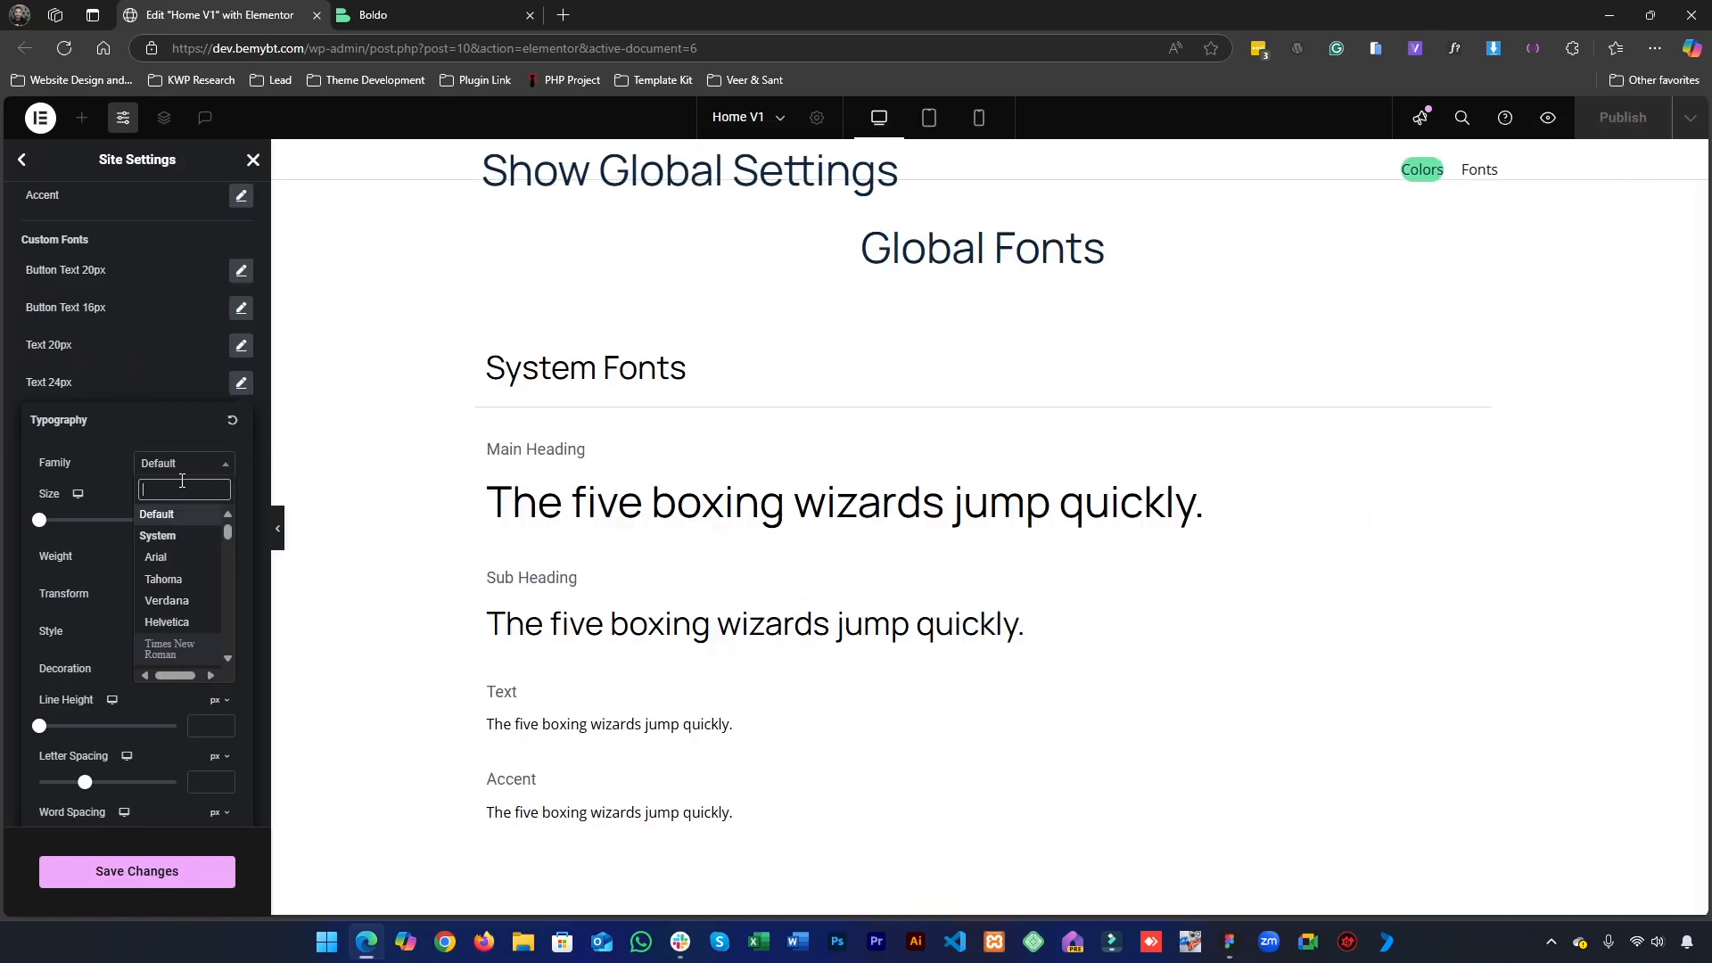
text(open)
key(Return)
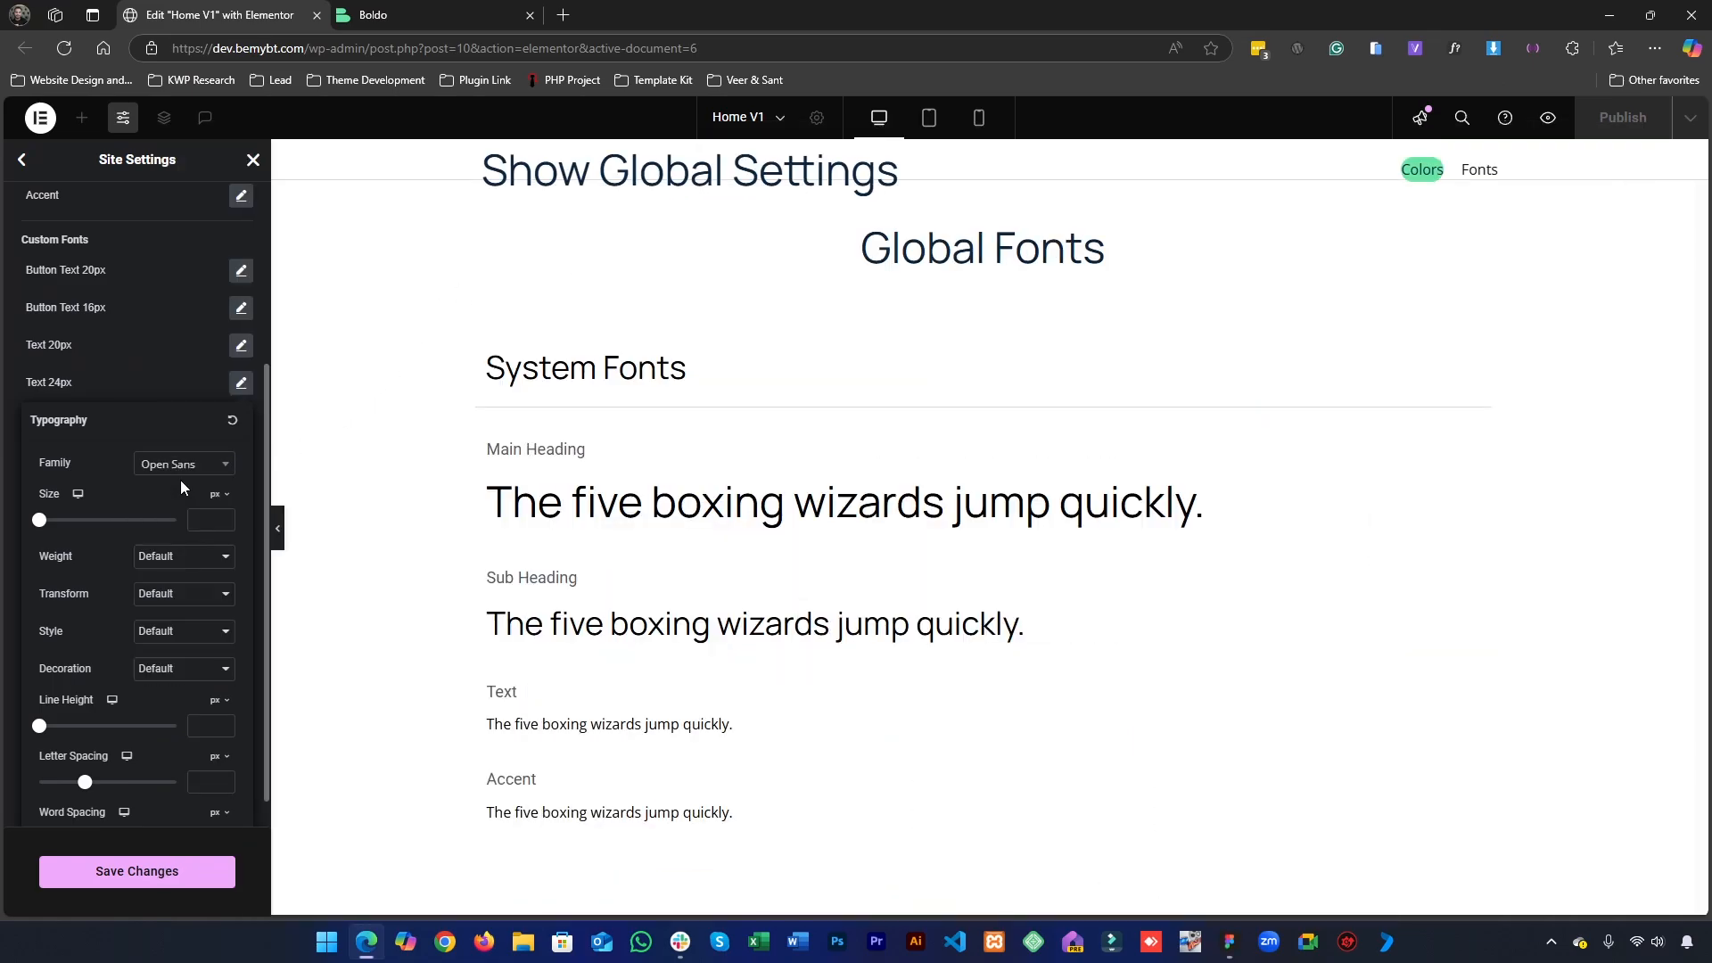
- Set the Text 24px style to size 24 px and weight 400 (Normal), then save the changes and close the site settings
click(197, 526)
text(24)
click(169, 557)
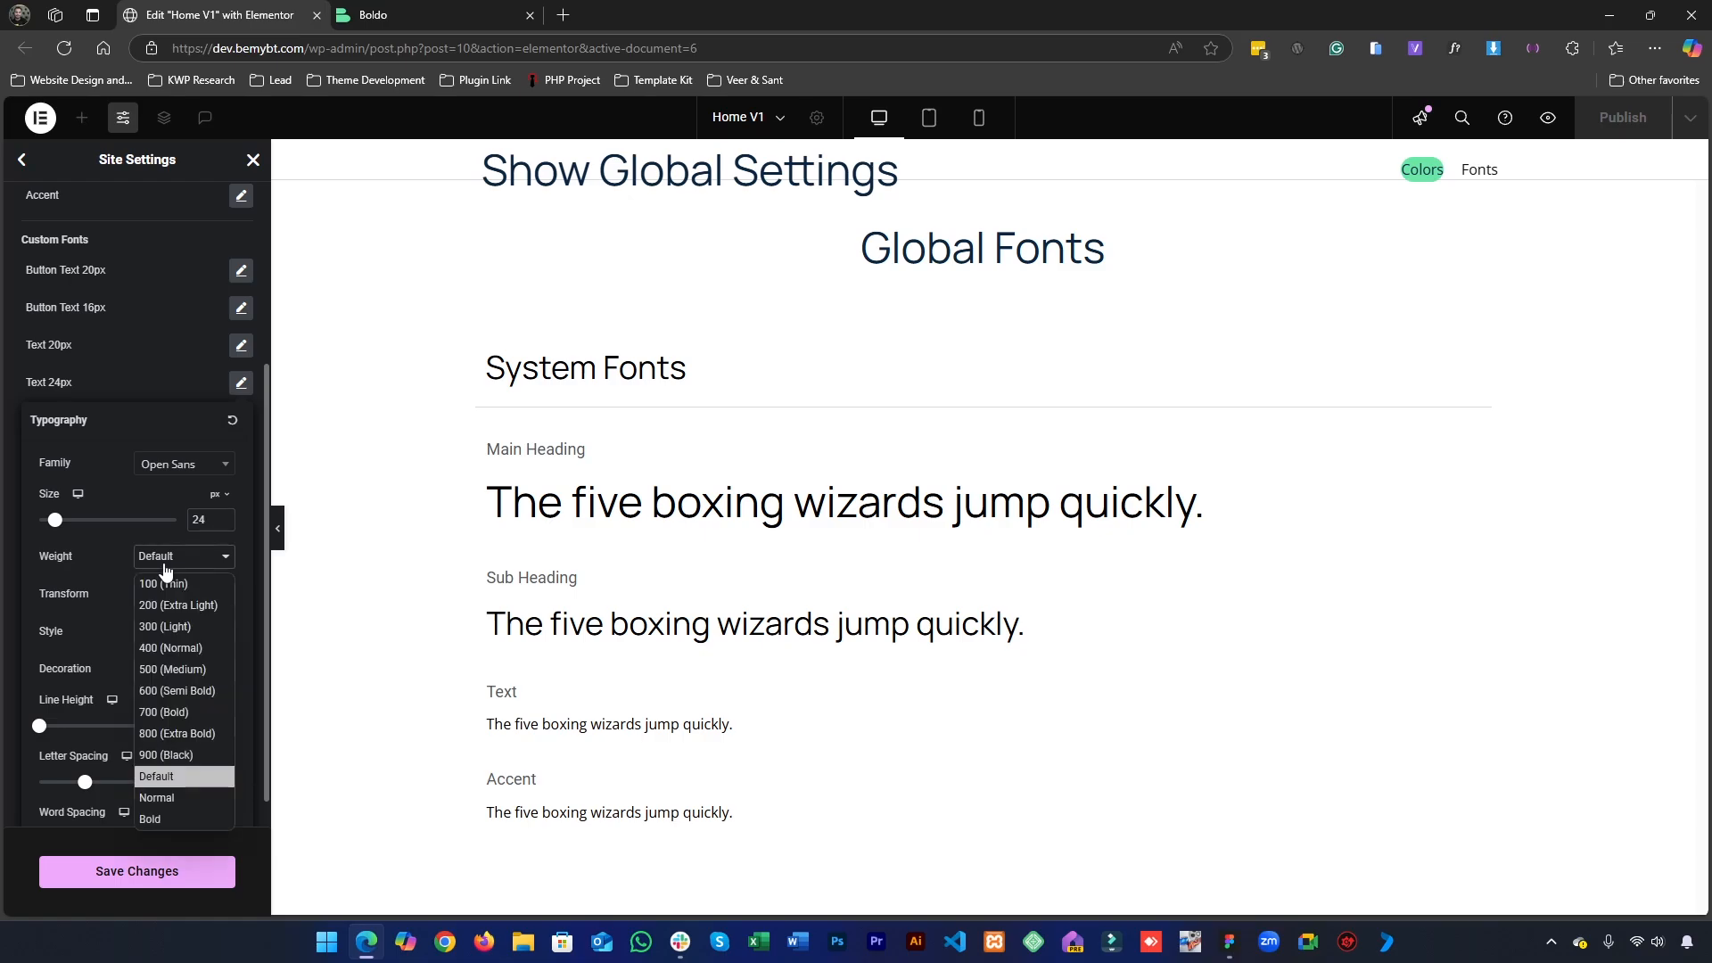
click(167, 650)
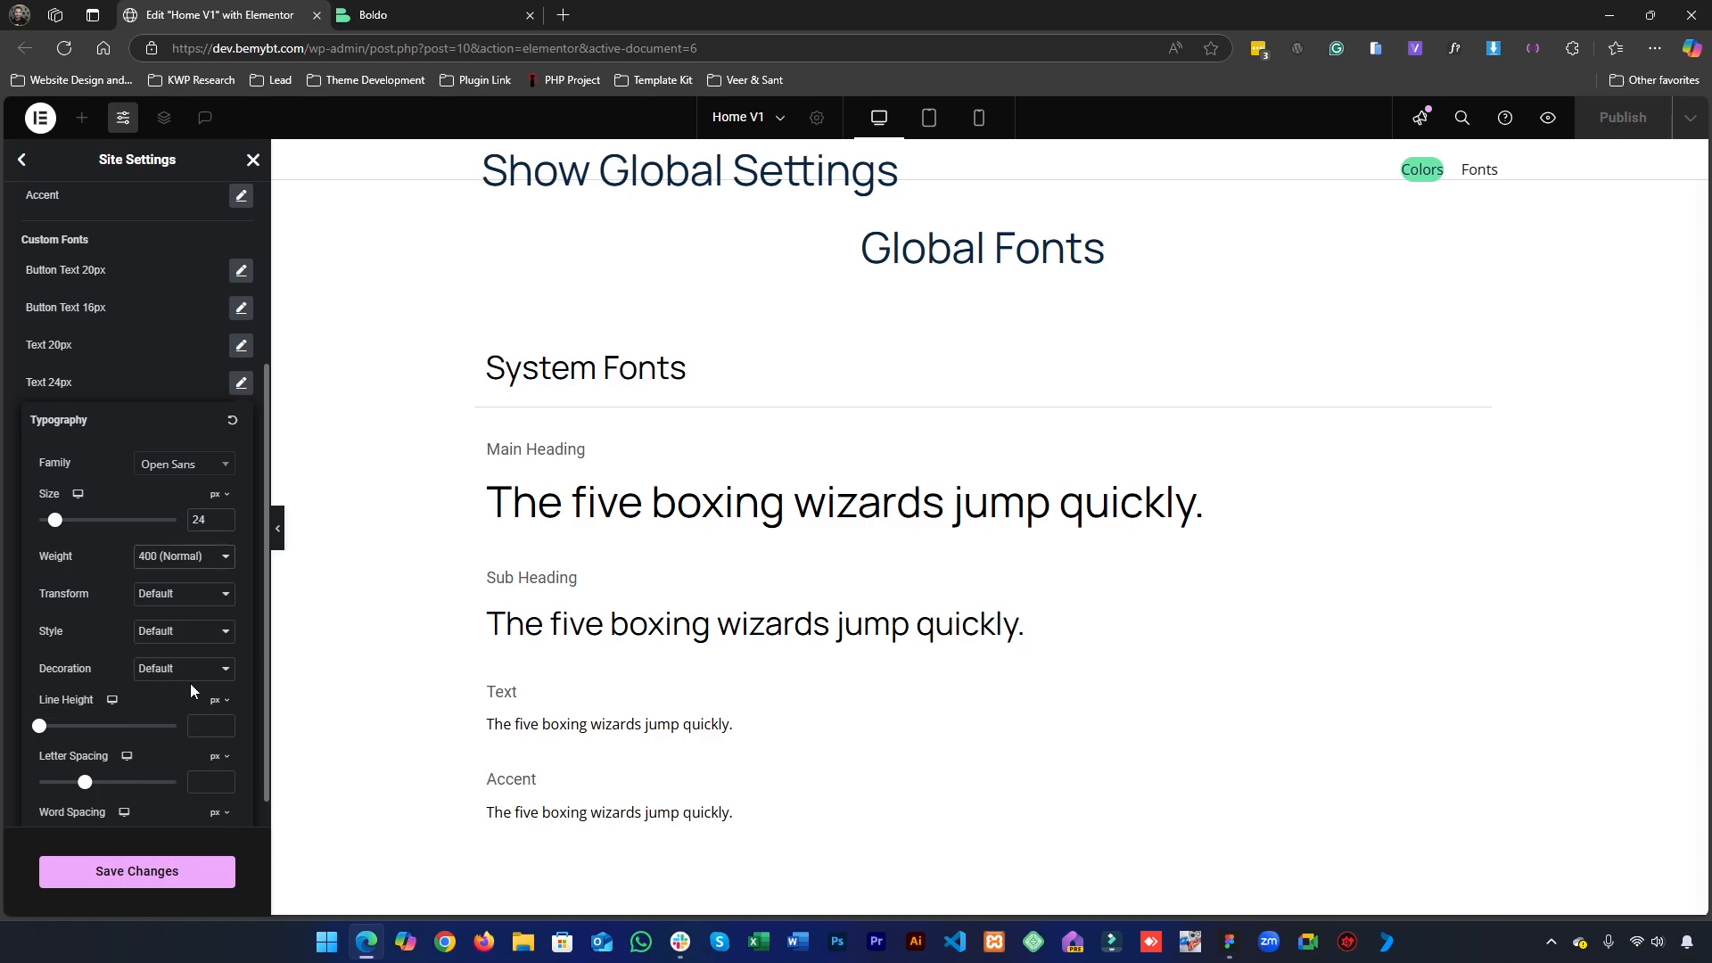
click(148, 380)
click(179, 879)
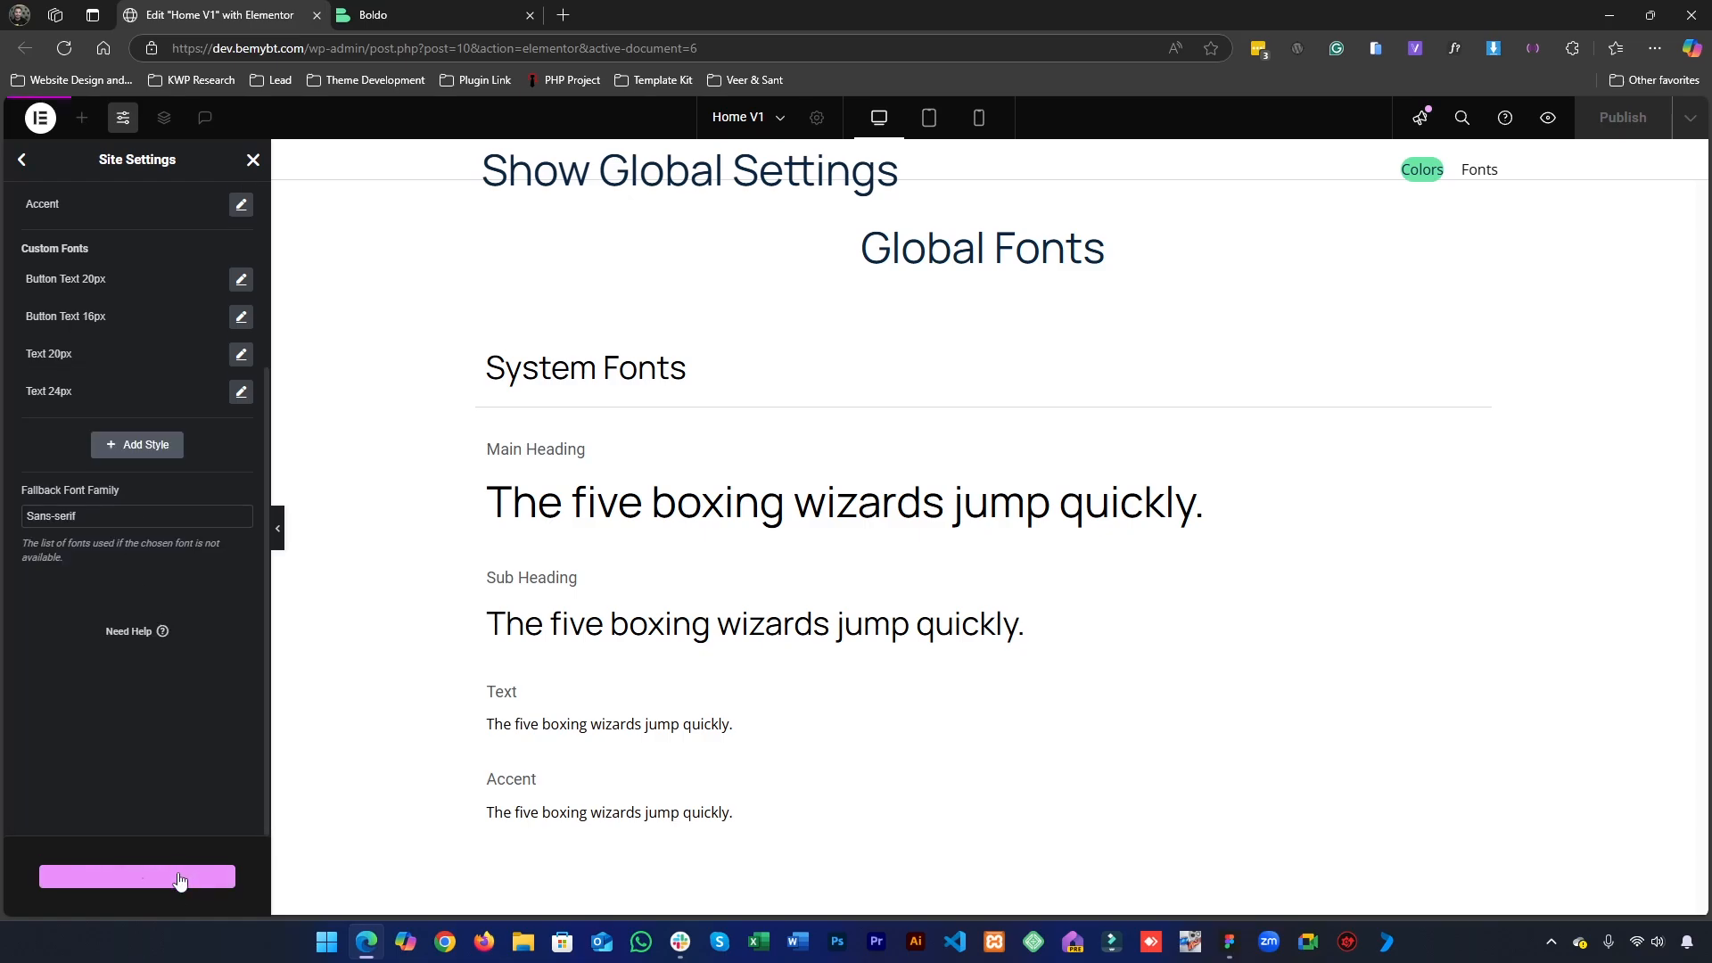
click(253, 159)
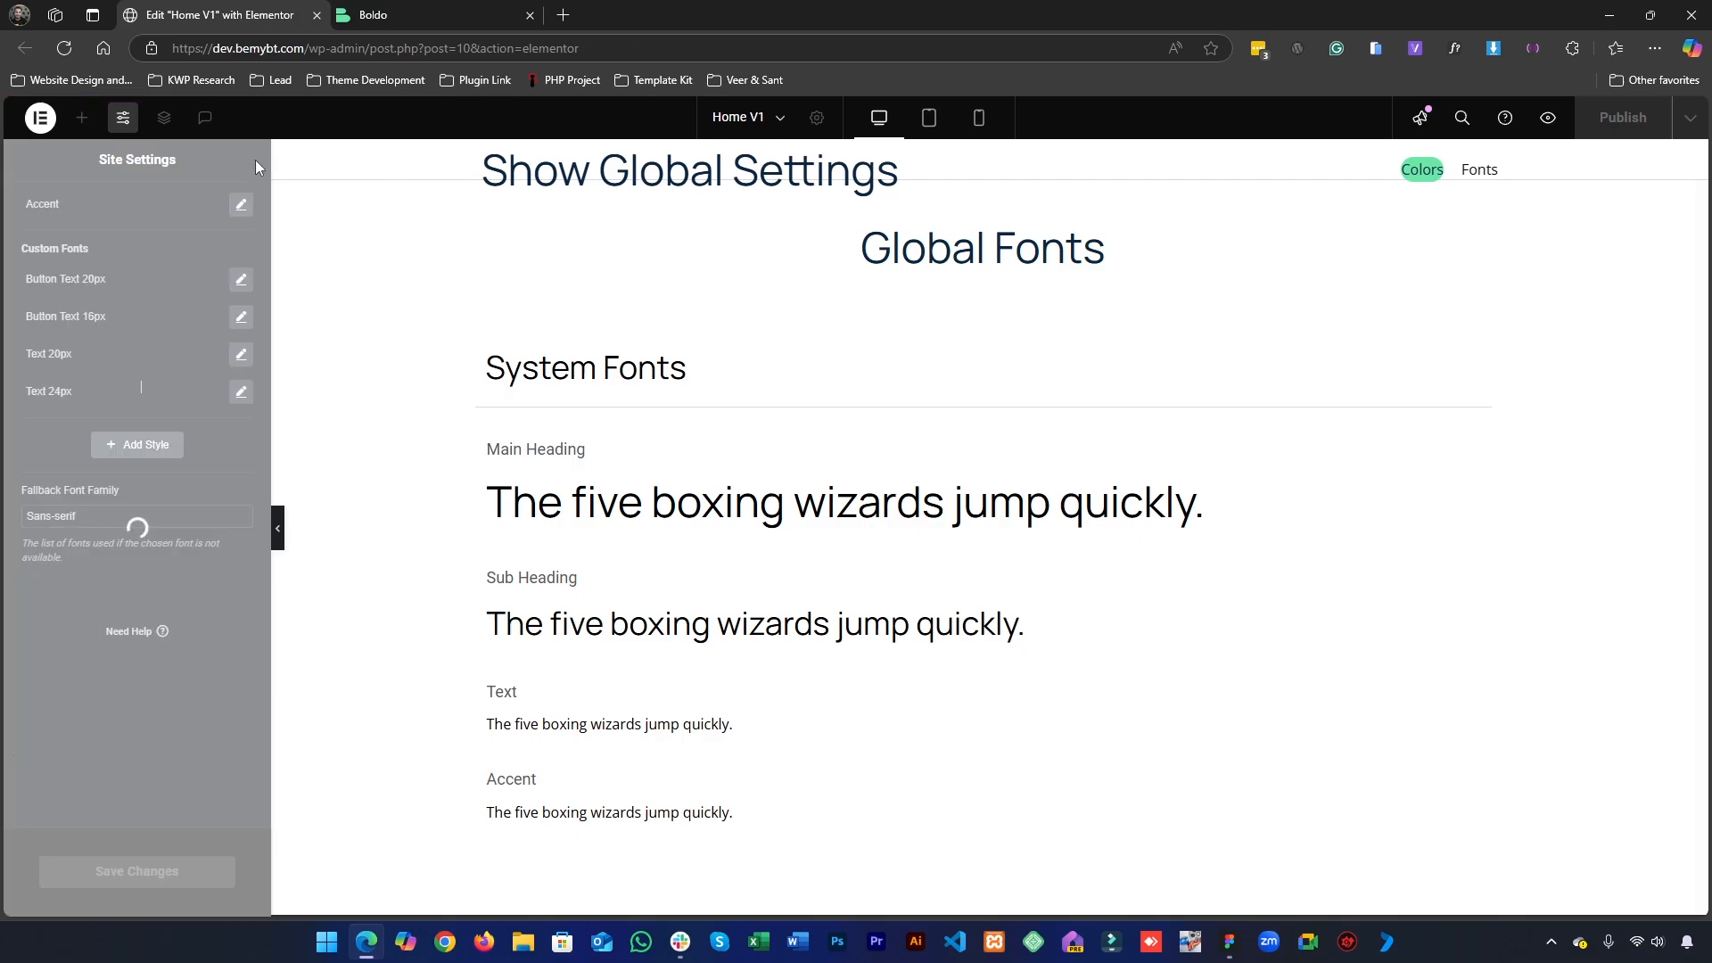
- Apply the Text 24px global font to the "Cool feature title" heading in the first card column
scroll(591, 480, up, 19)
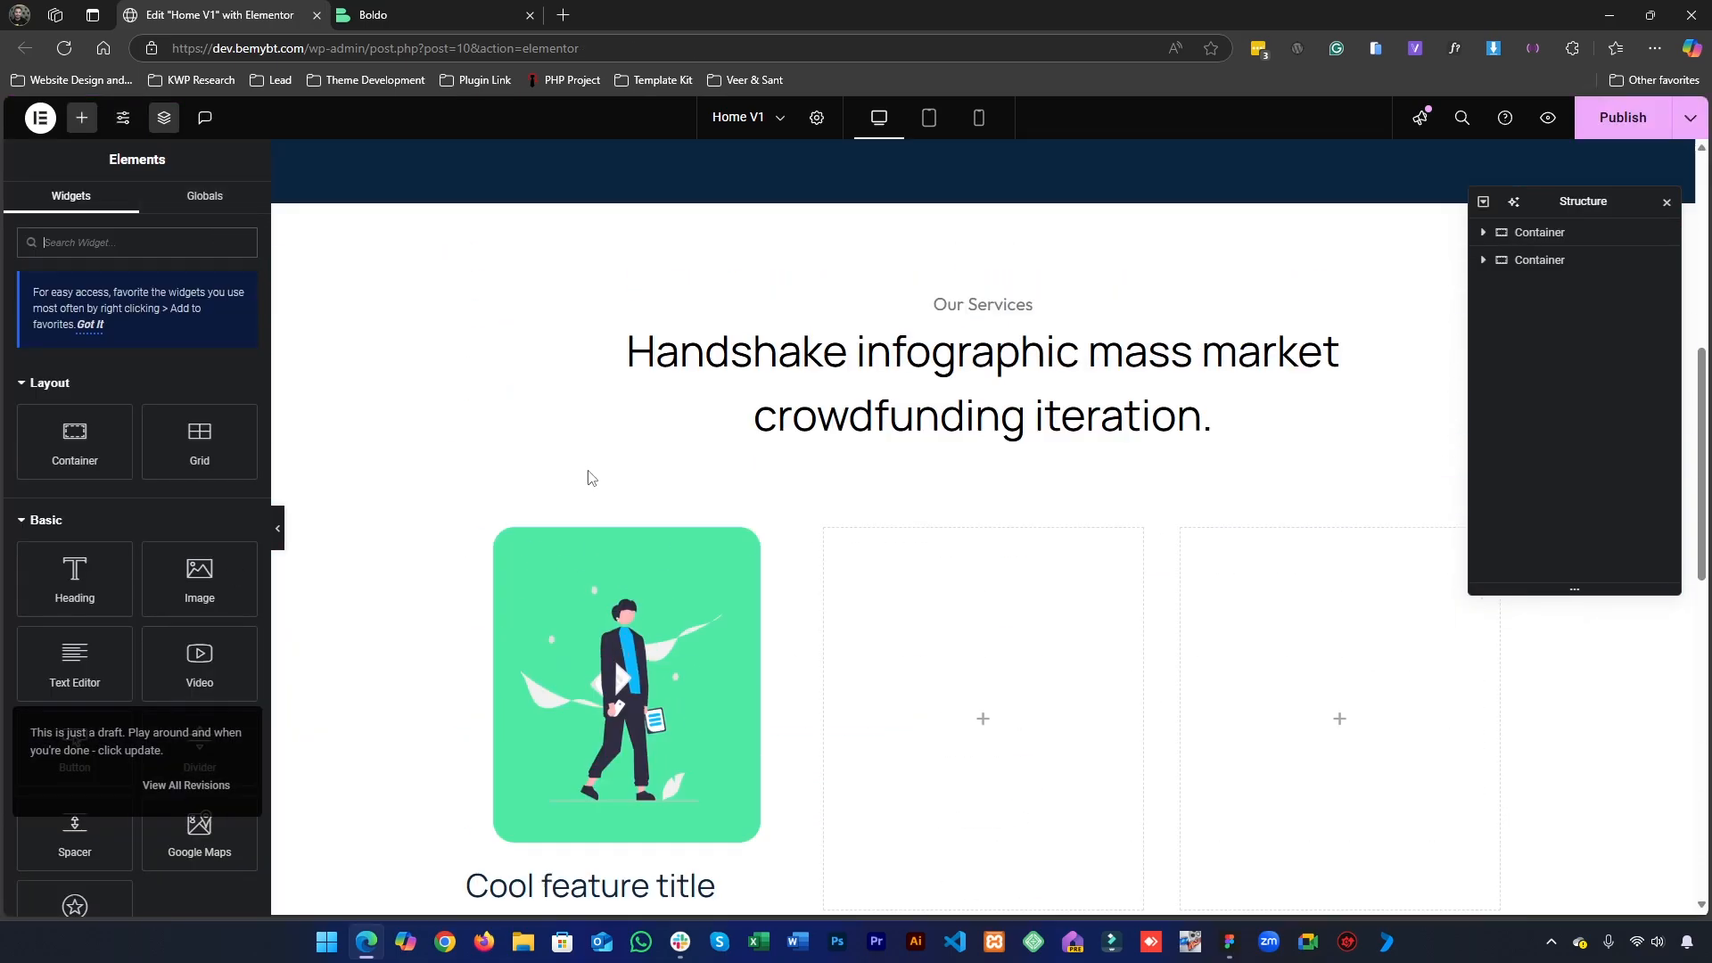
scroll(588, 478, down, 9)
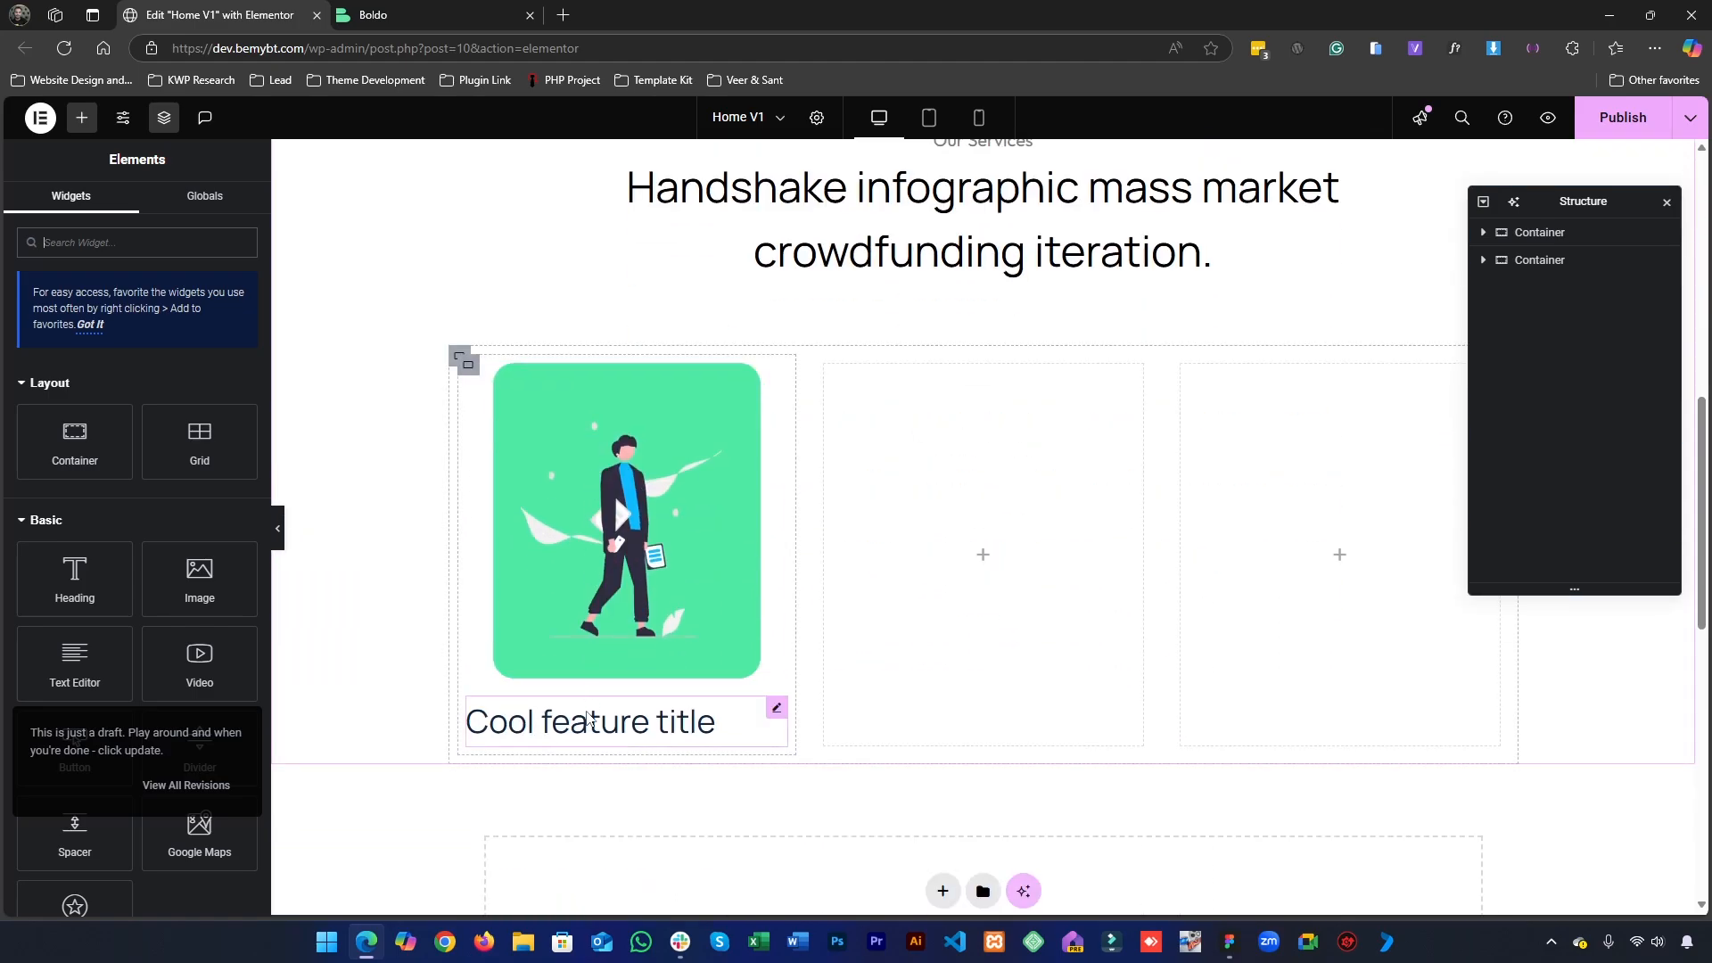
click(714, 722)
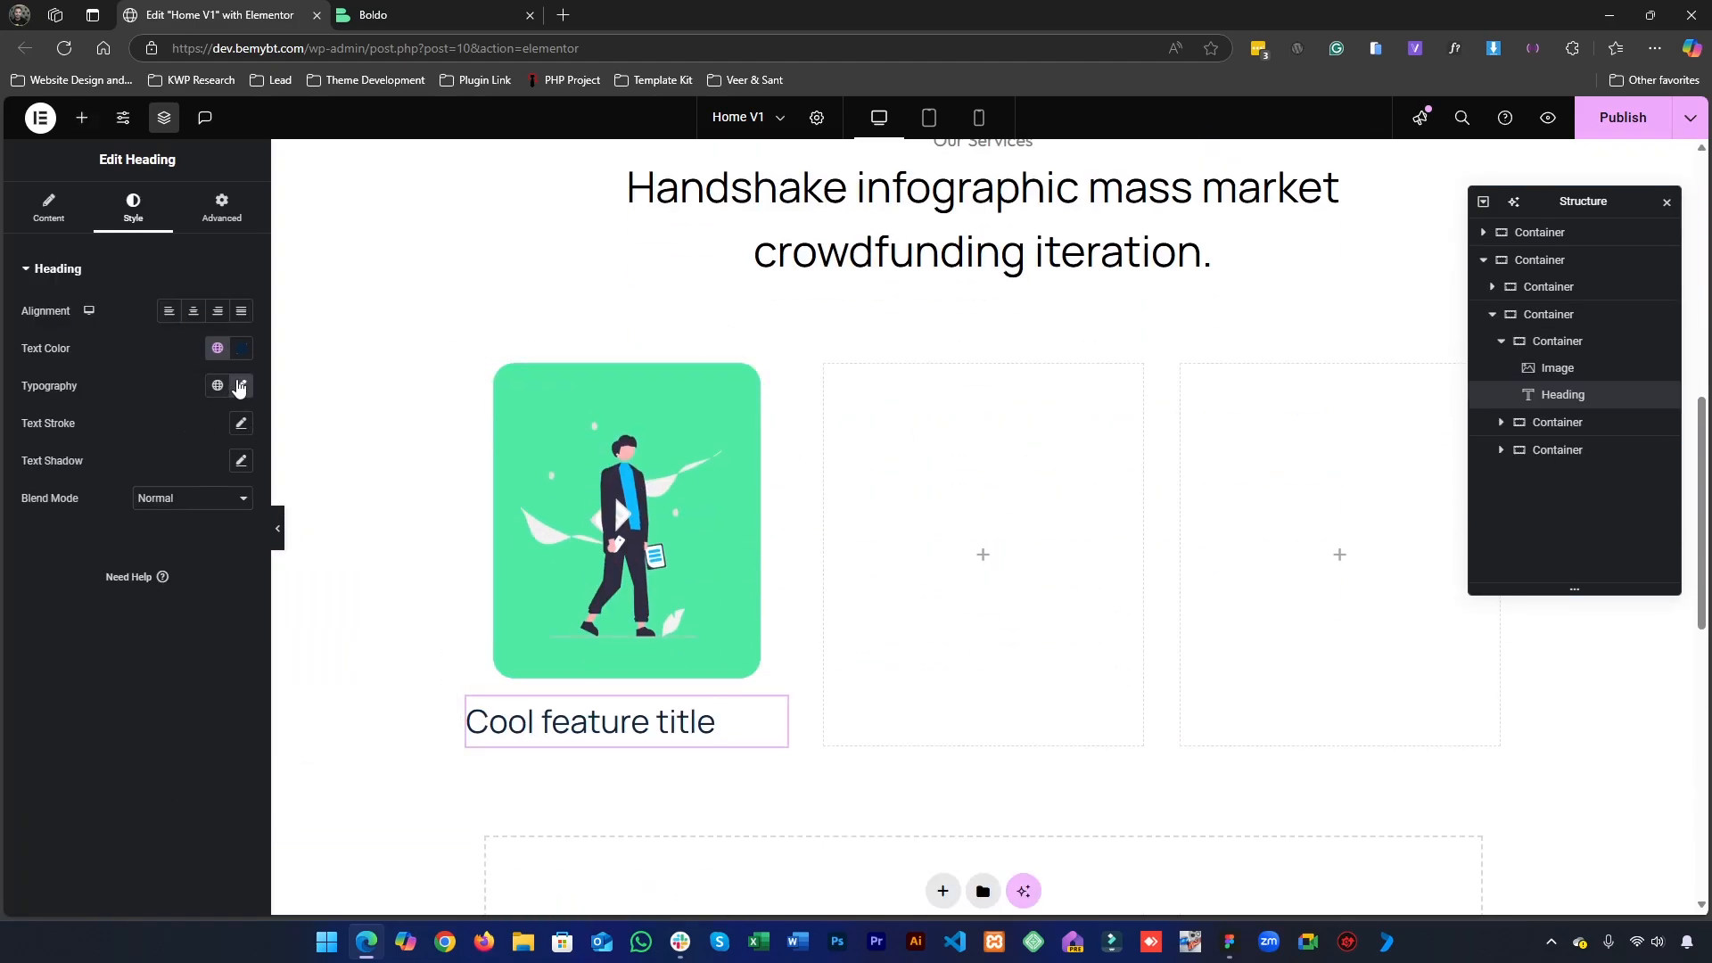
click(217, 385)
scroll(124, 587, down, 1)
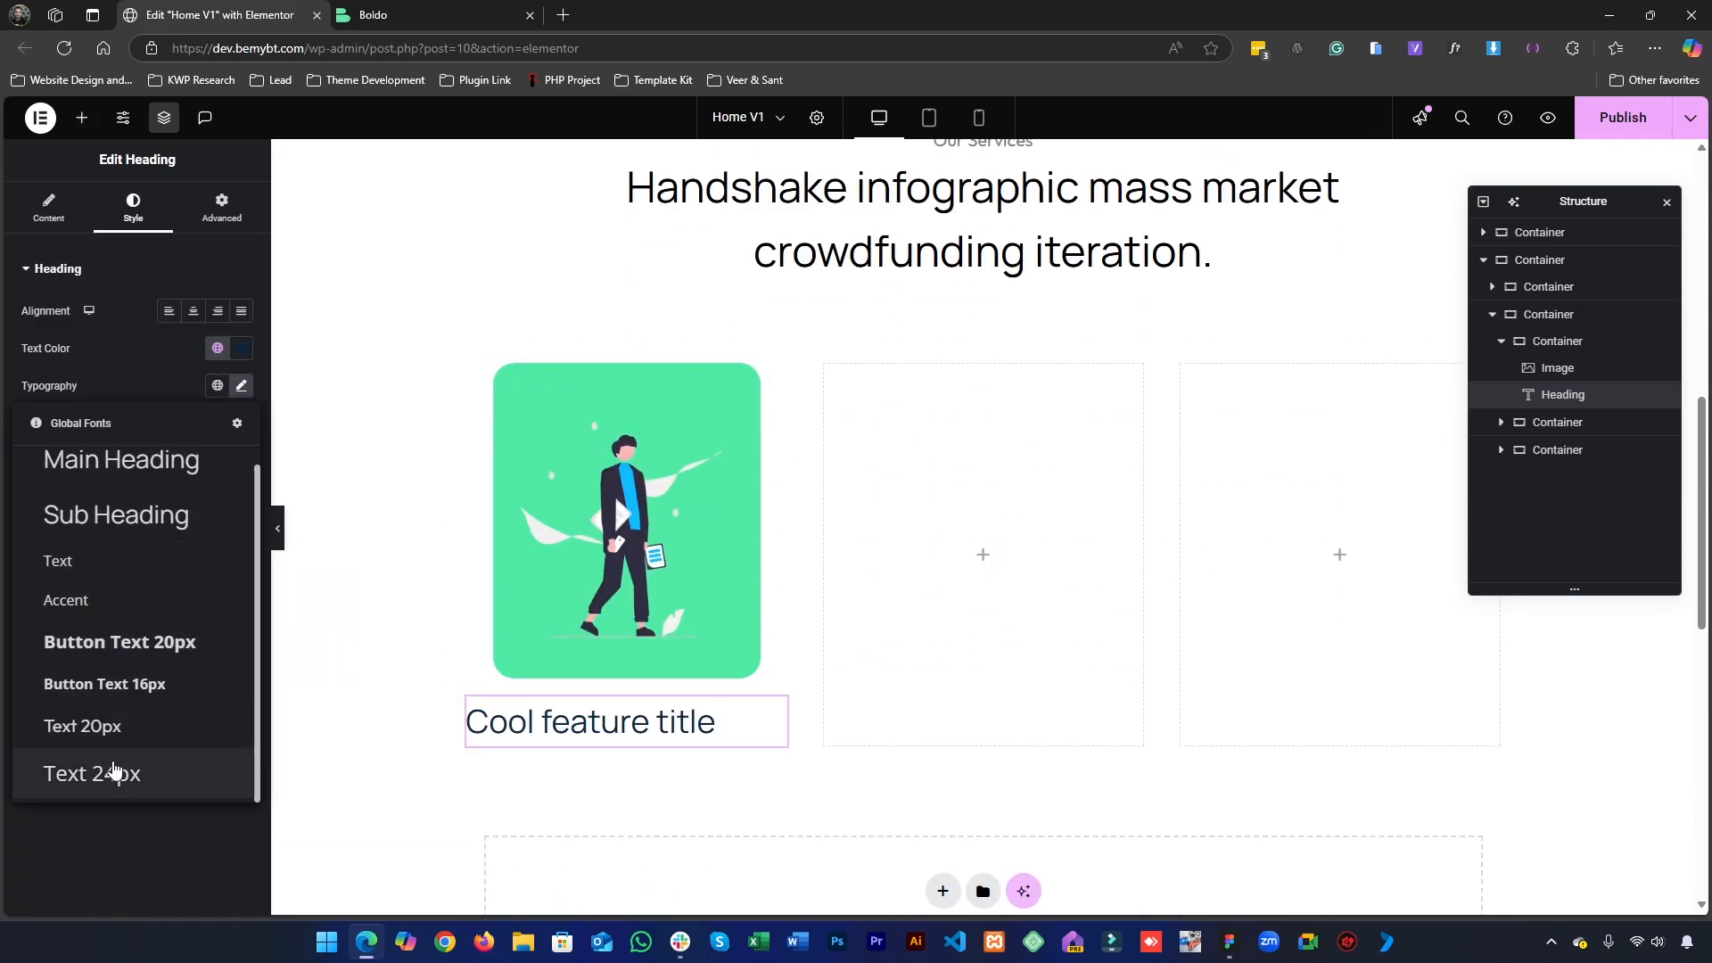
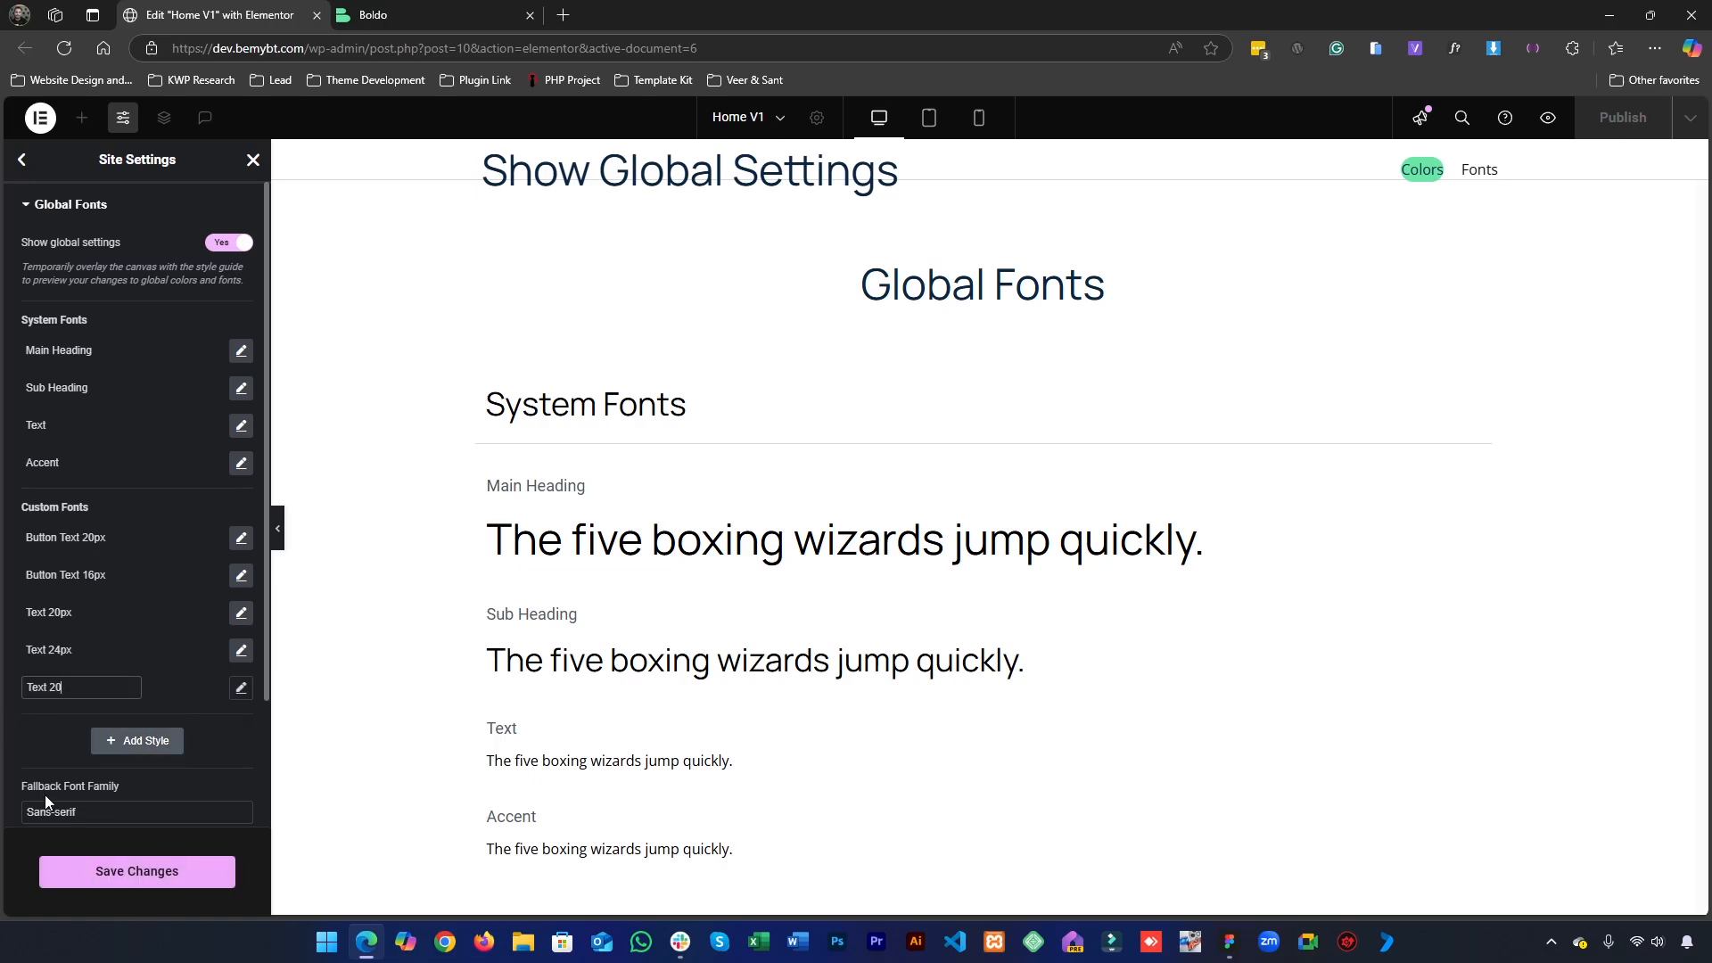
- Check the card description's font in Figma and set the Text 20 style's font family to Open Sans in Elementor
click(27, 747)
click(241, 687)
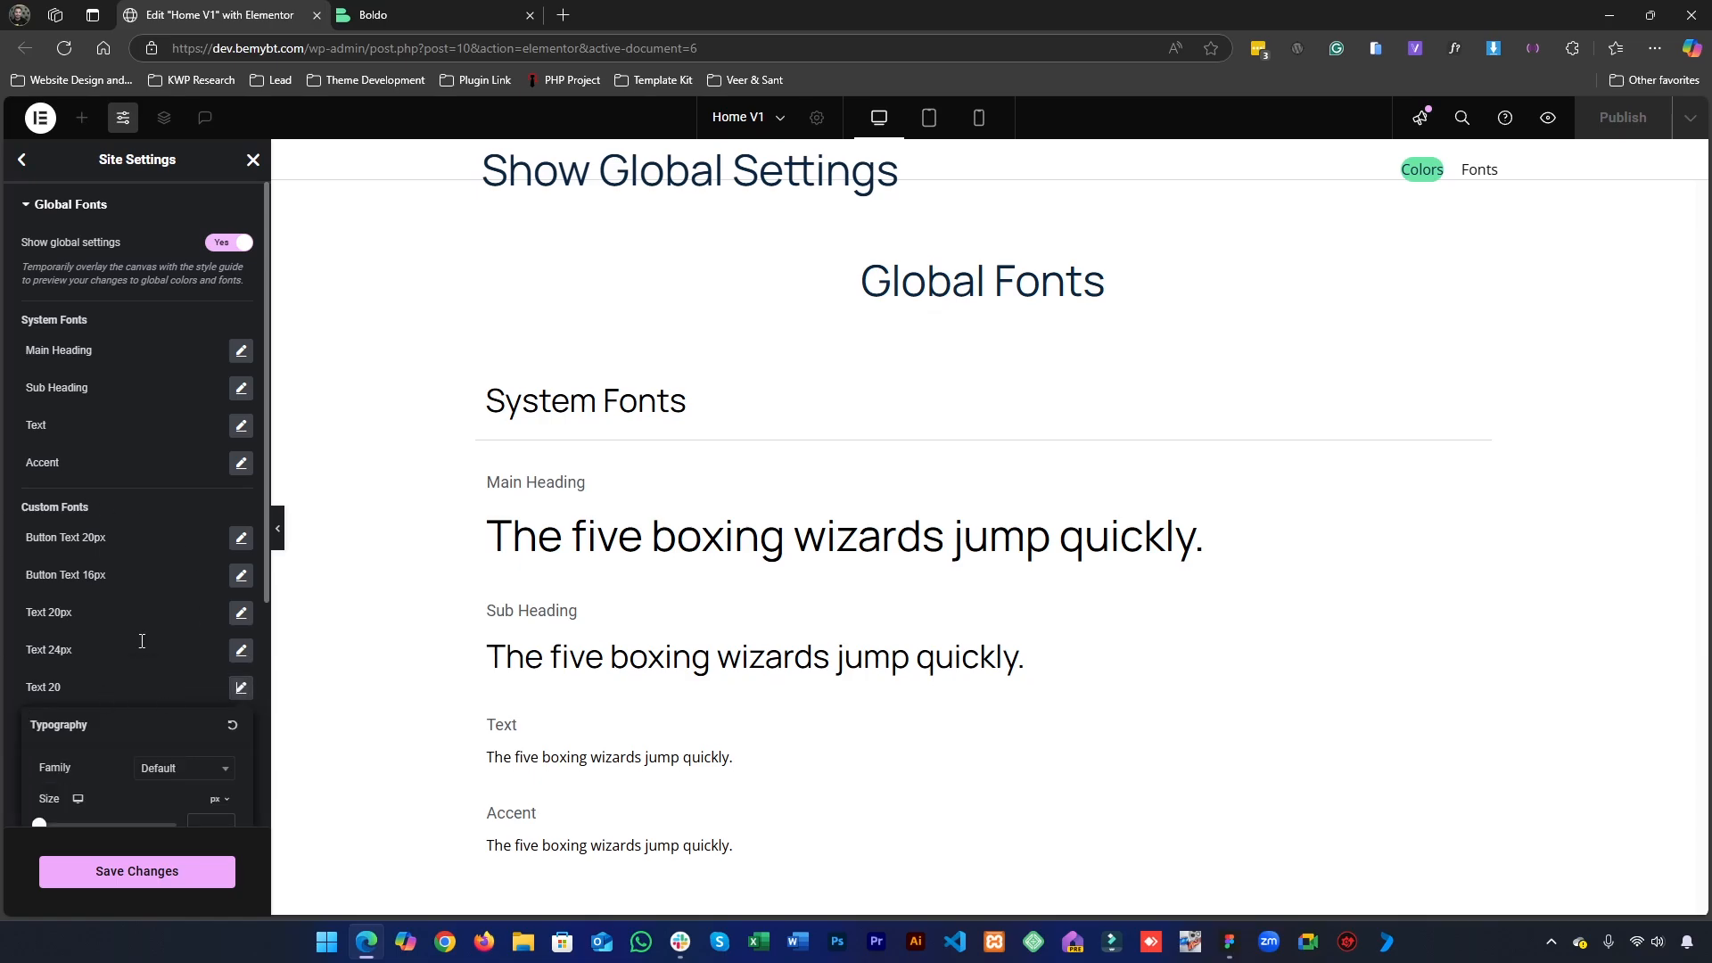
click(1232, 943)
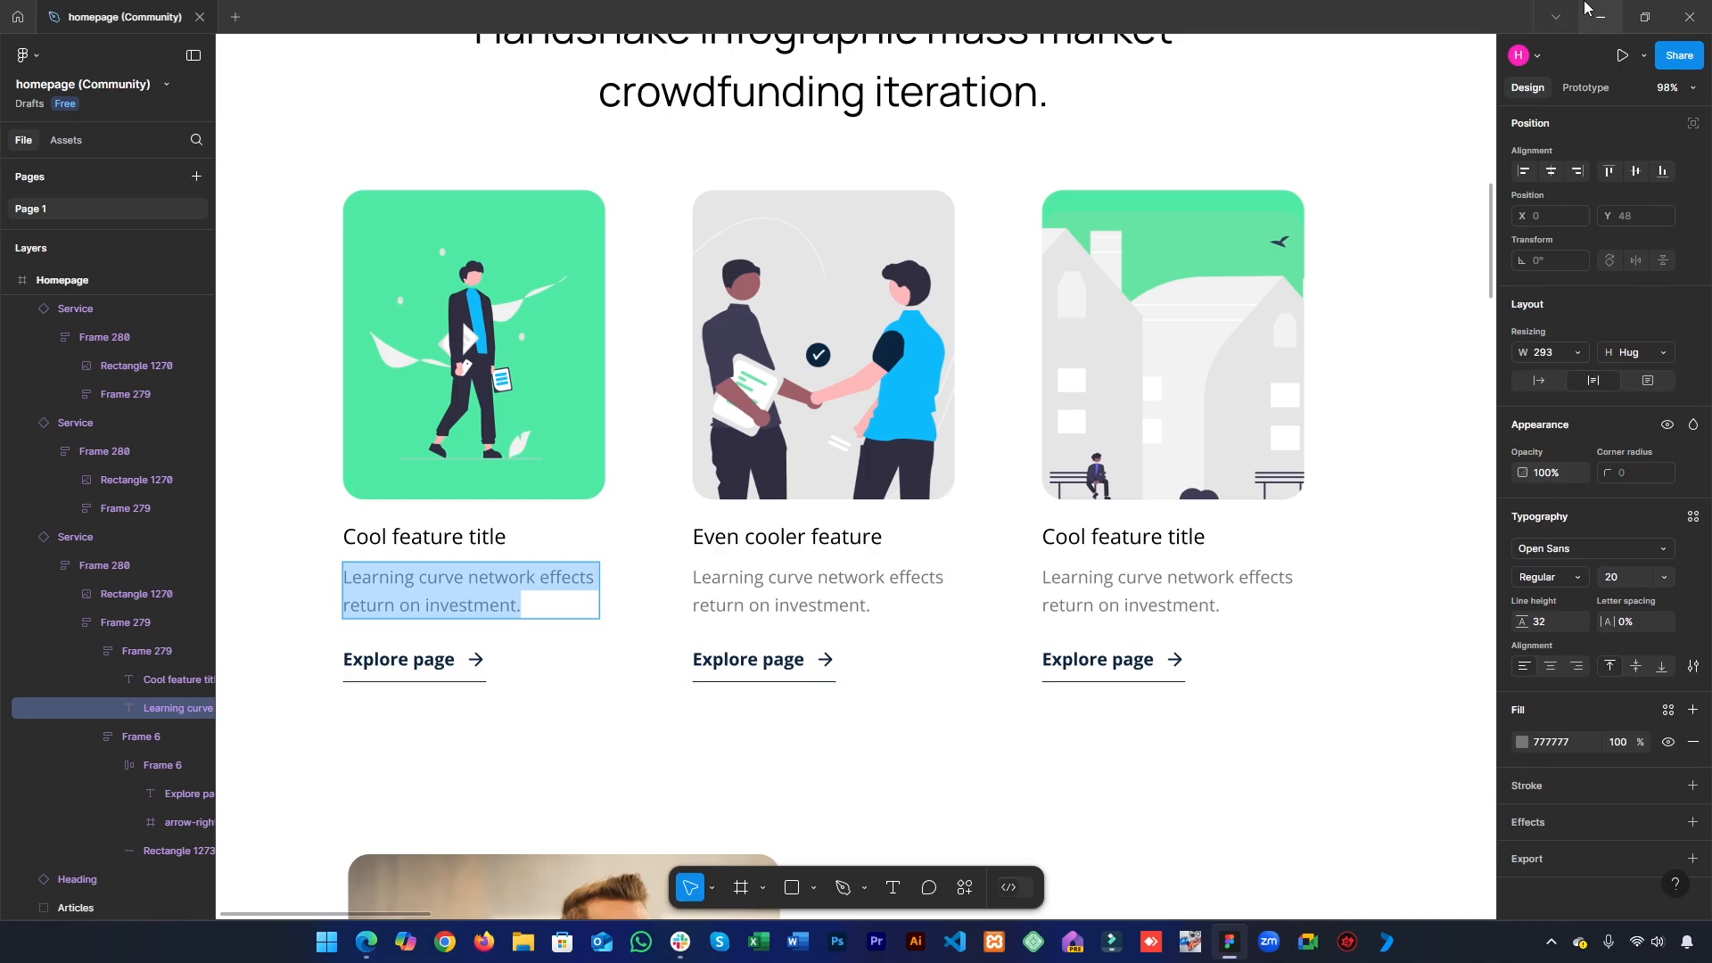
click(1600, 16)
click(154, 772)
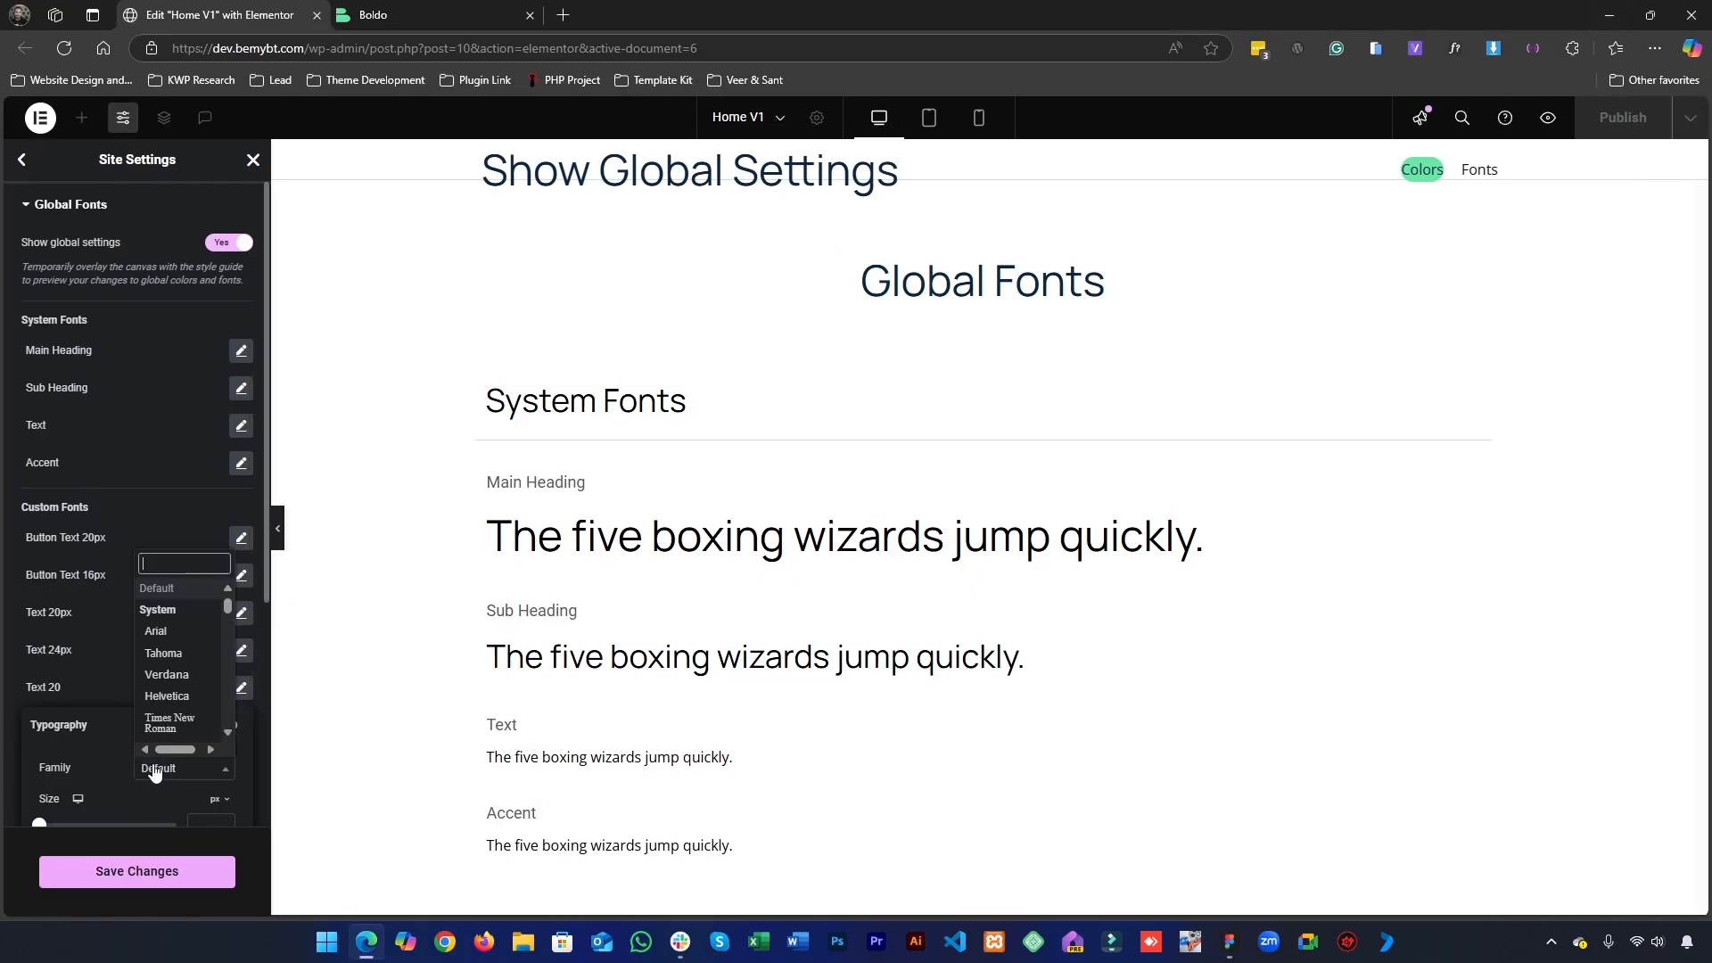
text(Op)
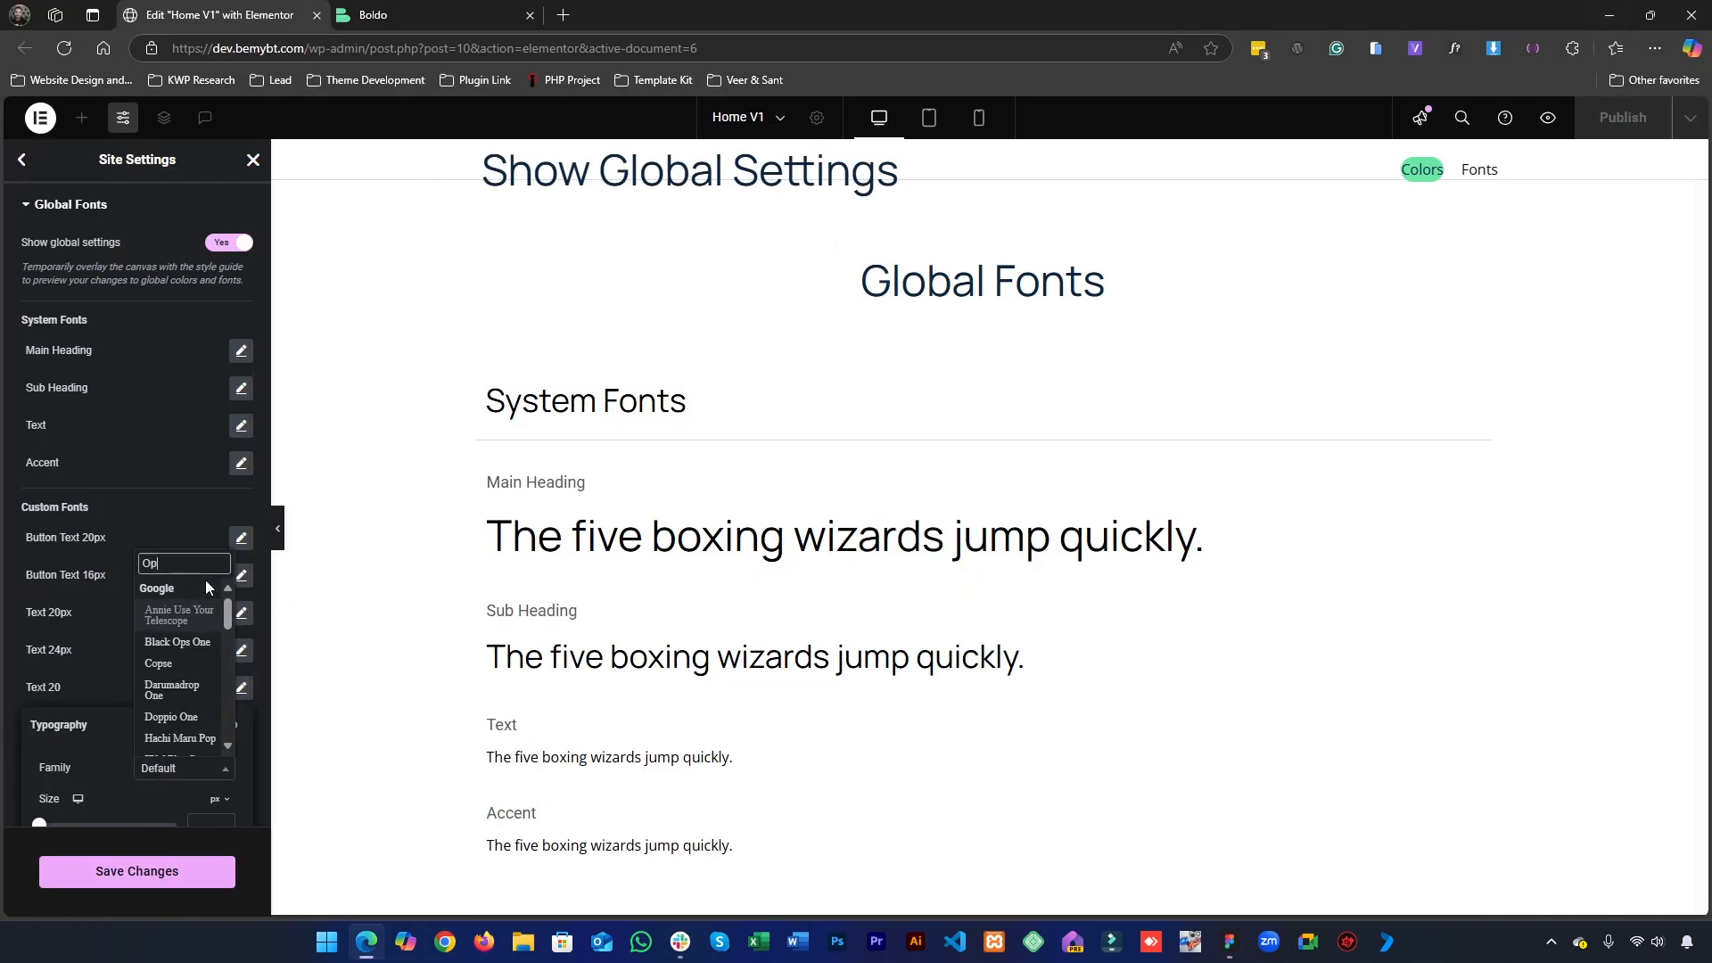
text(en S)
key(Return)
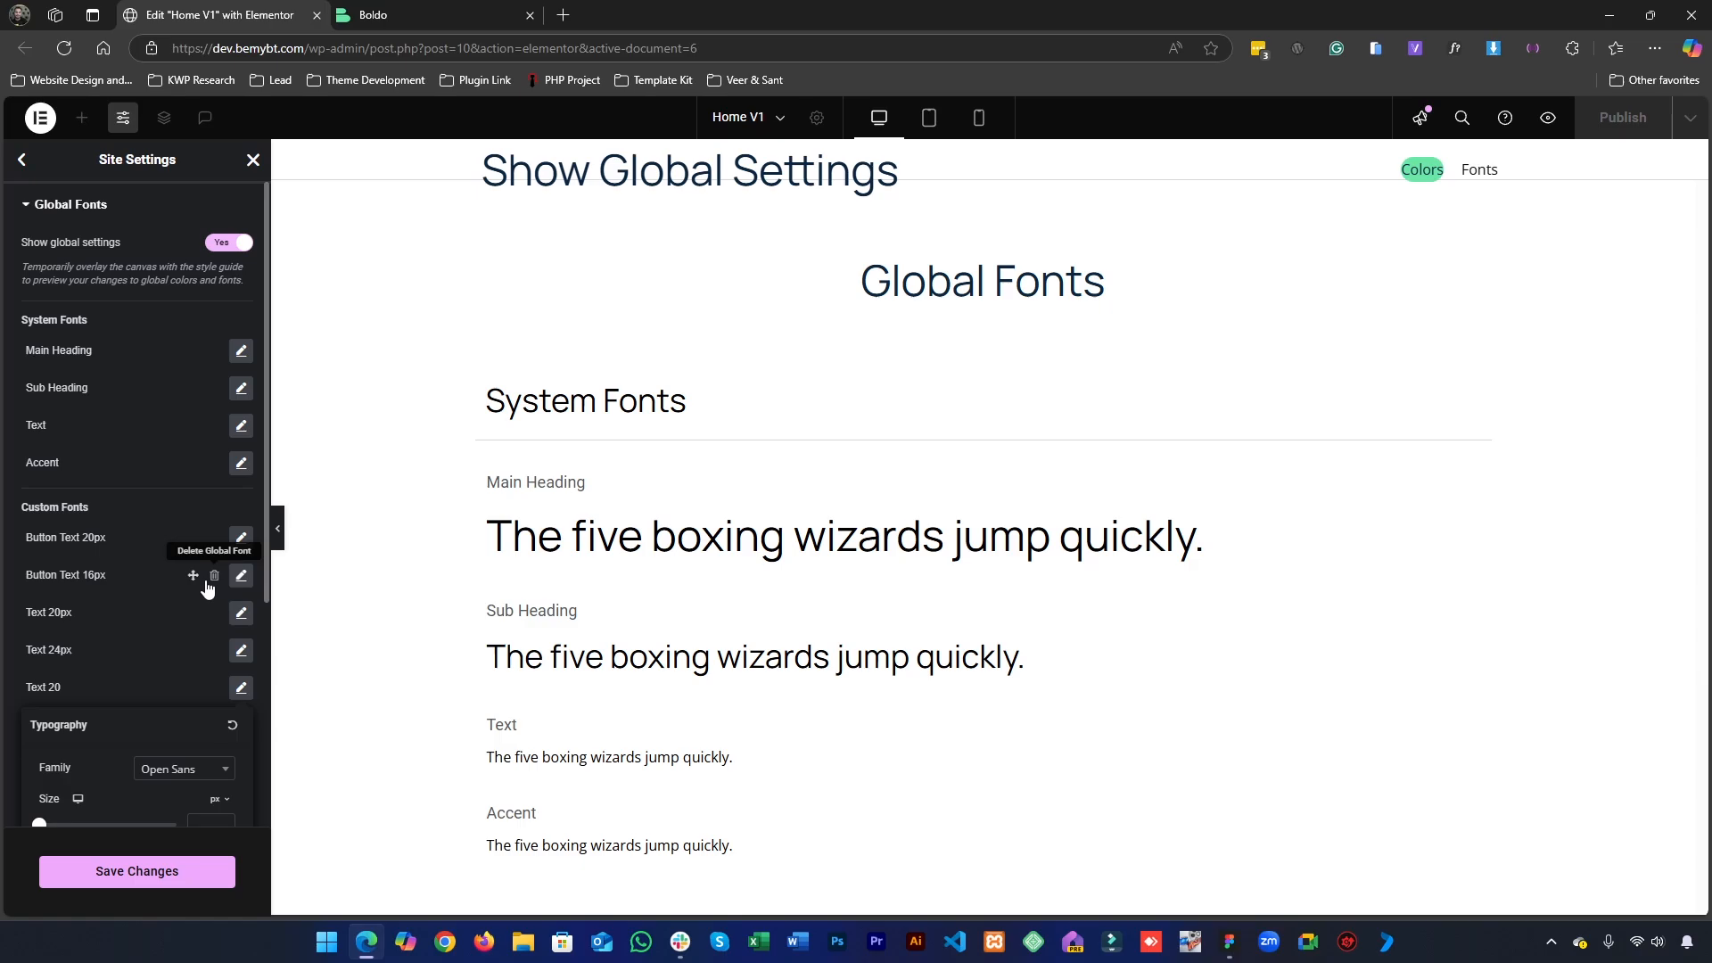
- Set the Text 20 style to size 20 px and weight 400 (Normal), then save the changes and close the site settings
scroll(148, 580, down, 3)
click(196, 558)
text(20)
click(190, 599)
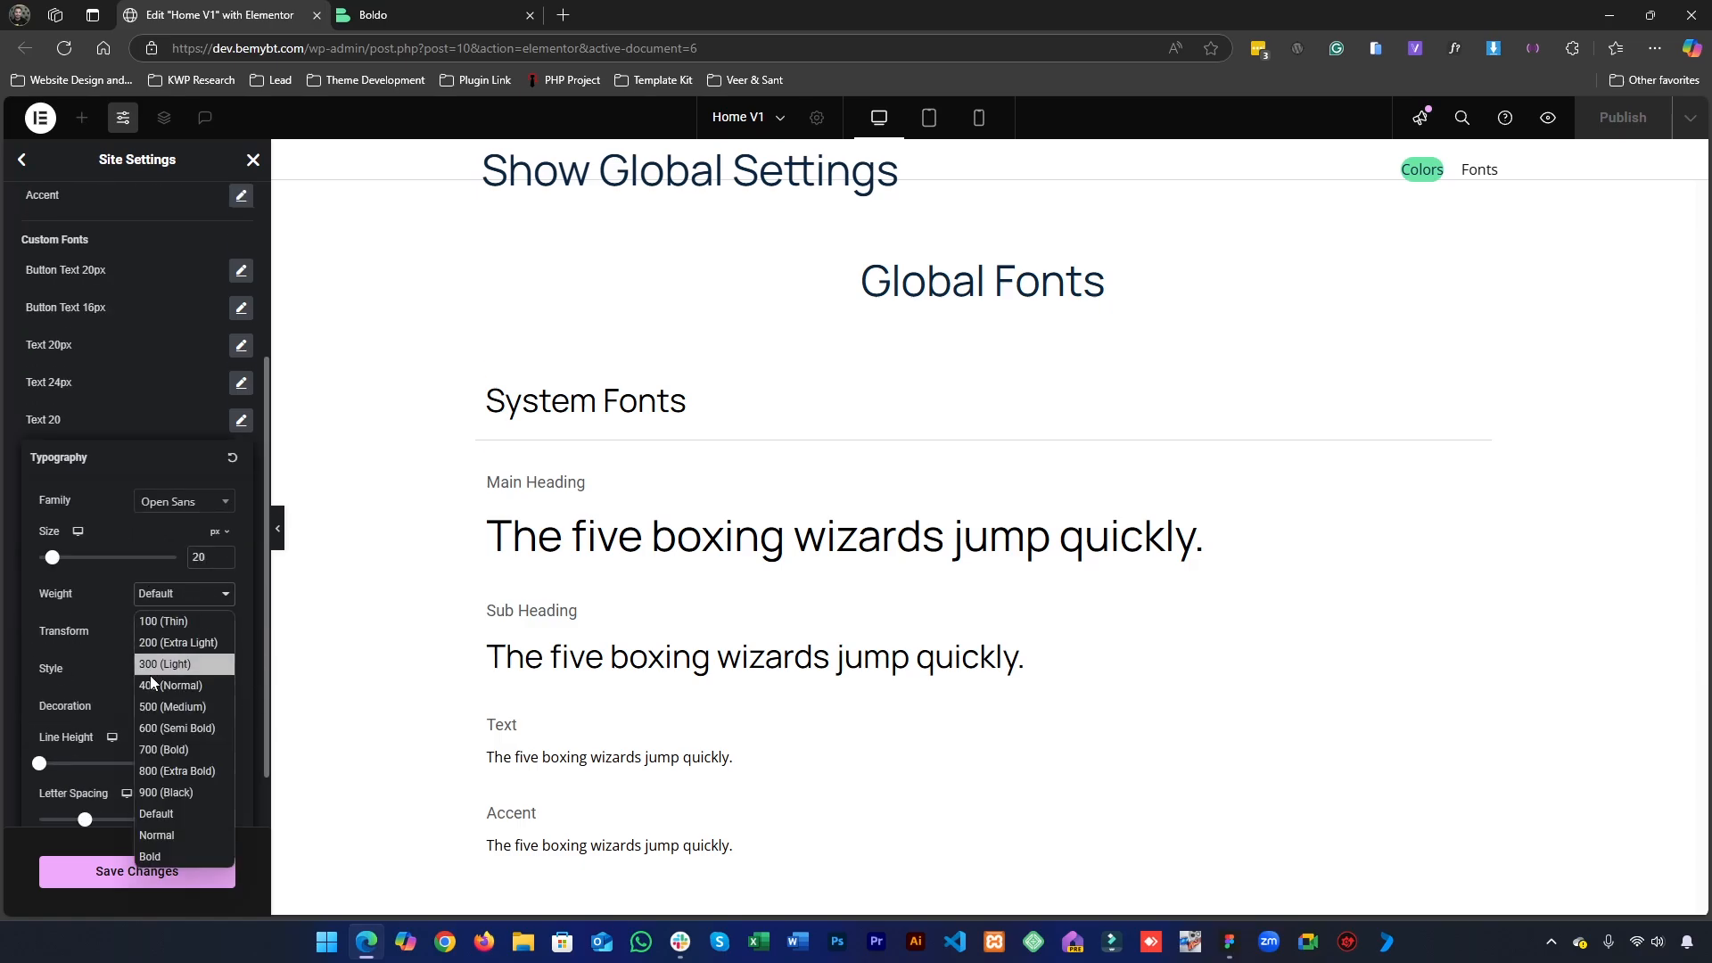
click(170, 684)
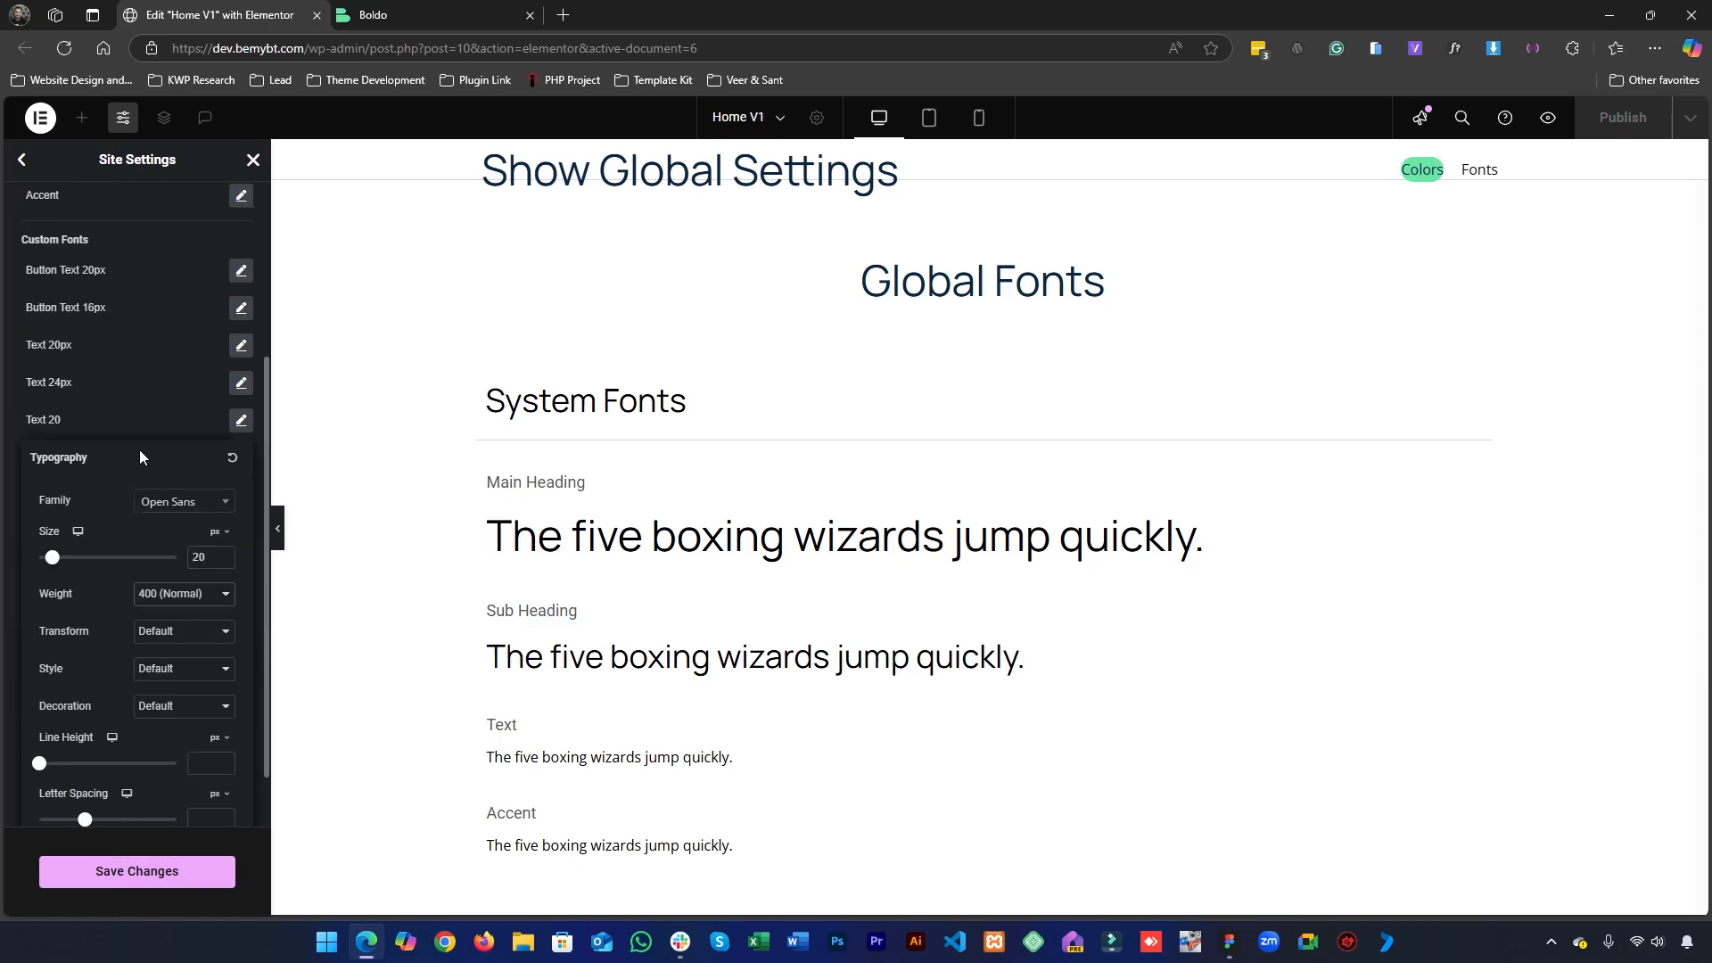
click(136, 871)
click(254, 160)
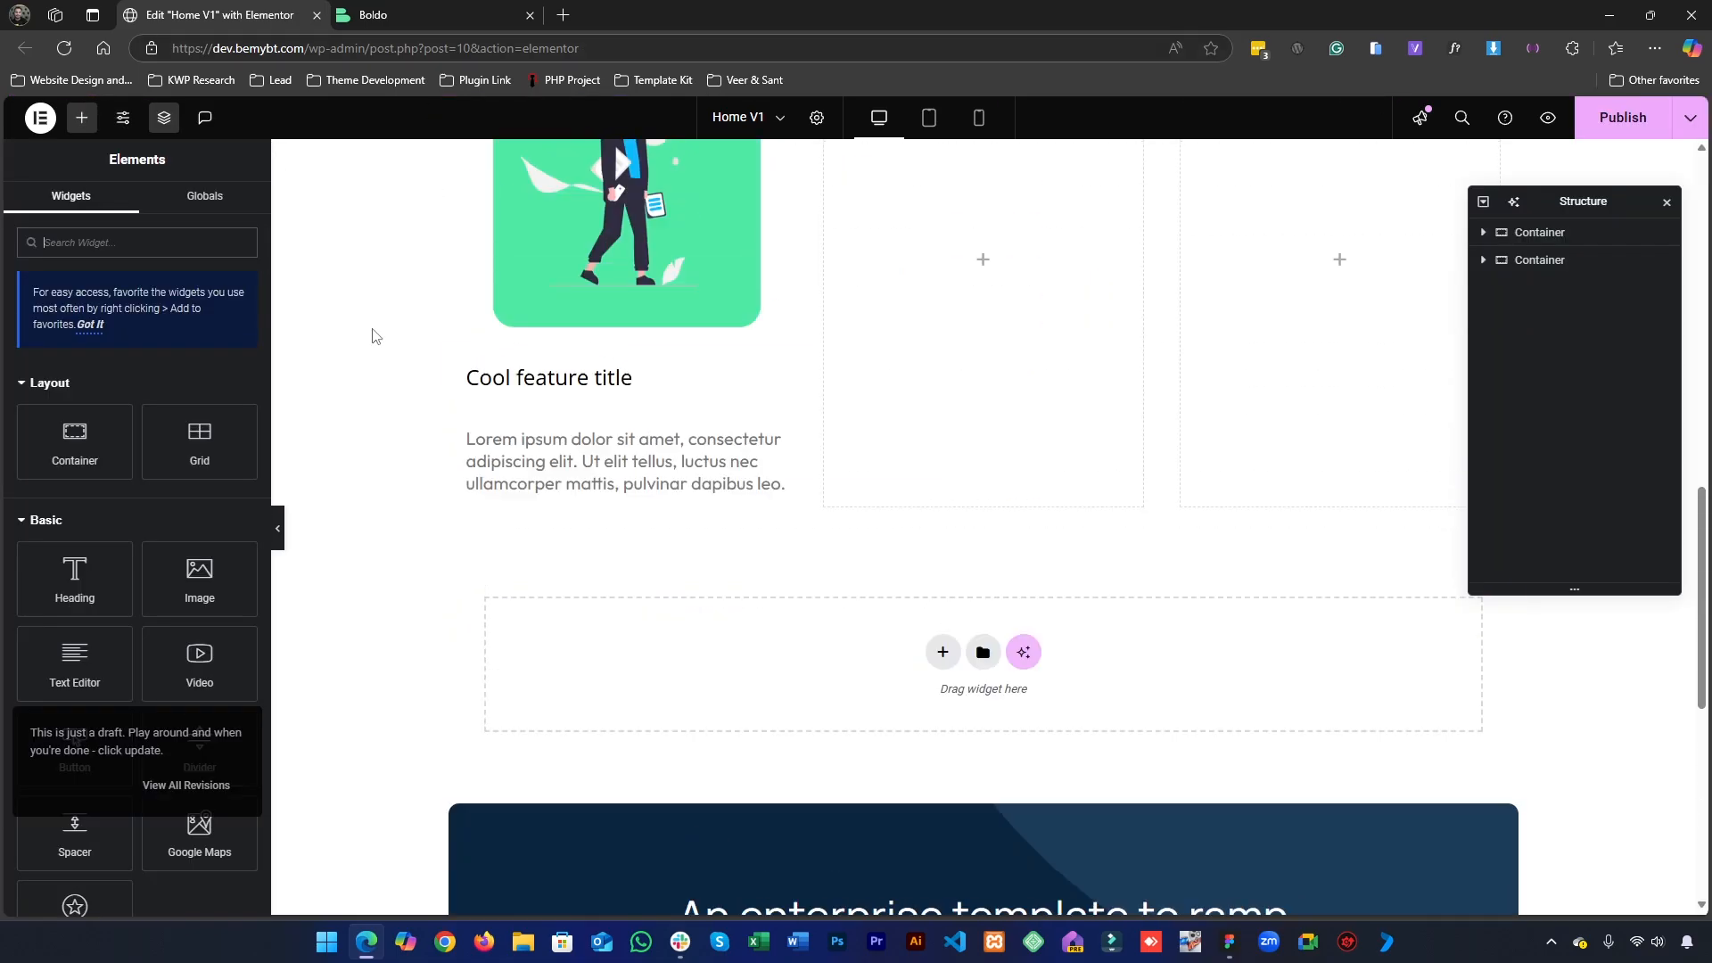
- Apply the Text 20 global font to the placeholder paragraph in the first card column
scroll(547, 557, down, 5)
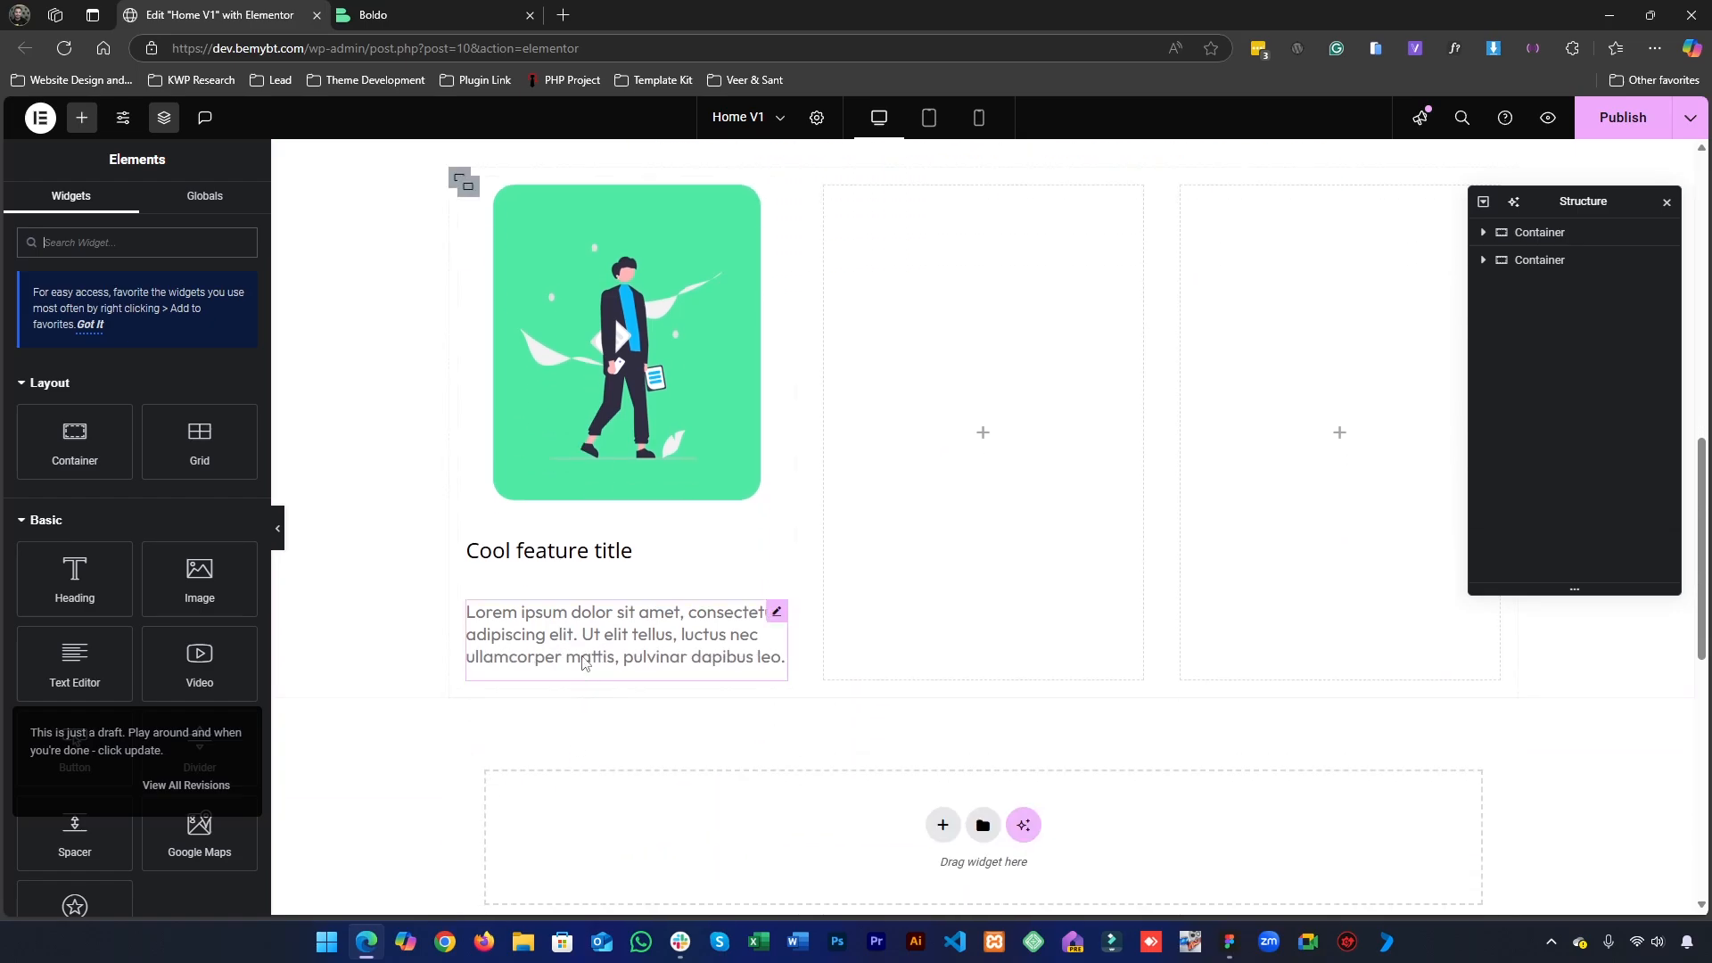
click(584, 635)
click(217, 385)
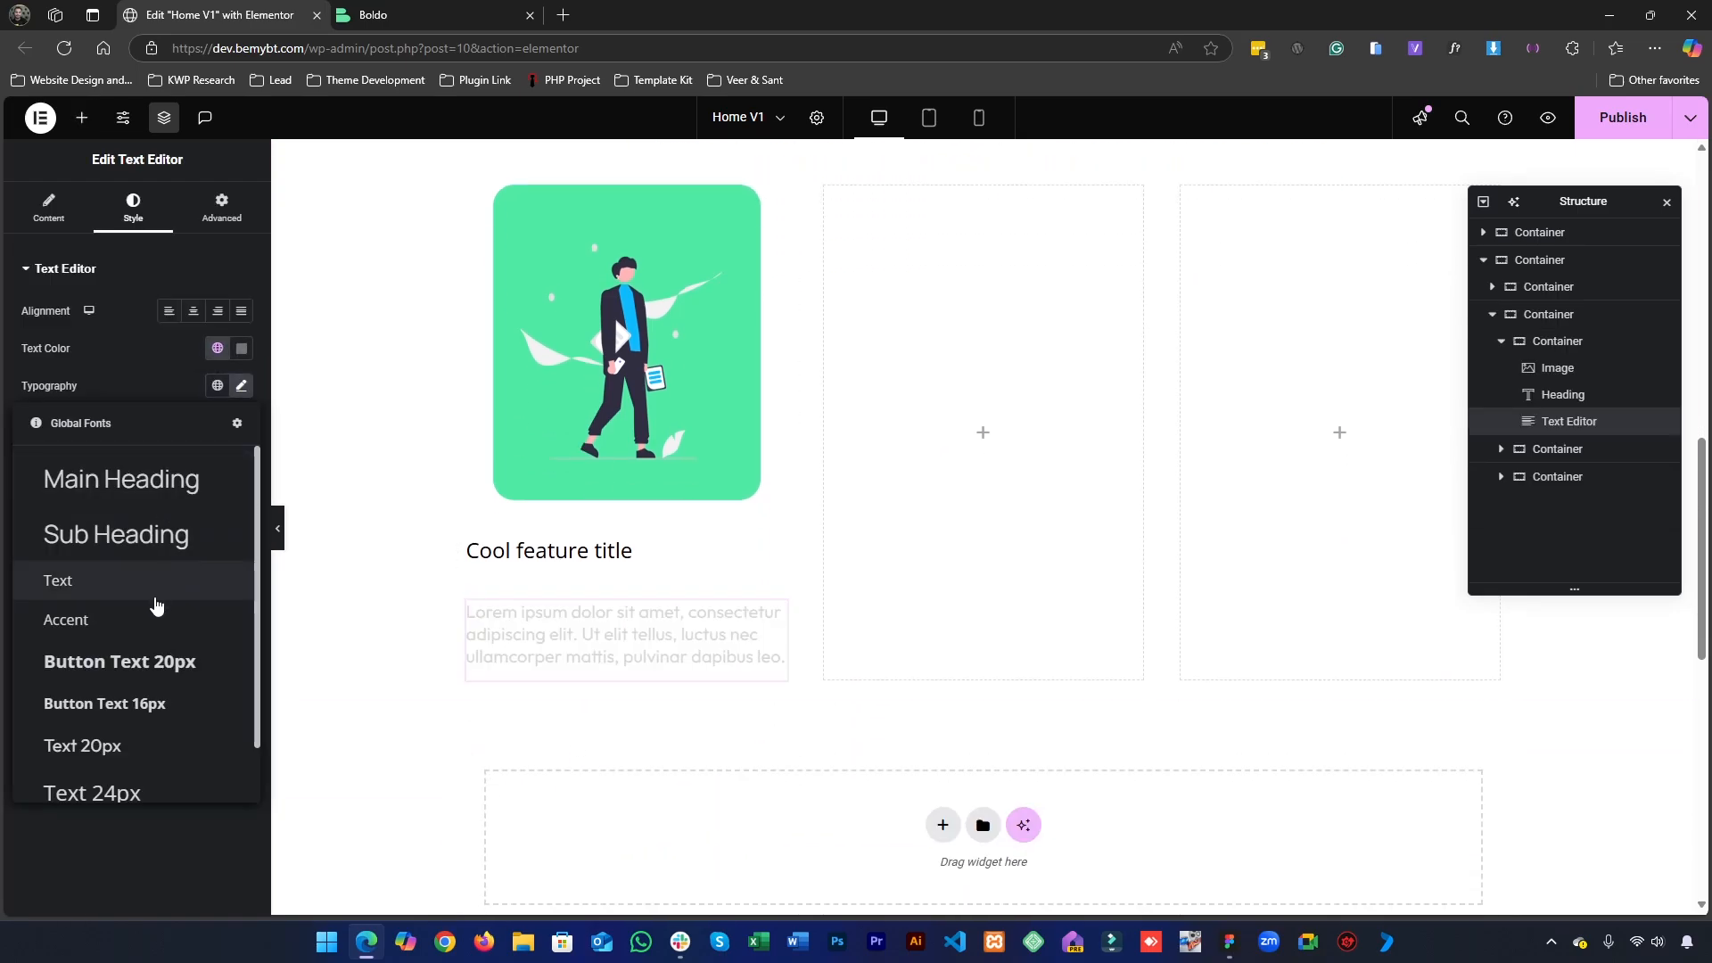
scroll(147, 633, down, 1)
click(112, 775)
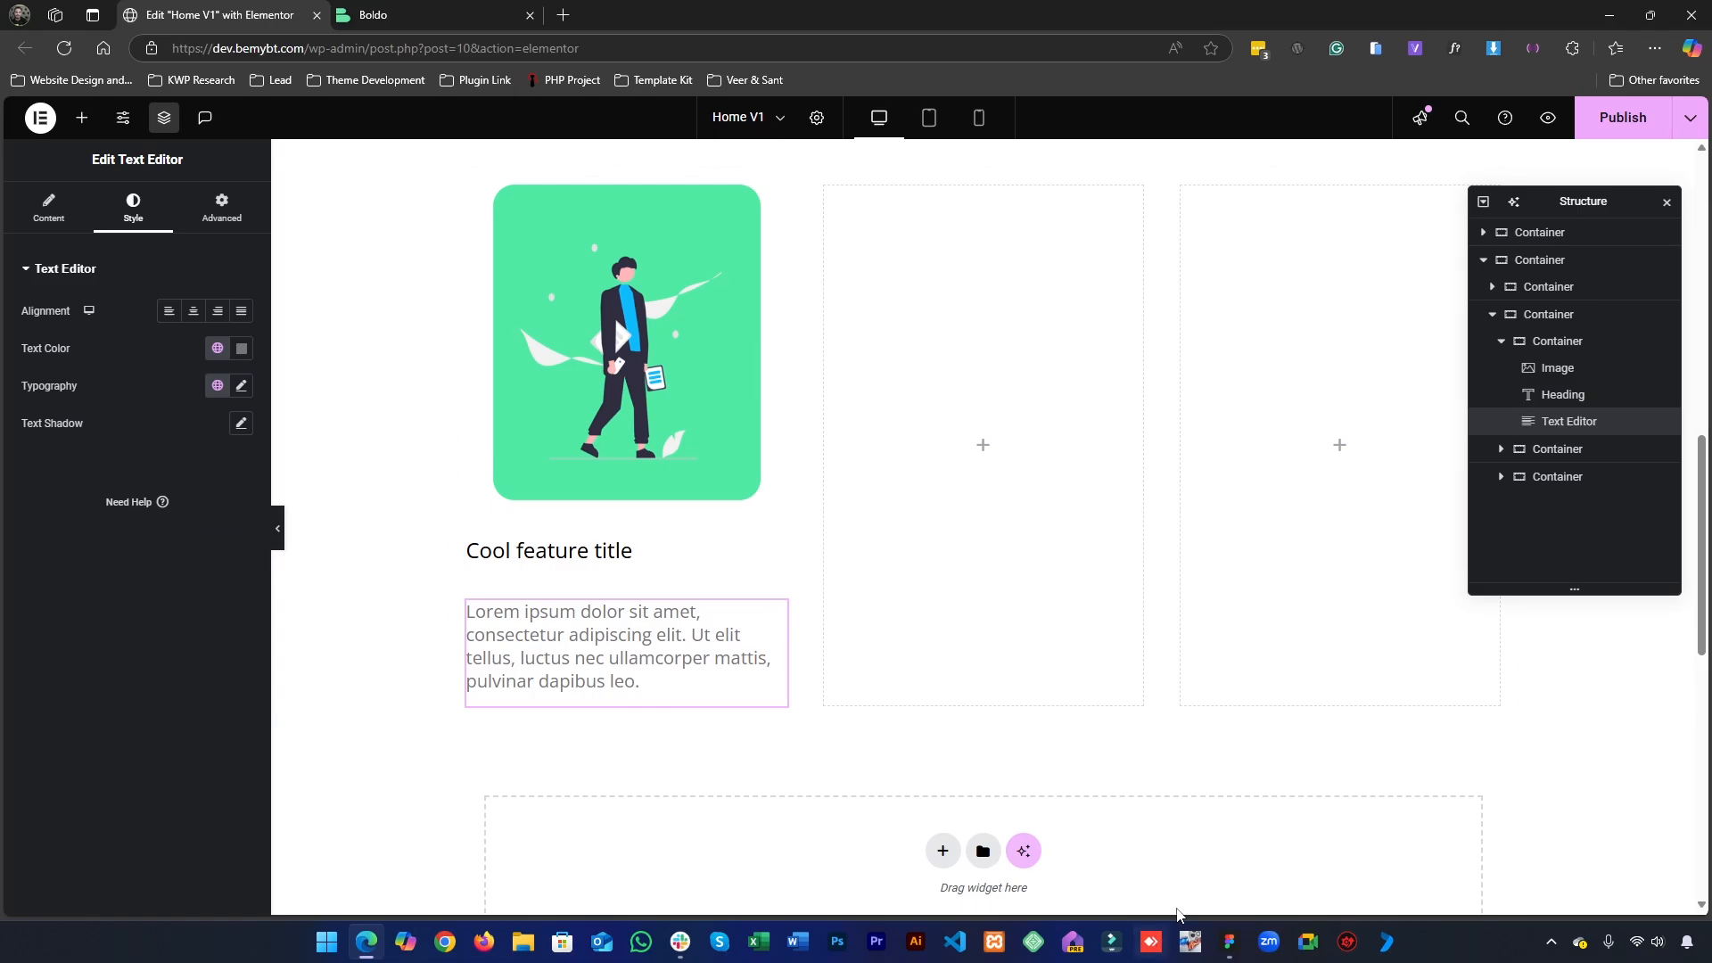
- Replace the first card's placeholder paragraph with the Figma text "Learning curve network effects return on investment."
key(alt+Tab)
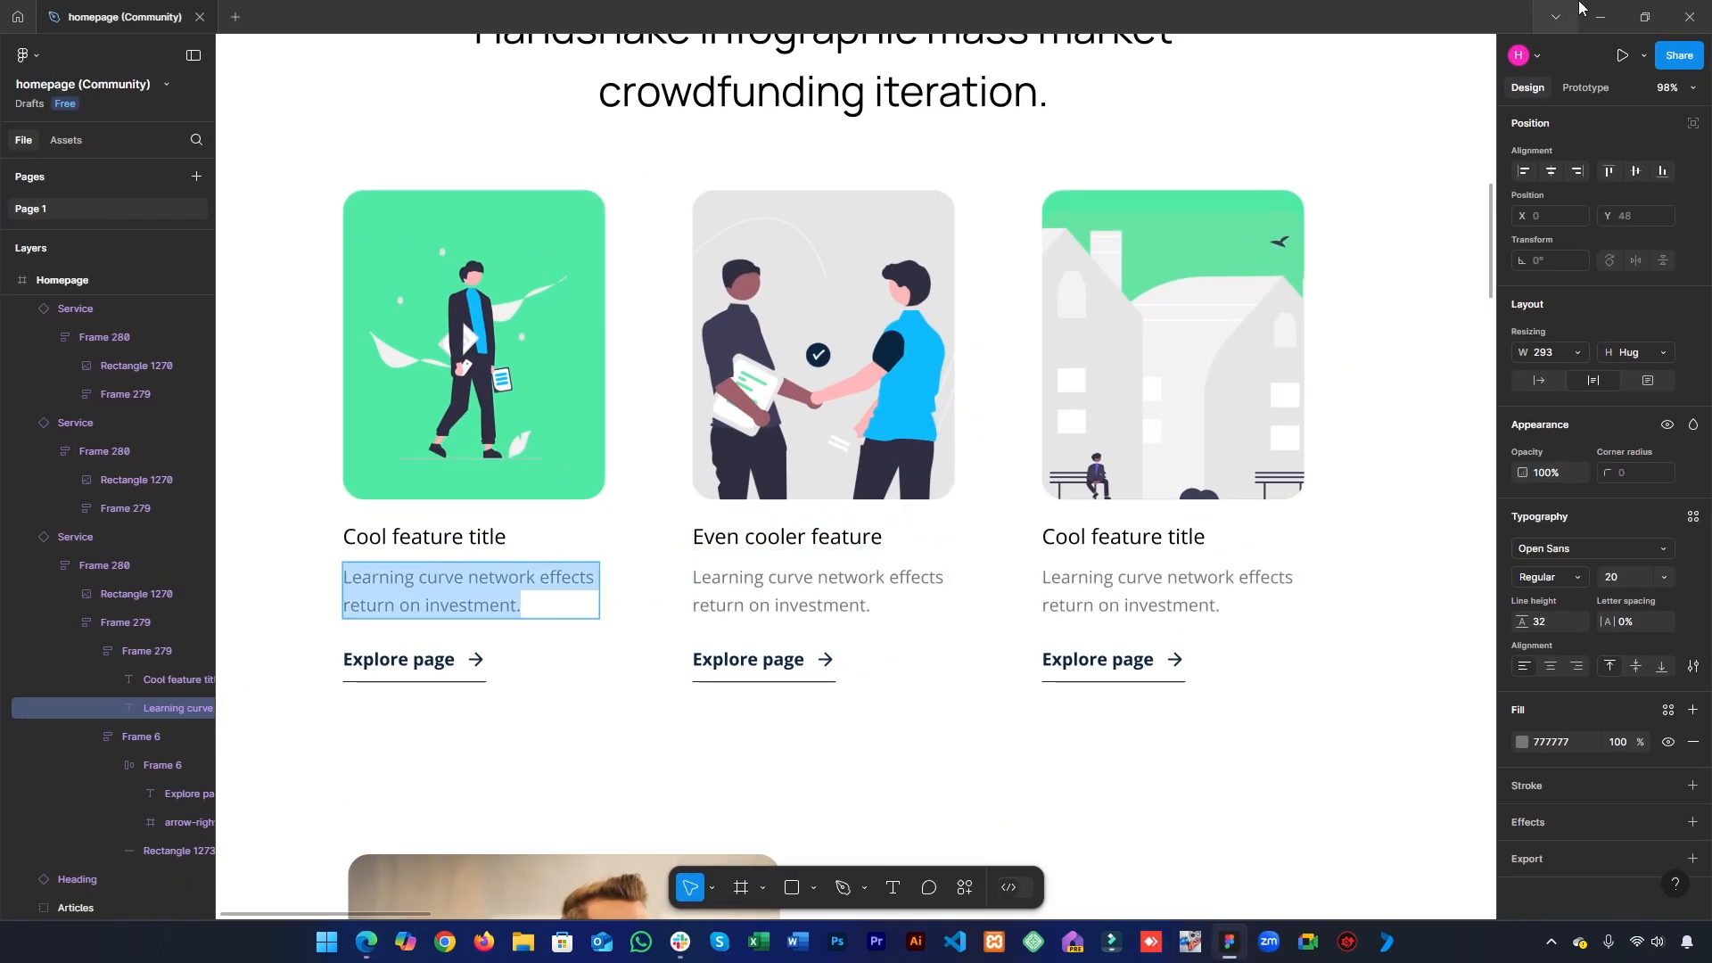
click(1601, 17)
click(587, 48)
text(Learning curve network effects return on investment.)
key(ctrl+a)
key(ctrl+x)
click(47, 217)
key(ctrl+a)
key(ctrl+v)
- Set the margin and padding of the "Cool feature title" heading to 0 on all sides
click(553, 550)
click(212, 223)
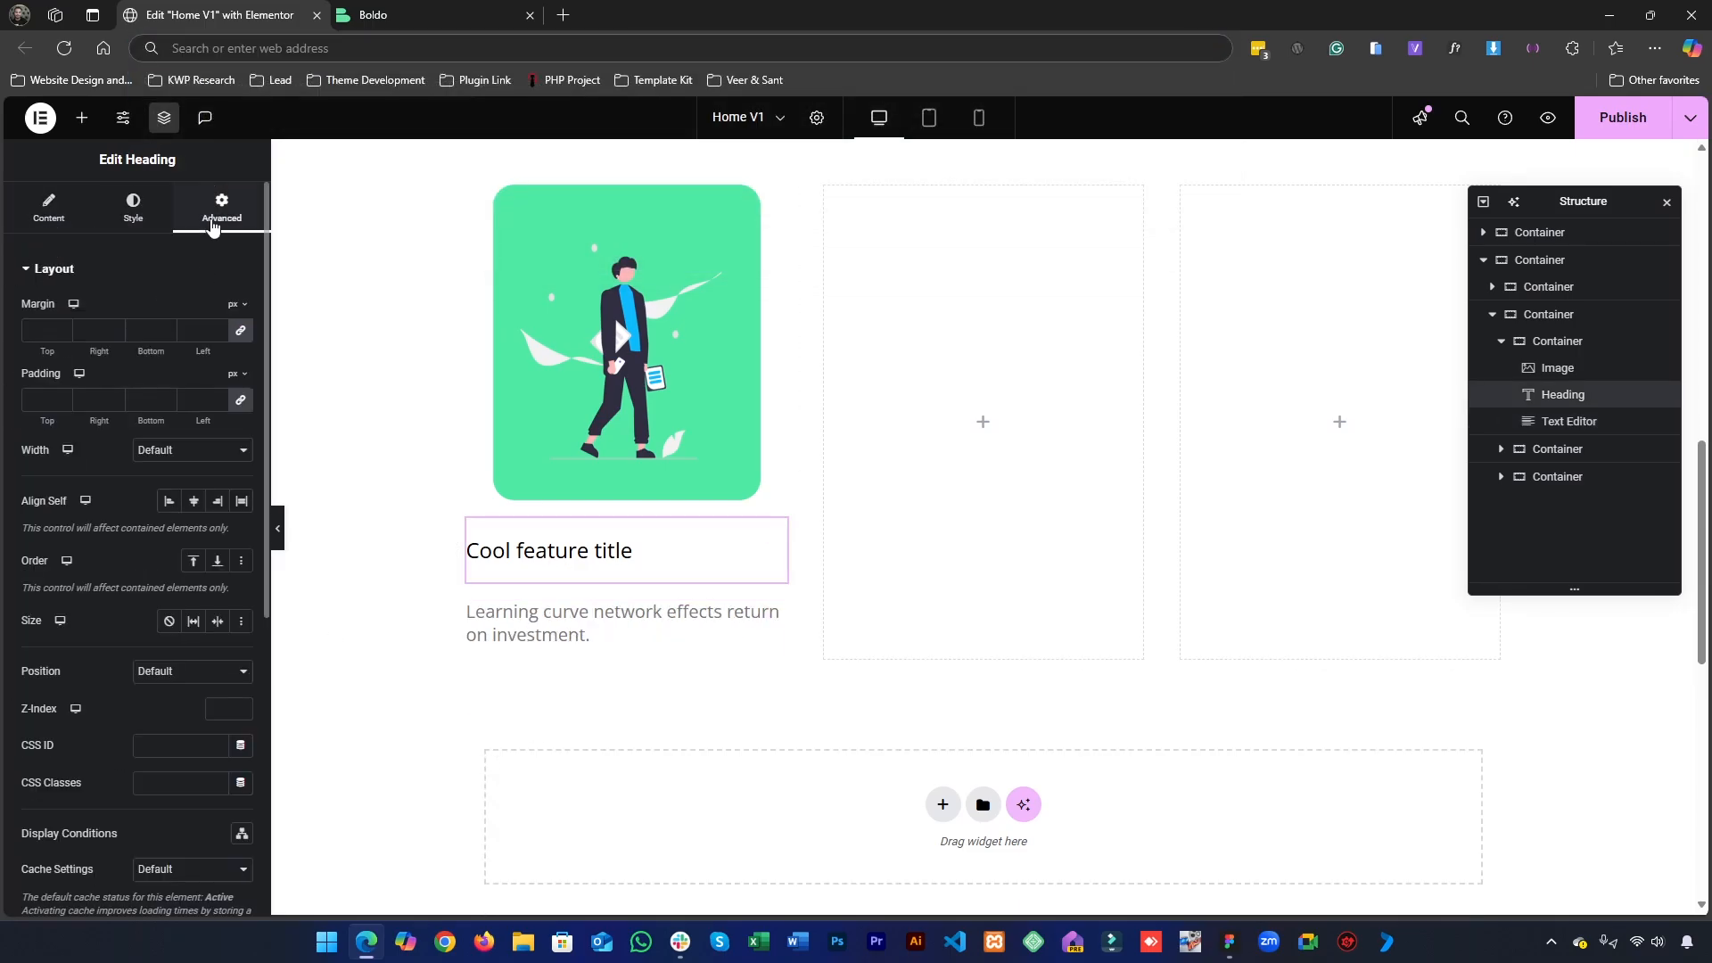
click(240, 398)
click(242, 332)
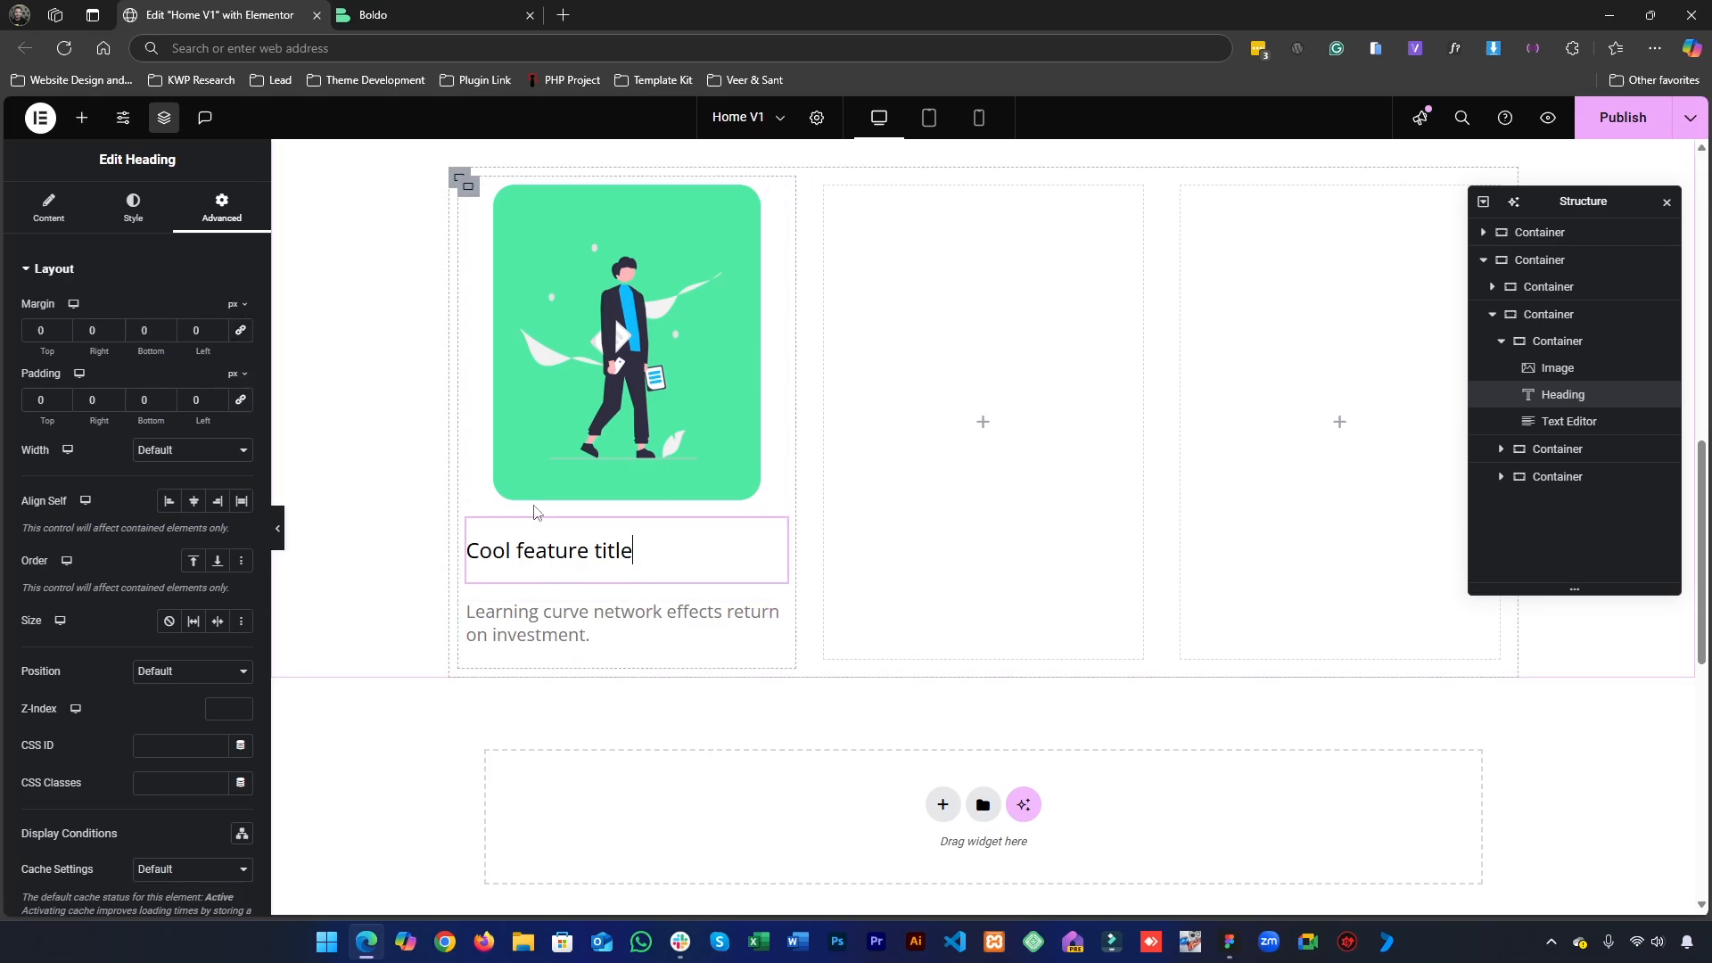
- Set the Text 24px global font's line height to 24 px, save the changes and close the site settings
click(119, 122)
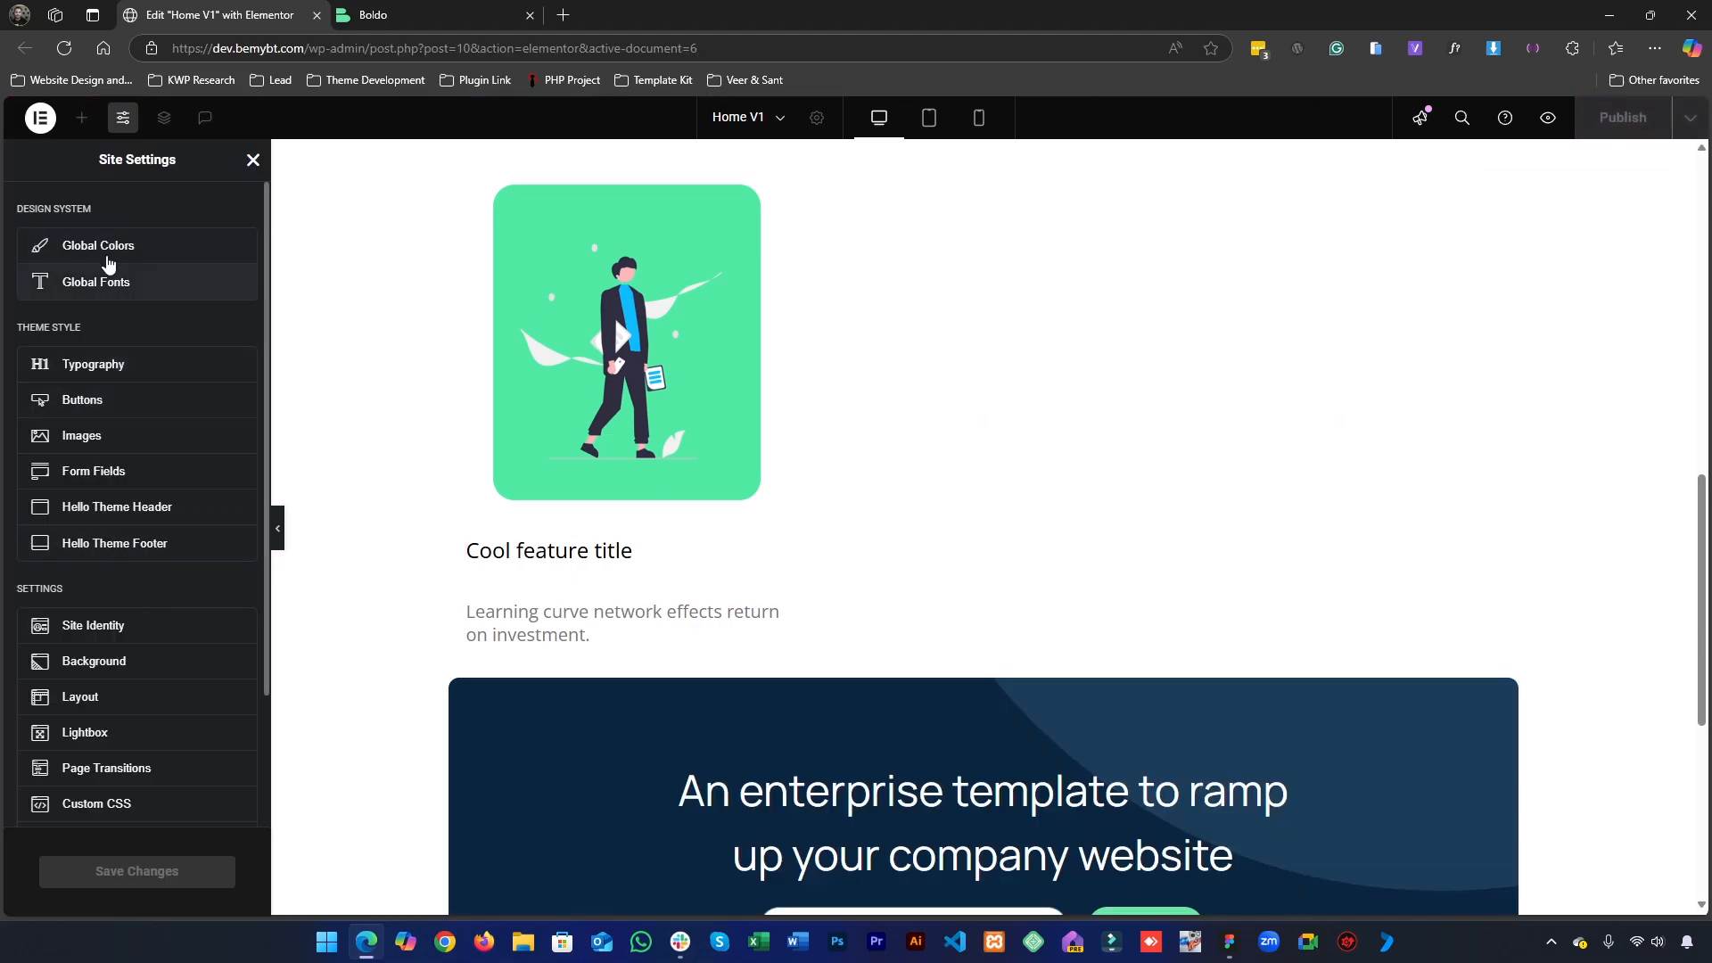
click(107, 283)
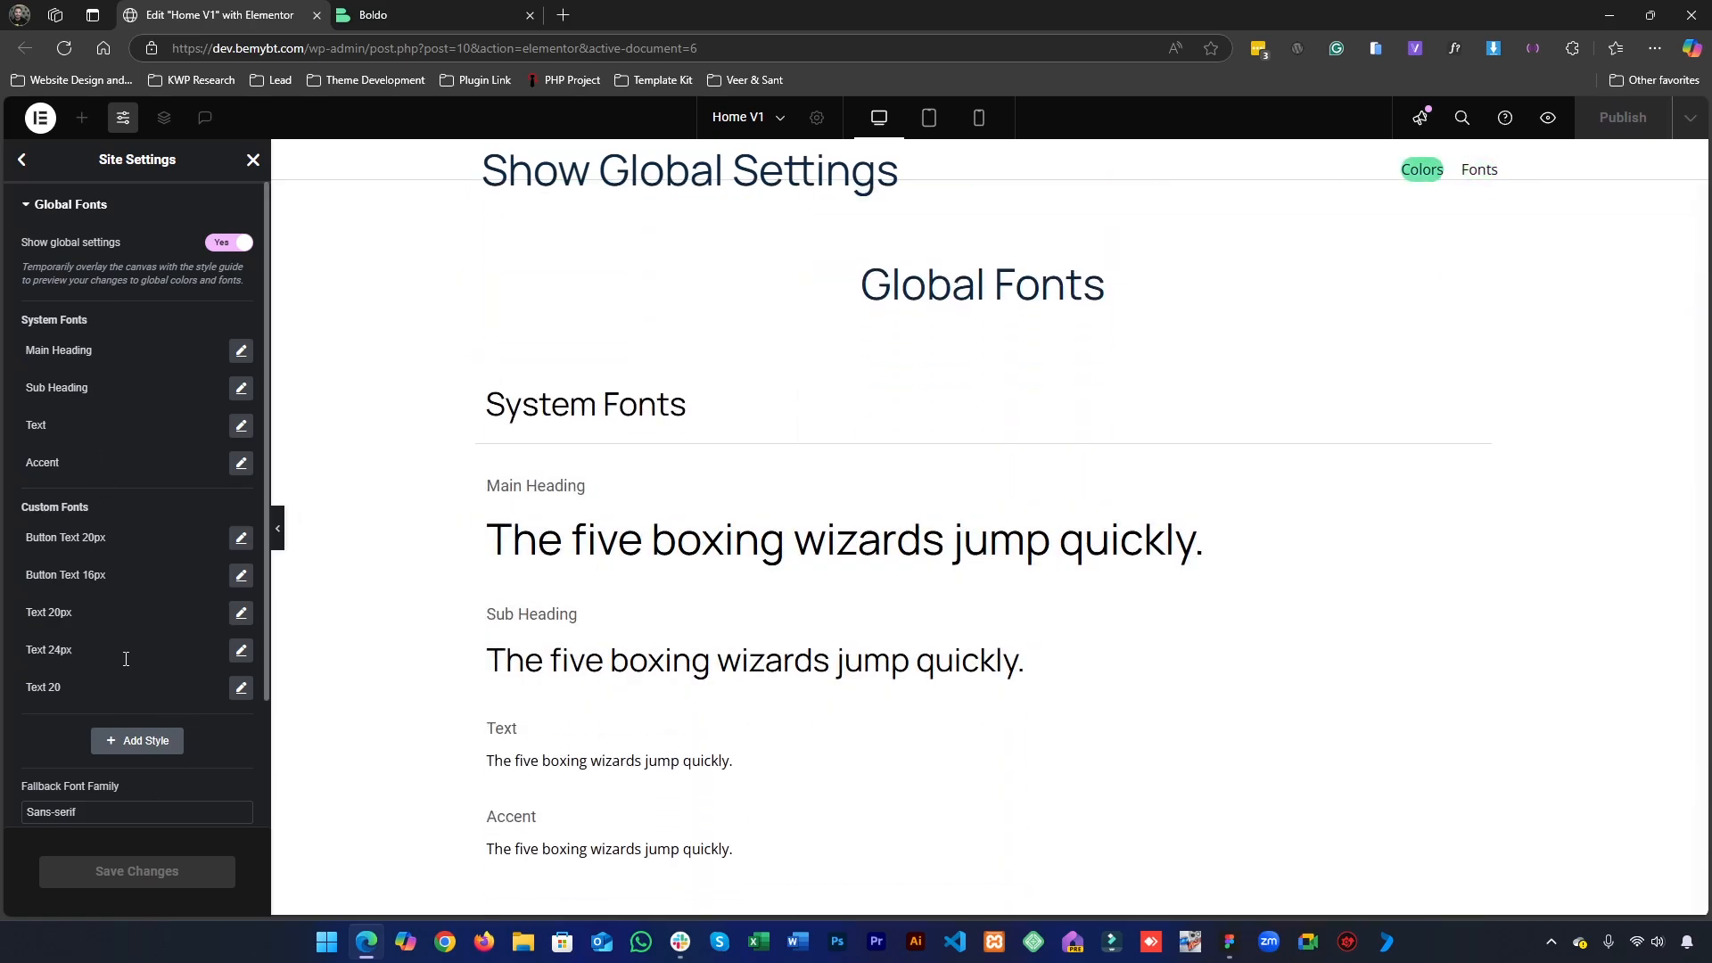
click(241, 651)
scroll(164, 554, down, 4)
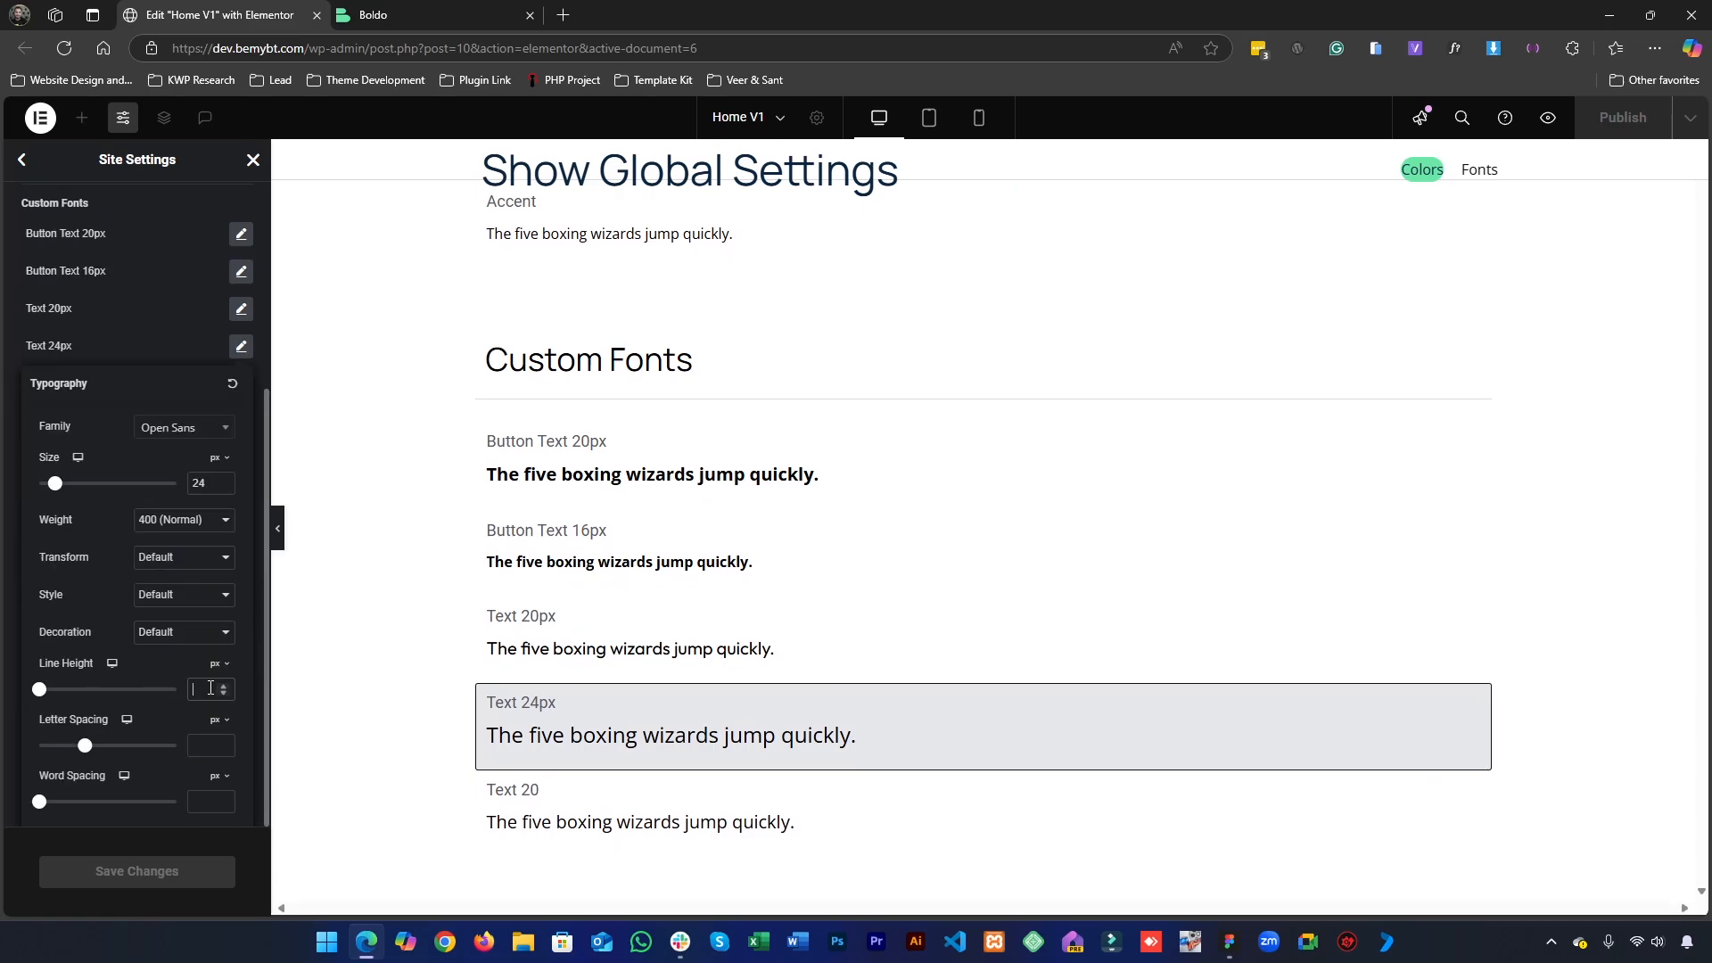
text(24)
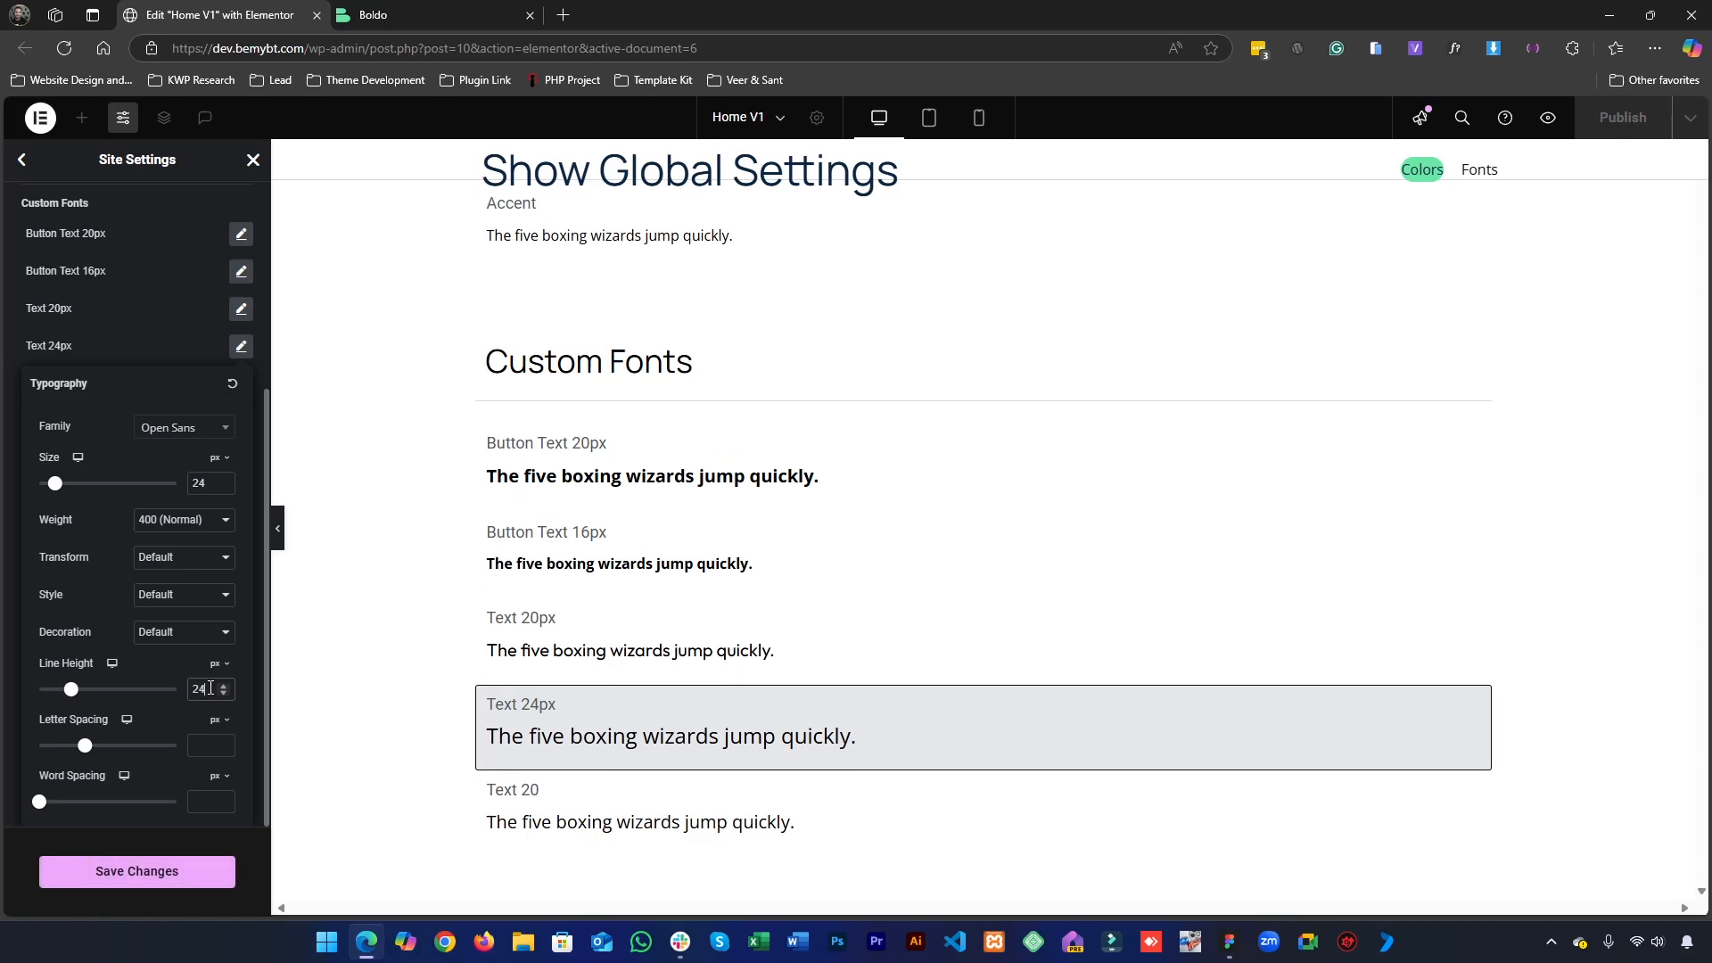
key(Up)
click(137, 871)
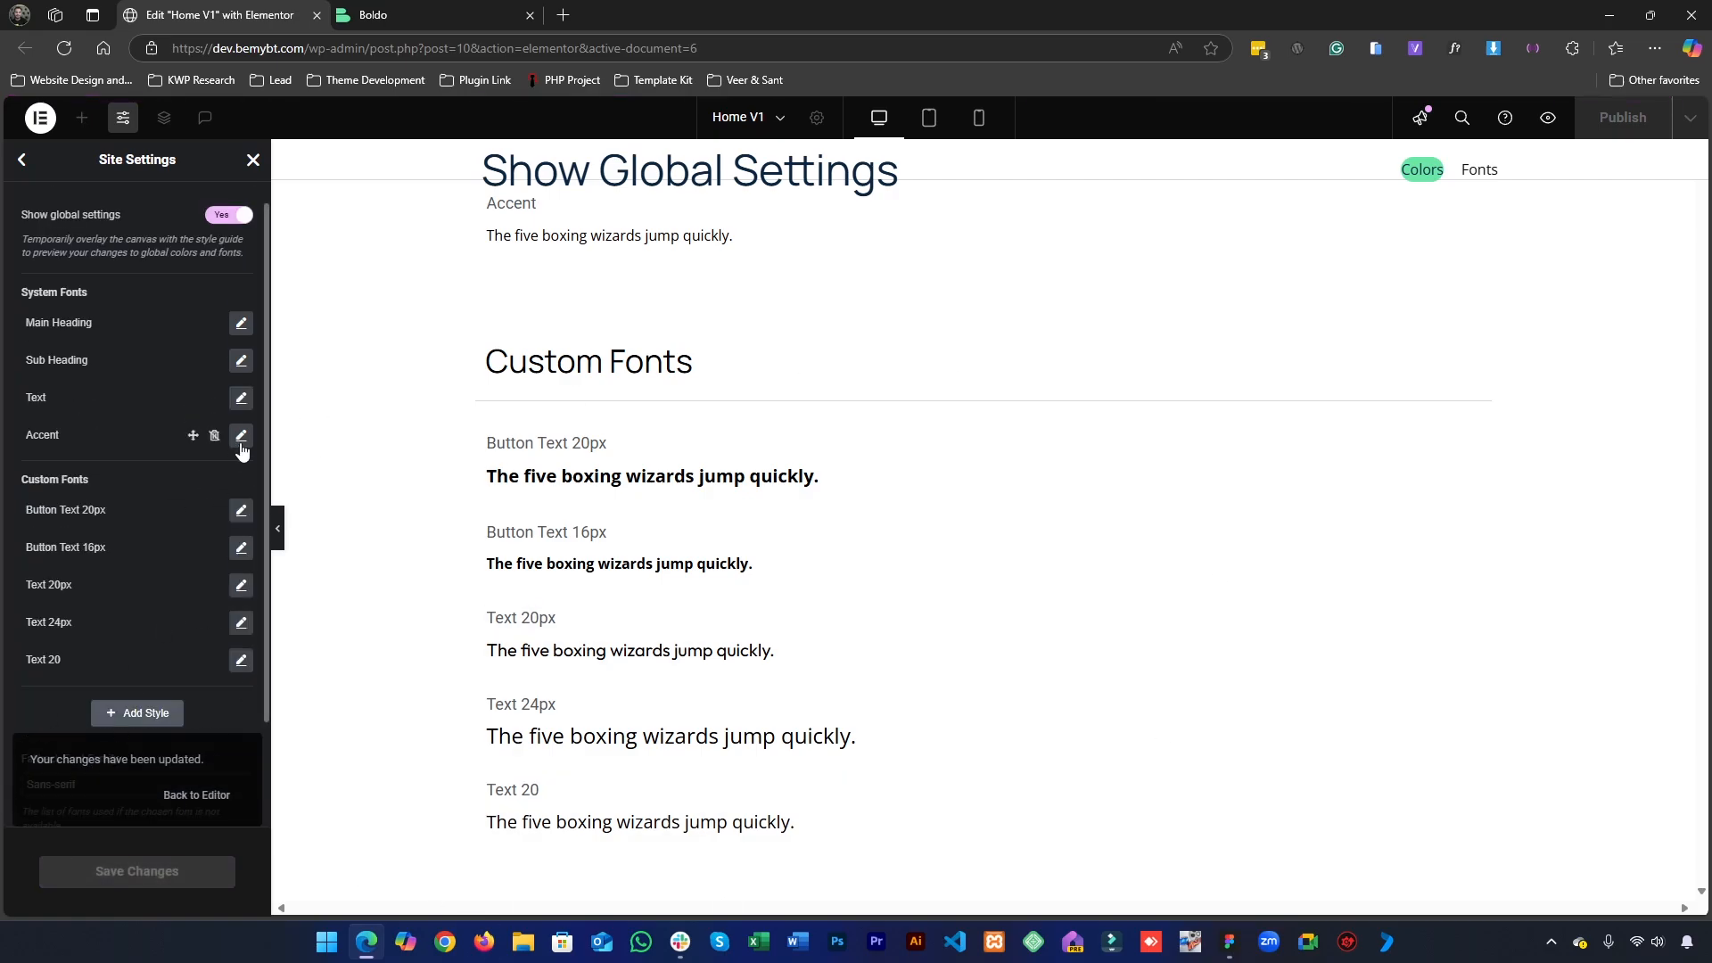
click(253, 161)
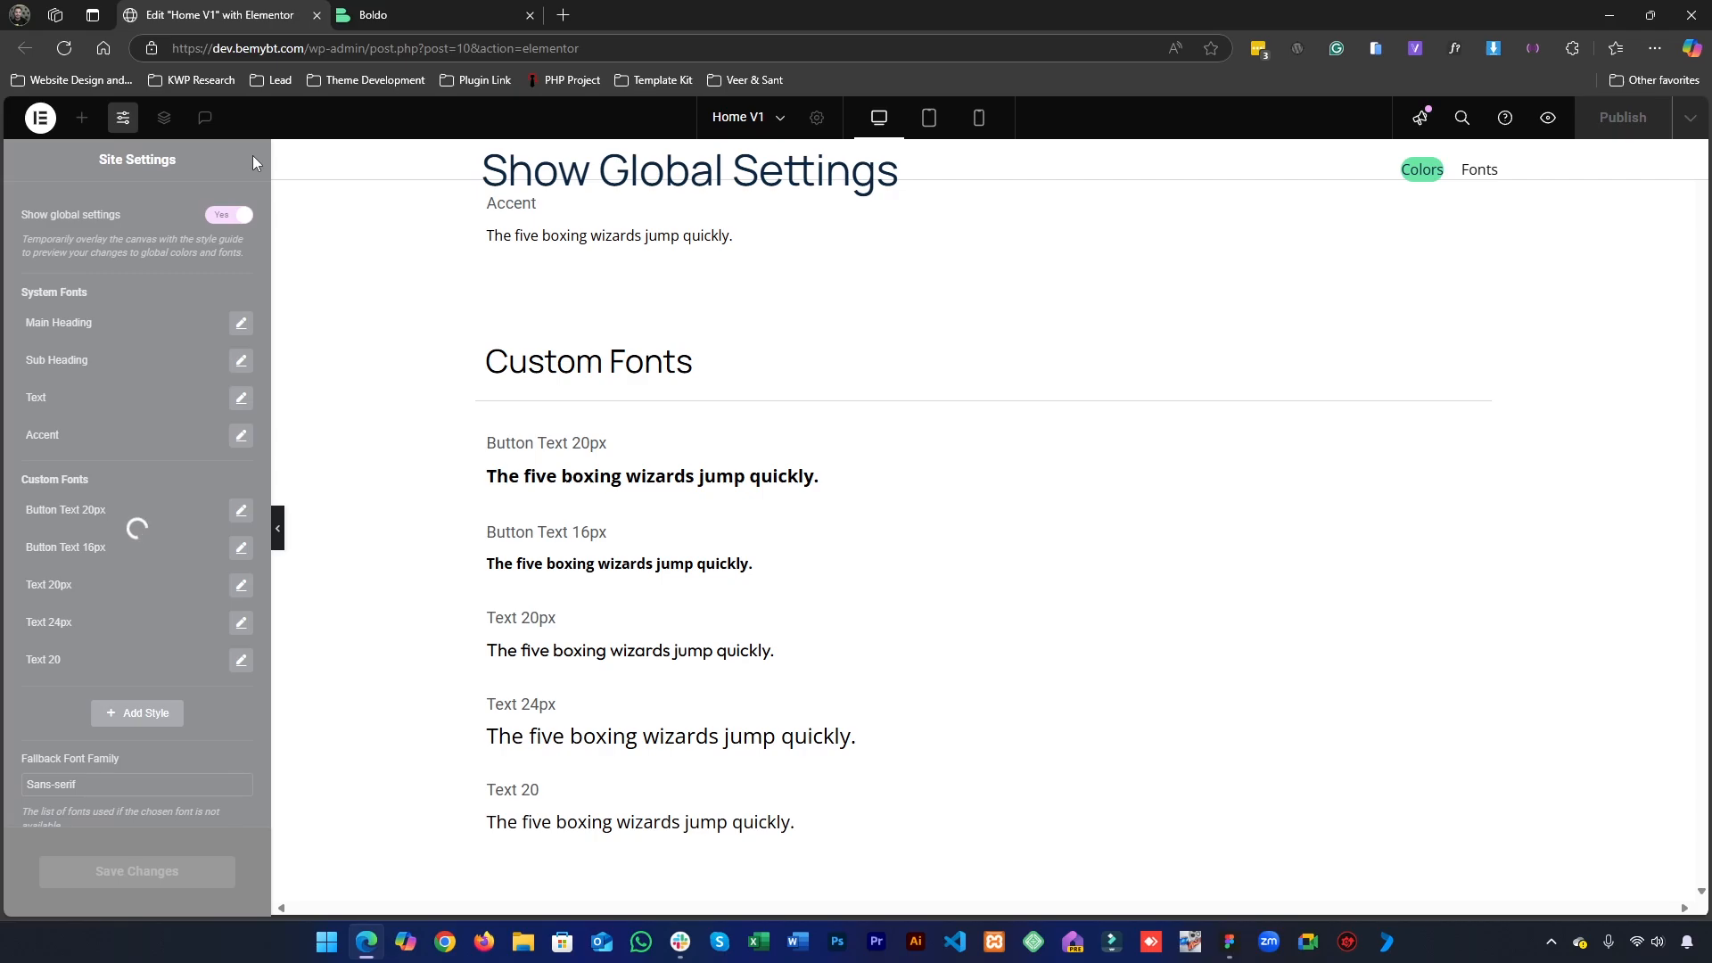
- Set the width of the first card's image to 100%
scroll(602, 383, up, 18)
scroll(606, 443, down, 10)
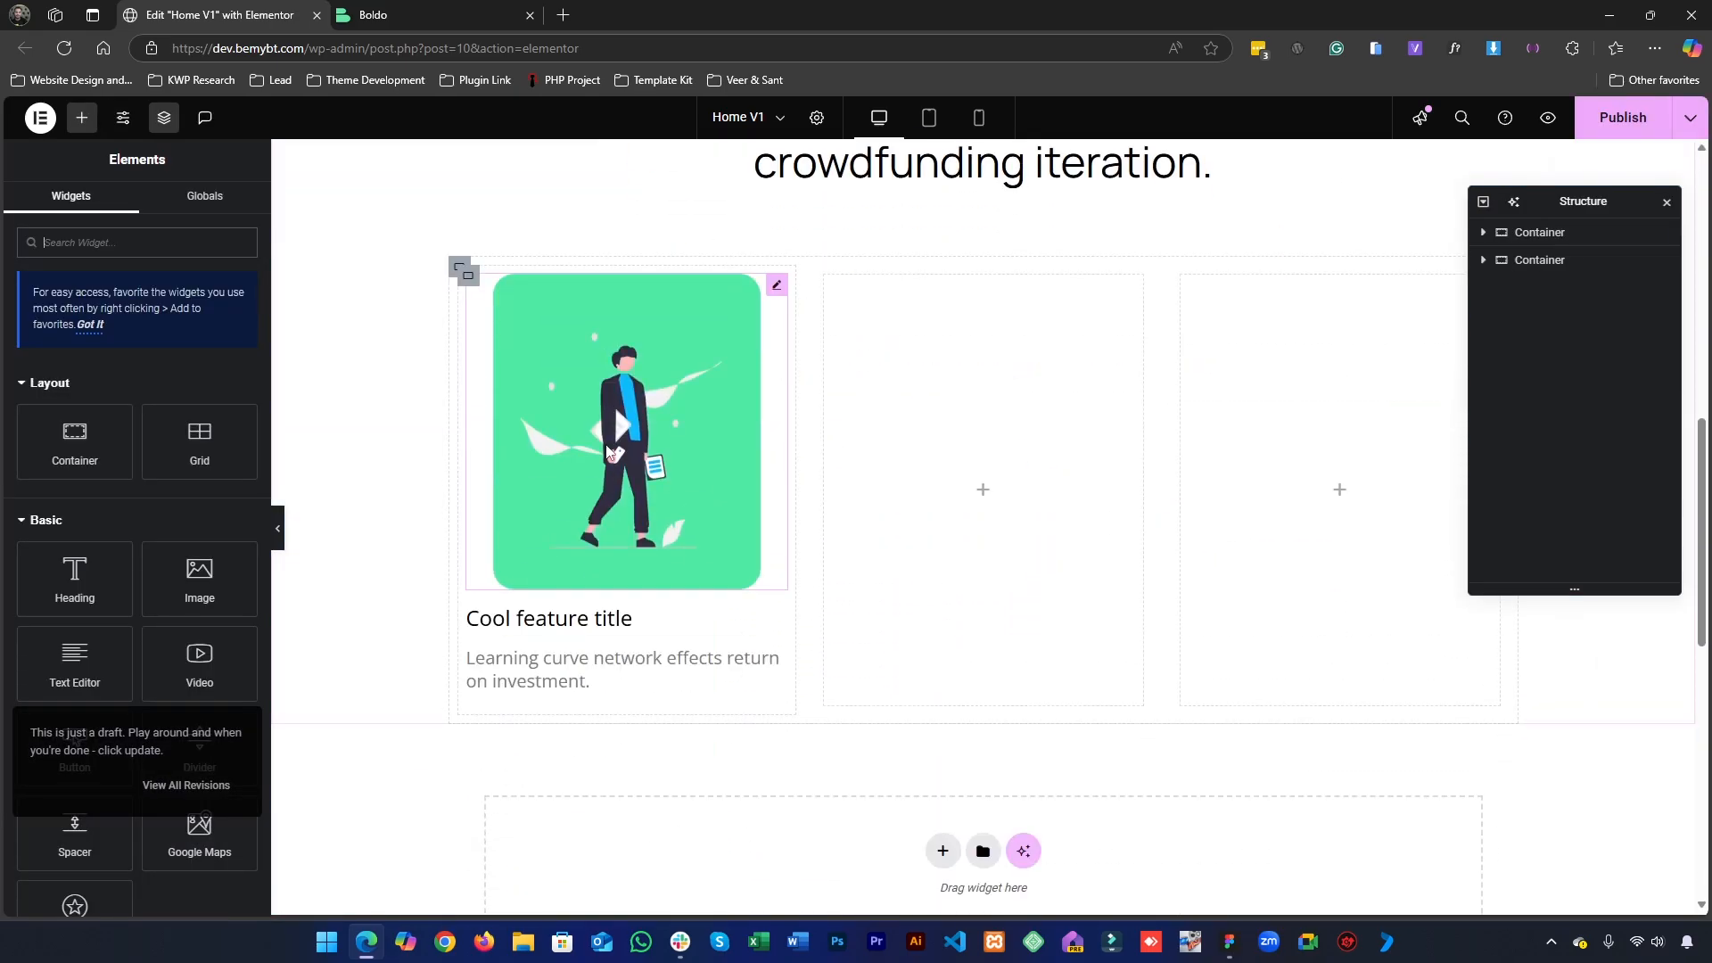
click(549, 625)
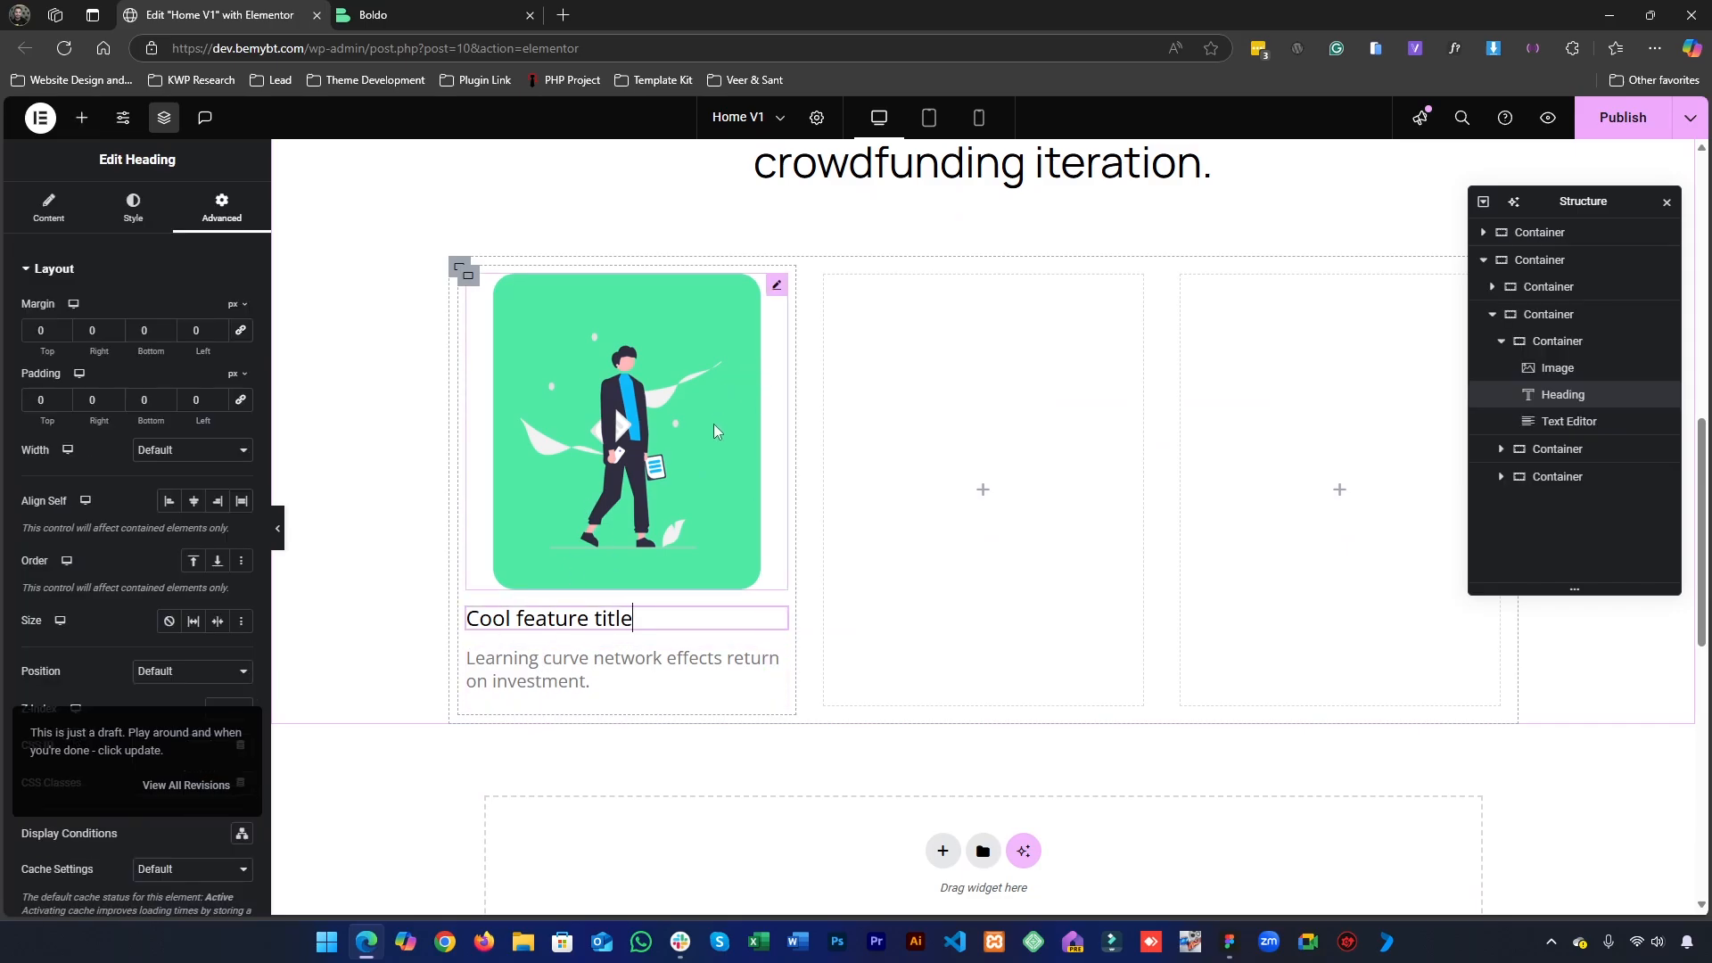
click(502, 559)
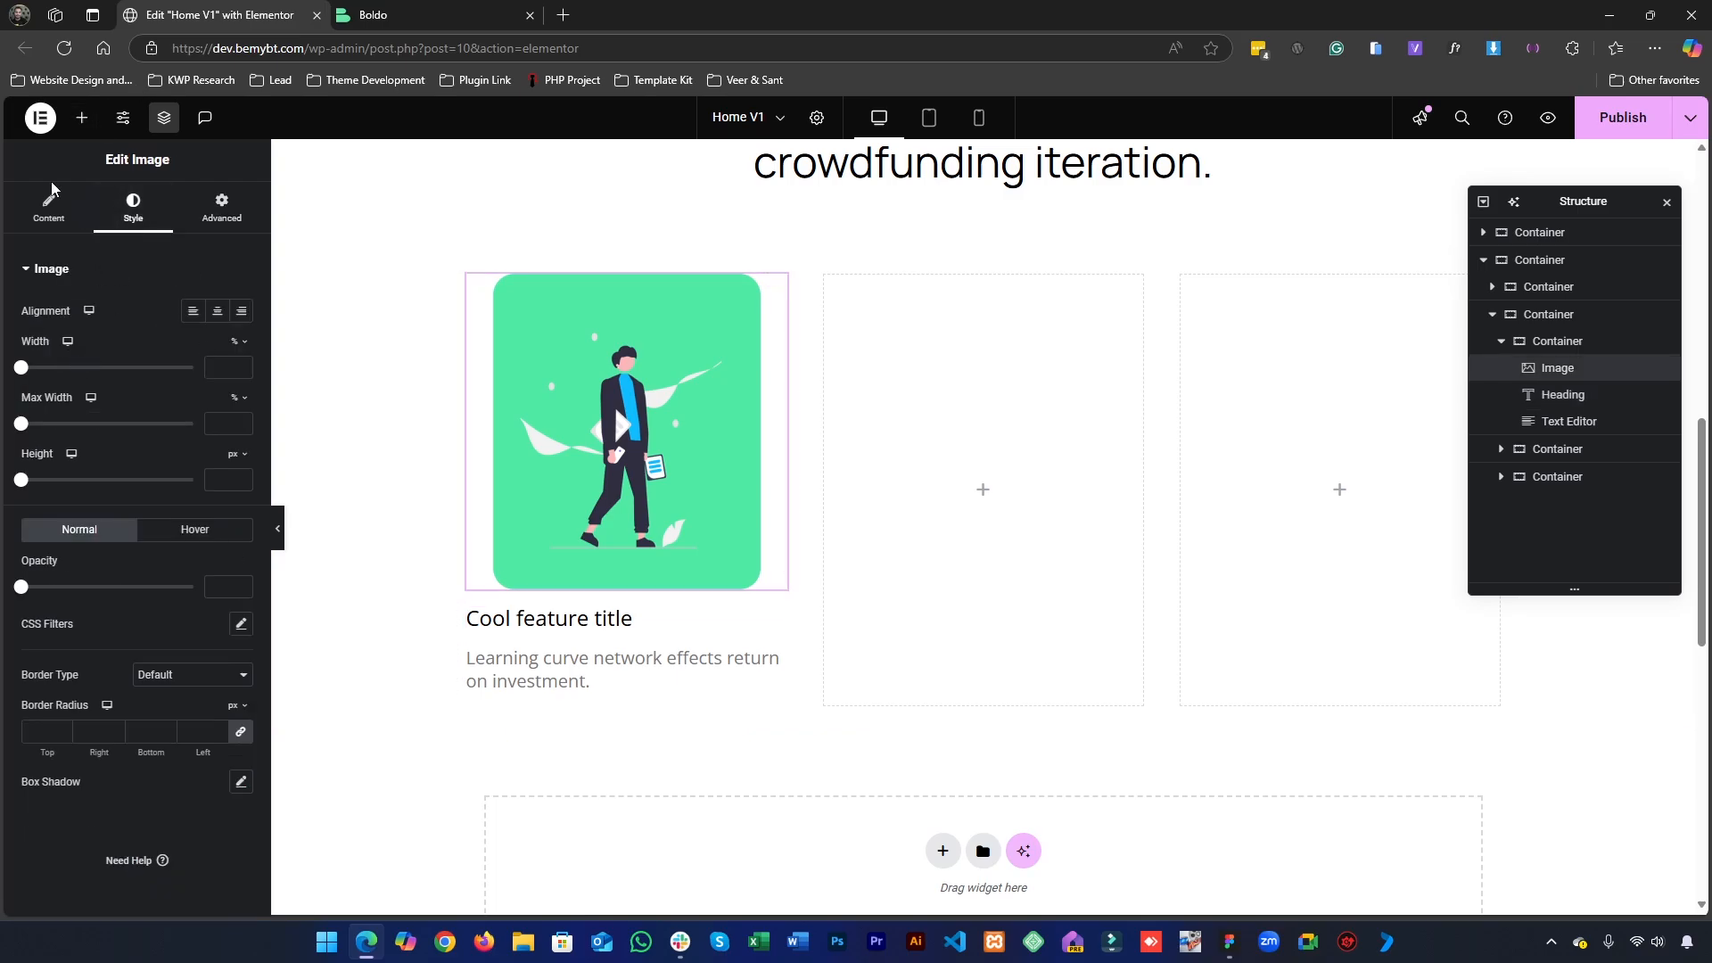
click(49, 207)
click(133, 209)
click(218, 371)
text(100)
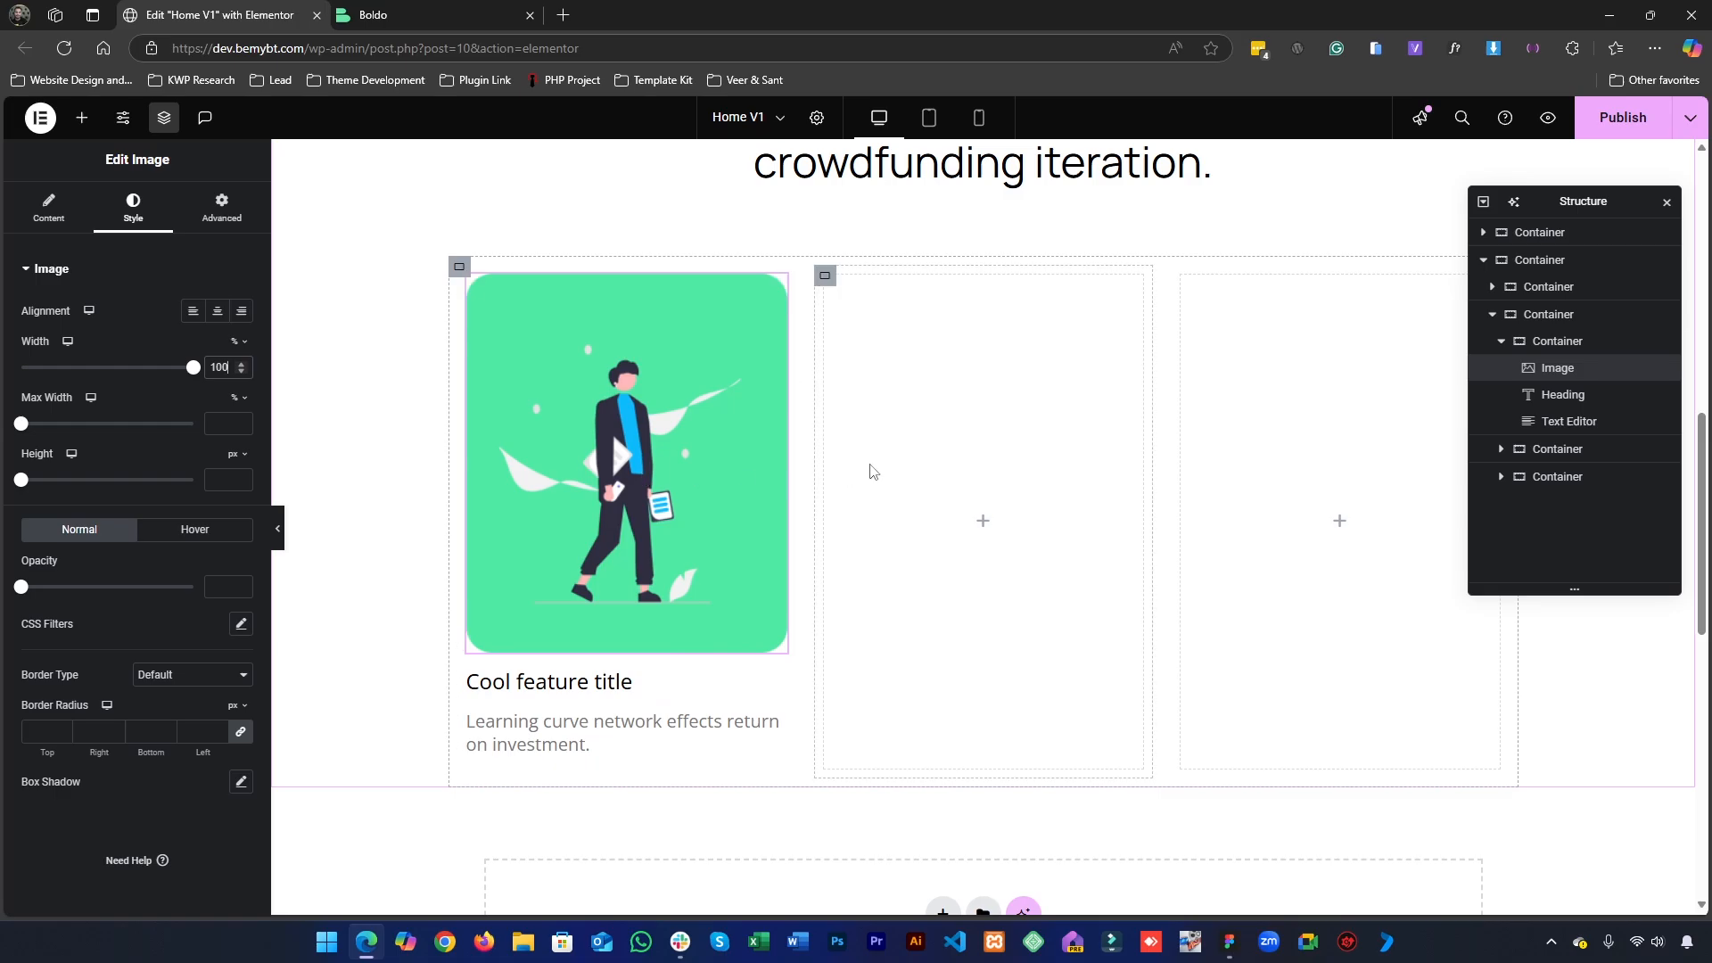
- Check the card link's text in Figma, then add a Button widget below the first card's description and label it "Explore page"
click(81, 118)
click(1247, 953)
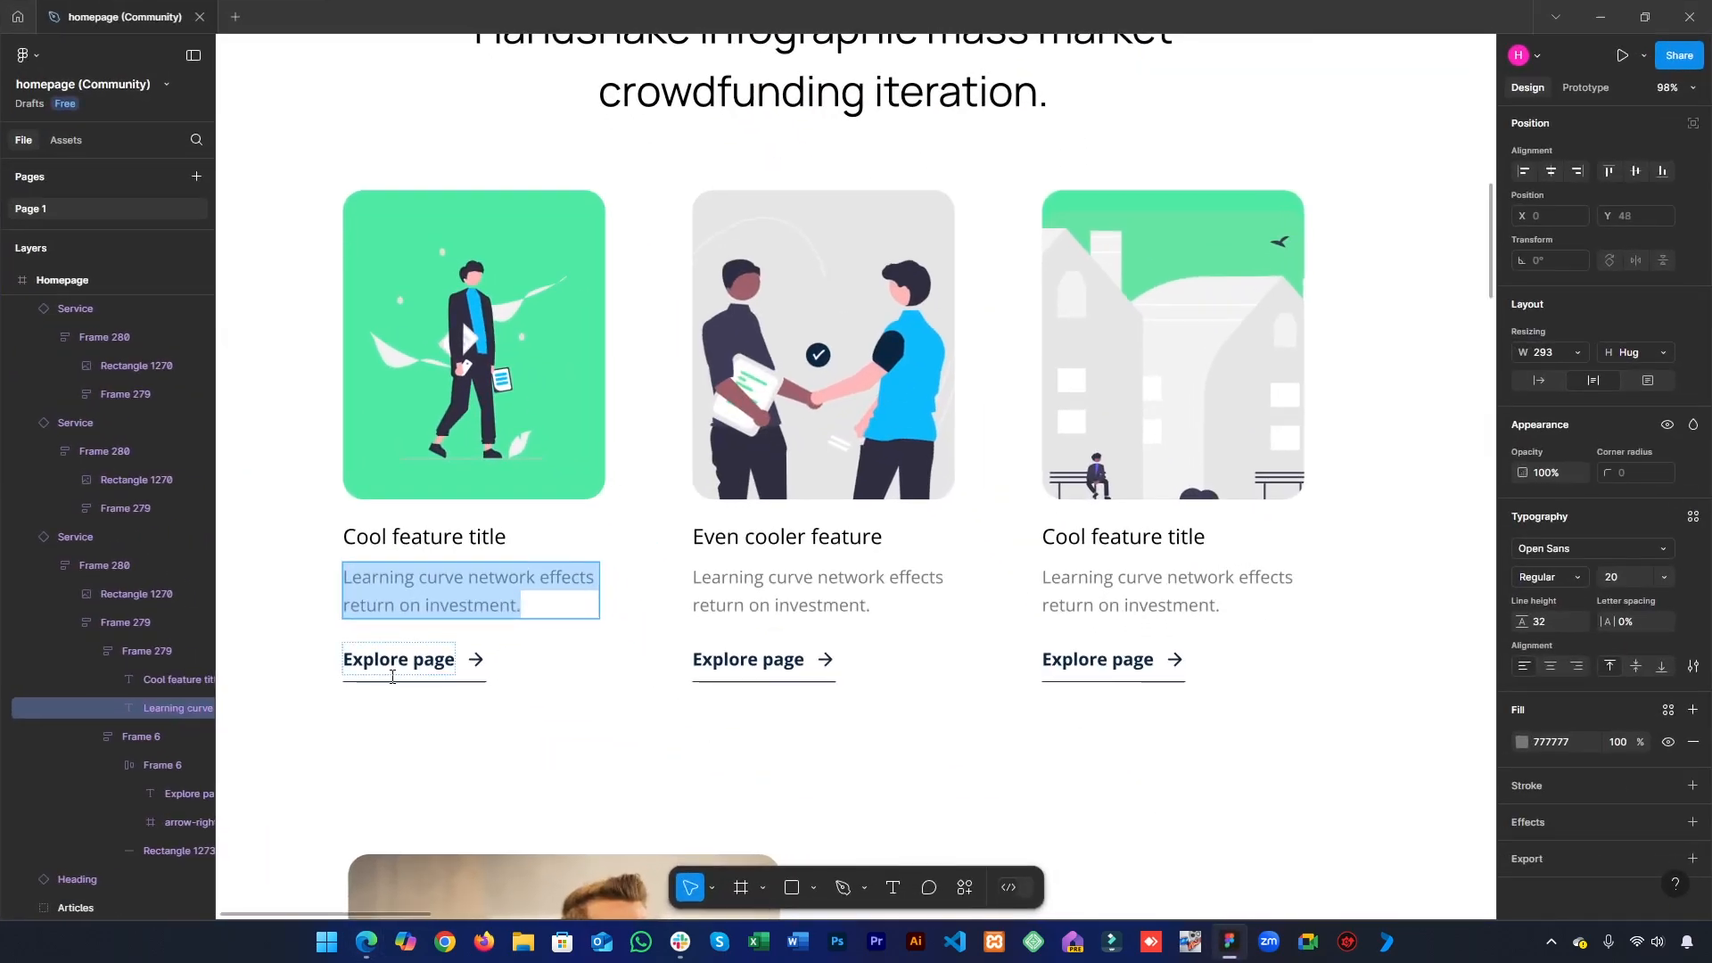
click(443, 662)
double_click(444, 662)
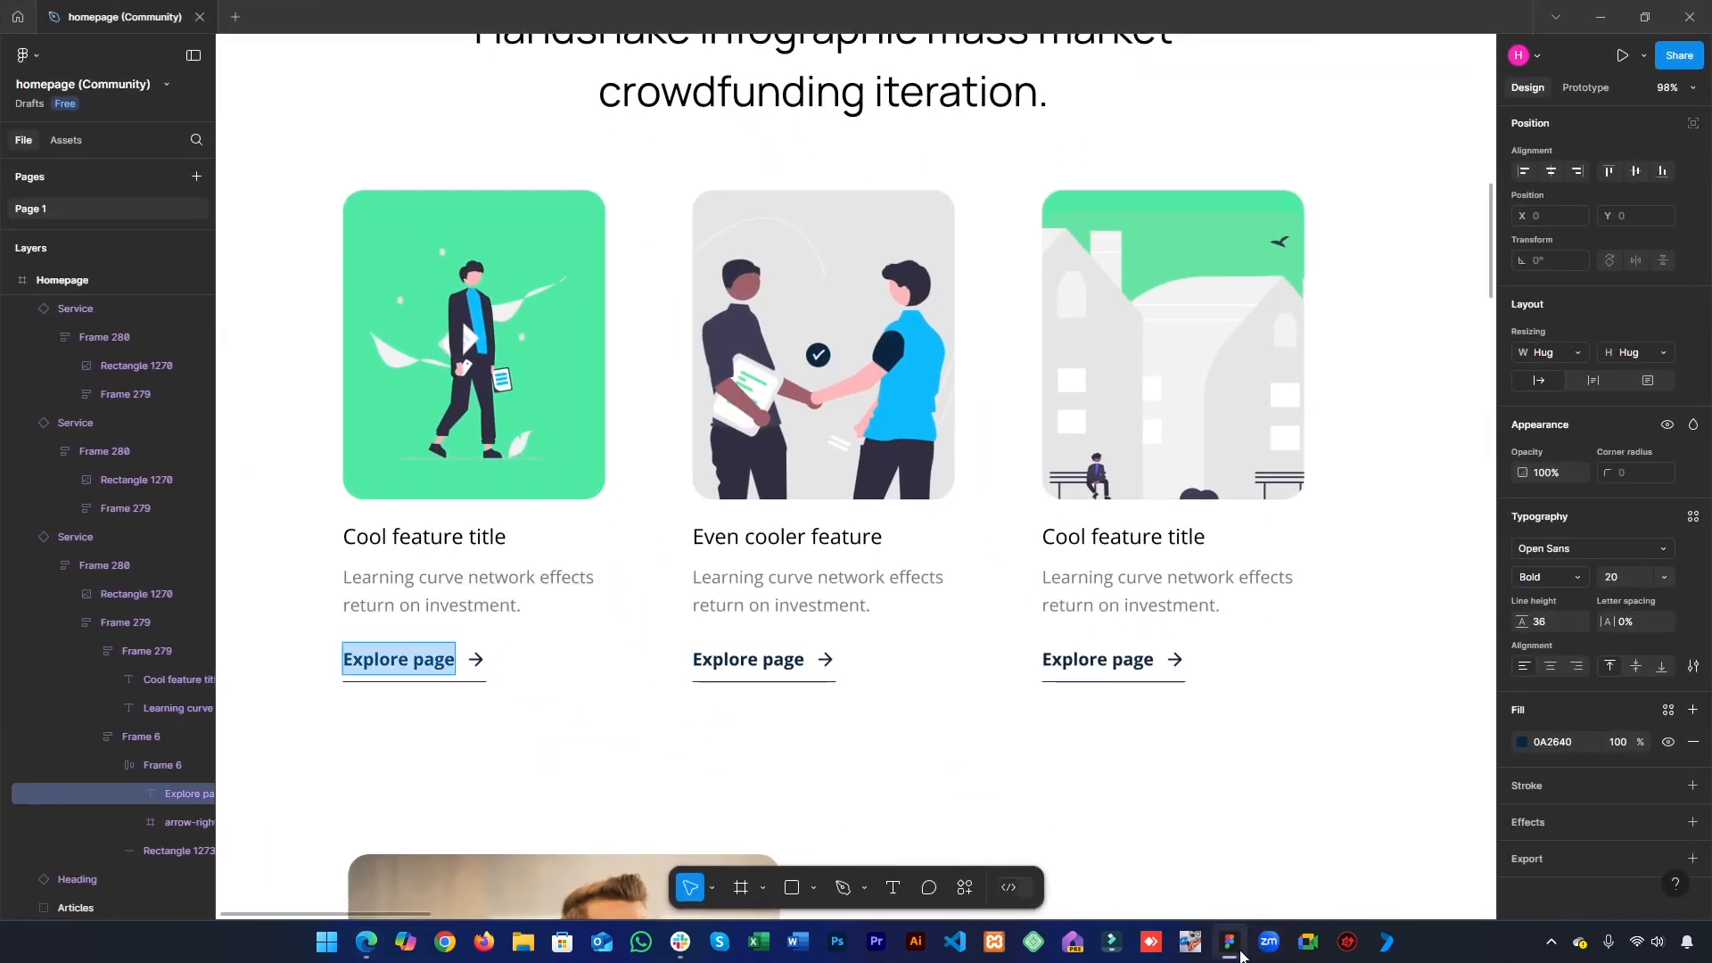
click(1231, 954)
text(button)
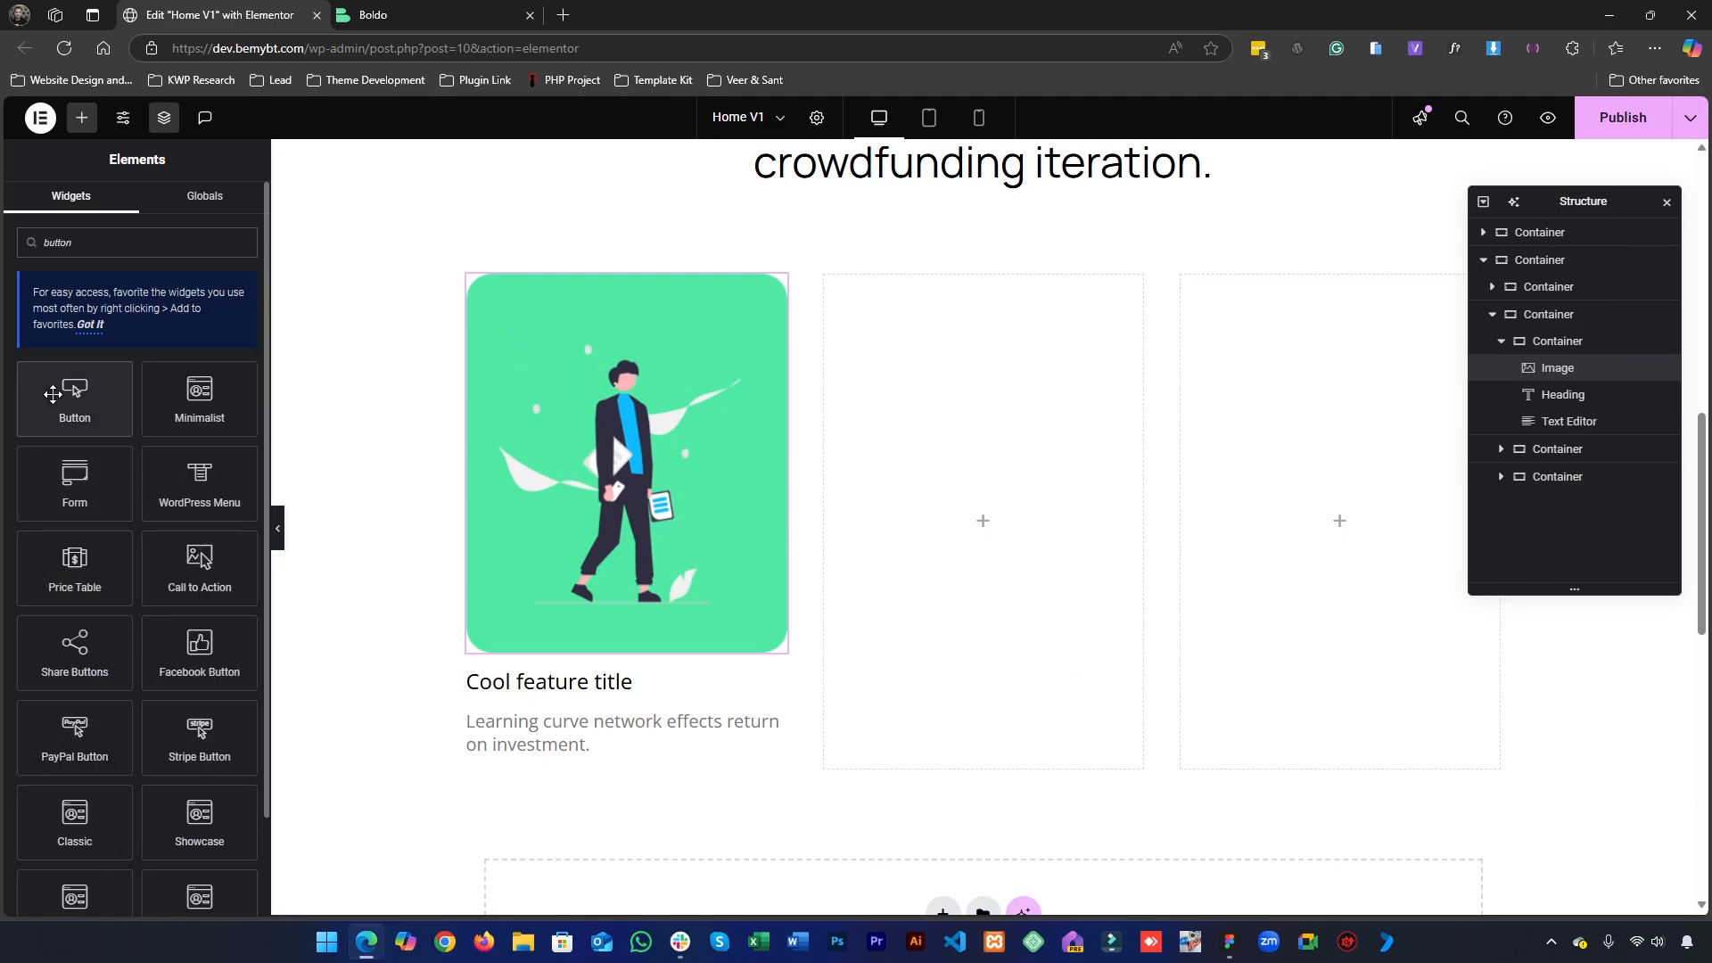
drag(75, 397, 510, 752)
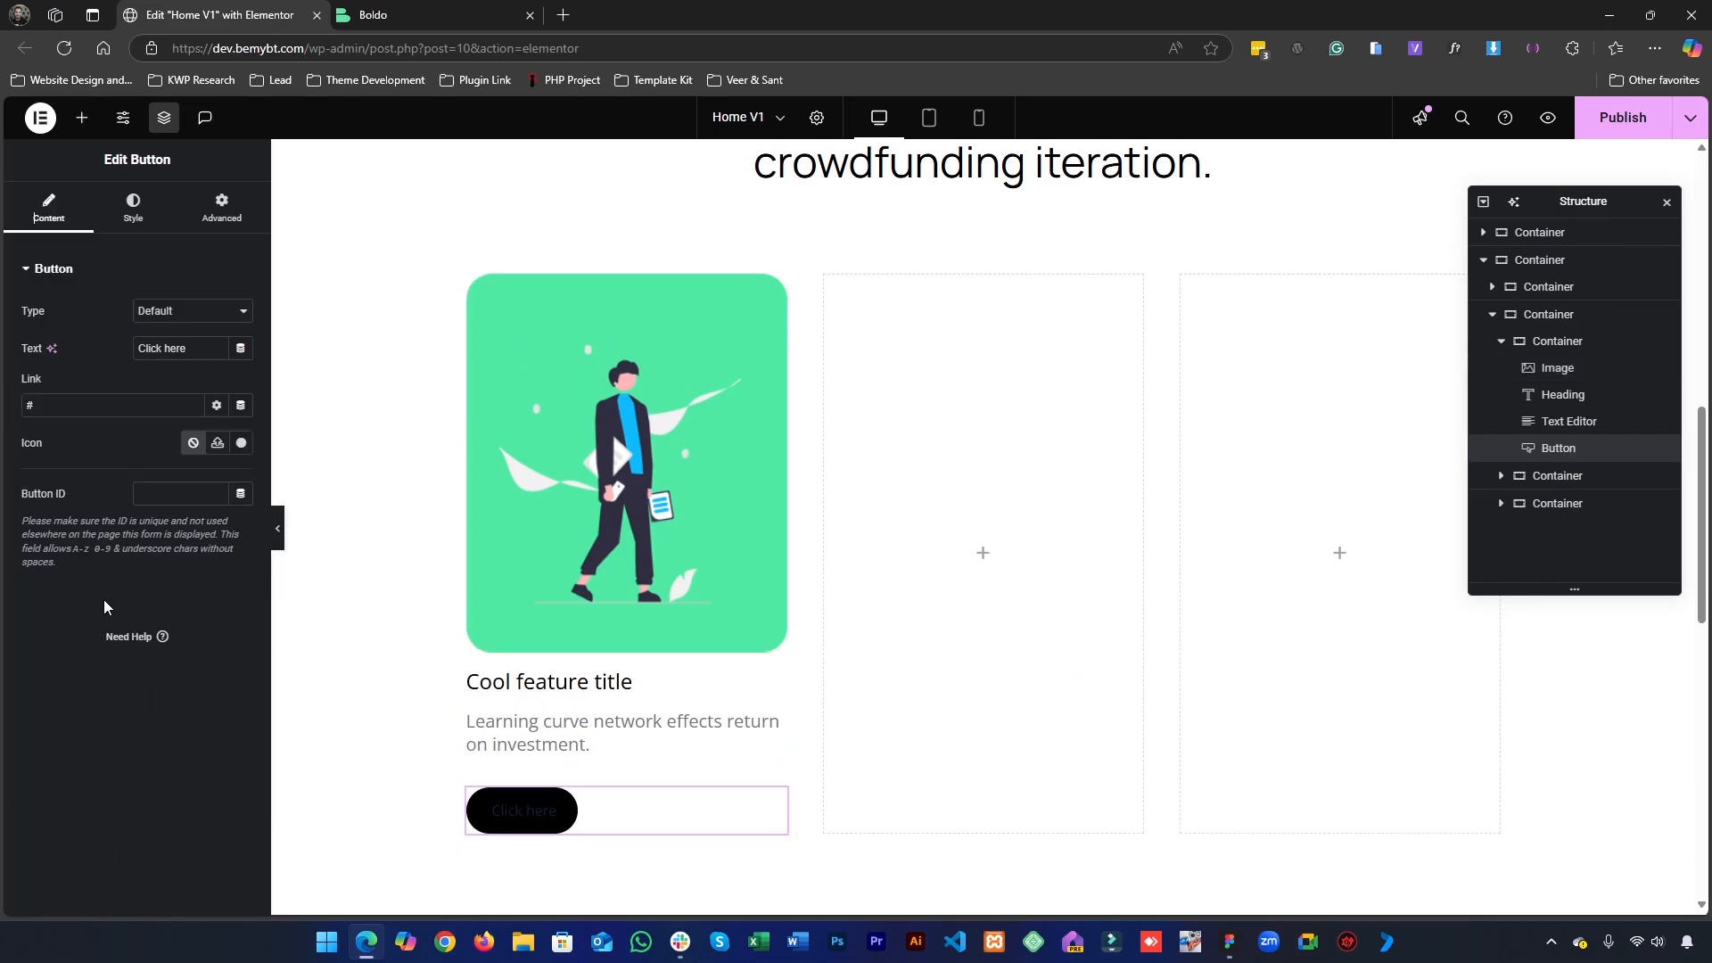
text(Explore page)
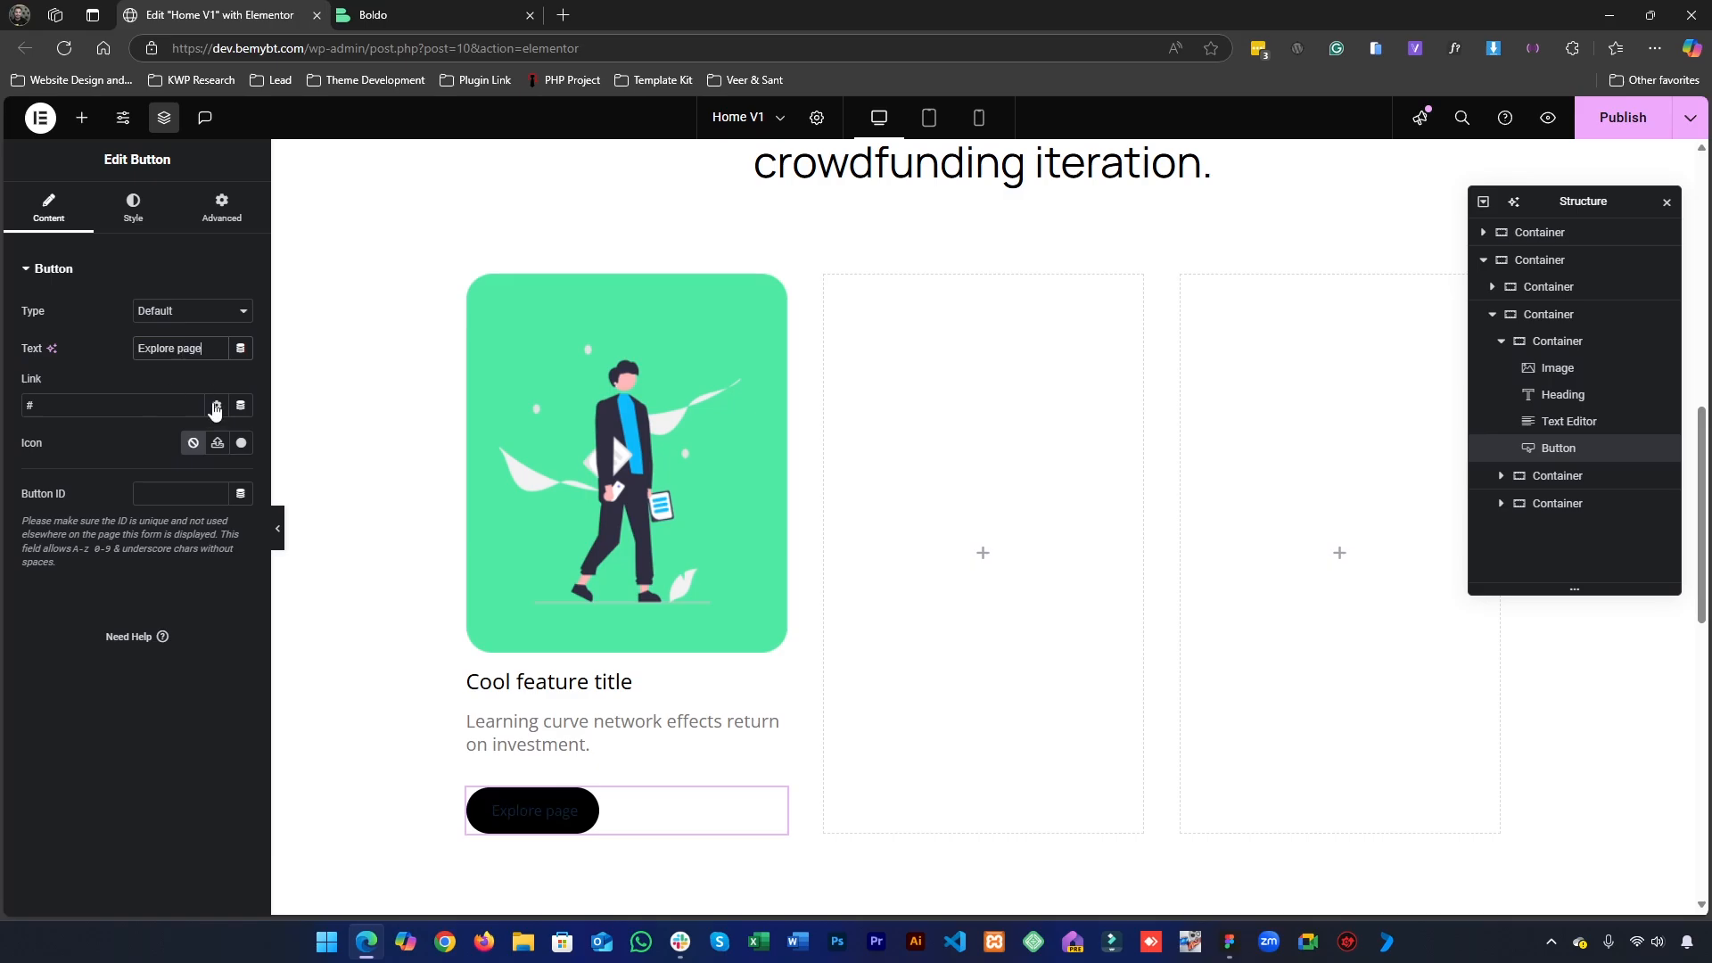
- Make the background color of the "Explore page" button fully transparent
click(131, 207)
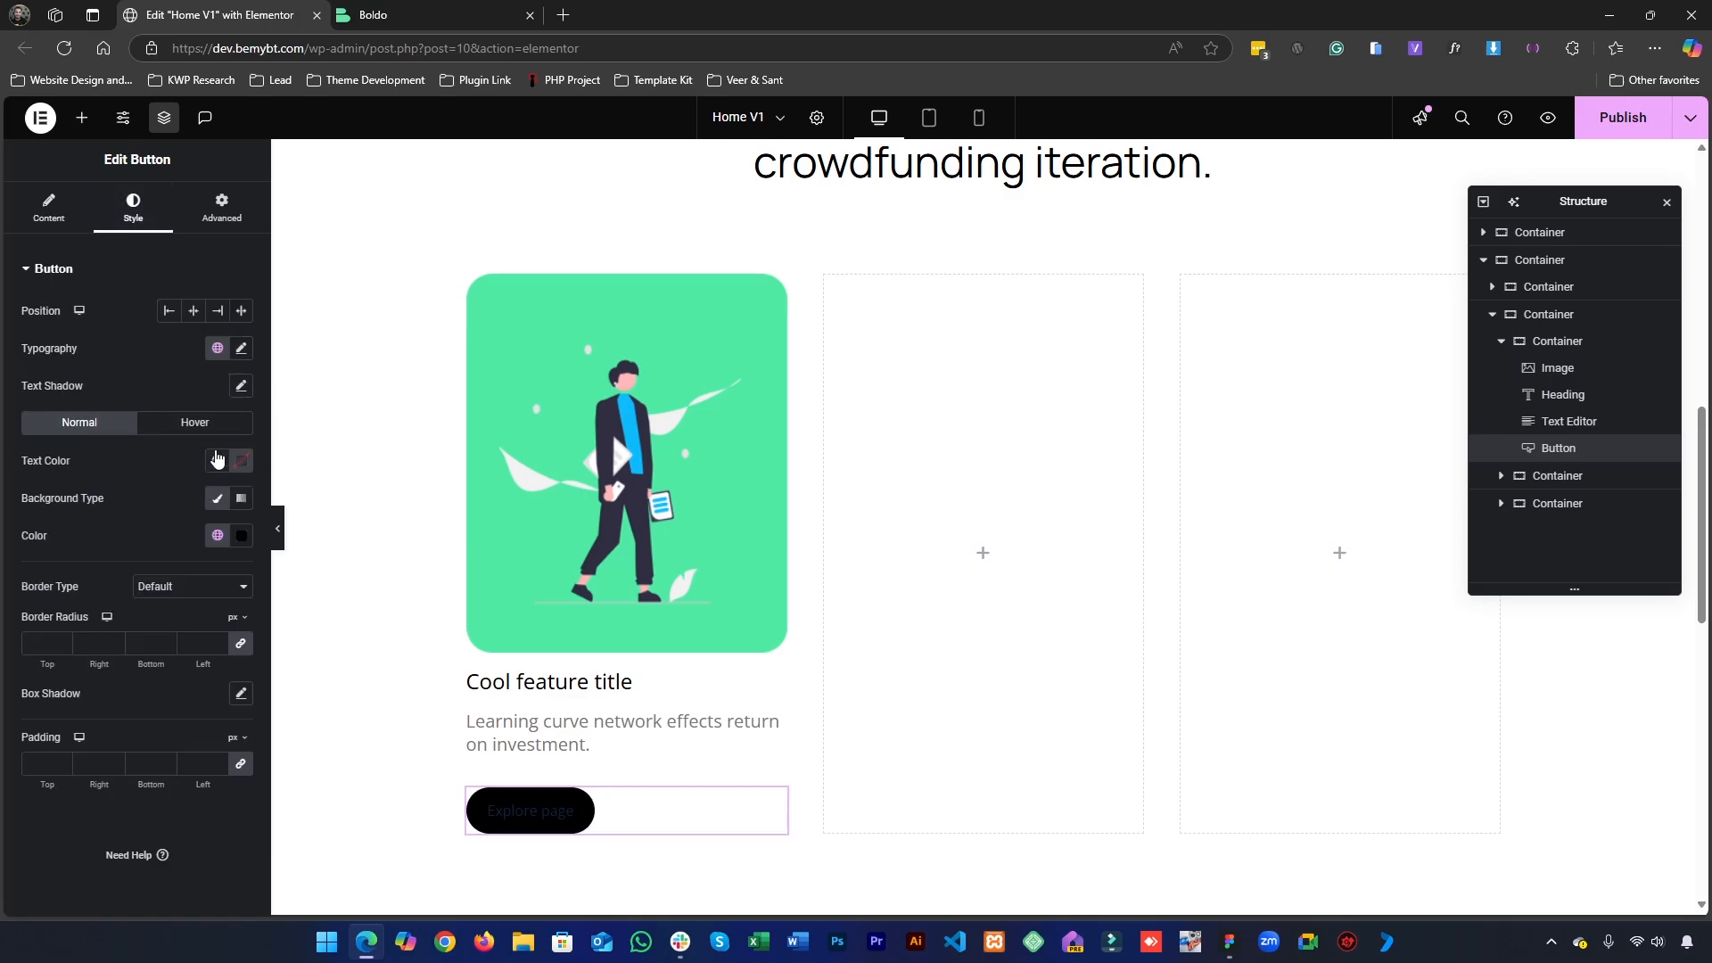
click(218, 535)
click(107, 614)
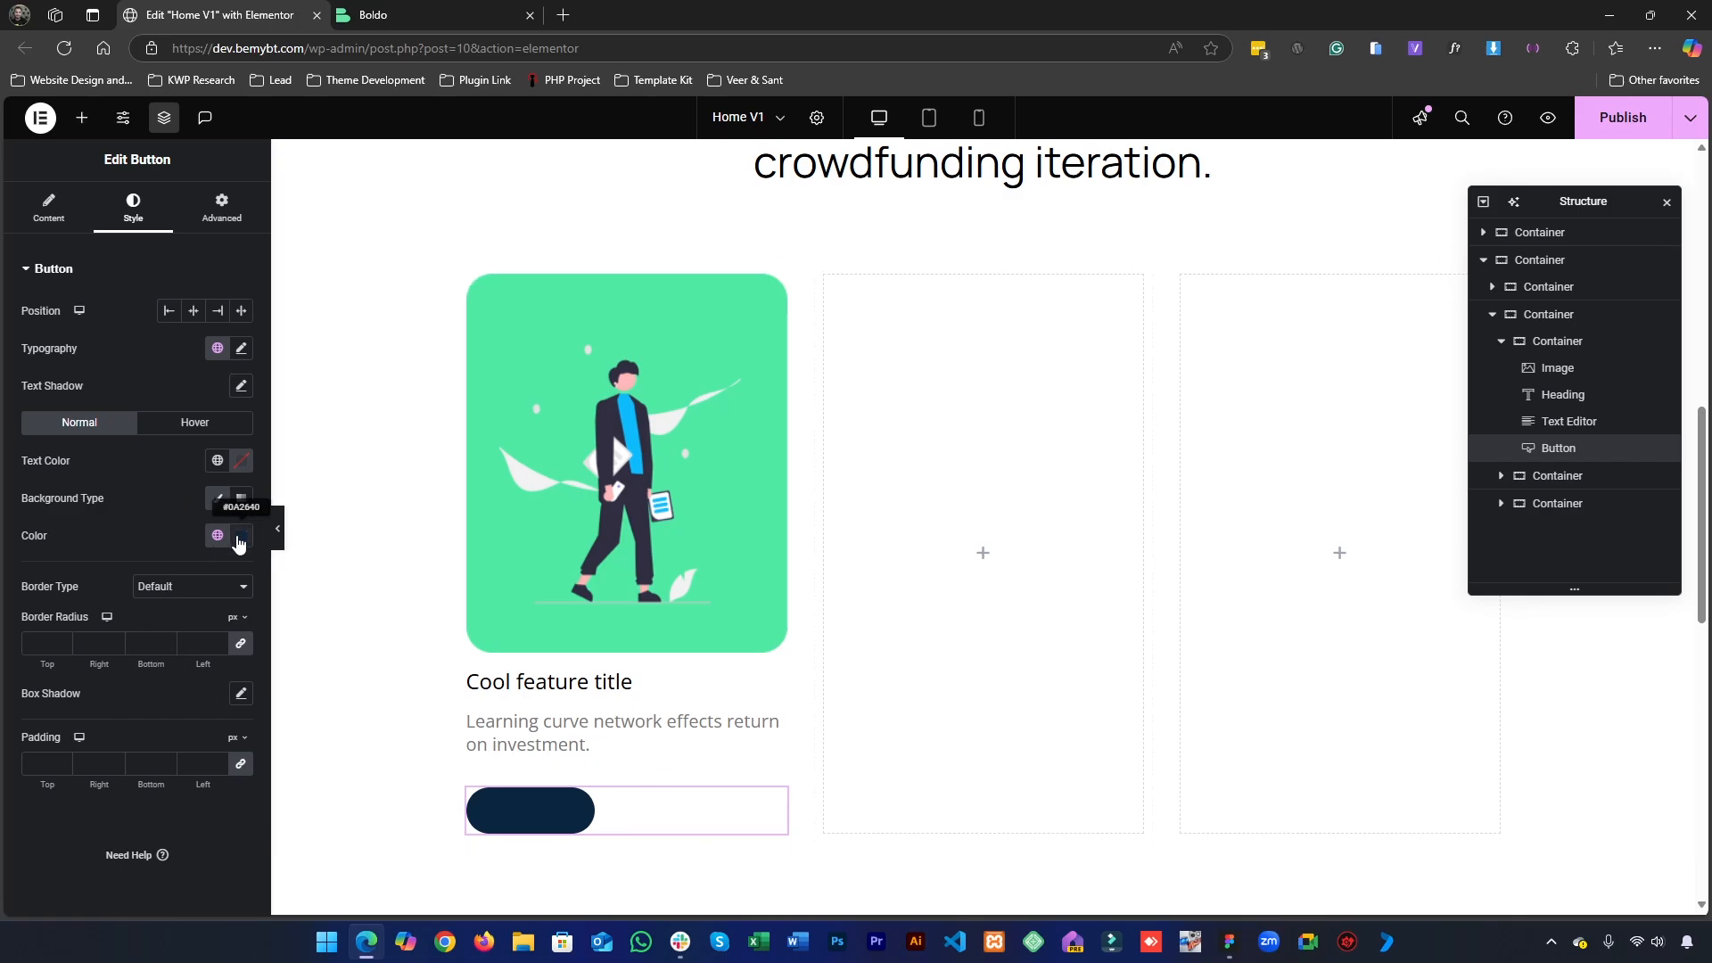
click(242, 535)
drag(252, 768, 0, 780)
click(5, 859)
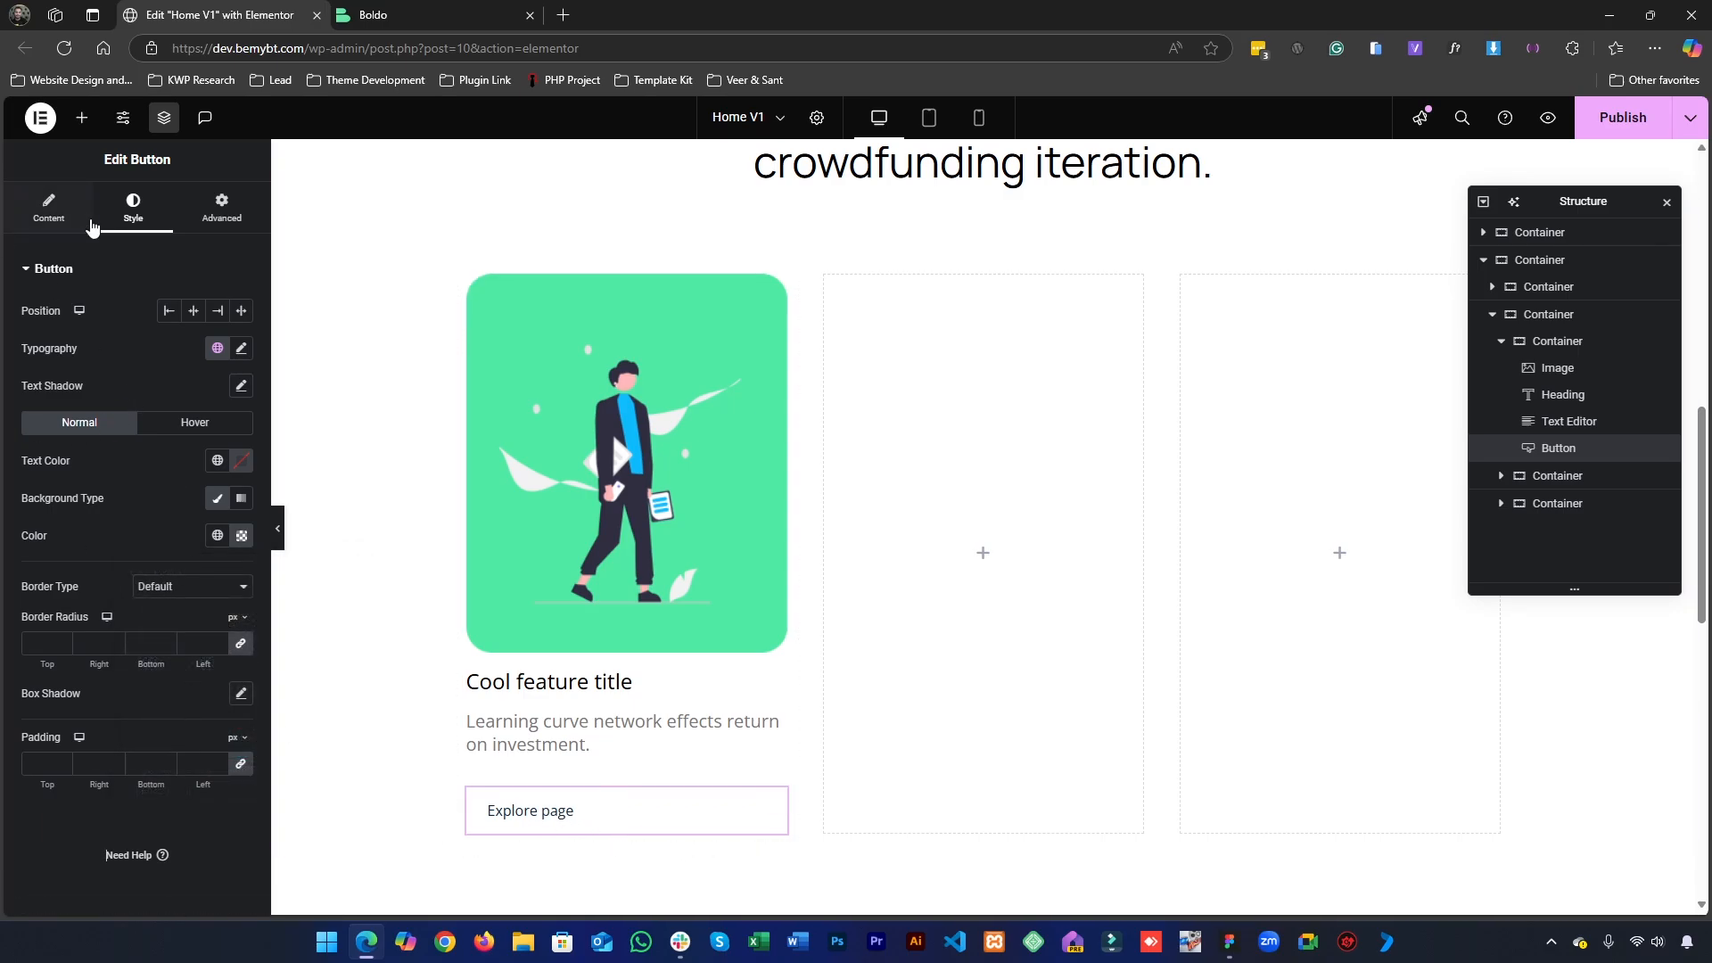
- Add the right arrow icon from the icon library to the "Explore page" button and position it after the text
click(50, 207)
click(241, 445)
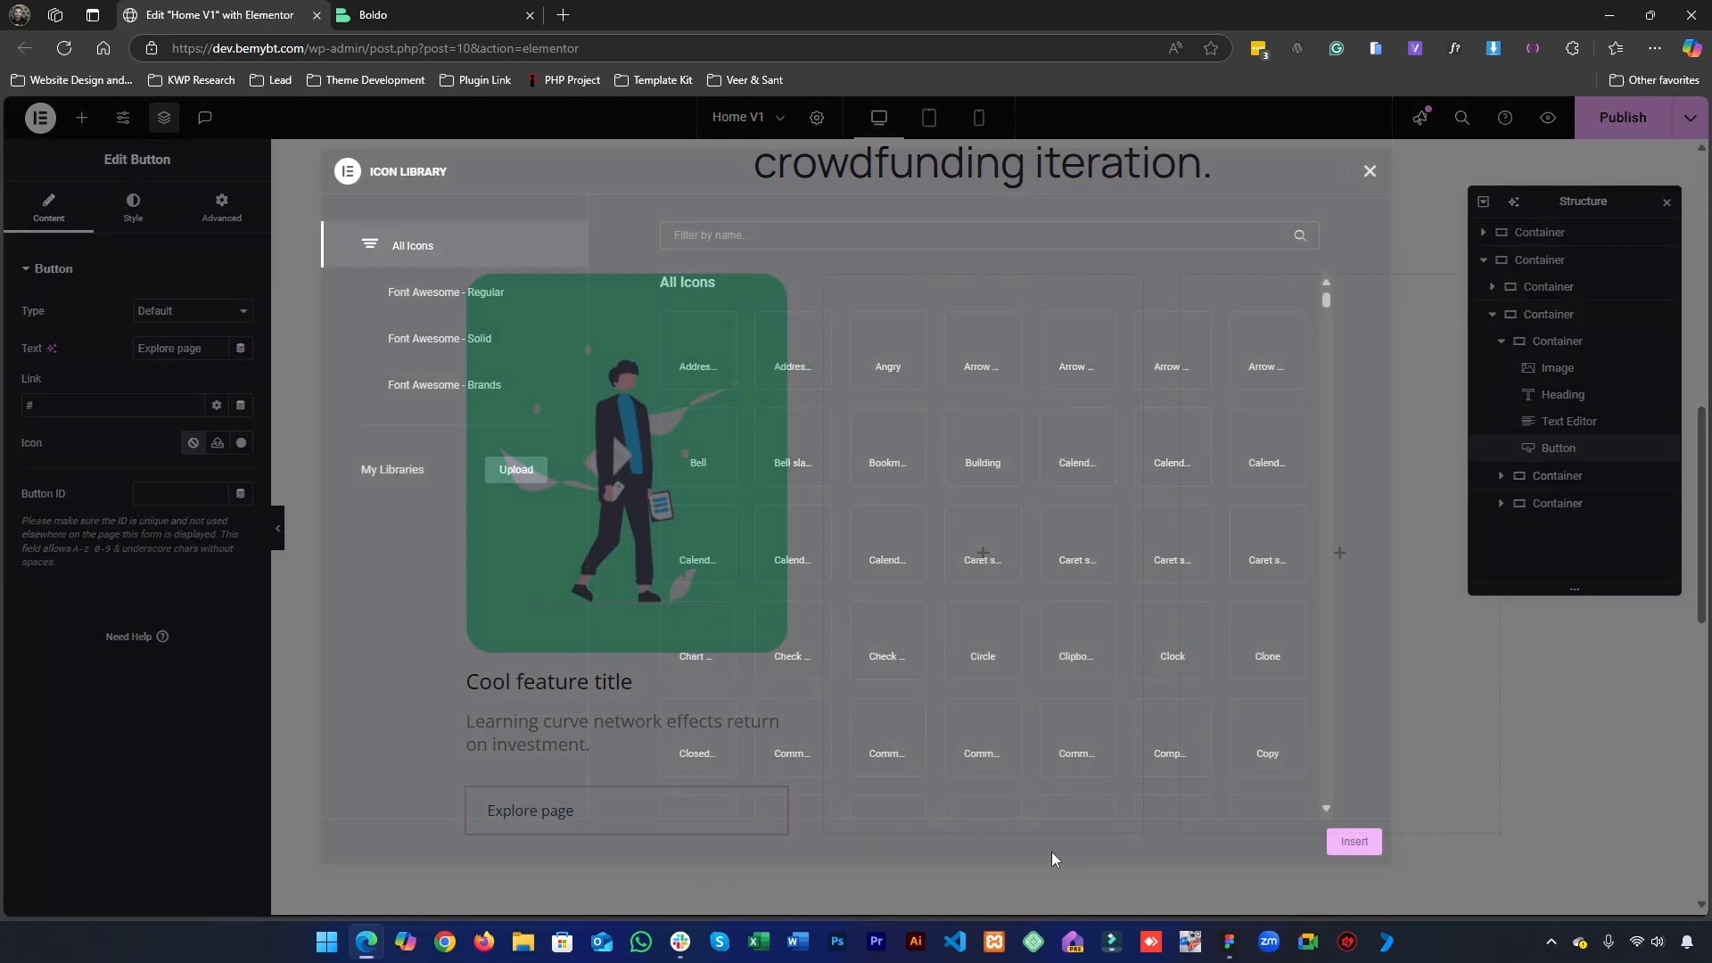
click(1229, 944)
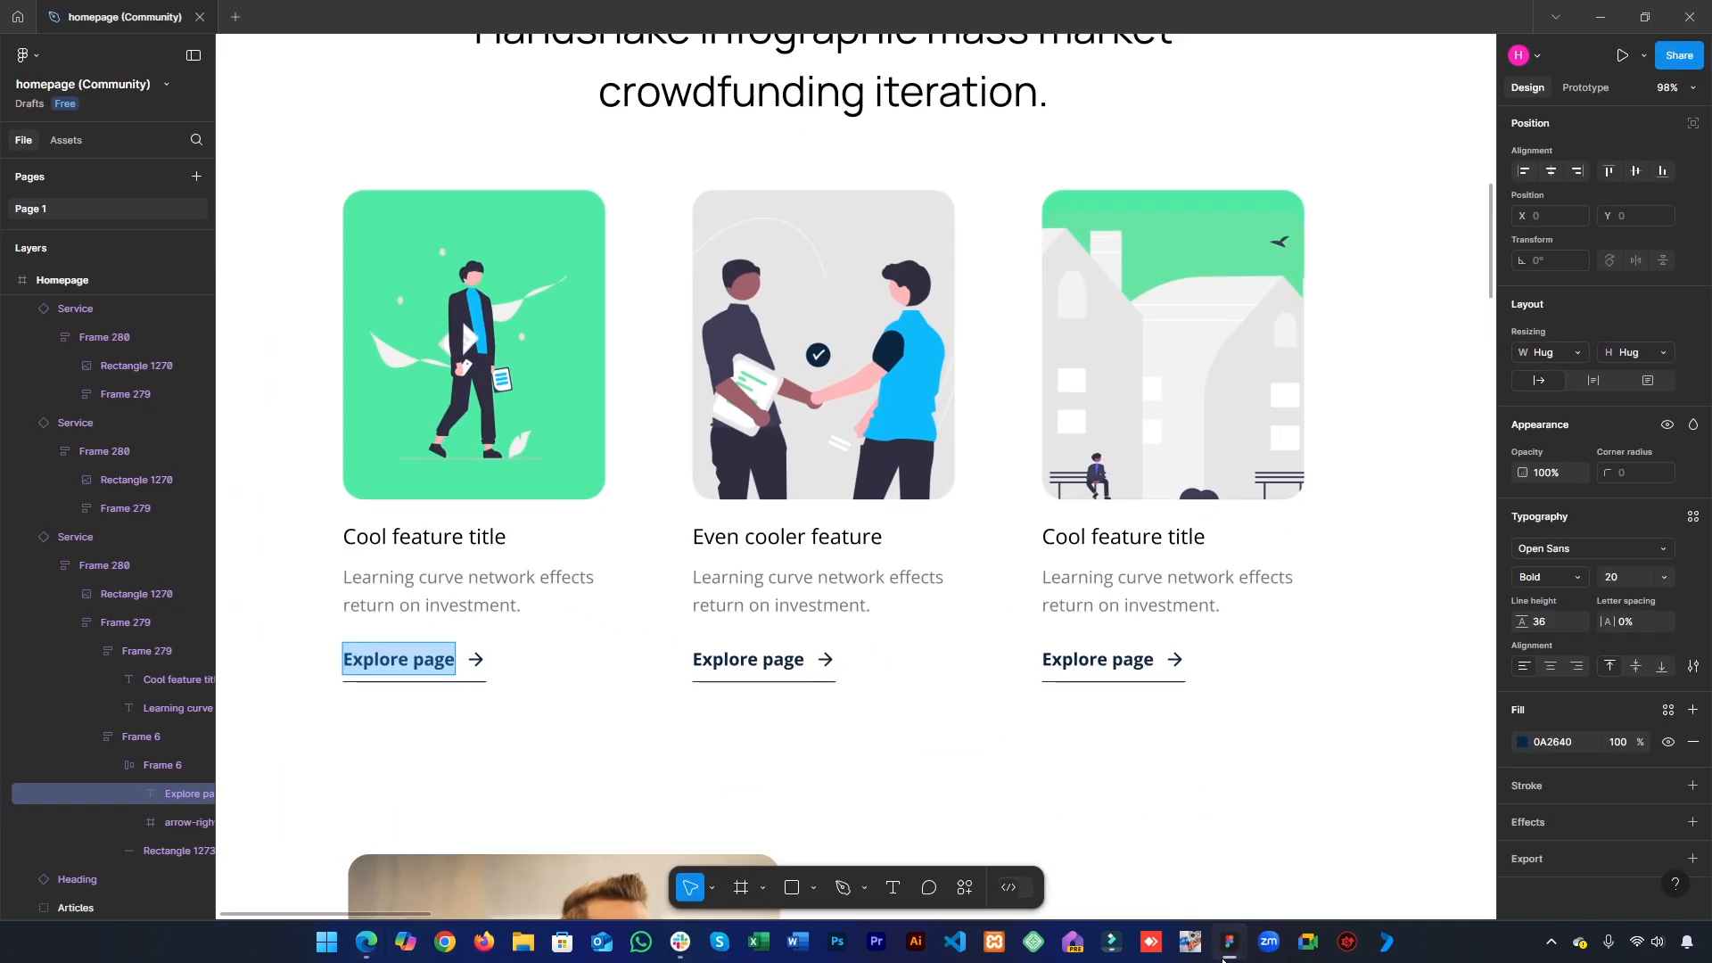
click(1224, 959)
text(arrow)
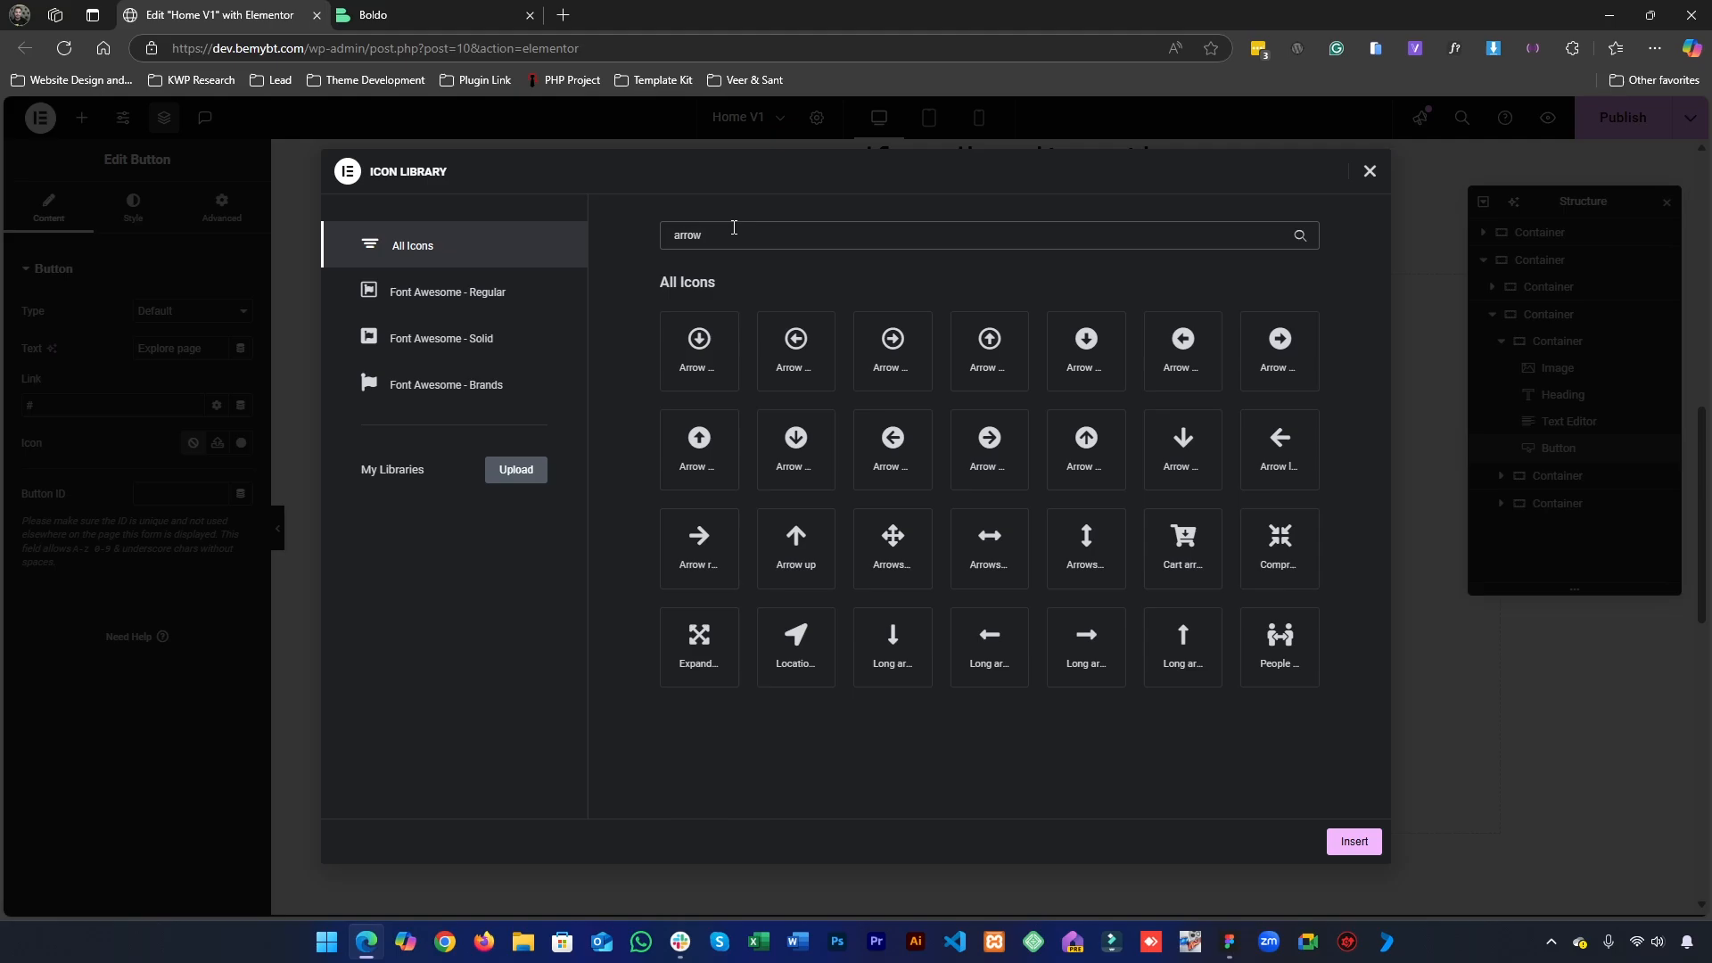
click(699, 544)
click(1354, 841)
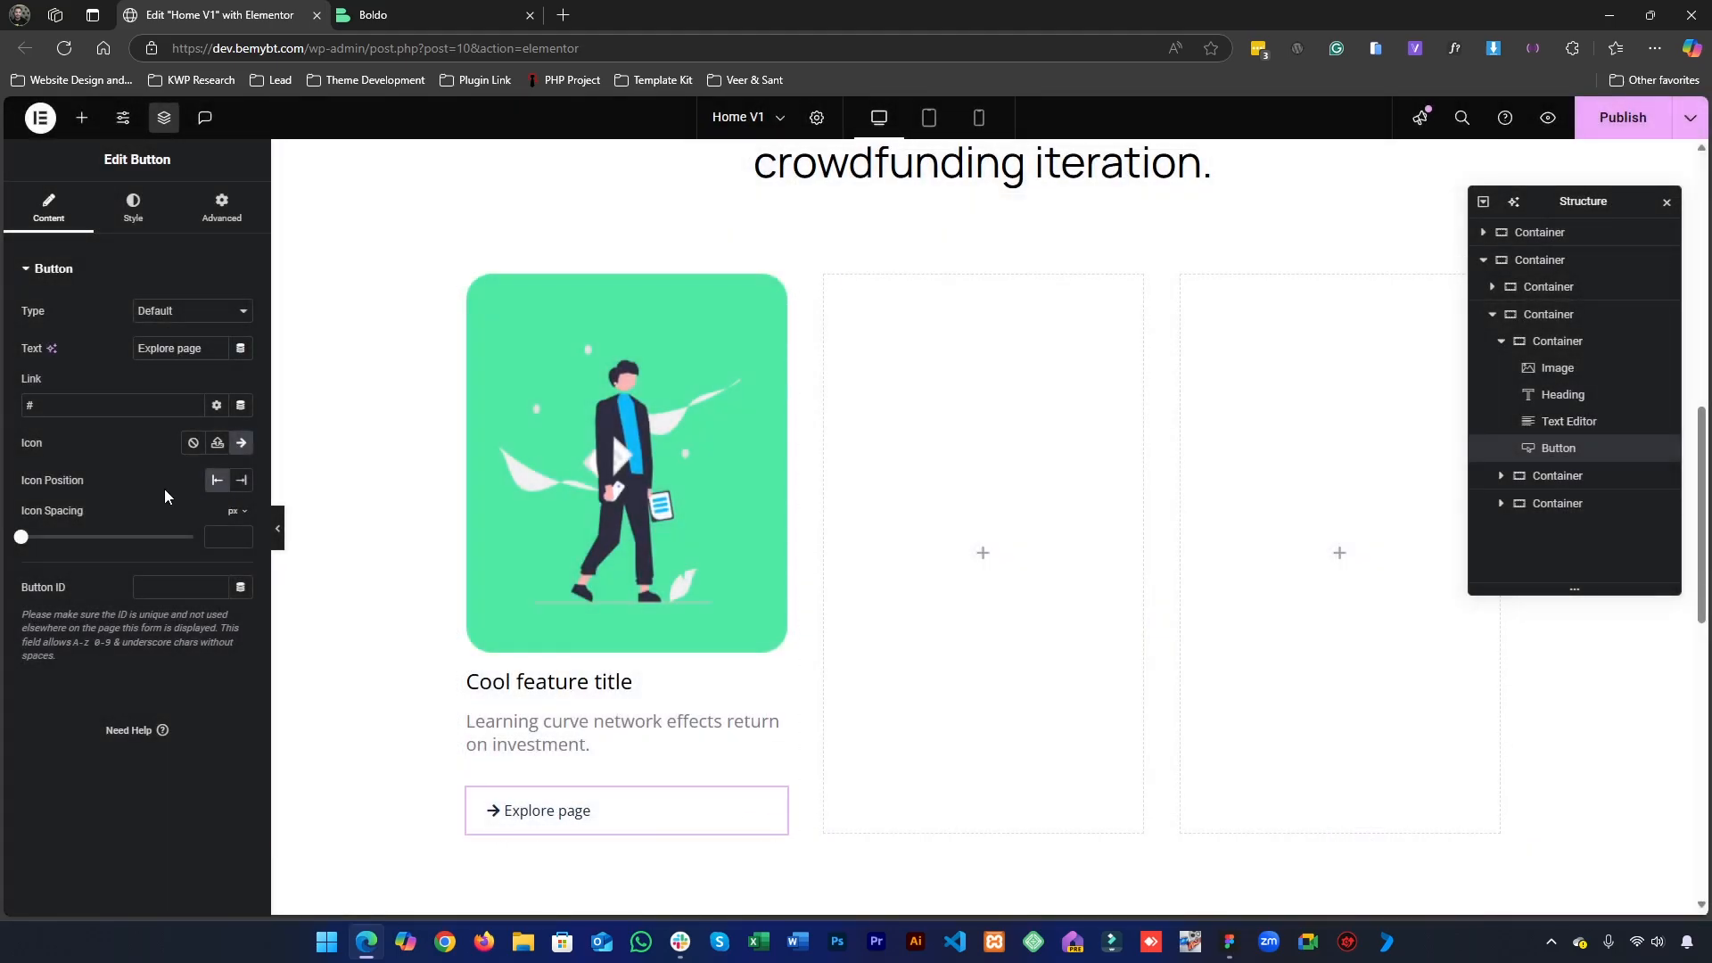
click(241, 479)
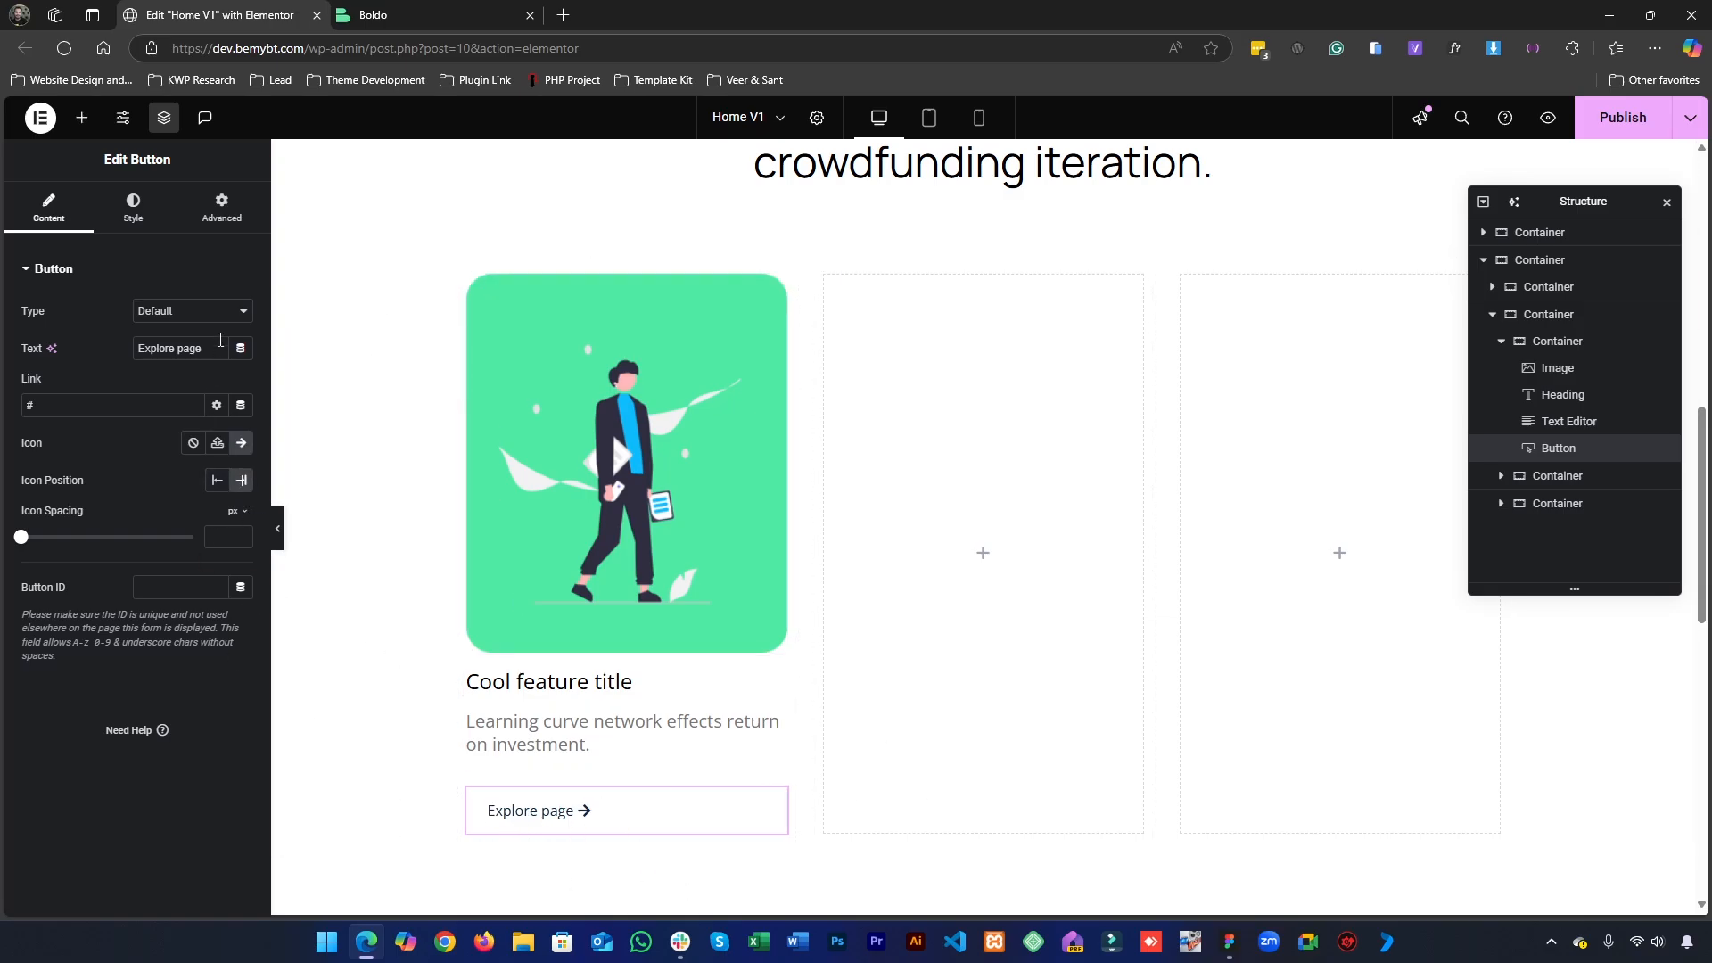
- Set the "Explore page" button's padding to 0 px on all four sides
click(168, 210)
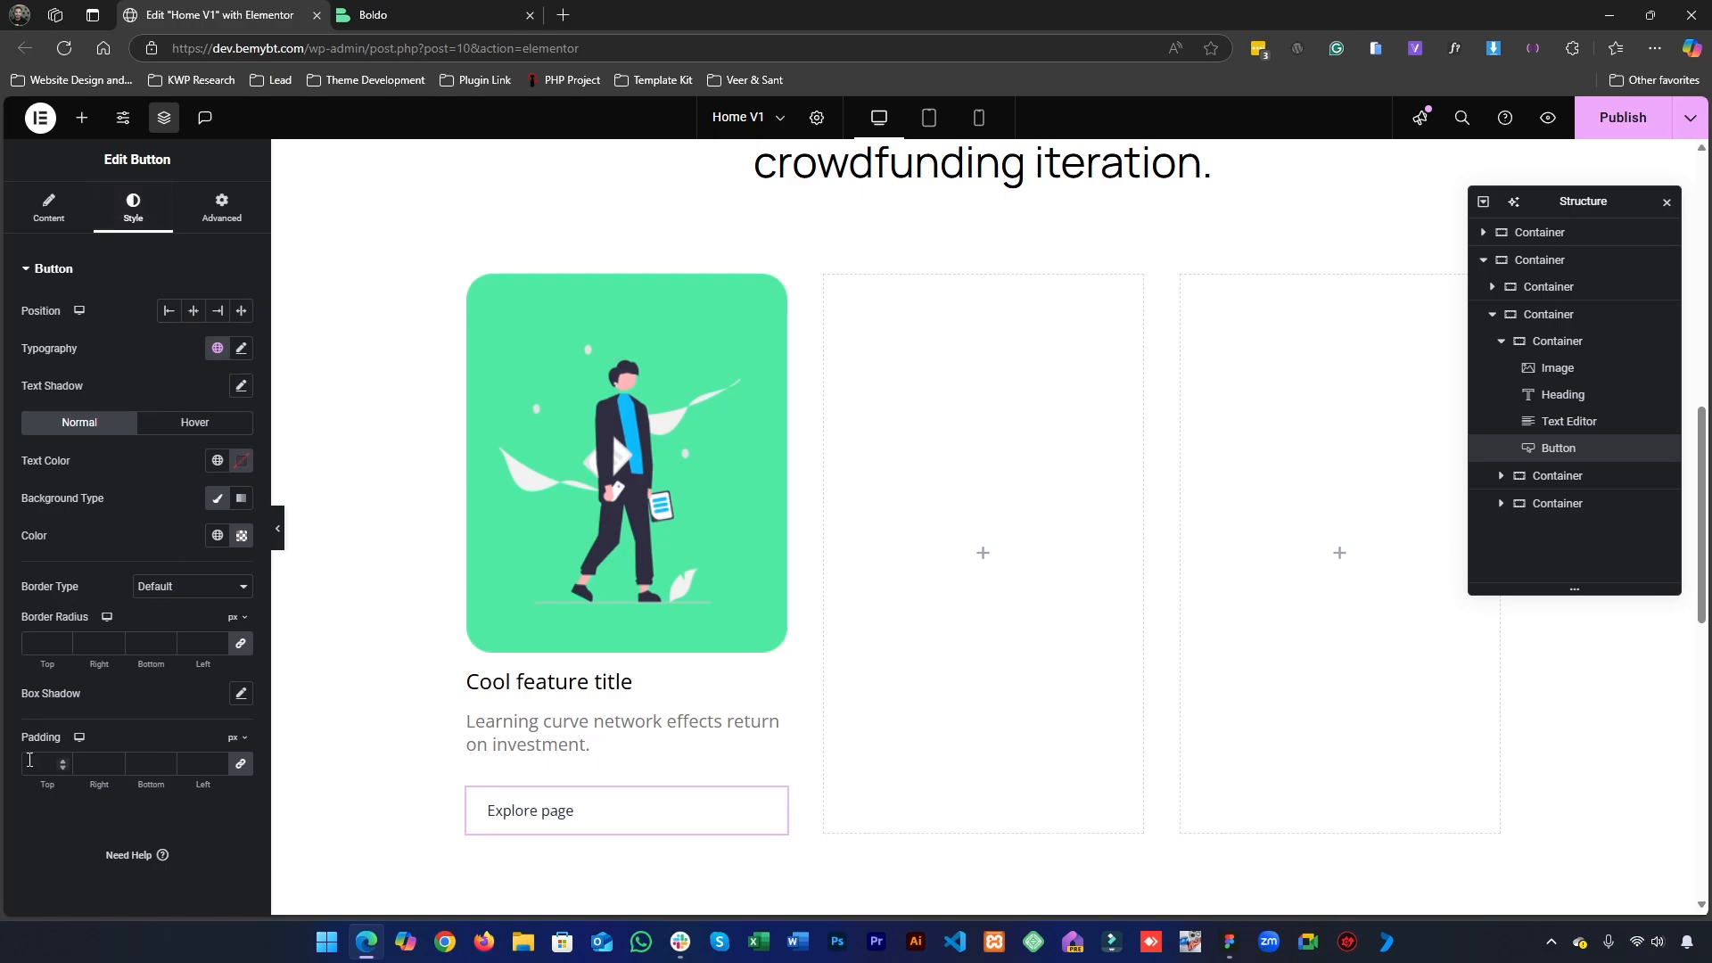
text(0)
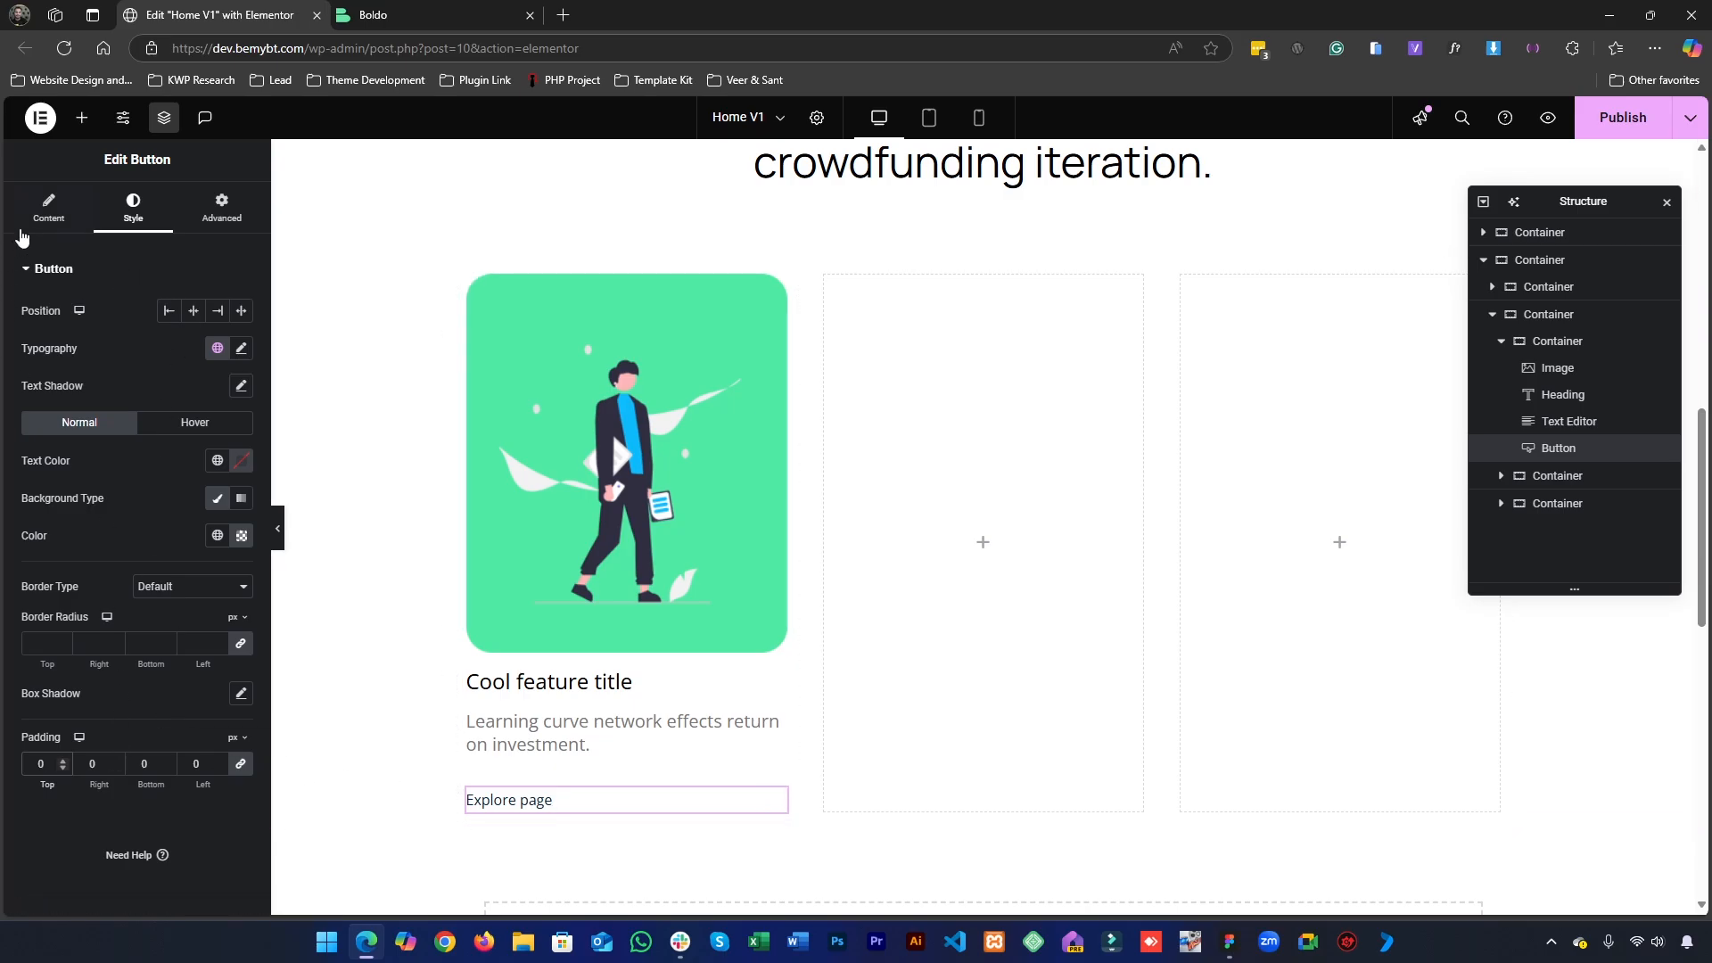
- Remove the "Explore page" button's icon and insert the right arrow from the icon library again, keeping it after the text
click(35, 214)
click(217, 479)
click(241, 480)
click(133, 207)
click(49, 209)
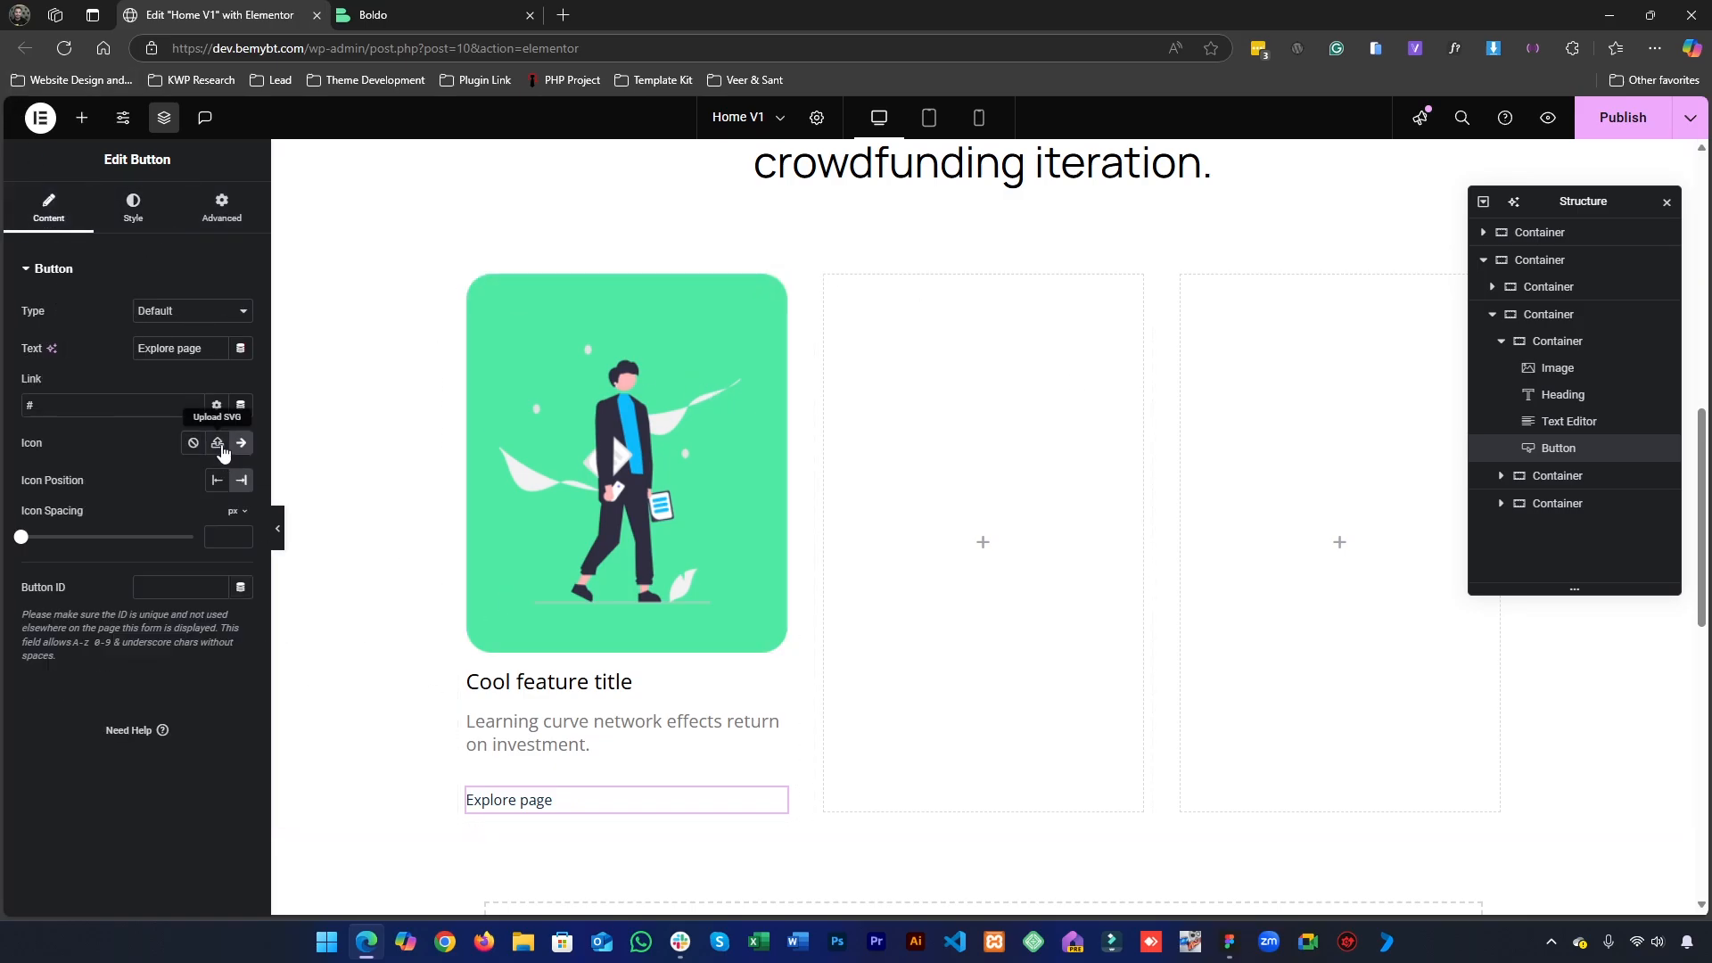
click(194, 444)
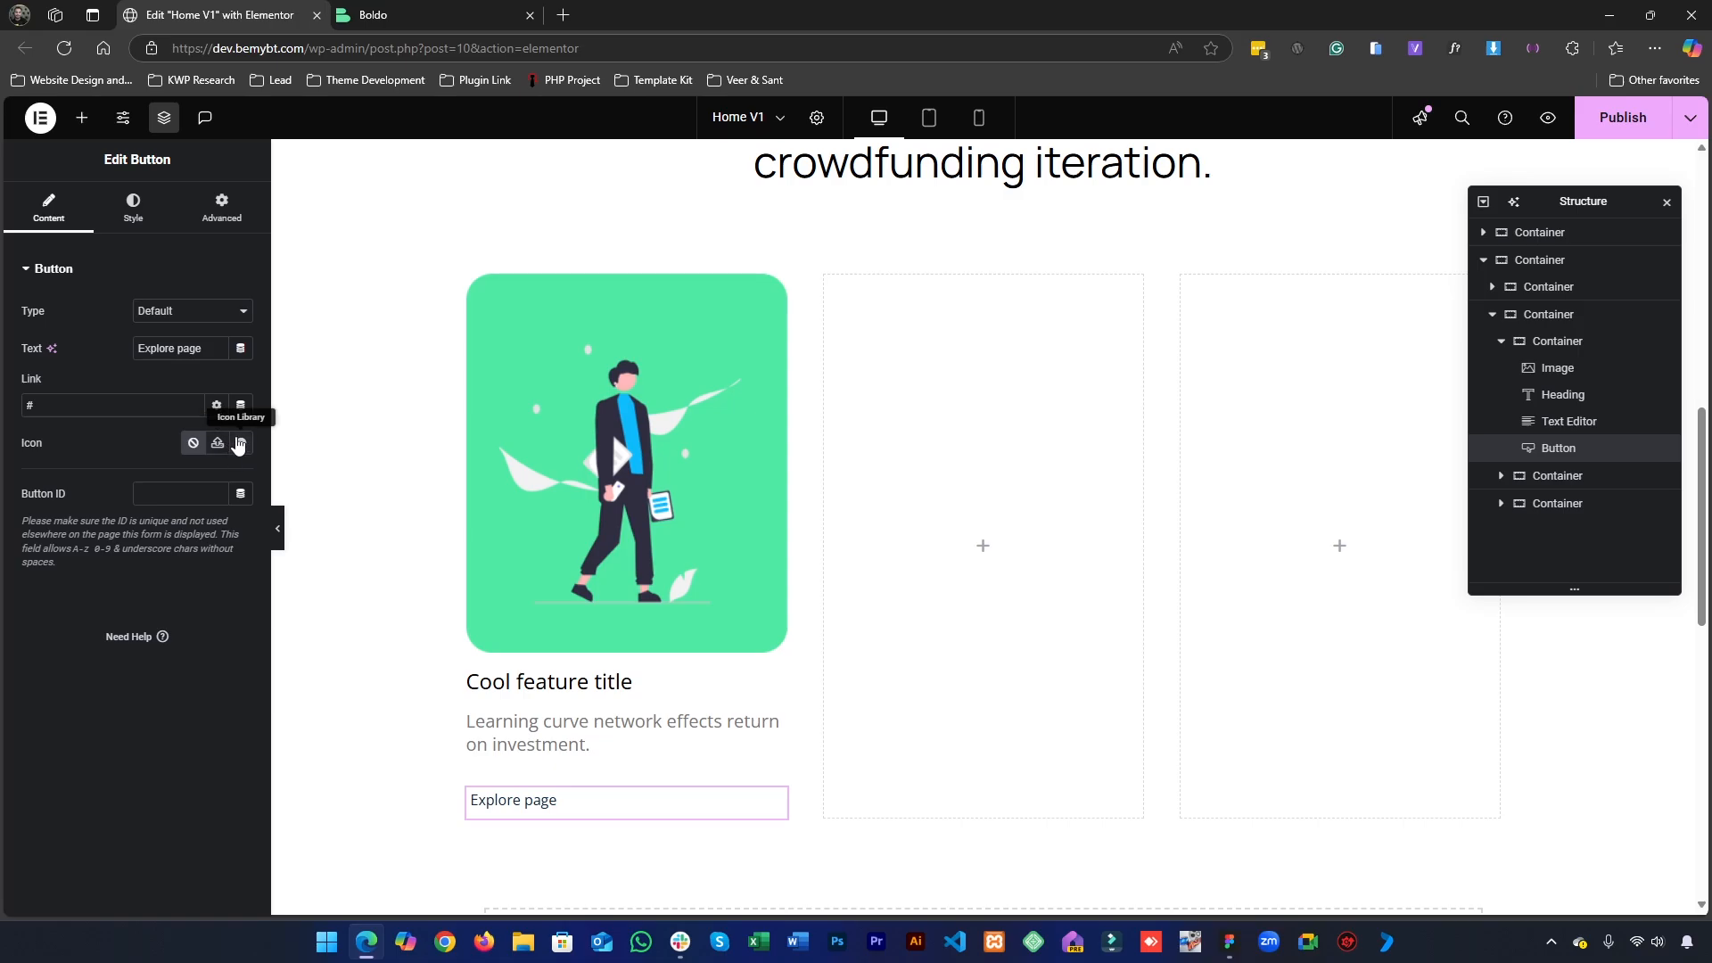
click(239, 444)
click(740, 234)
text(arrow)
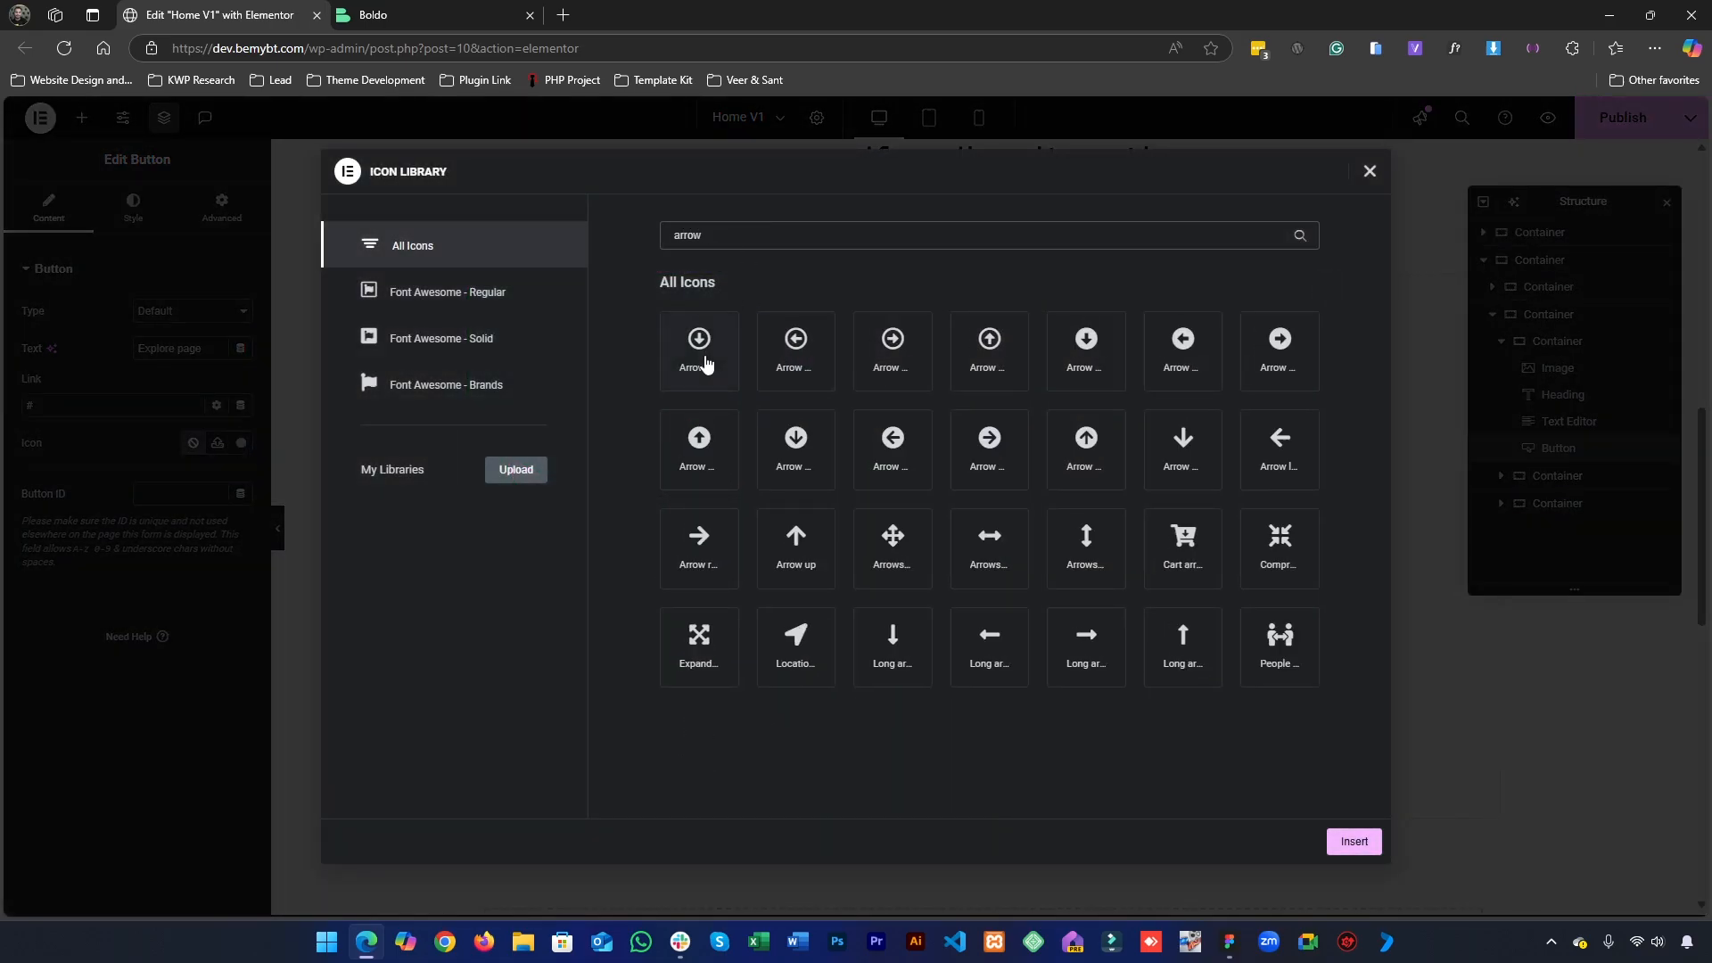
click(717, 569)
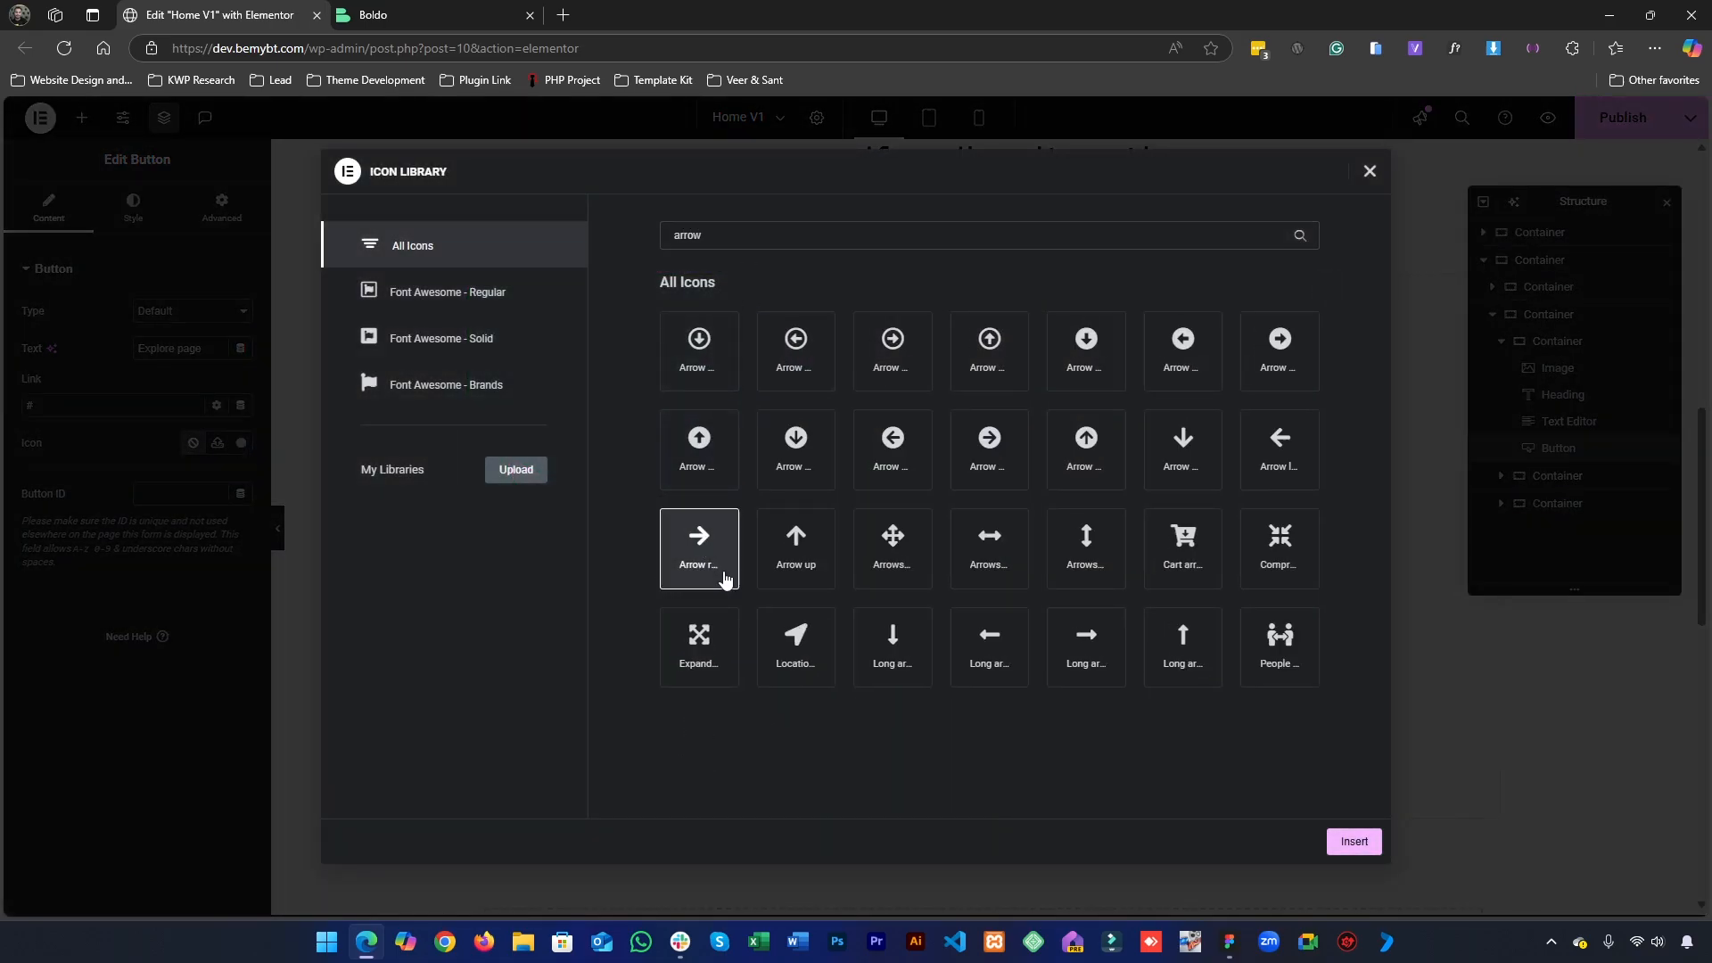
click(1355, 842)
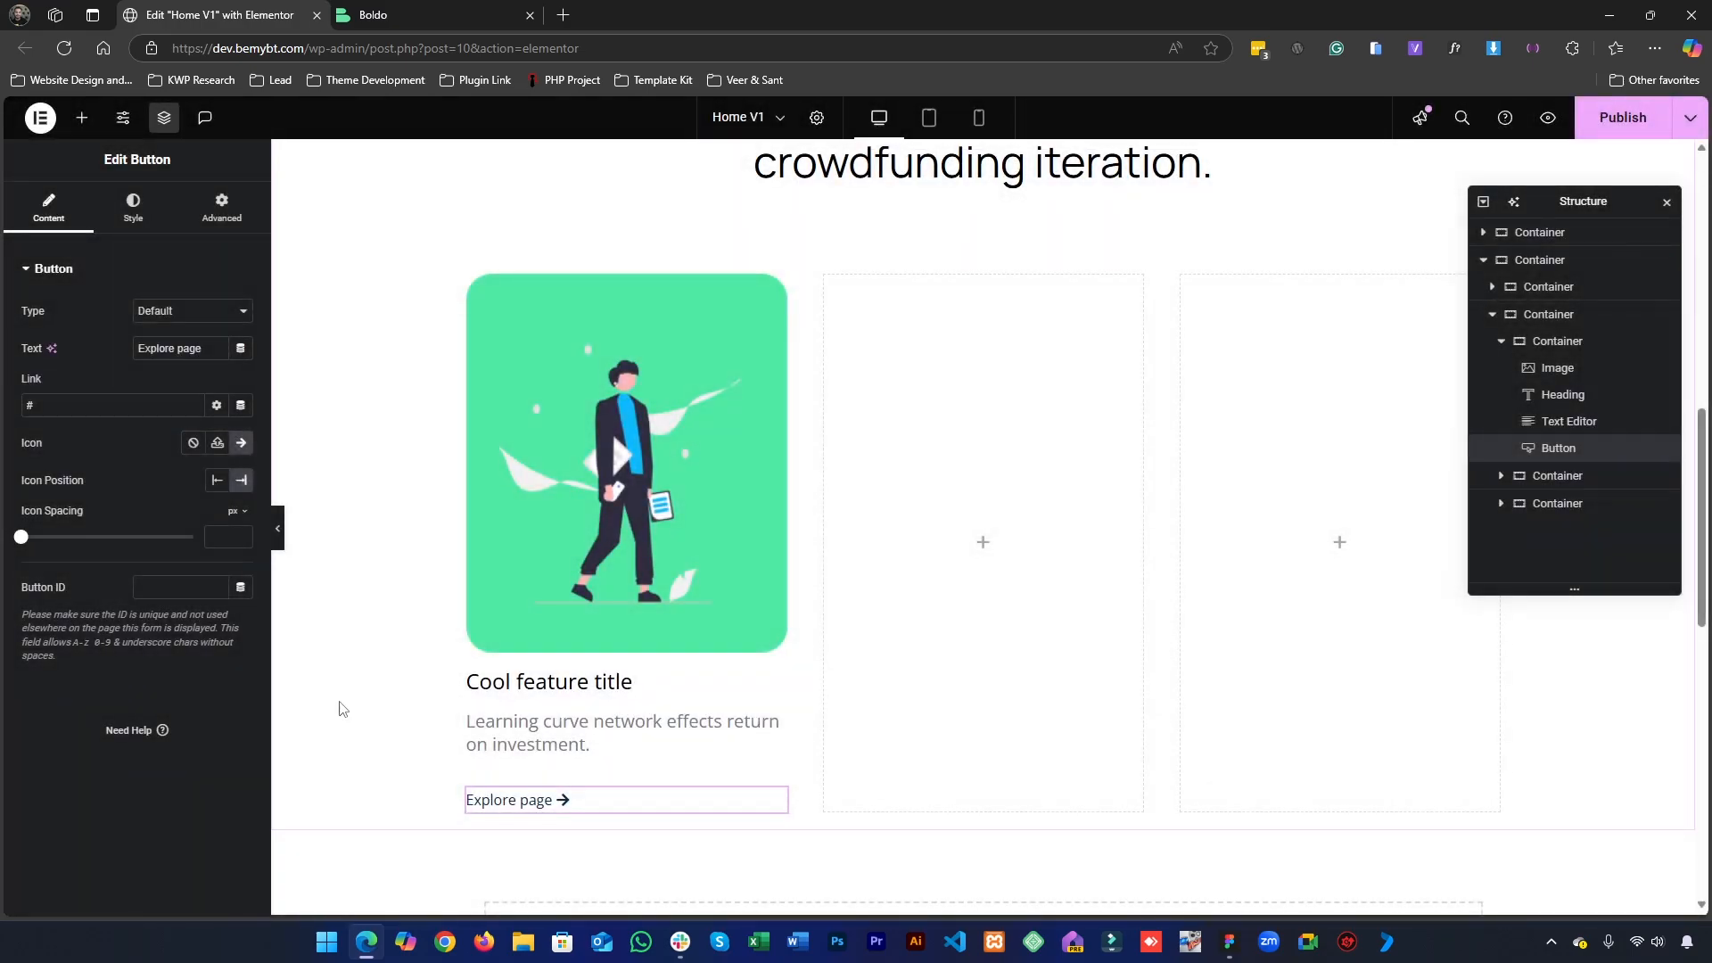
- Check the card link's text style in Figma, then apply the Button Text 20px global font to the "Explore page" button
click(134, 207)
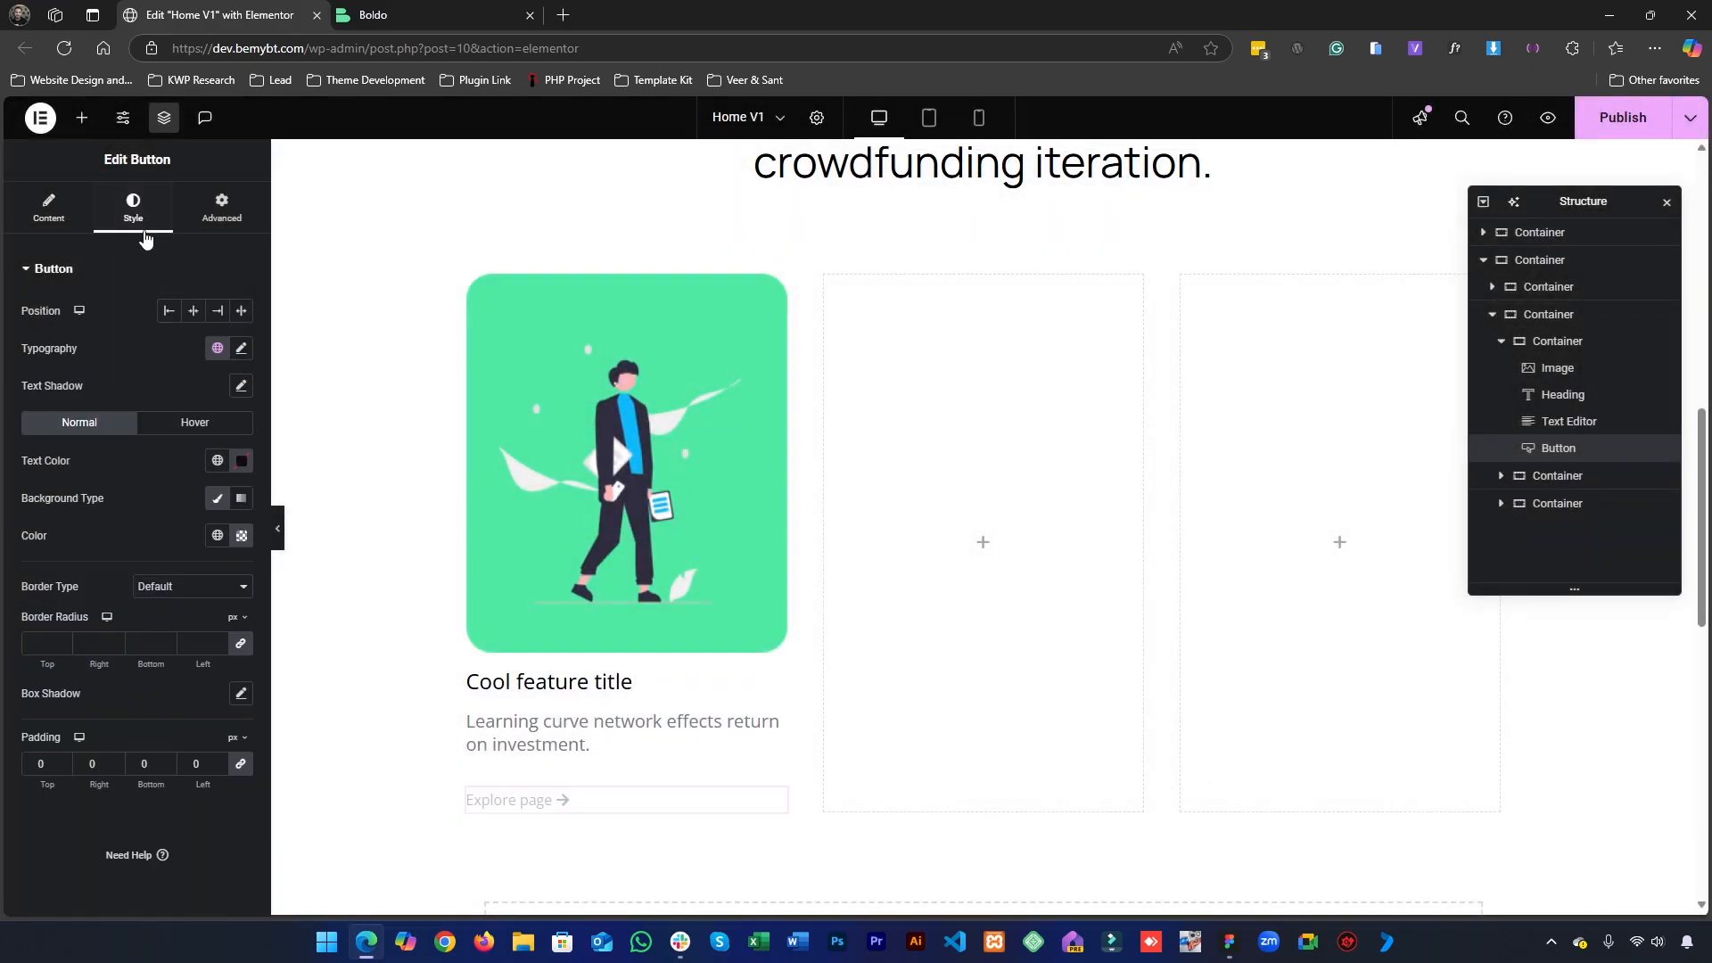
mouse_move(576, 801)
mouse_down()
mouse_move(549, 804)
mouse_move(558, 787)
mouse_move(609, 808)
mouse_up()
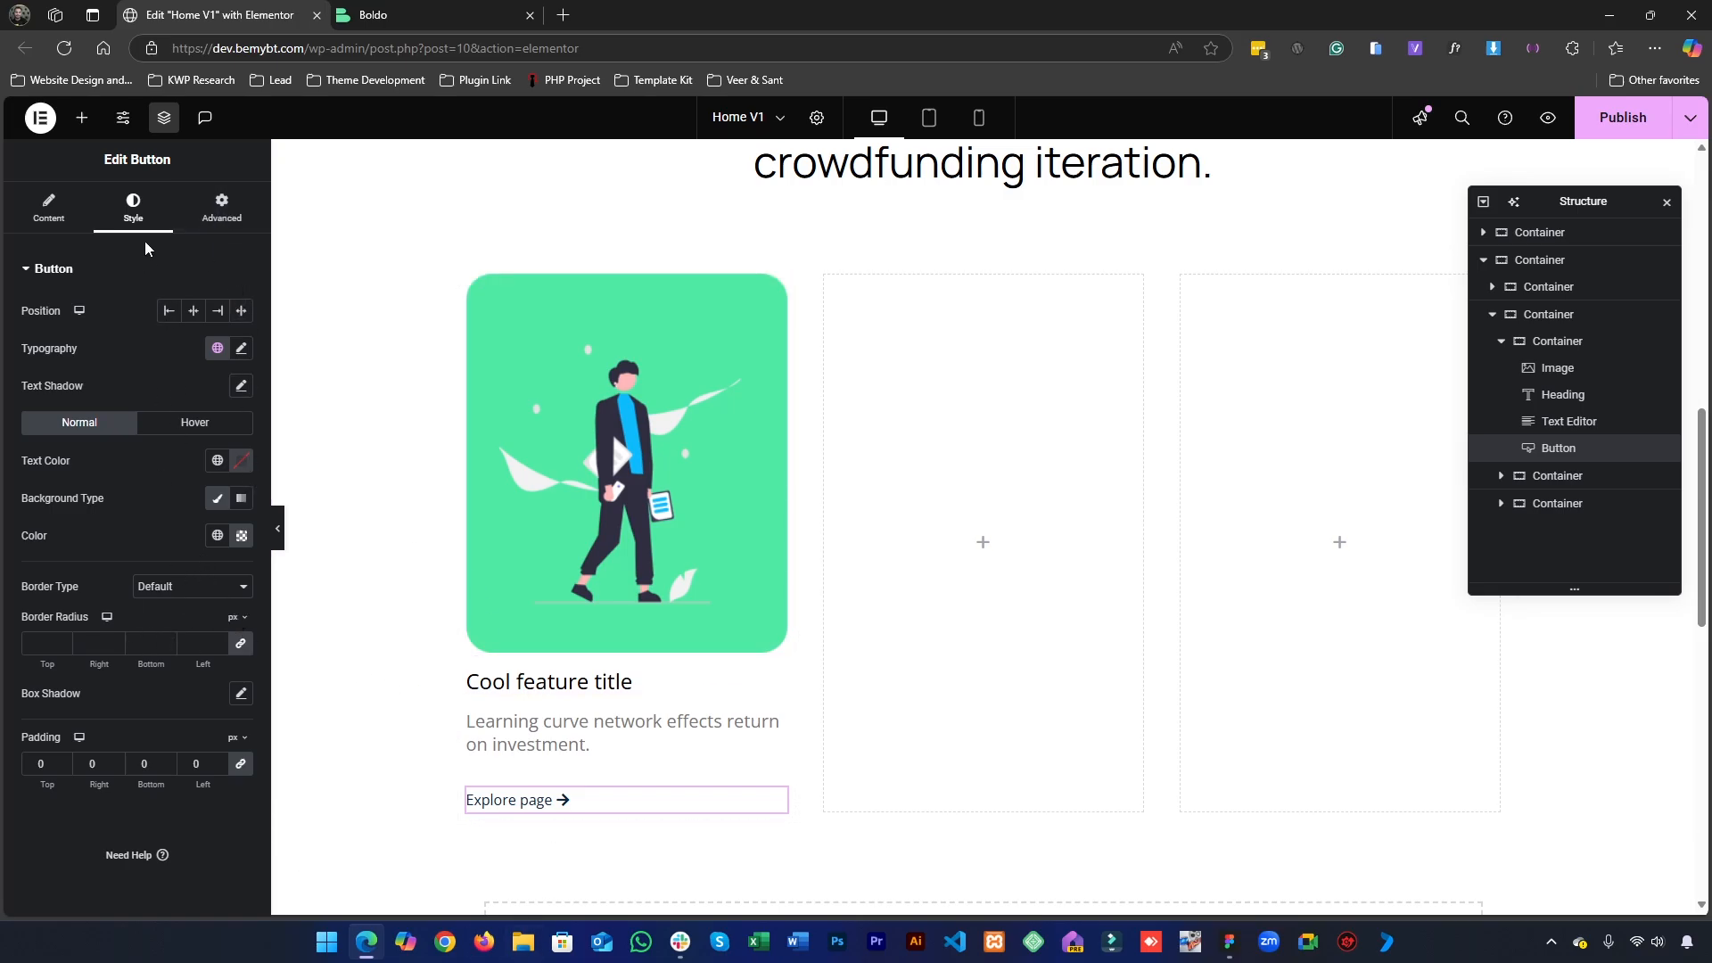
click(217, 460)
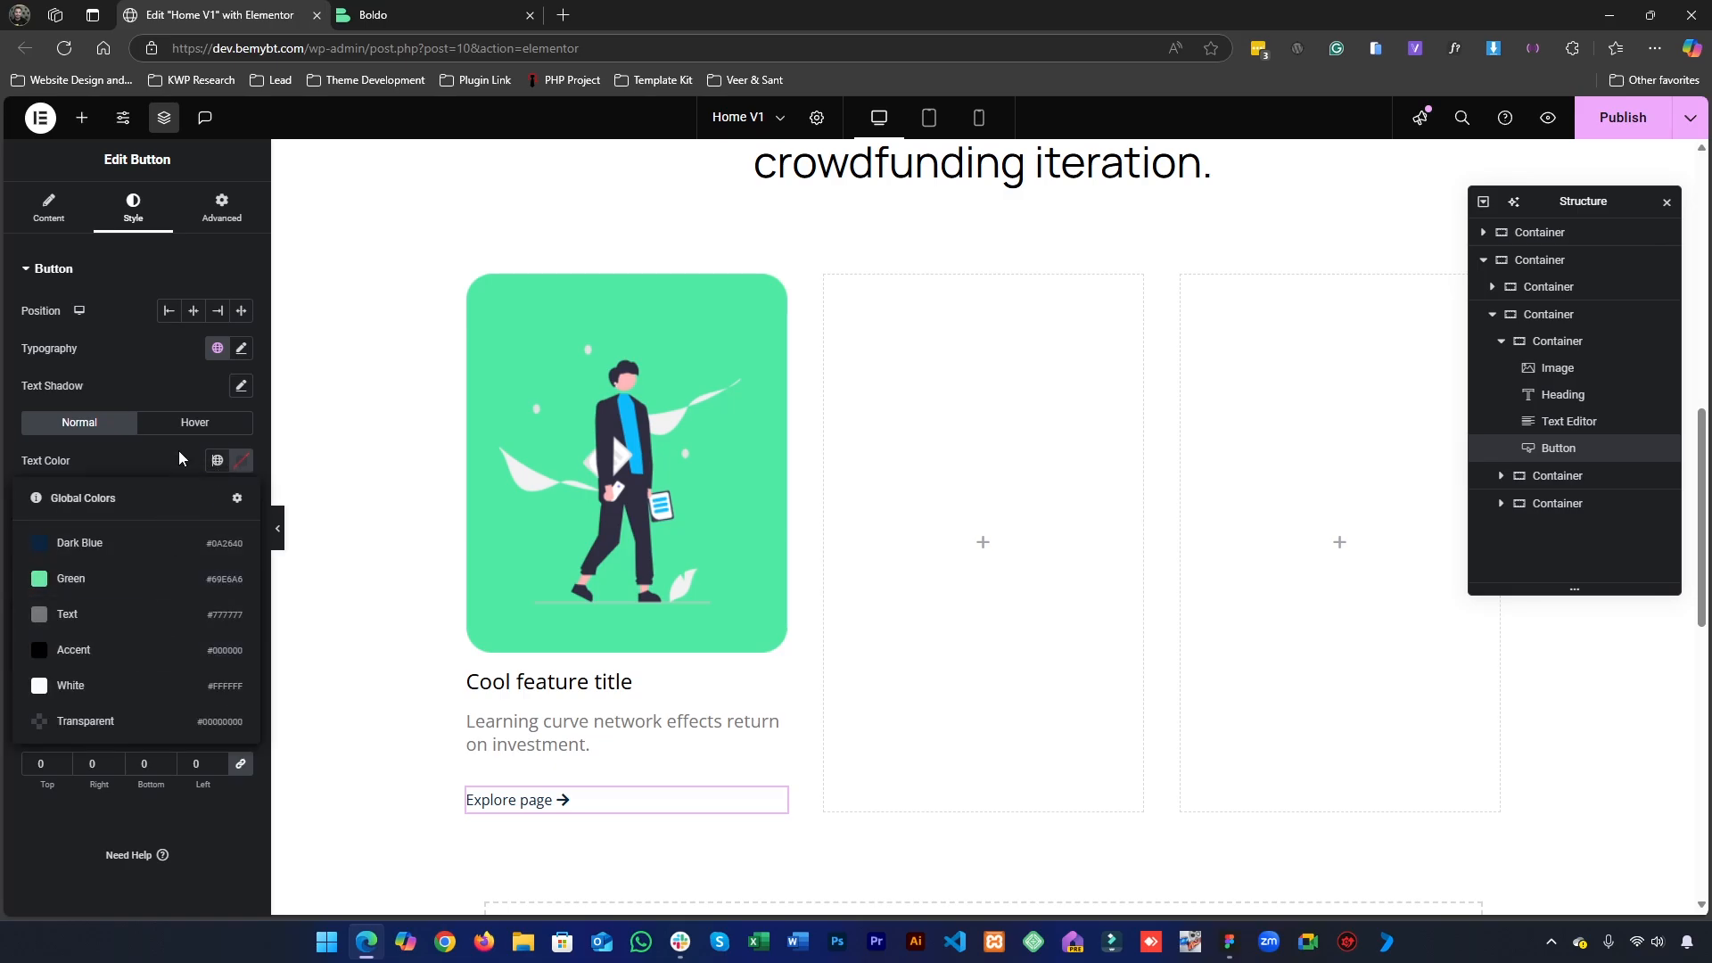
click(181, 459)
click(1228, 941)
click(450, 697)
double_click(415, 664)
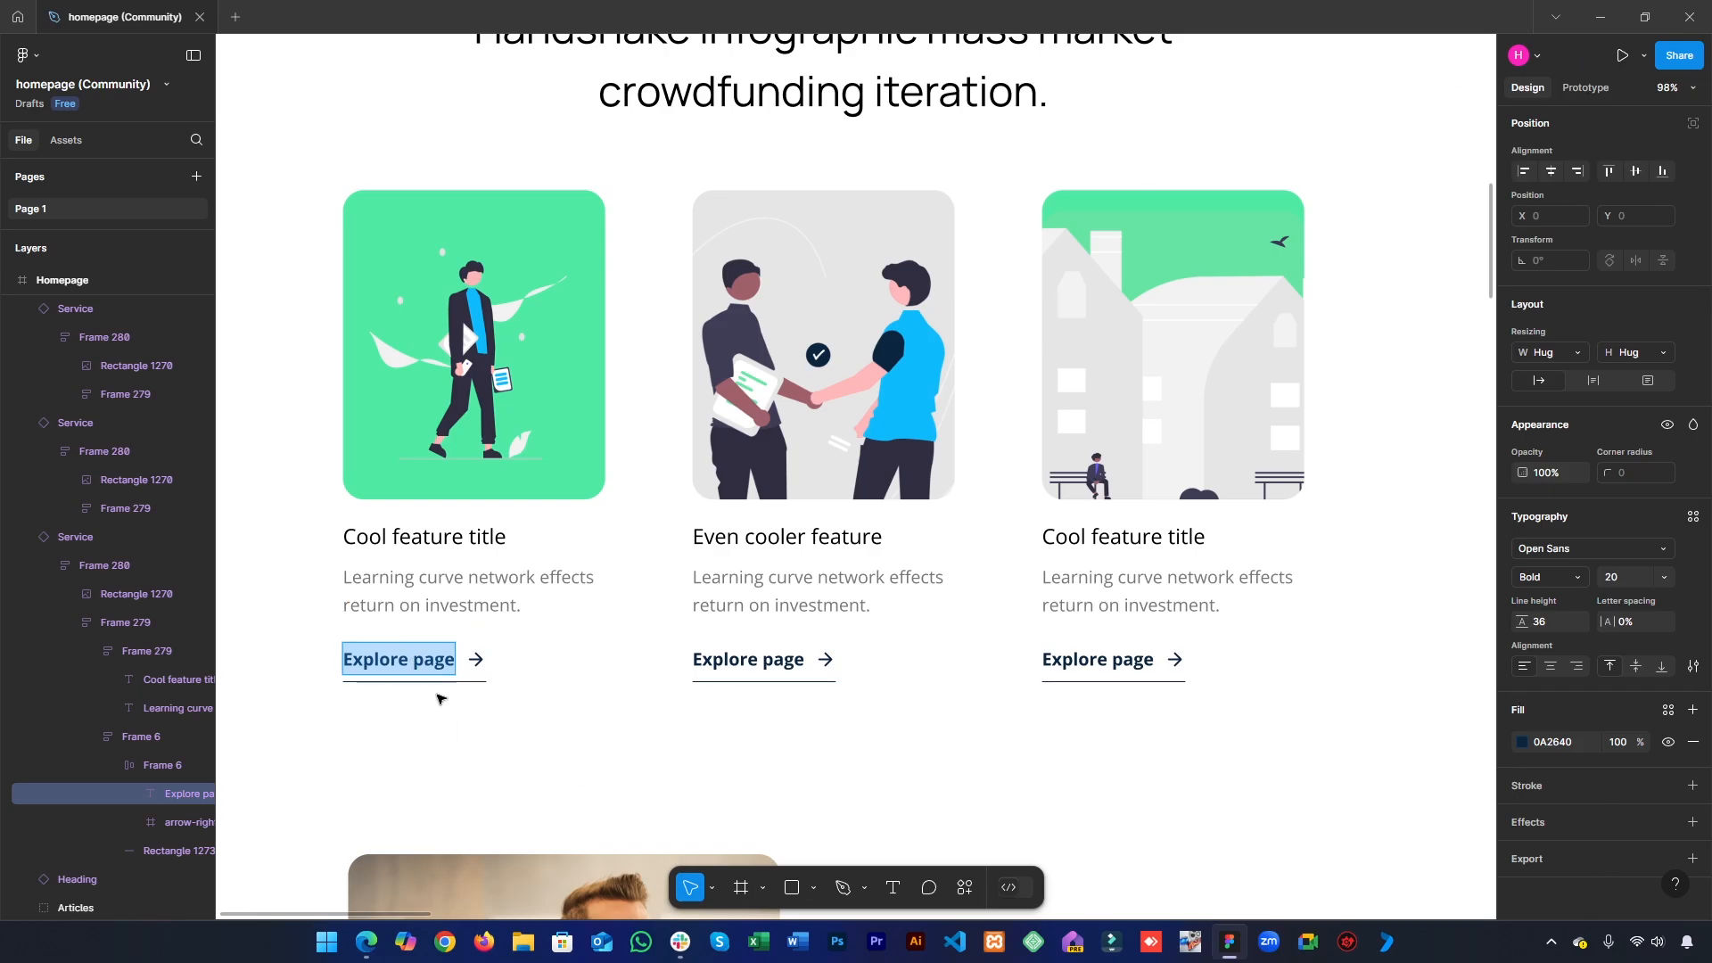
key(Escape)
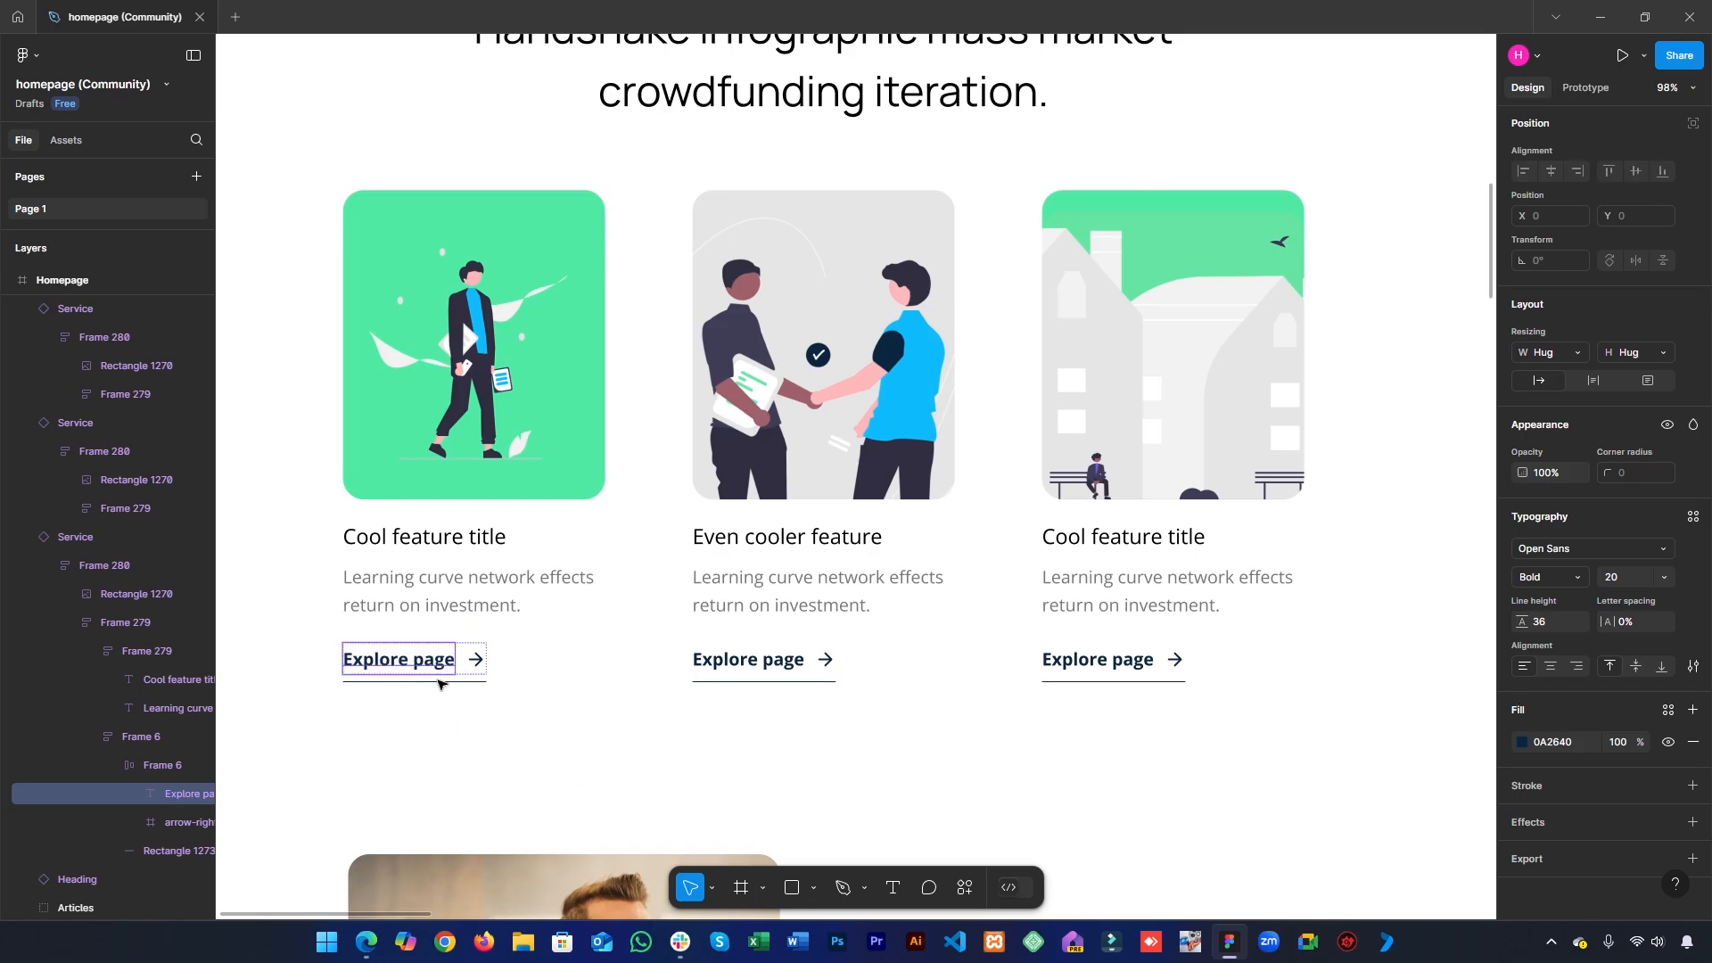
click(1603, 14)
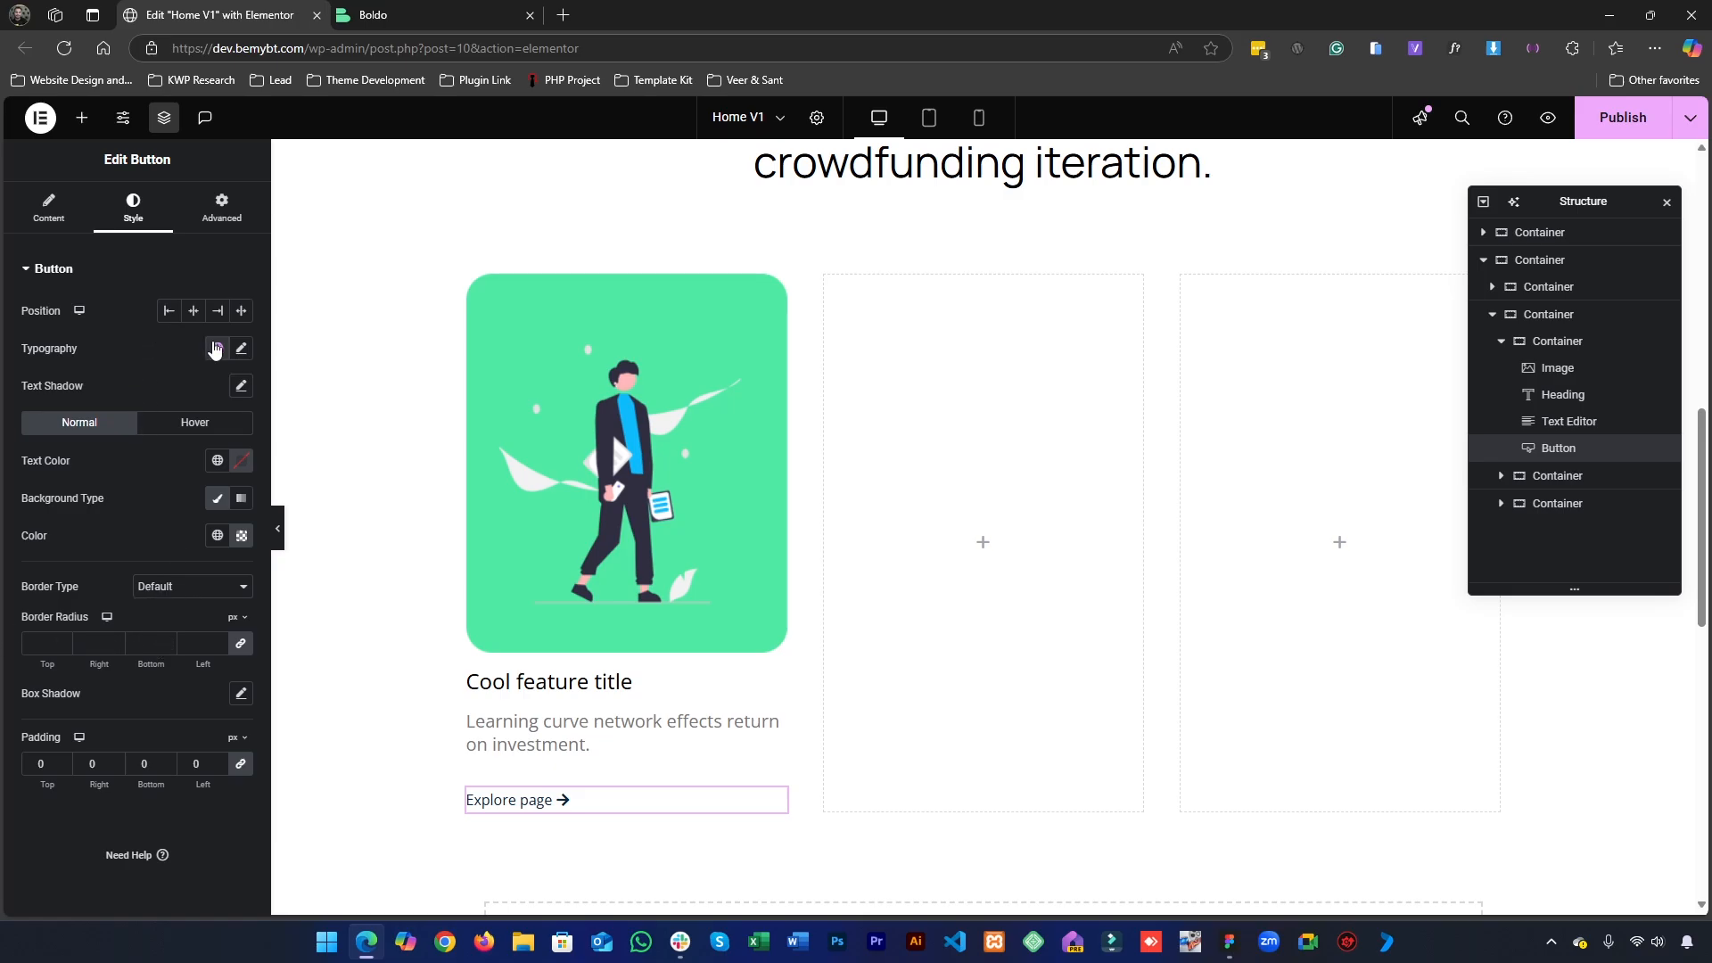
click(218, 348)
scroll(115, 535, down, 1)
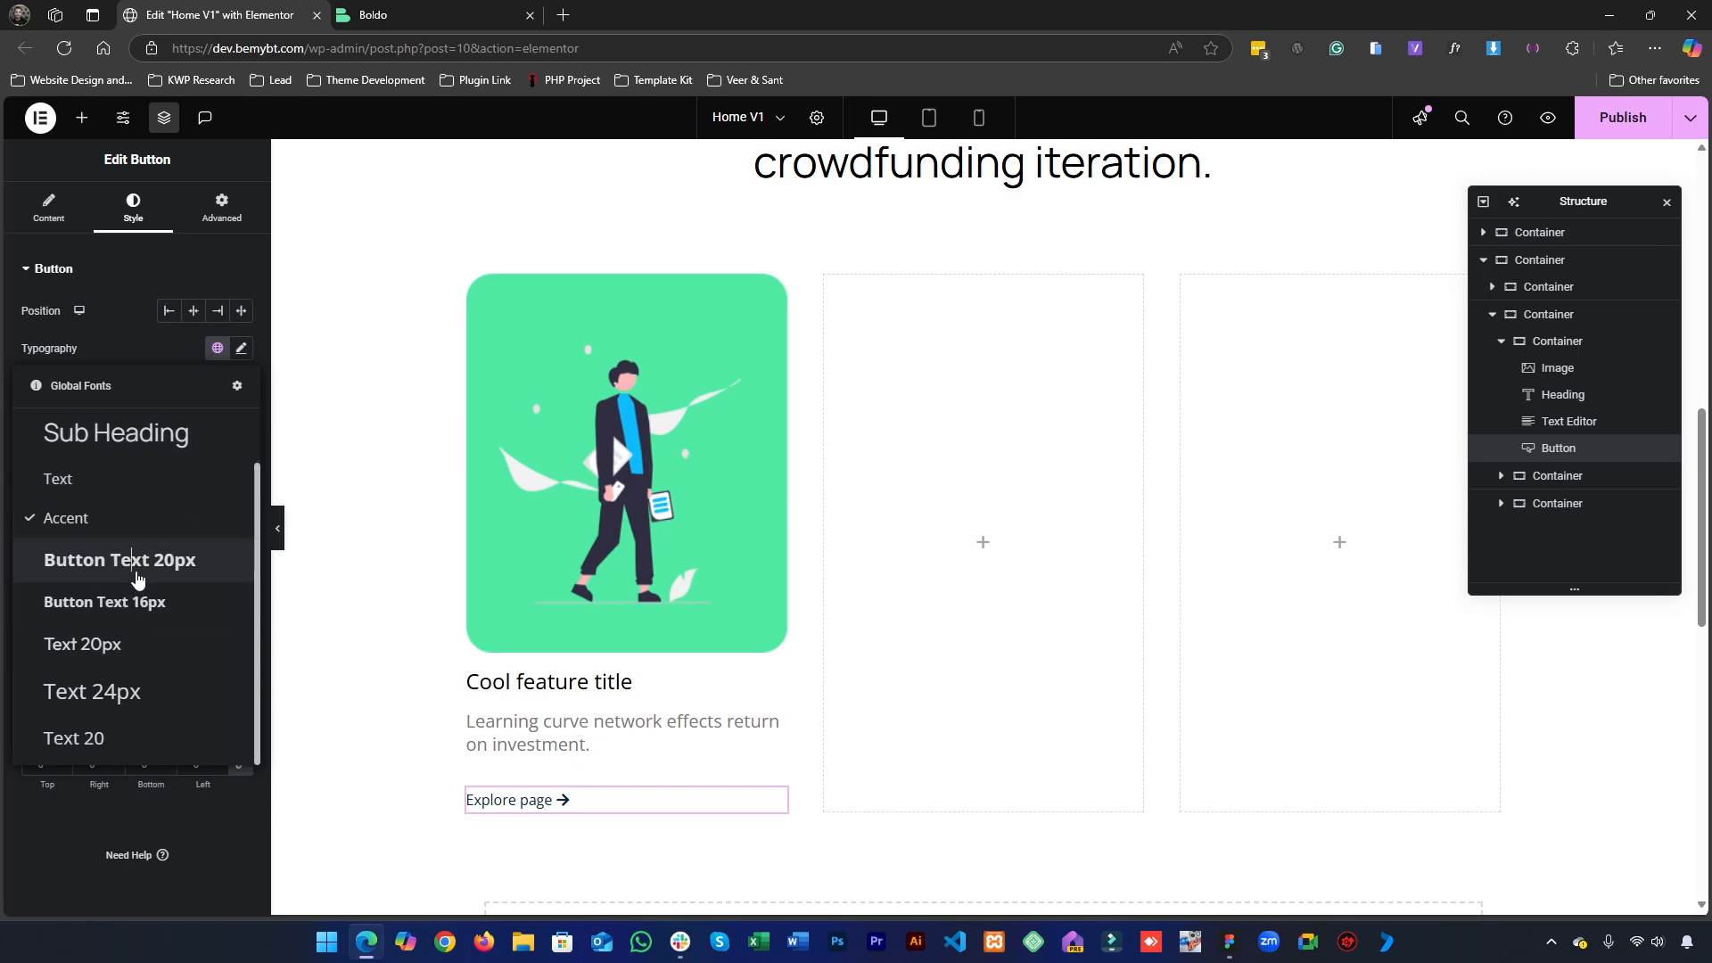
click(138, 562)
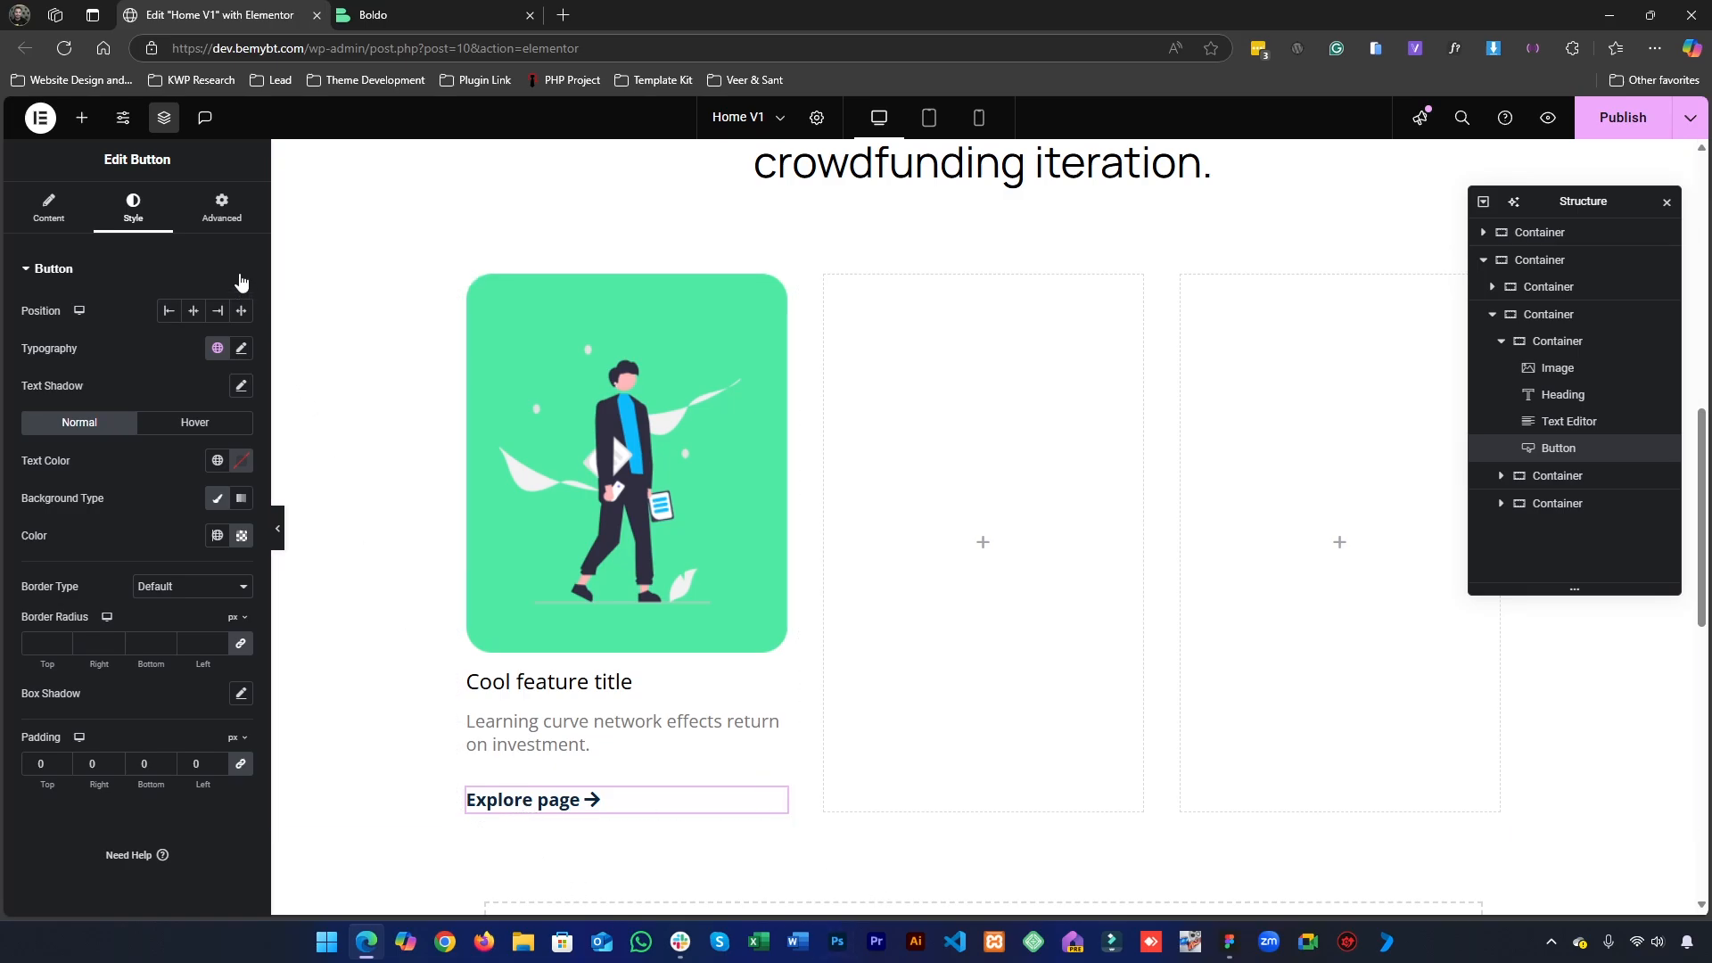
- Try the Inline (auto) and Full Width (100%) layout widths on the "Explore page" button, then return its width to Default
click(219, 209)
click(166, 448)
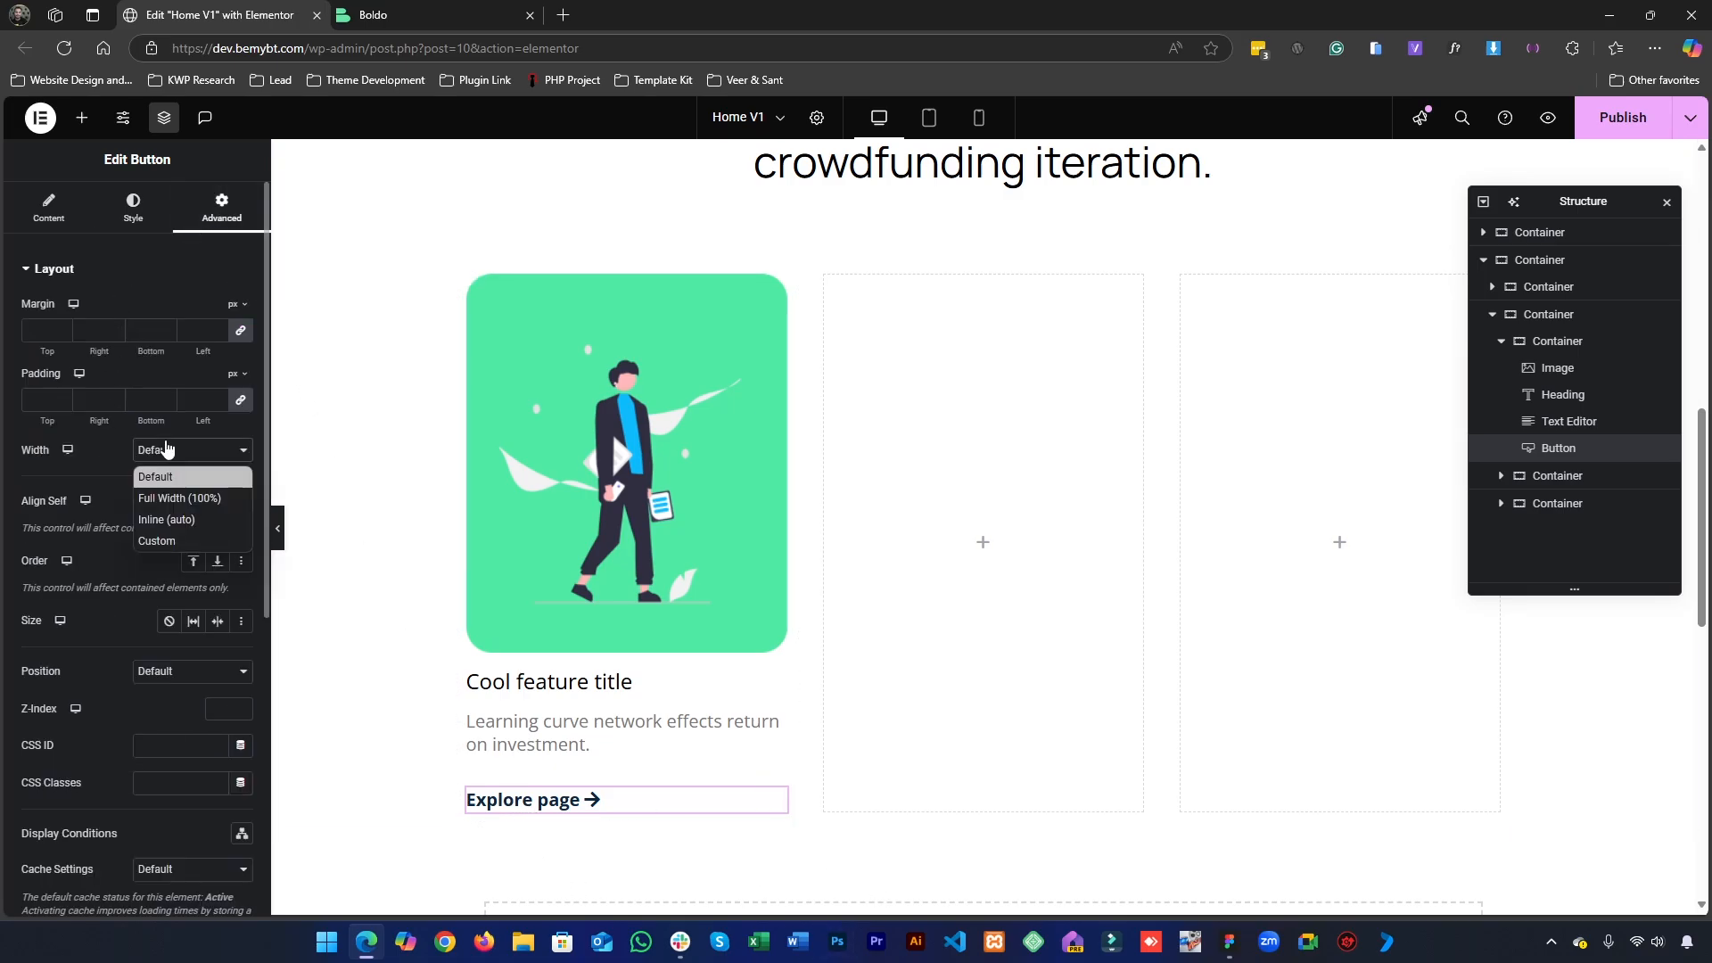
click(186, 520)
click(185, 455)
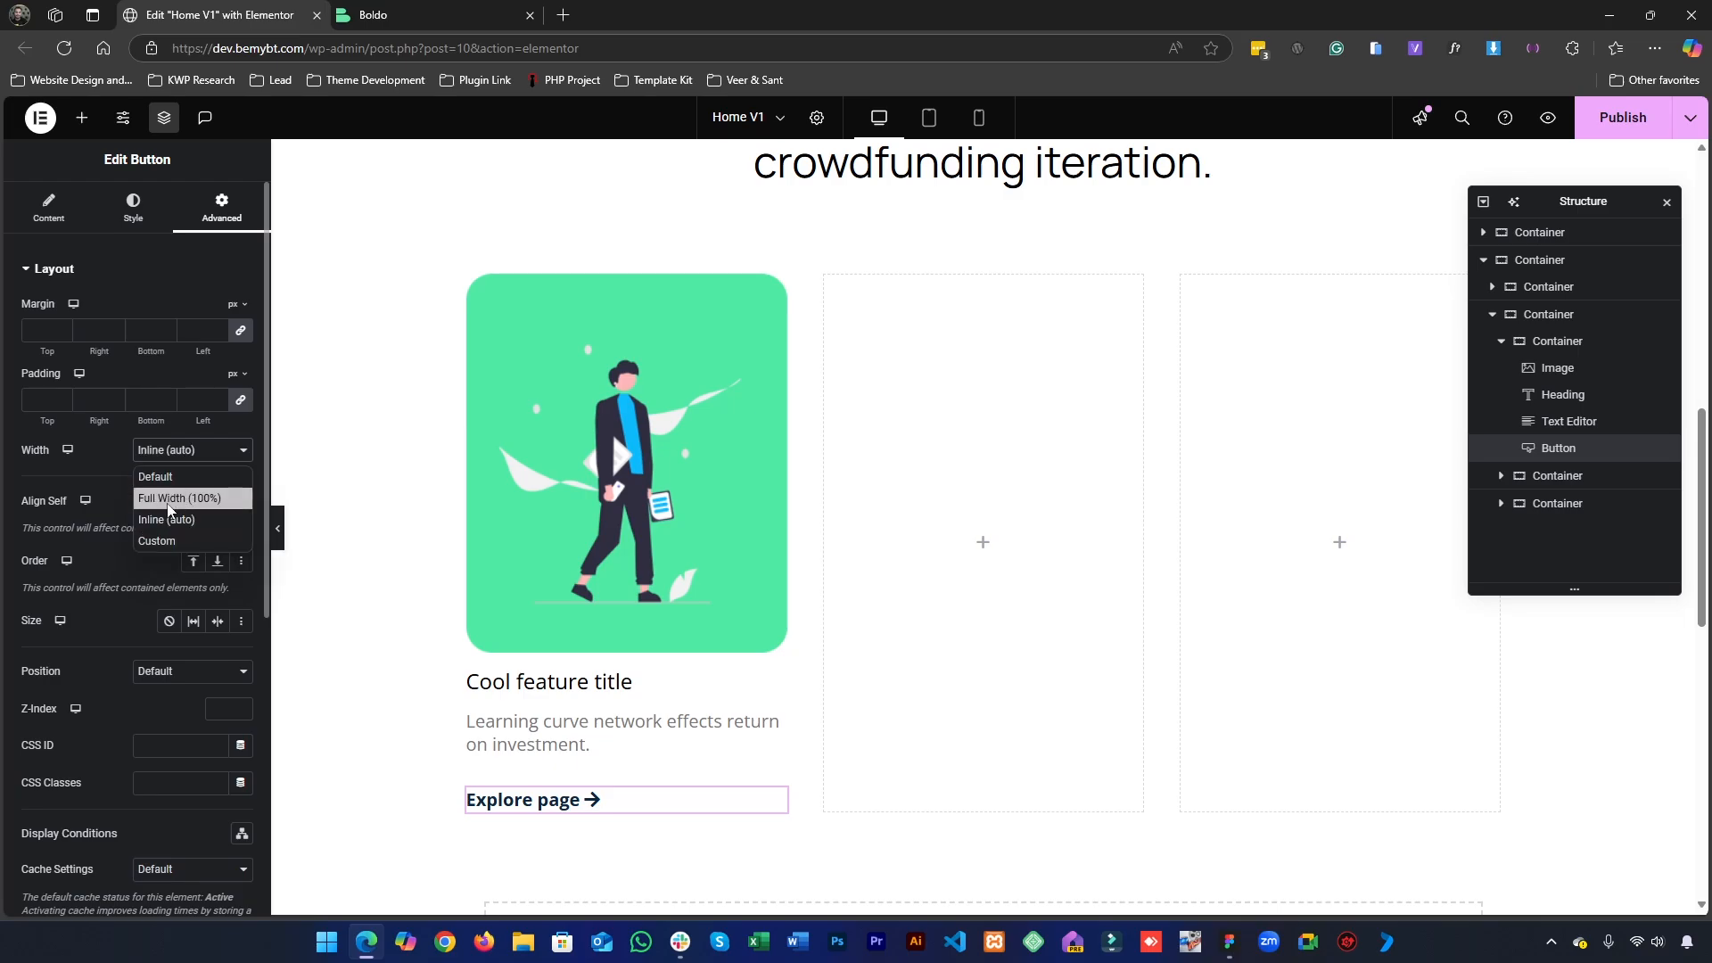
click(97, 533)
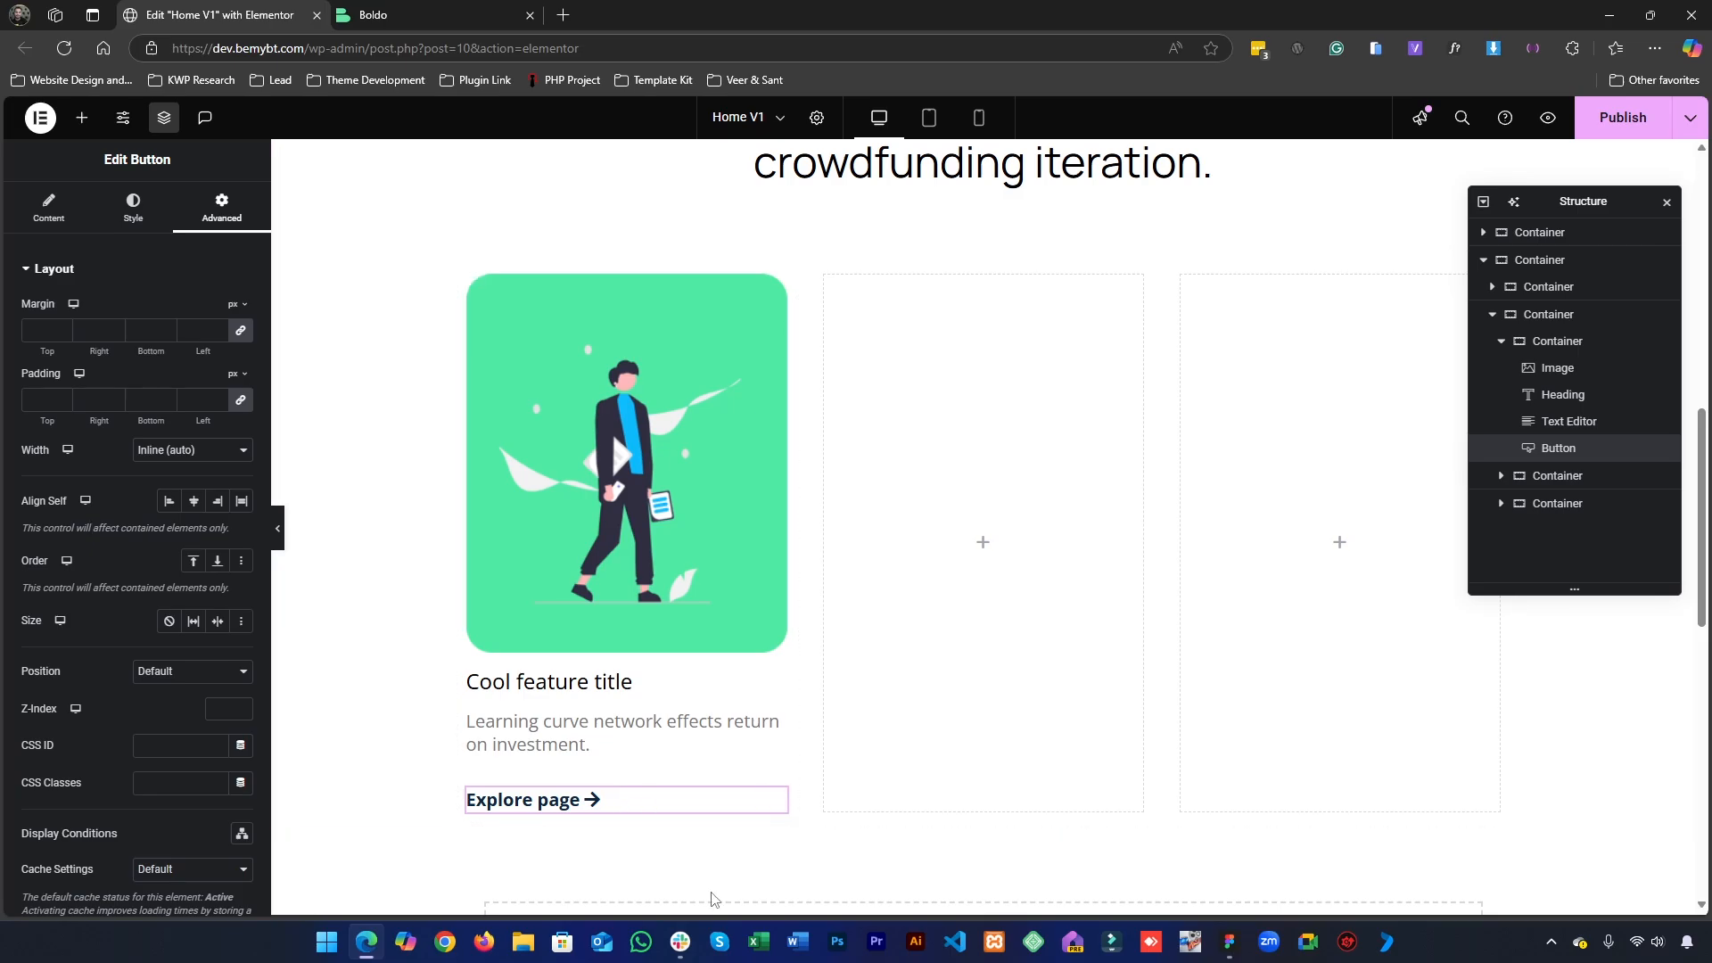
click(205, 450)
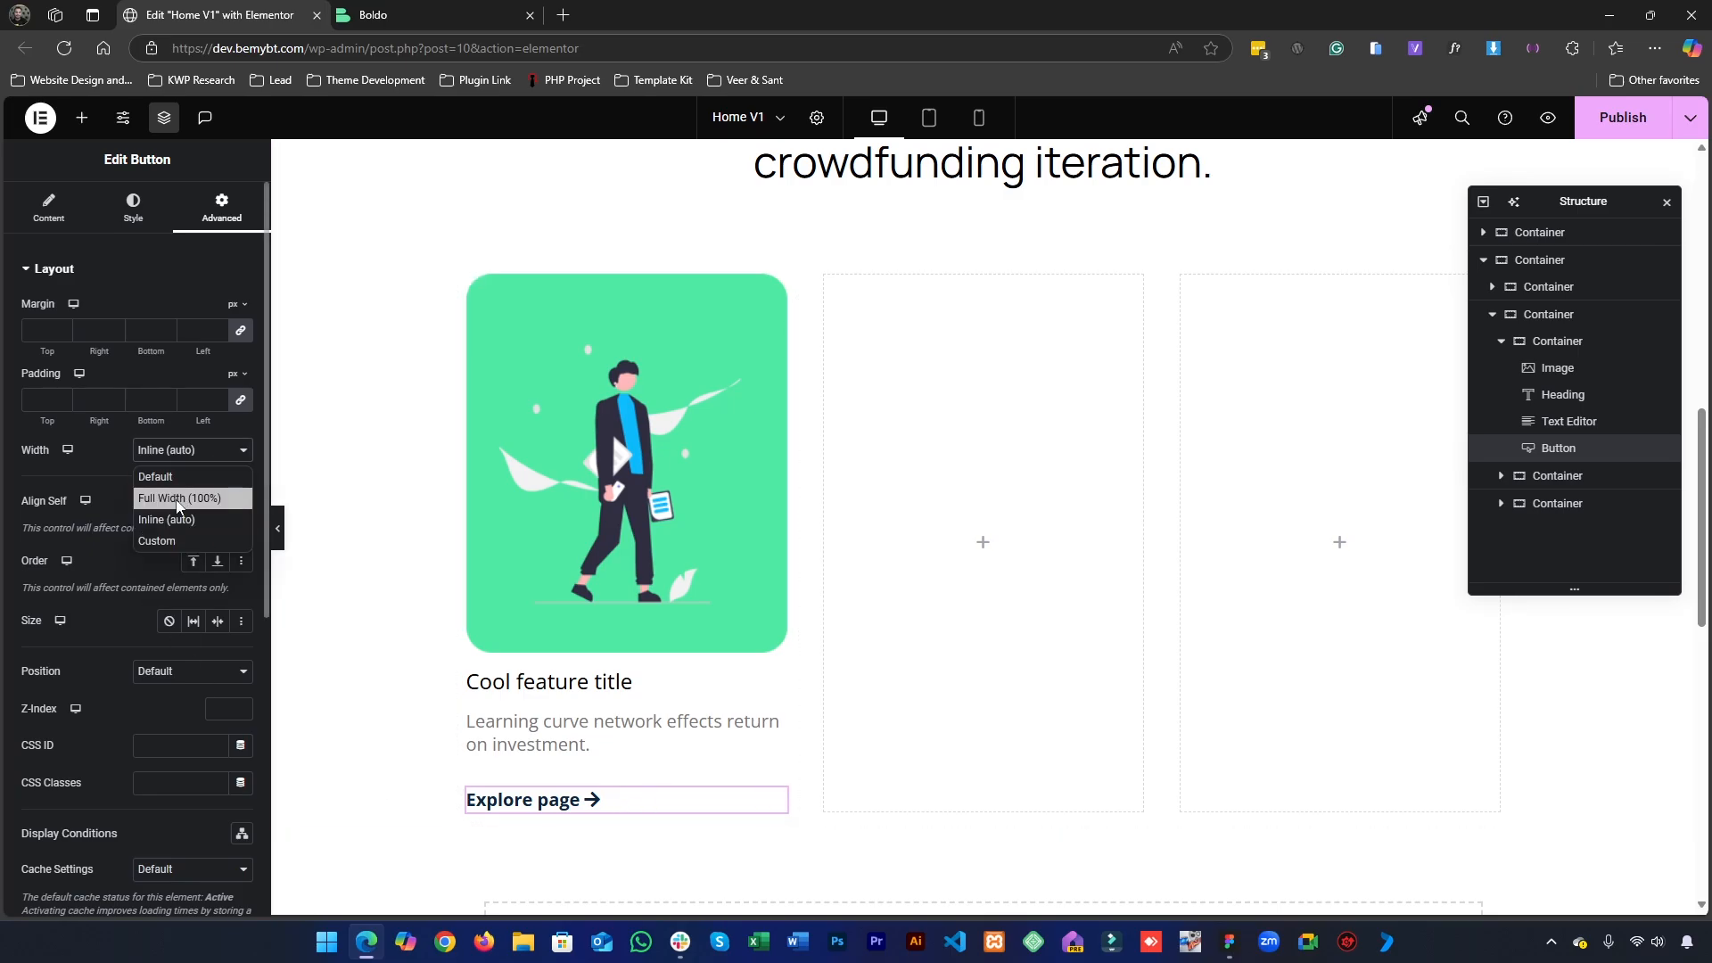
click(178, 491)
click(182, 450)
click(175, 473)
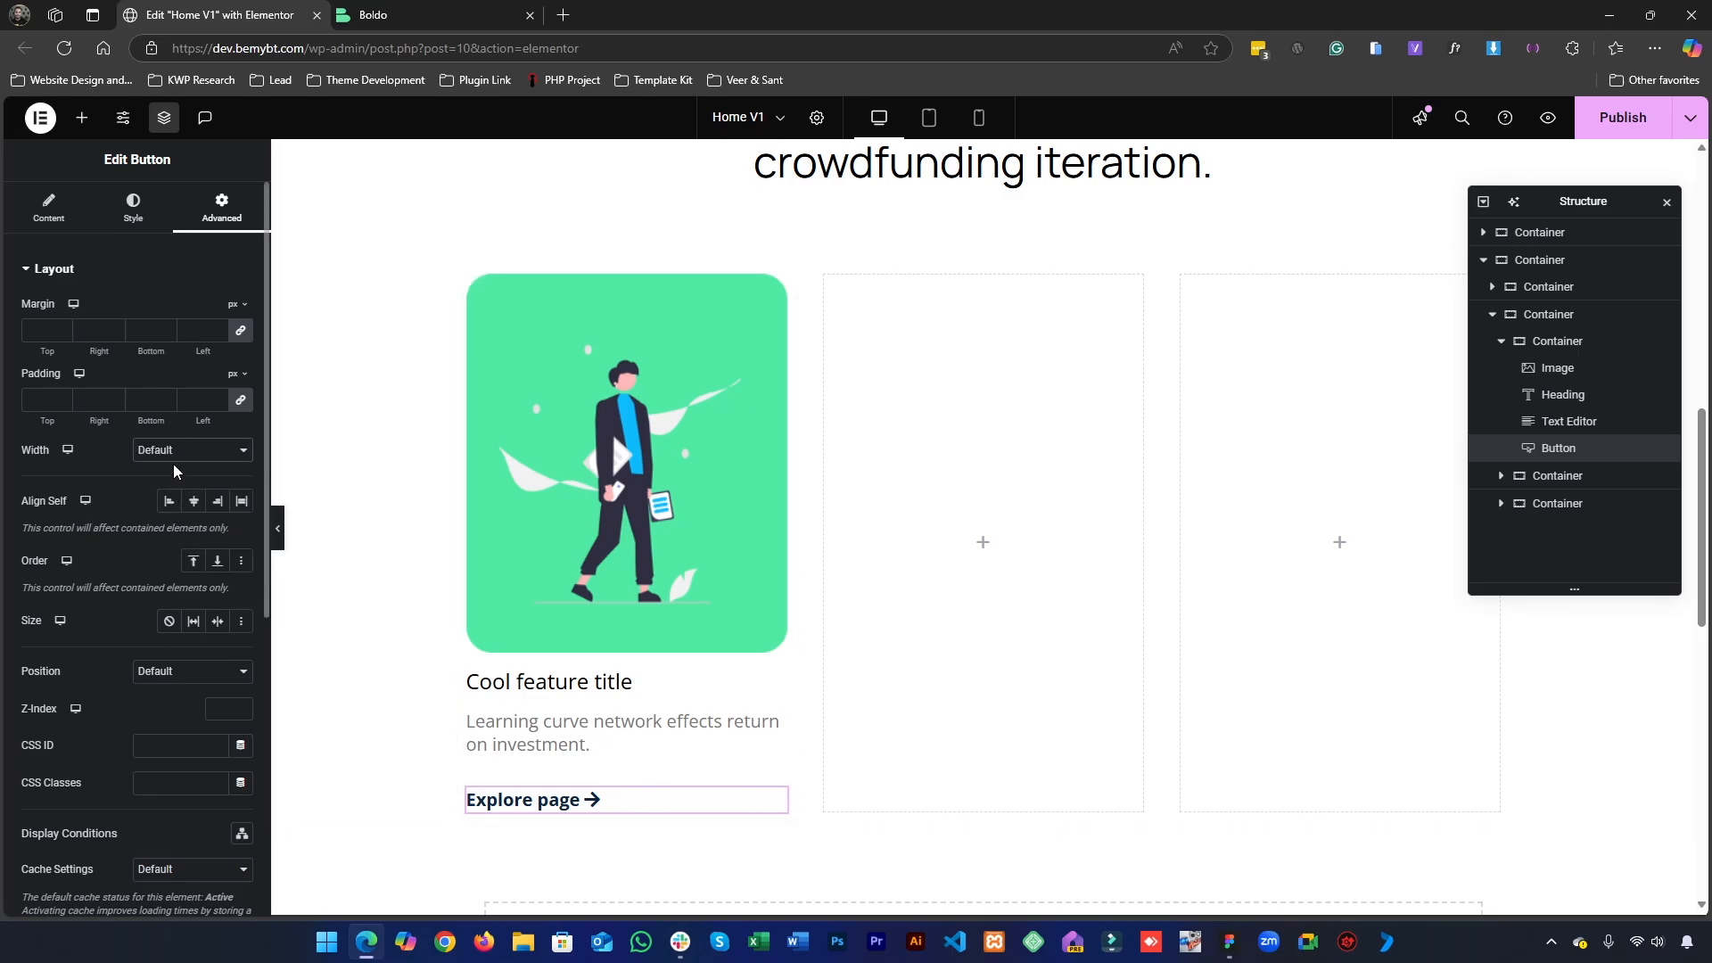
- Try a custom layout width of 42% and Inline (auto) on the "Explore page" button, then restore the Default width
click(175, 453)
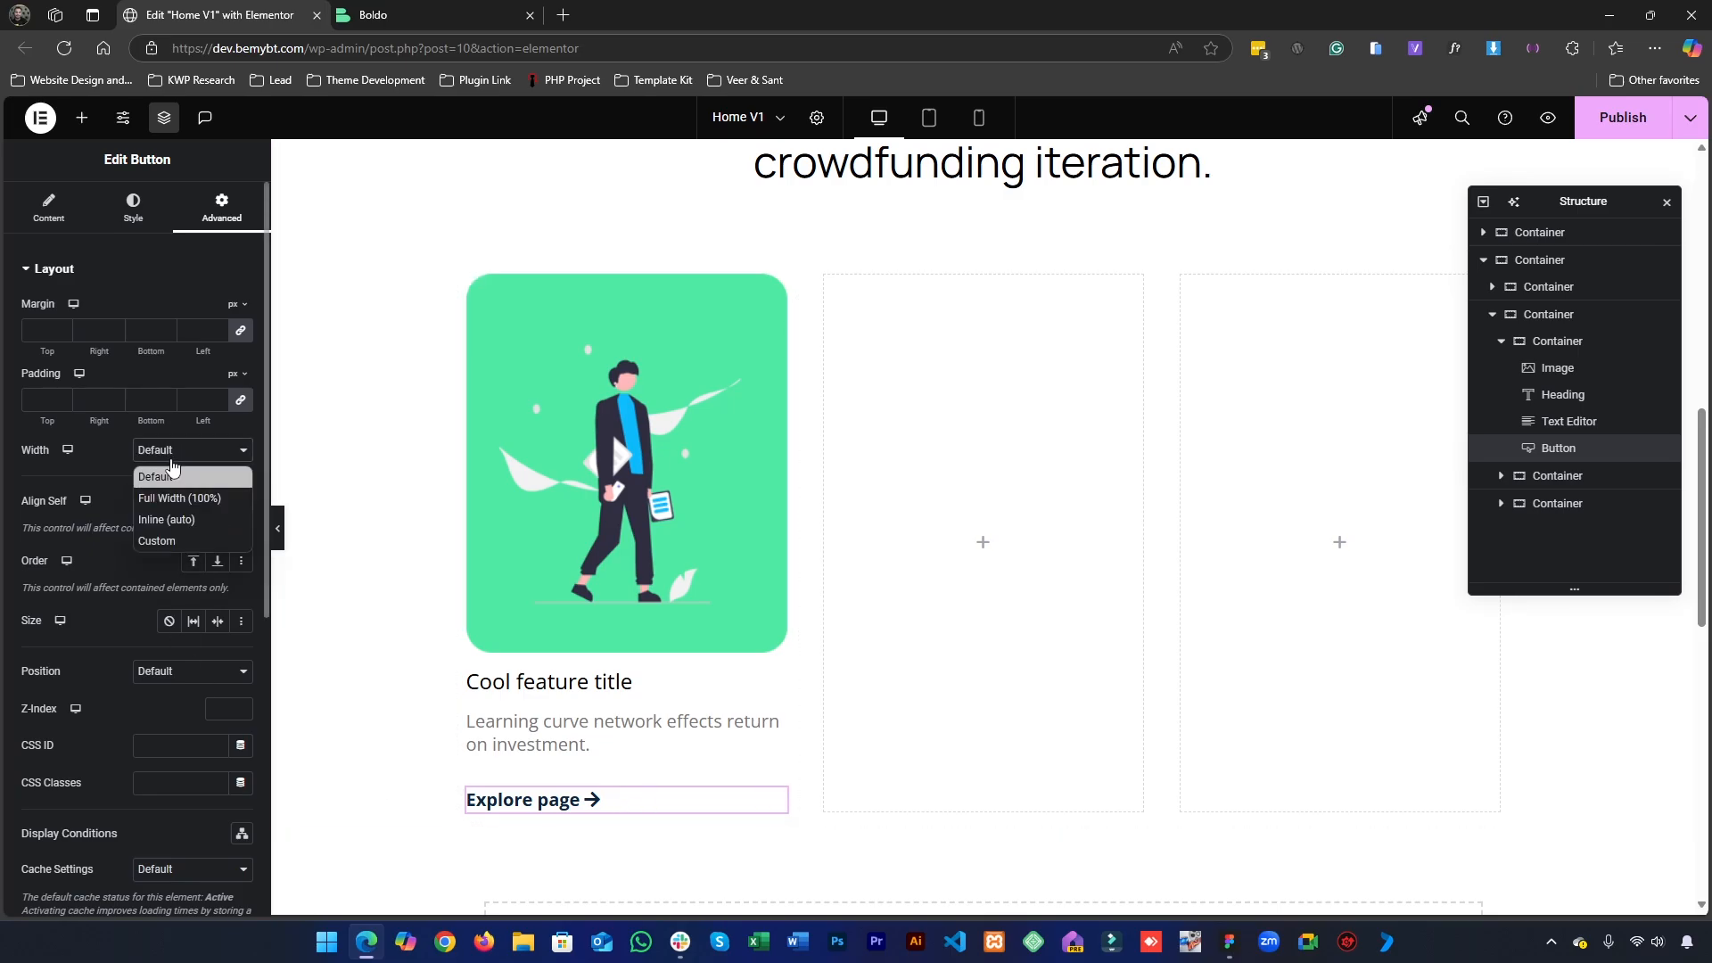
click(159, 539)
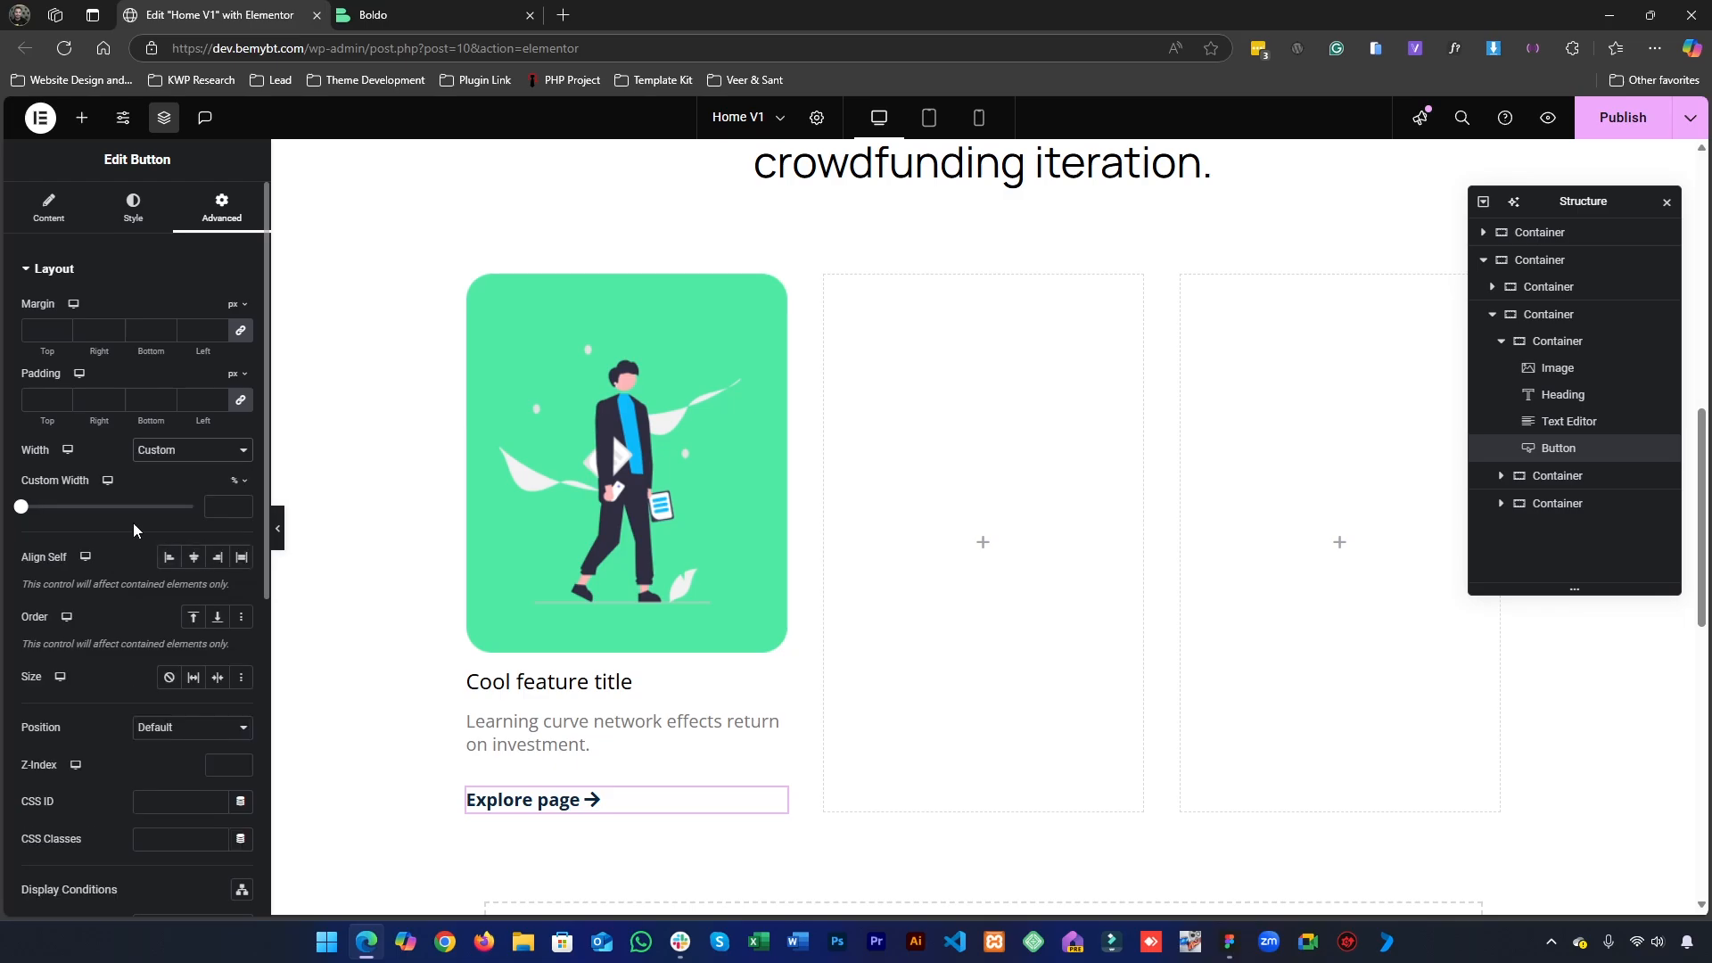
drag(21, 508, 93, 510)
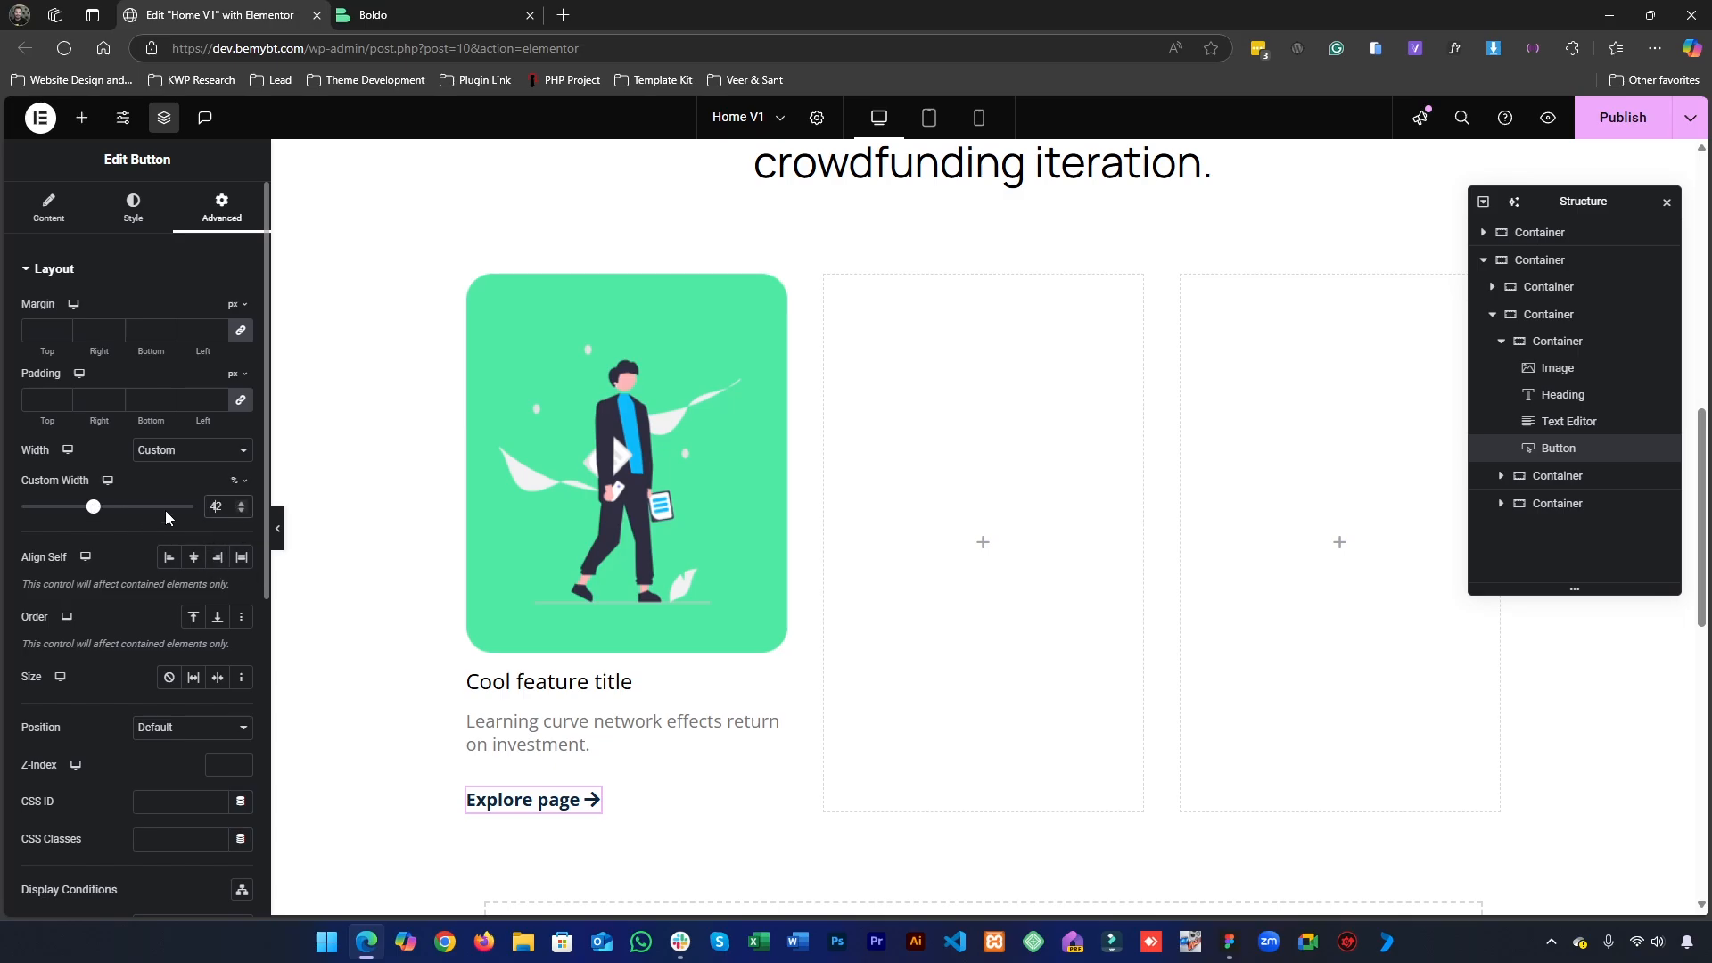
click(192, 450)
click(172, 521)
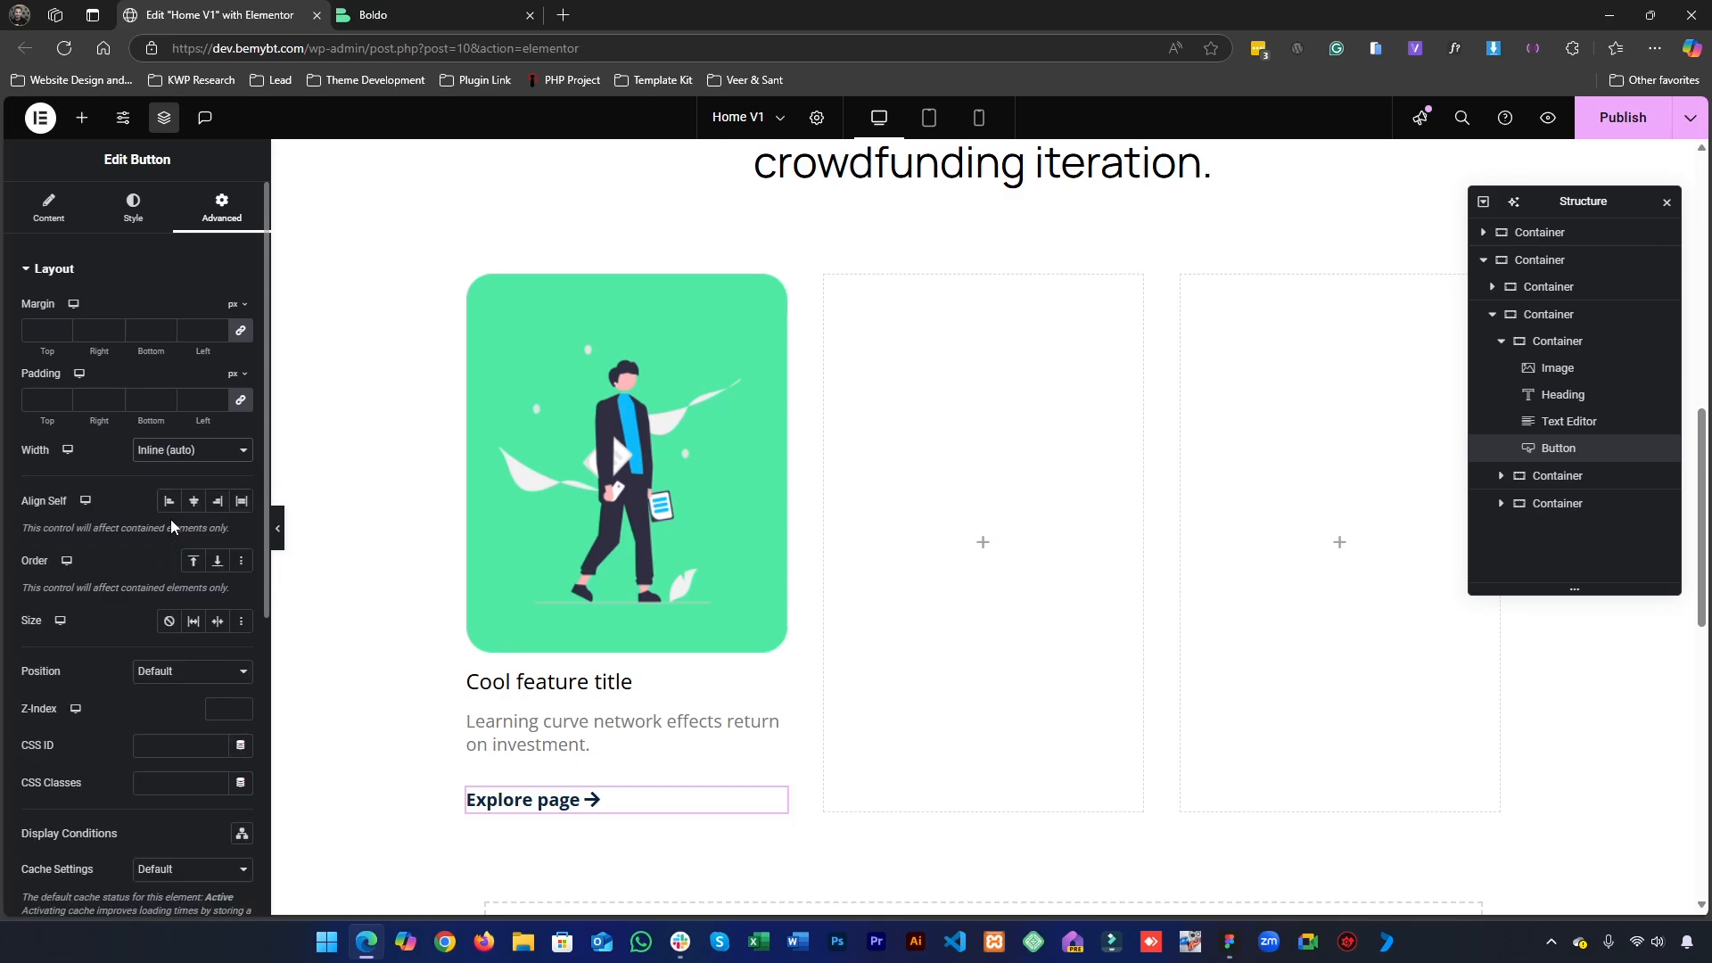
click(193, 455)
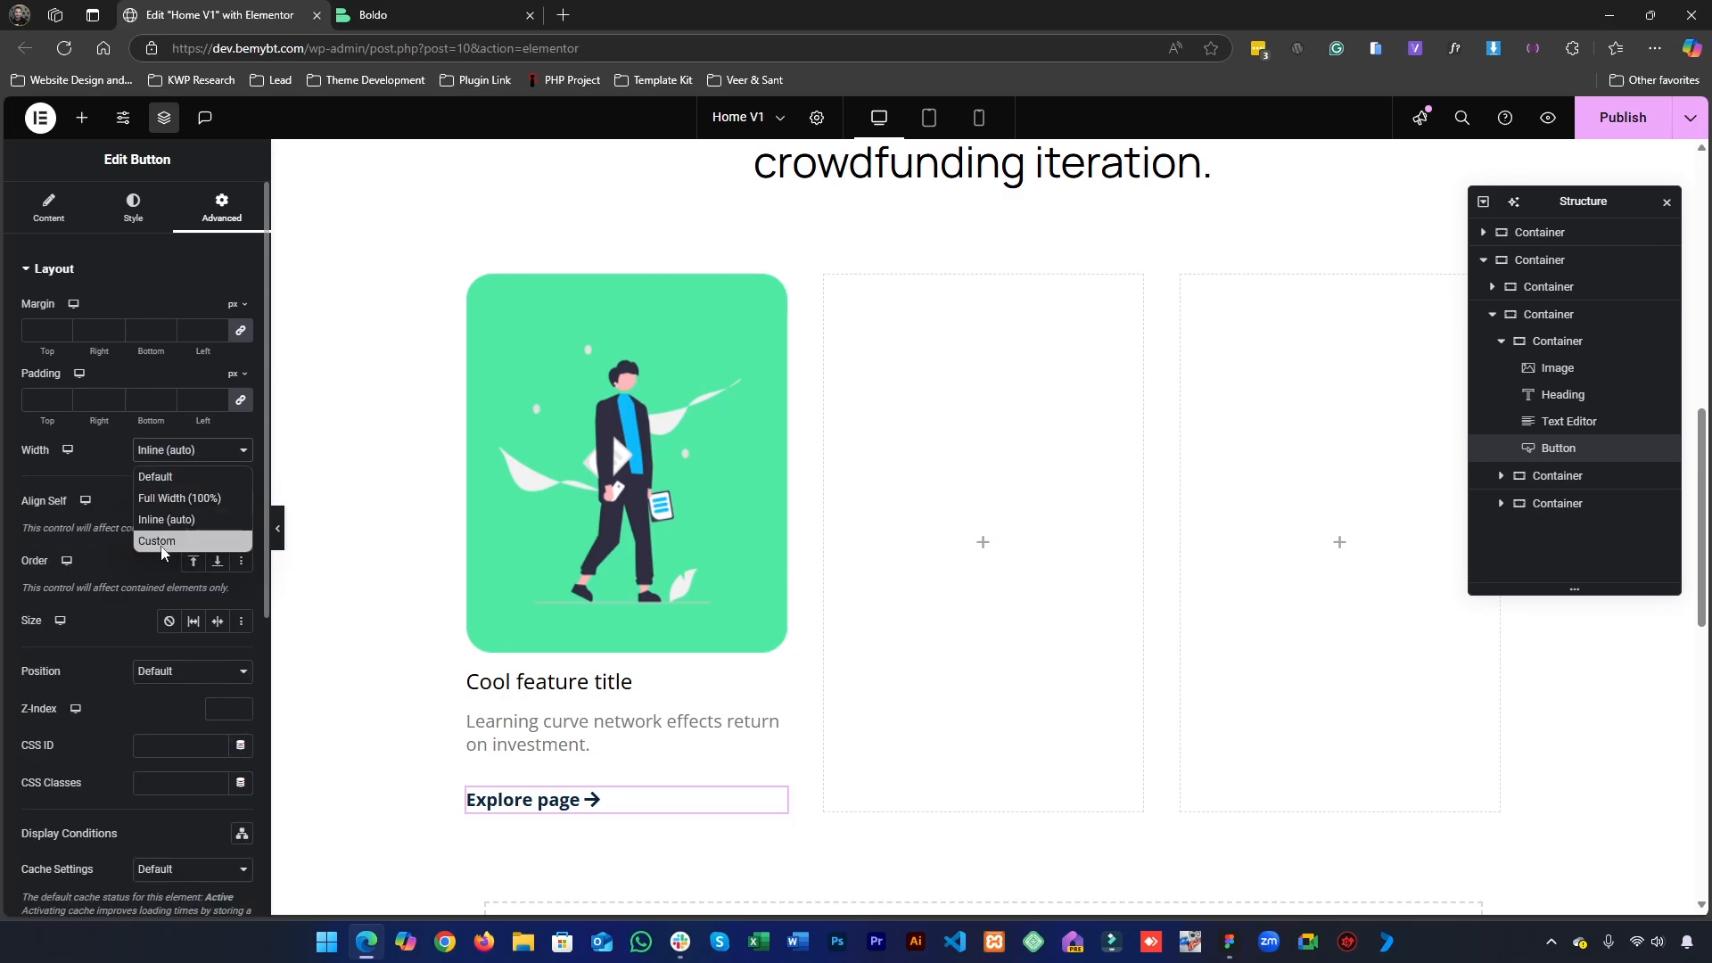
click(162, 543)
click(169, 451)
click(170, 481)
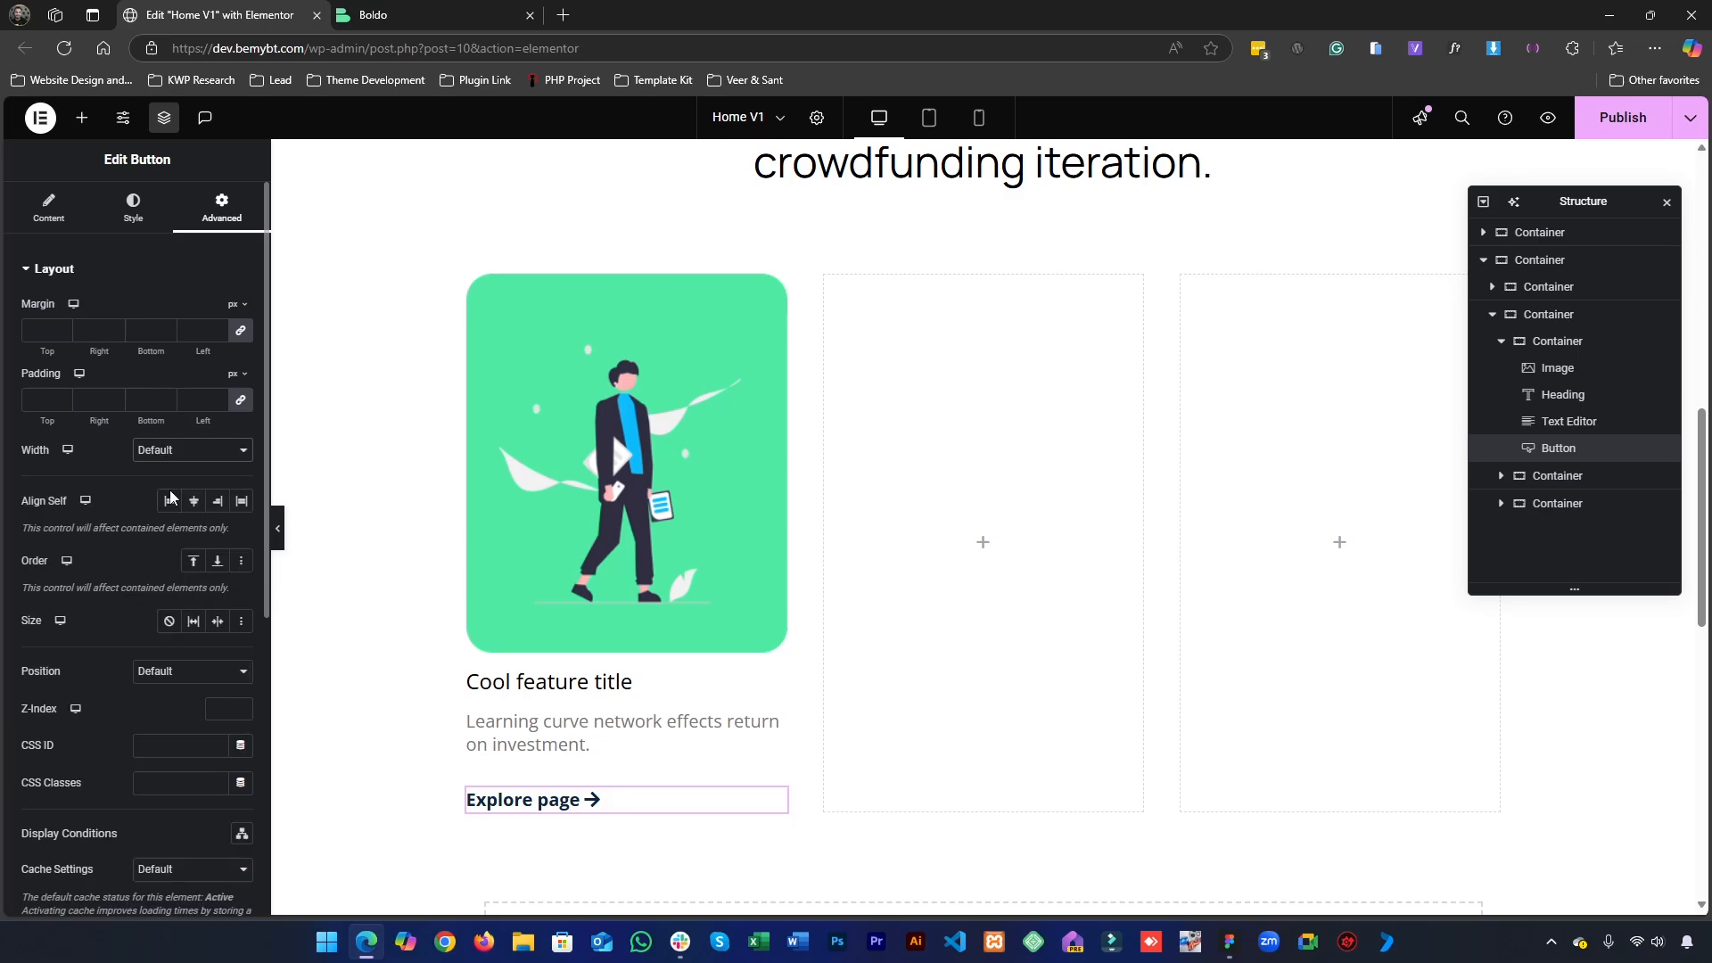
- Look through the "Explore page" button's position, cache, motion effects, transform and background settings
click(161, 676)
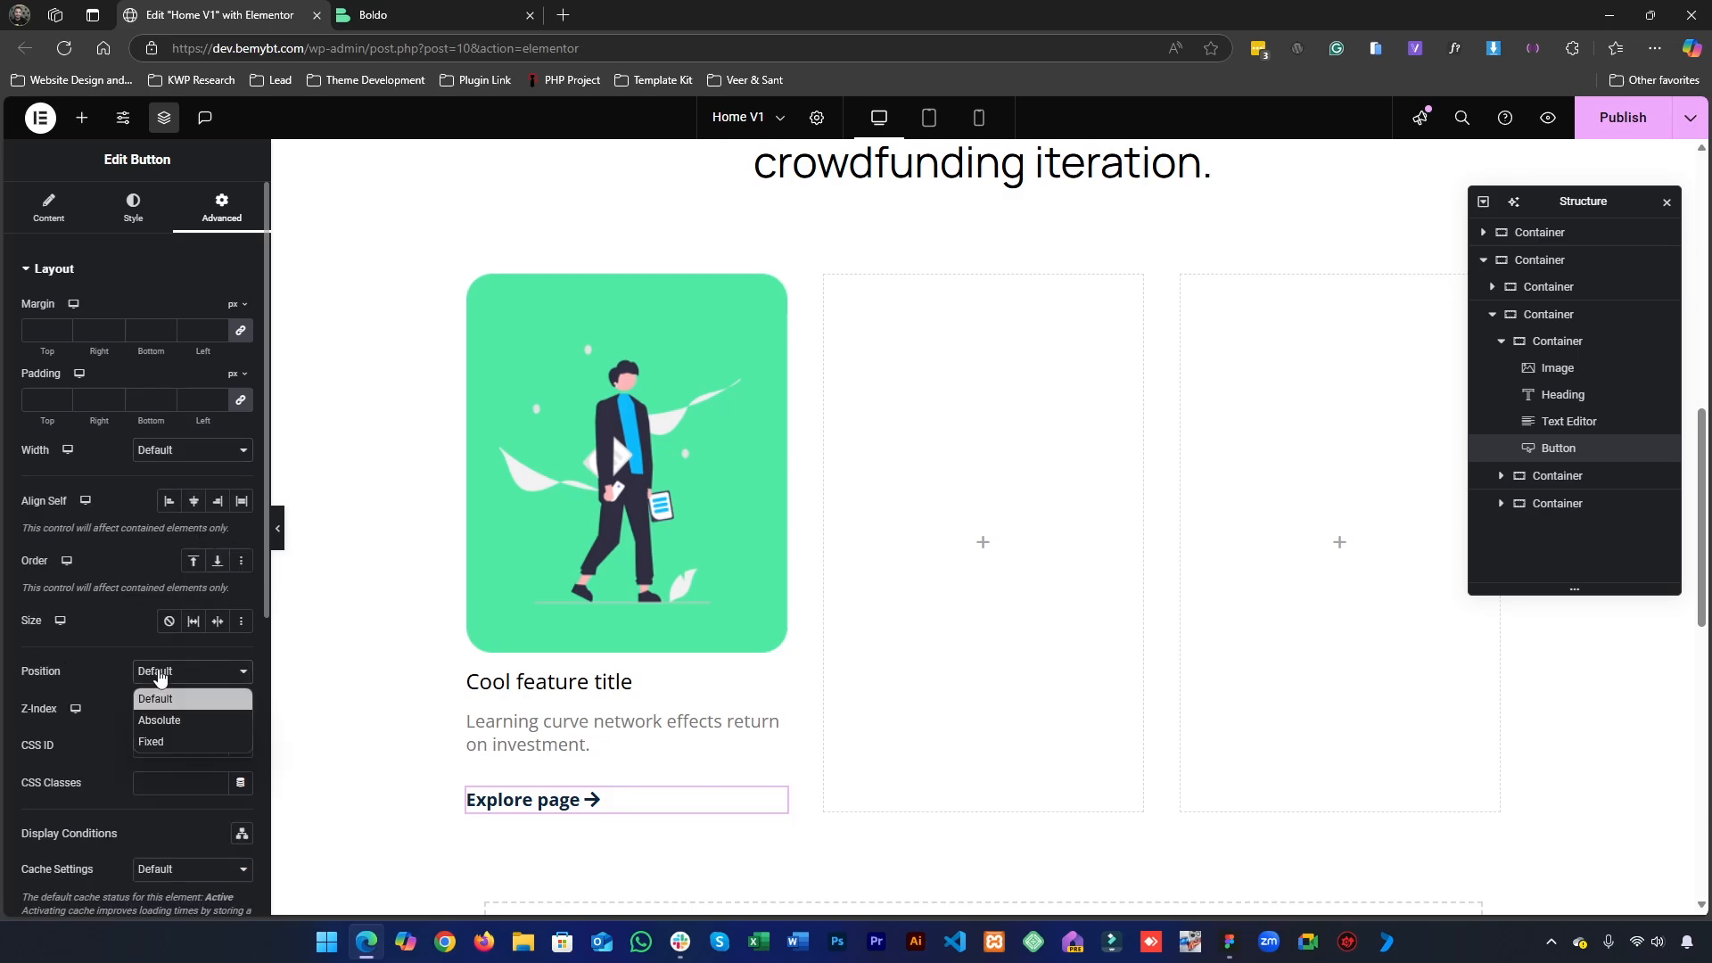
click(161, 676)
scroll(160, 678, down, 2)
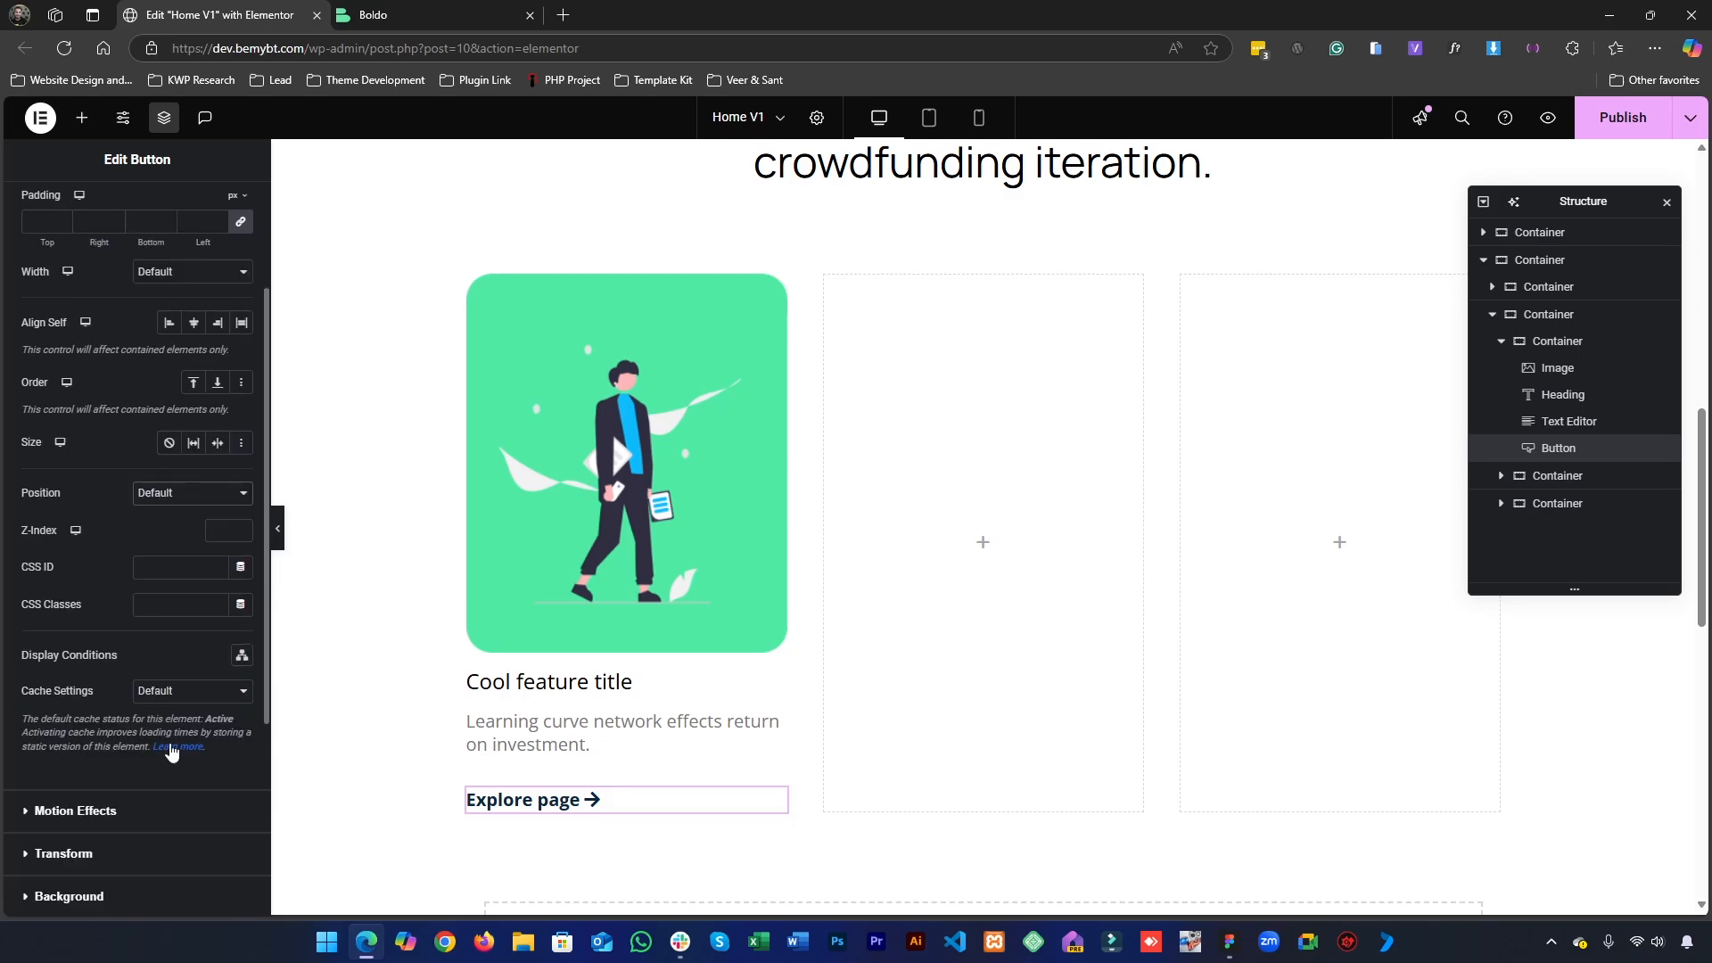
click(169, 696)
click(169, 697)
scroll(86, 646, down, 3)
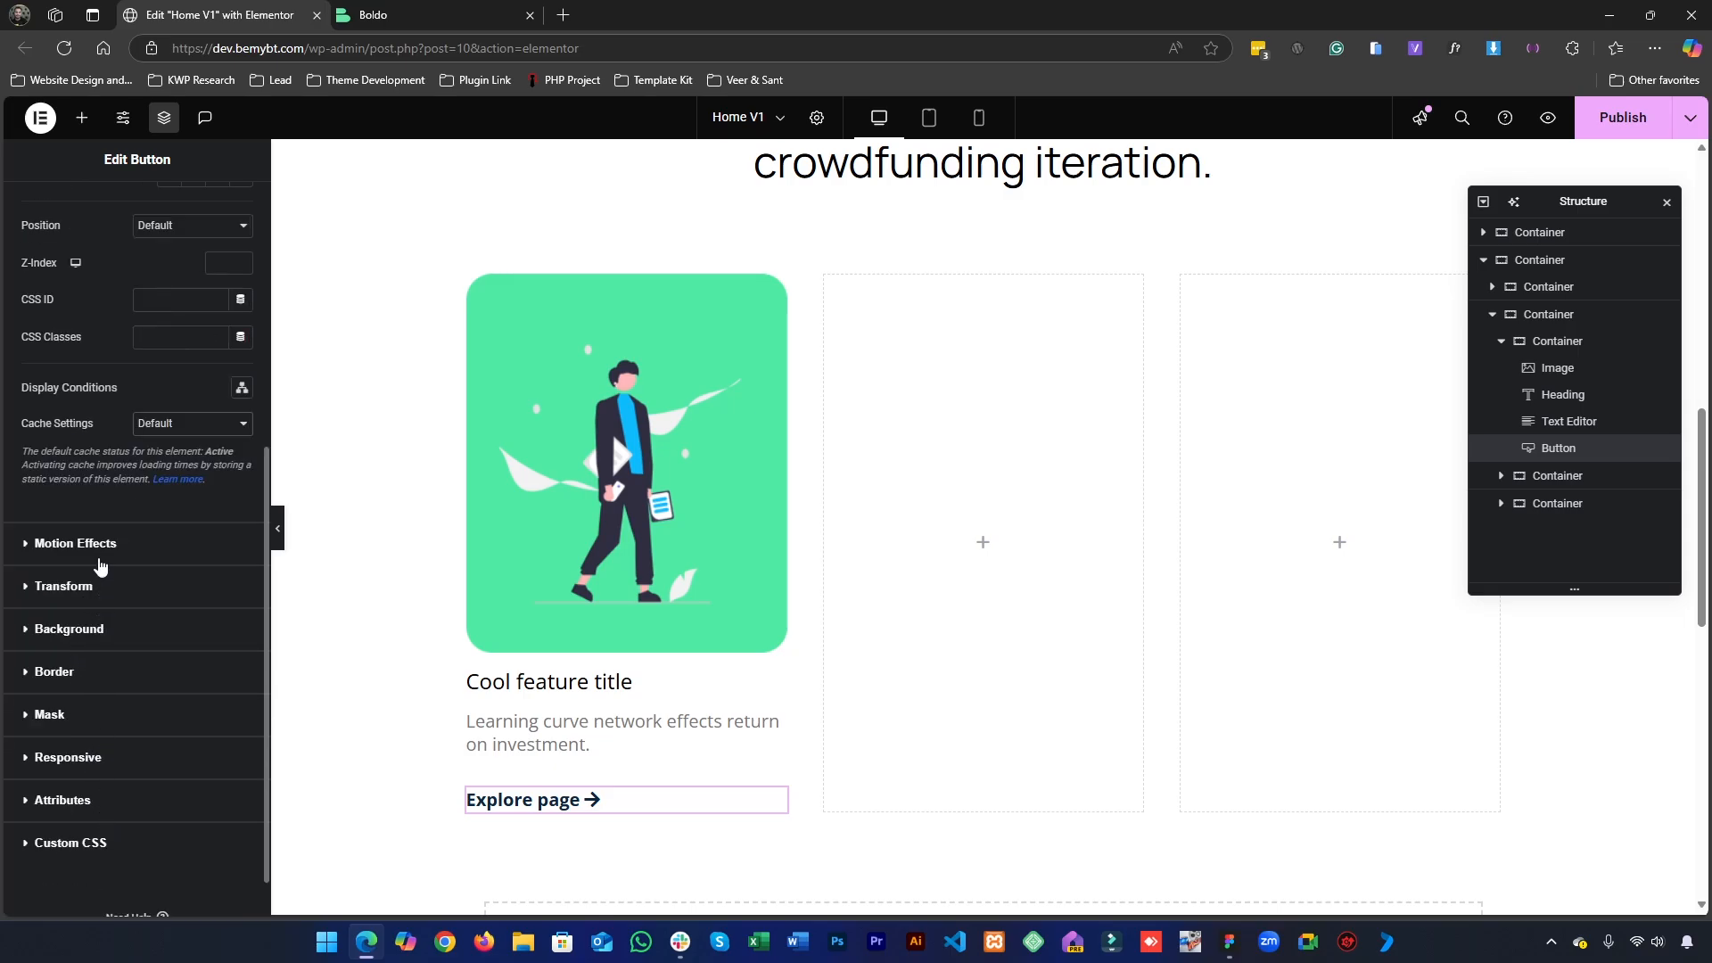
click(100, 557)
click(100, 582)
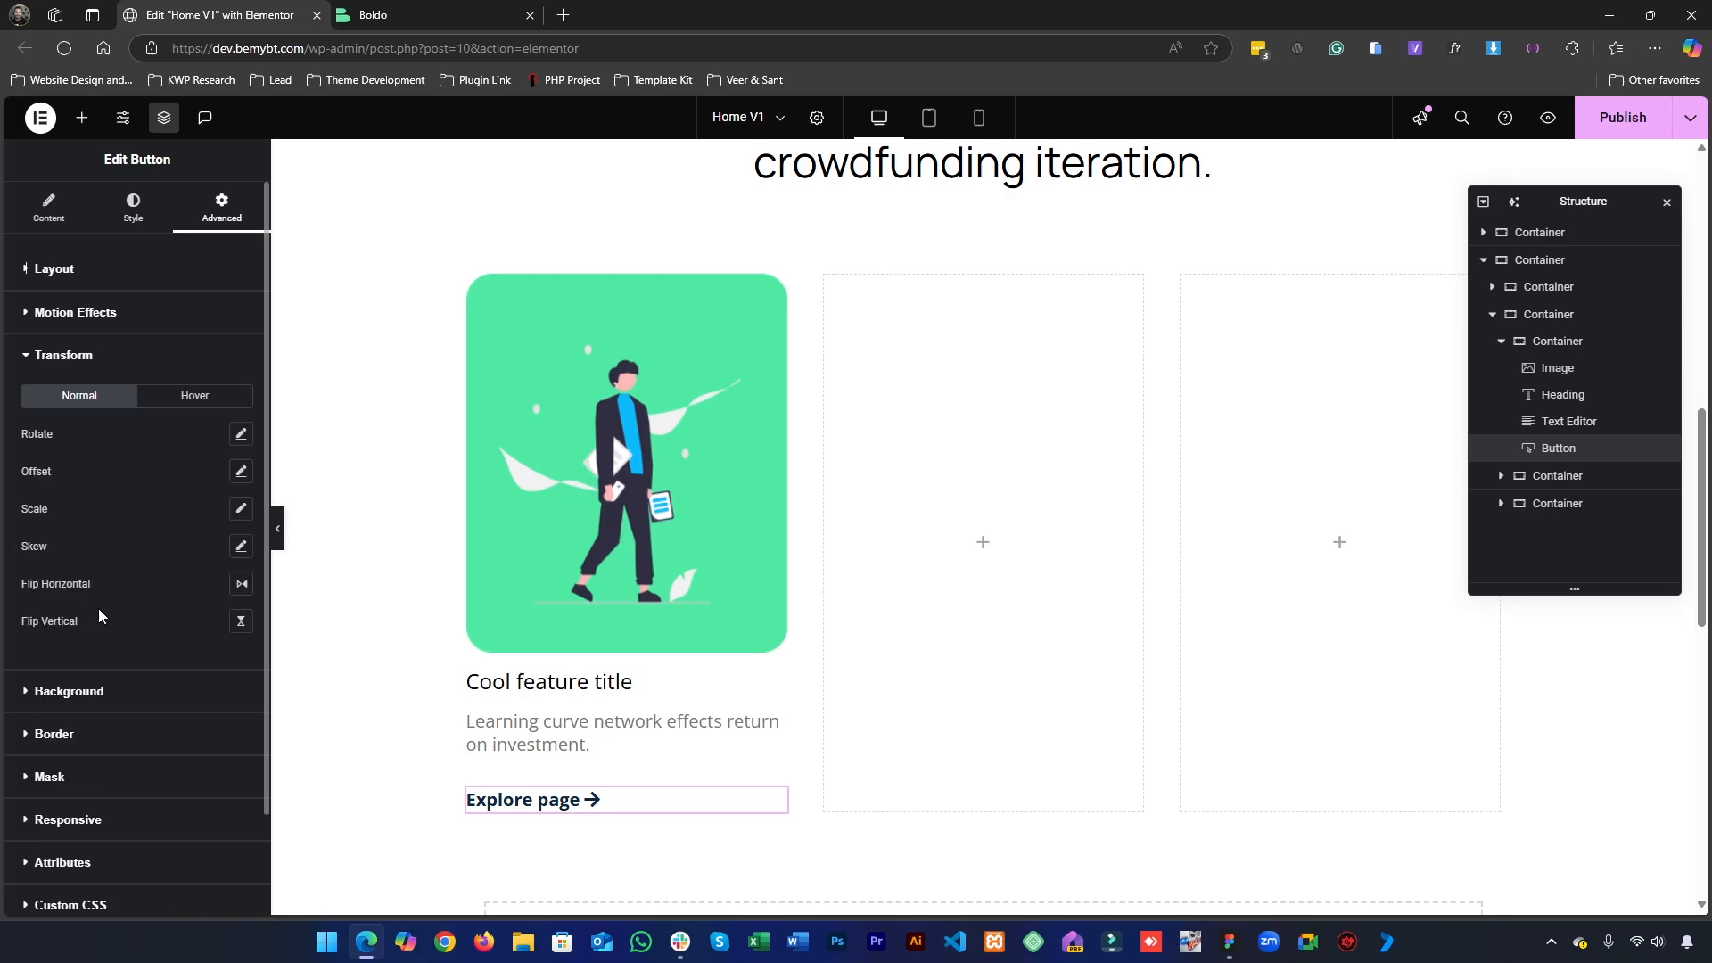
click(108, 701)
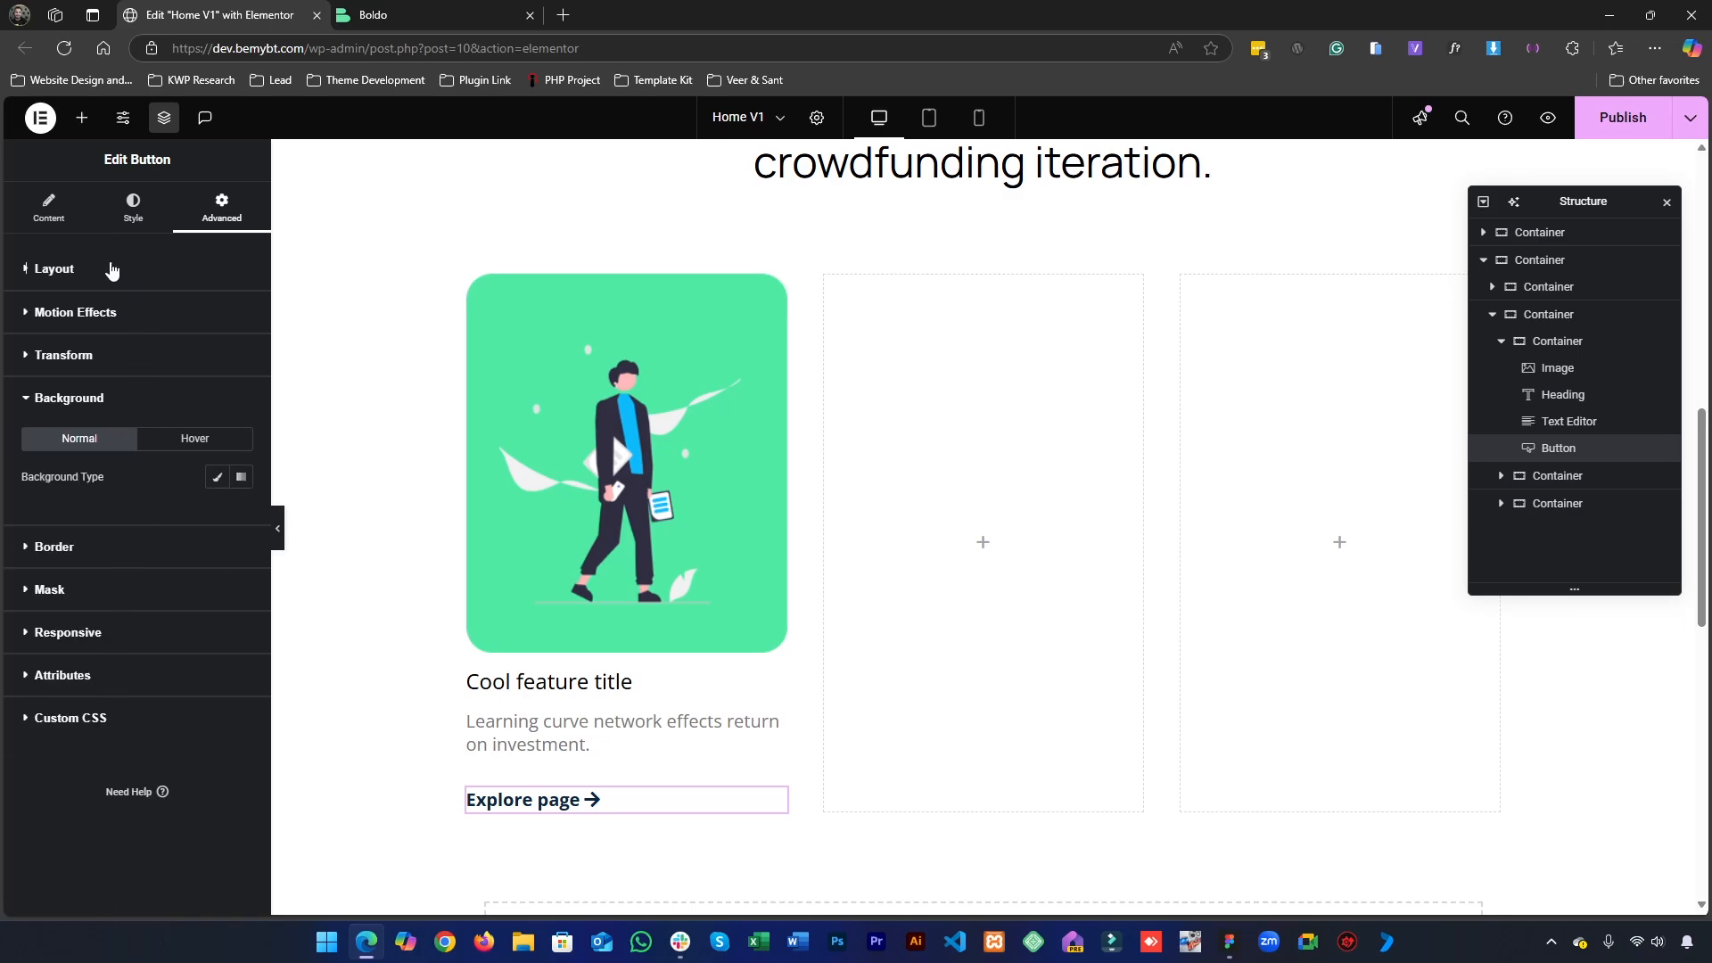
- Try the Inline (auto) layout width on the "Explore page" button
click(100, 269)
click(176, 453)
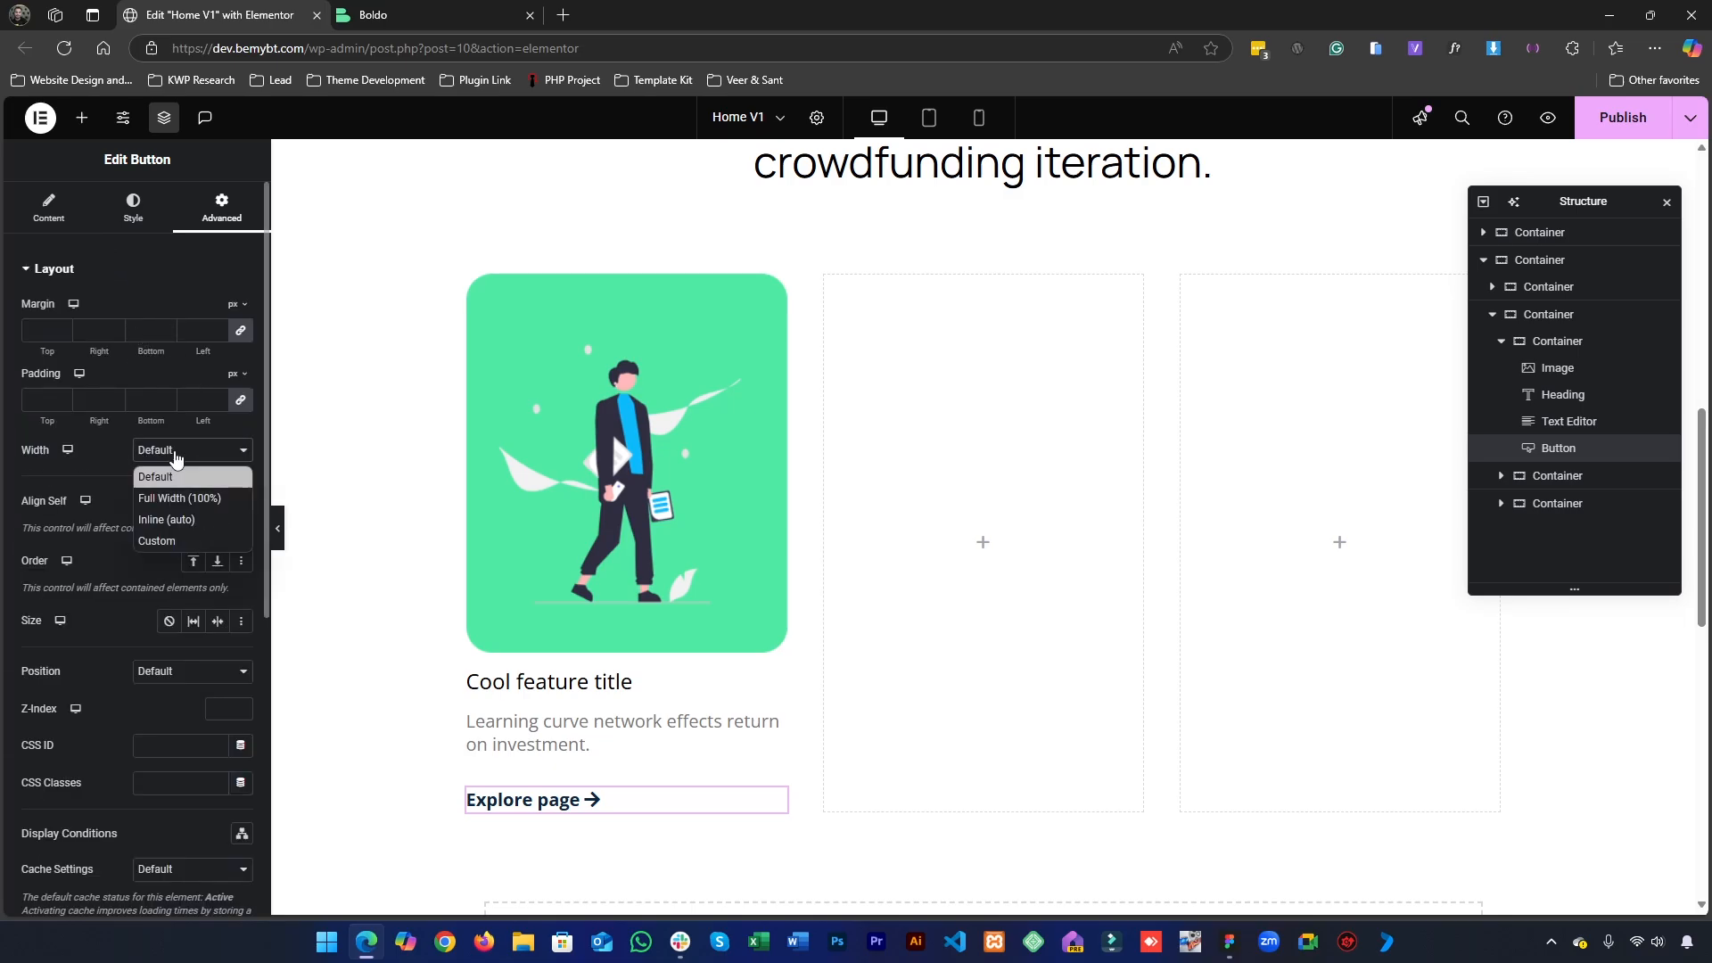
click(176, 528)
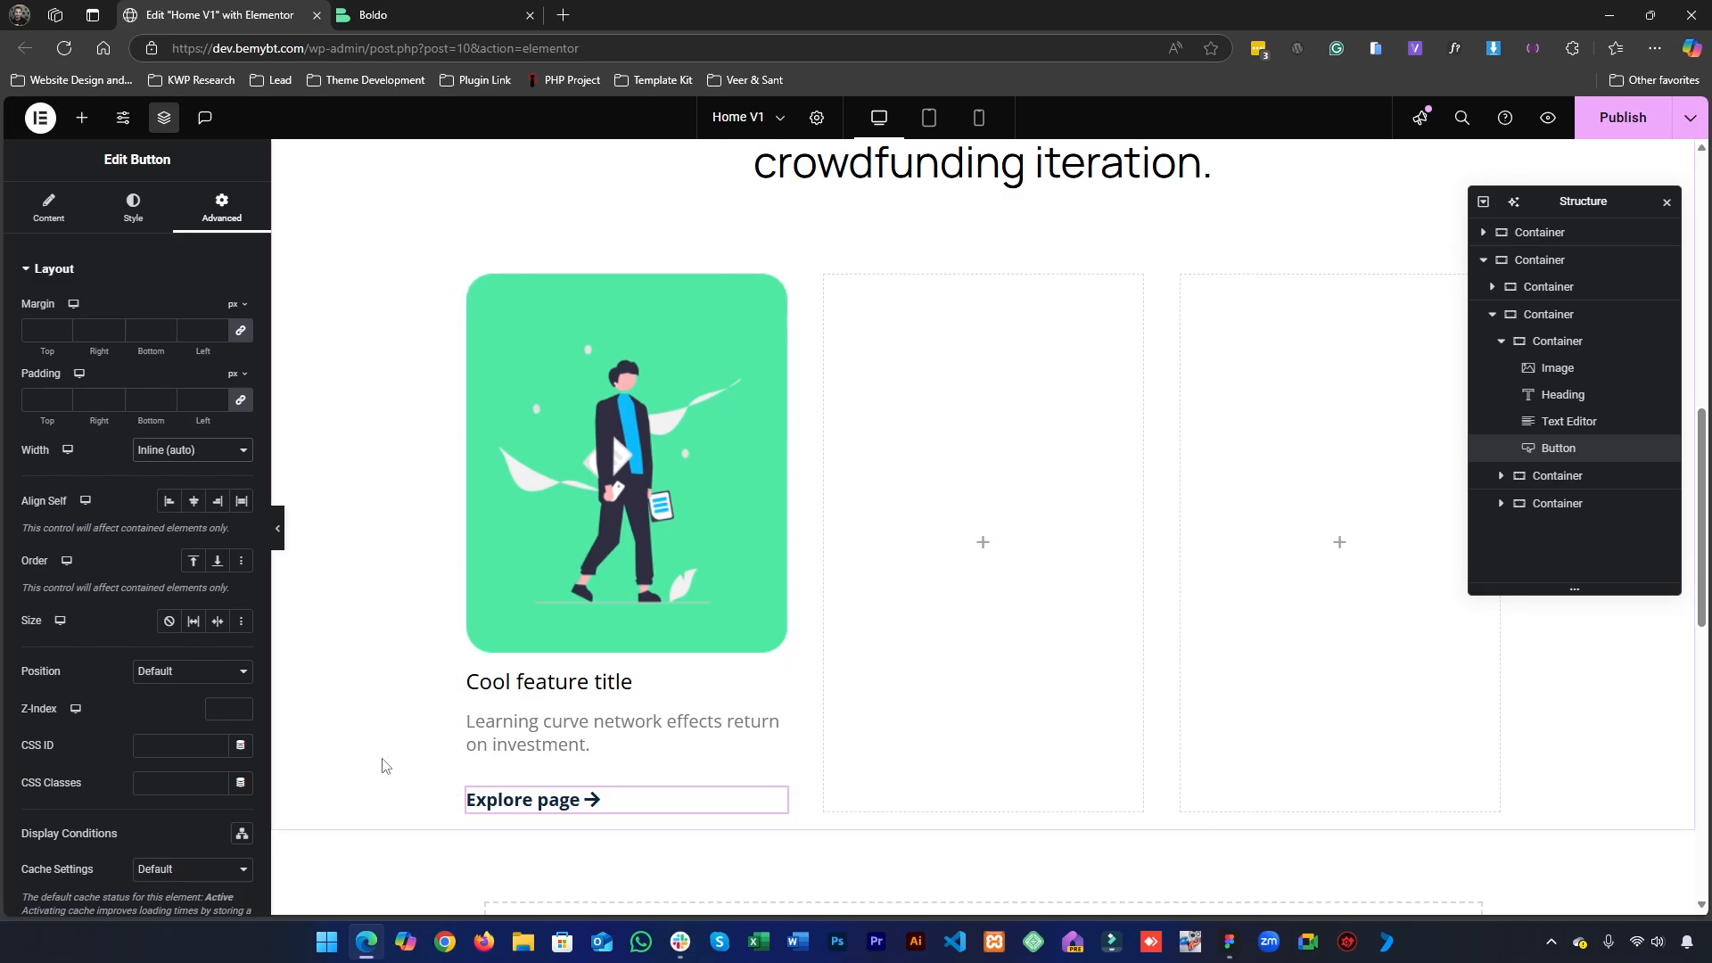
- Give the "Explore page" button a custom layout width of 151 px so it fits the text and arrow
click(171, 453)
click(161, 546)
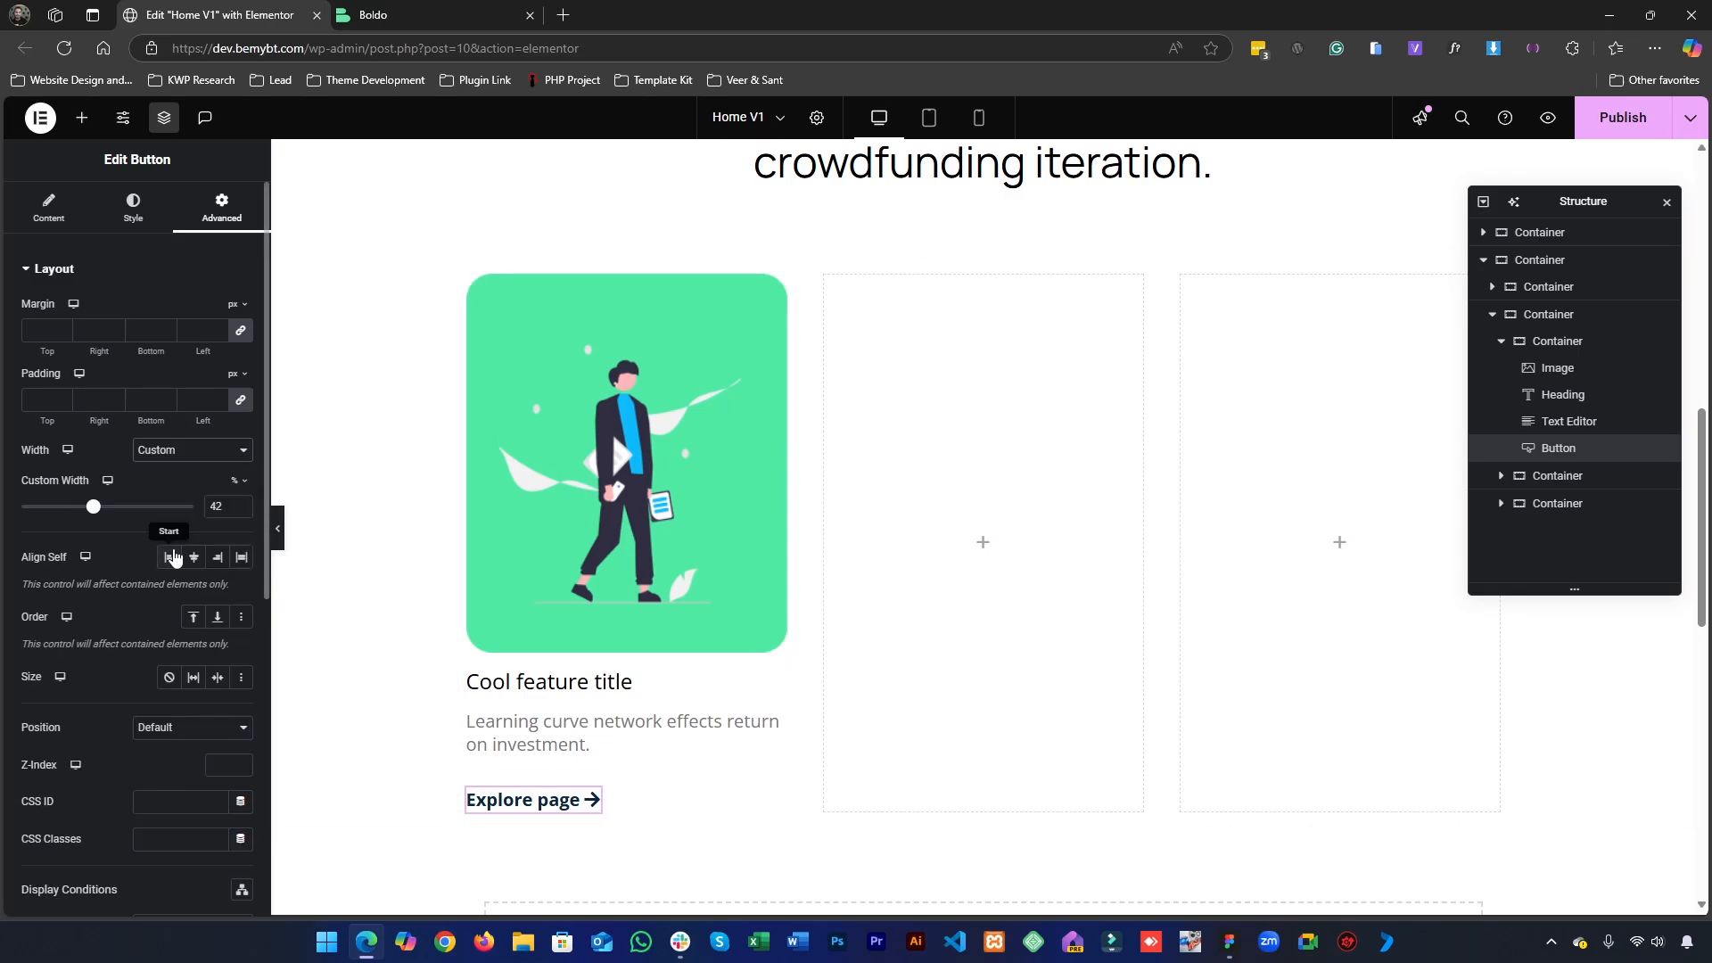
click(231, 506)
click(236, 480)
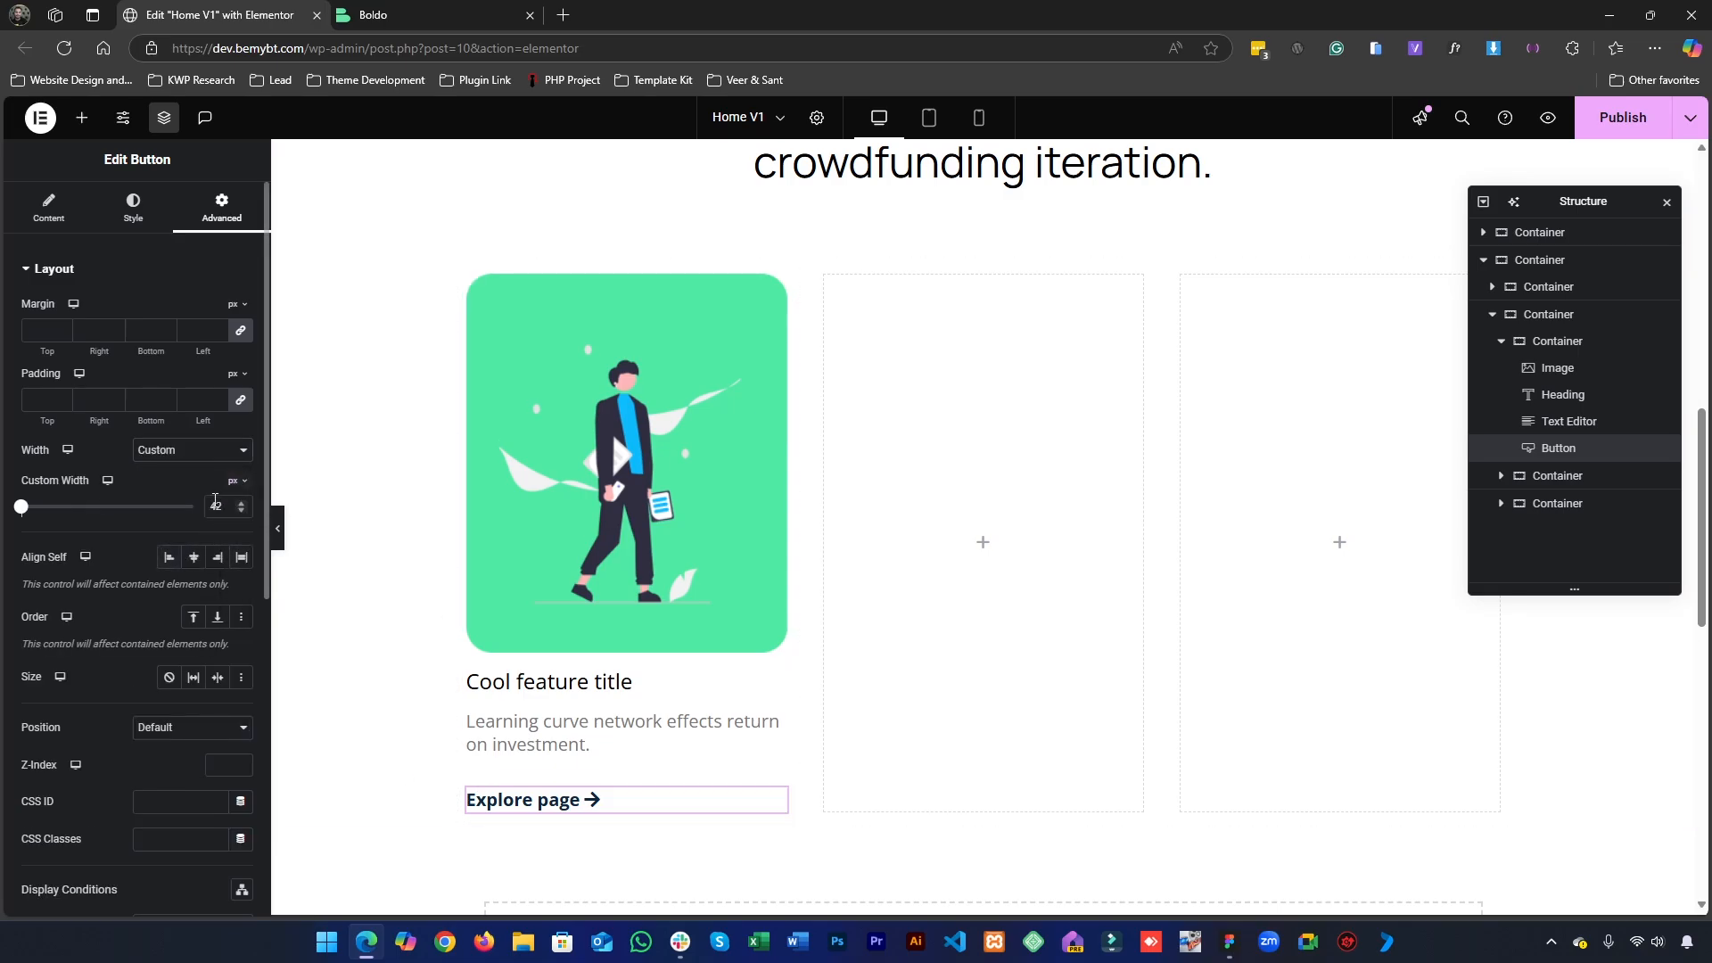
key(Down)
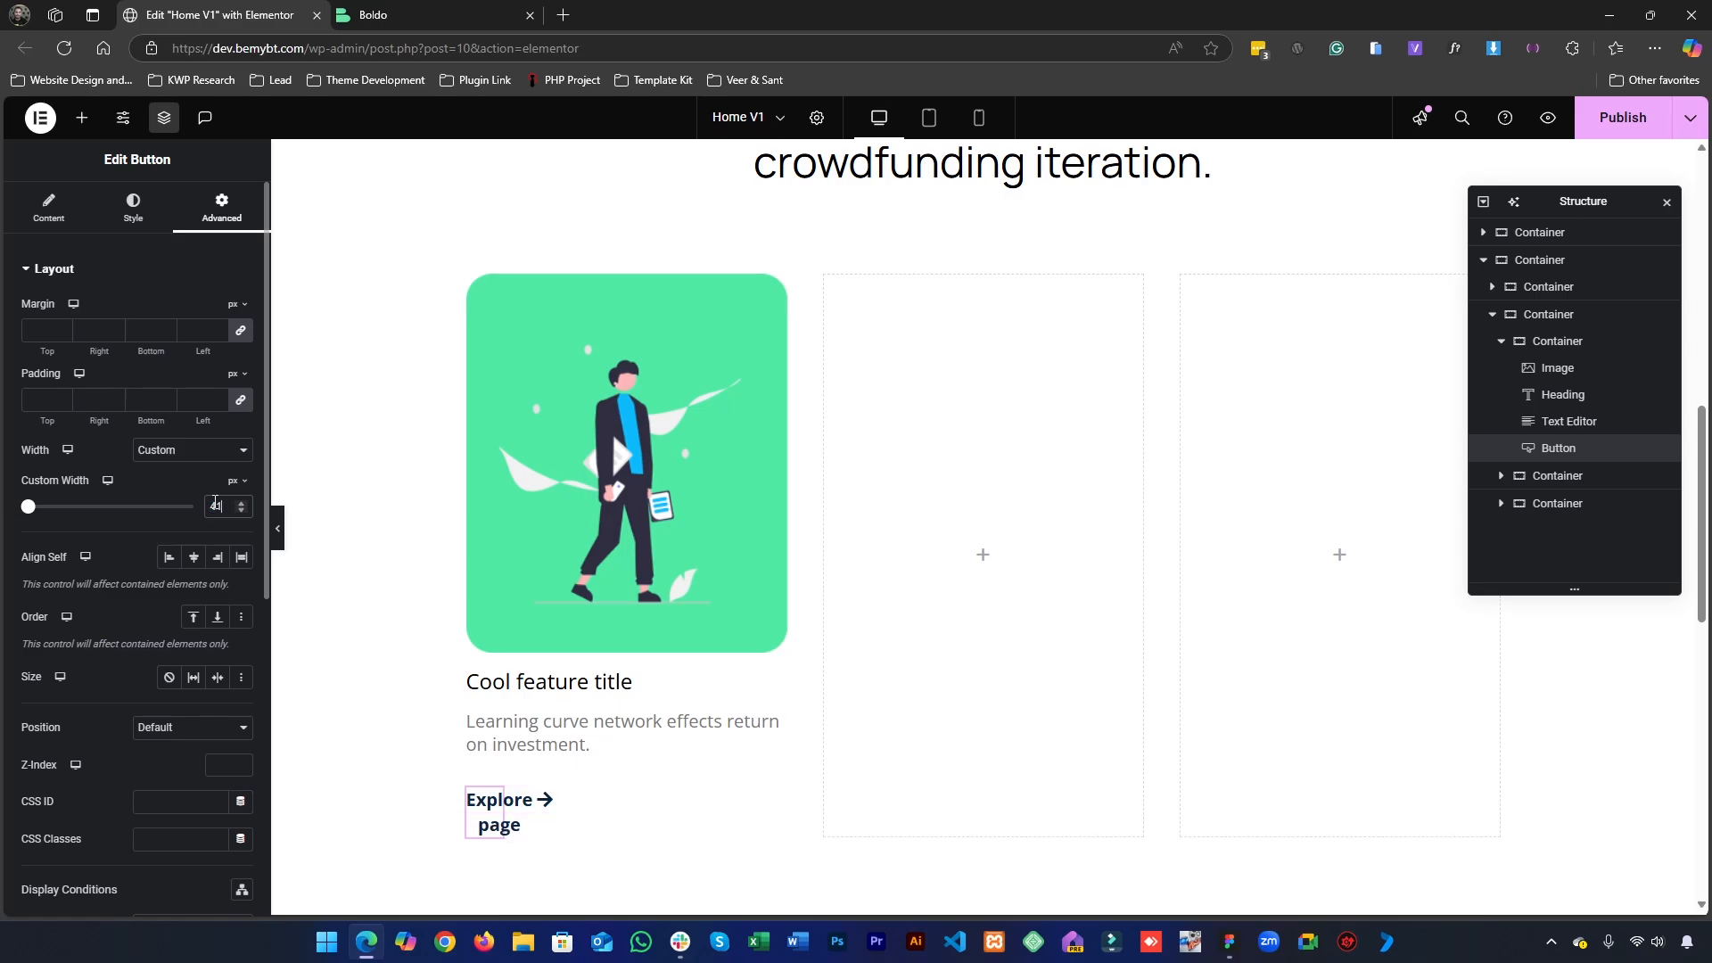
key(Up)
key(Up)
key(Up)
key(Up)
key(Up)
key(Up)
key(Up)
key(Up)
key(Up)
key(Up)
key(Up)
key(Up)
key(Up)
key(Up)
key(Up)
key(Up)
key(Up)
key(Up)
key(Up)
key(Up)
key(Up)
key(Up)
key(Up)
key(Up)
key(Up)
key(Up)
key(Up)
key(Up)
key(Up)
key(Up)
key(Up)
key(Up)
key(Up)
key(Up)
key(Up)
key(Up)
key(Up)
key(Up)
key(Up)
key(Up)
key(Up)
key(Up)
key(Up)
key(Up)
key(Up)
key(Up)
key(Up)
key(Up)
key(Up)
key(Up)
key(Up)
key(Up)
key(Up)
key(Up)
key(Up)
key(Up)
key(Up)
key(Up)
key(Up)
key(Up)
key(Up)
key(Up)
key(Up)
key(Up)
key(Up)
key(Up)
key(Up)
key(Up)
key(Up)
key(Up)
key(Up)
key(Up)
key(Up)
key(Up)
key(Up)
key(Up)
key(Up)
key(Up)
key(Up)
key(Up)
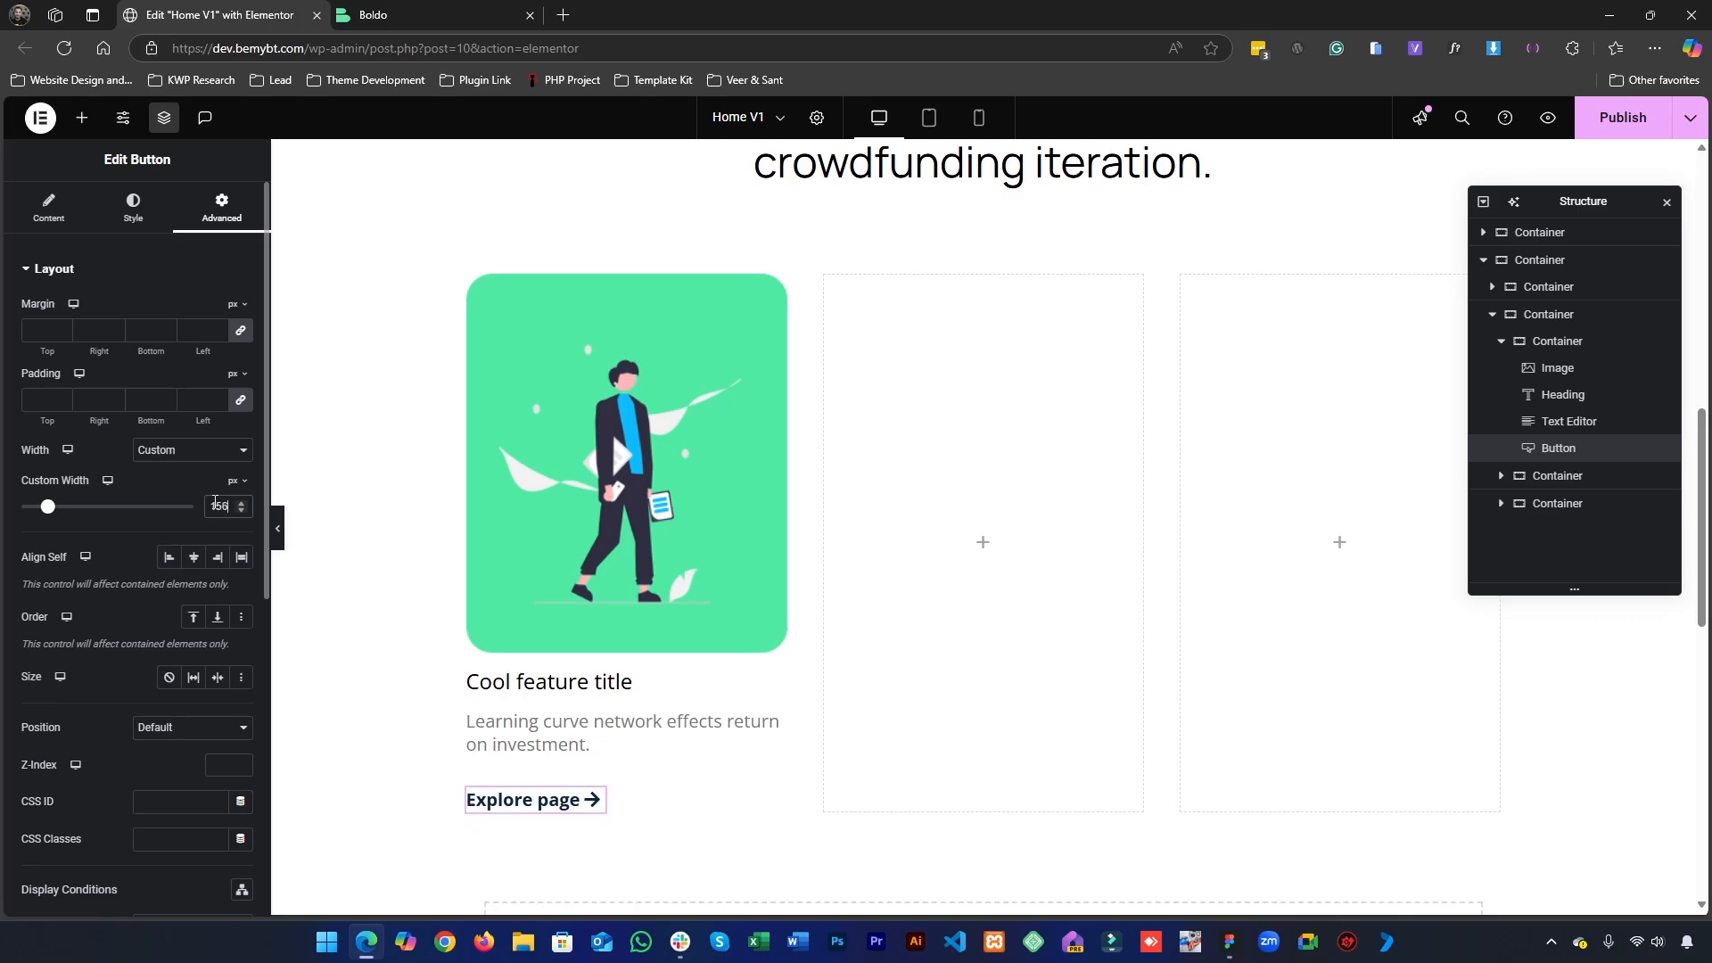
key(Down)
key(Up)
- Apply a Solid border type to the "Explore page" button
scroll(85, 660, down, 4)
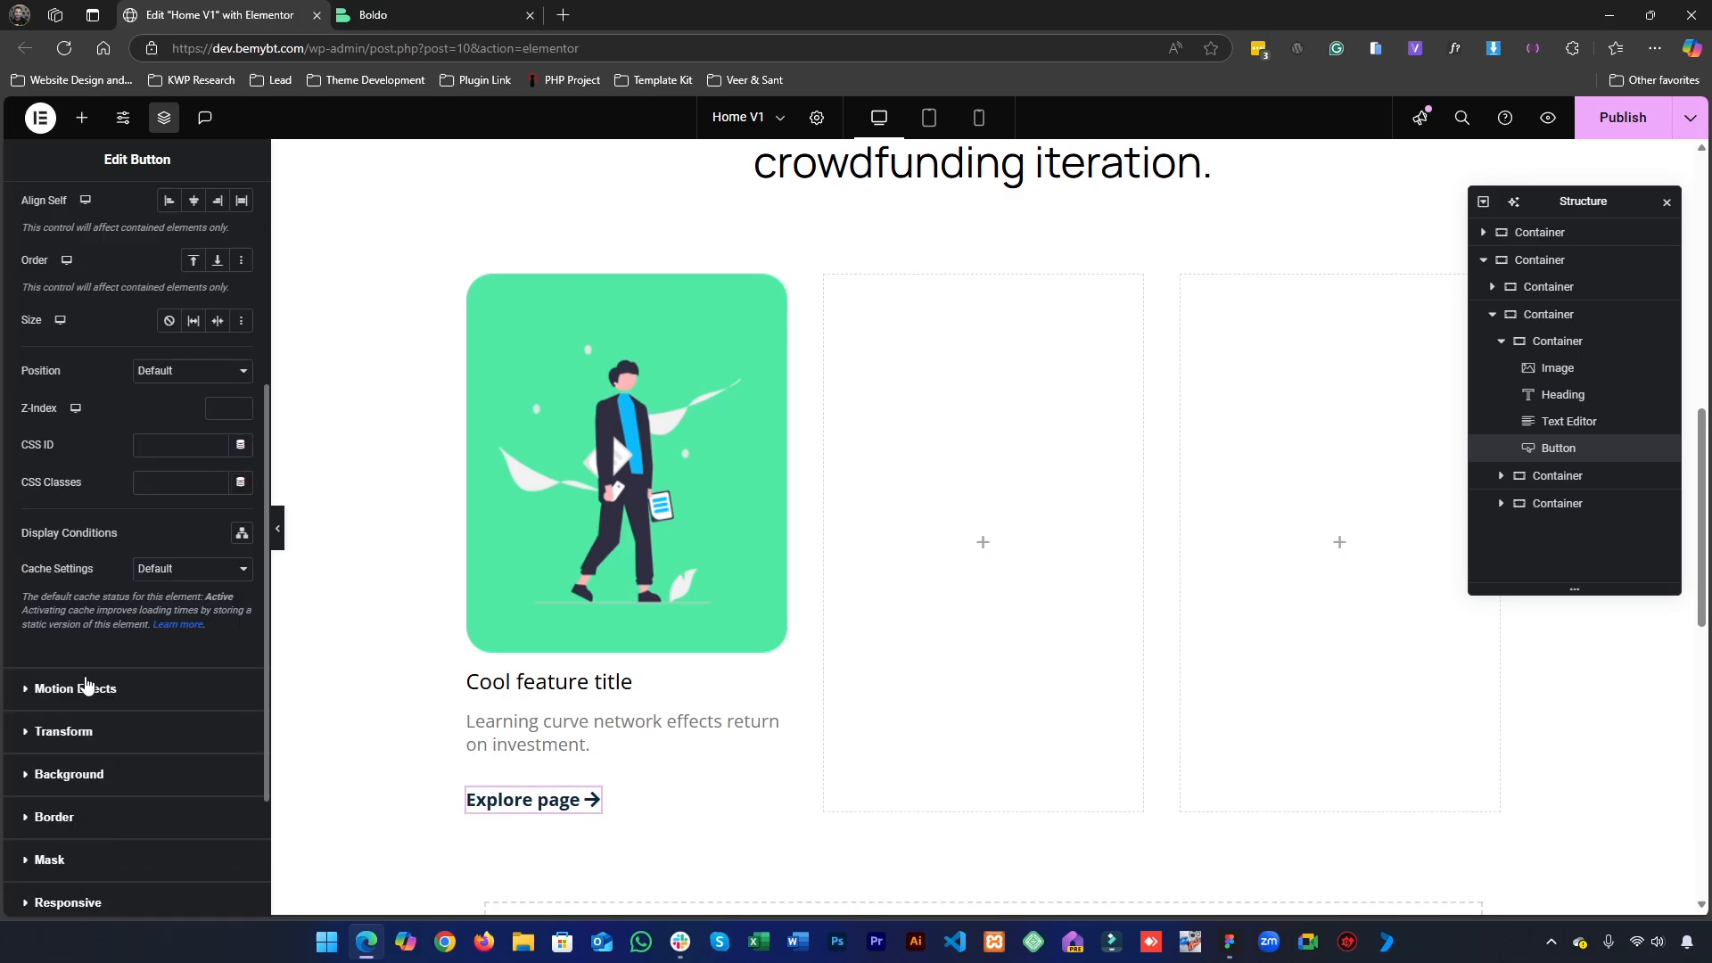
scroll(94, 785, down, 1)
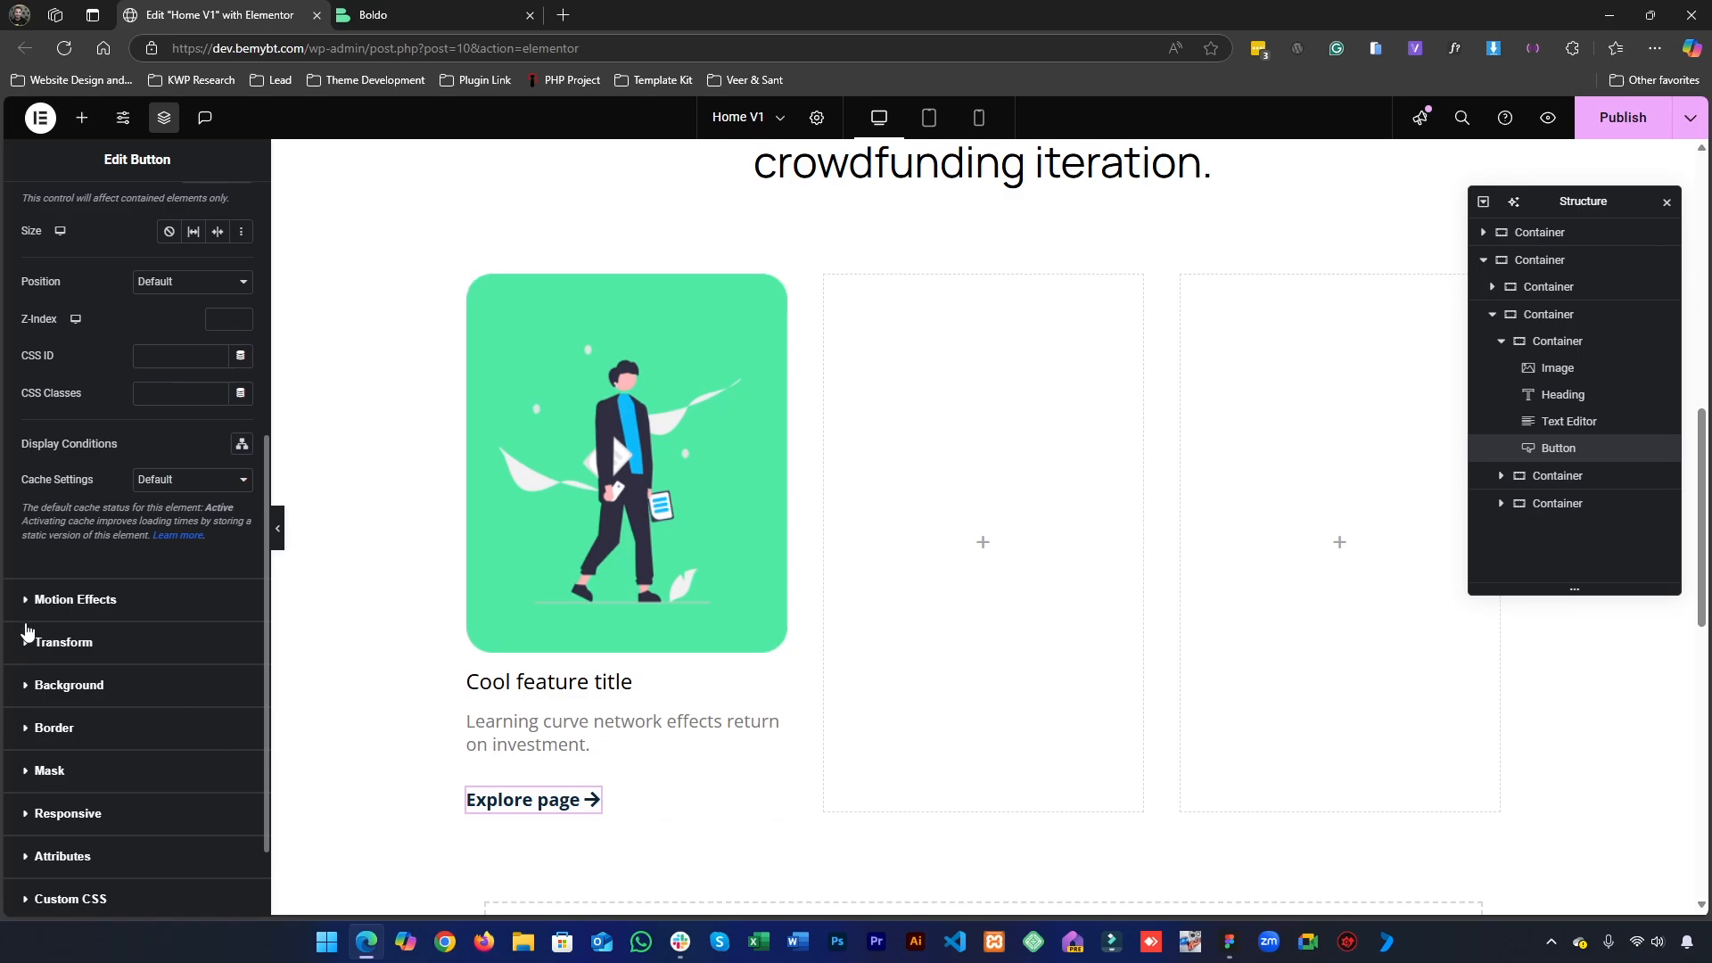
click(84, 689)
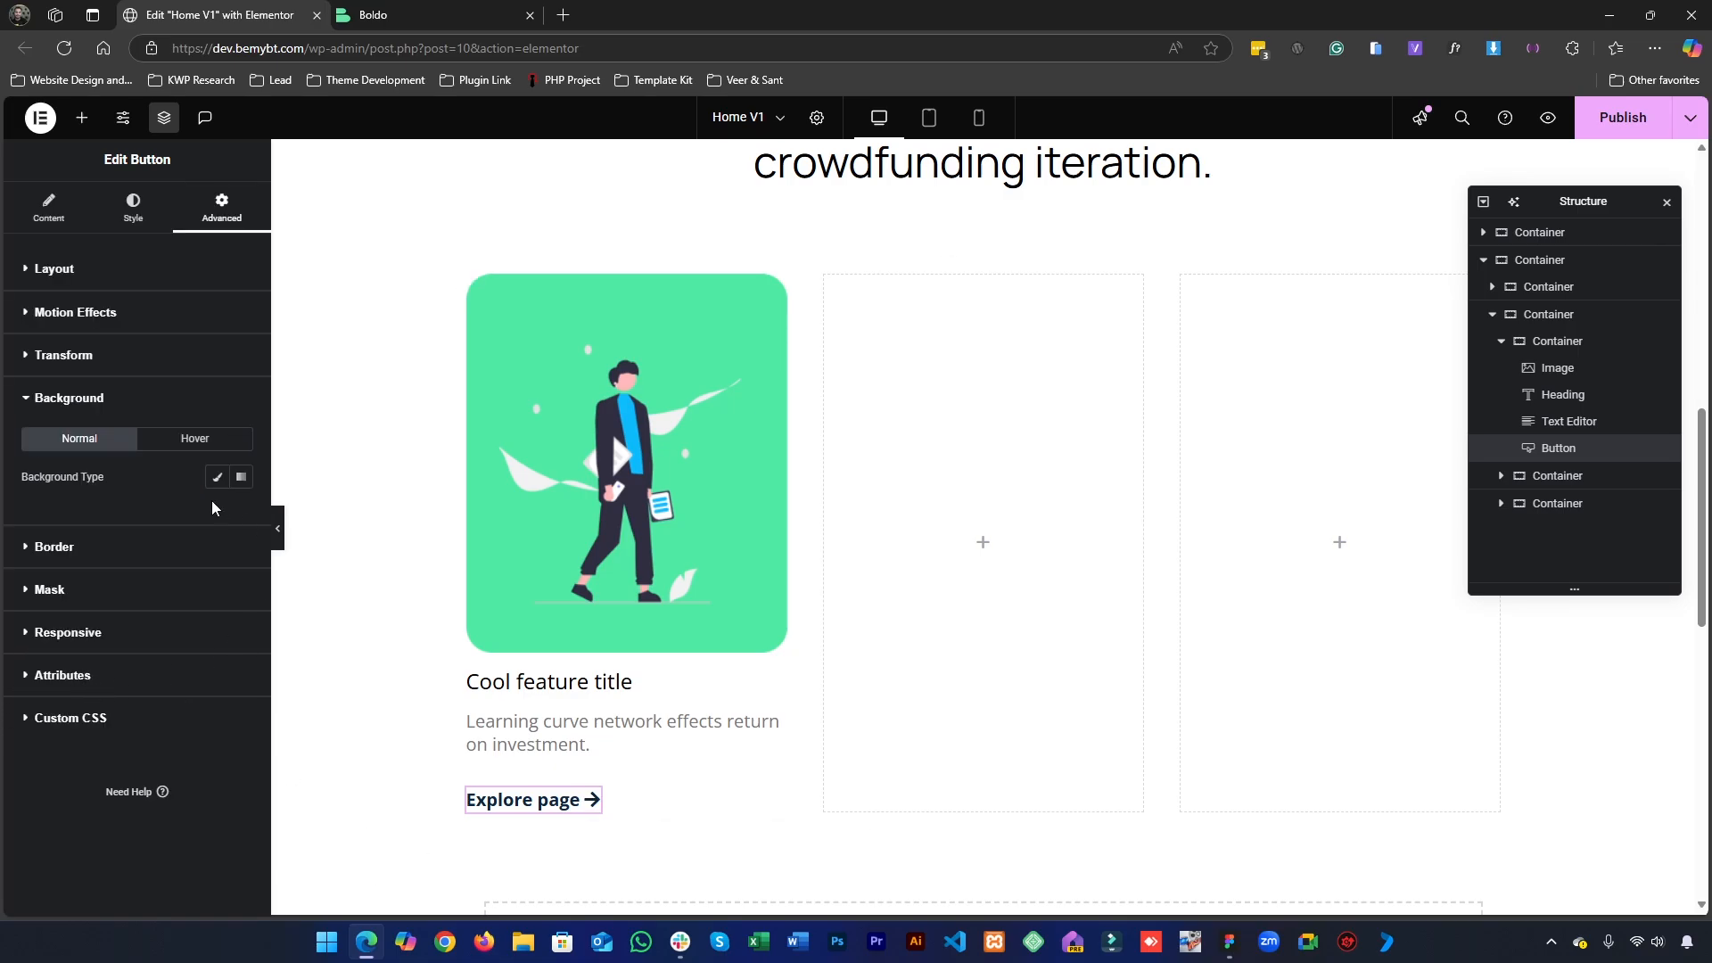
click(68, 403)
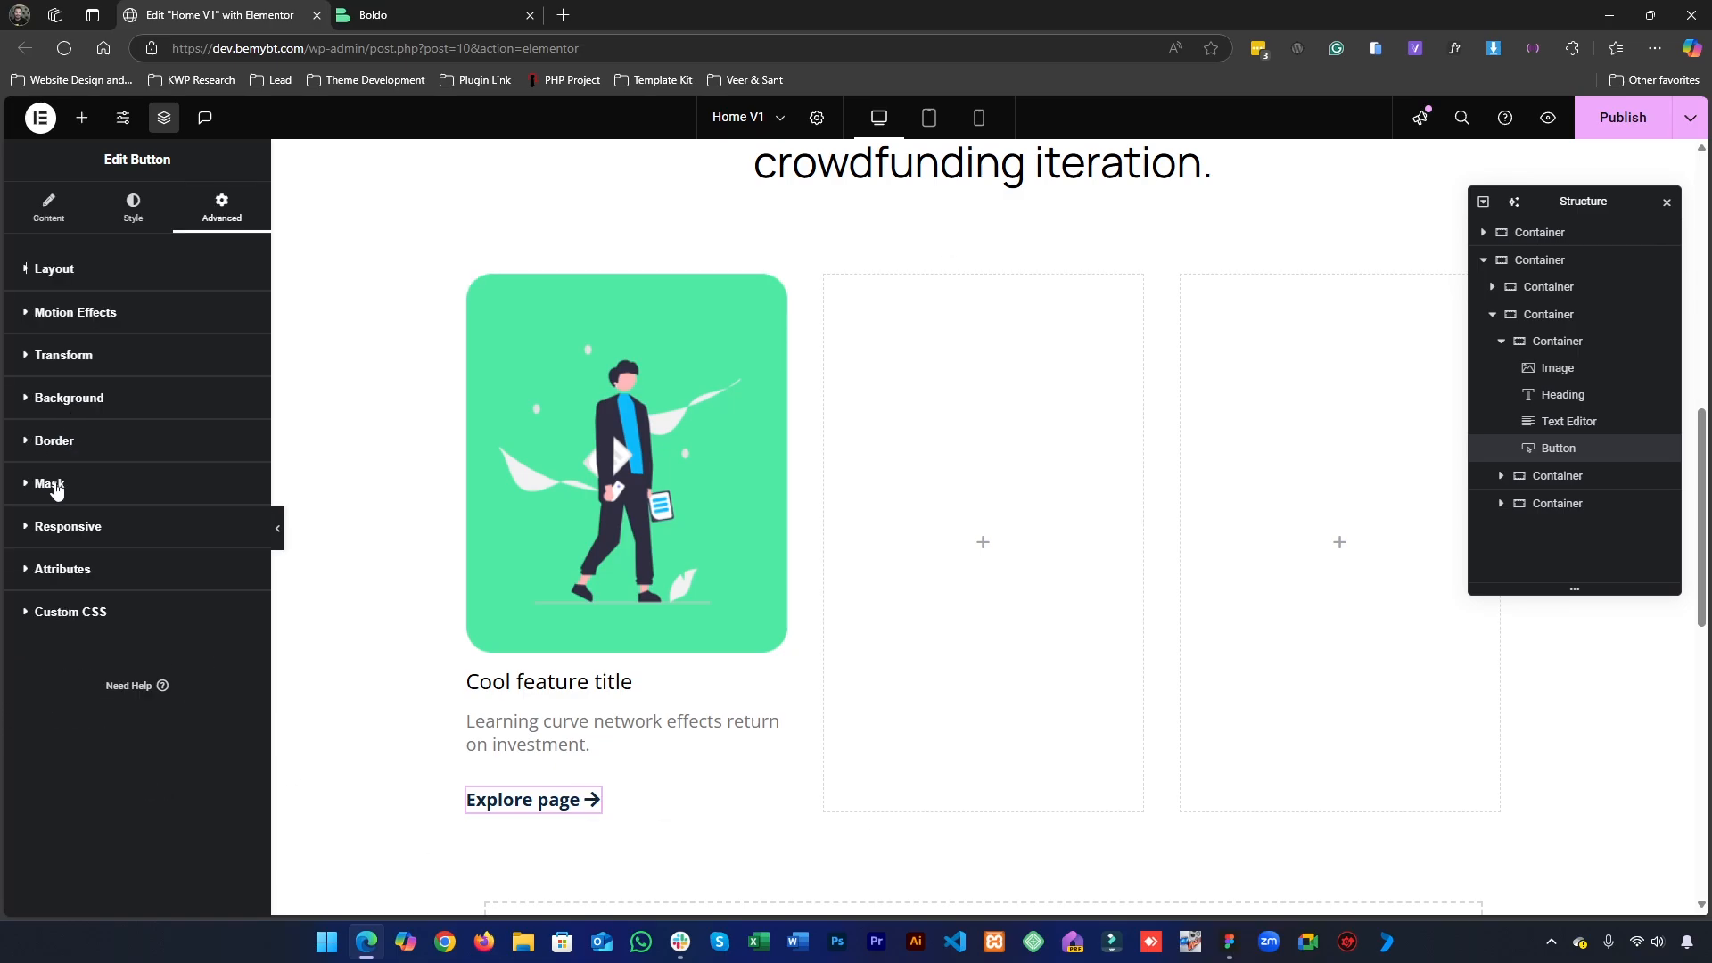
click(55, 443)
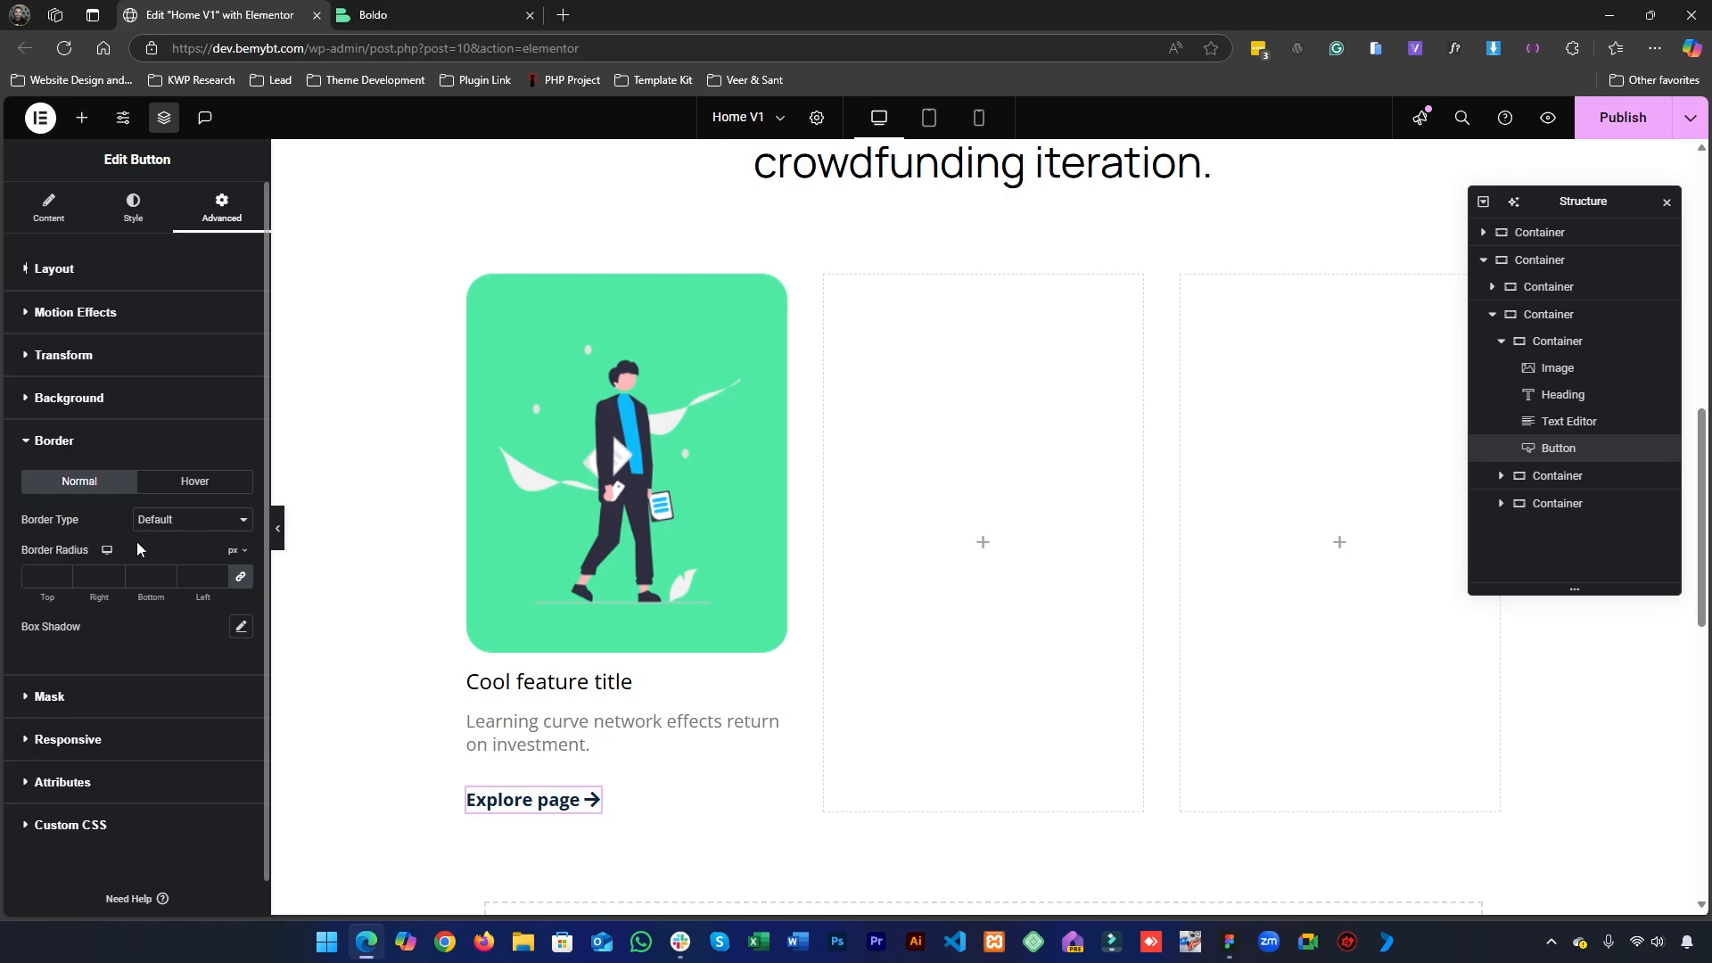
click(179, 521)
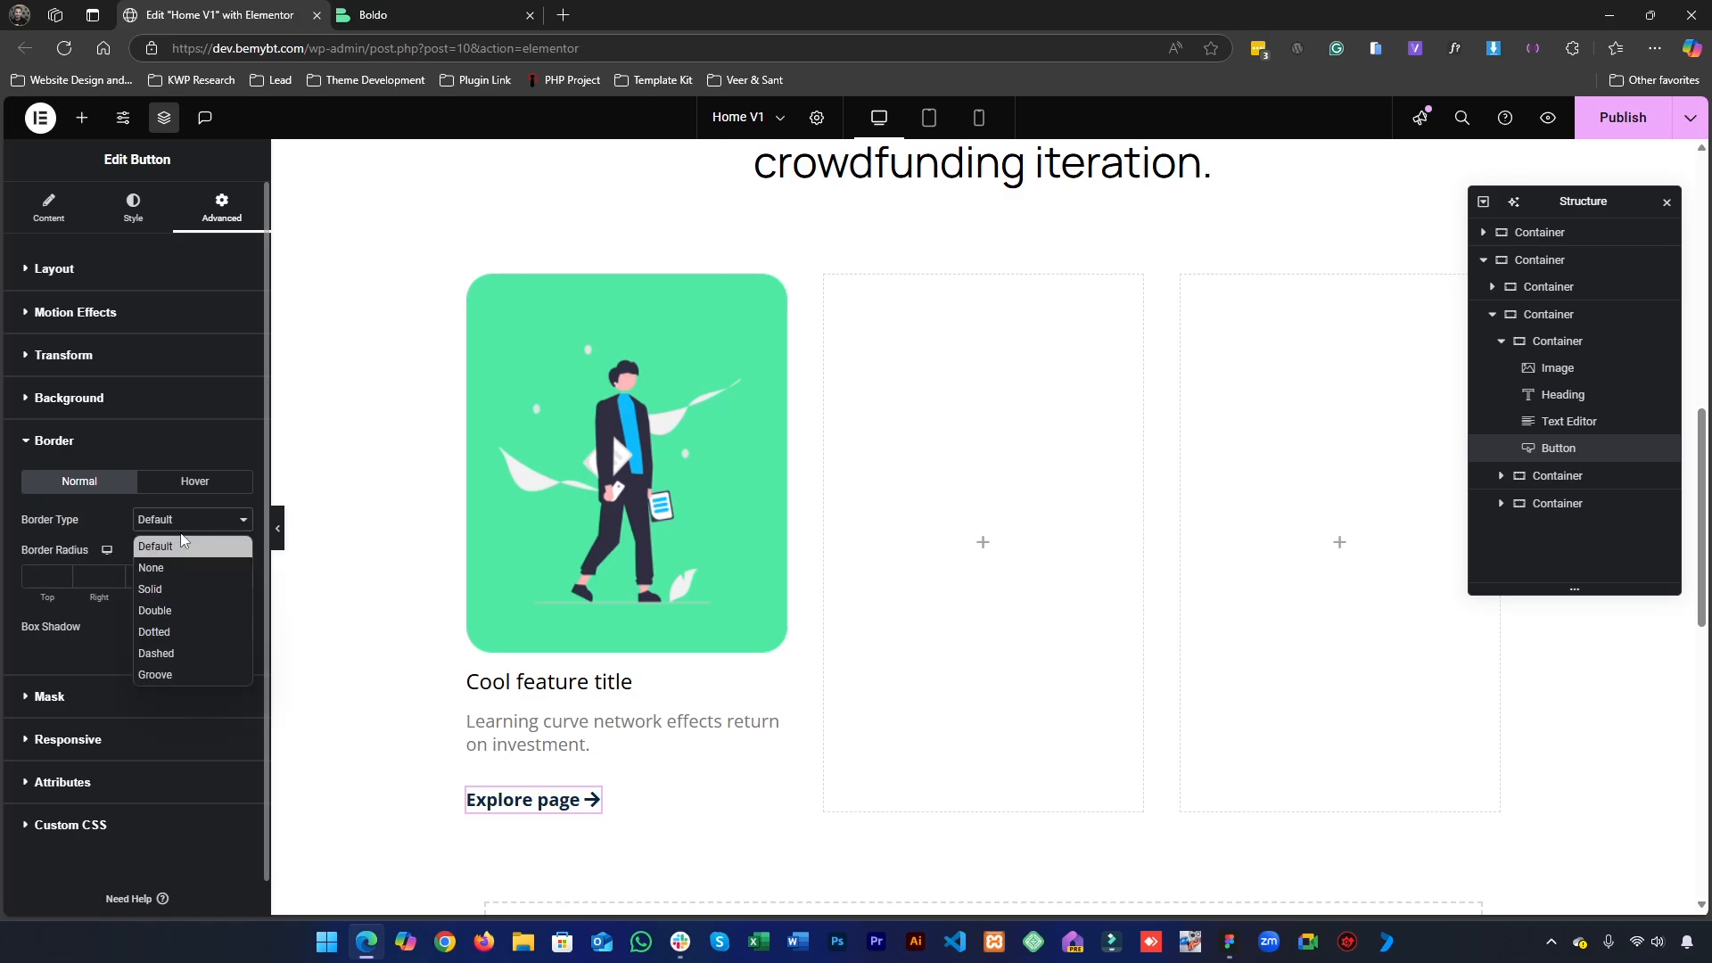
click(165, 596)
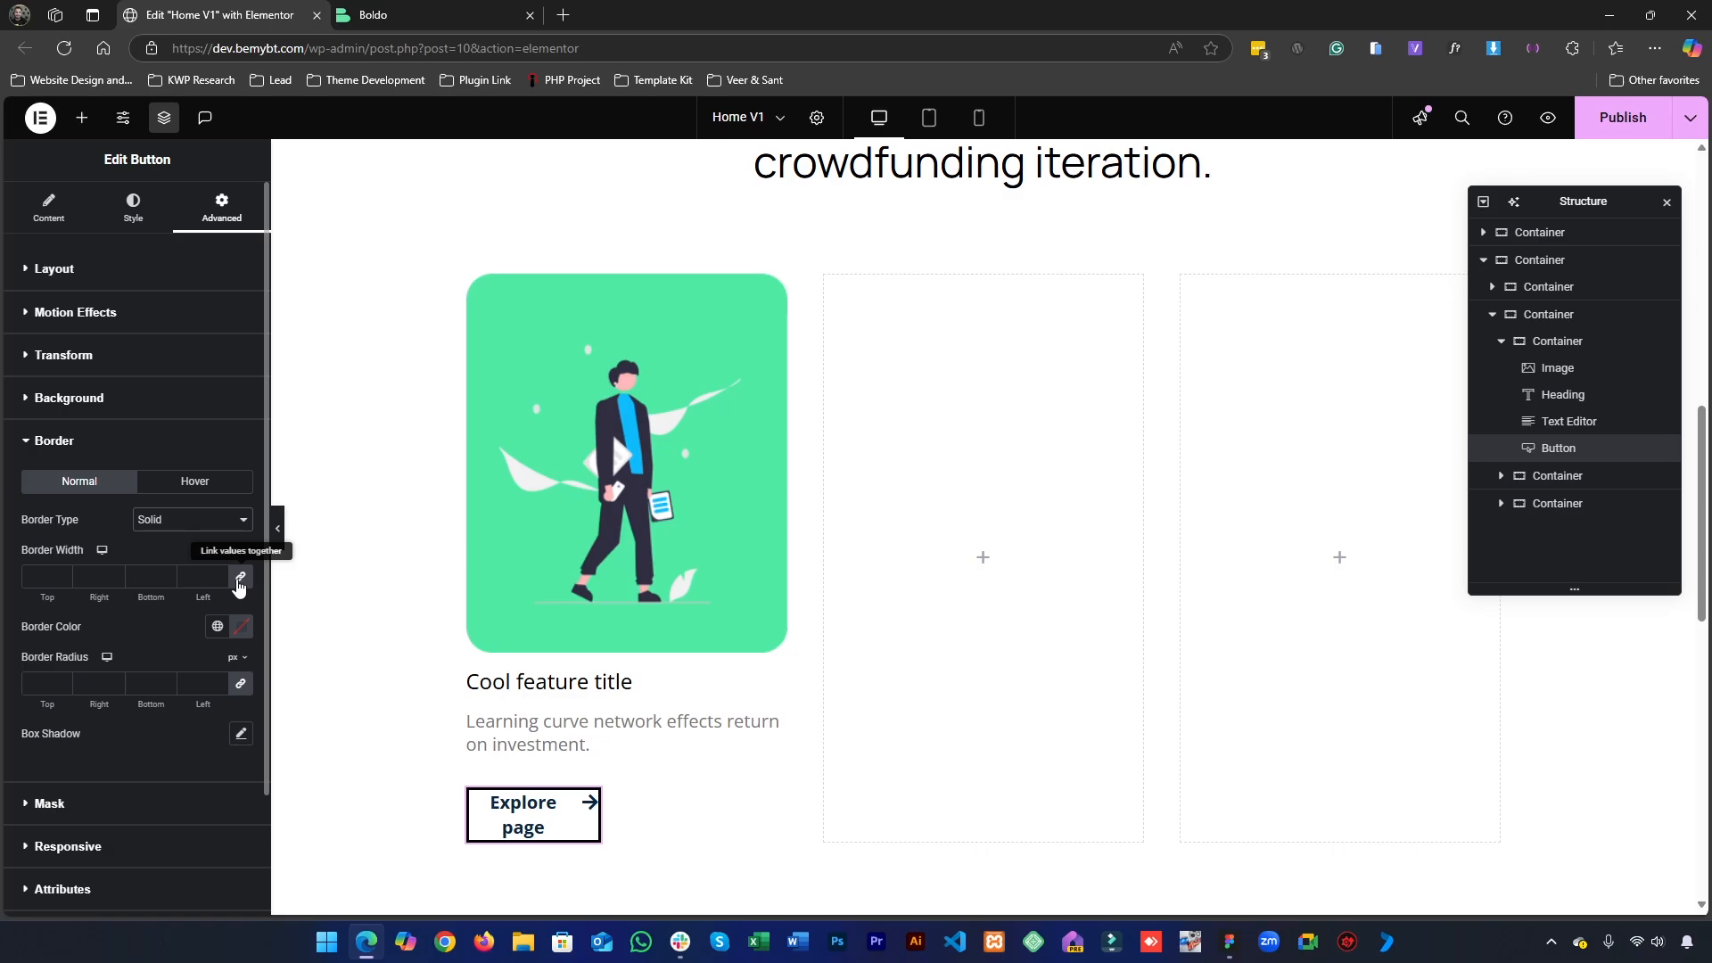
- Set the button's border to 1 px at the bottom and 0 elsewhere in the global Accent color, then preview the underline
click(239, 580)
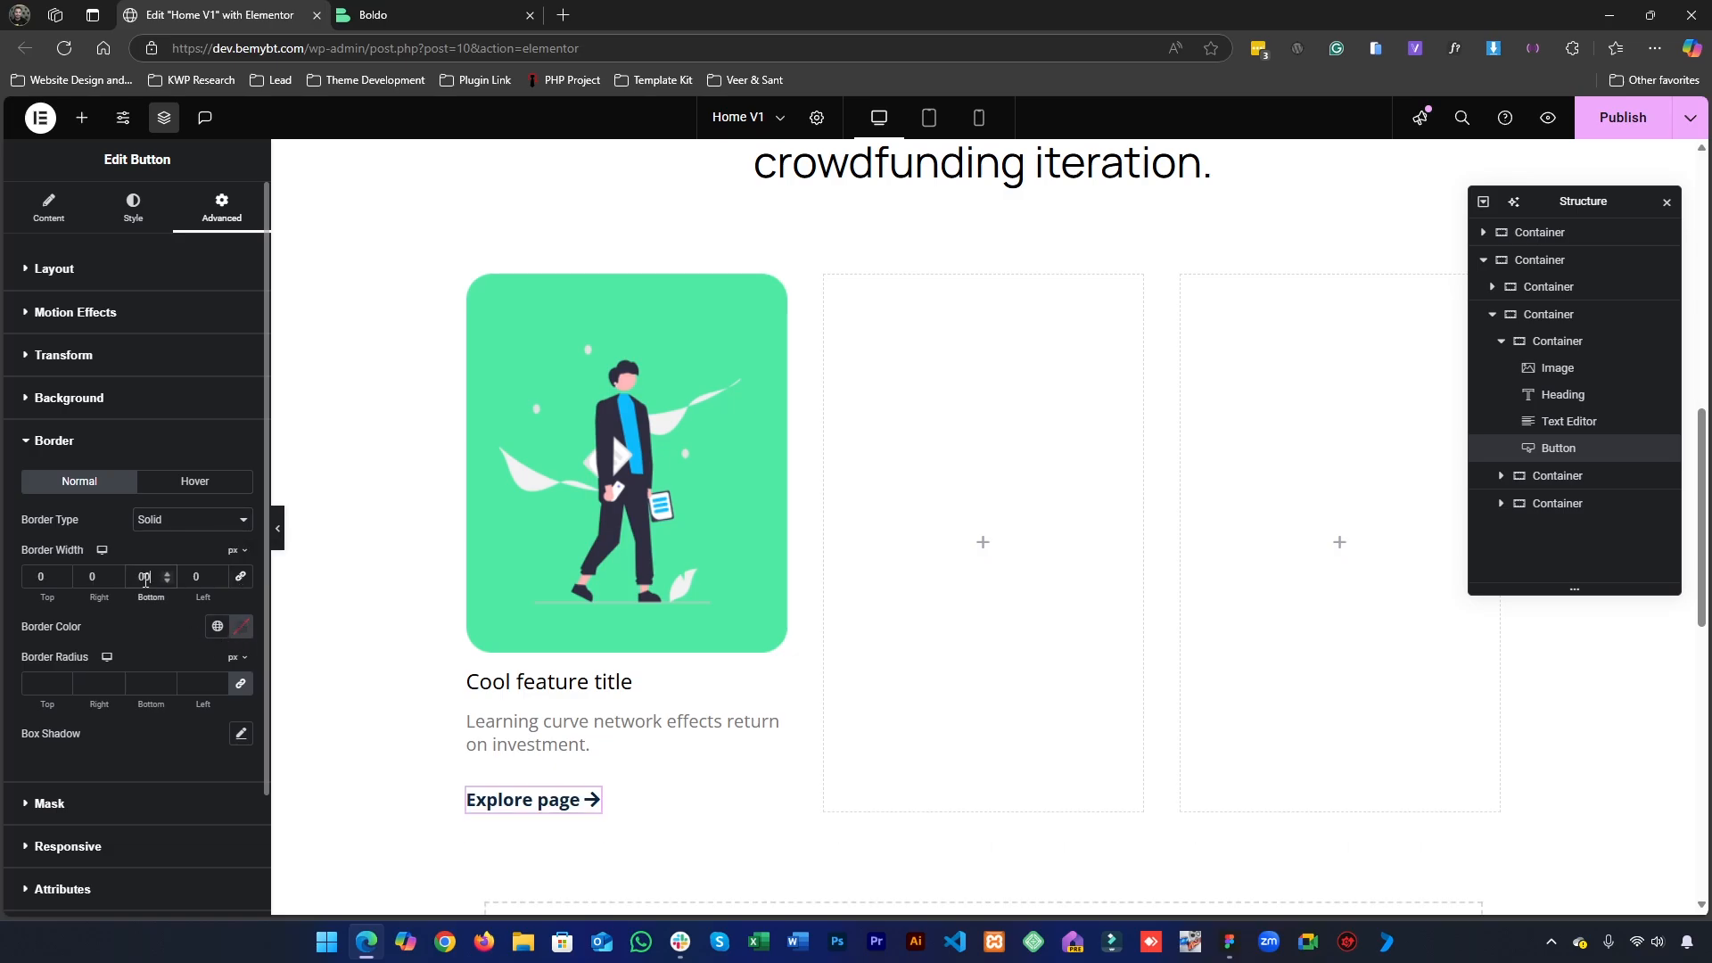
text(1)
click(215, 626)
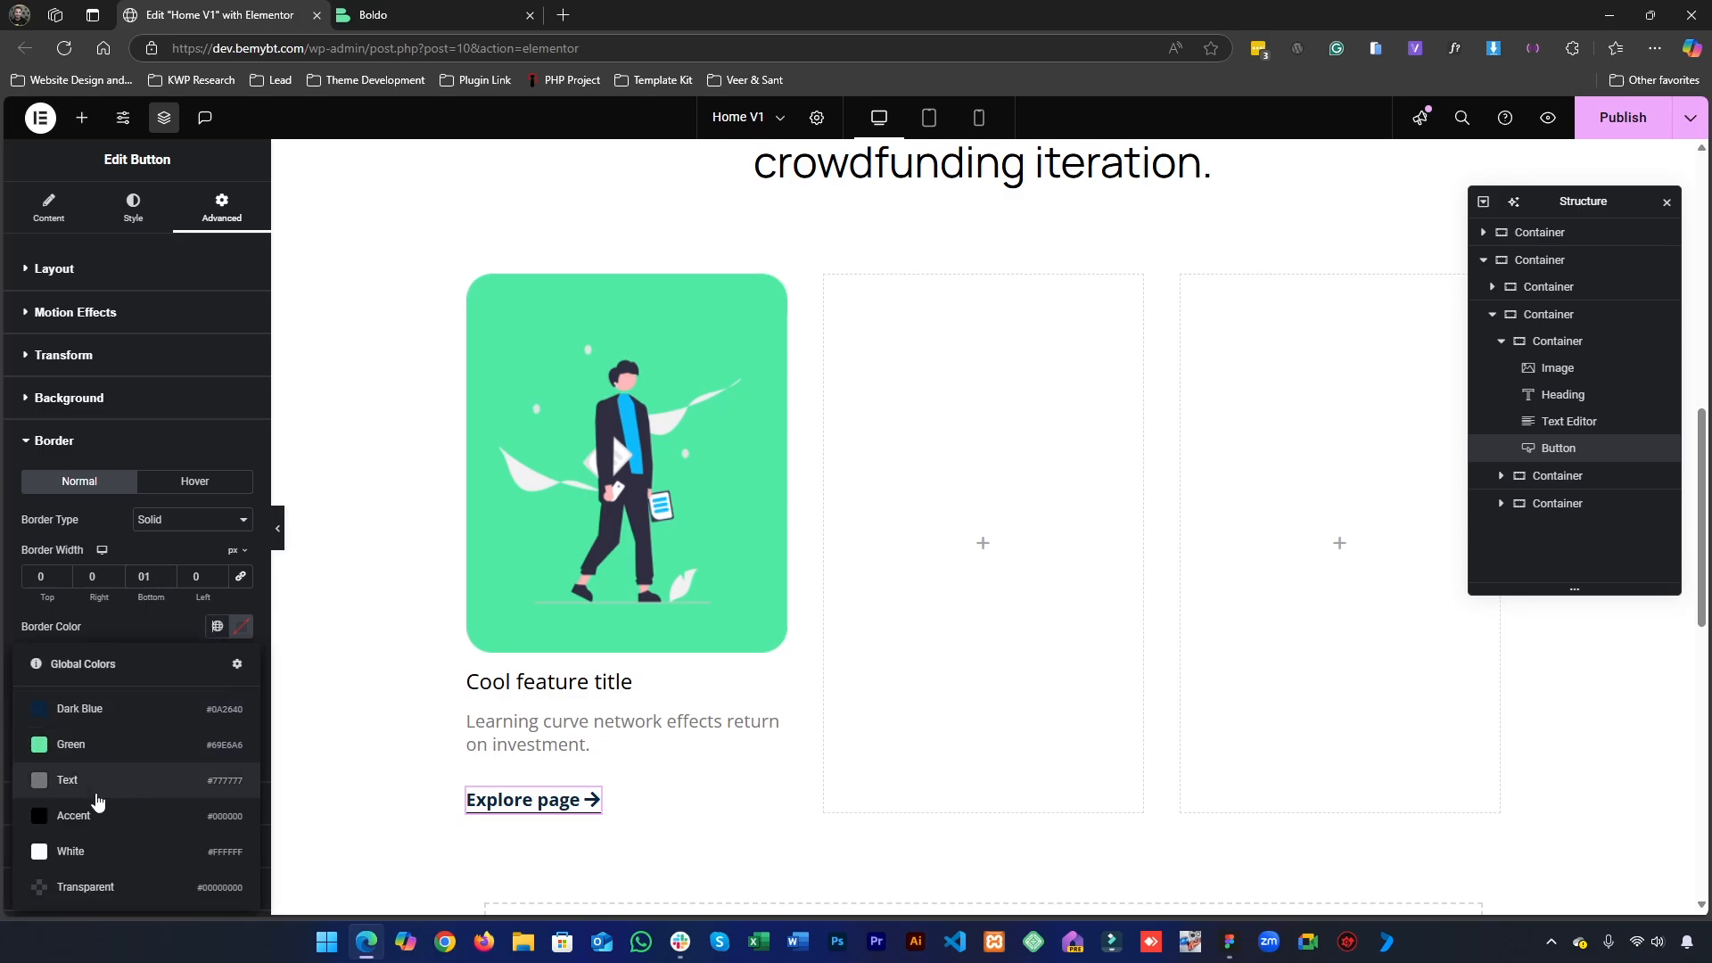
click(95, 817)
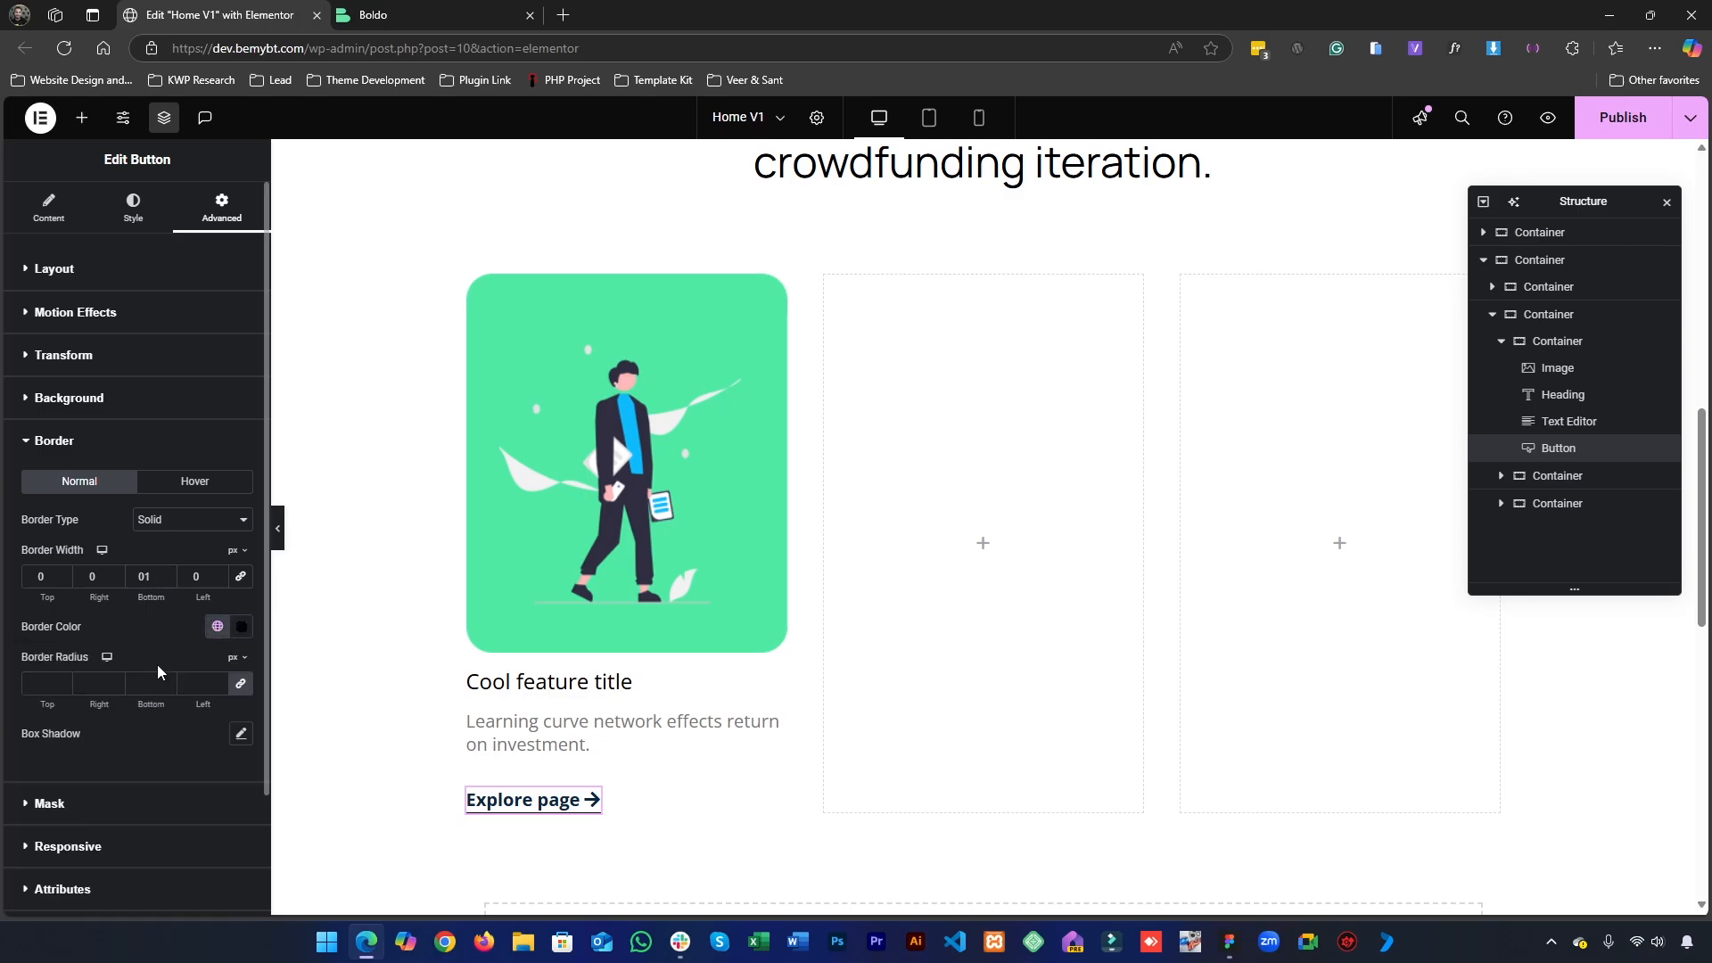
click(279, 533)
scroll(700, 581, down, 2)
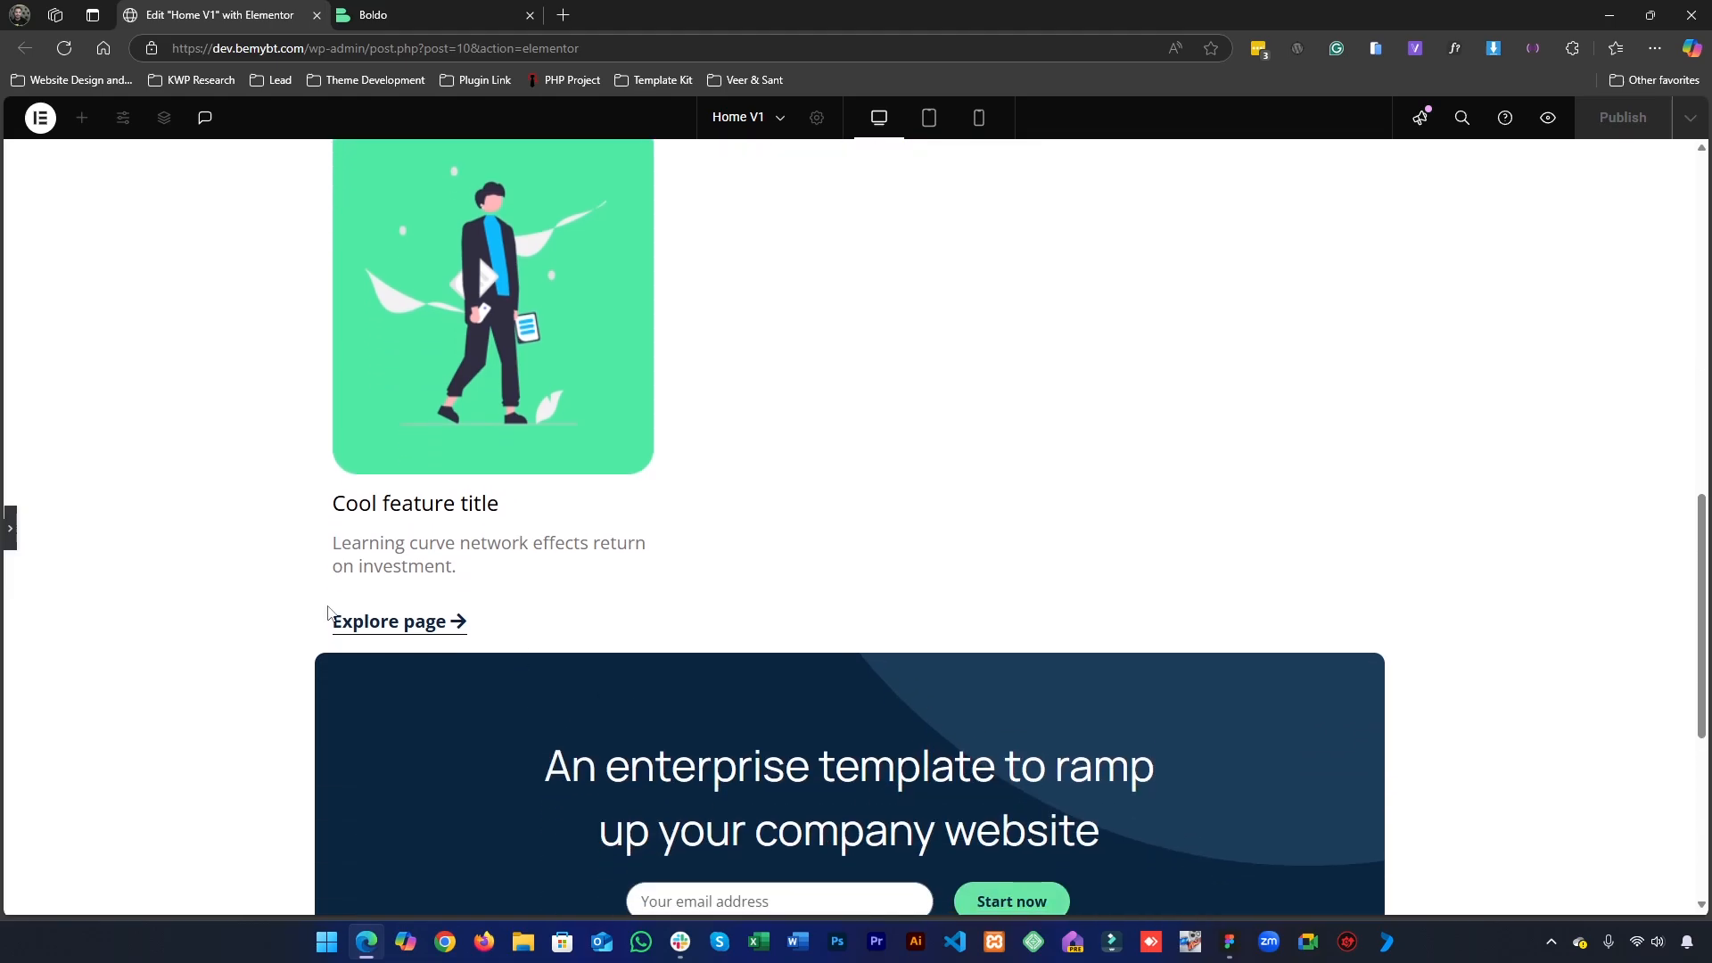
click(9, 530)
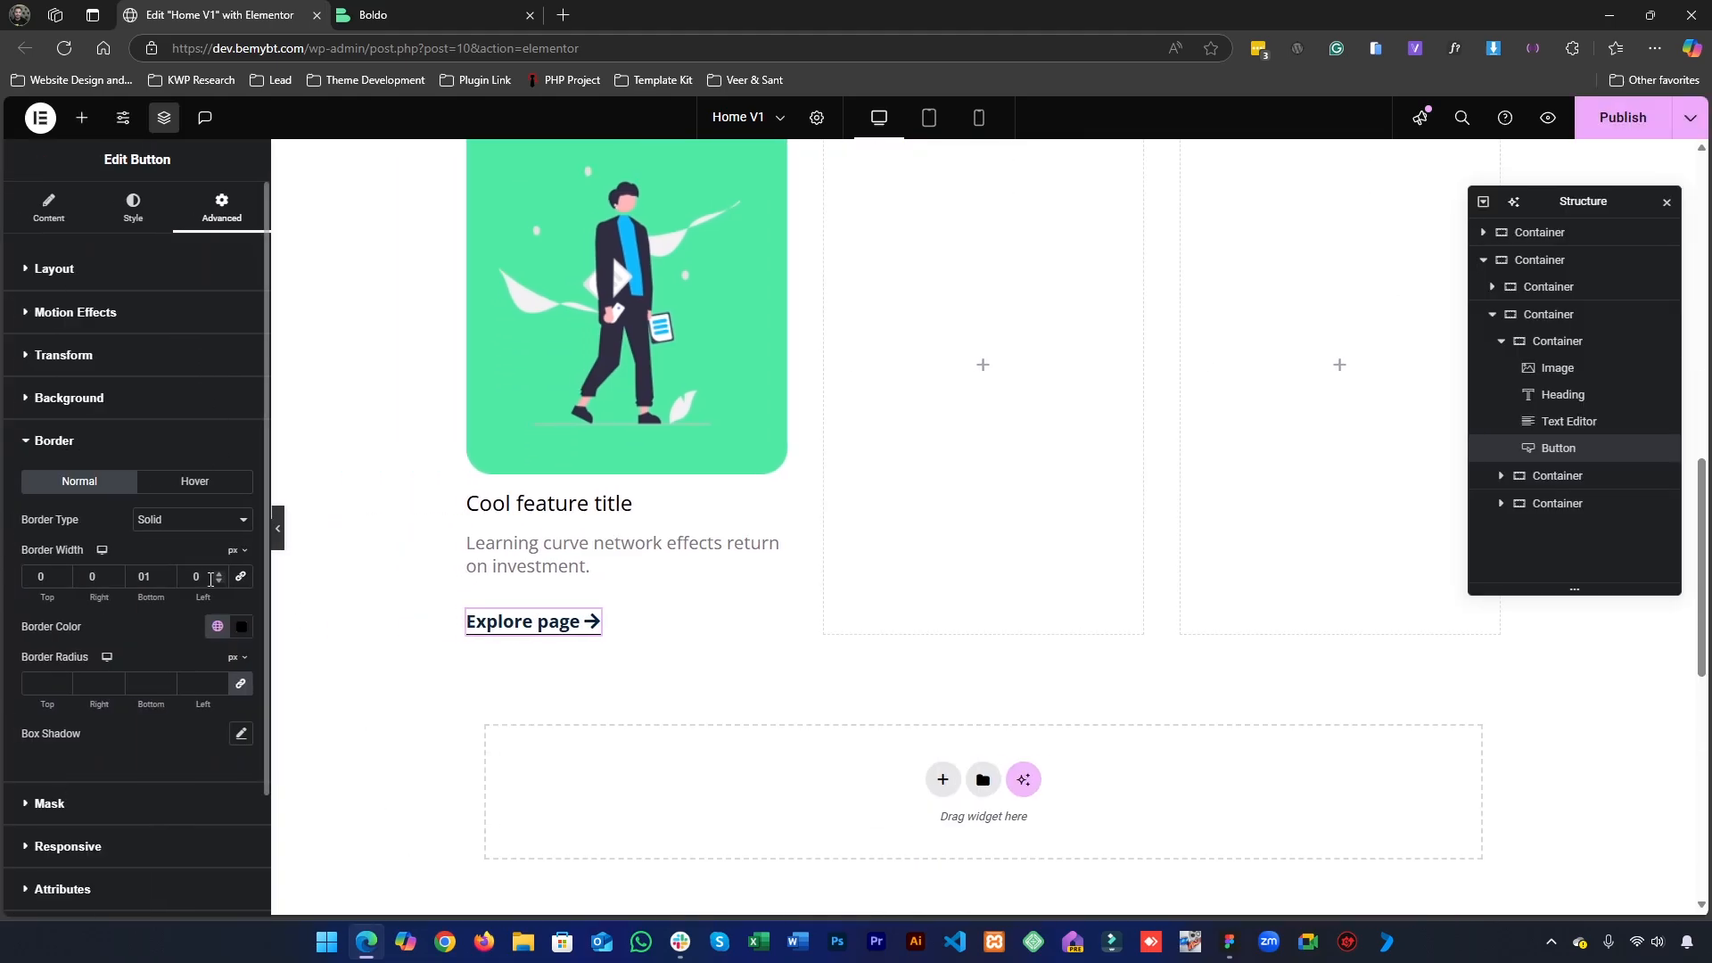
- Try a top margin of -20 px on the "Explore page" button, then return it to 0
click(145, 276)
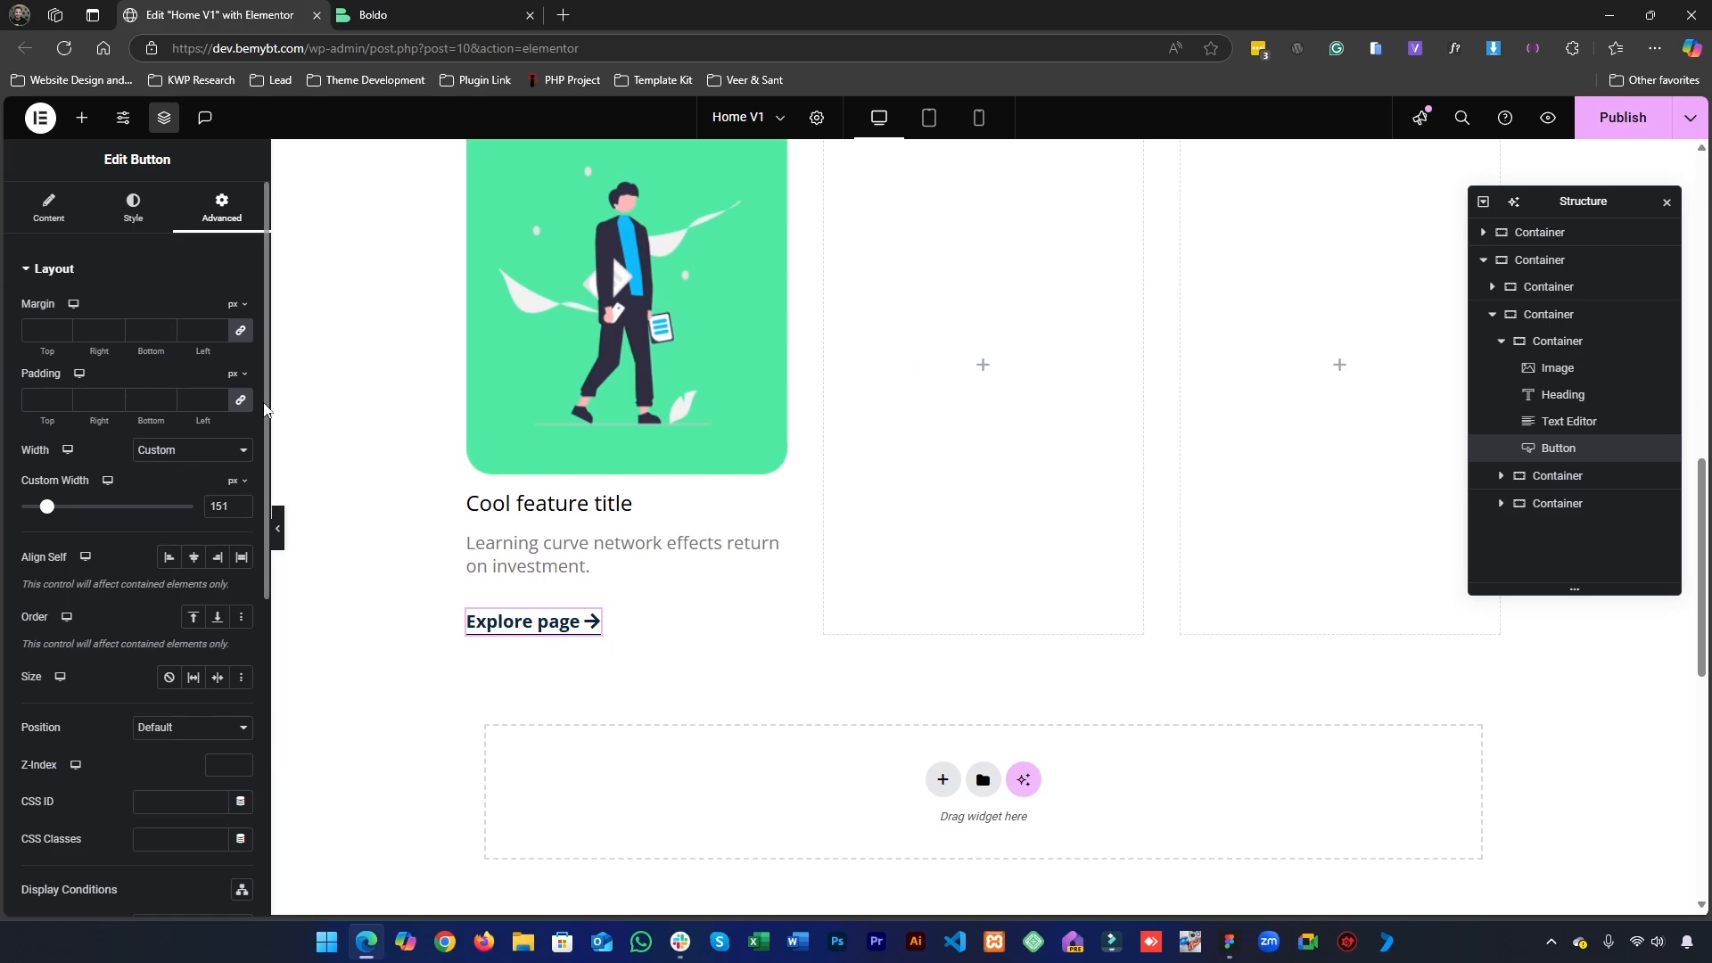
click(240, 332)
text(-20)
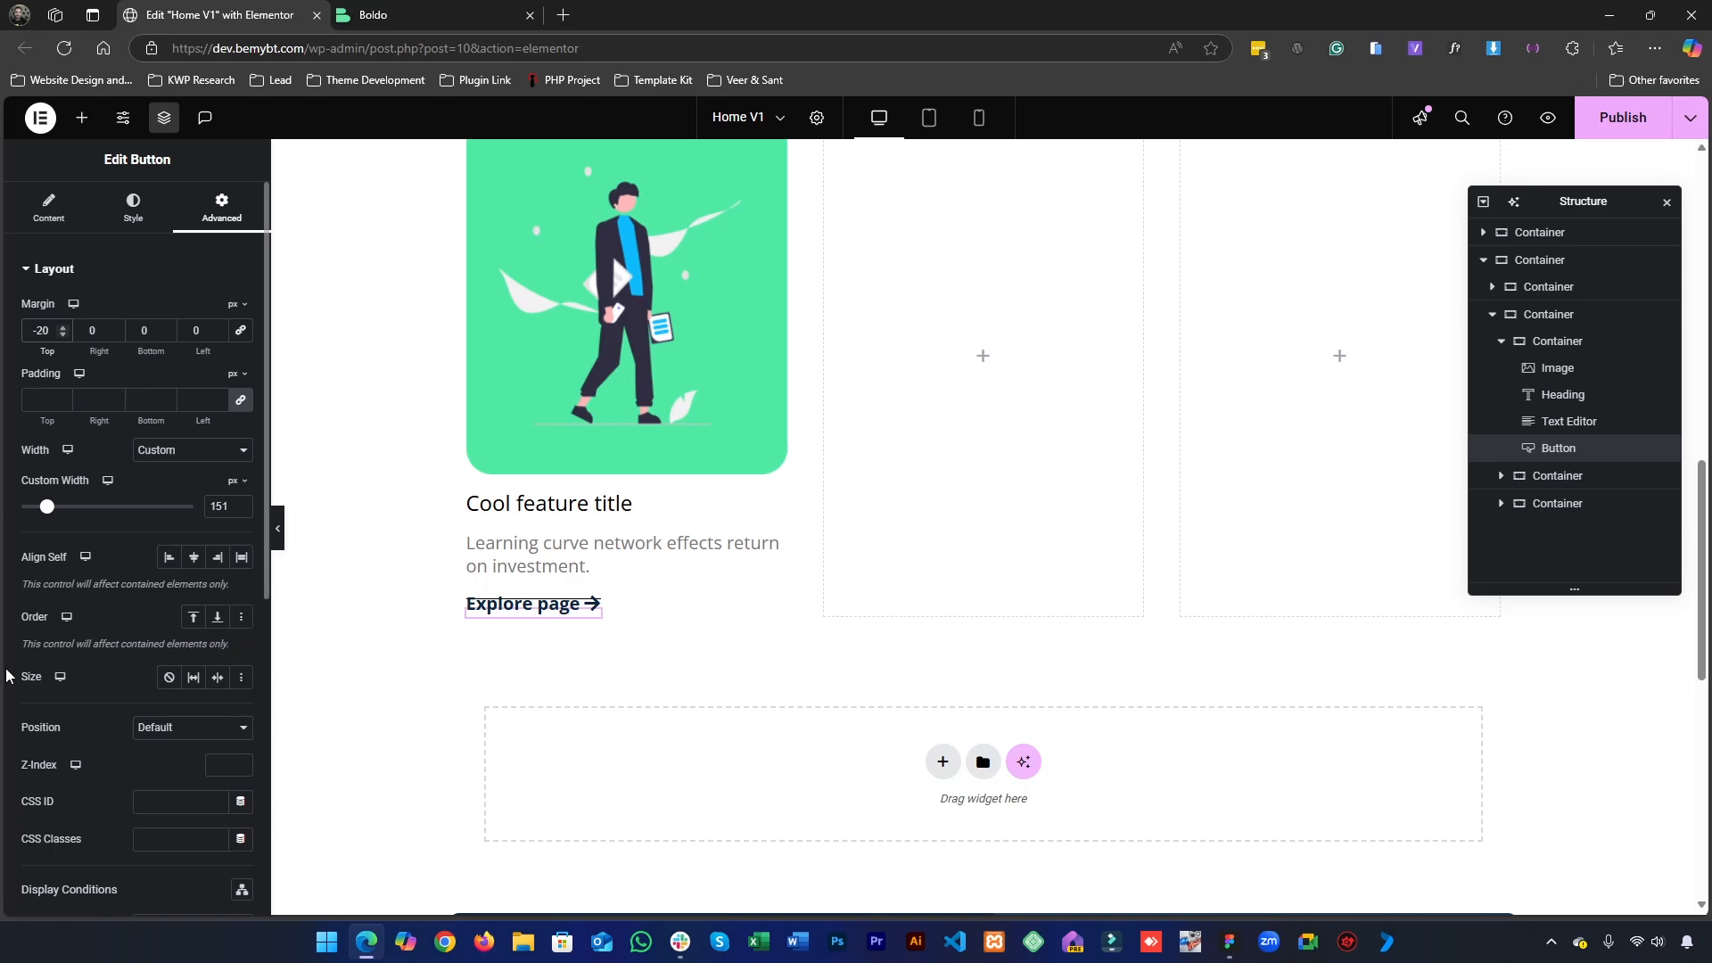
key(BackSpace)
key(BackSpace)
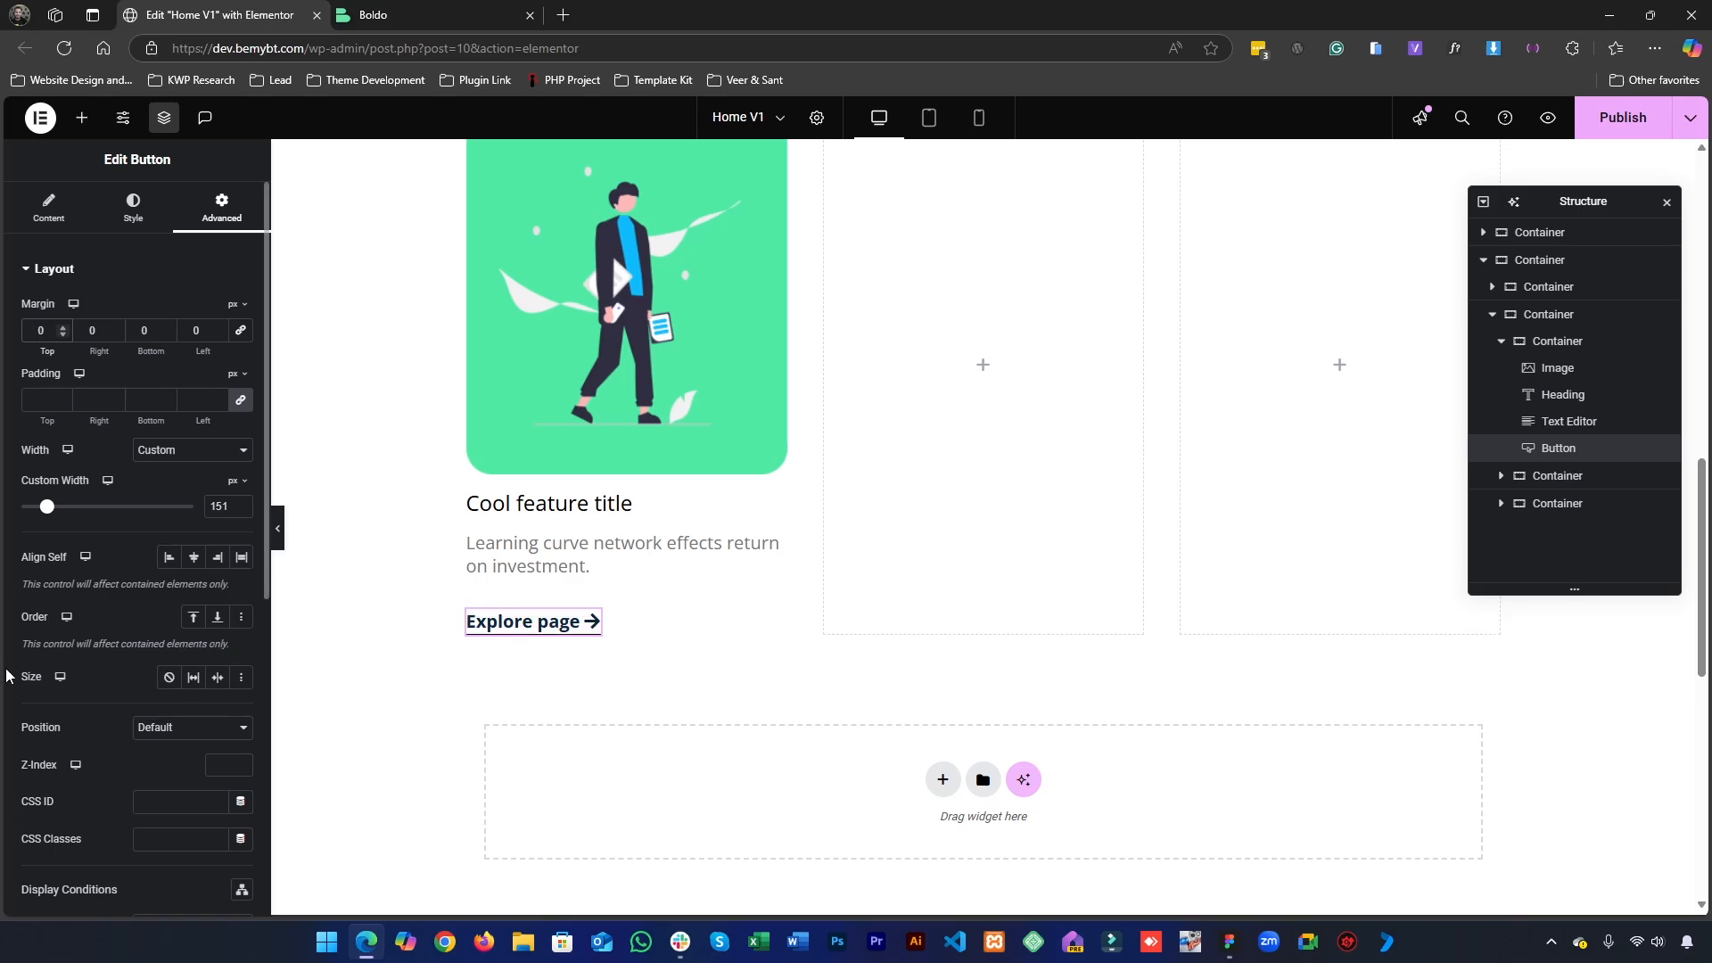
- Set the "Explore page" button's custom width to 153 px
click(588, 571)
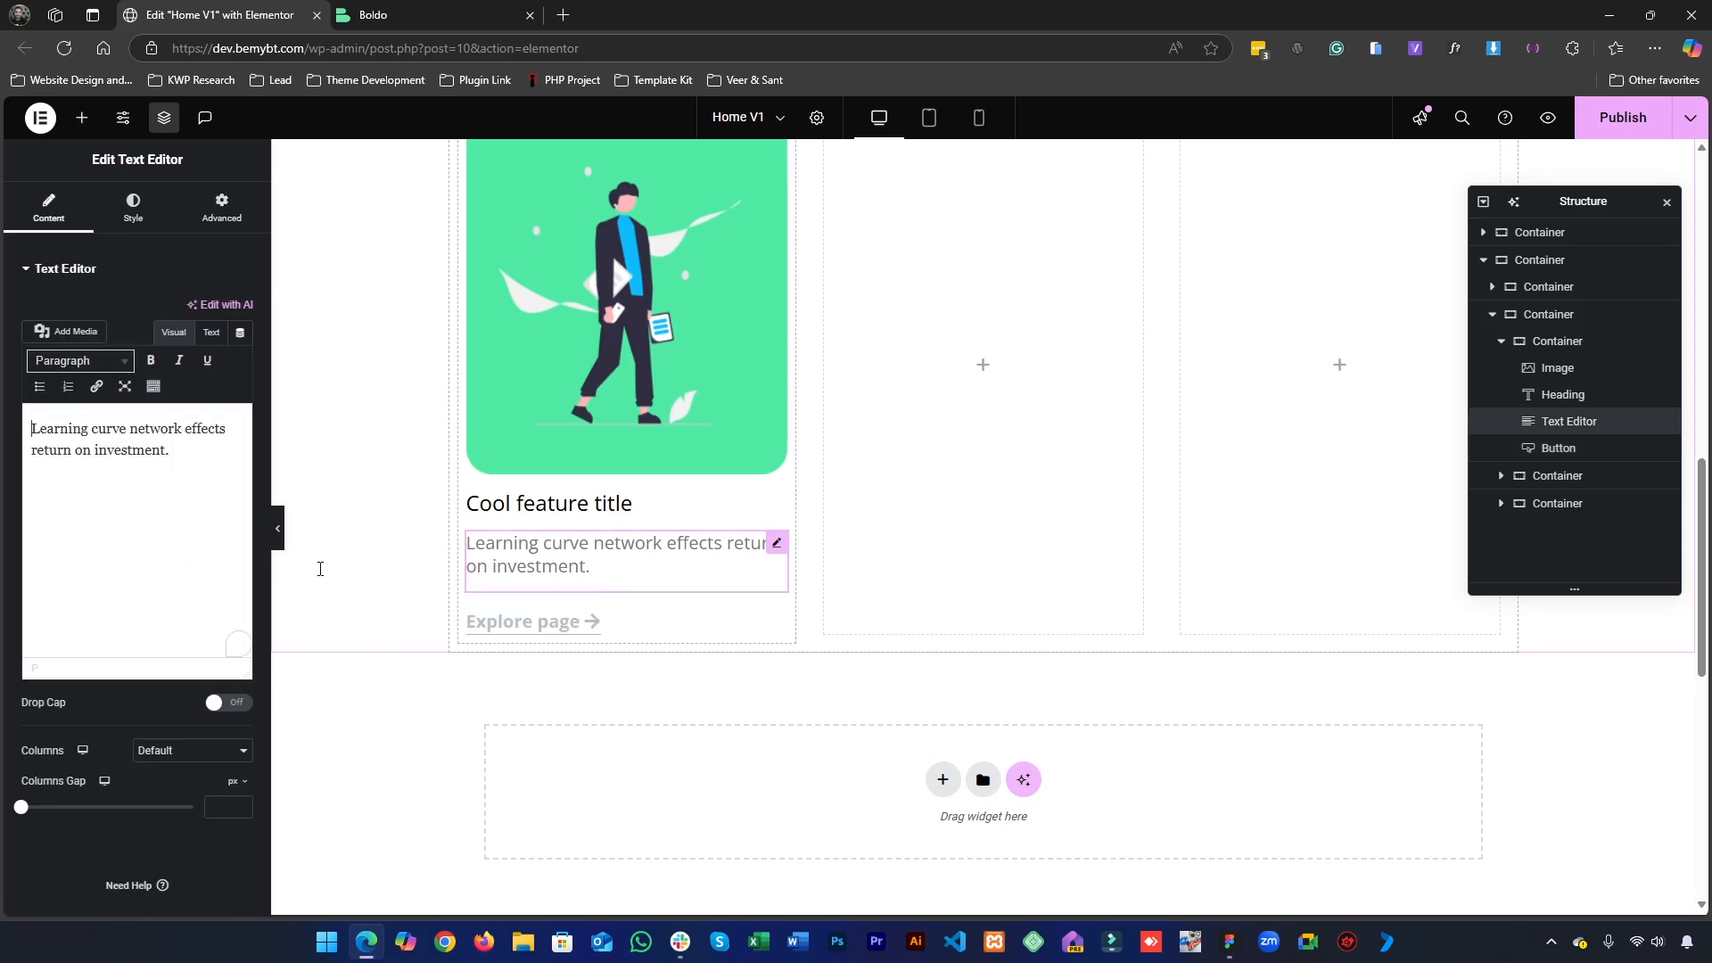
click(221, 207)
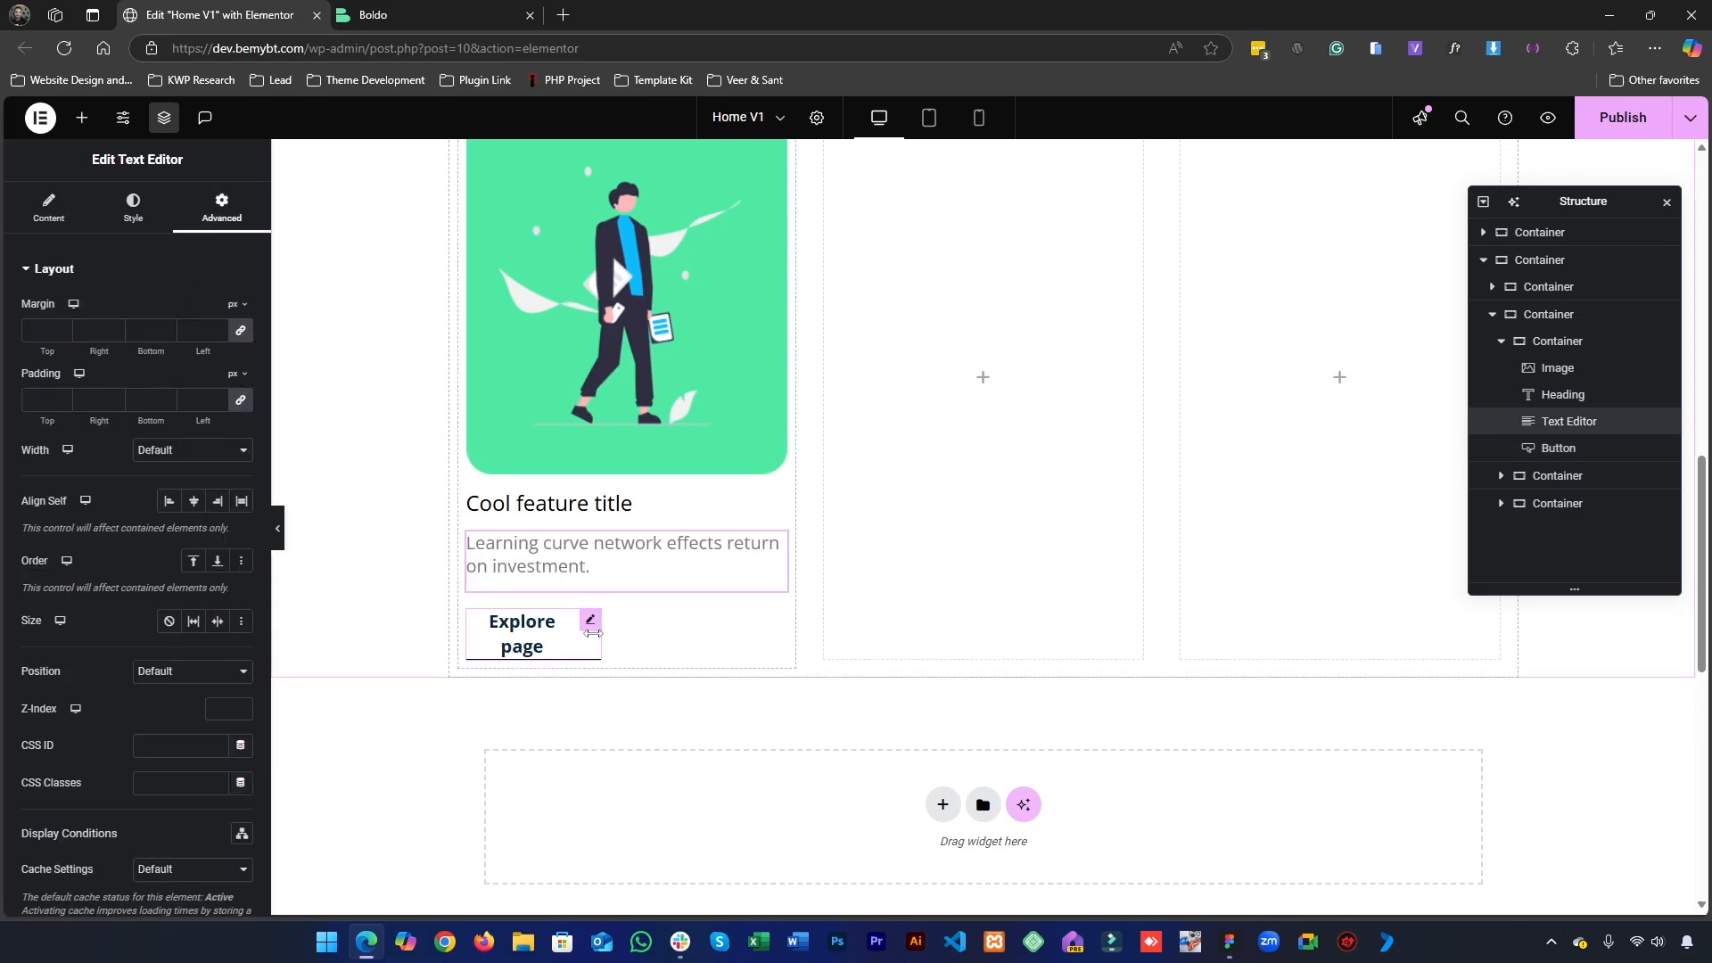
click(594, 630)
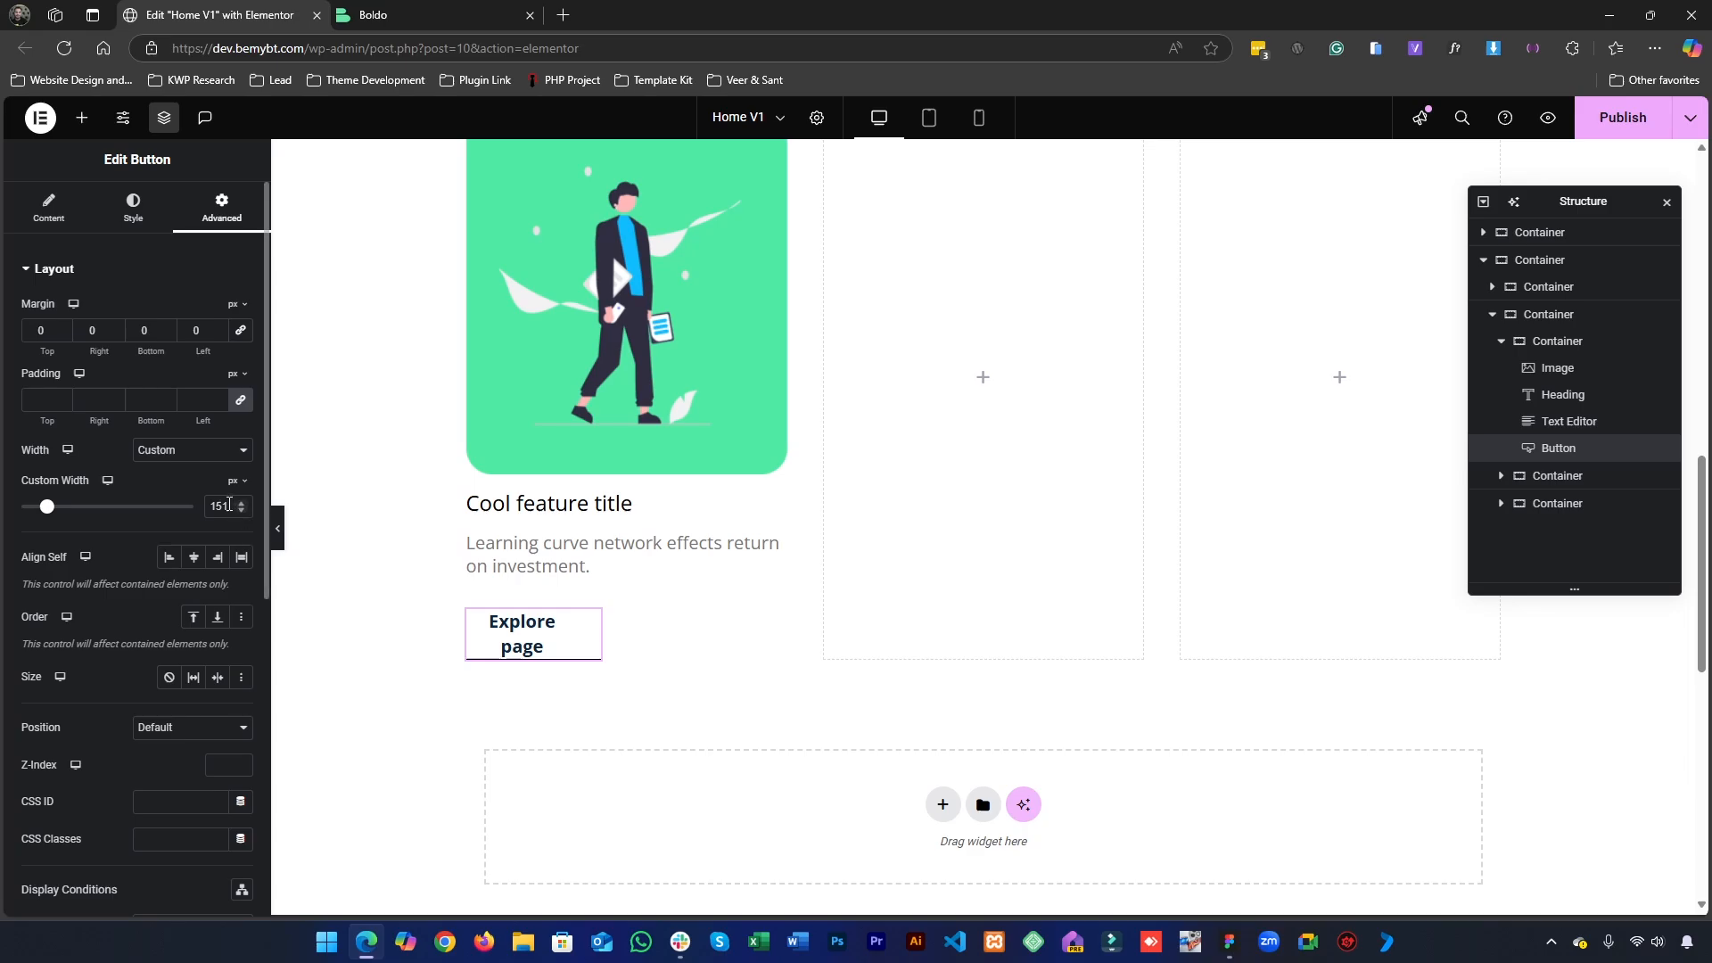
key(Up)
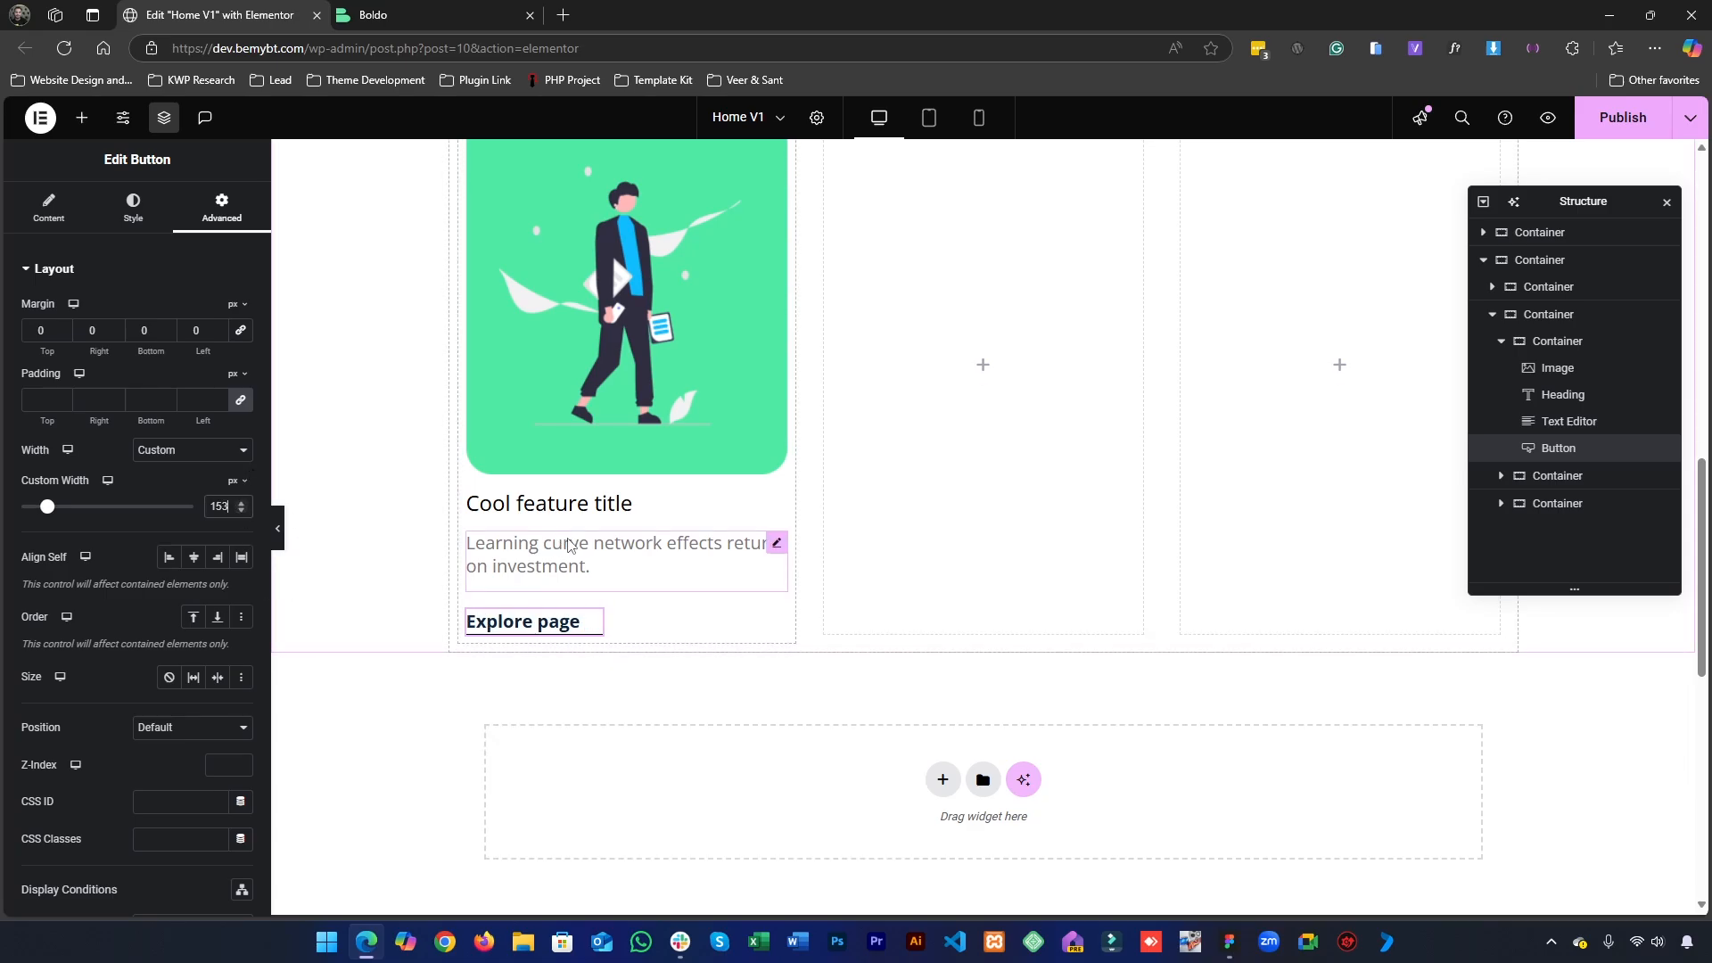
- Set the card description's bottom margin to -20 px with the other sides at 0, and publish the page
click(569, 541)
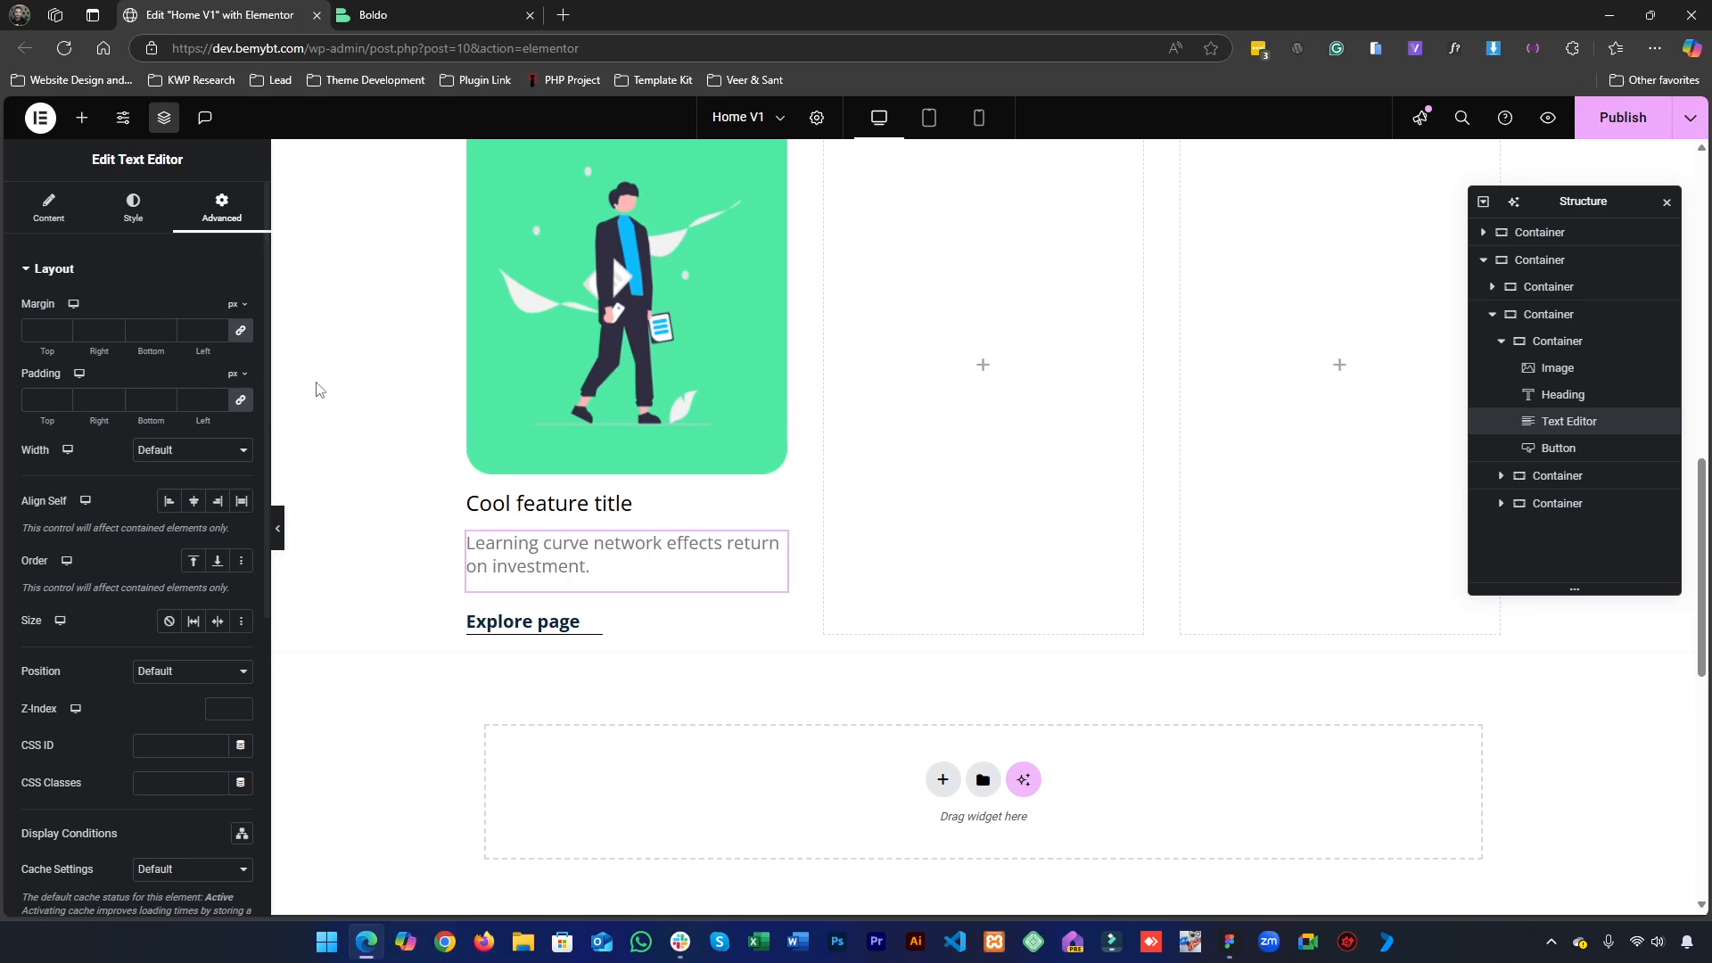
click(242, 332)
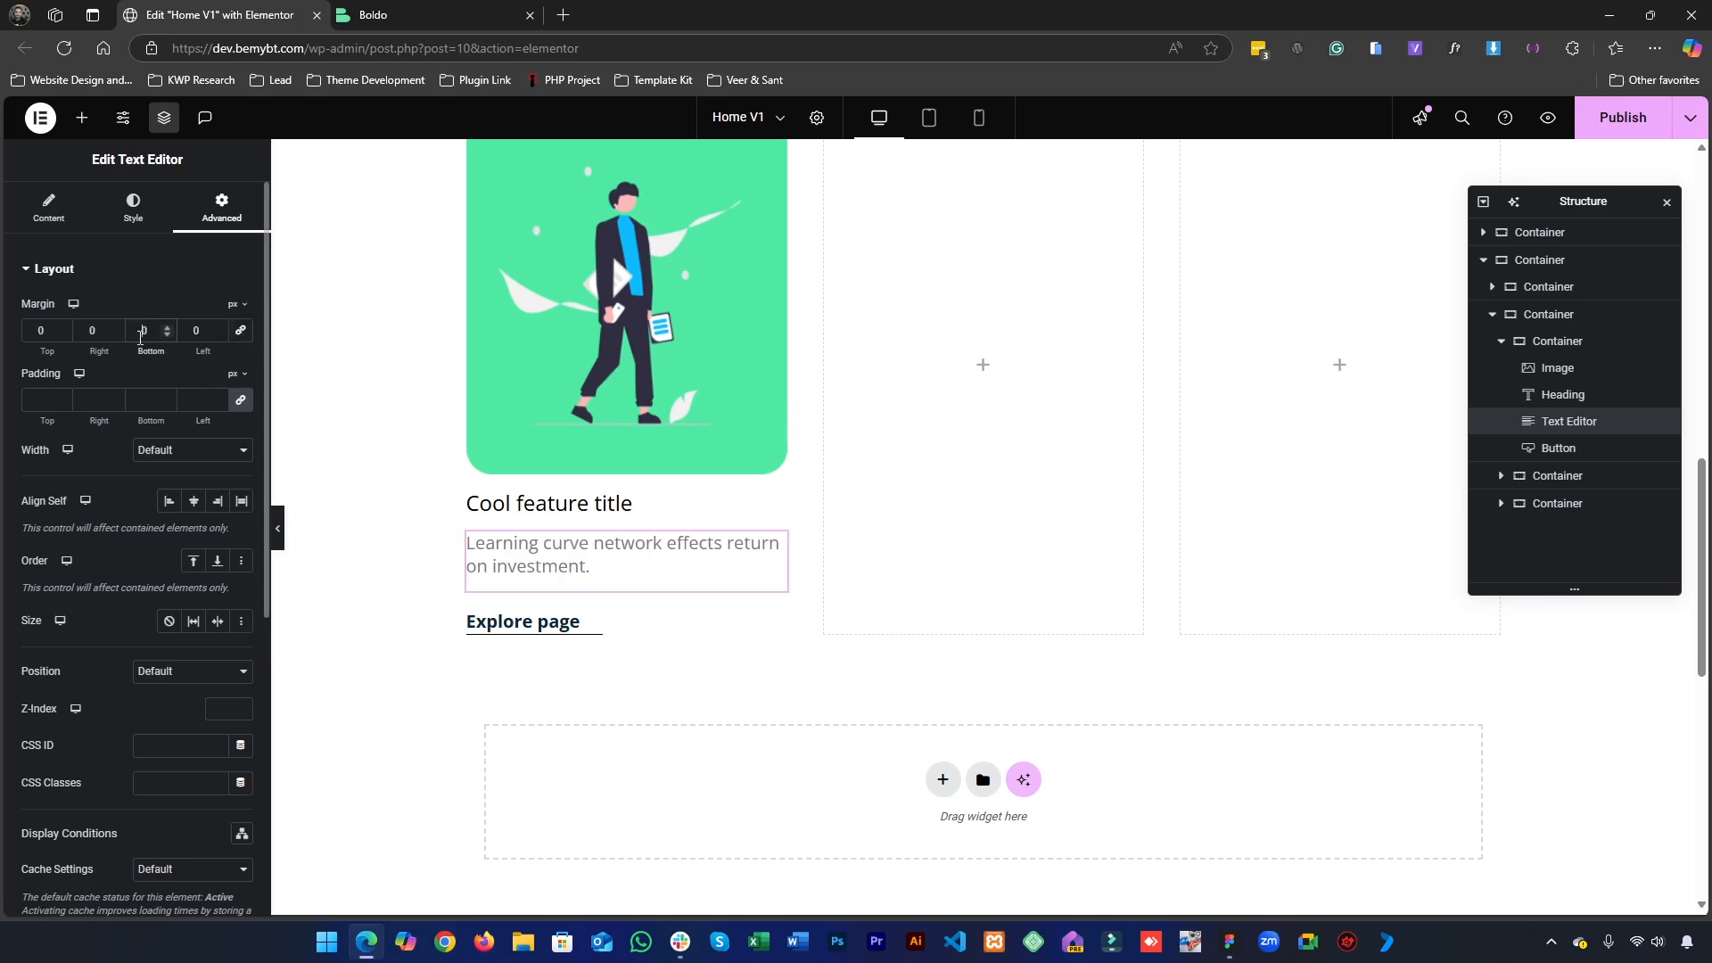
text(-2)
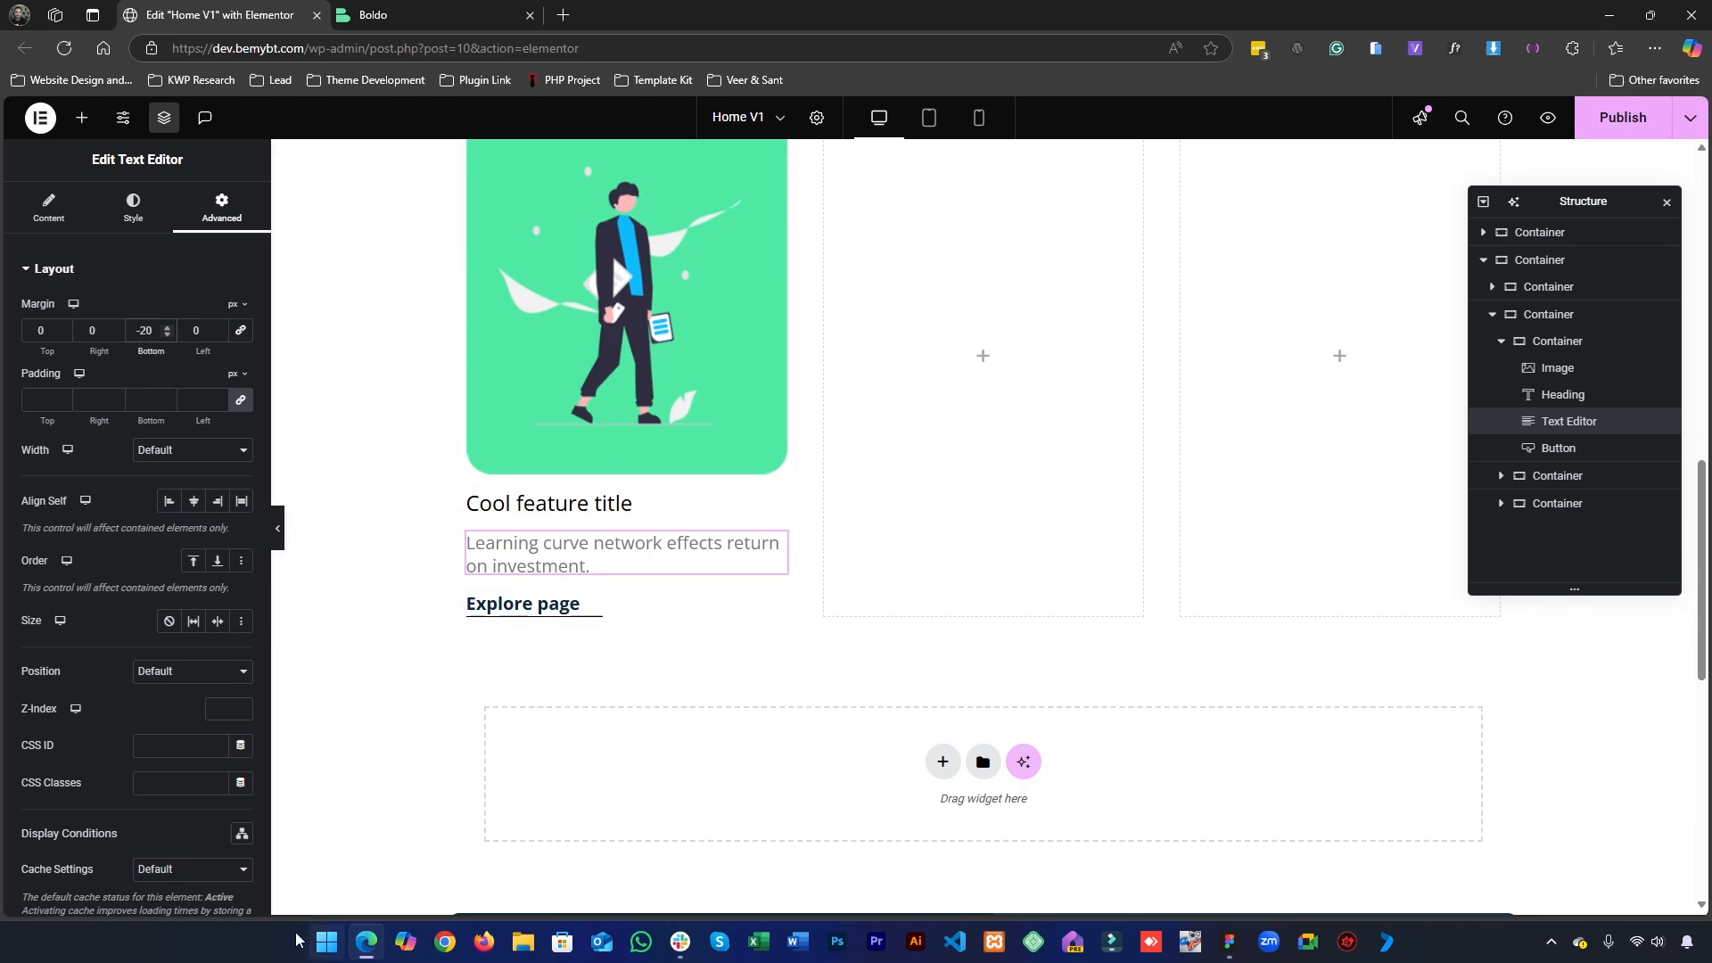
click(1605, 125)
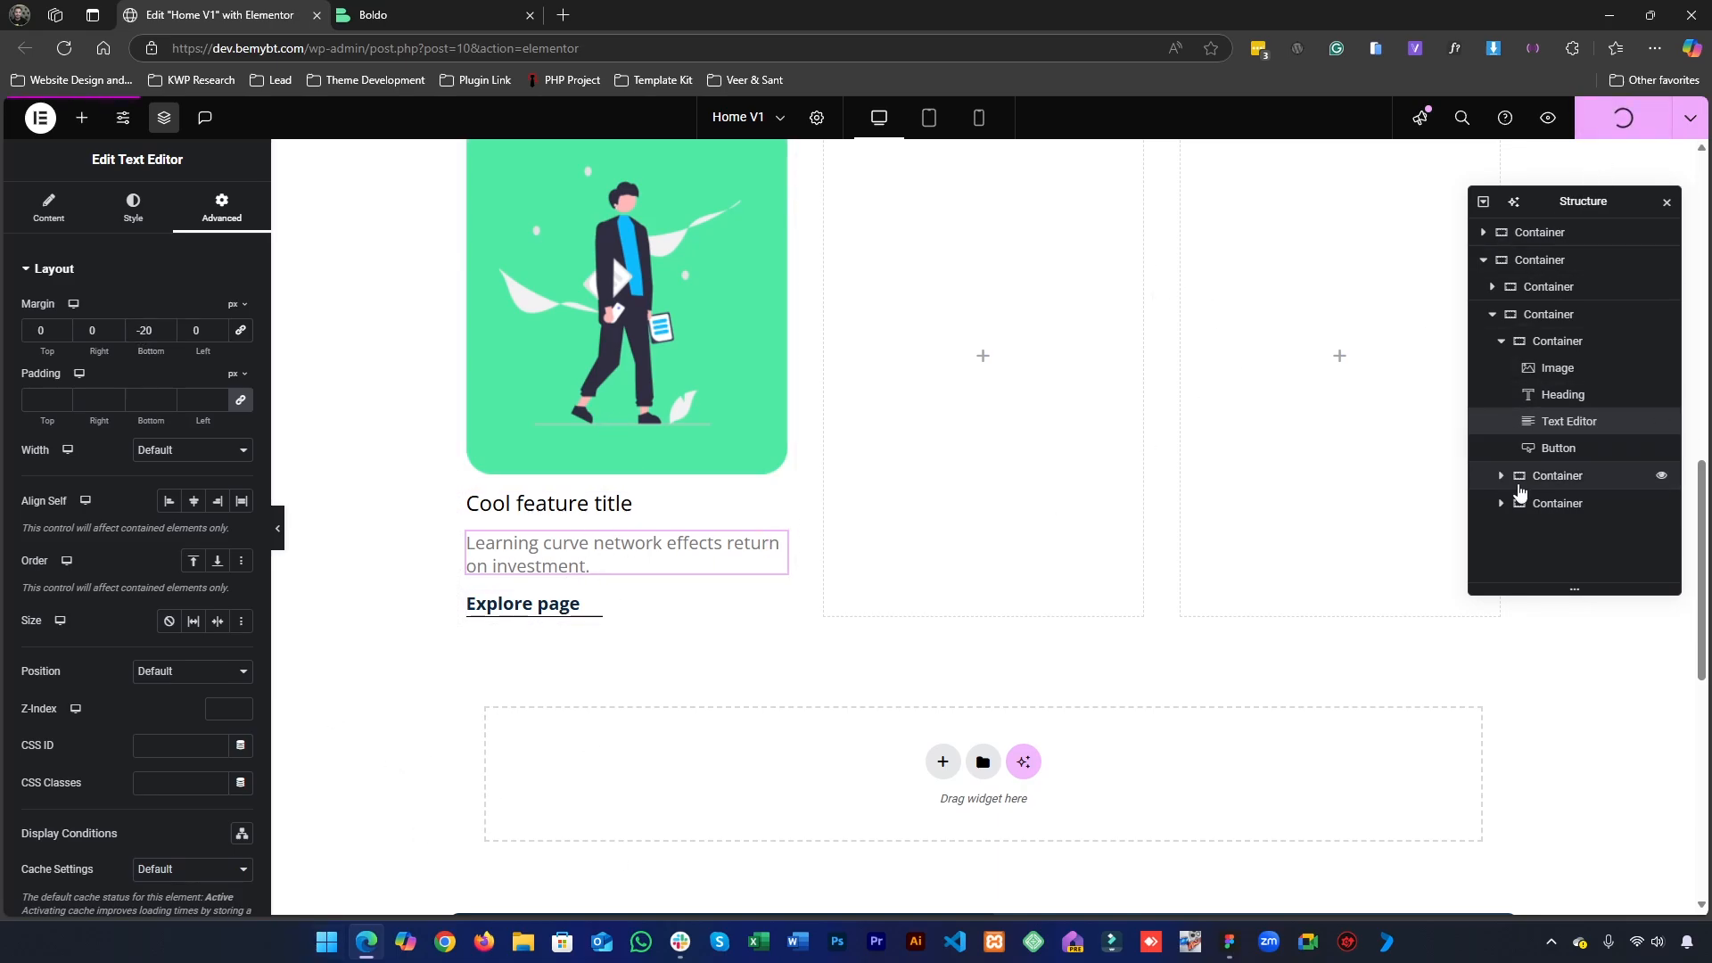
scroll(542, 527, up, 3)
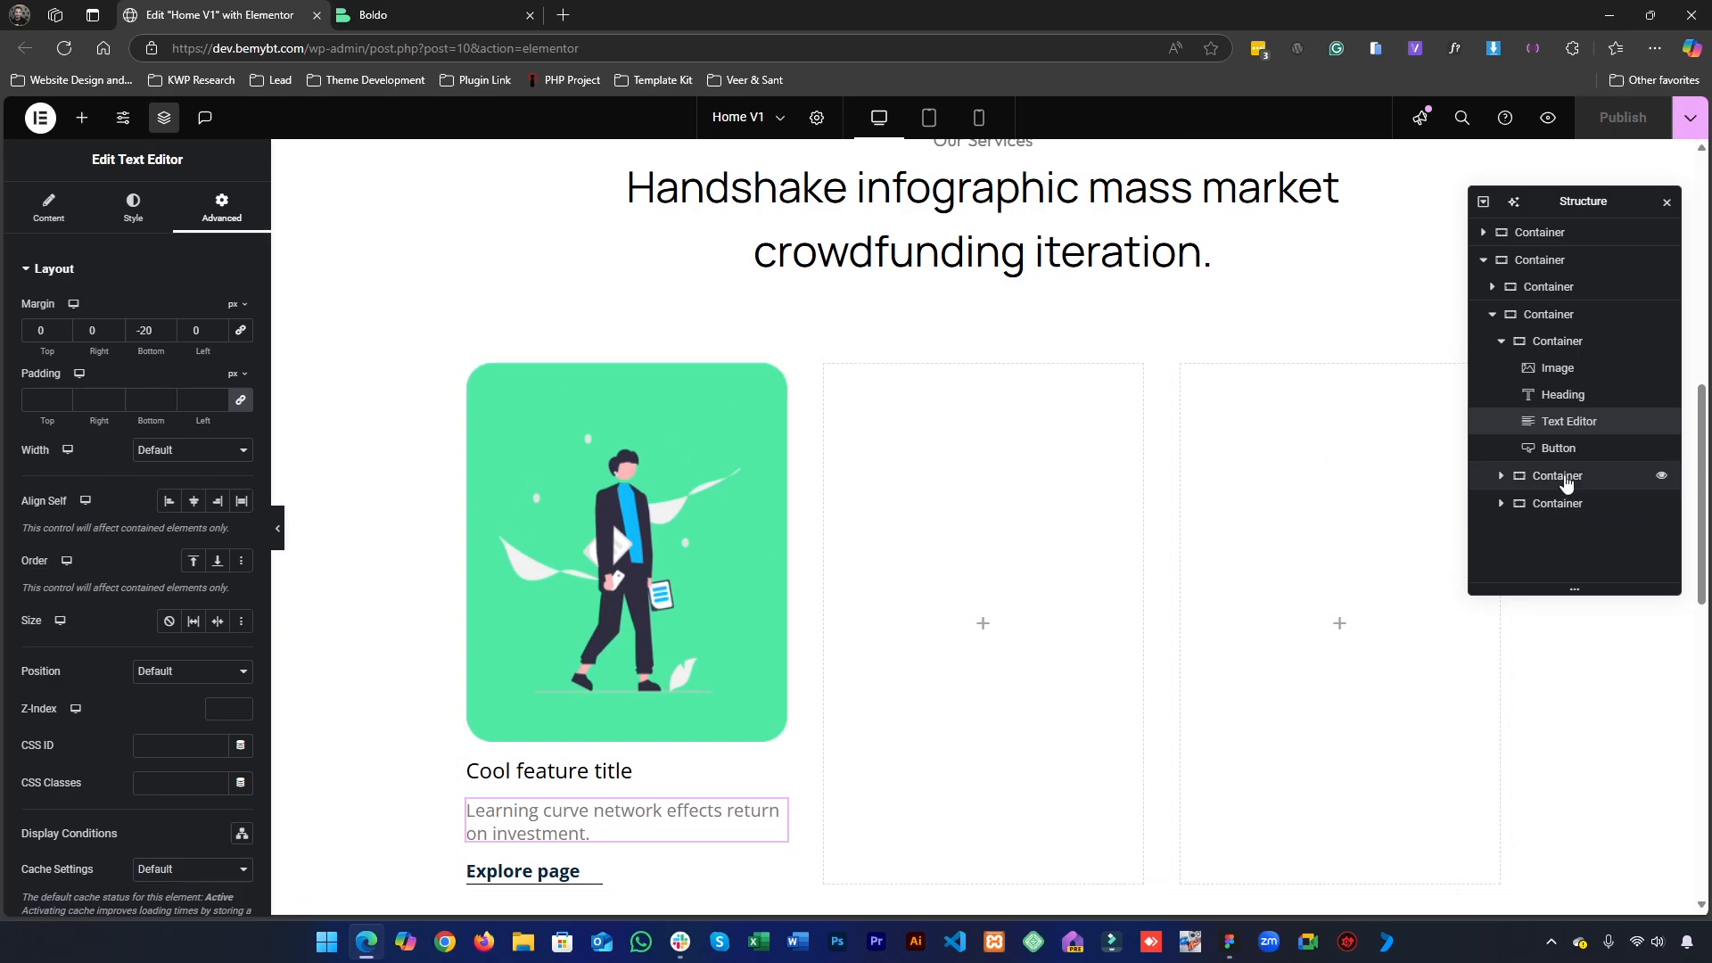
- Delete the two empty card containers next to the finished first service card
click(1567, 479)
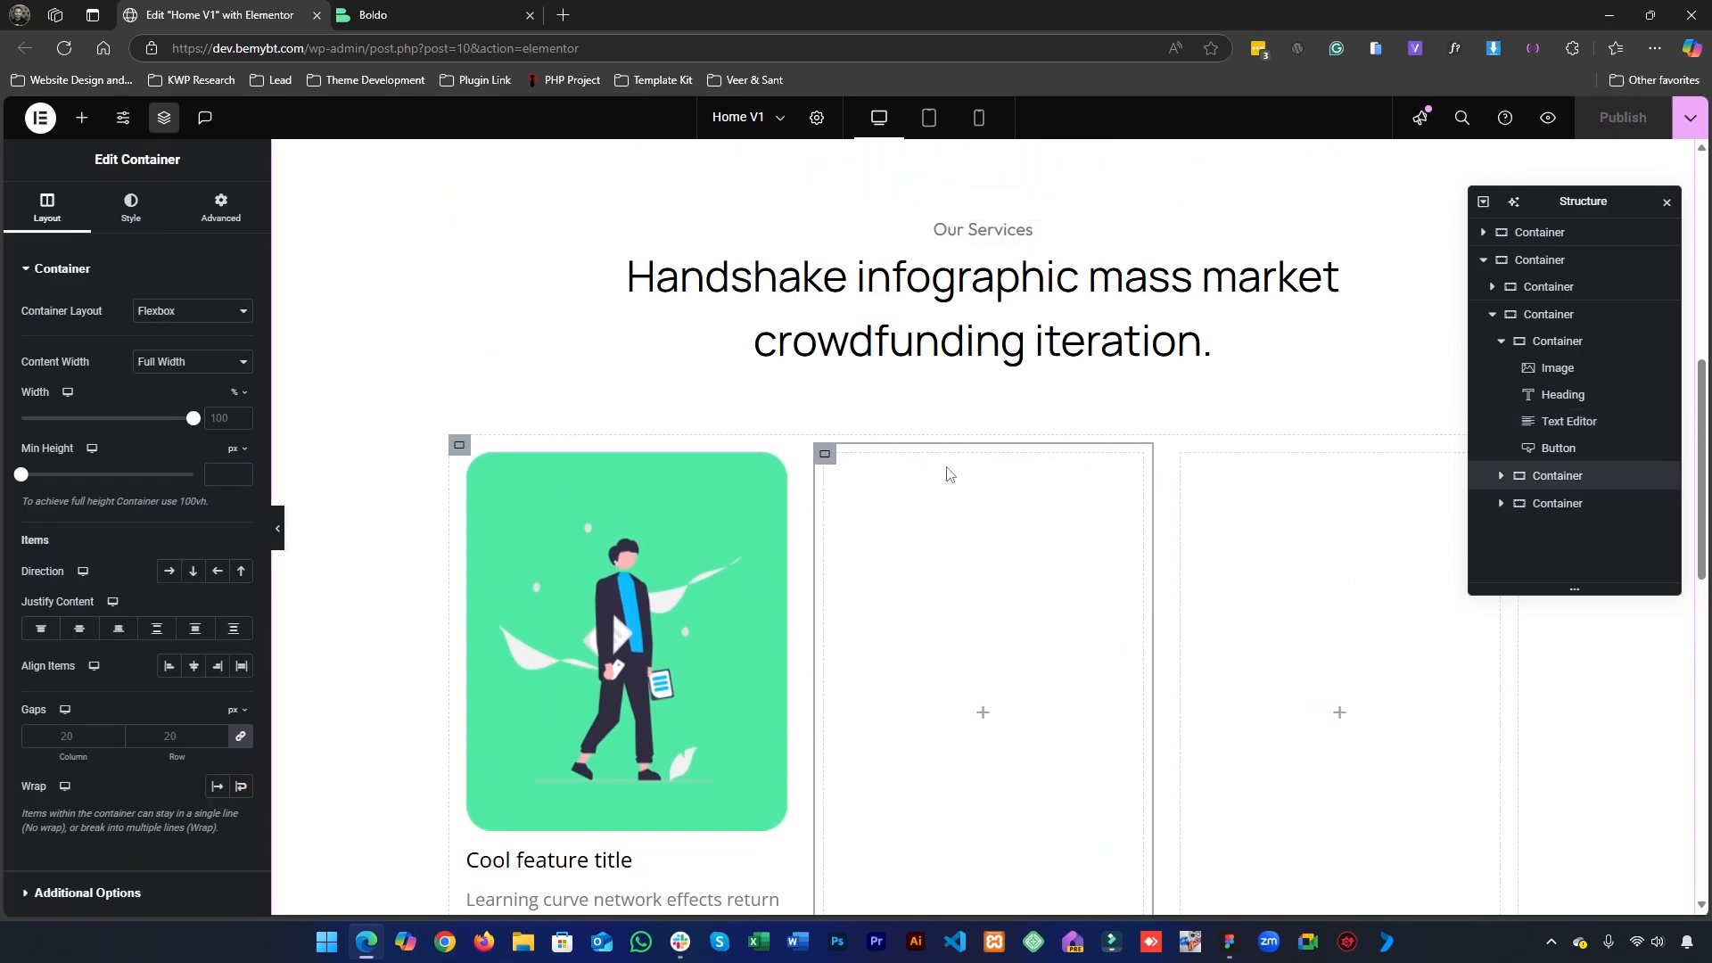
scroll(902, 383, down, 3)
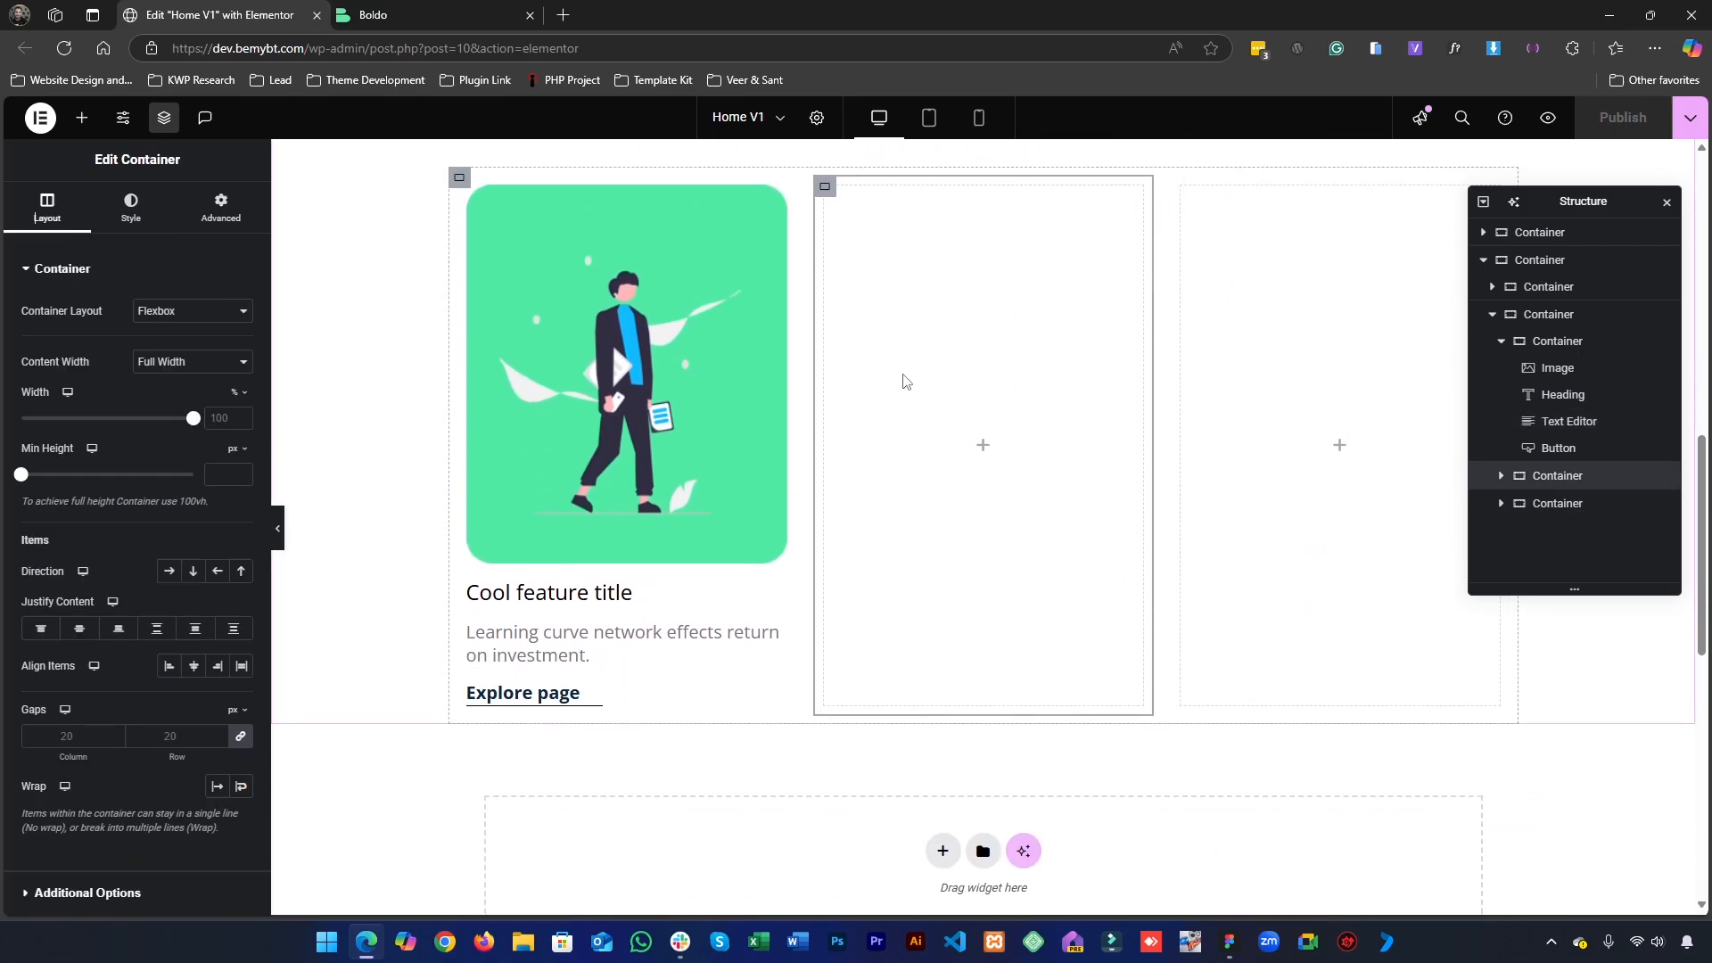
click(1501, 341)
right_click(1534, 369)
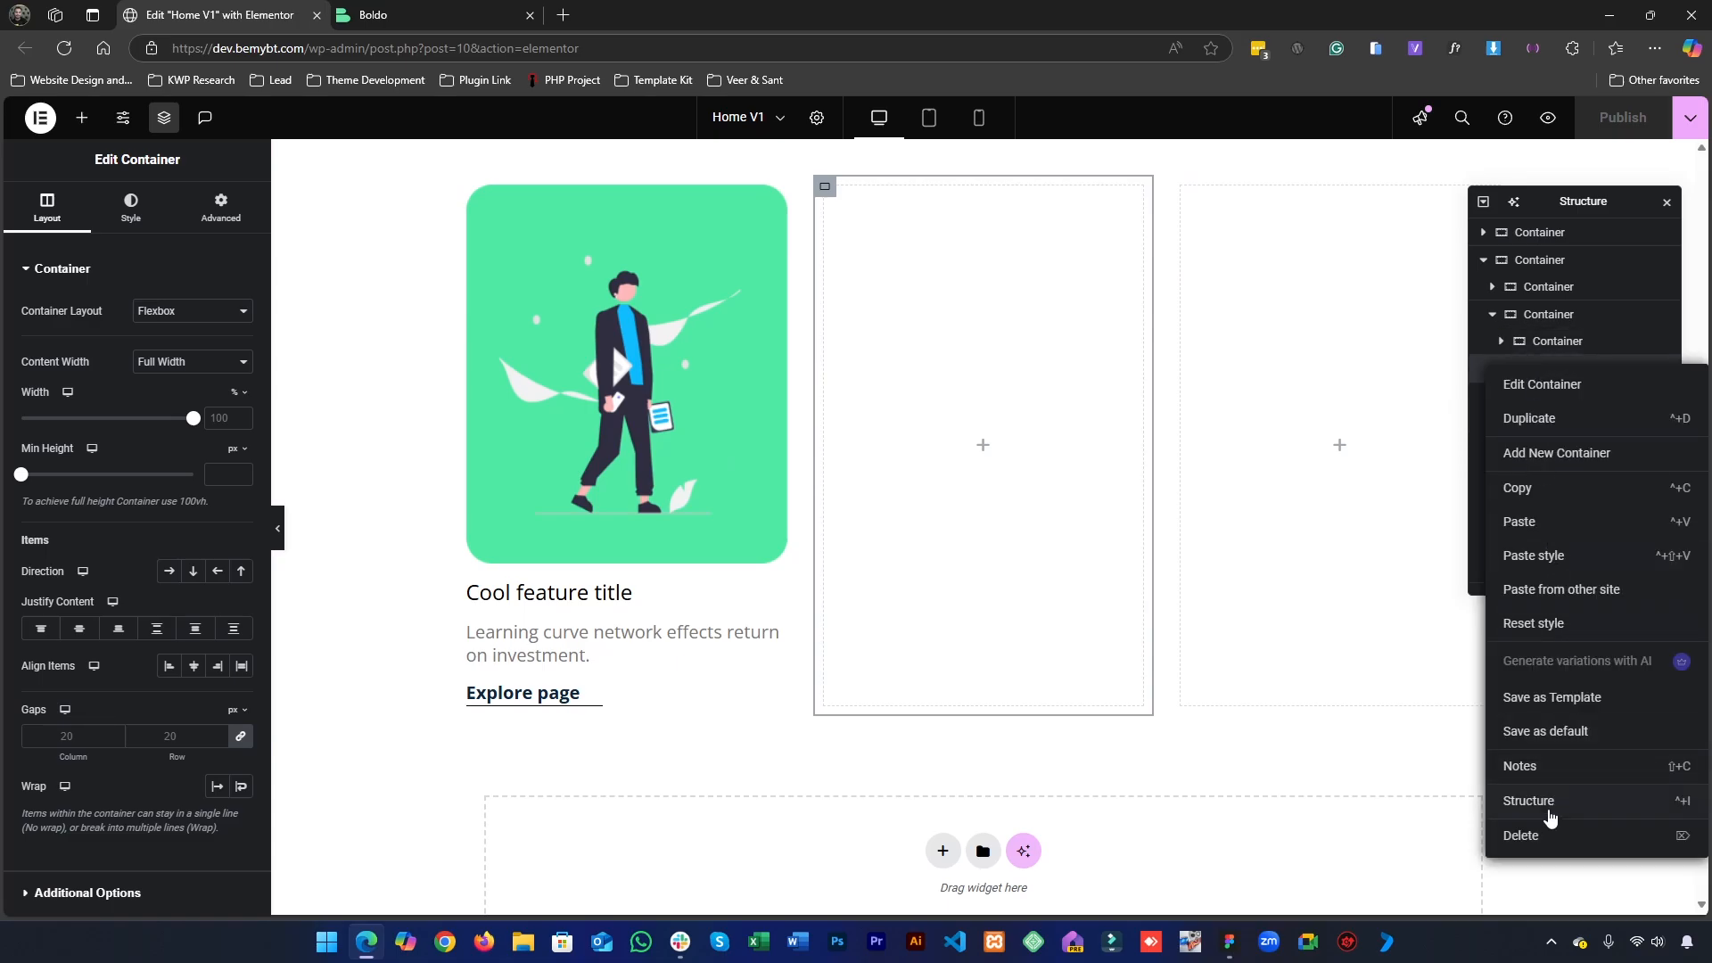
click(1536, 836)
right_click(1539, 385)
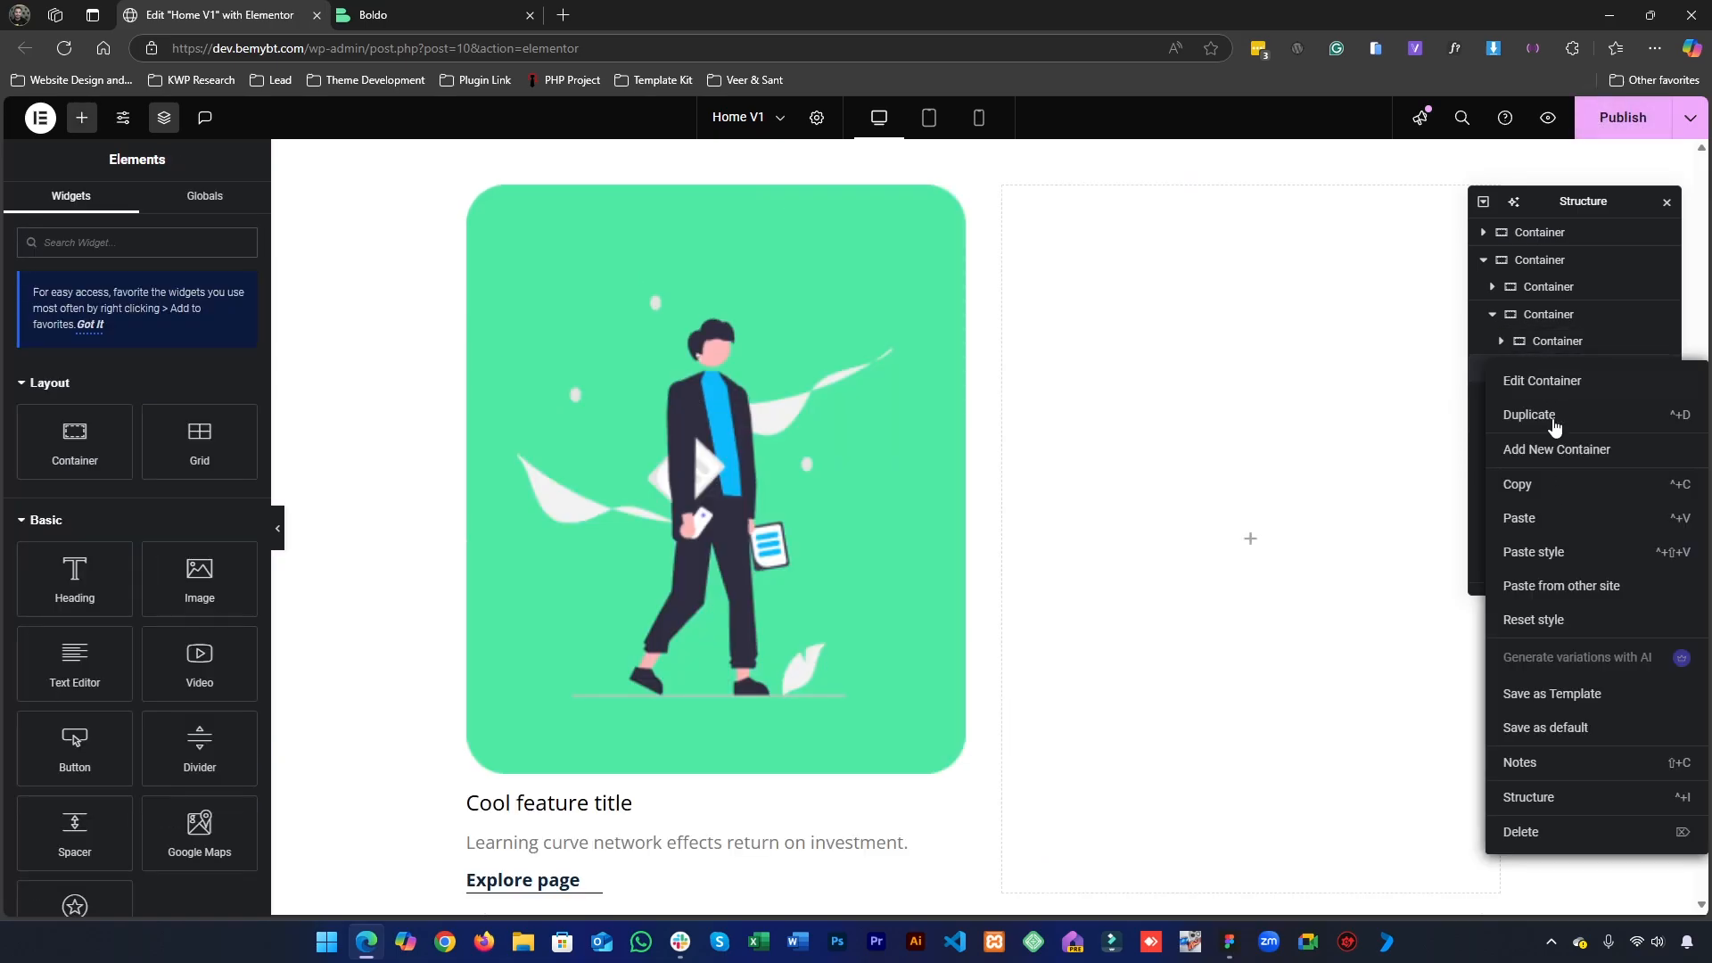
click(1541, 829)
- Duplicate the finished service card container twice to make a row of three cards
double_click(1574, 343)
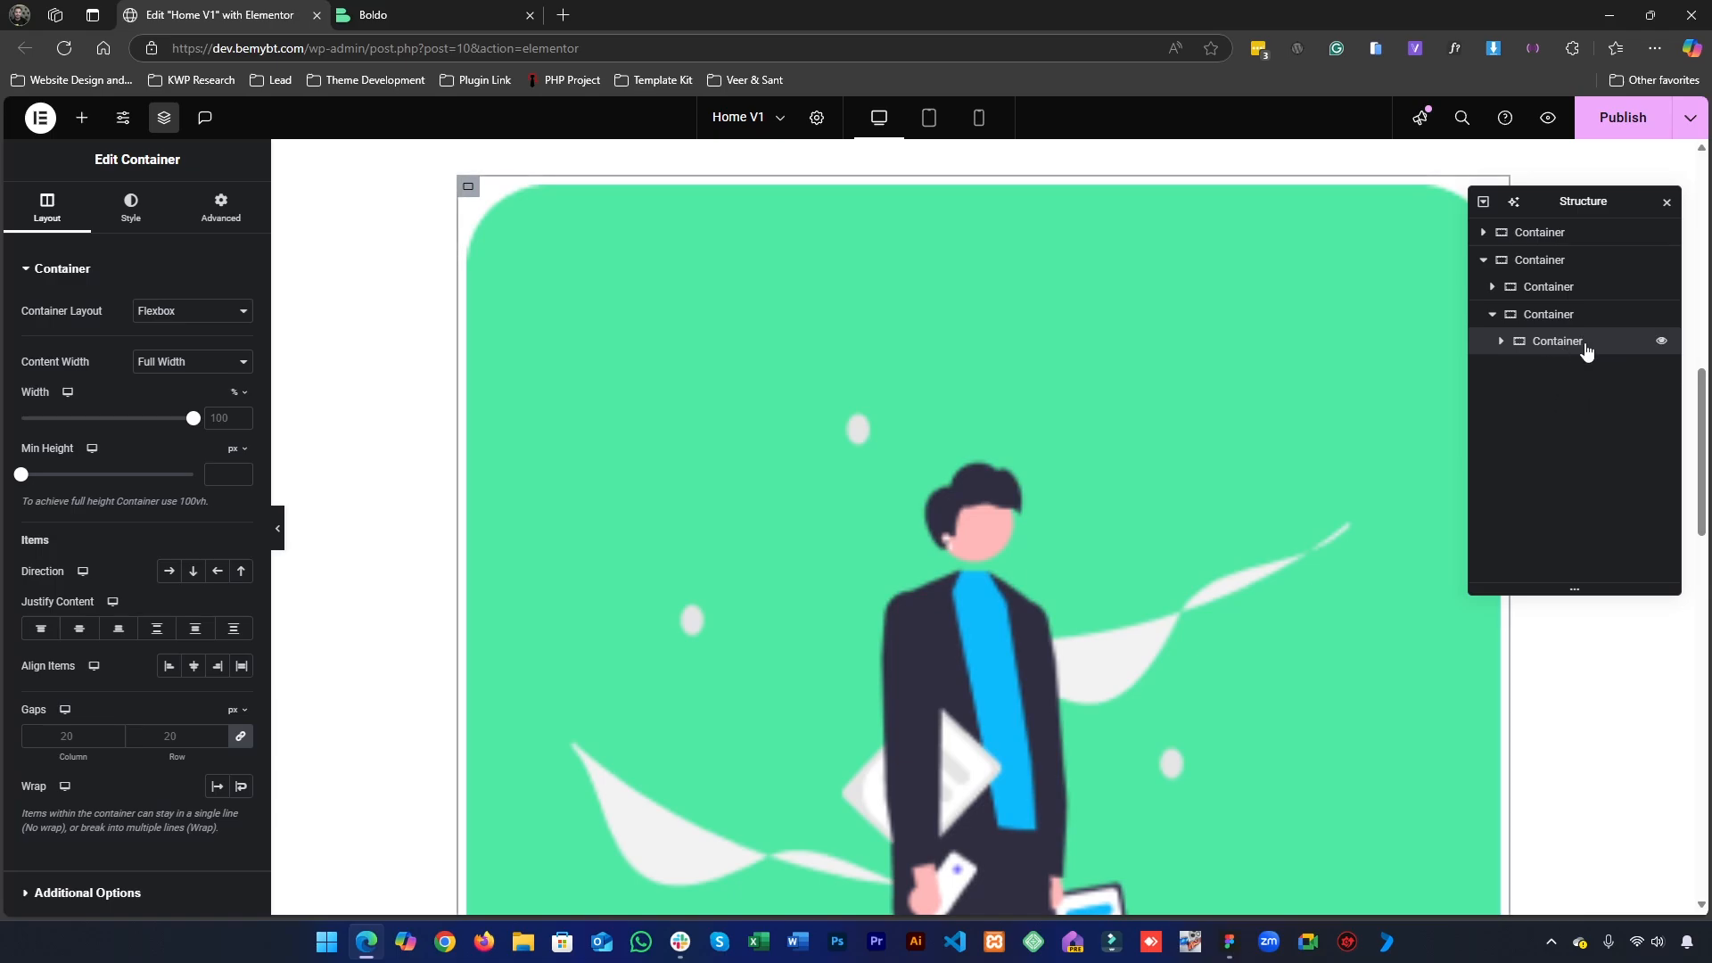
scroll(962, 487, down, 3)
scroll(962, 487, down, 9)
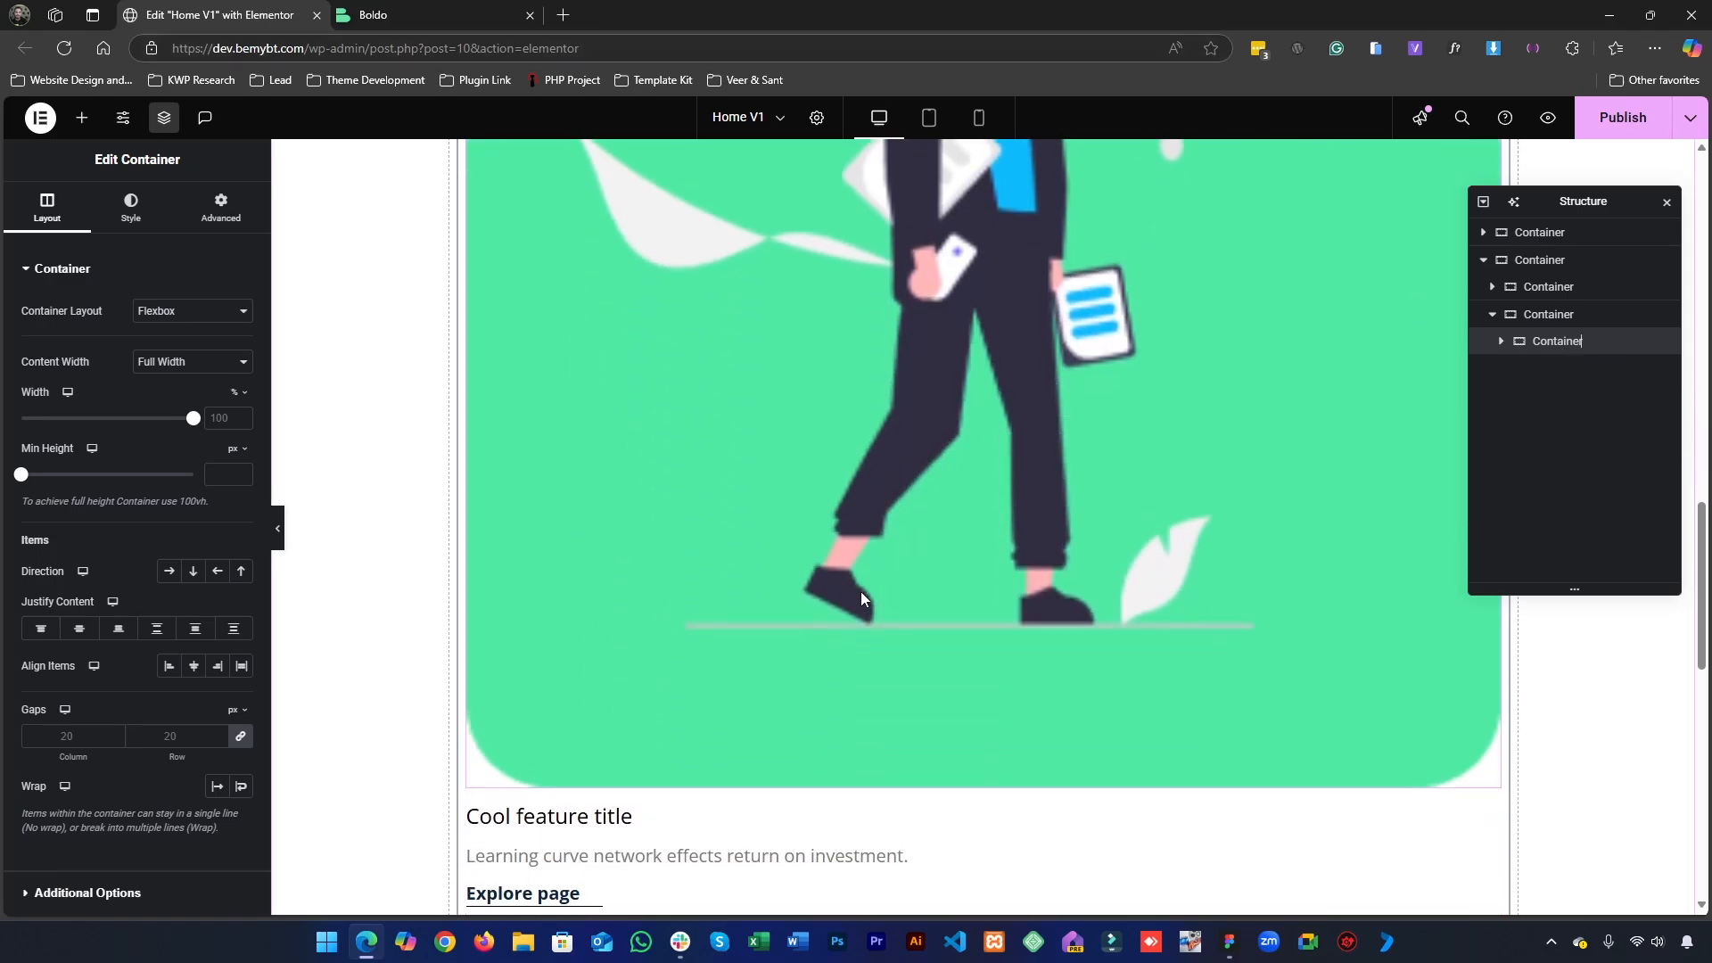
scroll(863, 603, up, 5)
right_click(1557, 342)
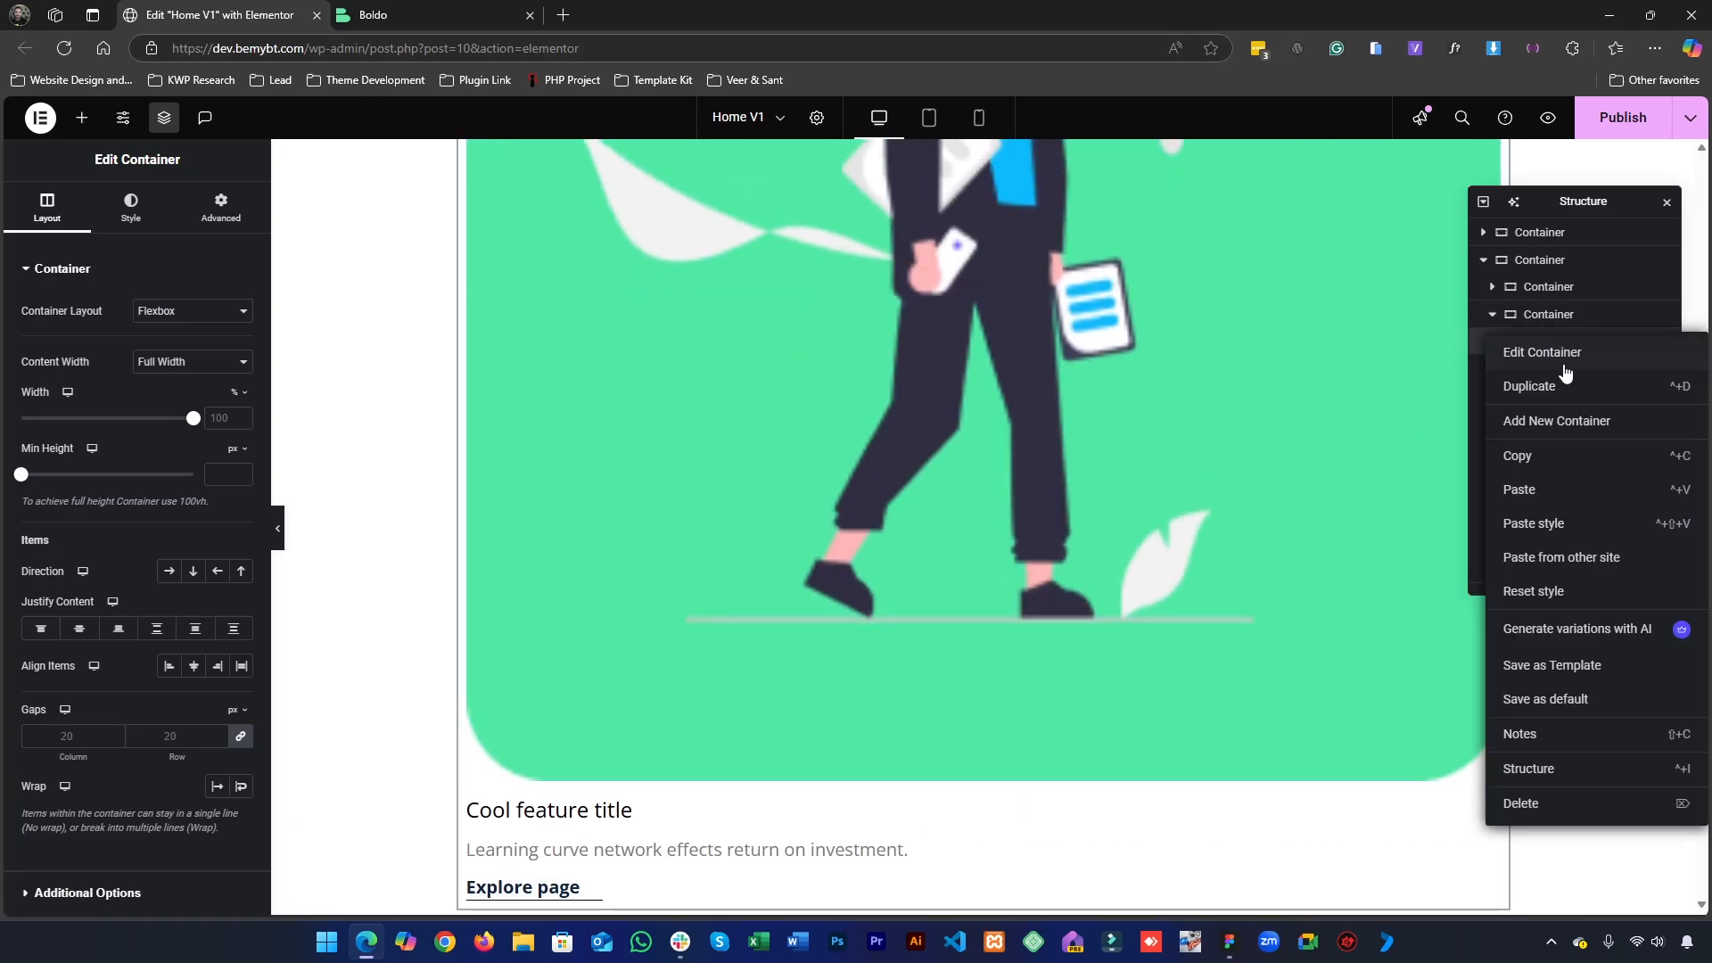
click(1567, 385)
right_click(1563, 375)
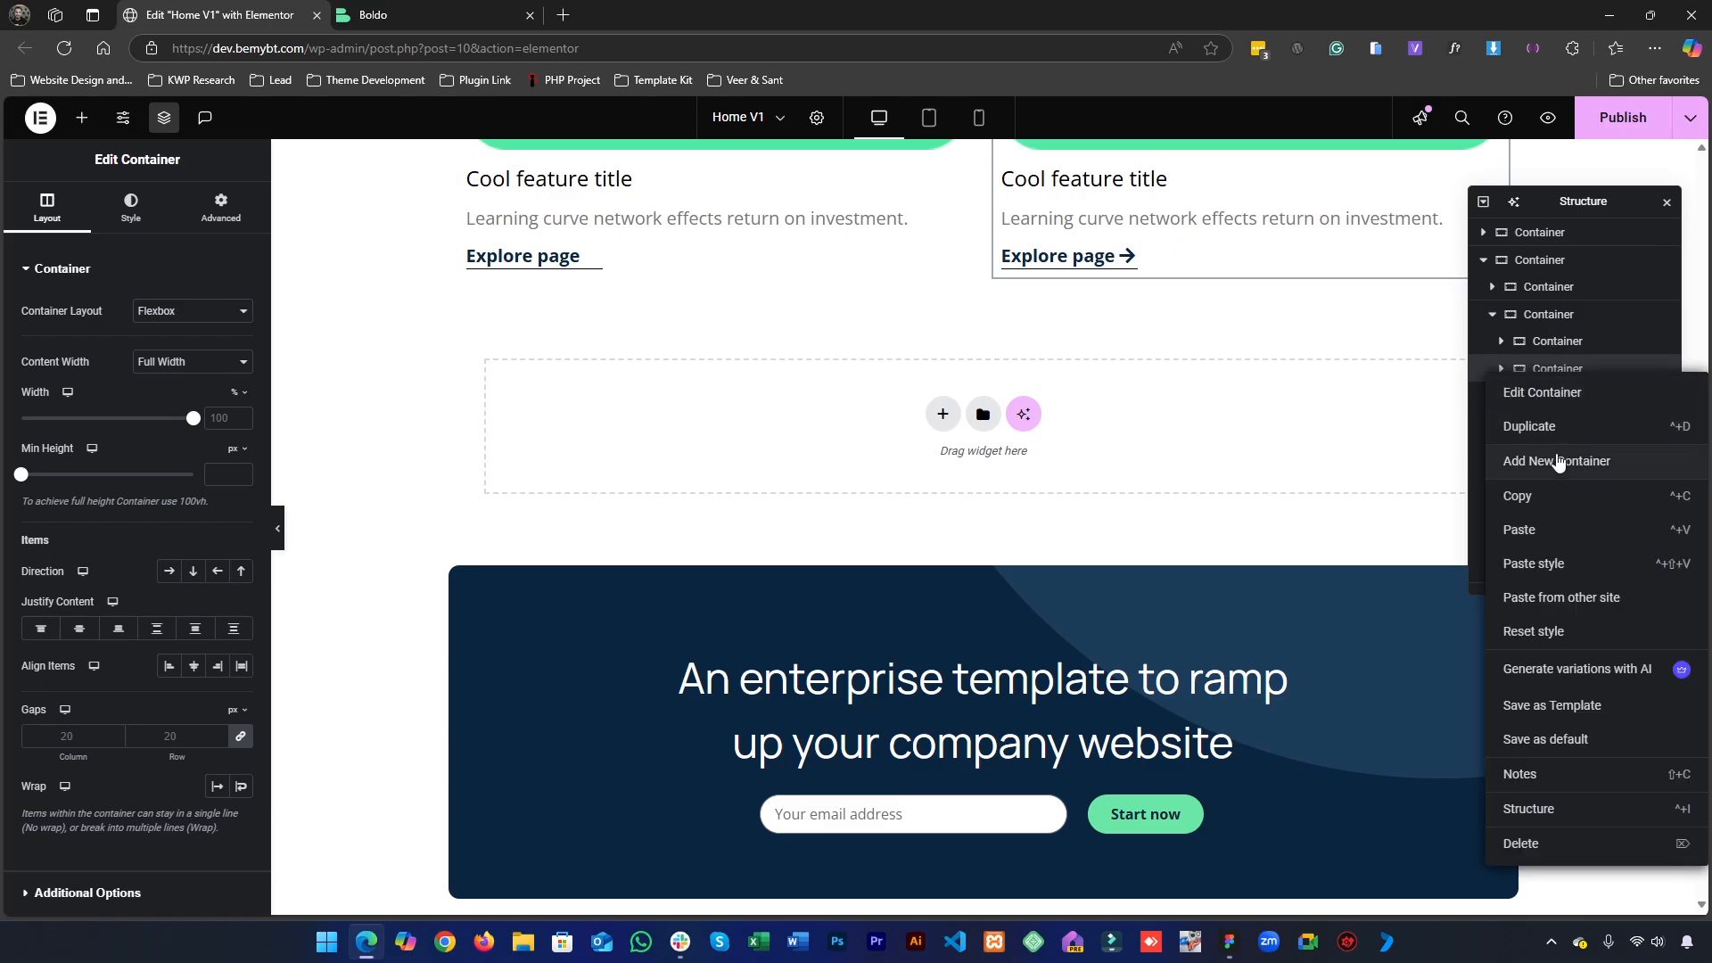
click(1553, 439)
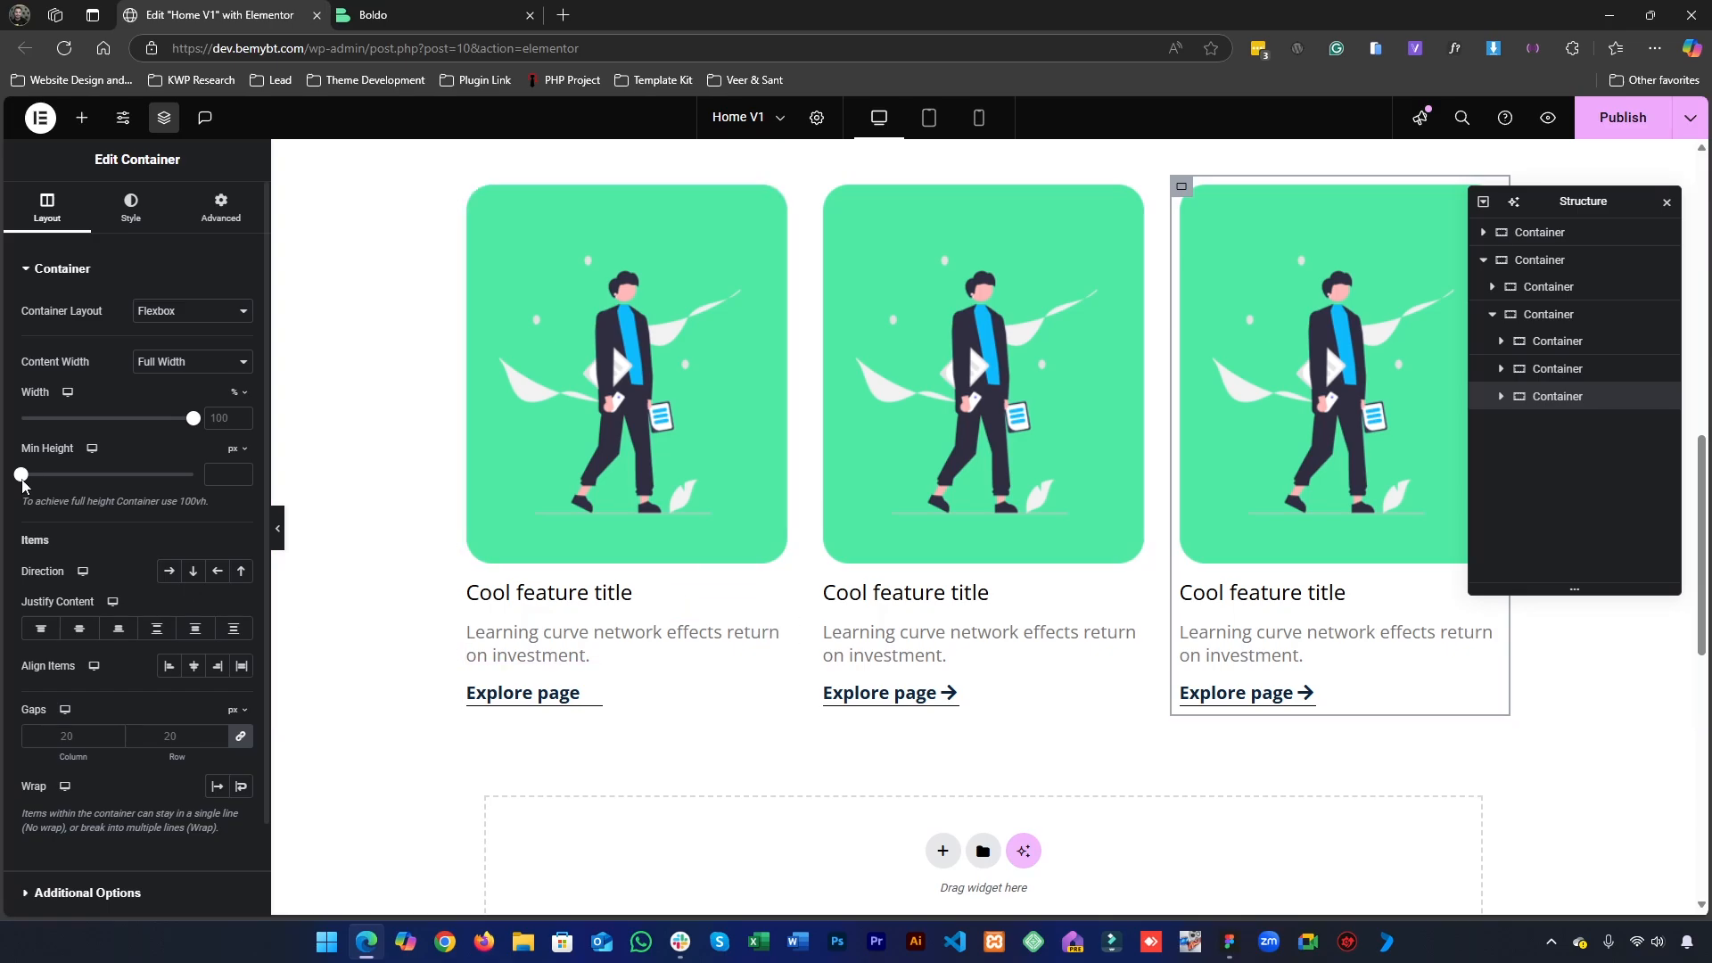
- Replace the second service card's image with the handshake illustration 1.png from the media library
scroll(541, 460, up, 1)
scroll(541, 460, up, 2)
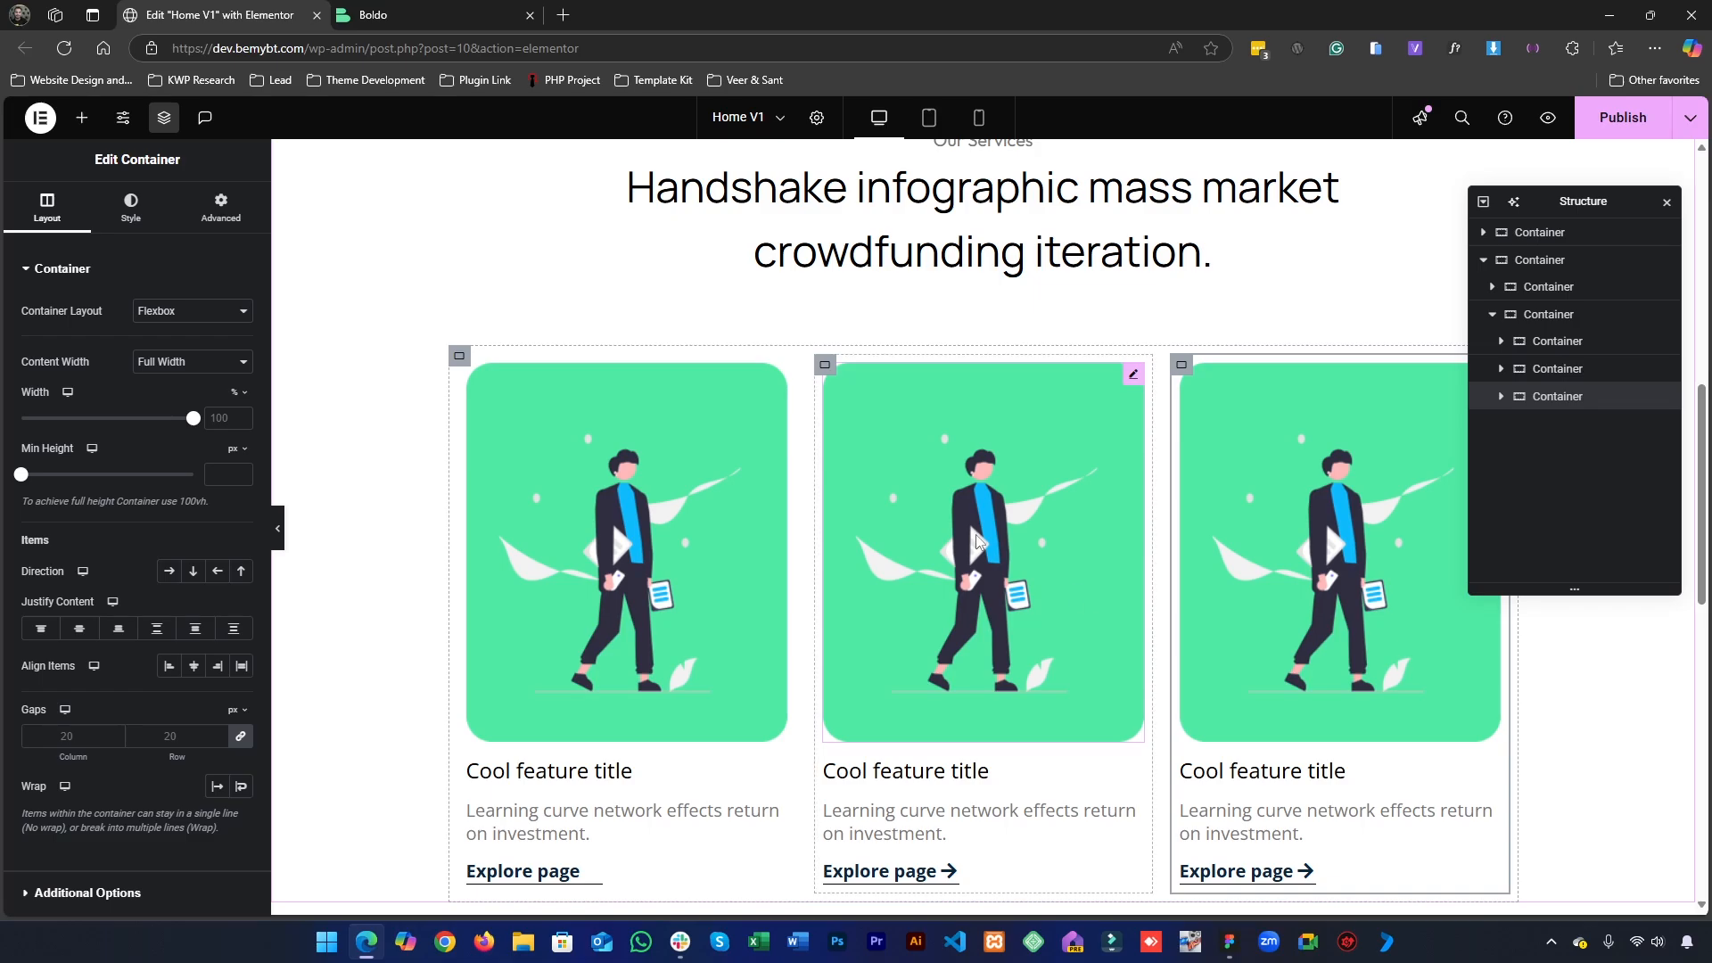
click(975, 535)
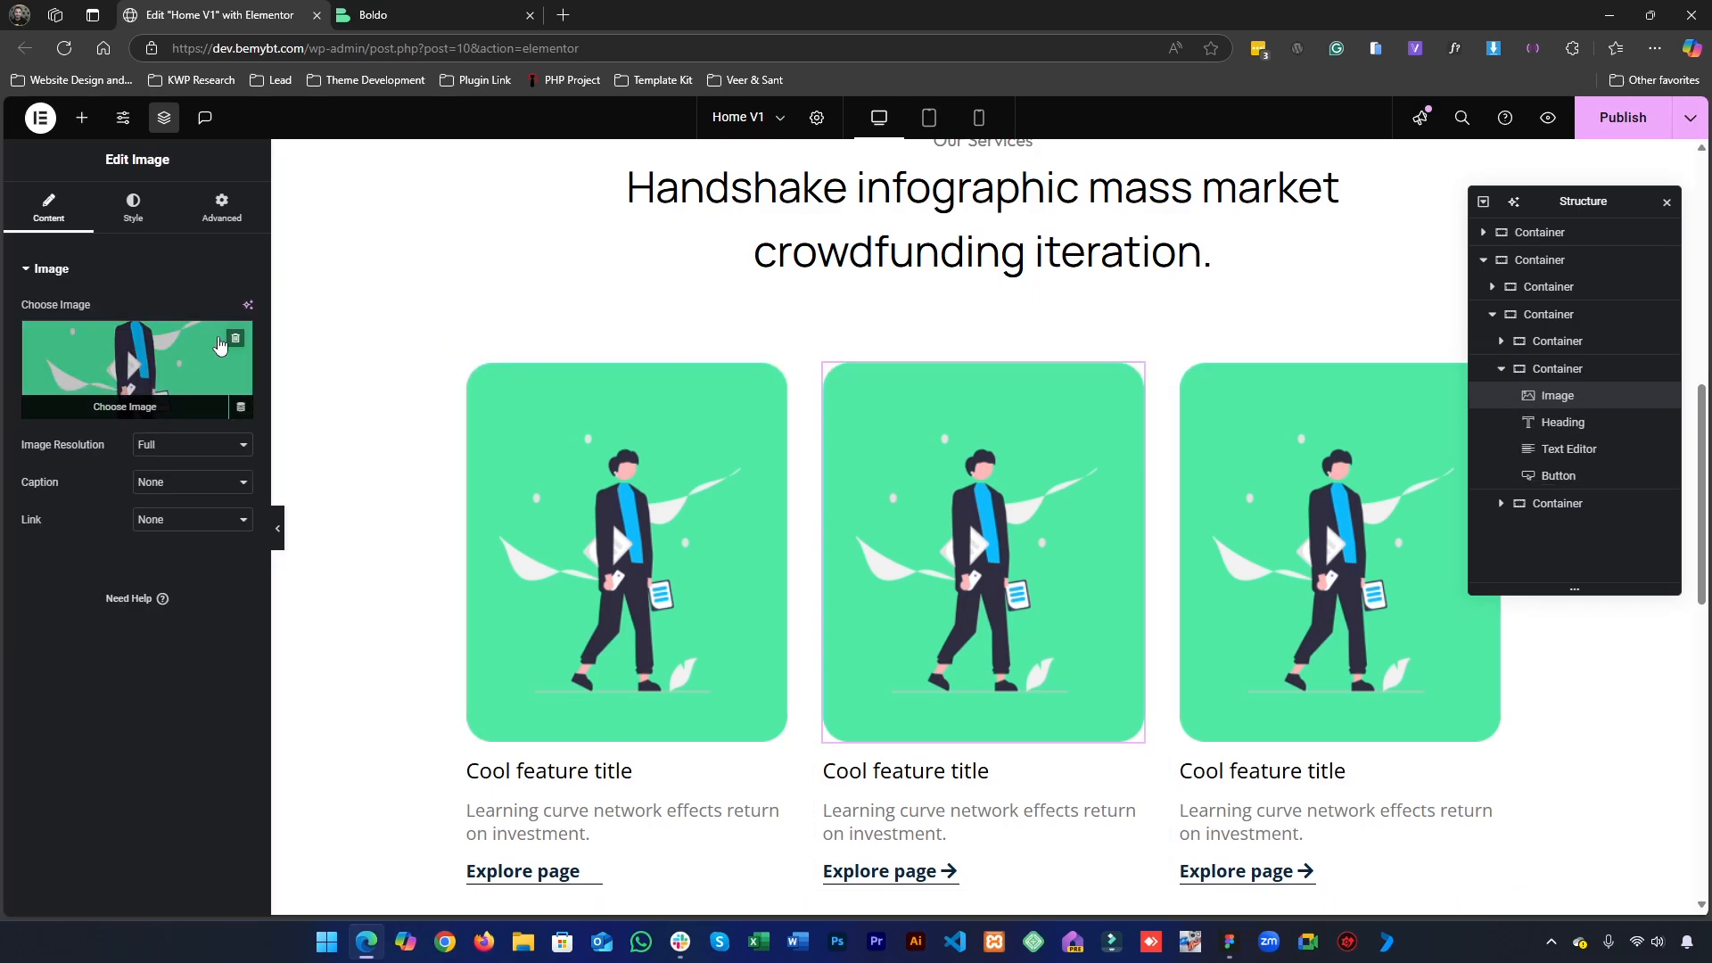
click(230, 343)
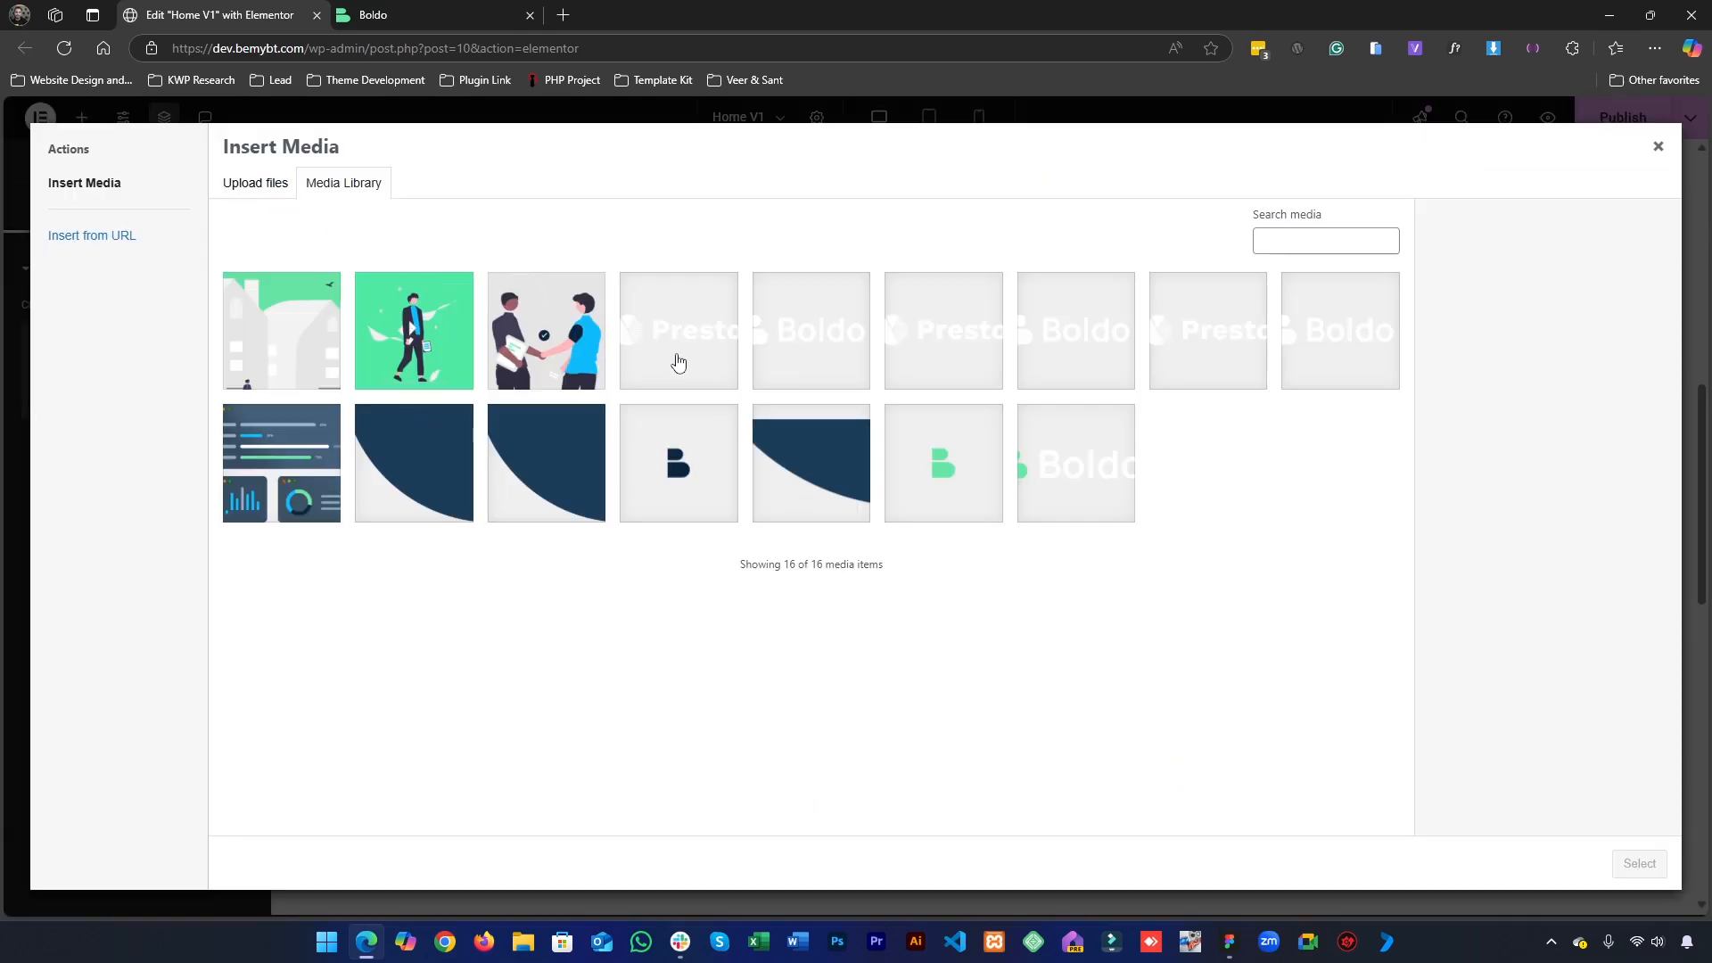
click(557, 327)
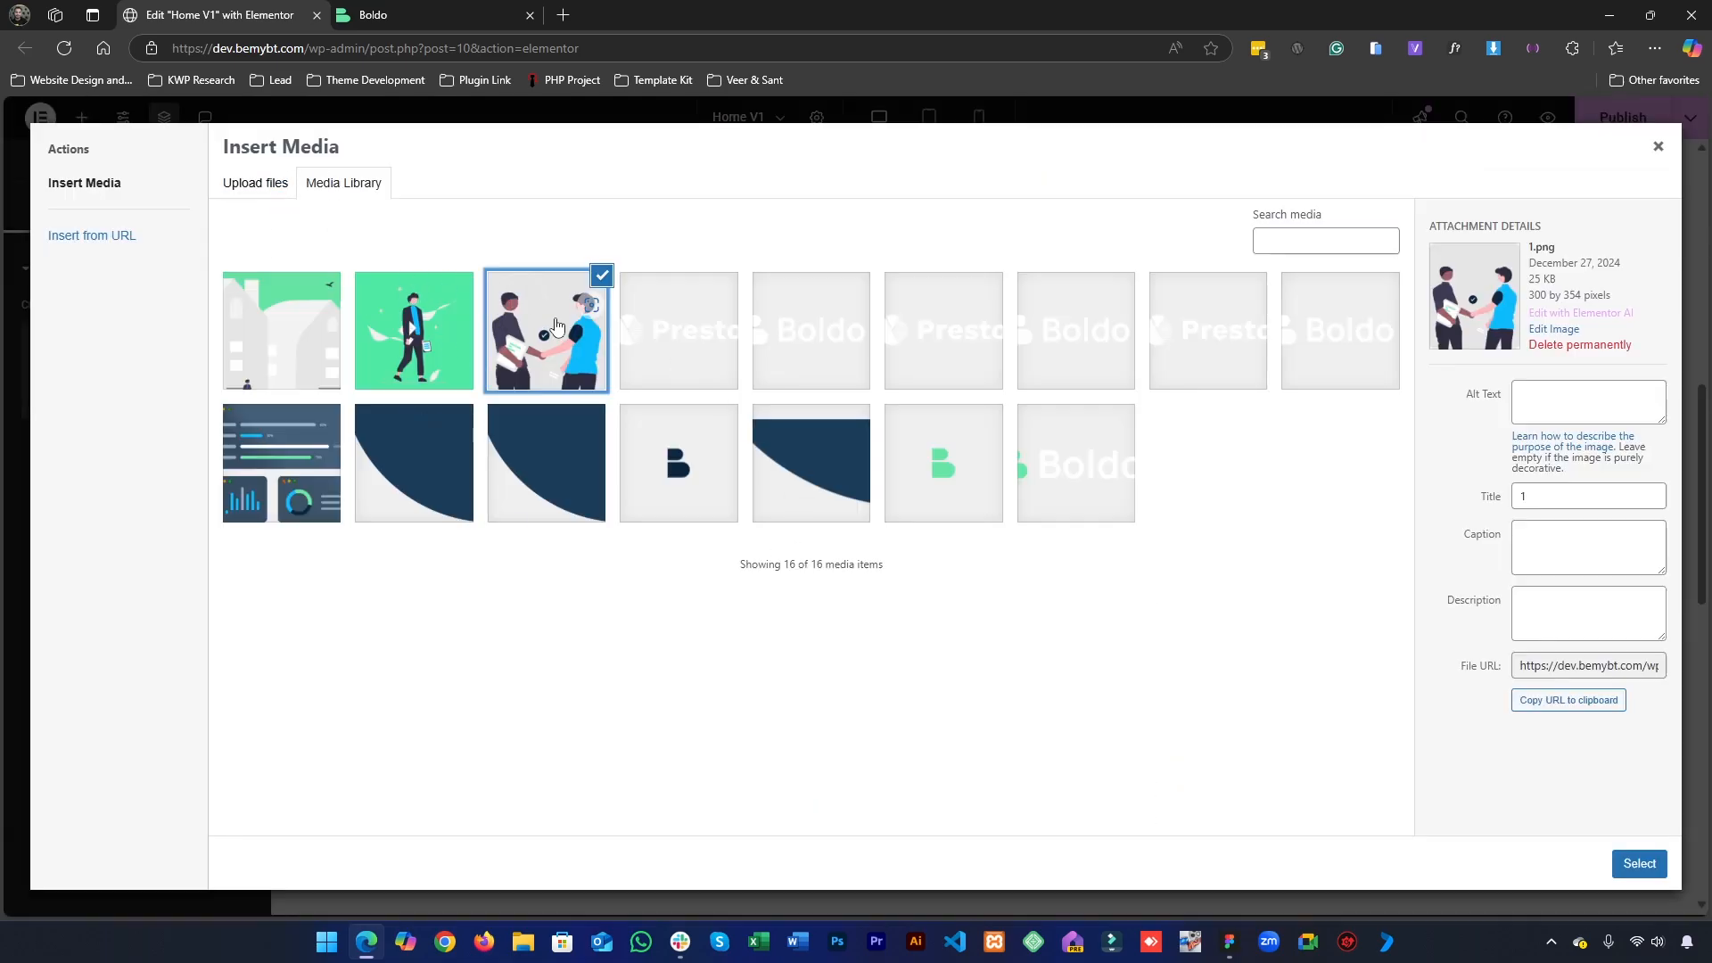
click(1640, 863)
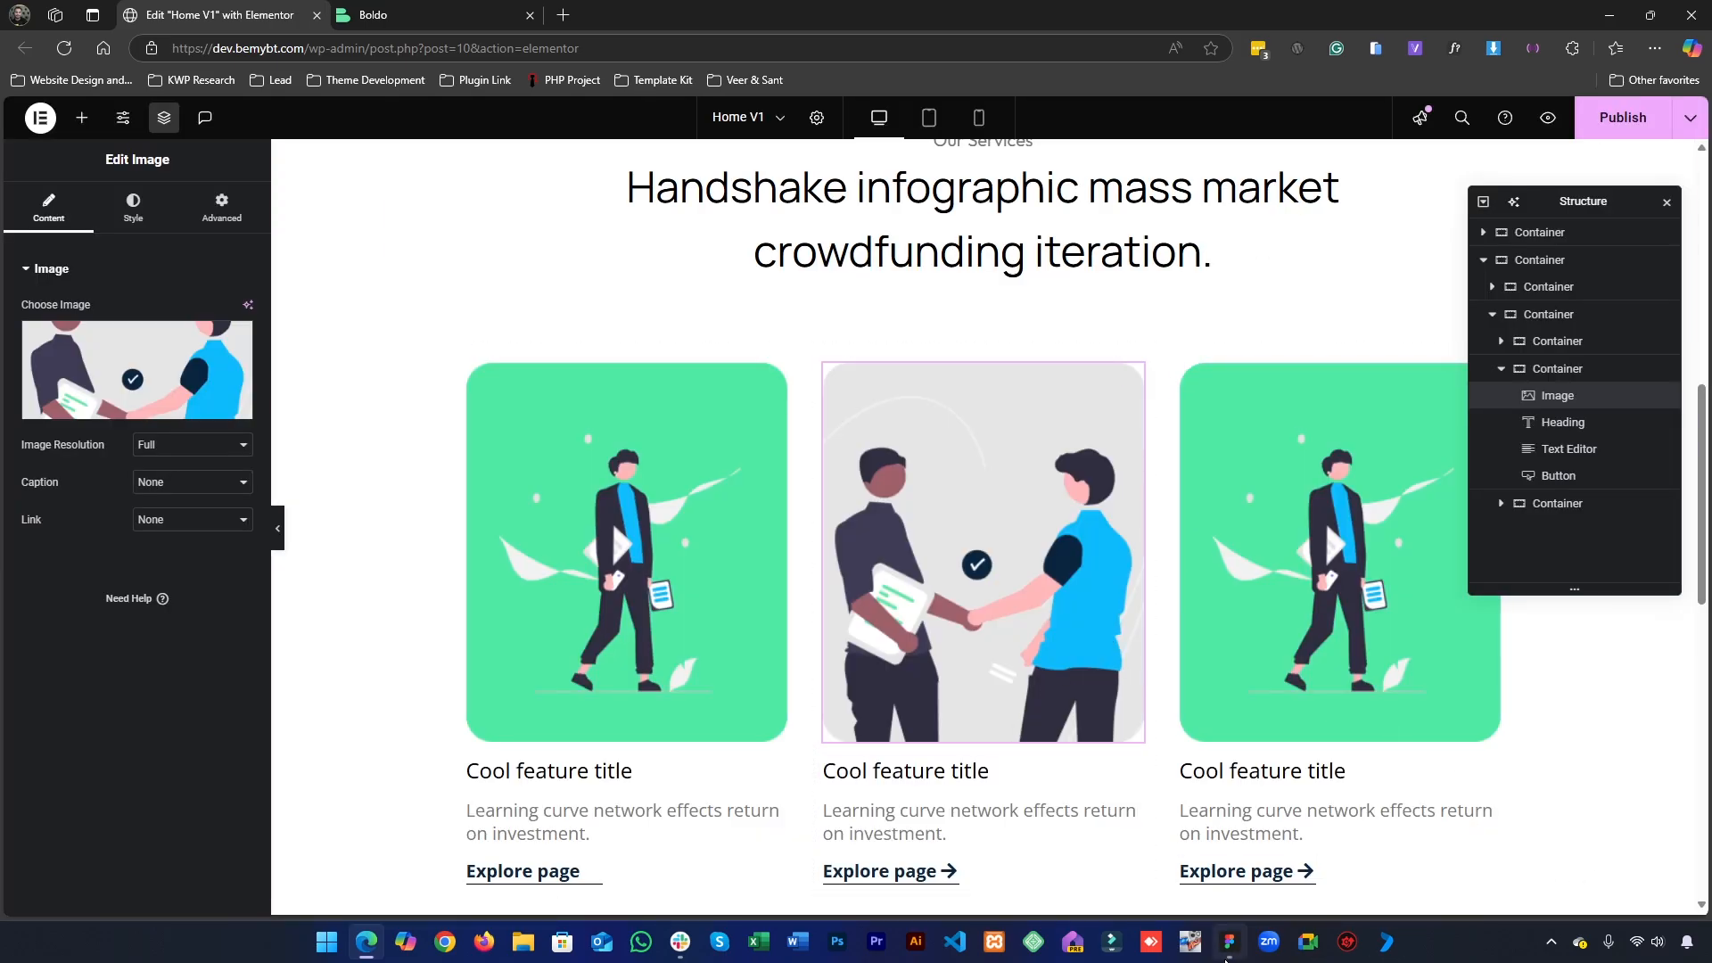
- Copy the second card's heading from the Figma design and set the matching Elementor heading to "Even cooler feature"
click(1229, 940)
click(808, 600)
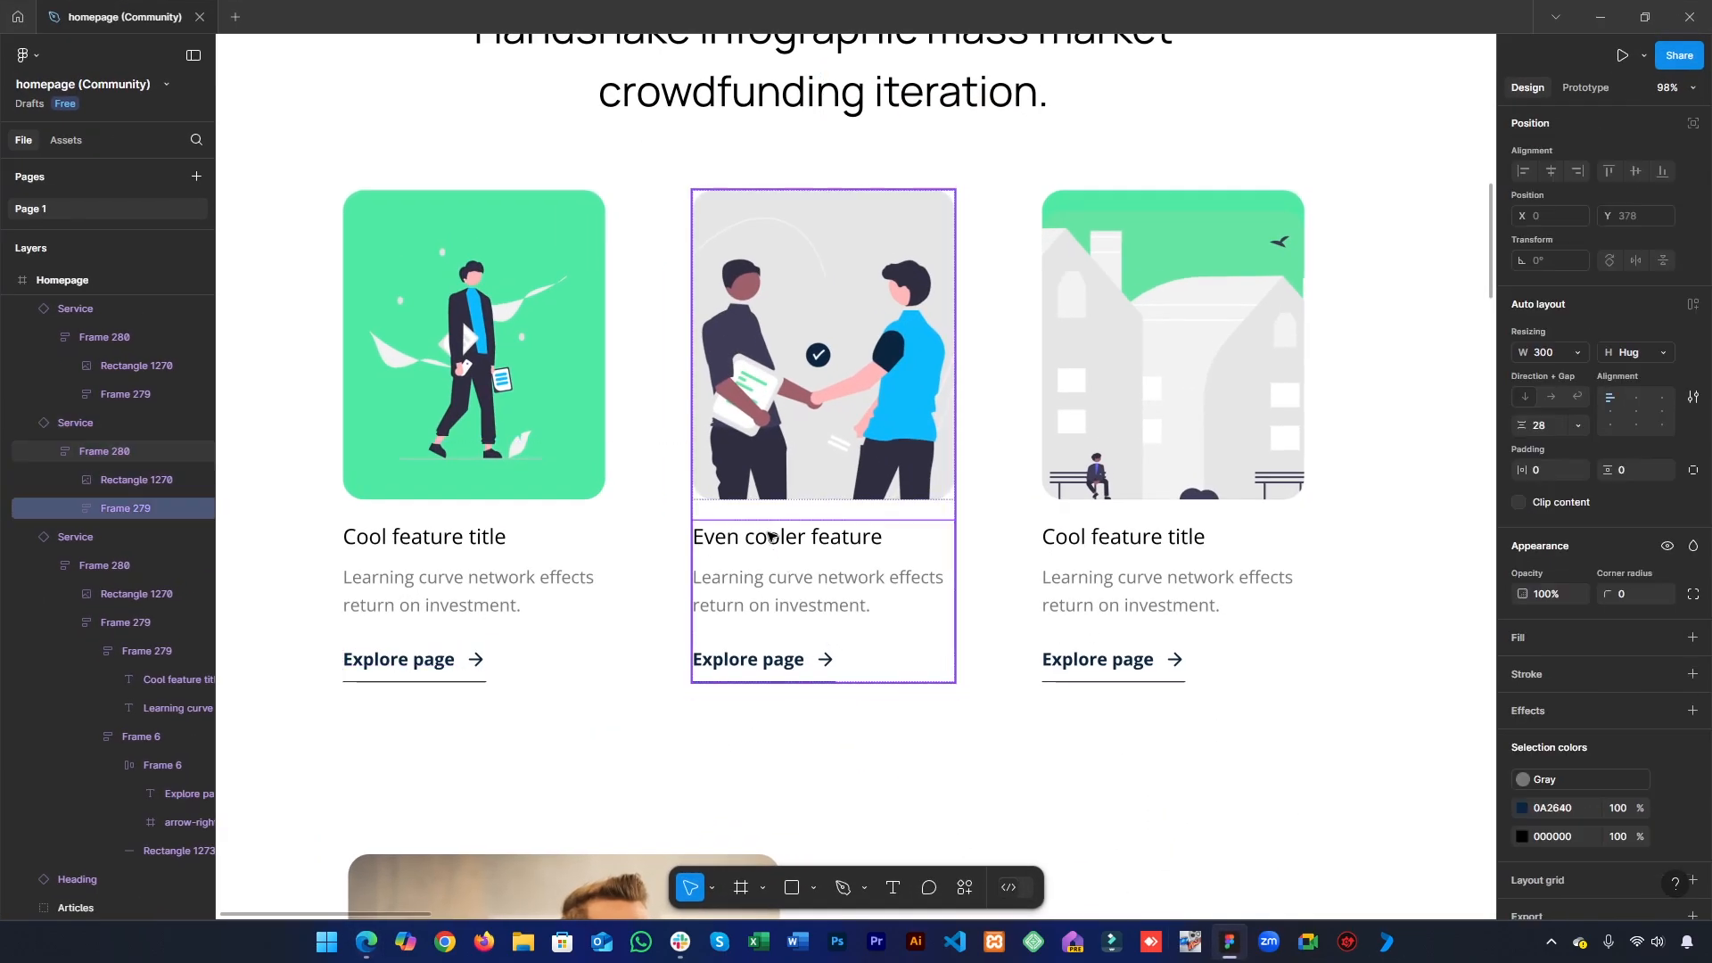
double_click(786, 536)
key(ctrl+c)
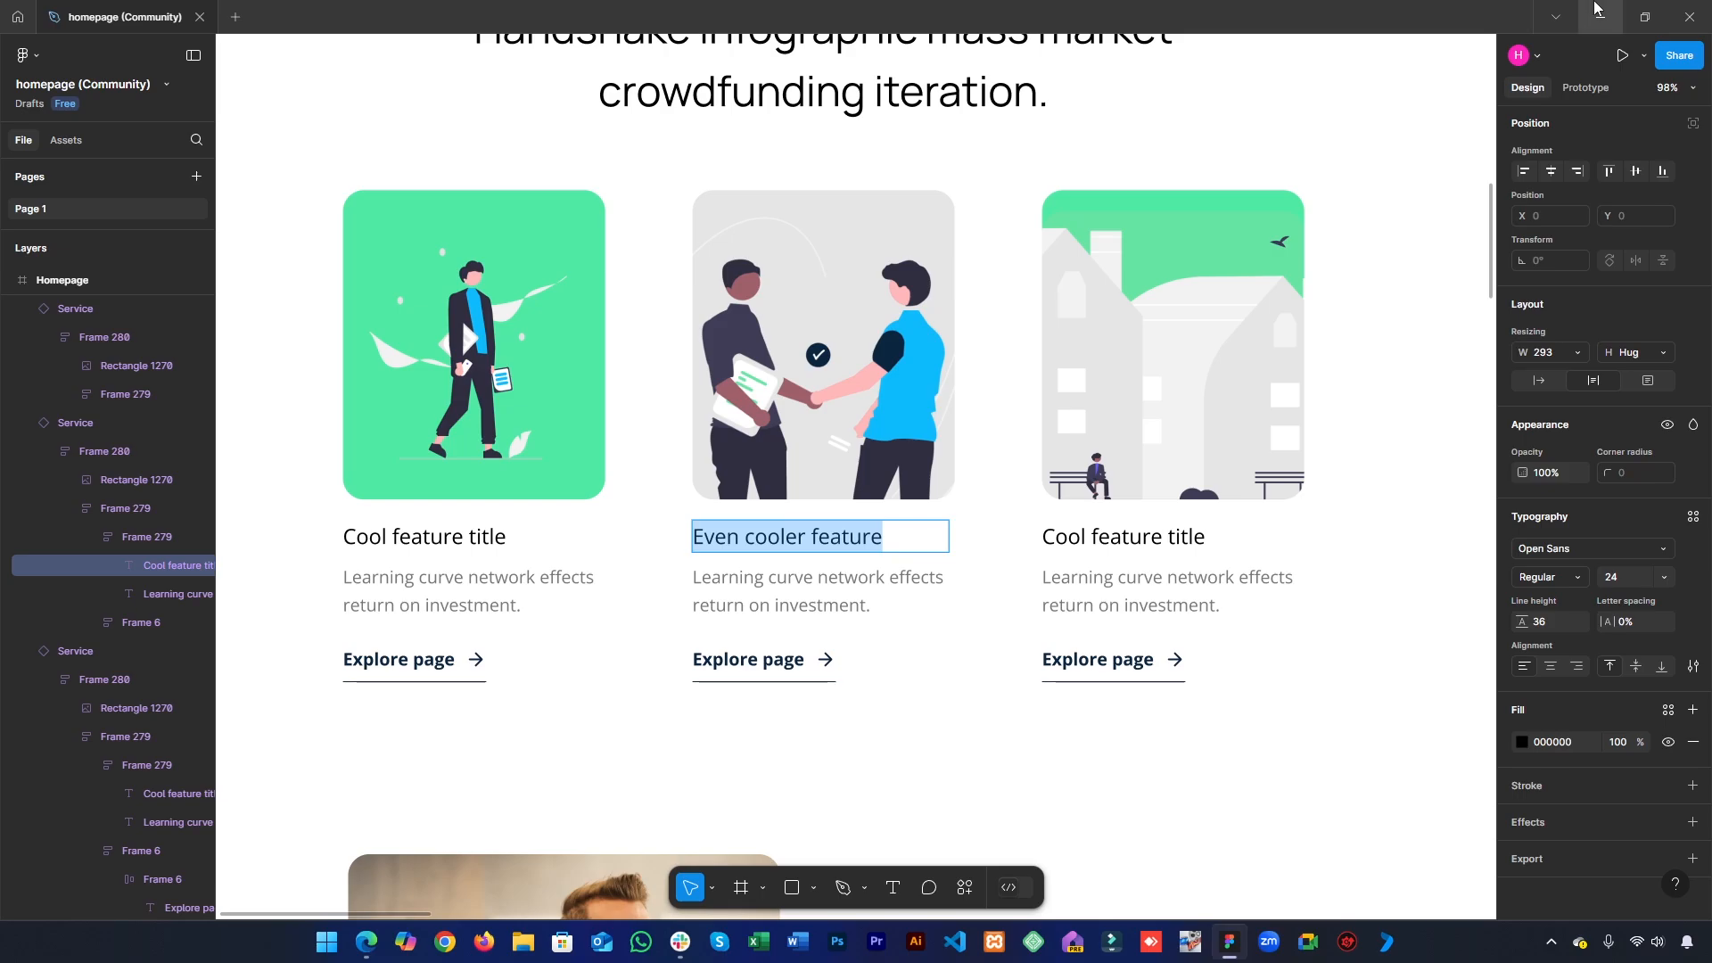
key(alt+Tab)
click(1009, 773)
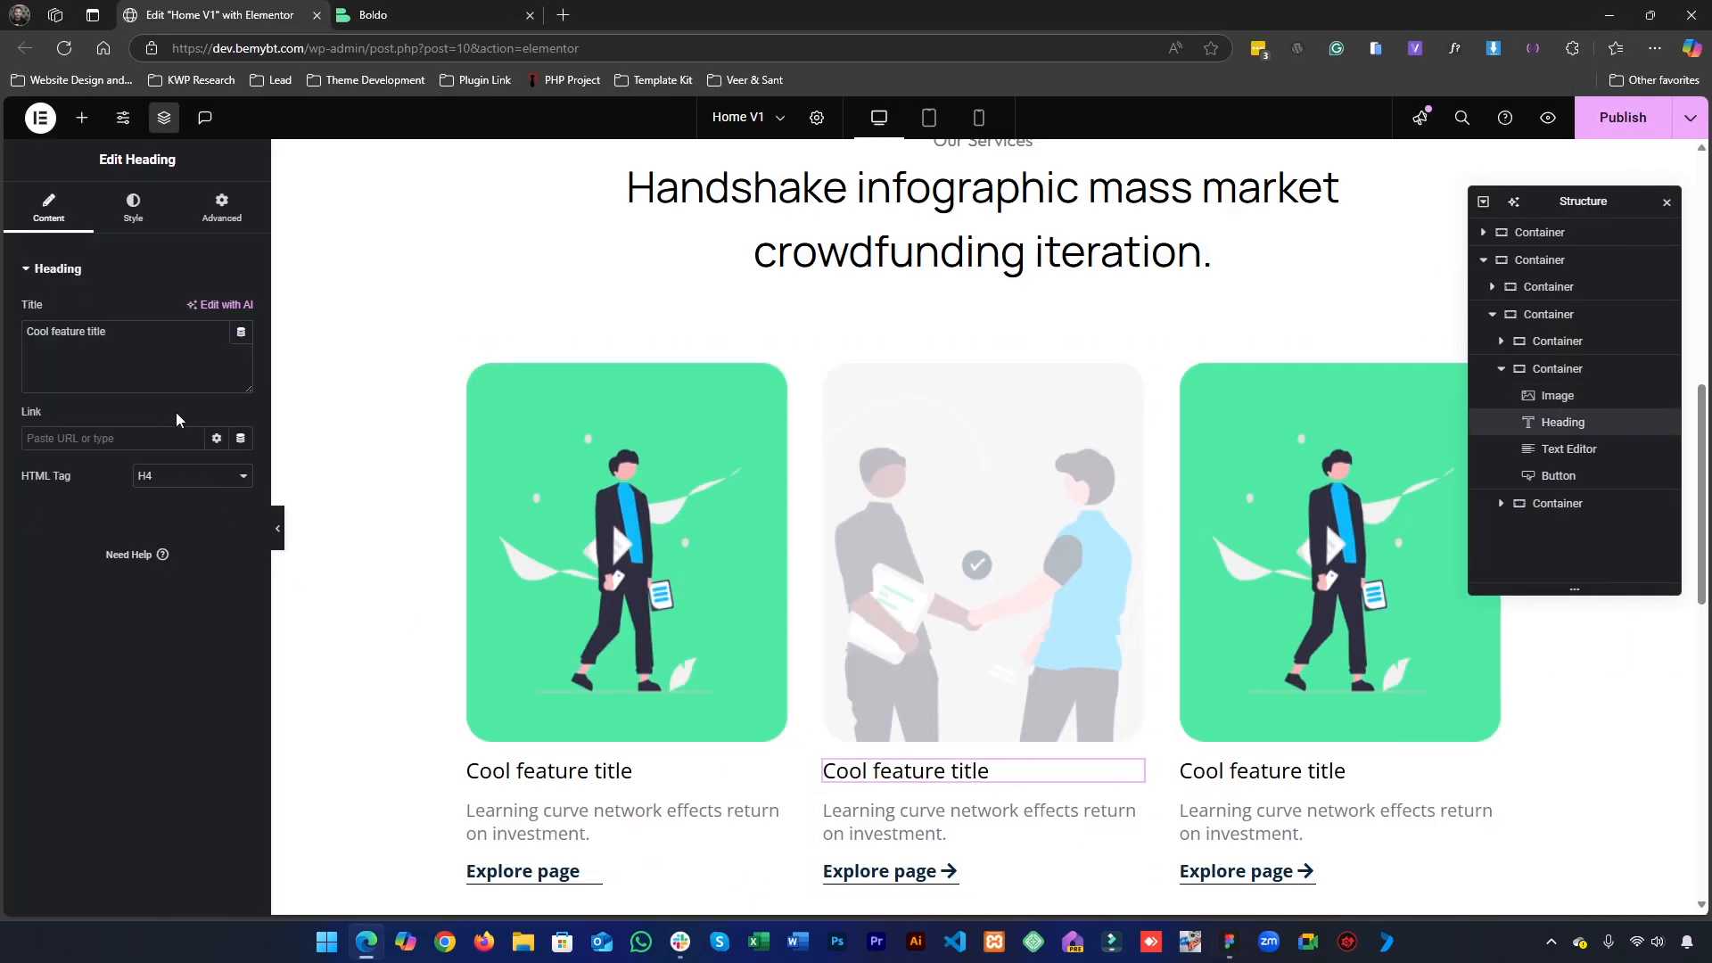
click(173, 381)
key(ctrl+a)
key(ctrl+v)
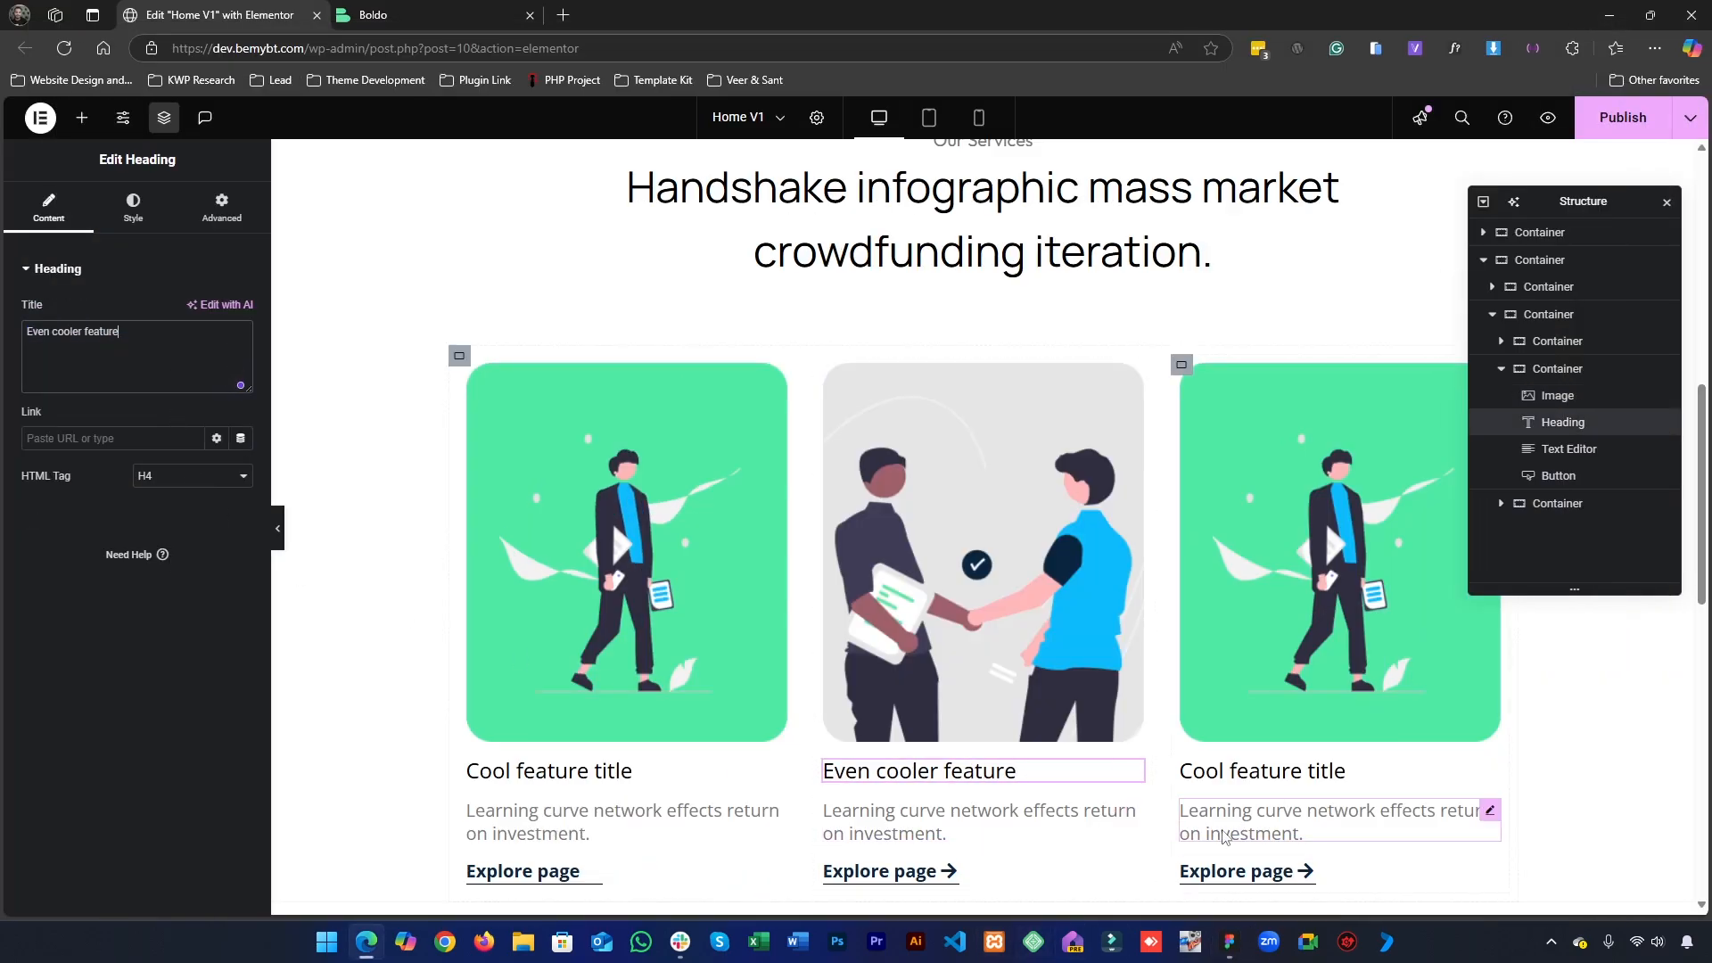
- Switch to Figma, copy the third service card's heading "Cool feature title", and return to Elementor
click(1230, 942)
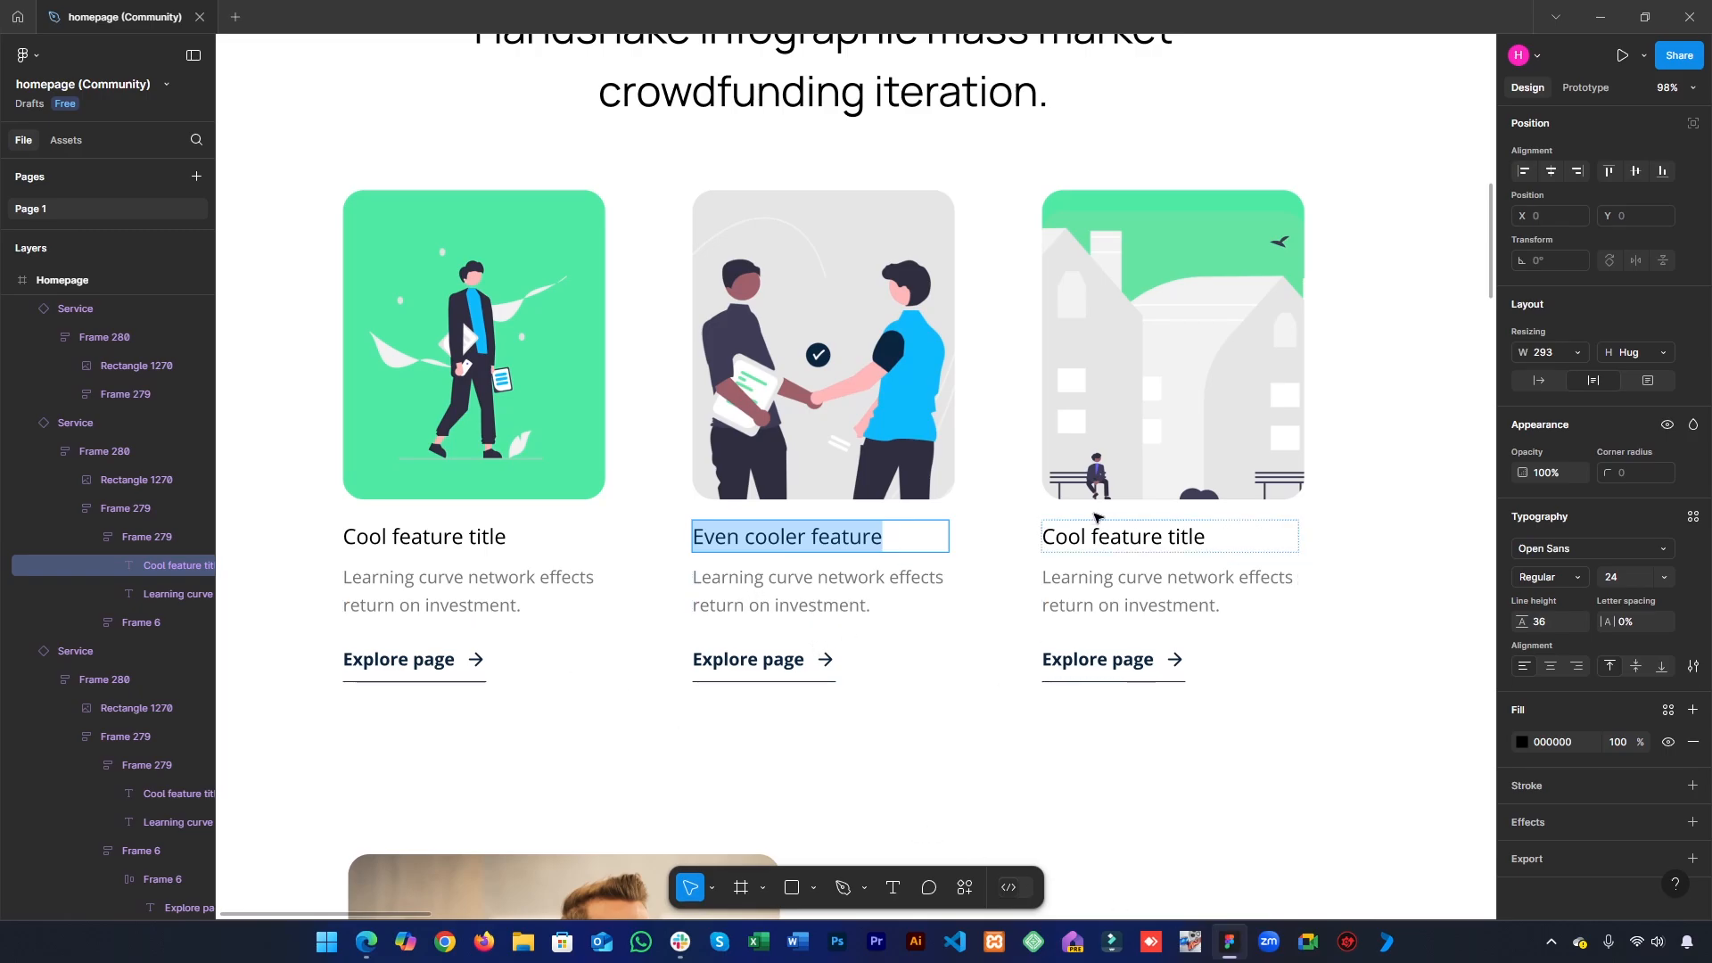
double_click(1075, 529)
key(ctrl+c)
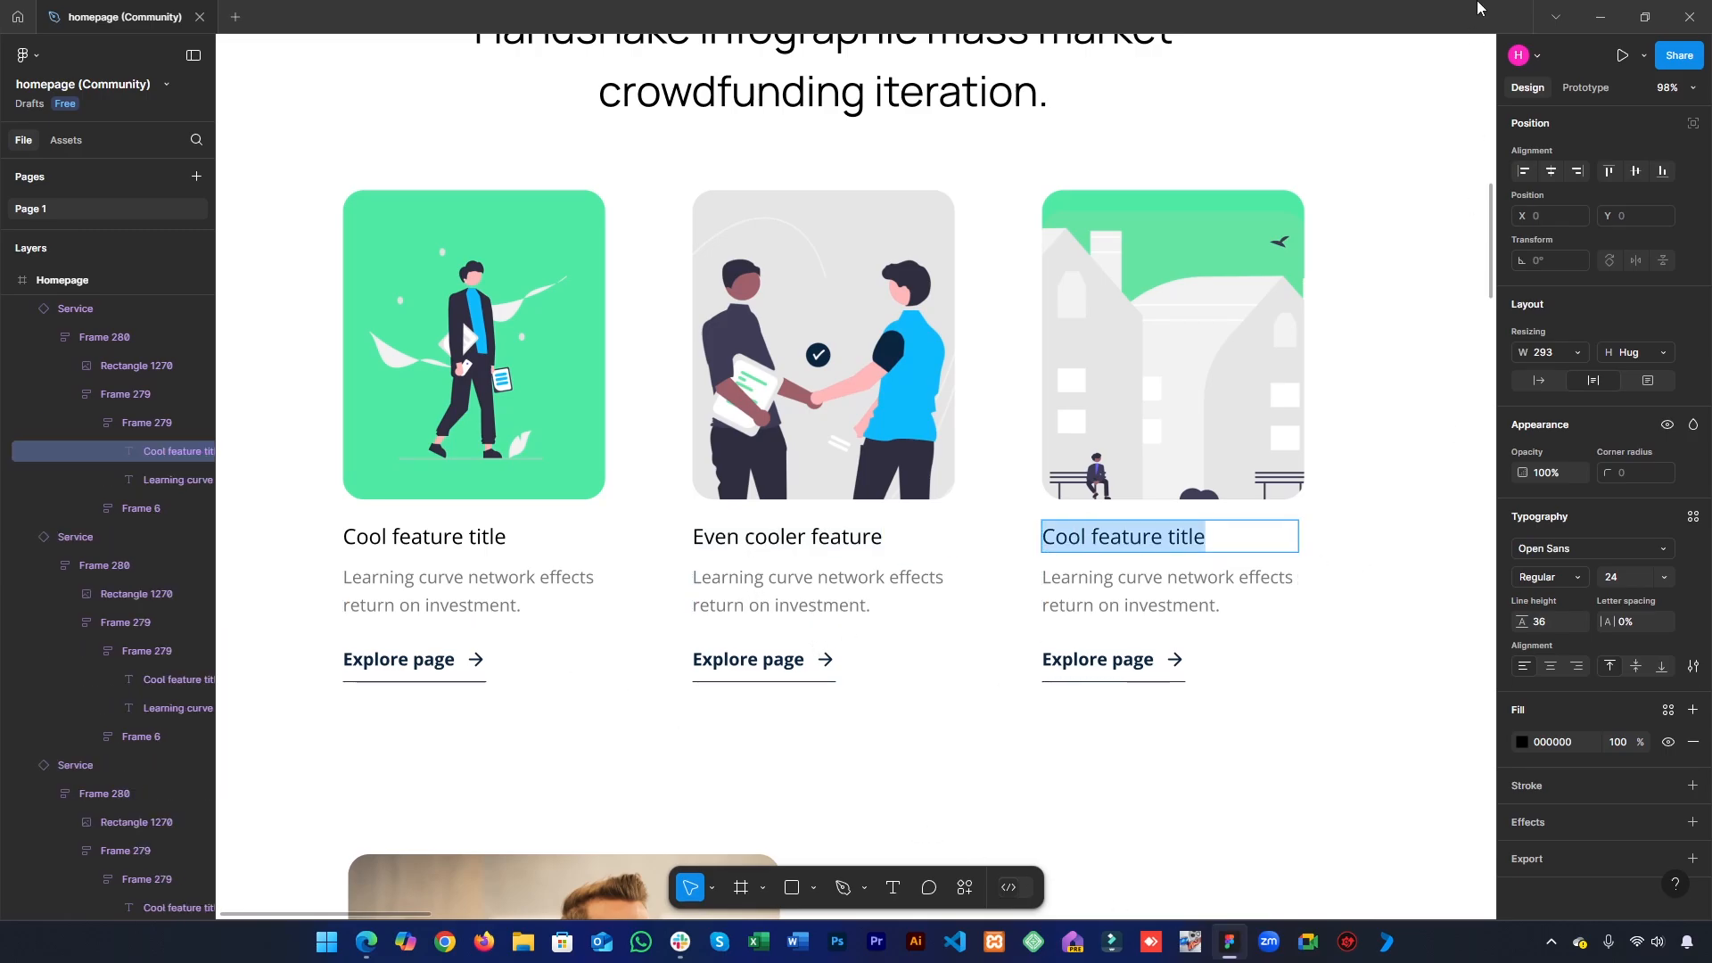
click(1601, 17)
- Replace the third service card's image with the buildings illustration 3.png from the media library
click(1347, 360)
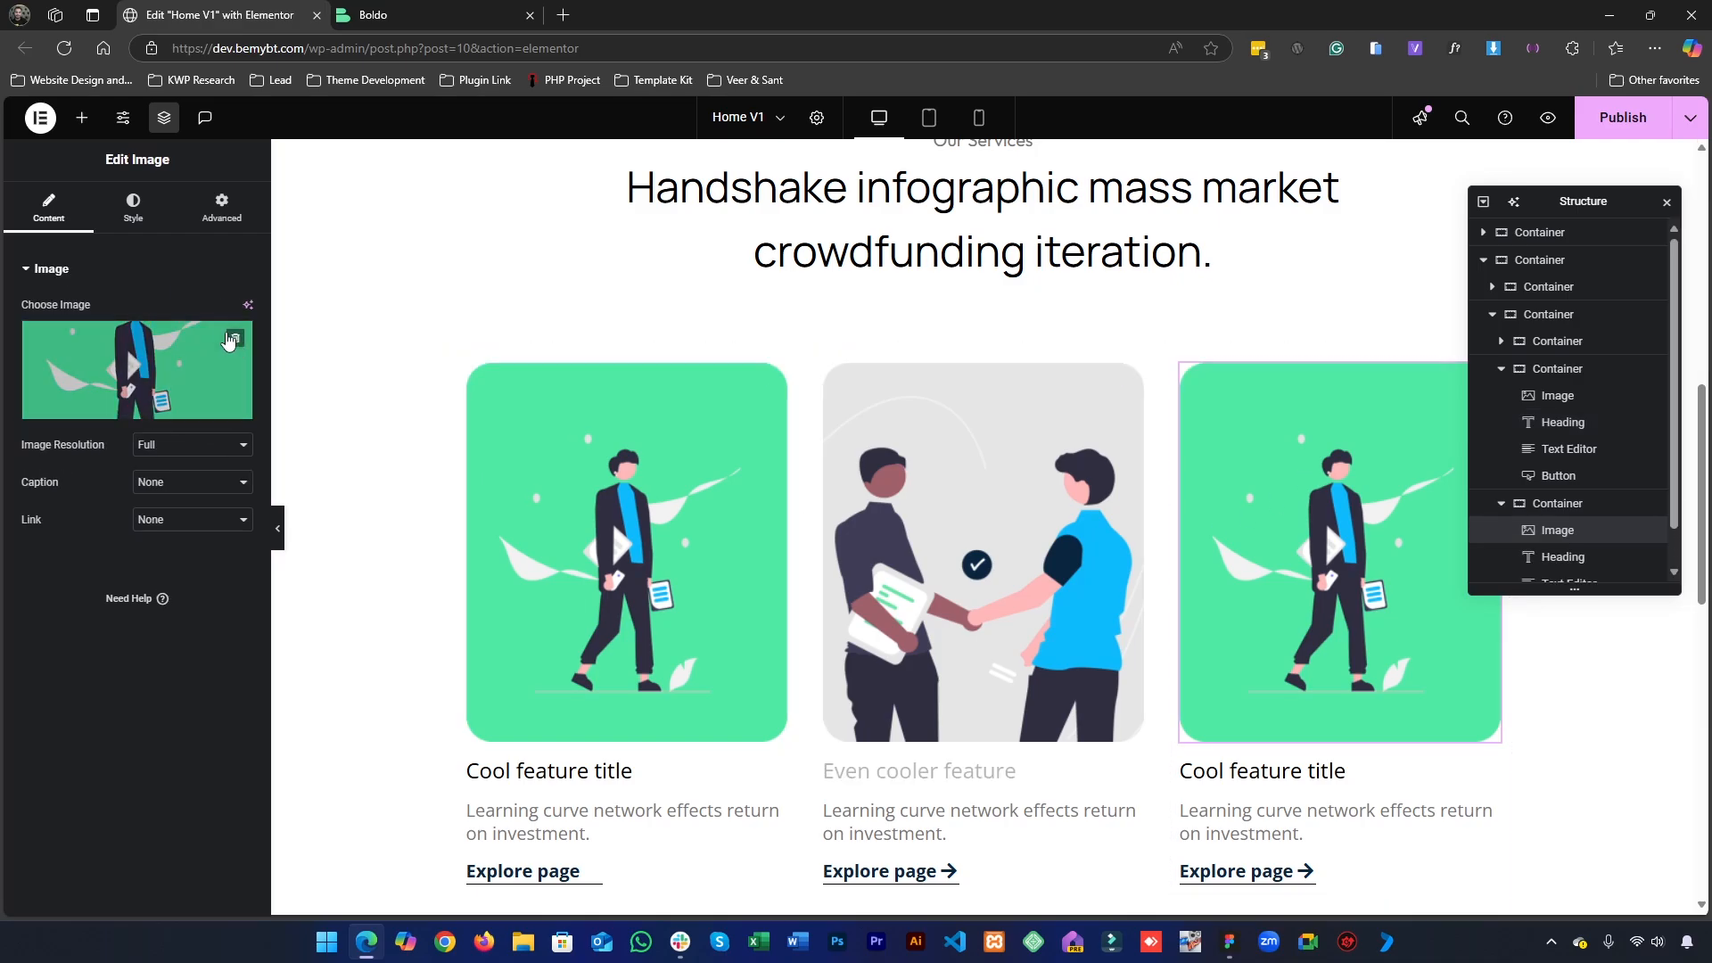
click(237, 331)
click(239, 348)
click(355, 367)
click(322, 303)
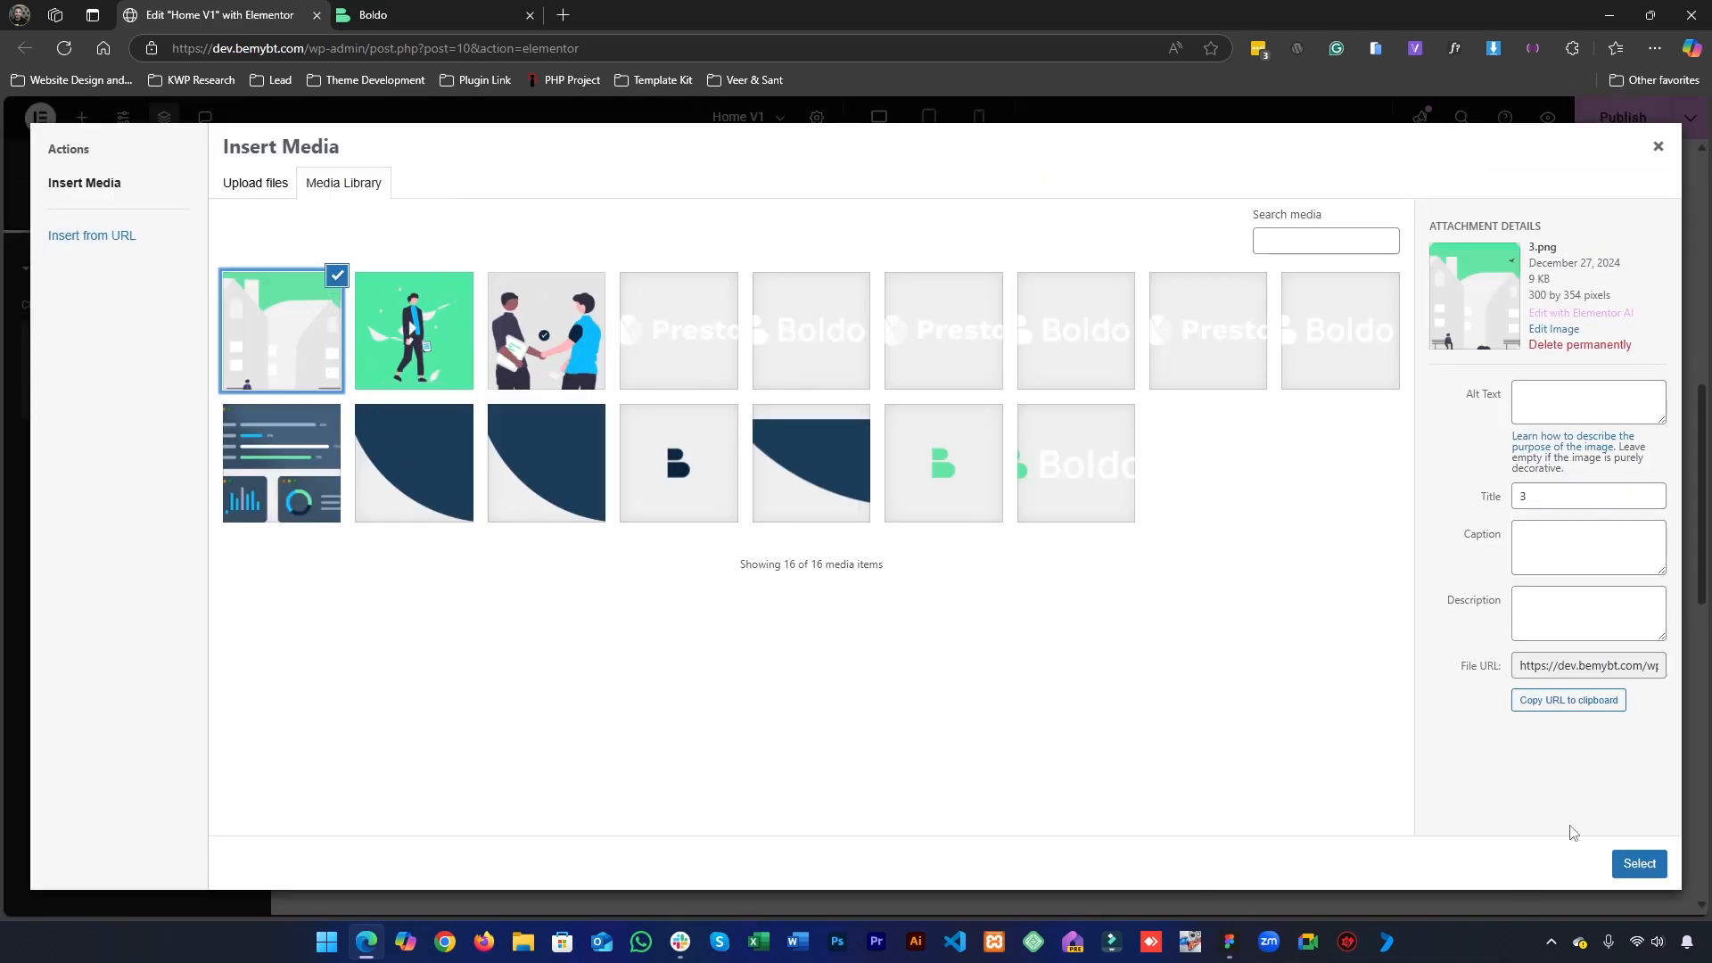
click(1632, 872)
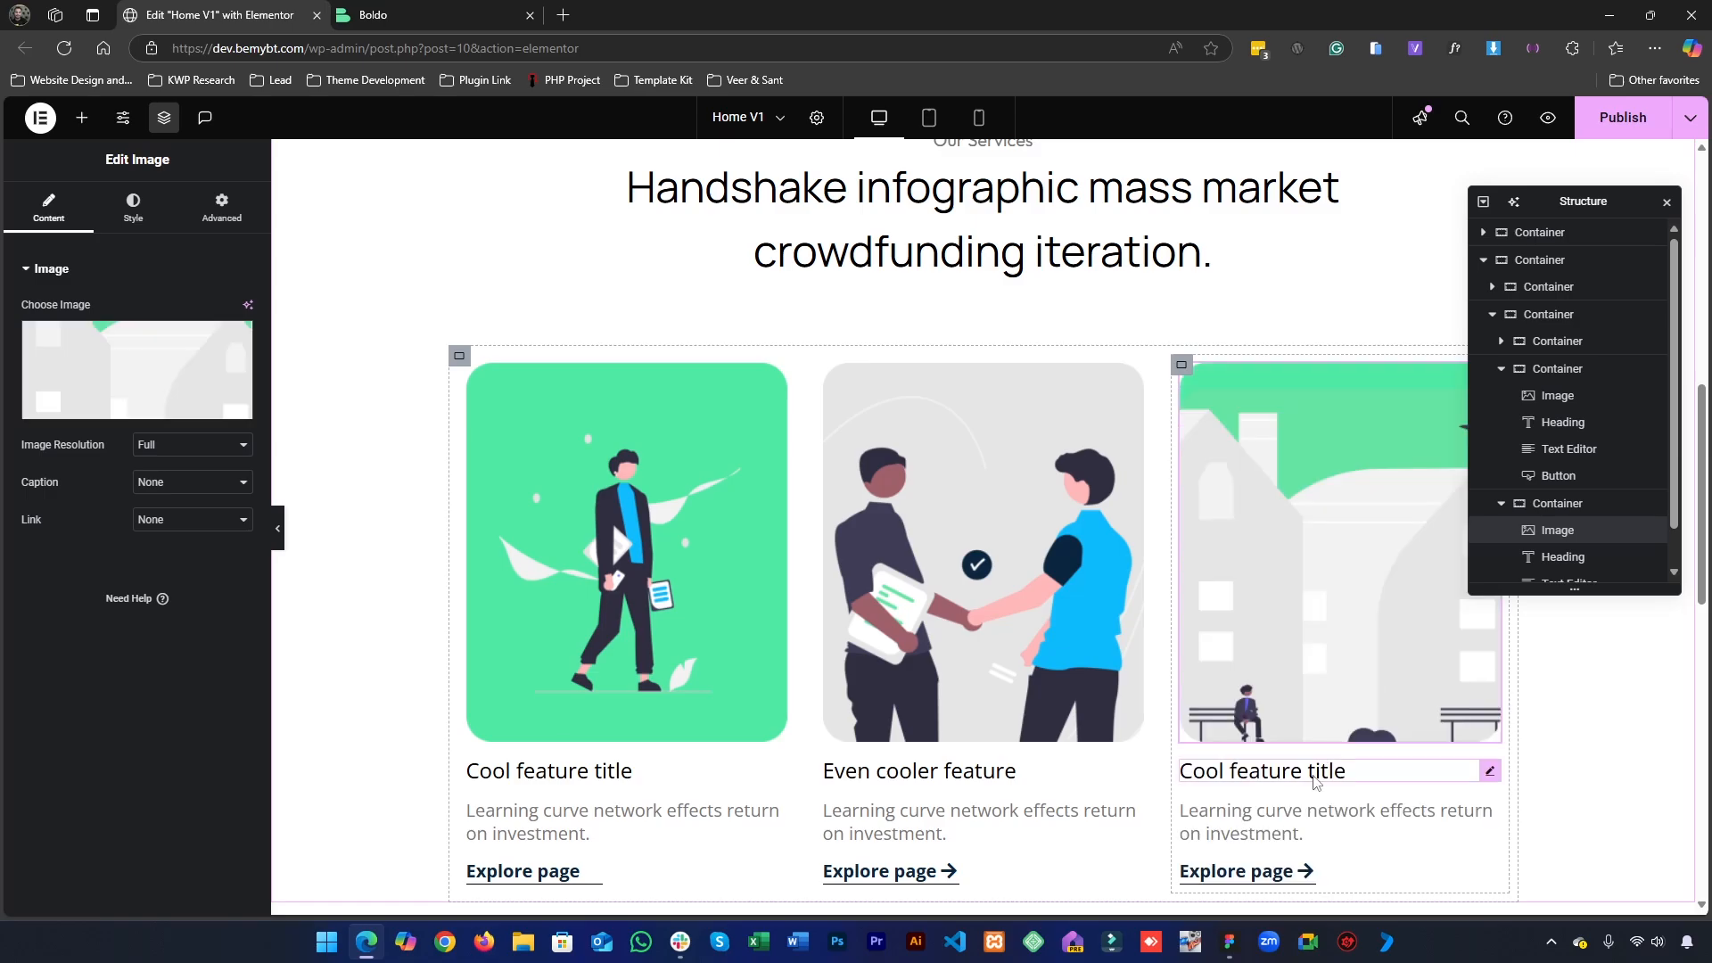
- Replace the third service card's heading with the copied text "Cool feature title"
click(1313, 777)
click(124, 381)
key(ctrl+a)
key(ctrl+v)
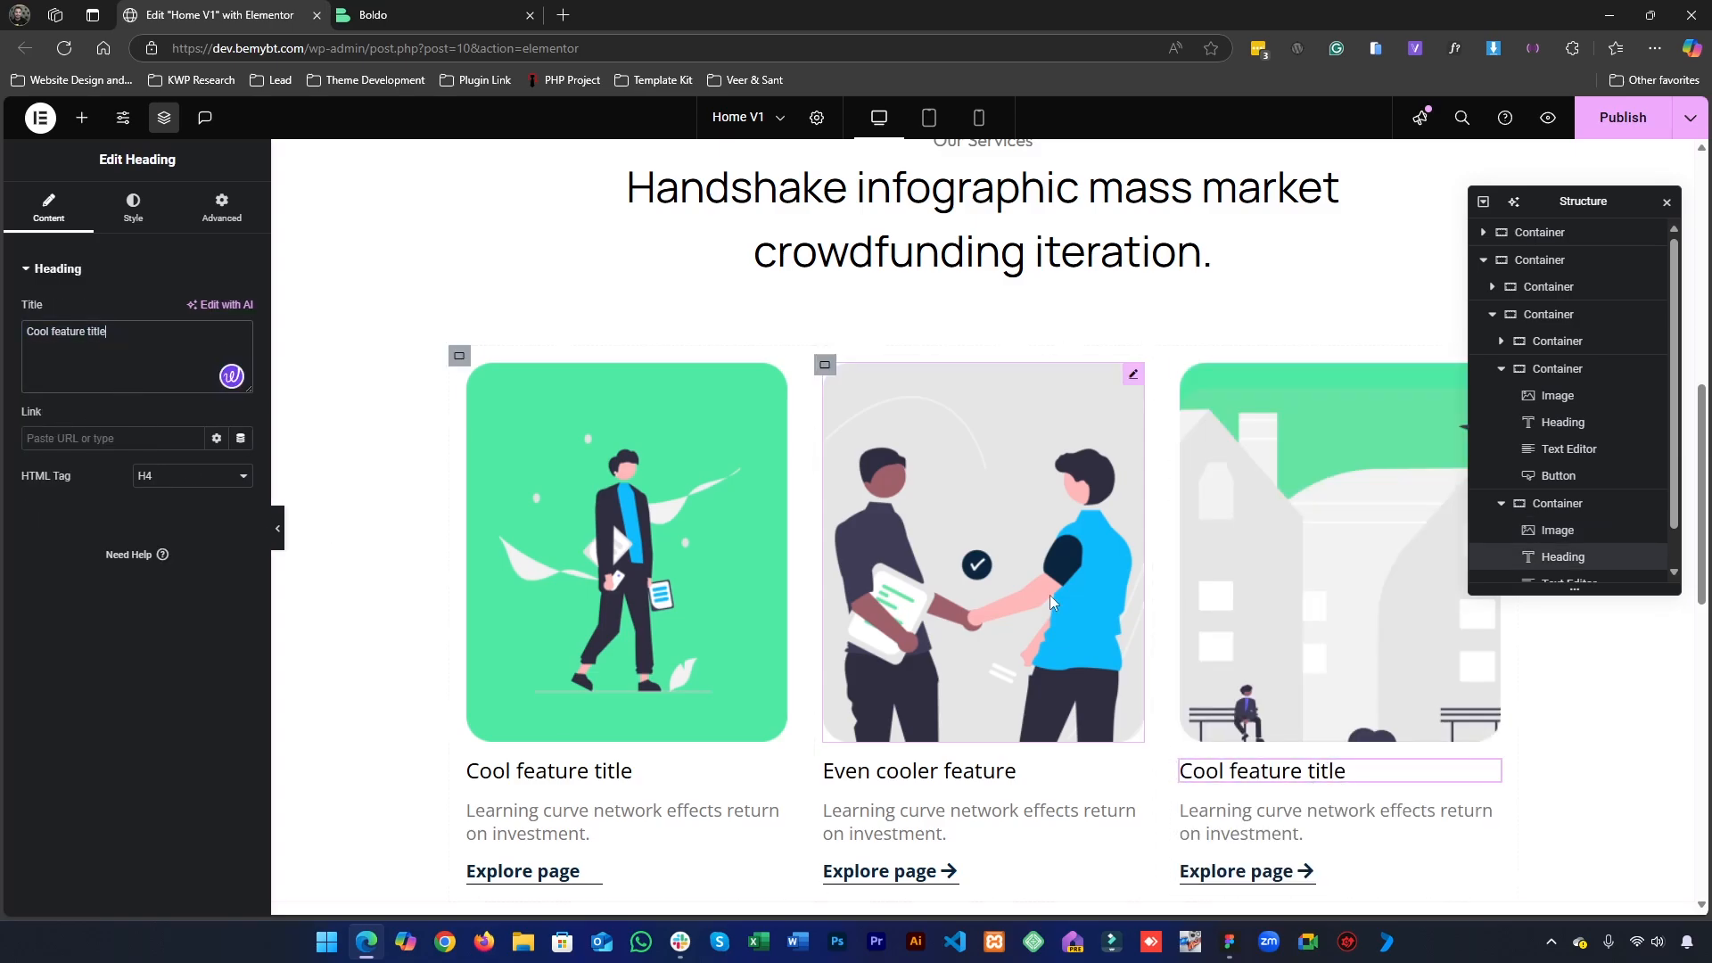
- Check the service cards against the Figma design and publish the page
click(1237, 943)
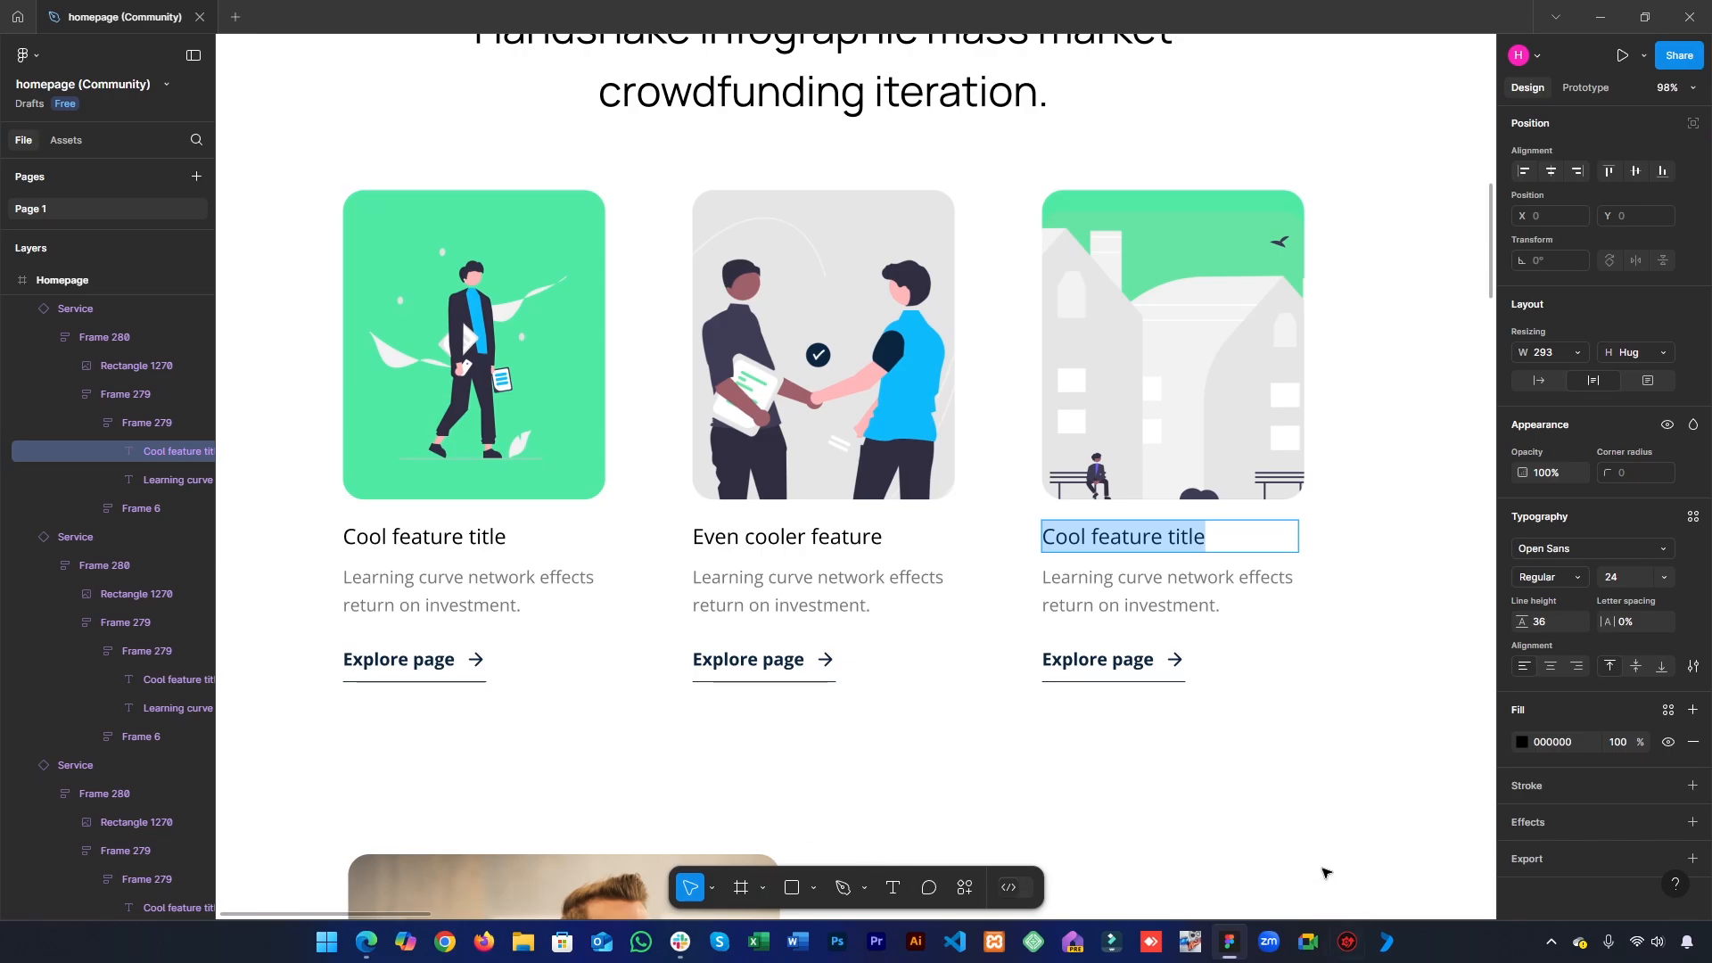
click(1229, 942)
scroll(1108, 565, down, 4)
scroll(1096, 577, up, 2)
click(1621, 122)
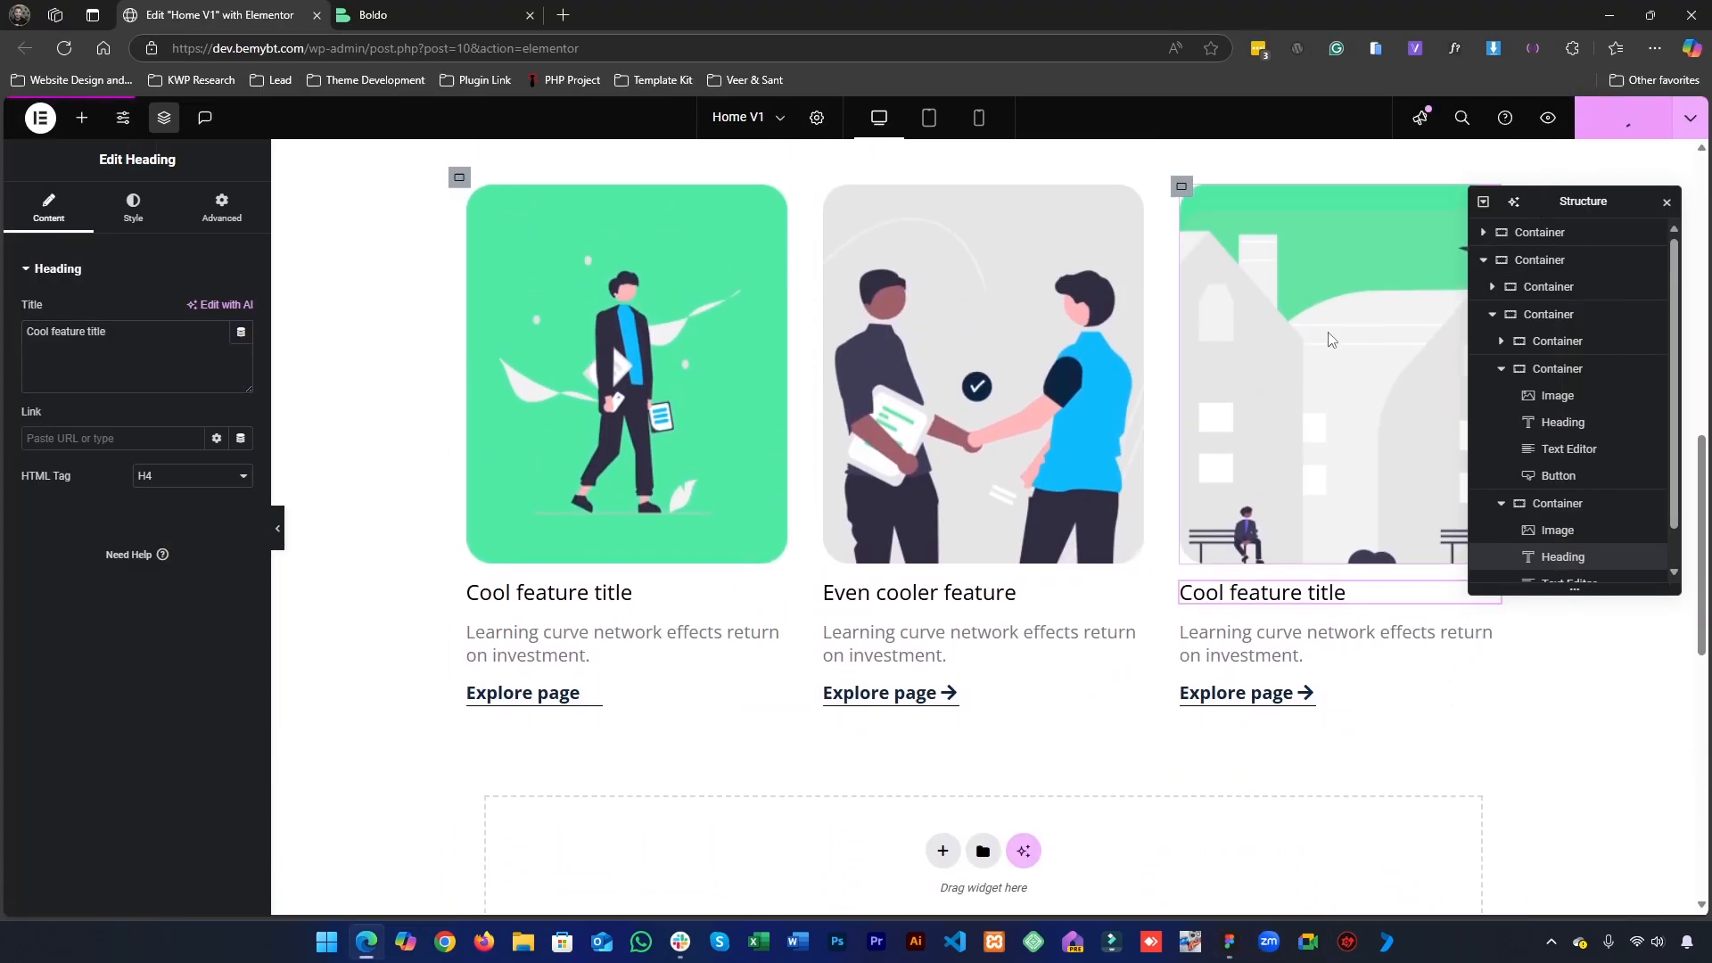
- Preview the page without the editing panels and examine the spacing between the service cards and the call-to-action banner
scroll(506, 555, up, 1)
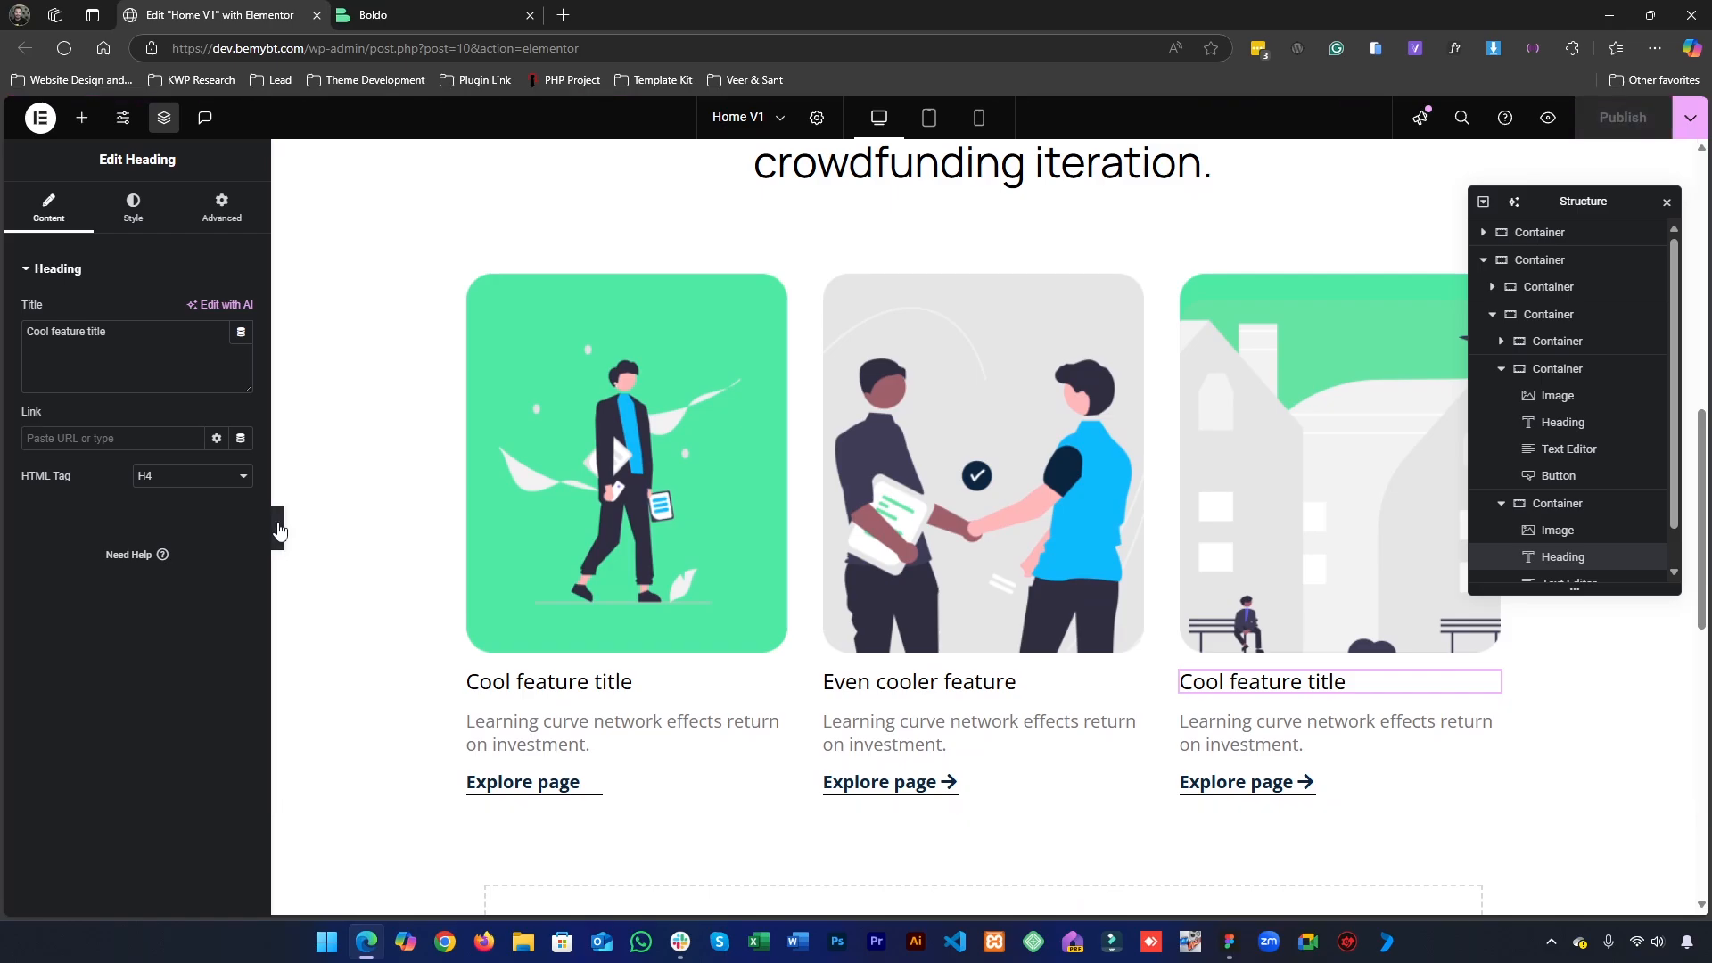
click(278, 529)
scroll(835, 583, down, 10)
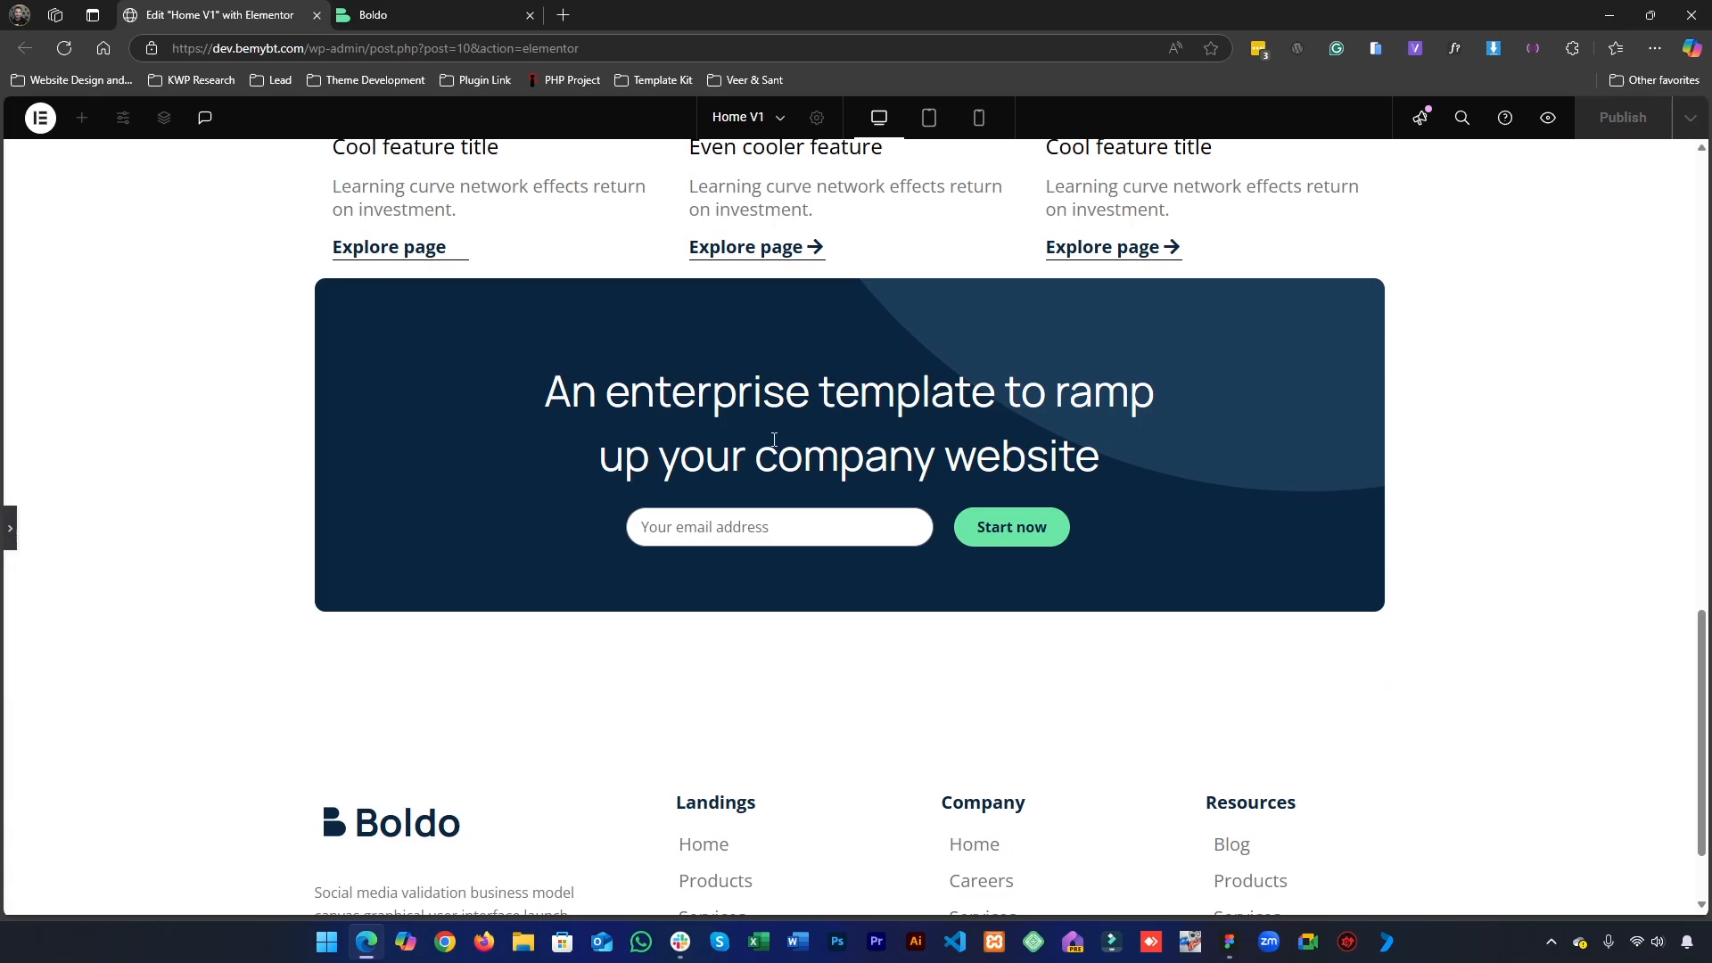
scroll(814, 501, up, 3)
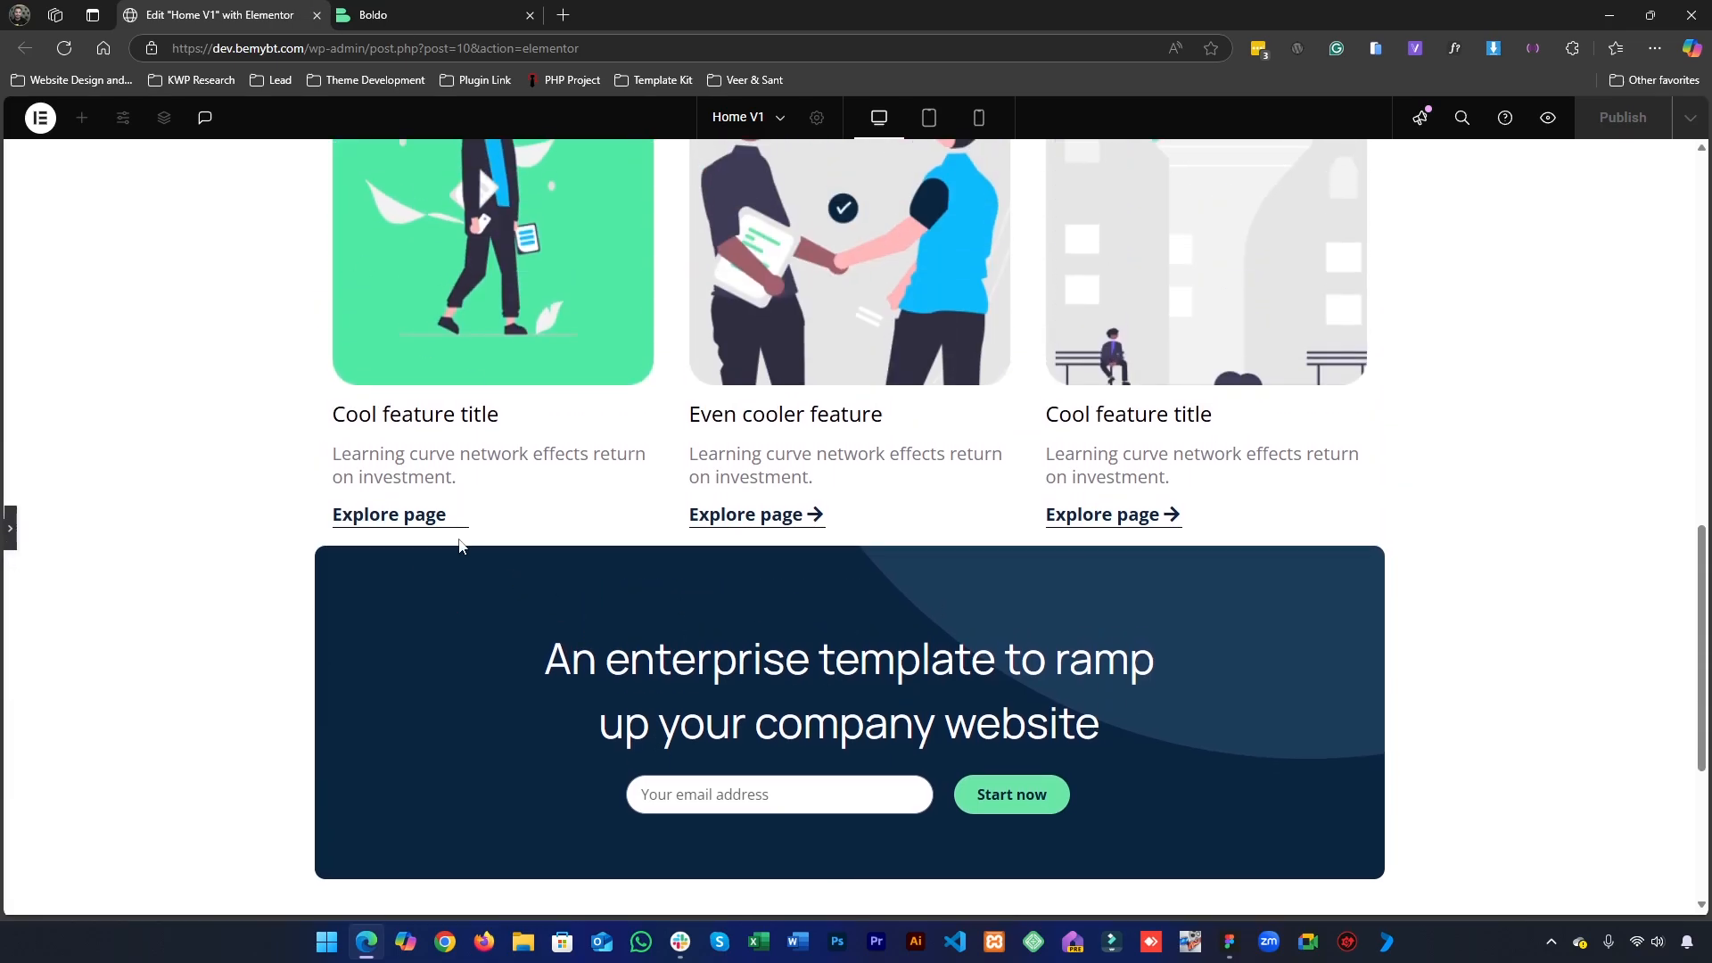
scroll(707, 656, down, 4)
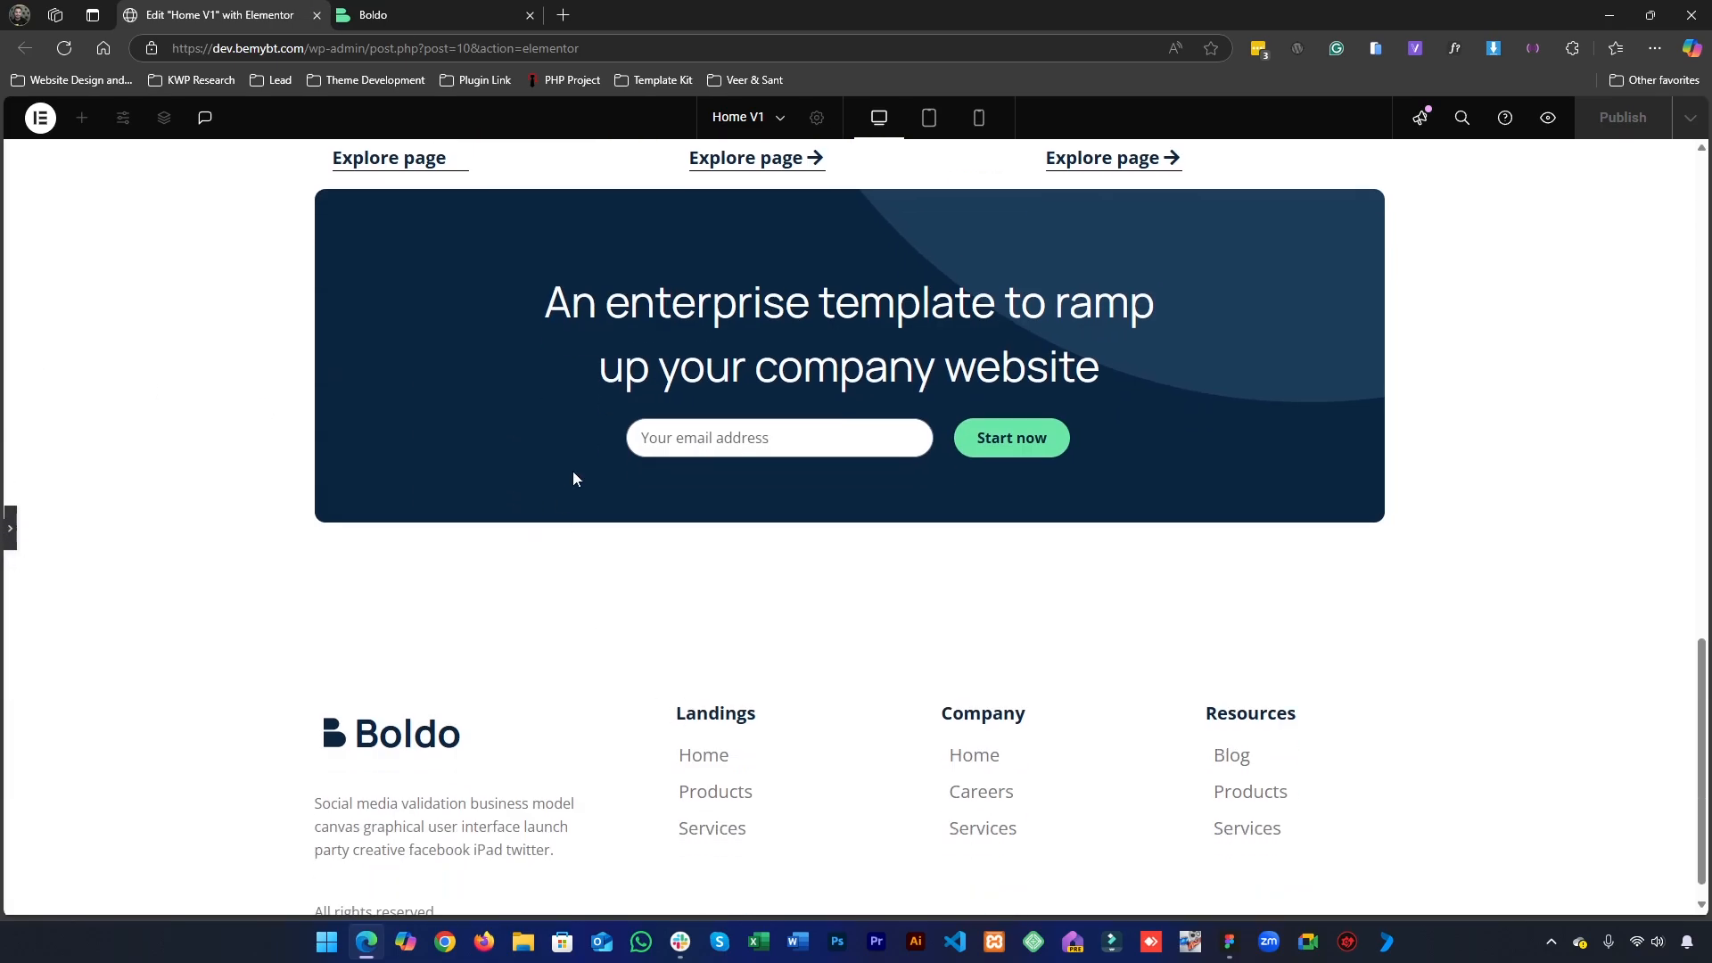
scroll(686, 440, up, 2)
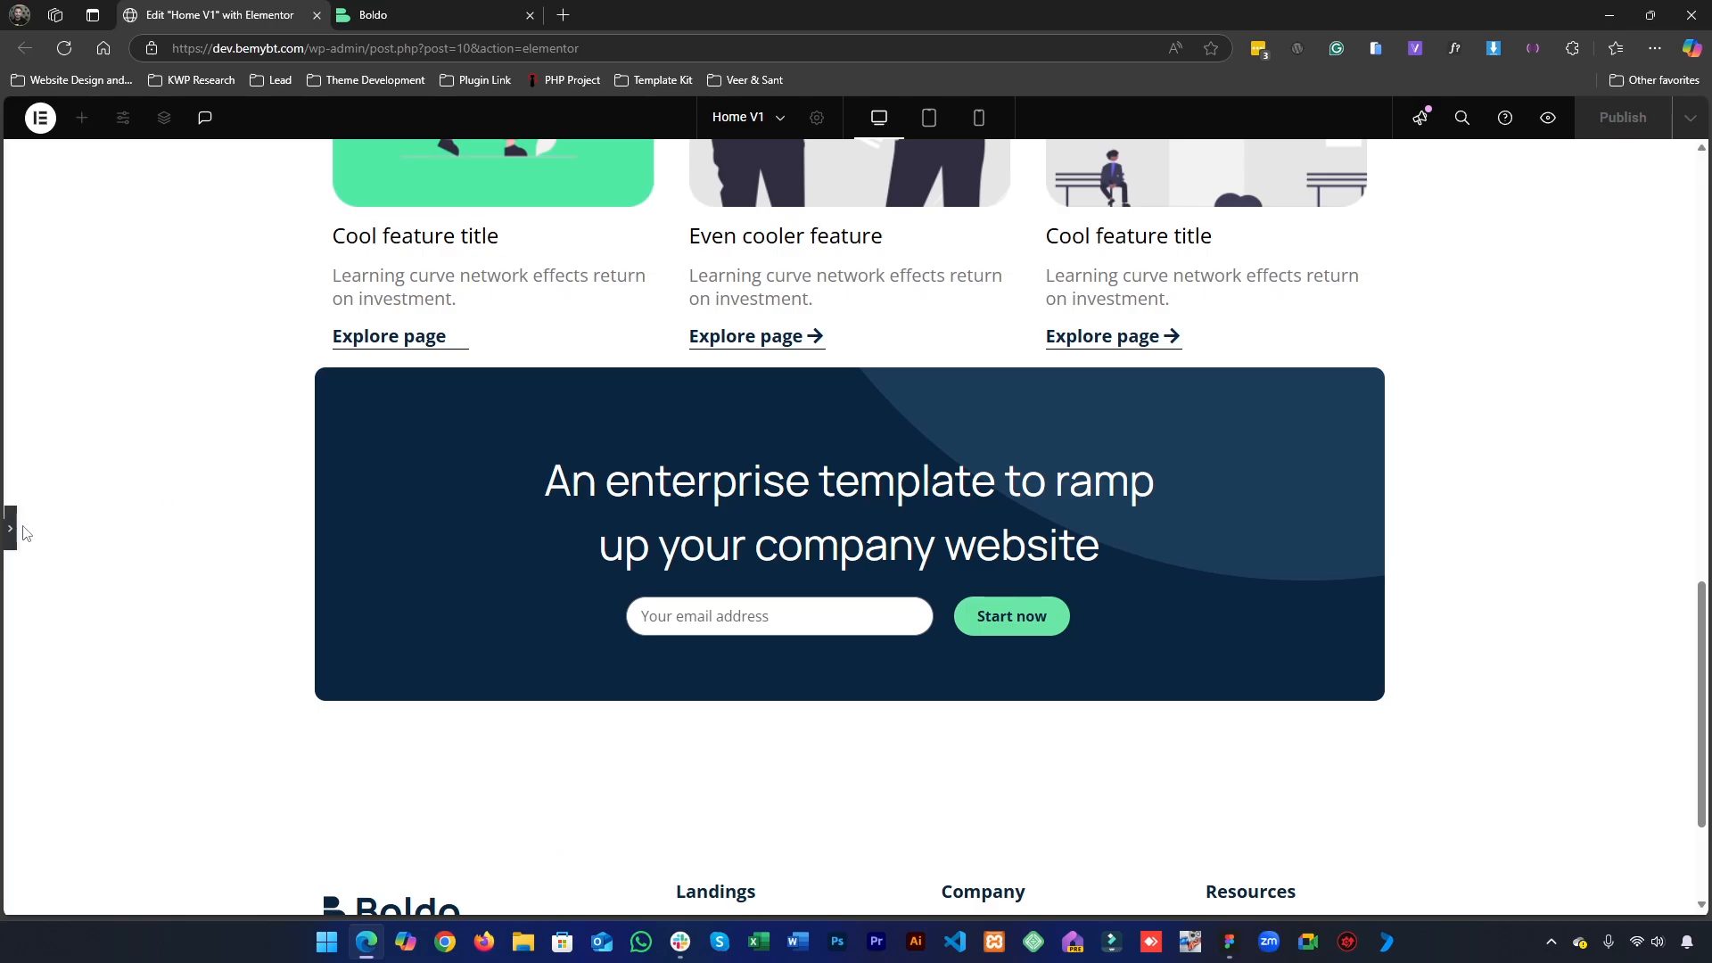
click(12, 545)
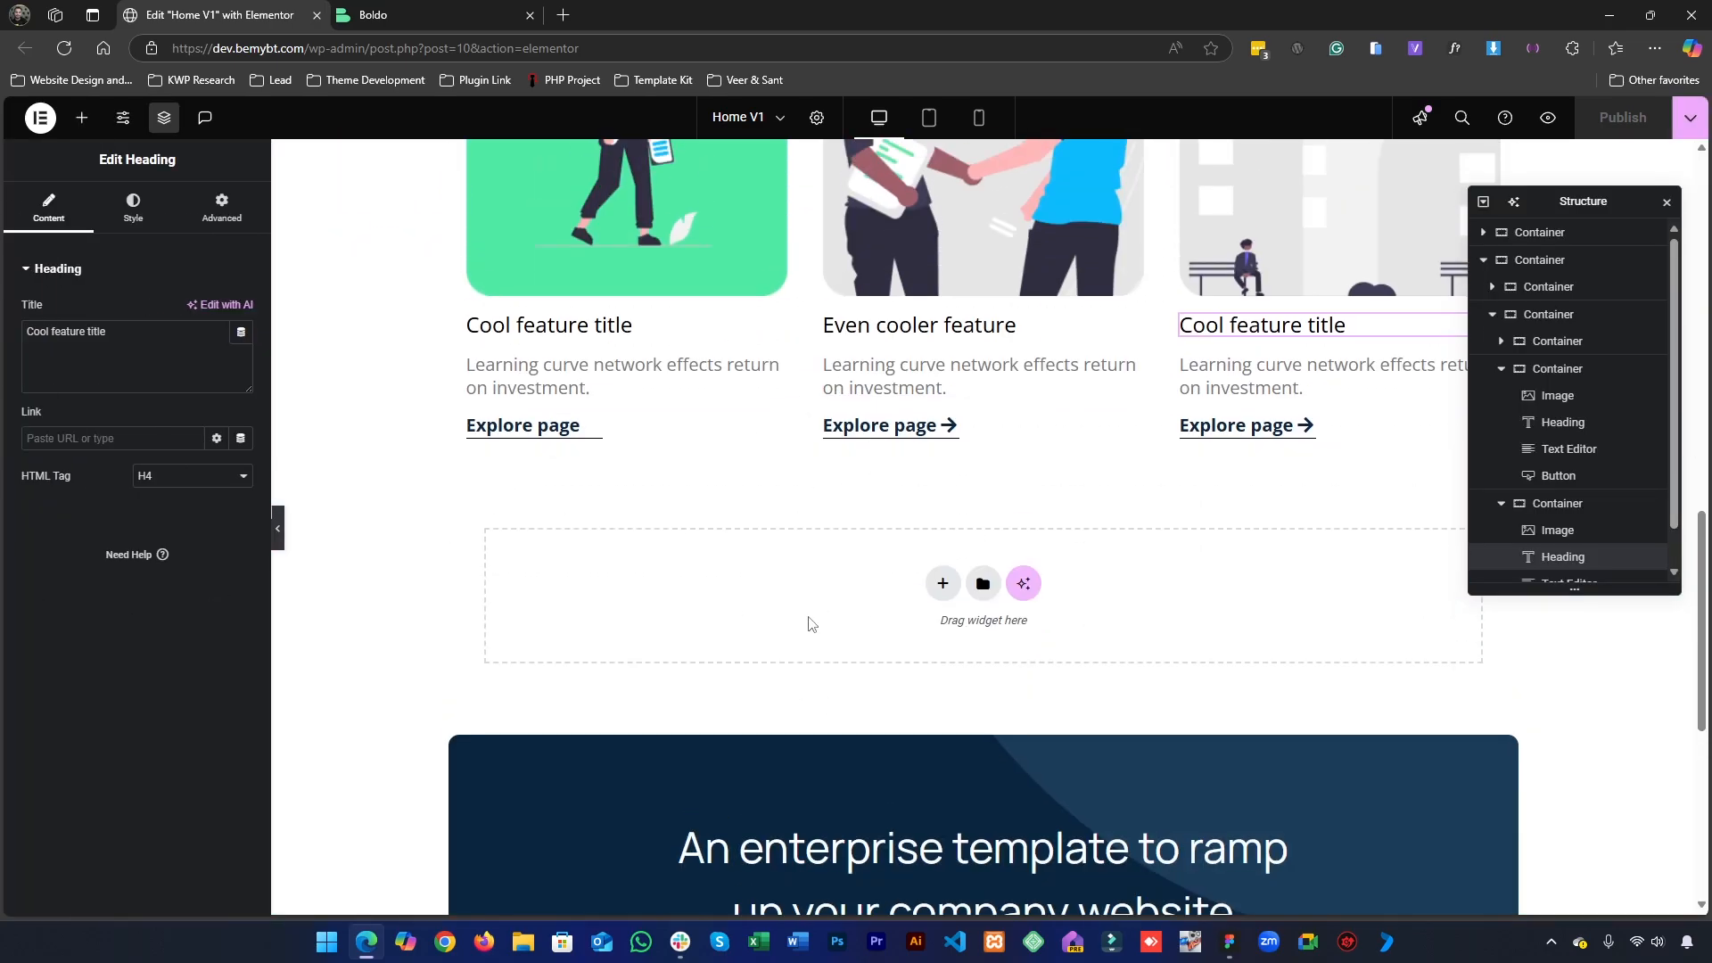
- From the live Boldo homepage, open the Footer template in Elementor in a new tab and return to the live page's call-to-action banner
click(452, 8)
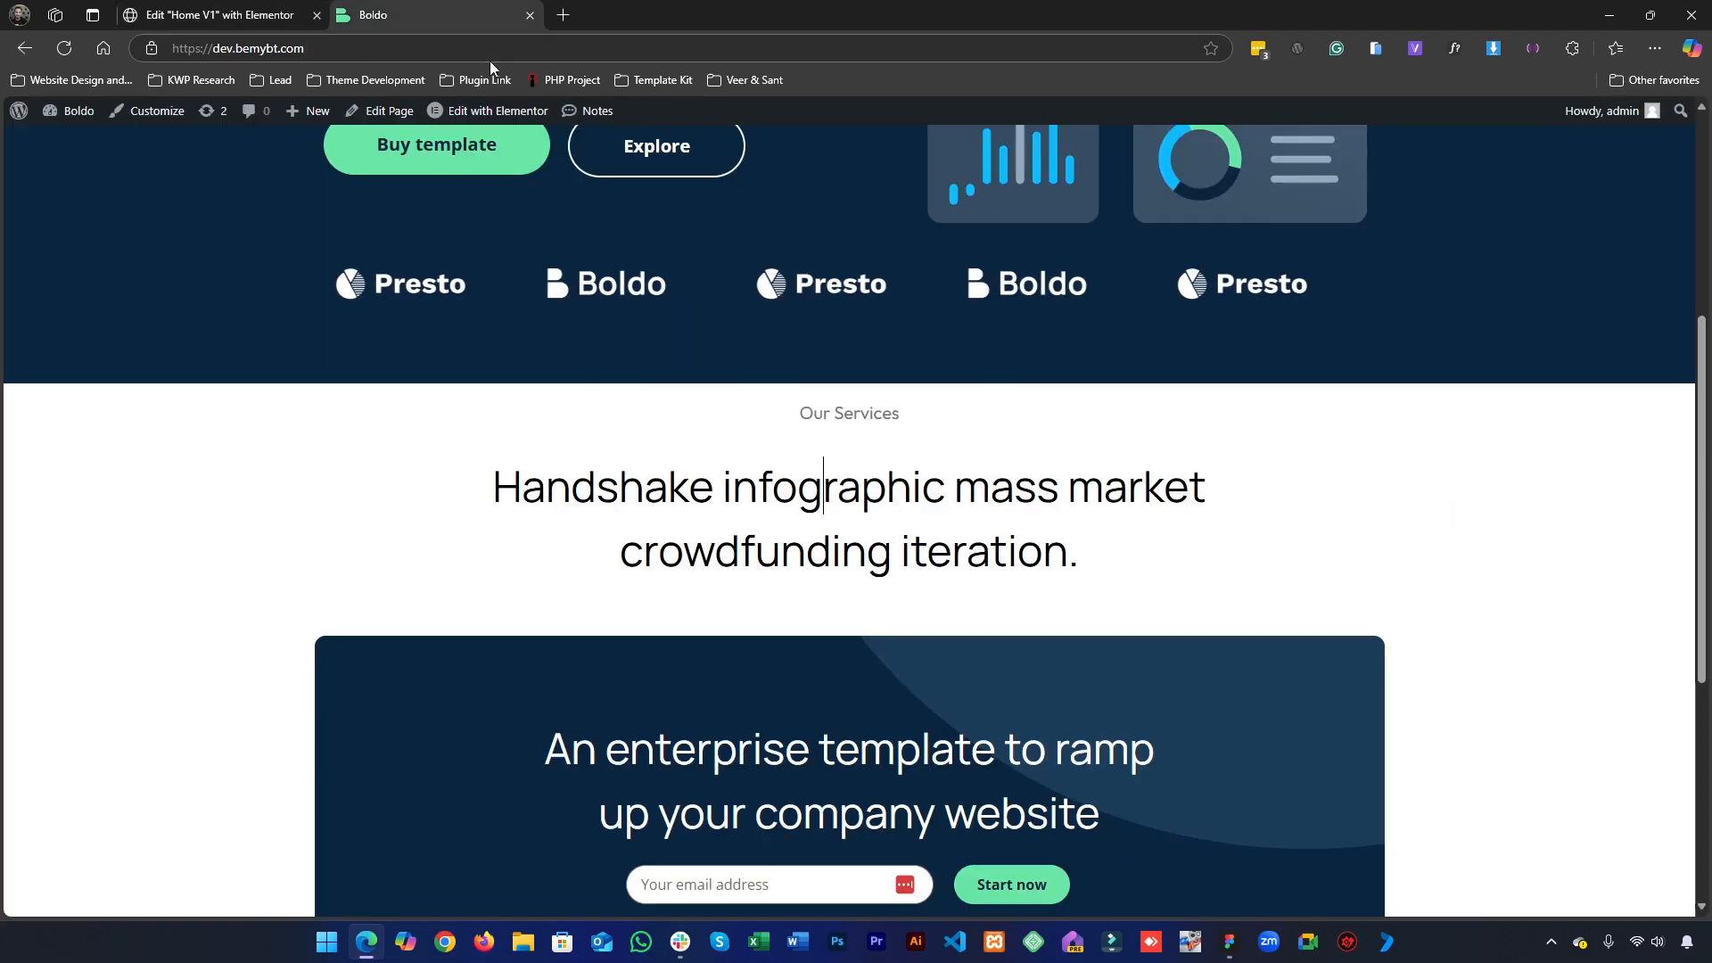
scroll(304, 553, up, 6)
mouse_move(527, 128)
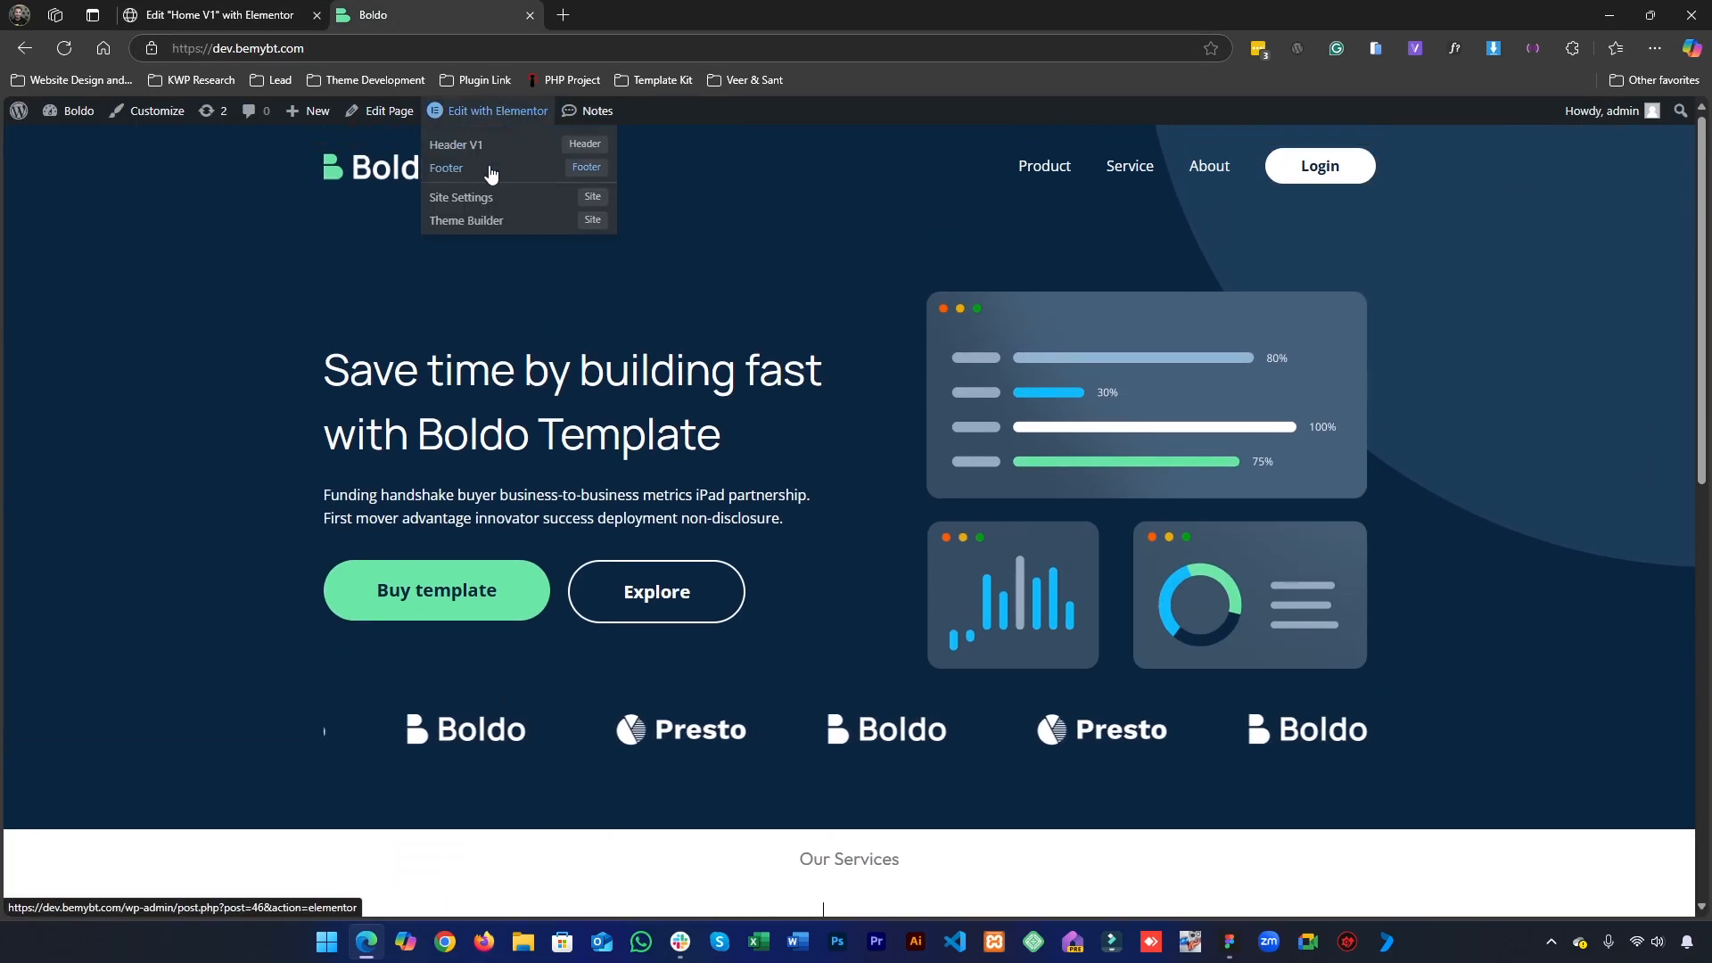
middle_click(527, 127)
click(610, 8)
click(420, 15)
scroll(876, 628, down, 5)
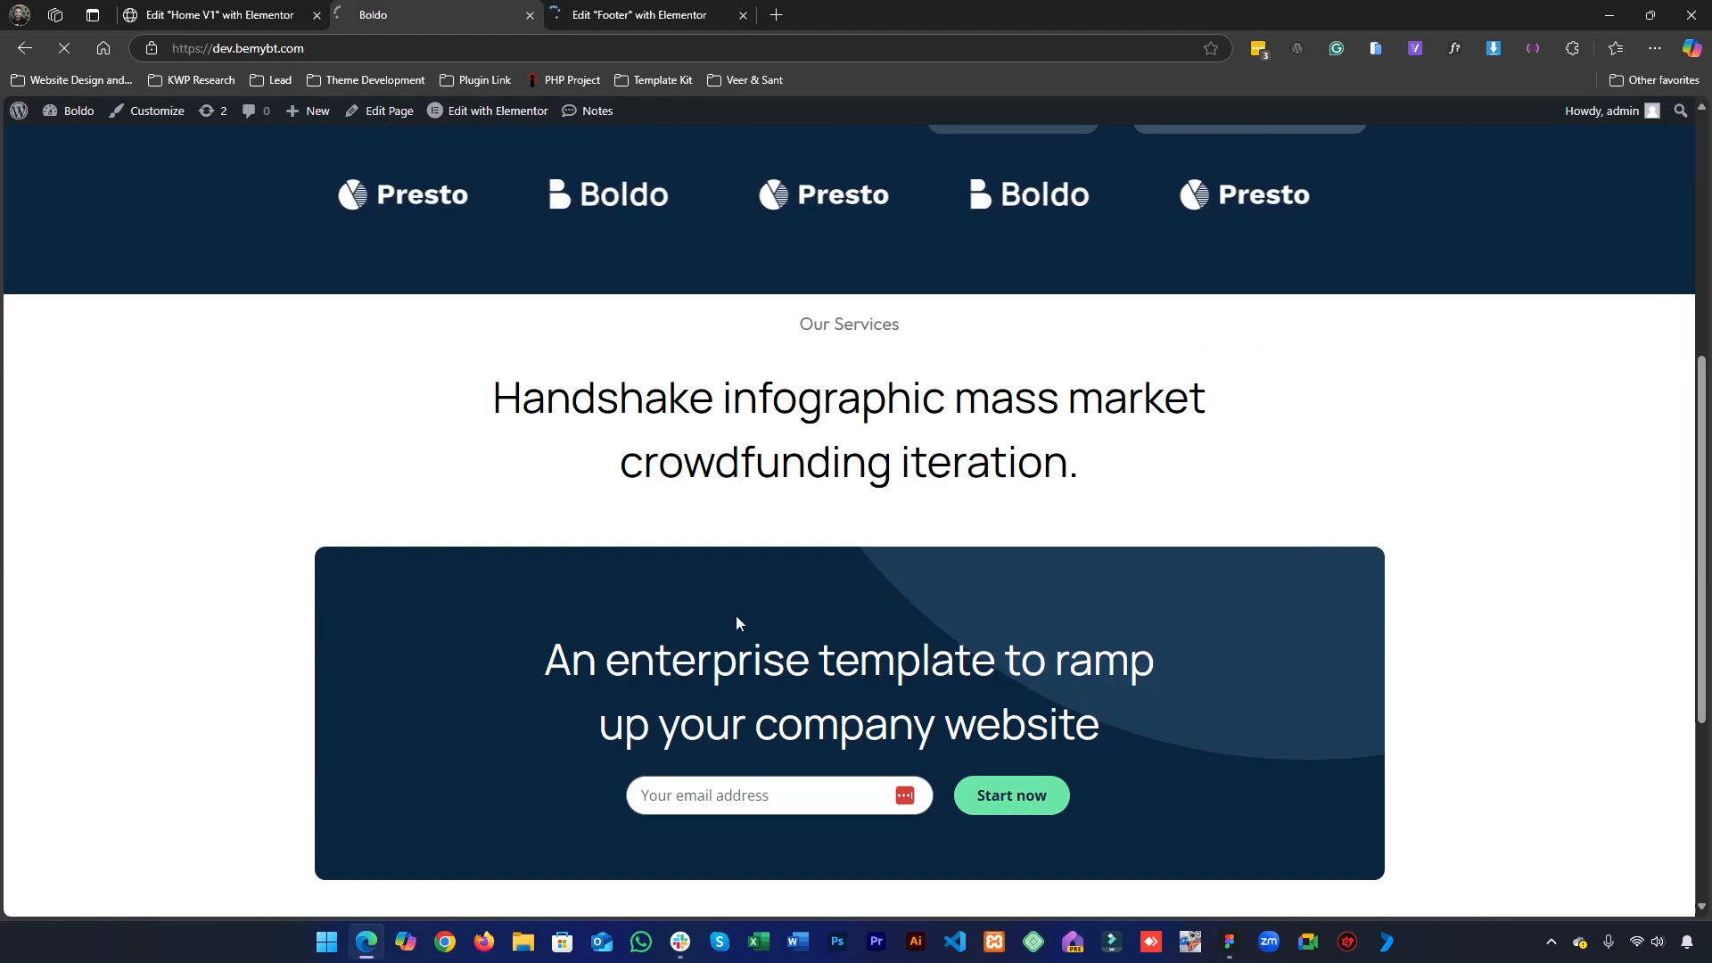
- Set the top margin of the Footer template's call-to-action container to 100 px and publish the template
scroll(765, 585, down, 6)
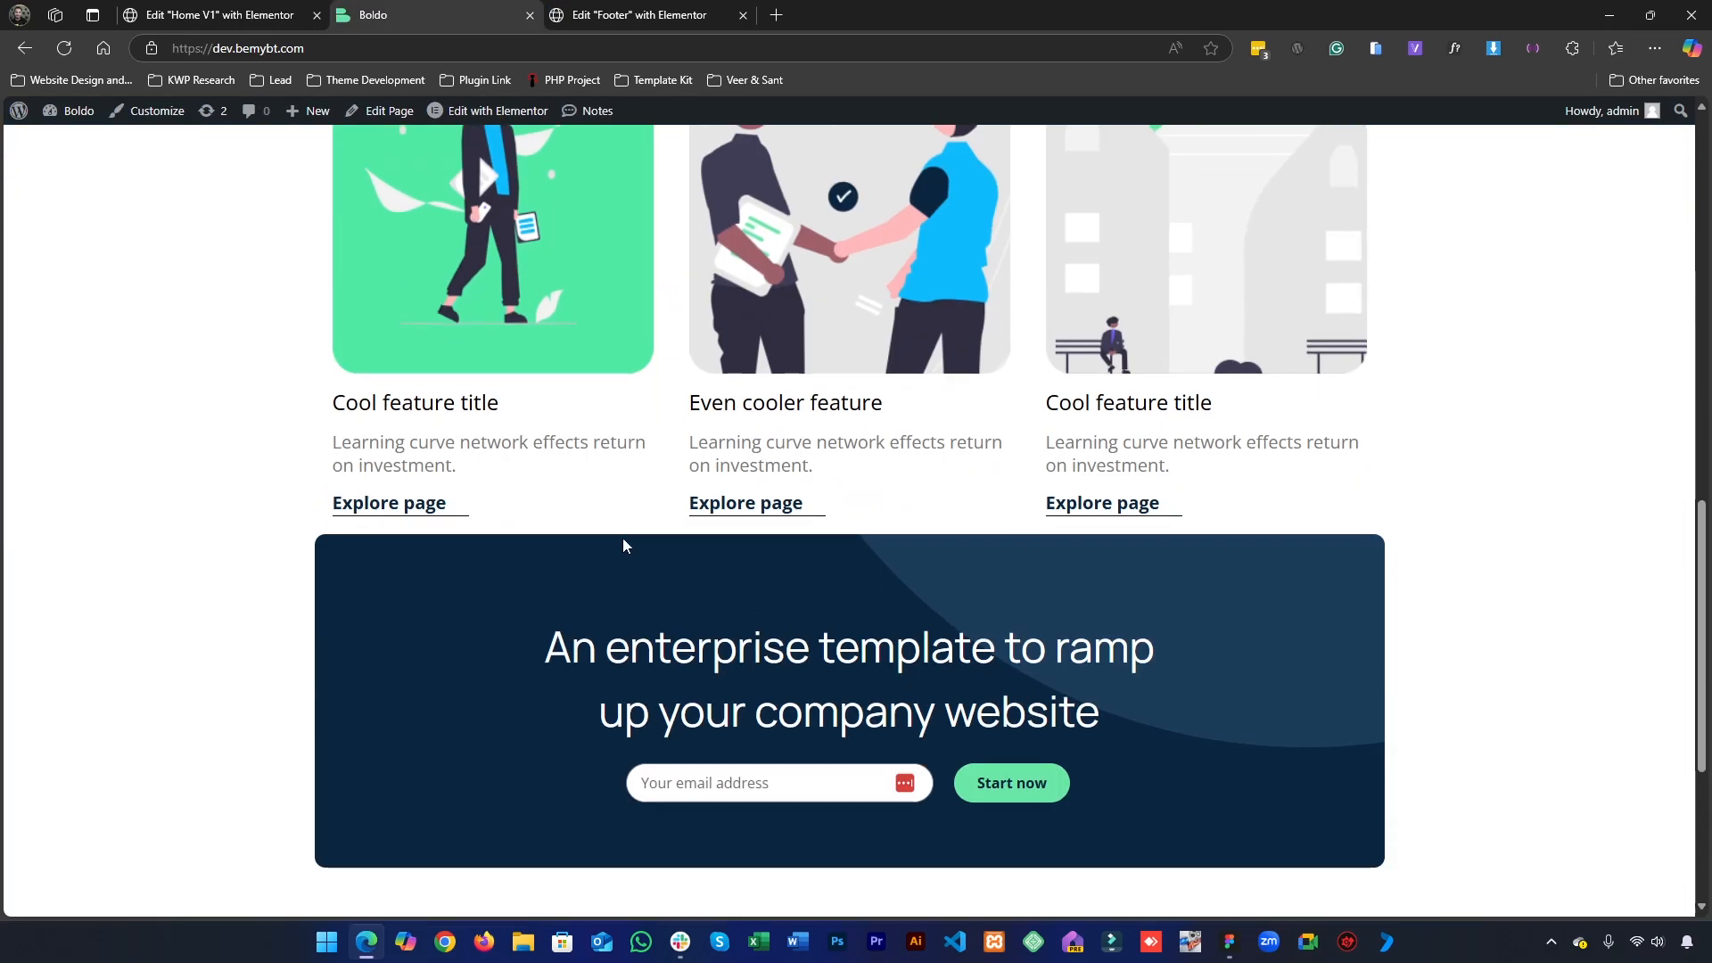
scroll(624, 569, up, 2)
click(691, 13)
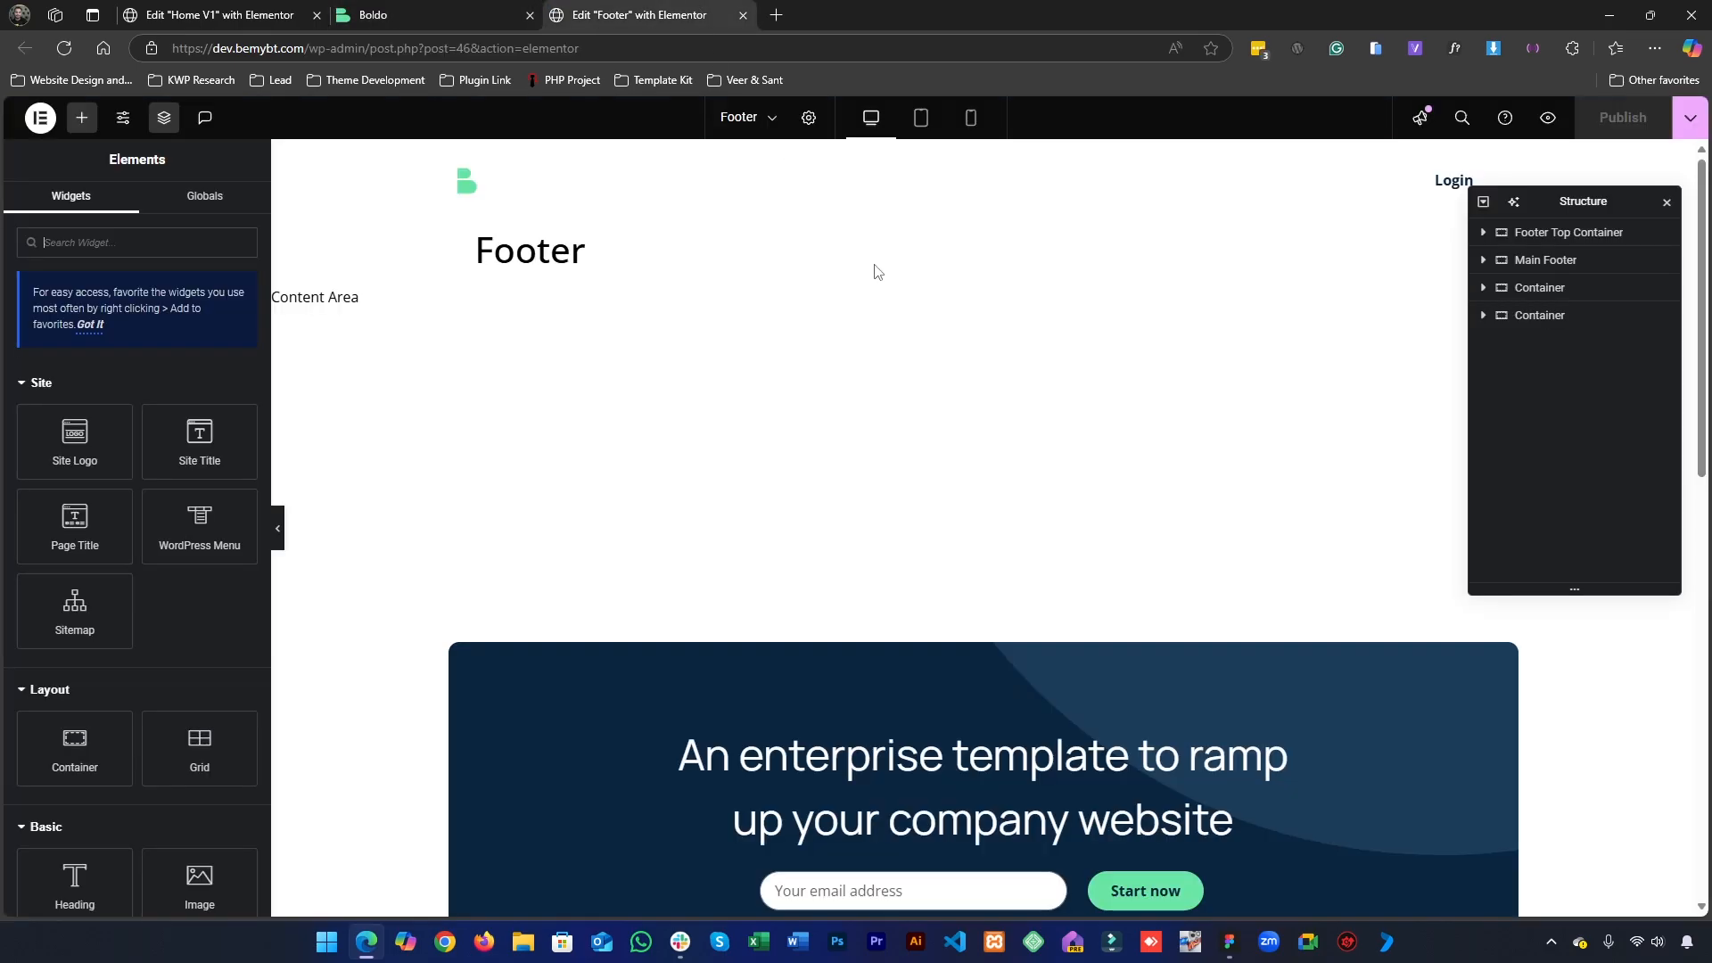
click(988, 651)
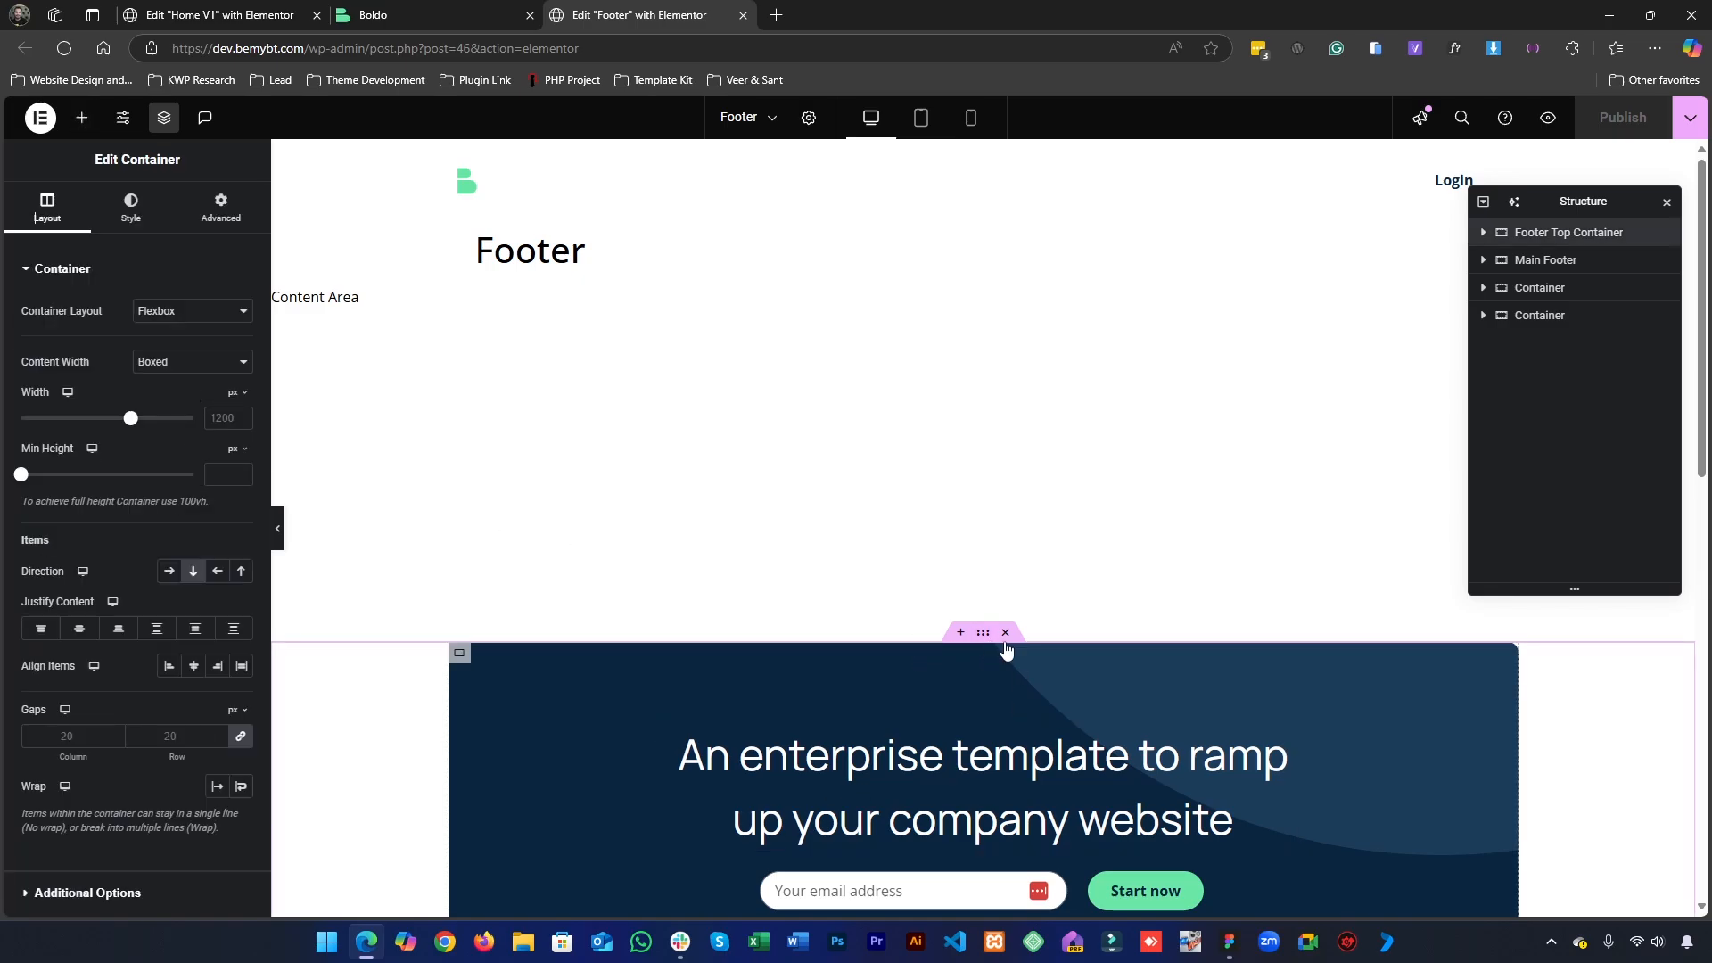
click(249, 221)
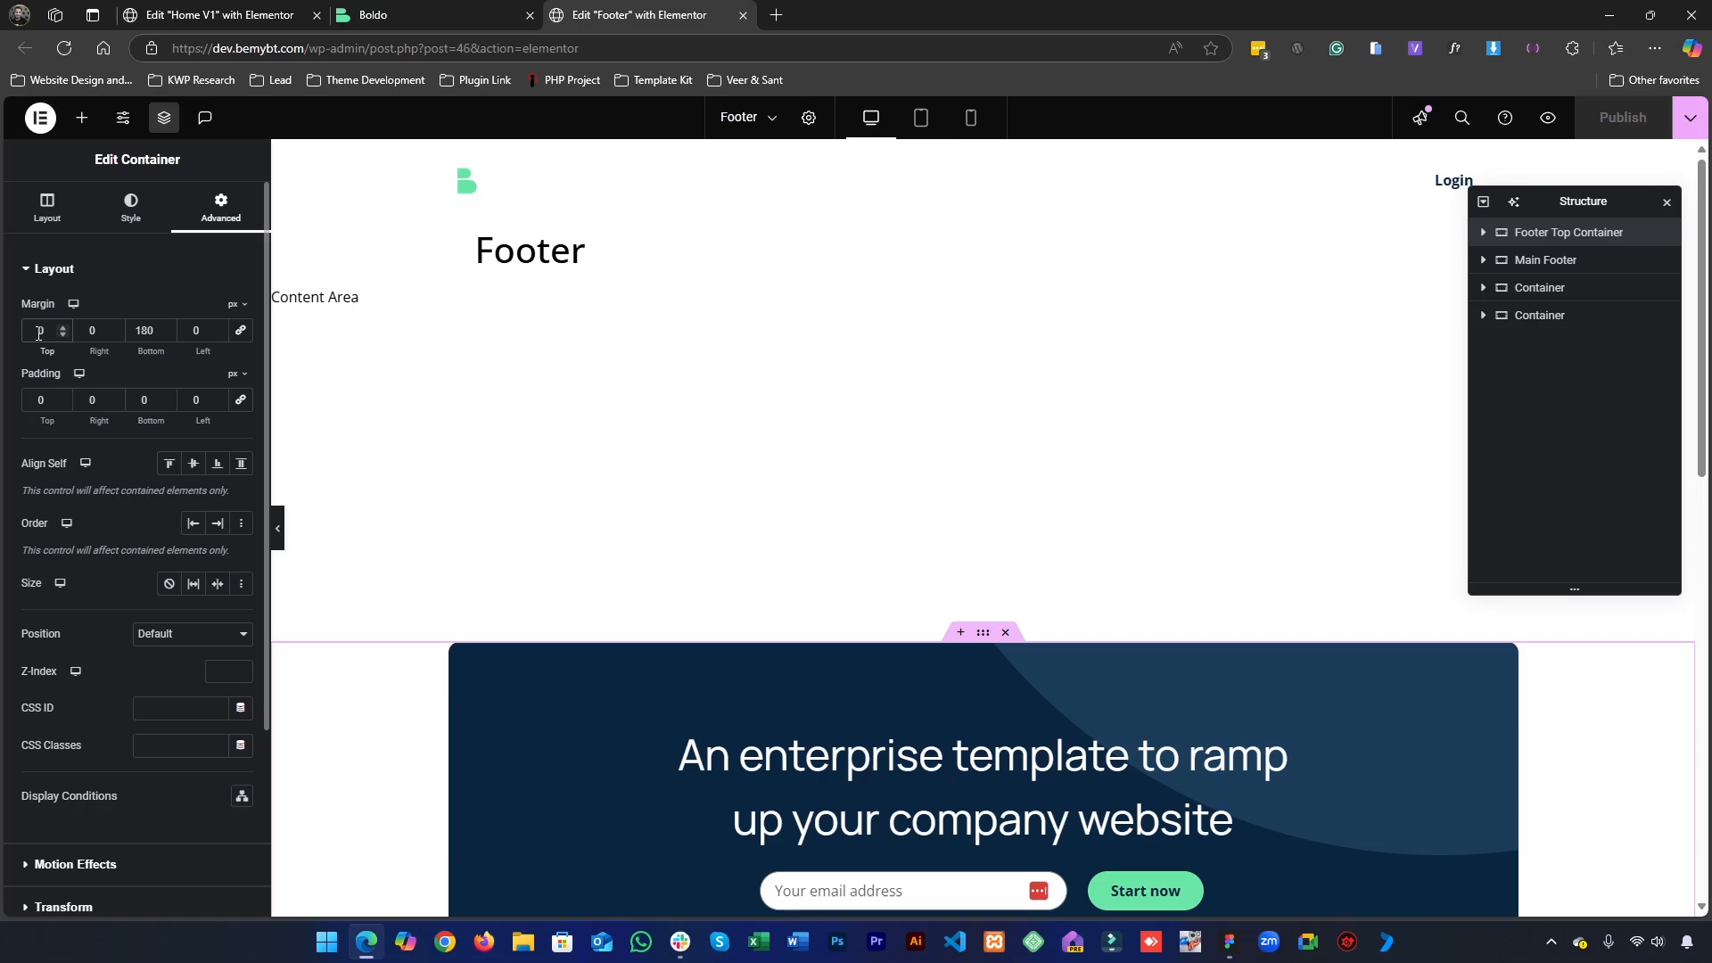
text(100)
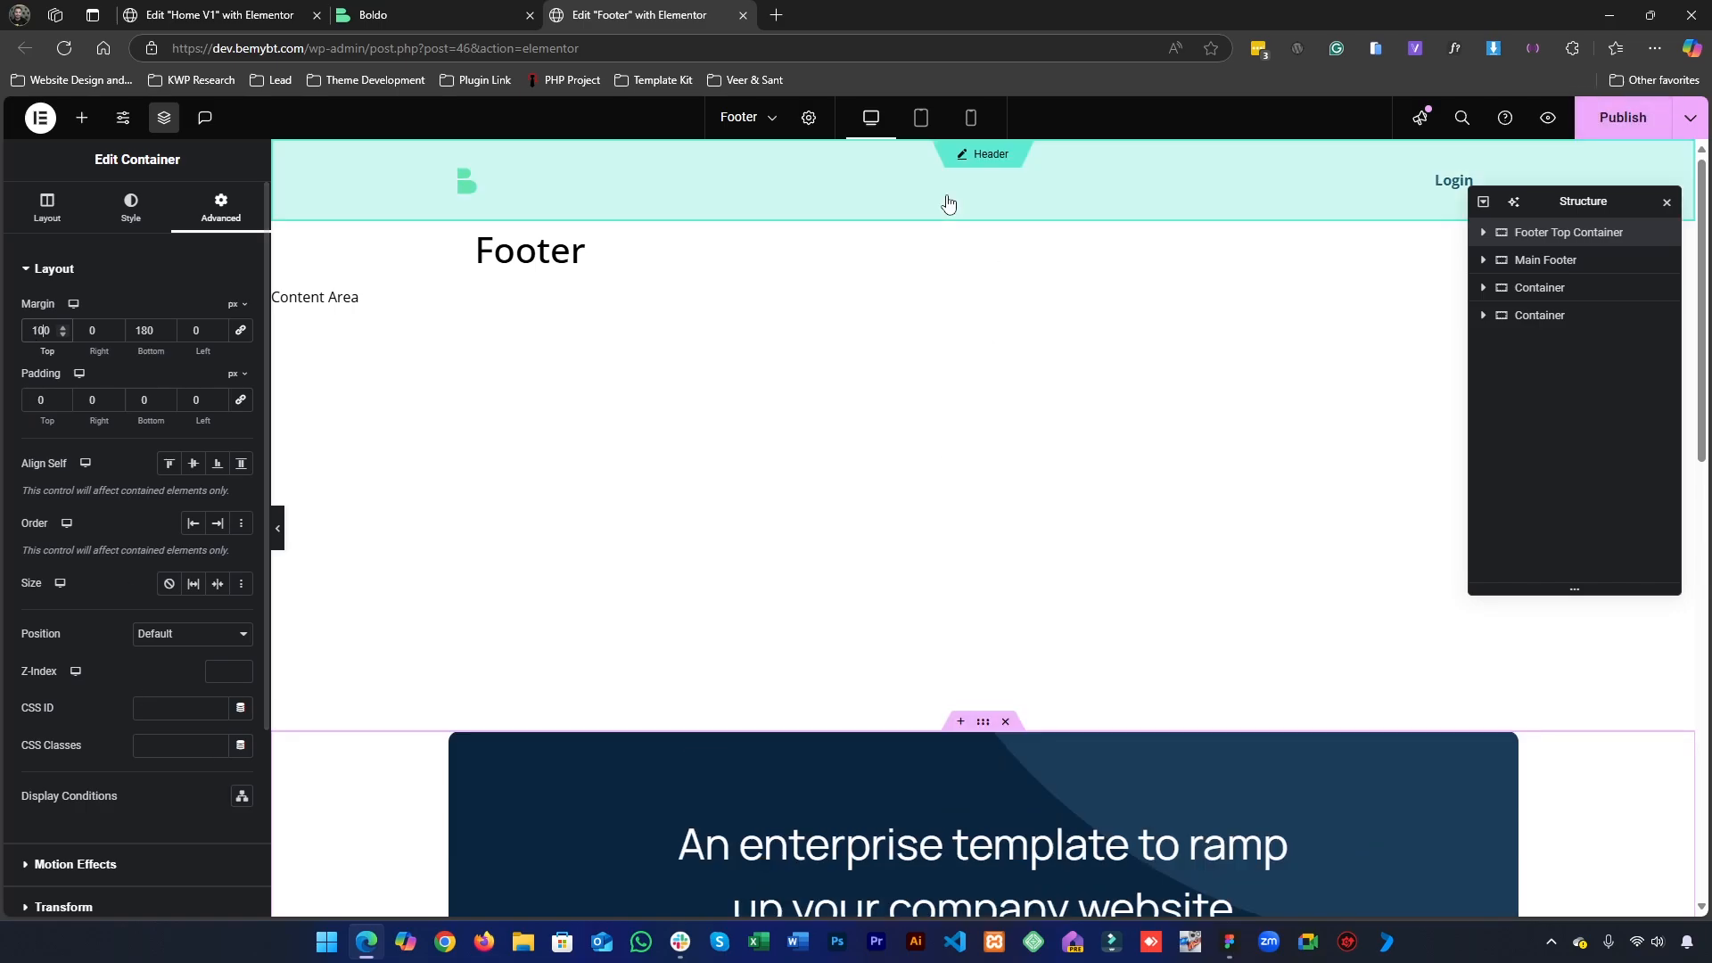
click(1616, 129)
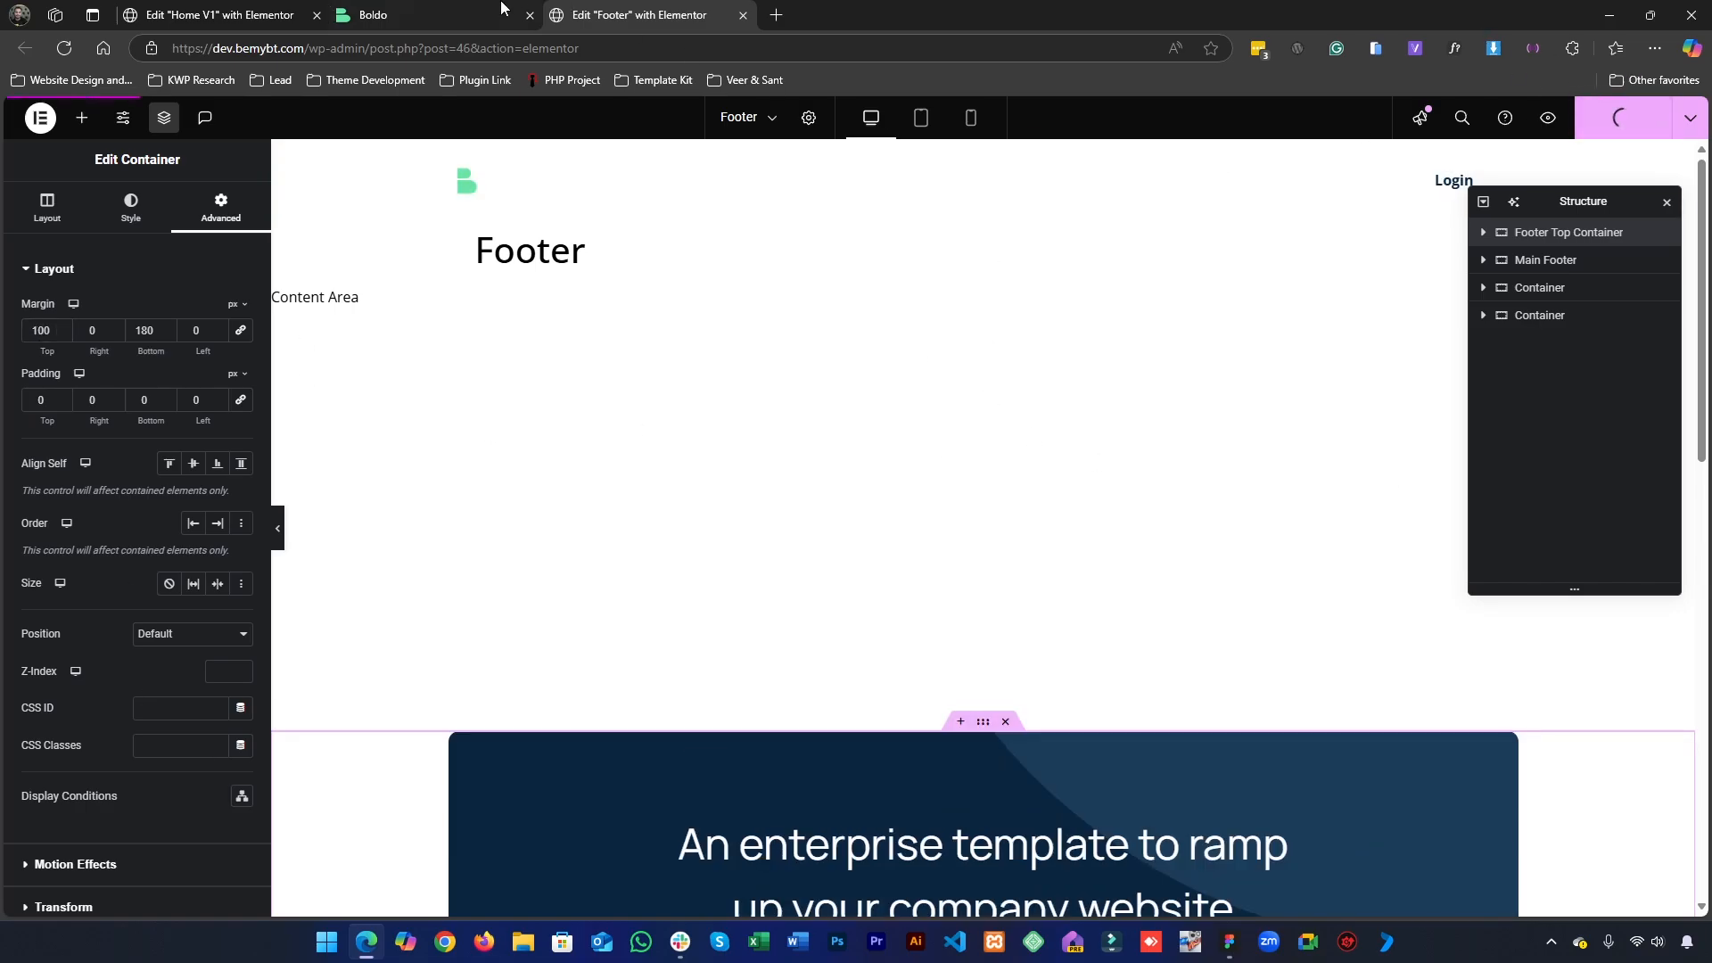
- Reload the live homepage and examine the spacing around the services section and above the call-to-action banner
click(501, 13)
key(F5)
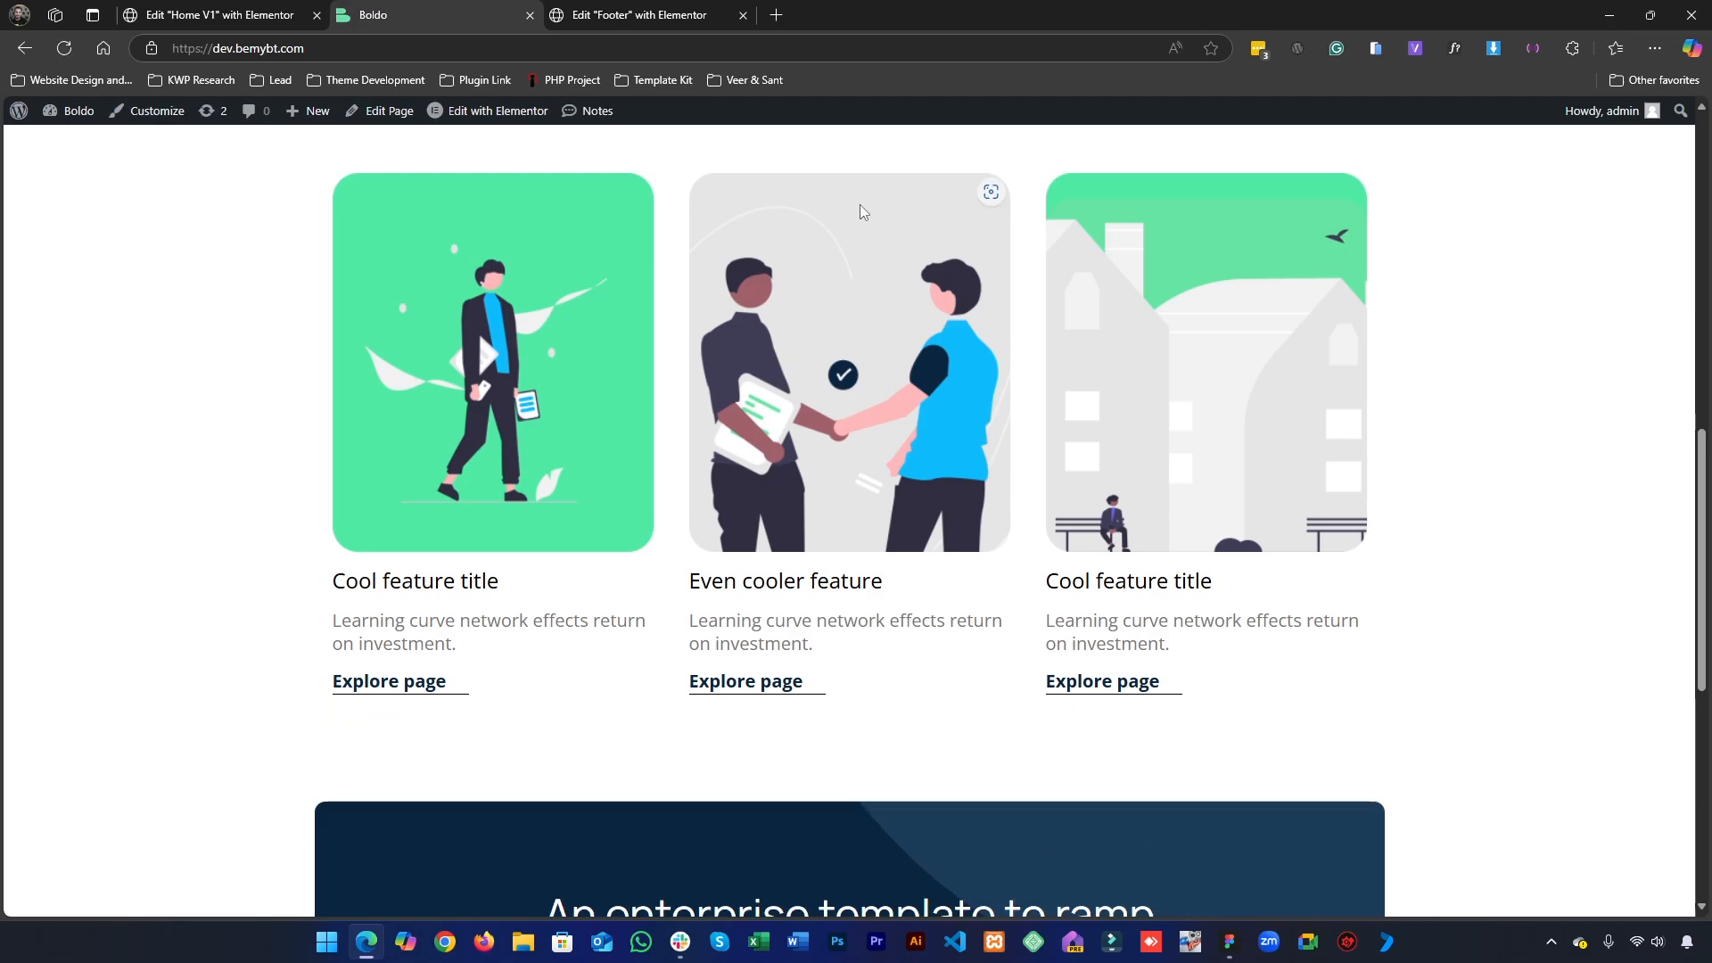
scroll(751, 424, down, 6)
scroll(723, 592, up, 11)
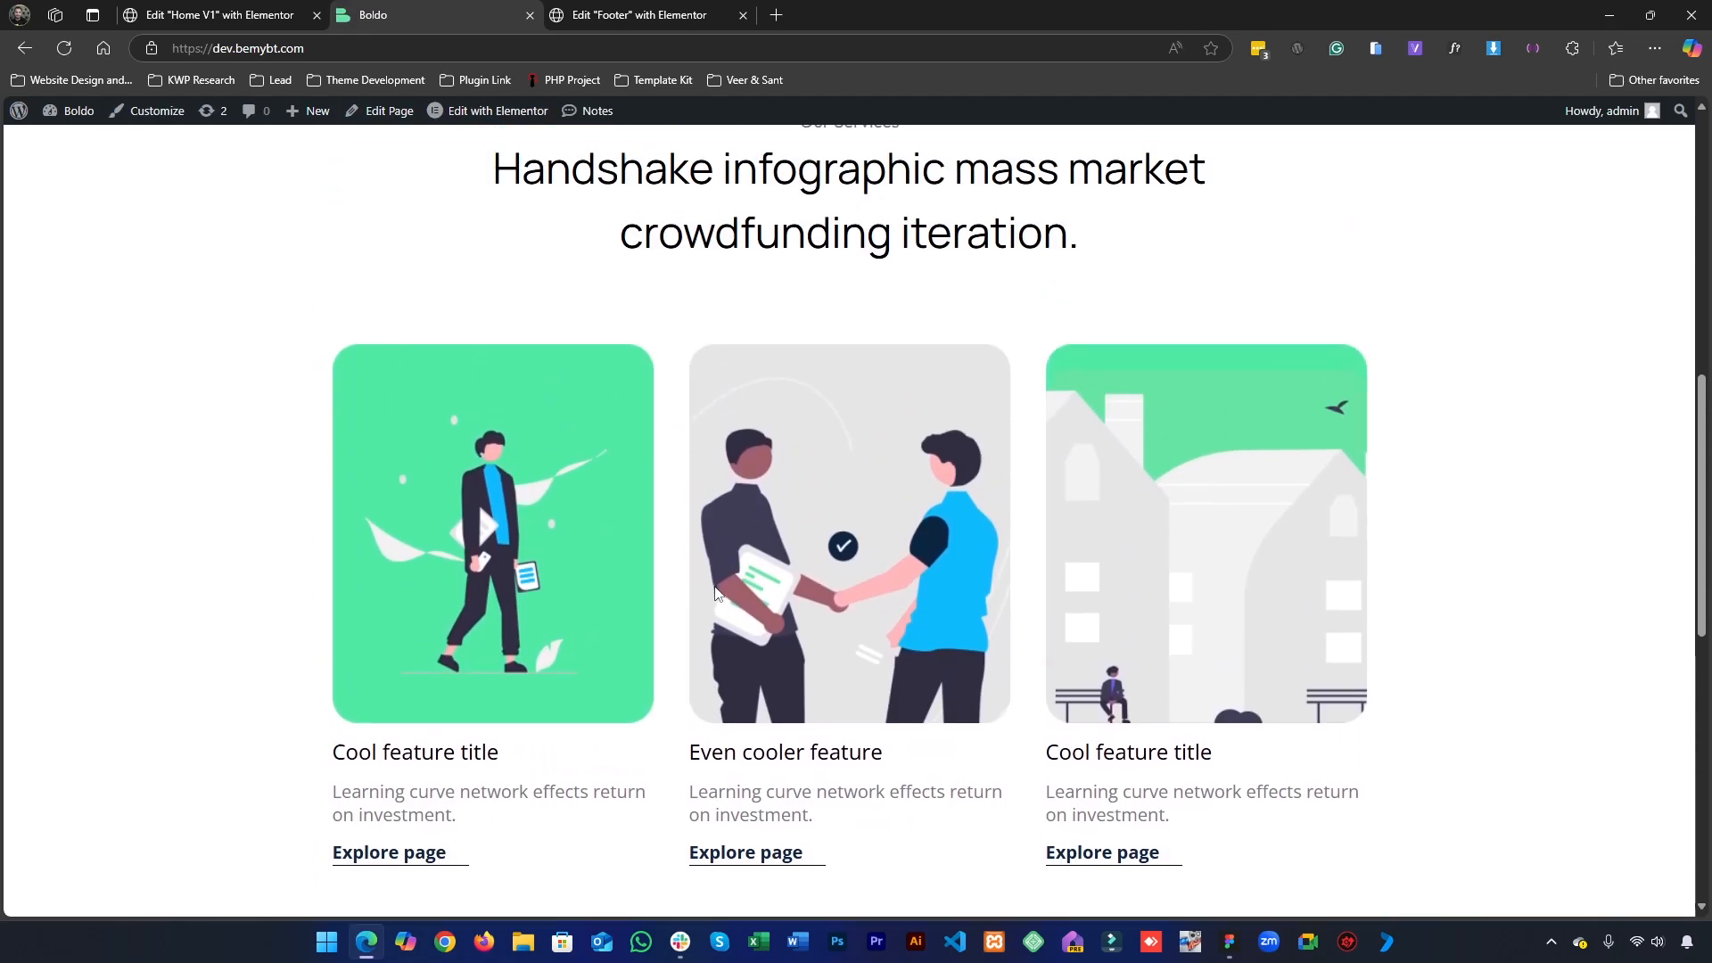
scroll(716, 597, down, 5)
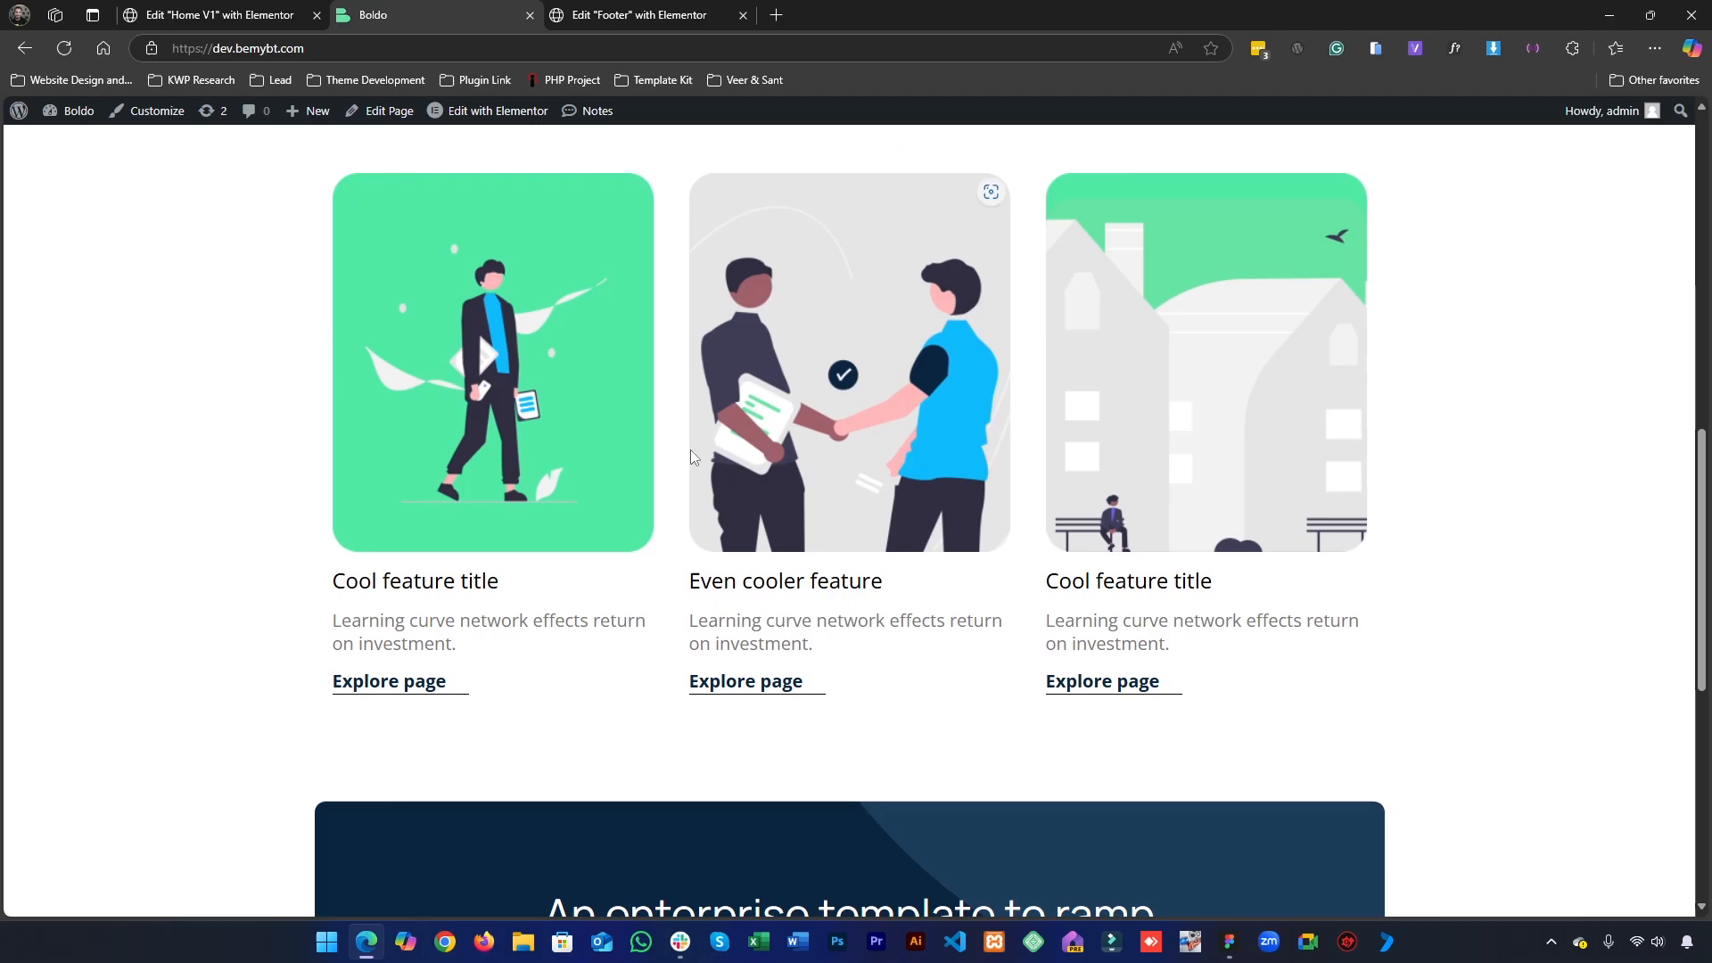
scroll(691, 453, up, 3)
scroll(557, 436, up, 3)
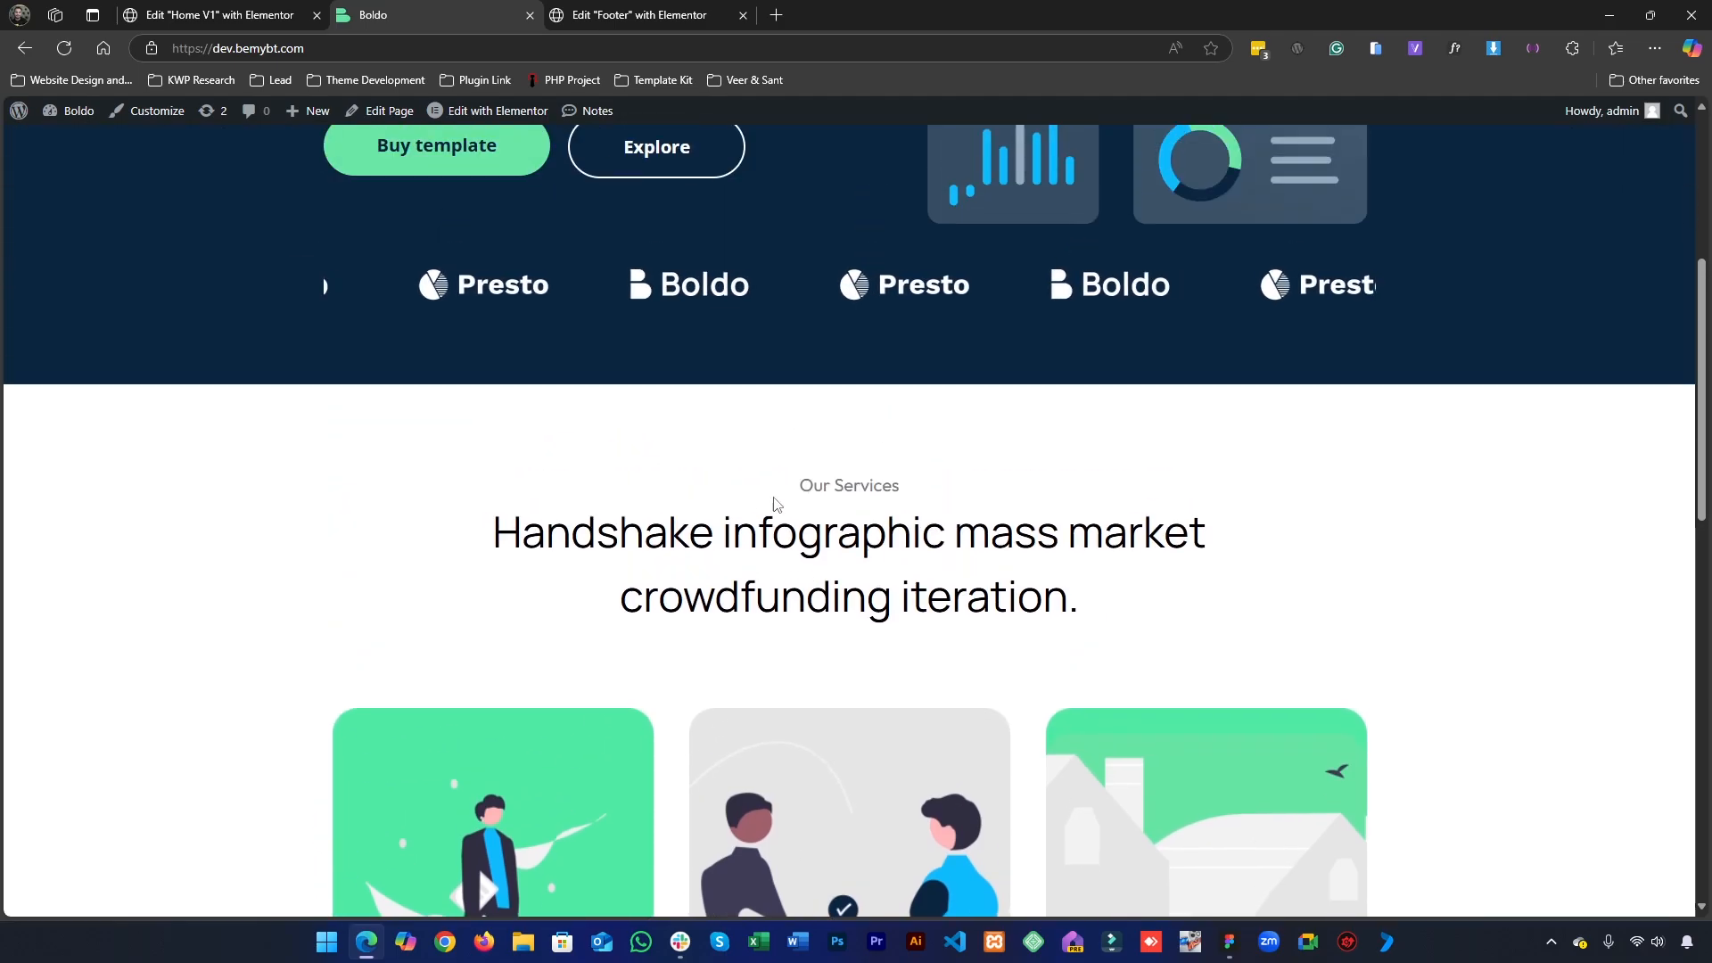
scroll(476, 503, down, 6)
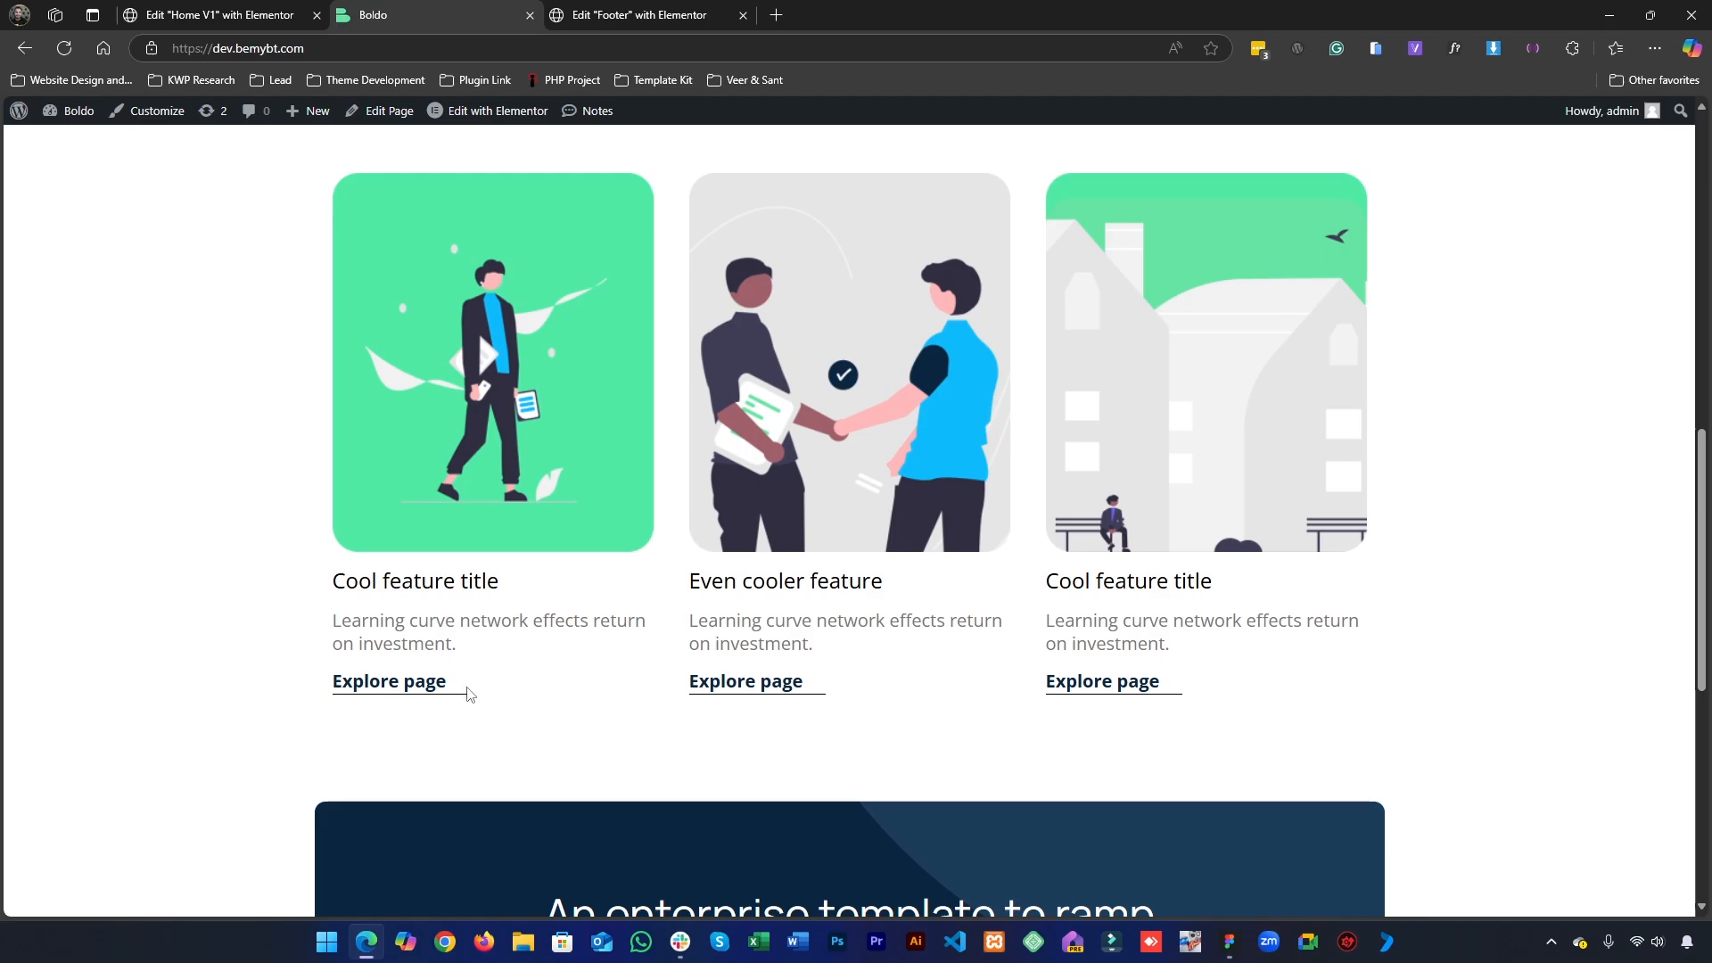
- Open the first service card's Explore page button in the Home V1 editor, then republish the page and reload the live homepage
click(651, 14)
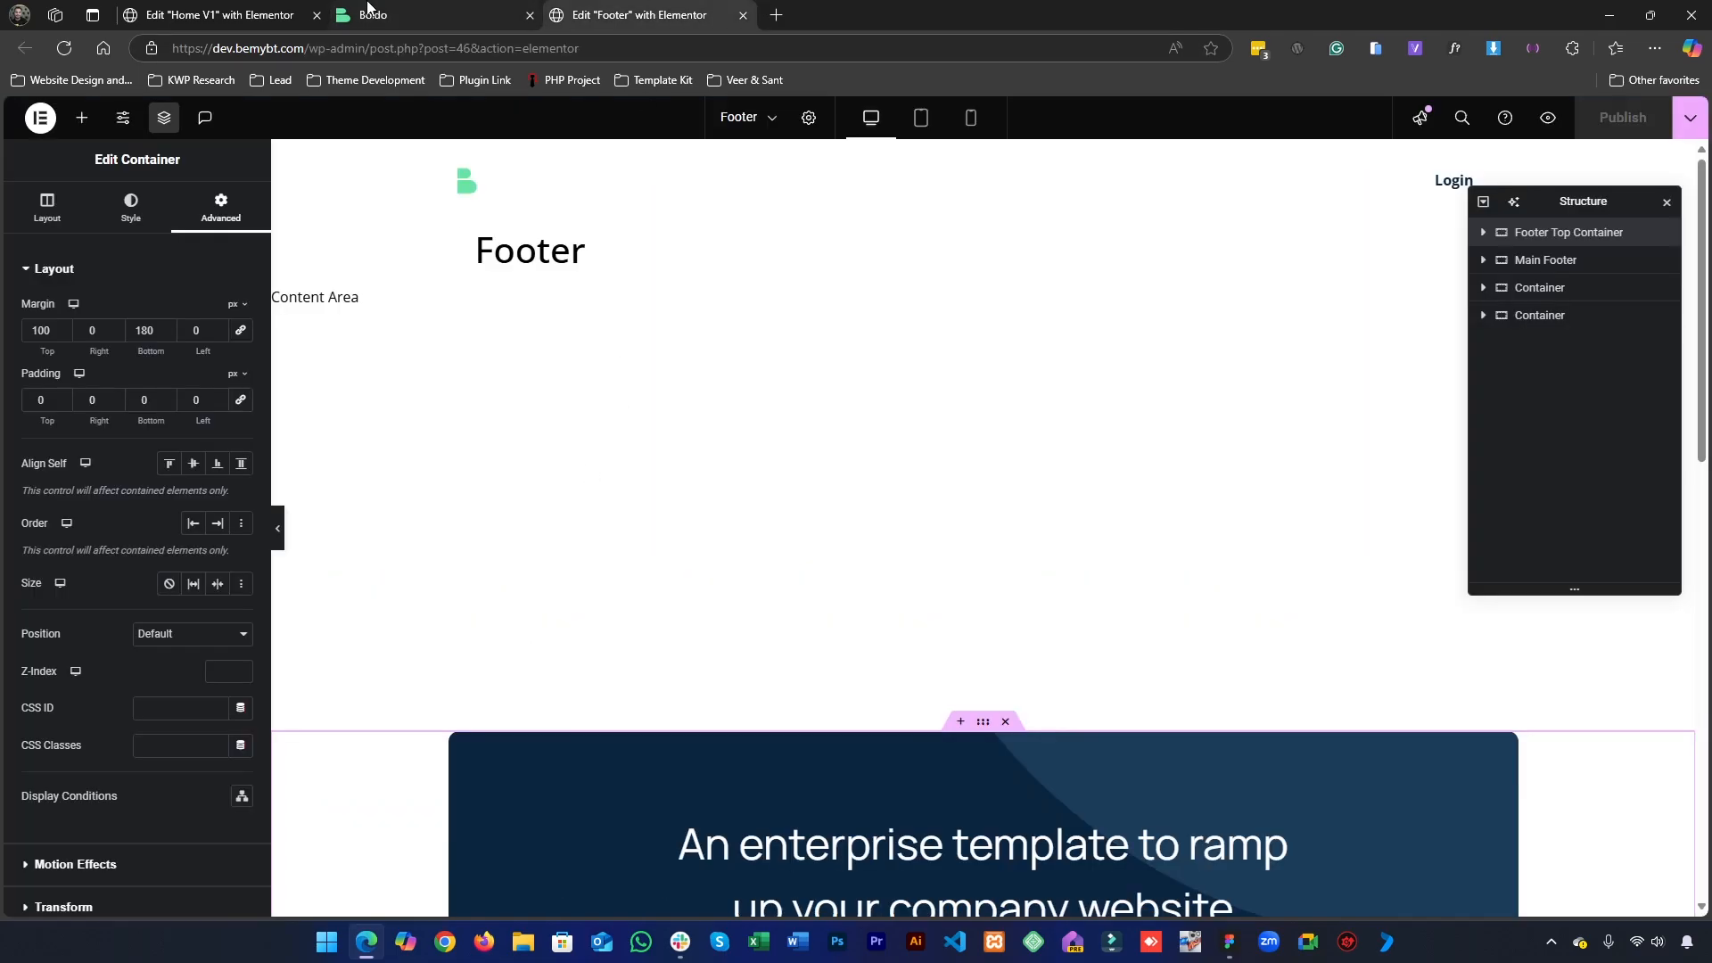
click(364, 9)
click(282, 11)
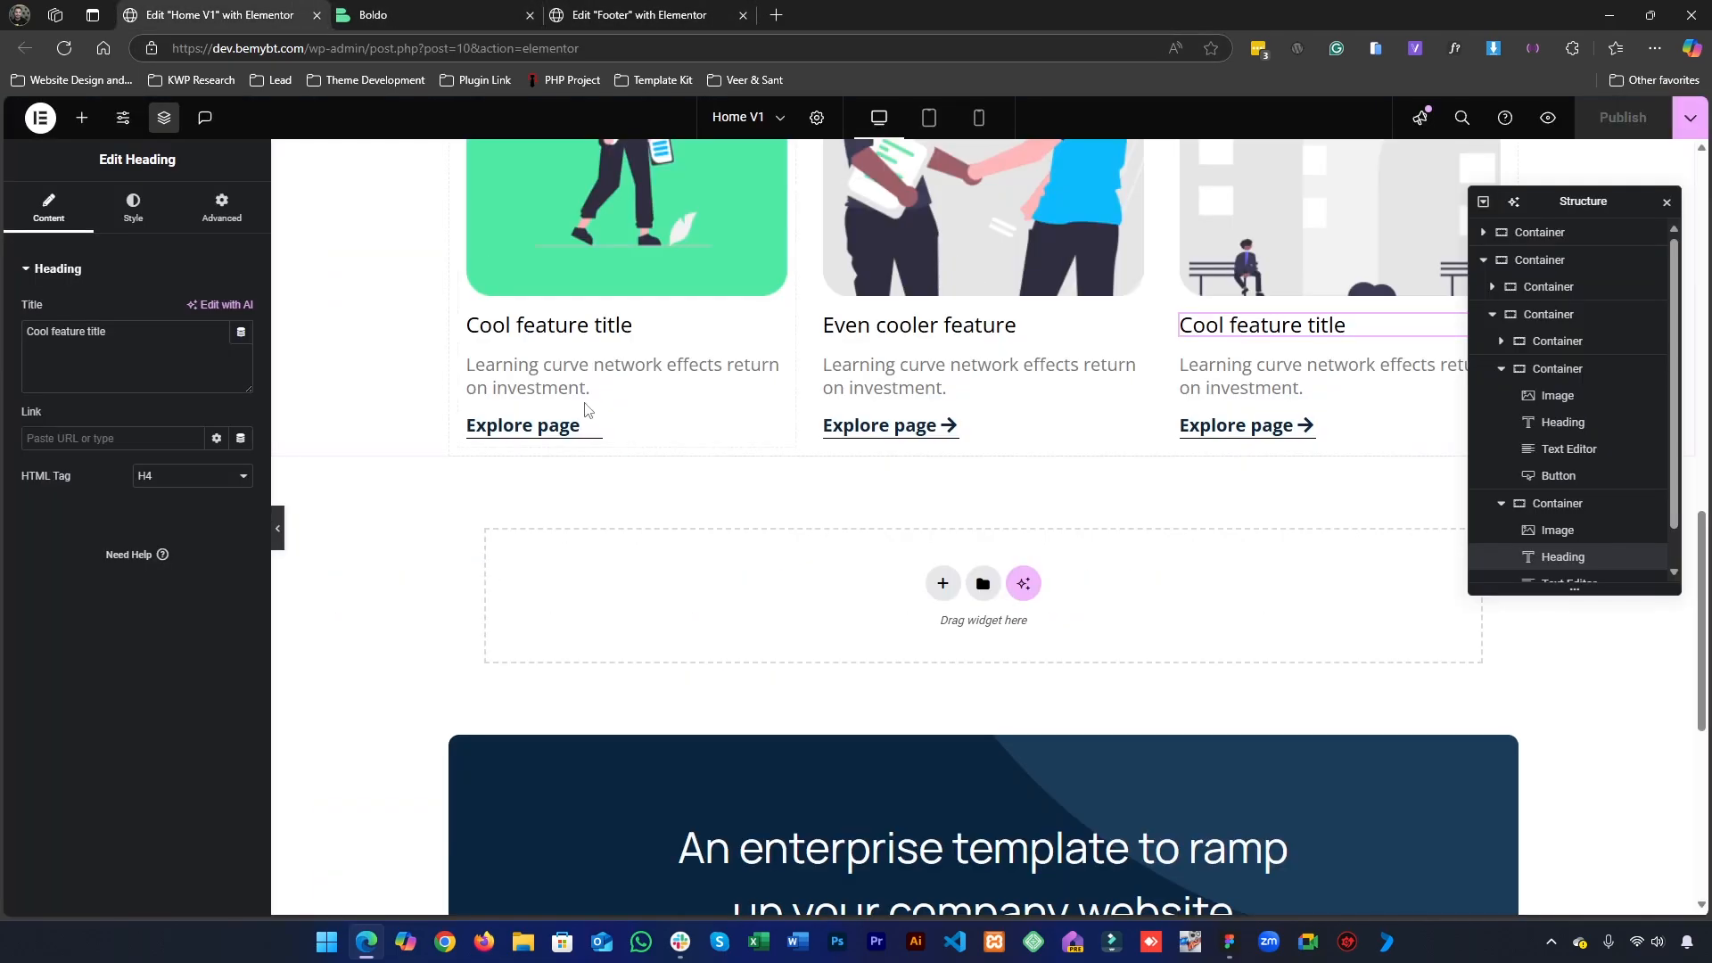
mouse_move(592, 425)
mouse_down()
mouse_move(598, 405)
mouse_move(594, 424)
mouse_up()
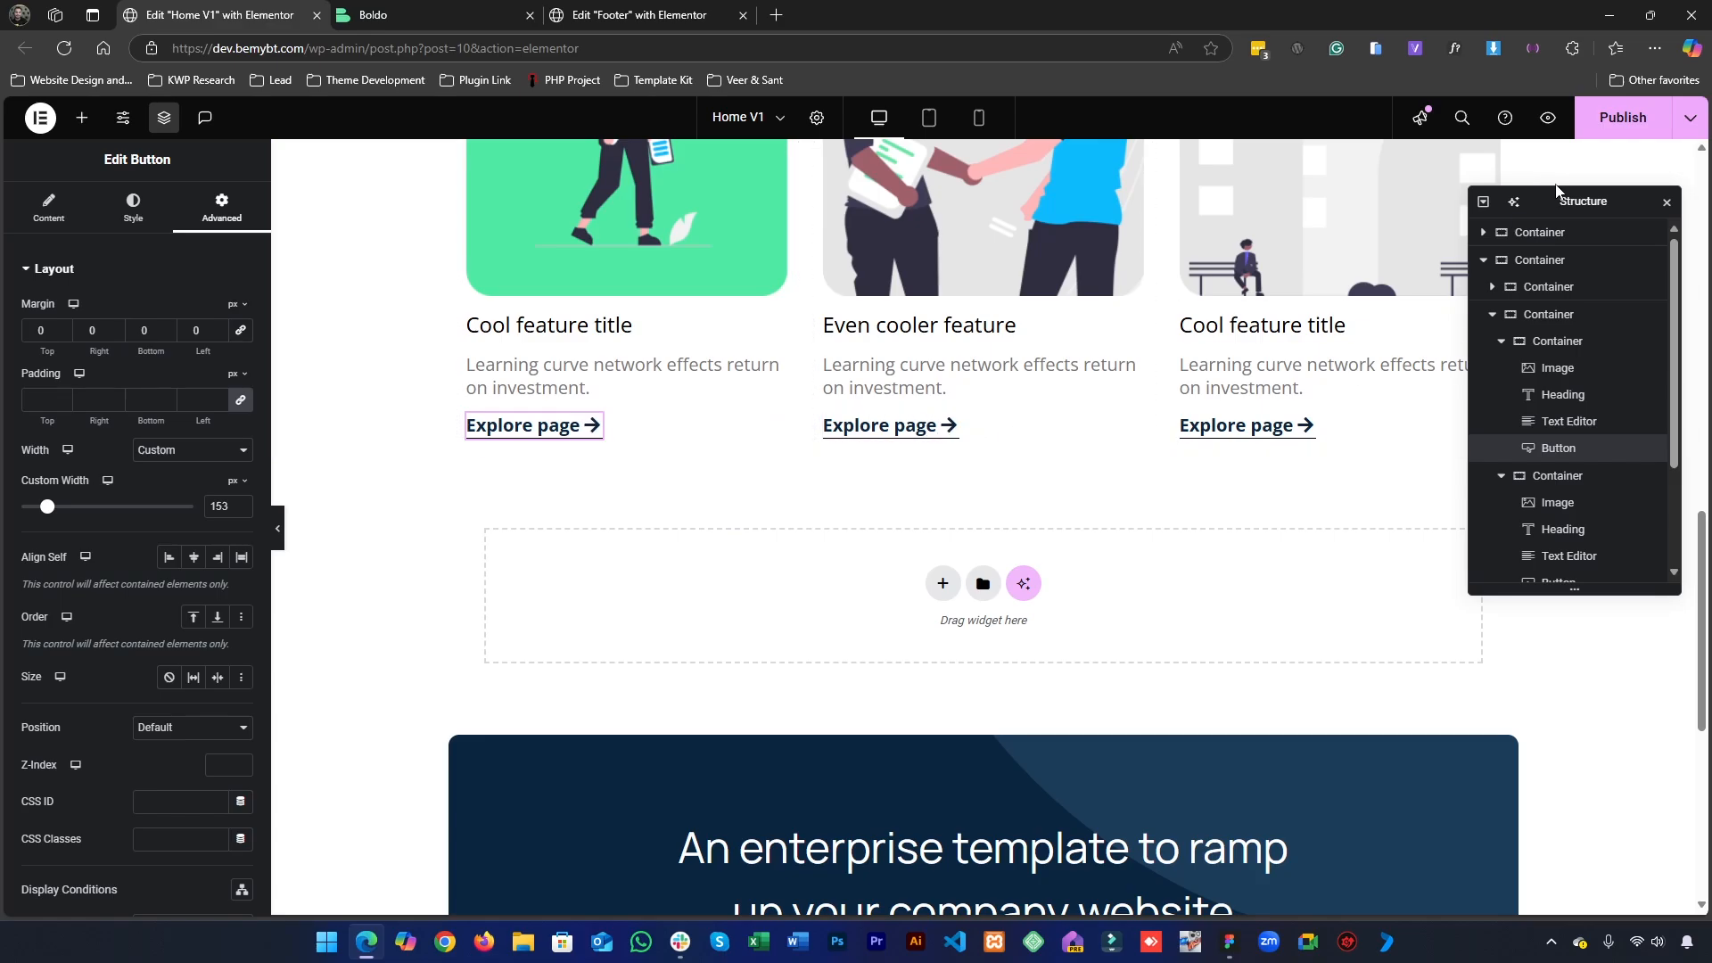
click(1623, 117)
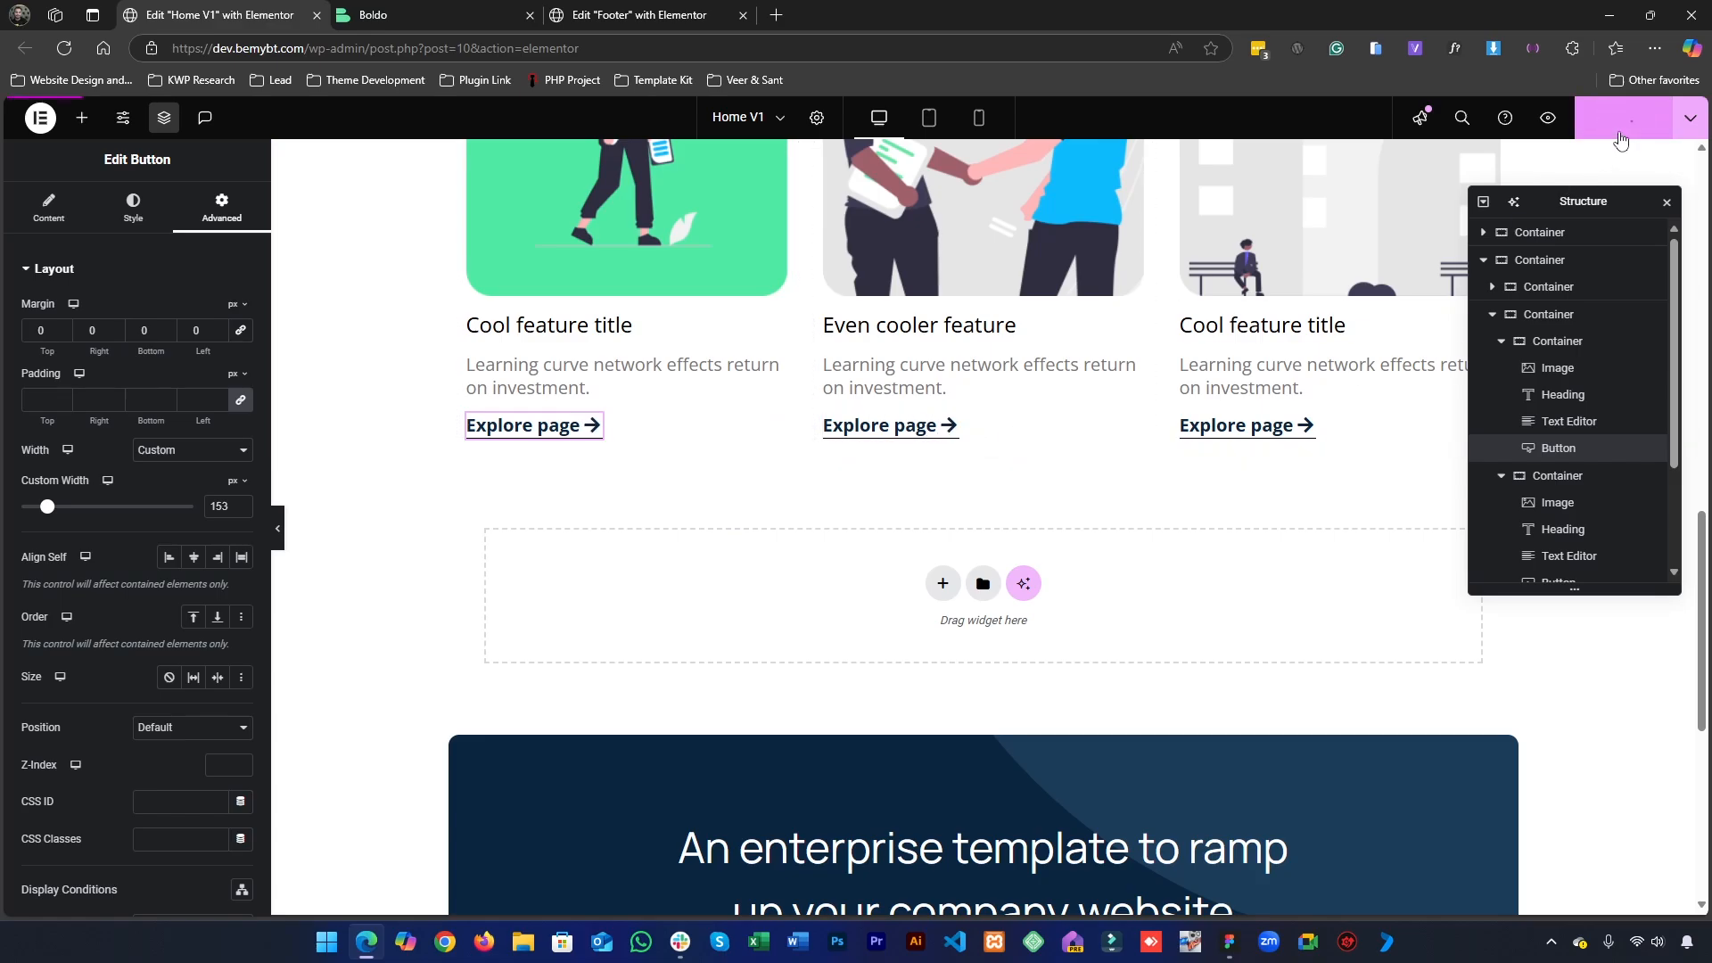
click(437, 7)
key(F5)
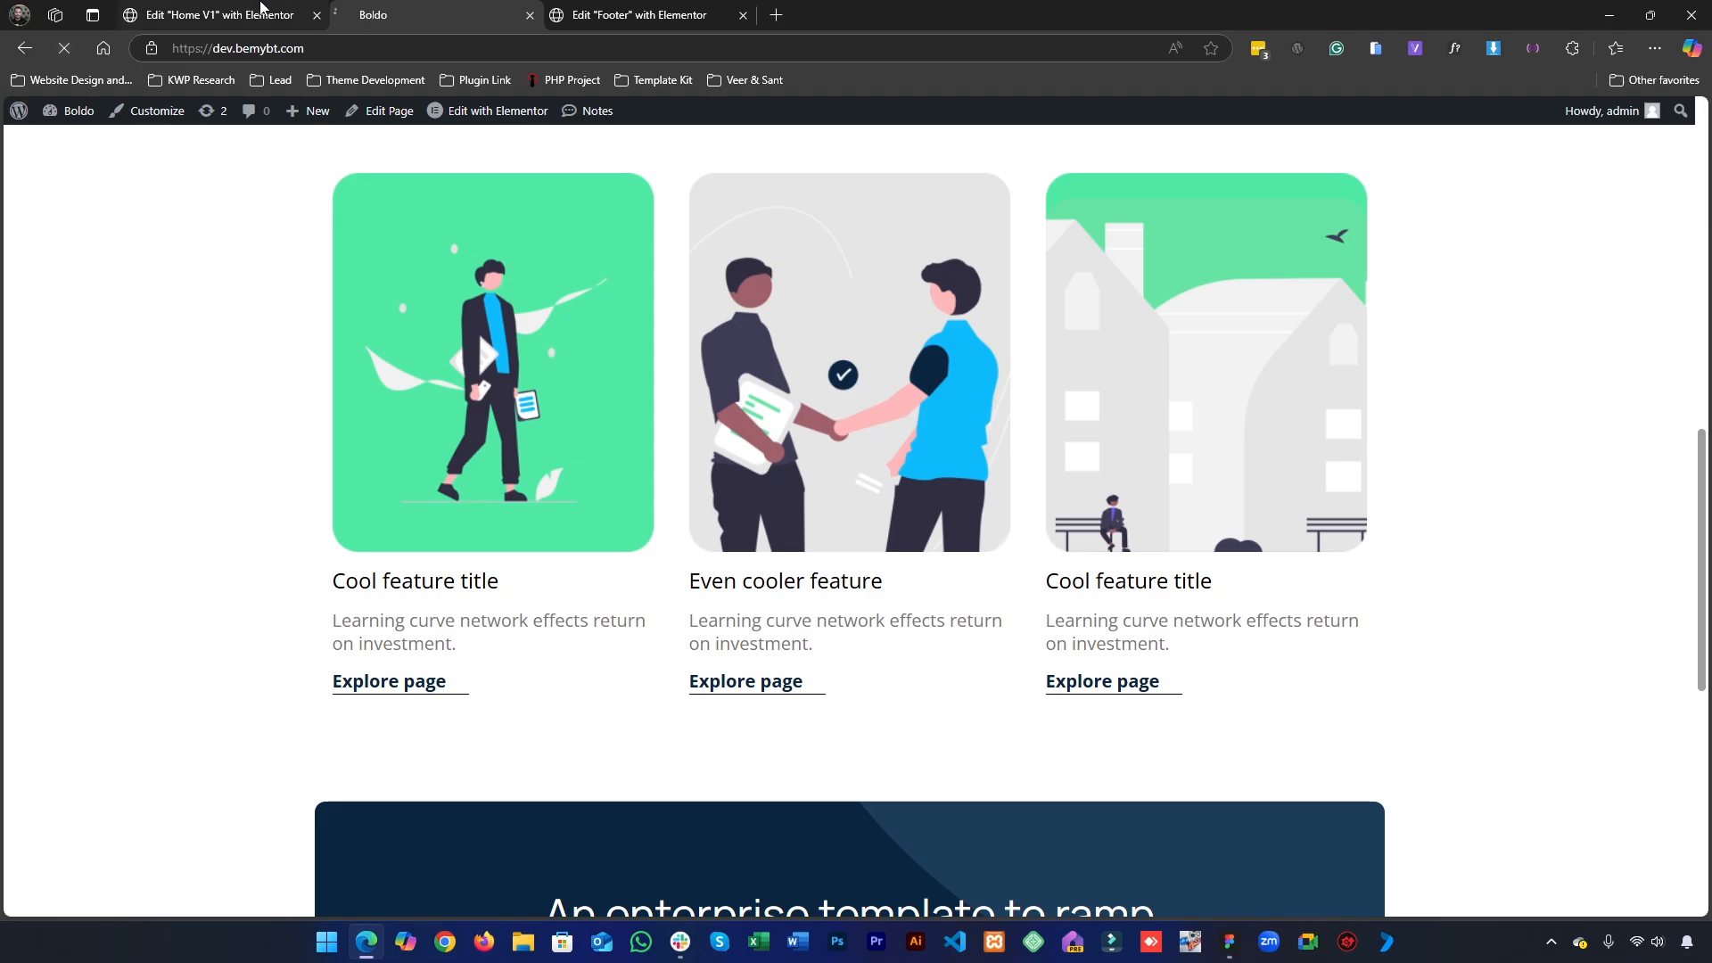
- Compare the first card's Explore page link in the Home V1 editor with the one on the live homepage
click(287, 9)
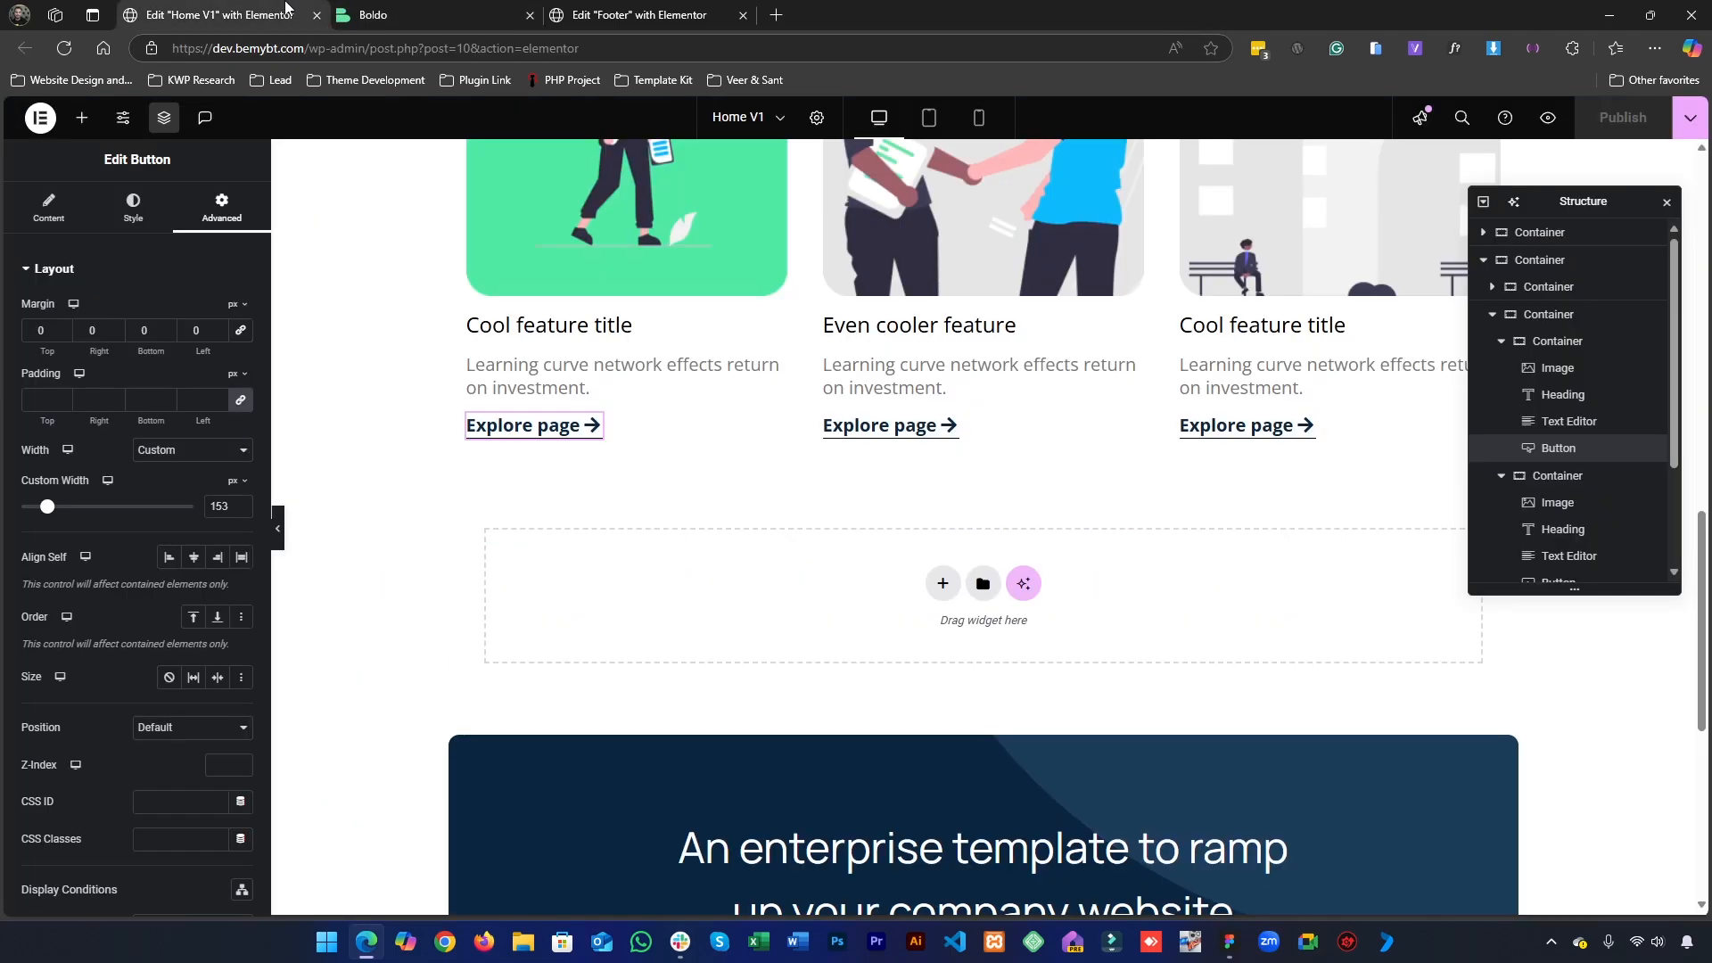
click(474, 8)
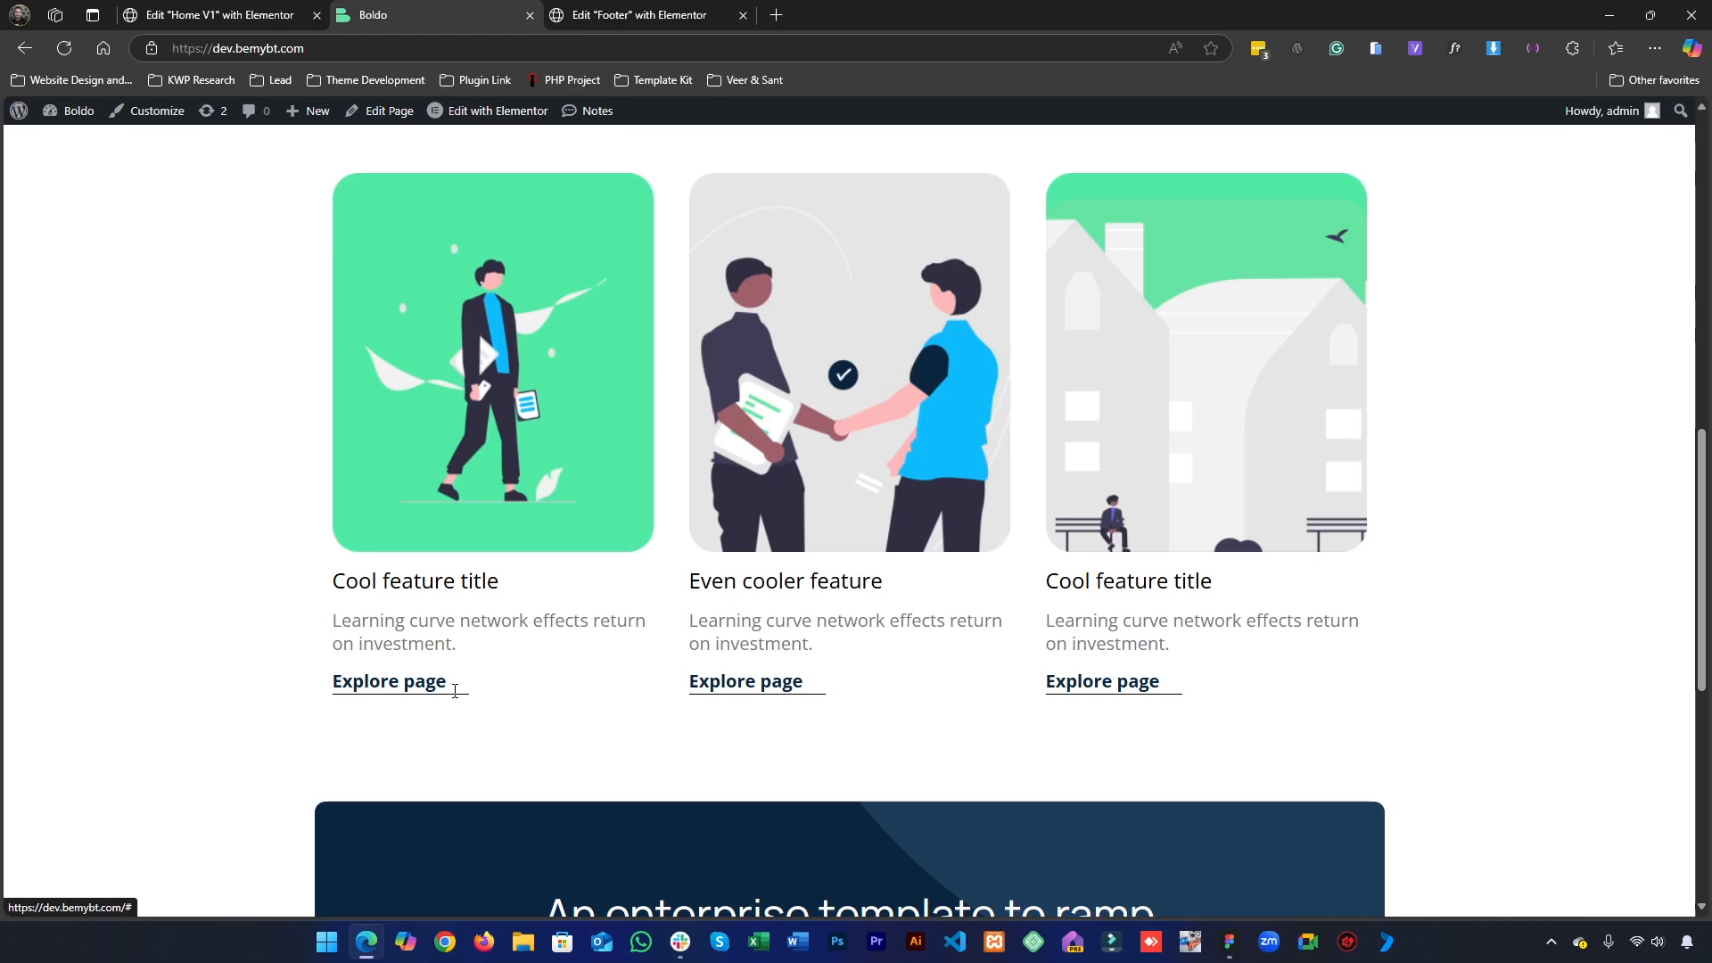
drag(474, 681, 505, 719)
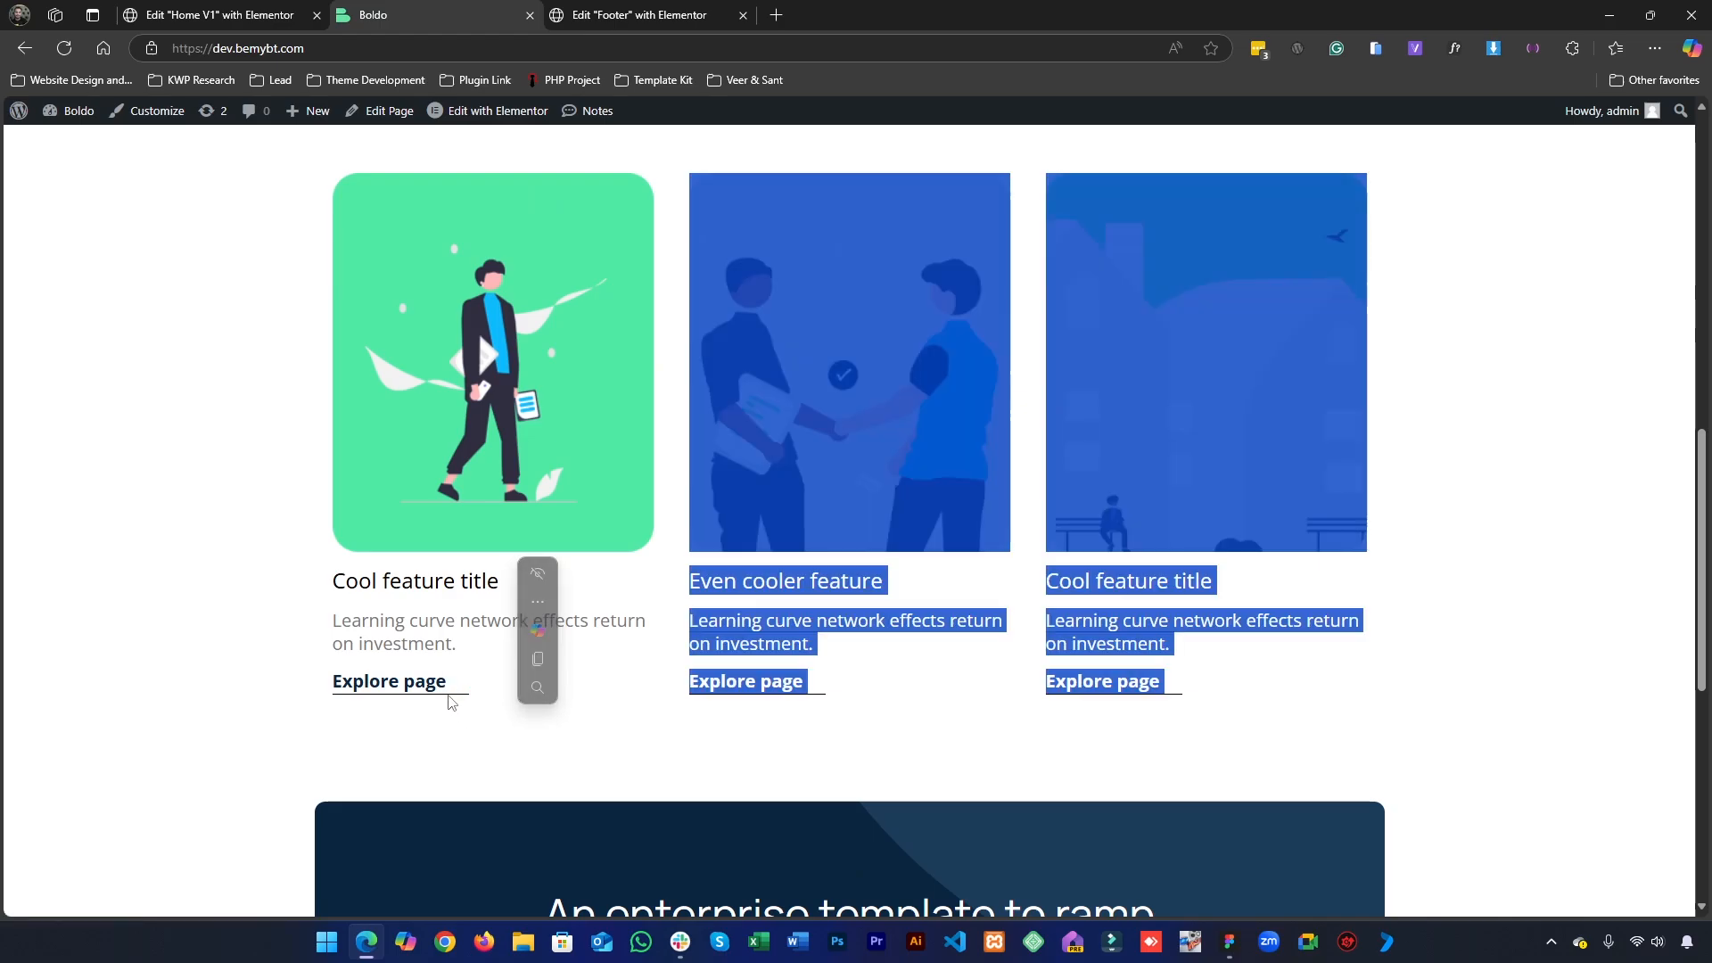
right_click(461, 699)
click(475, 743)
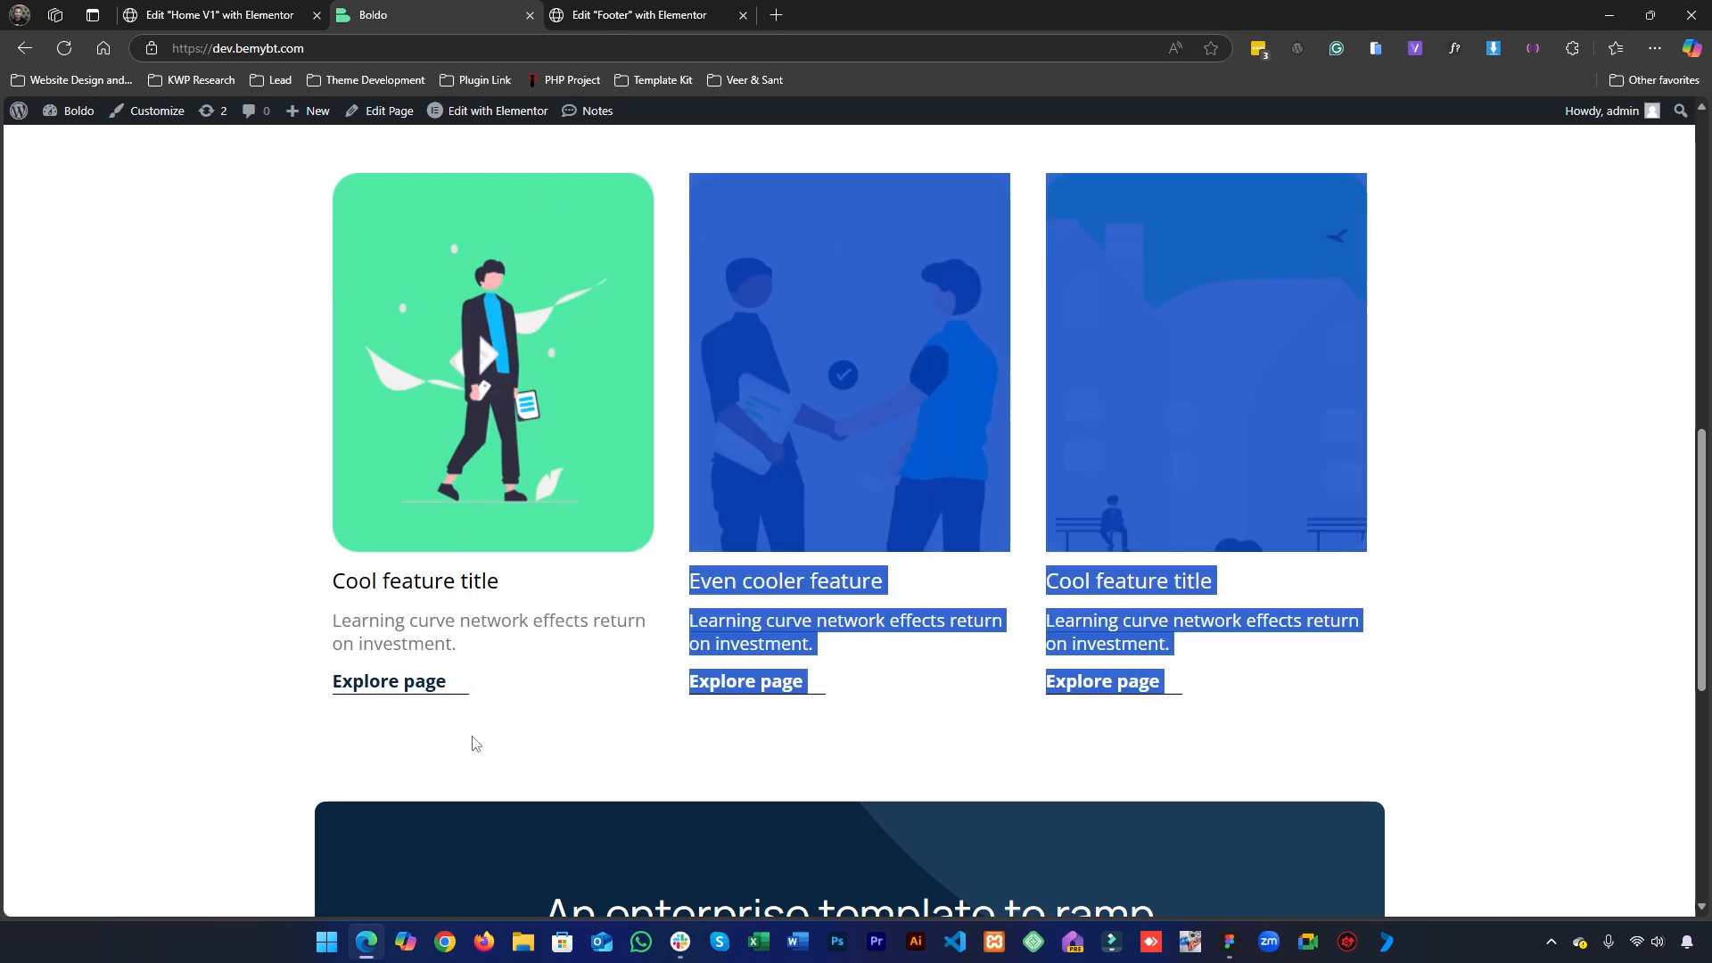
click(473, 748)
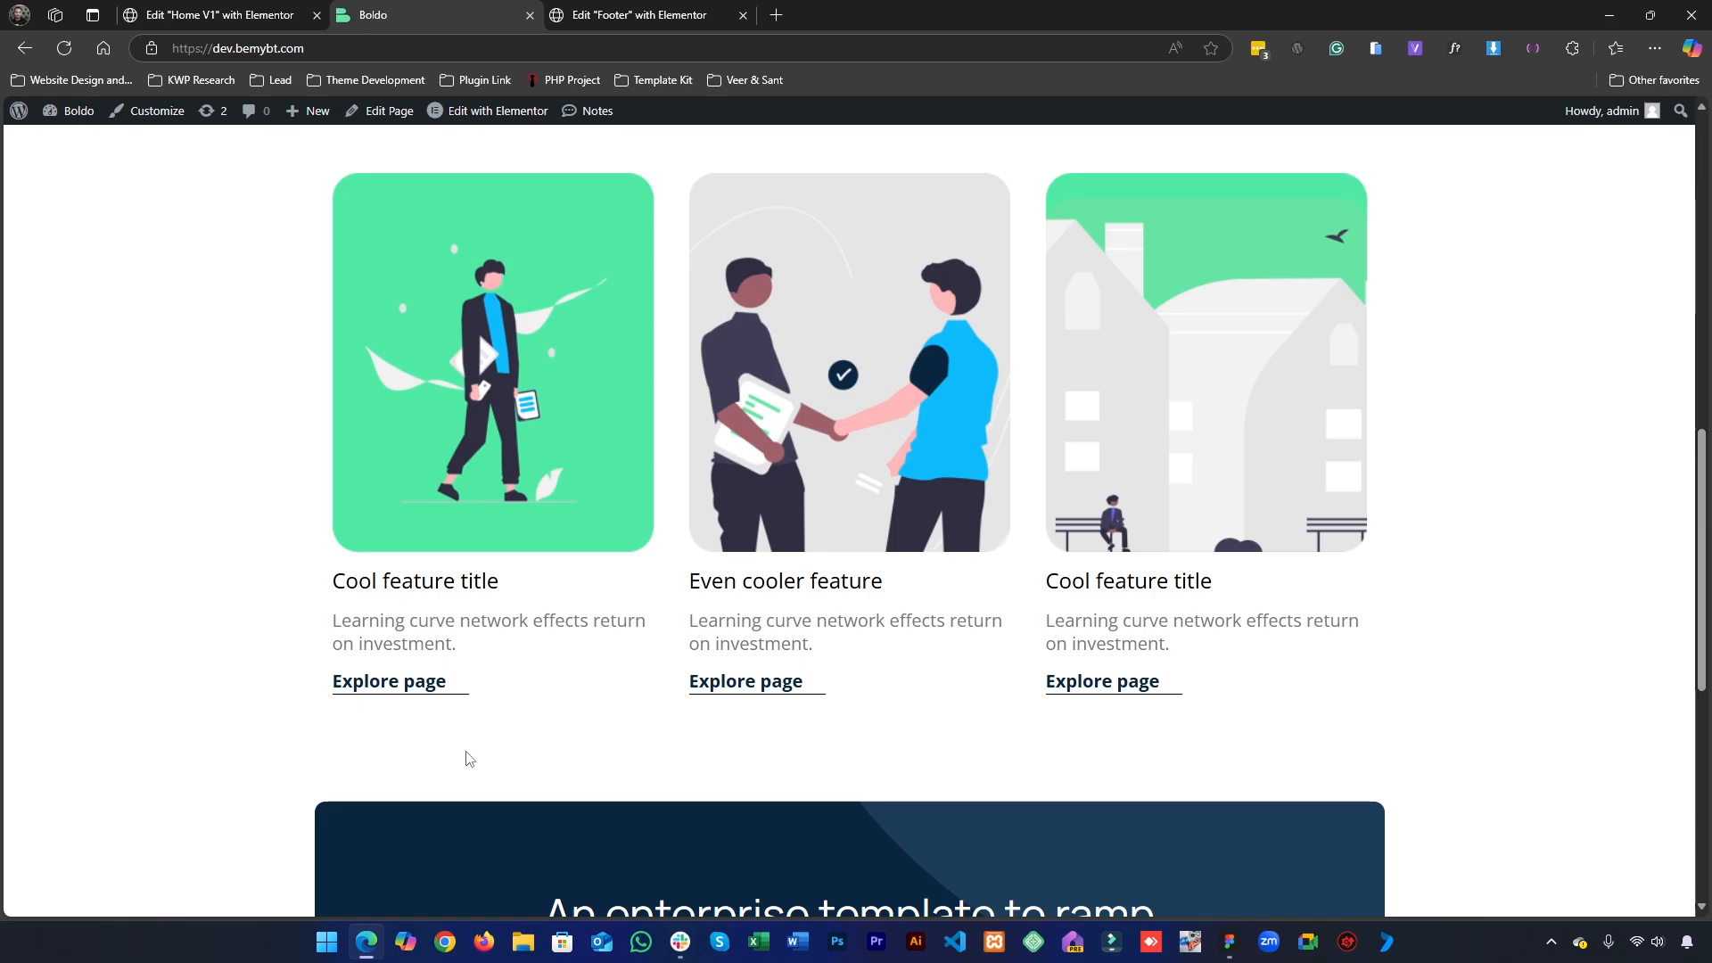
- Review the Explore page button's icon settings in the Home V1 editor and check the cards on the live homepage again
click(218, 15)
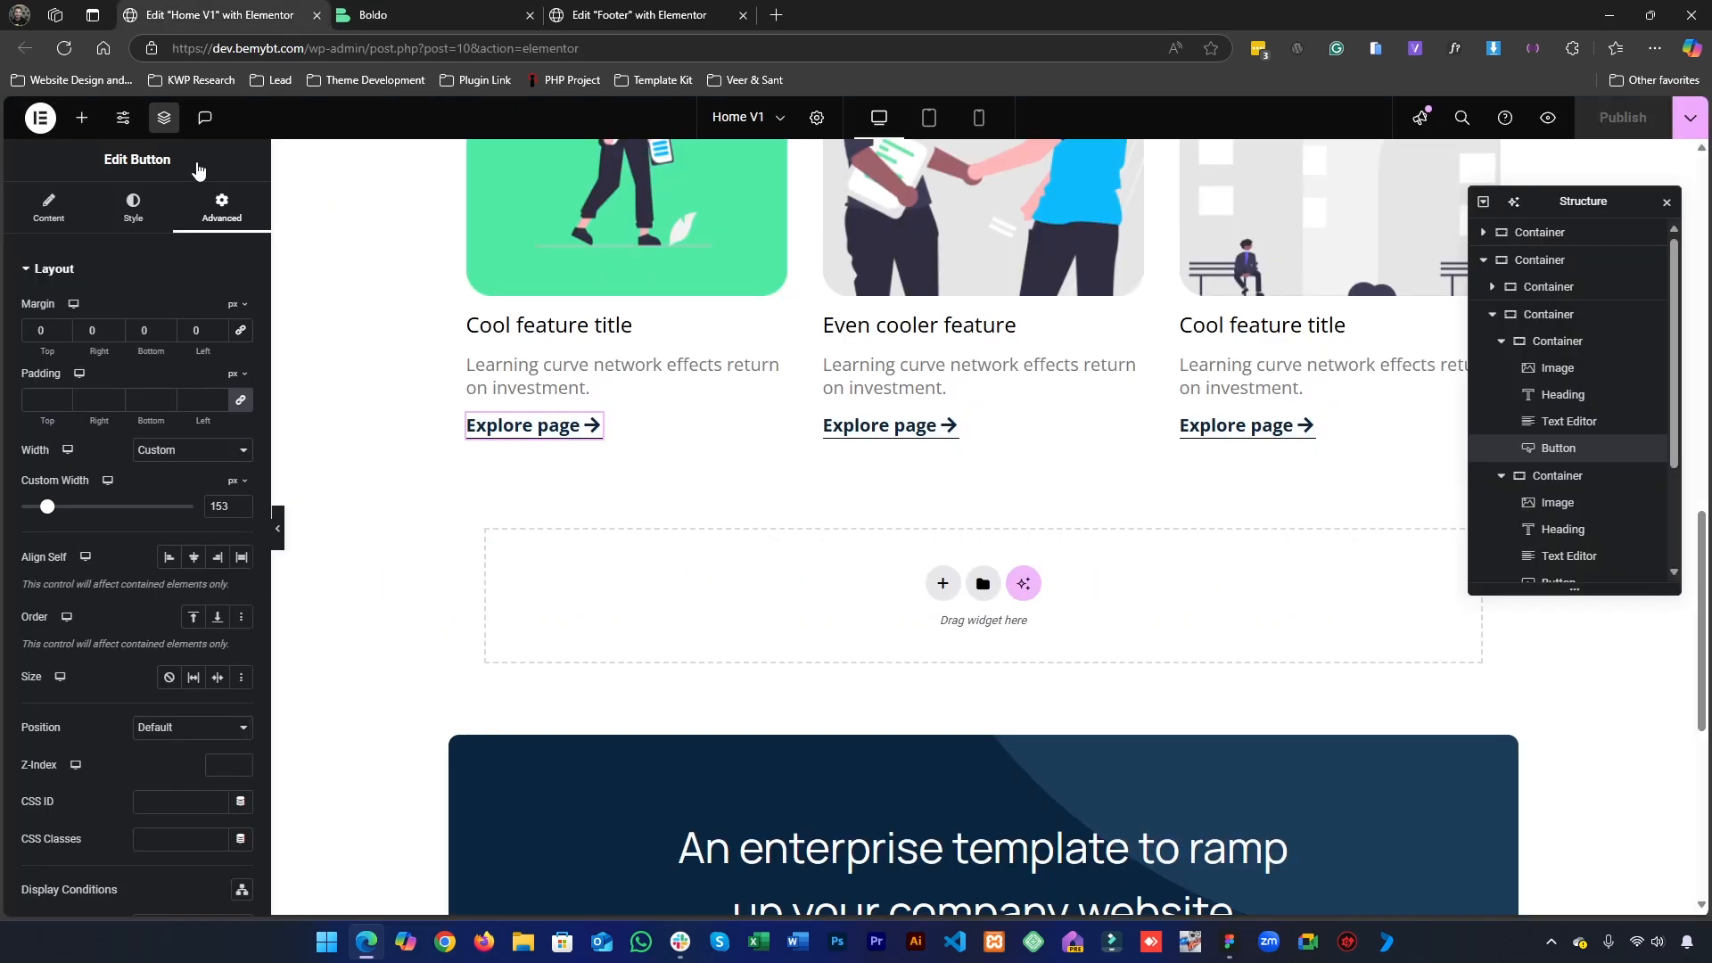
click(47, 191)
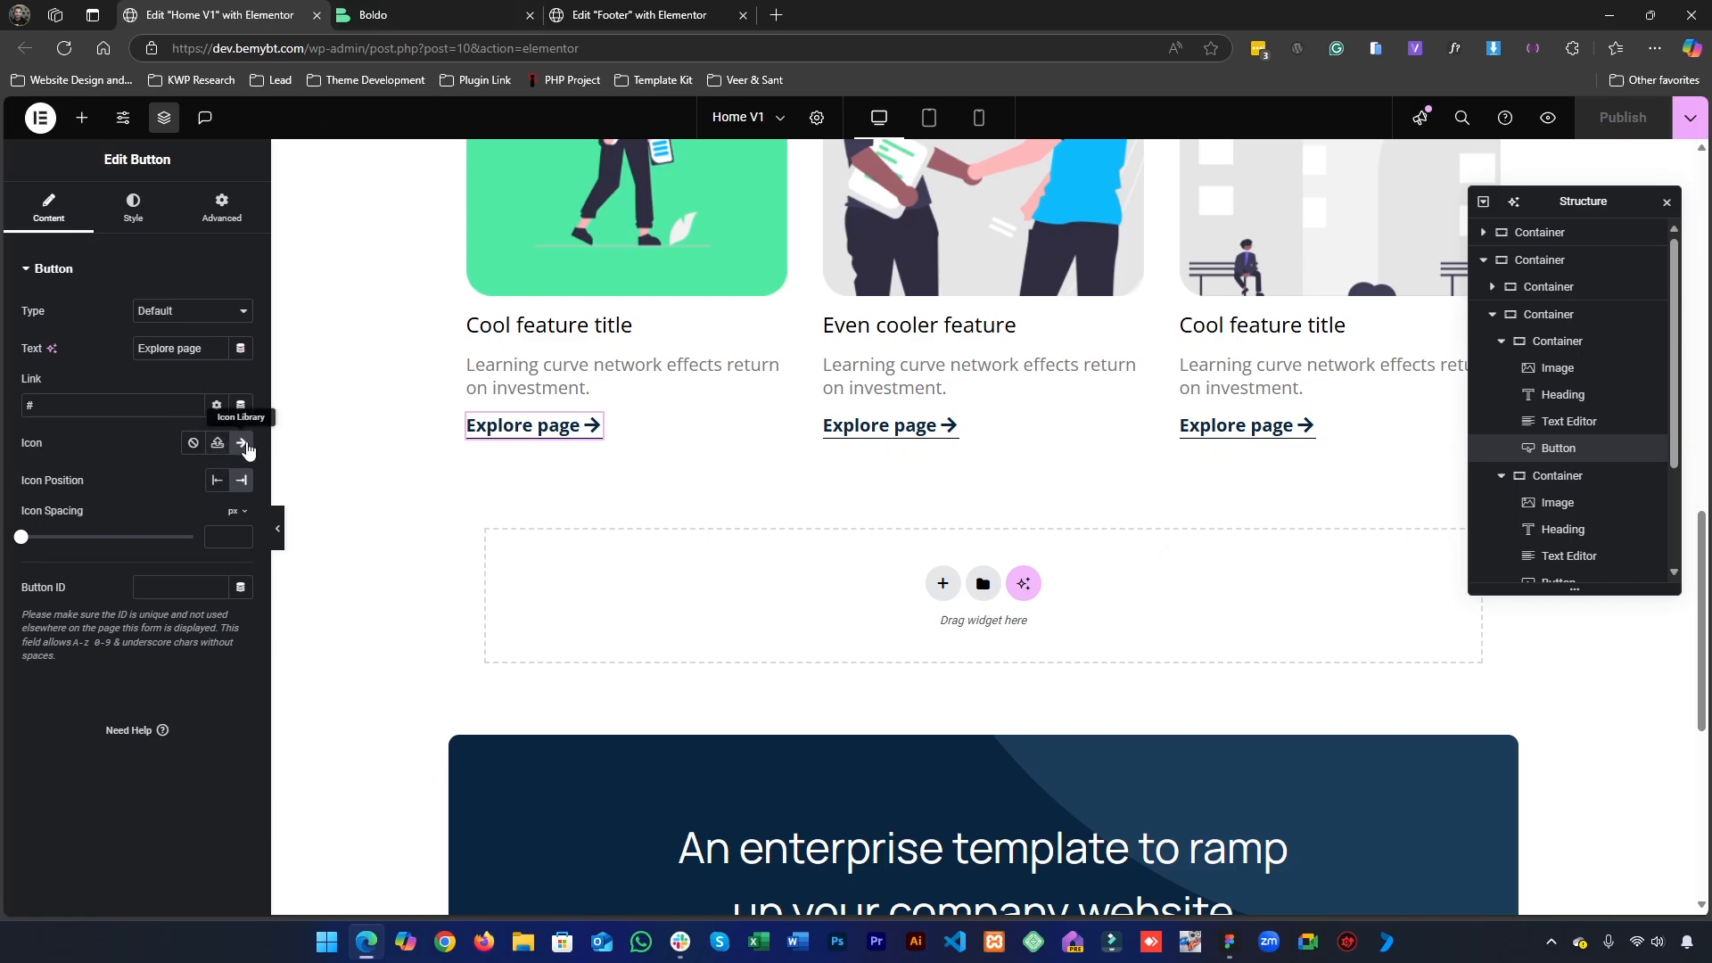
scroll(619, 519, up, 2)
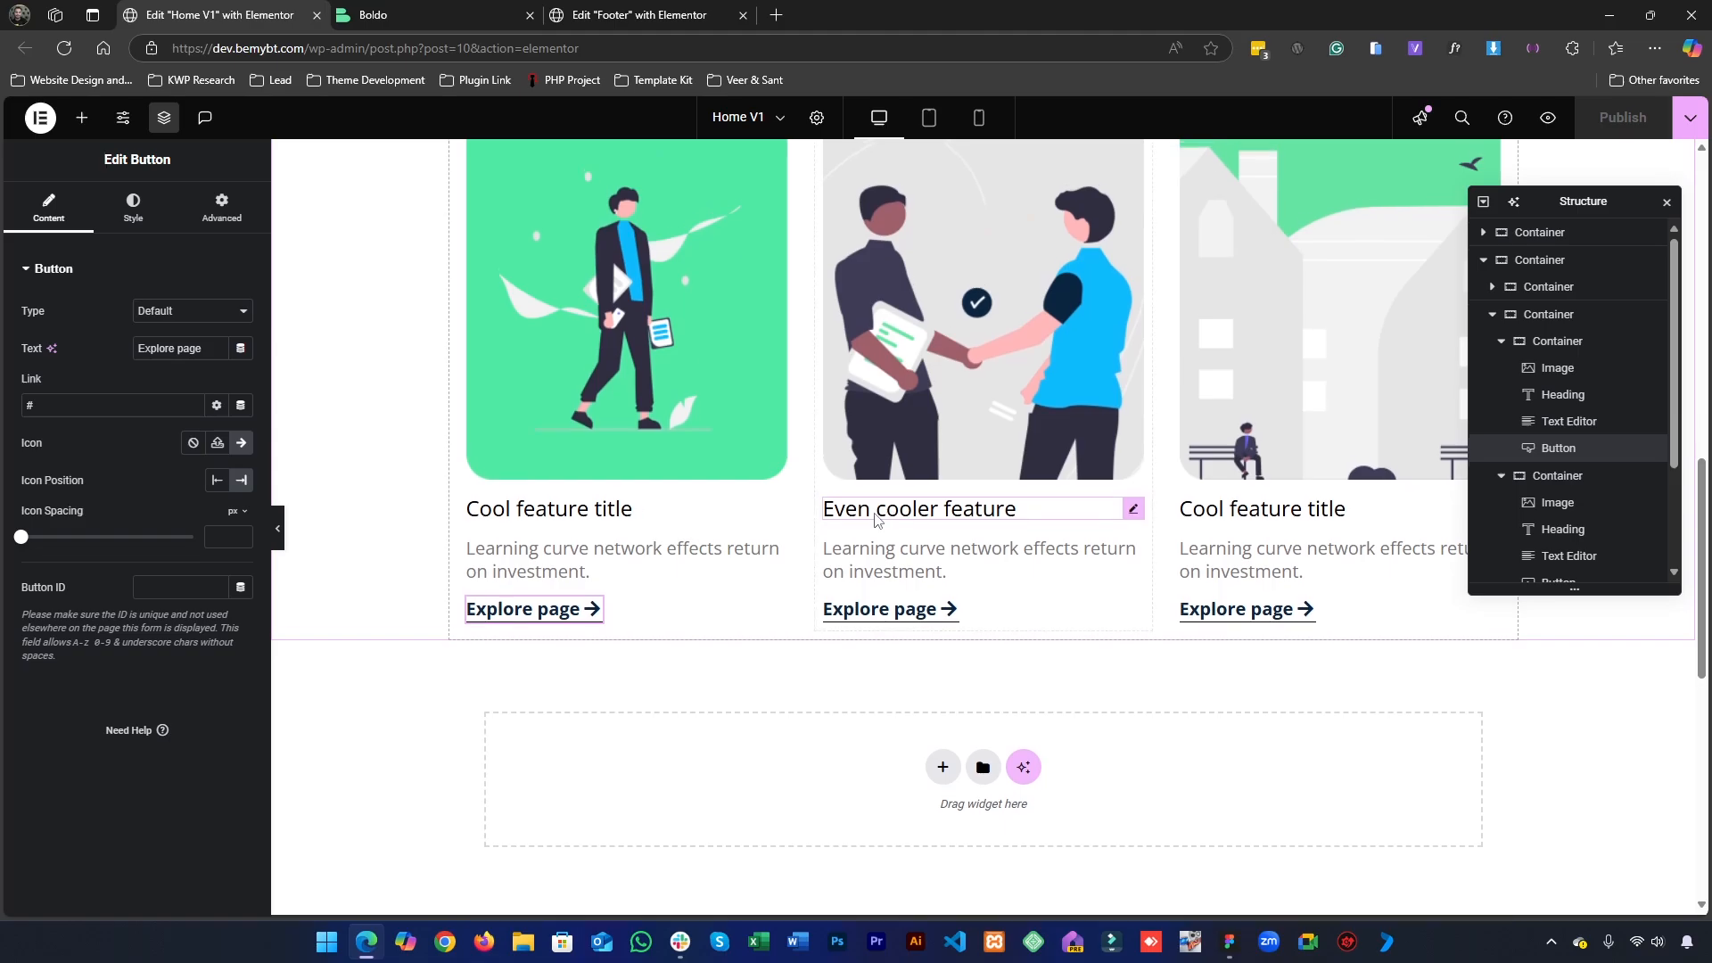
scroll(896, 515, up, 5)
key(ctrl+Tab)
scroll(1095, 396, down, 5)
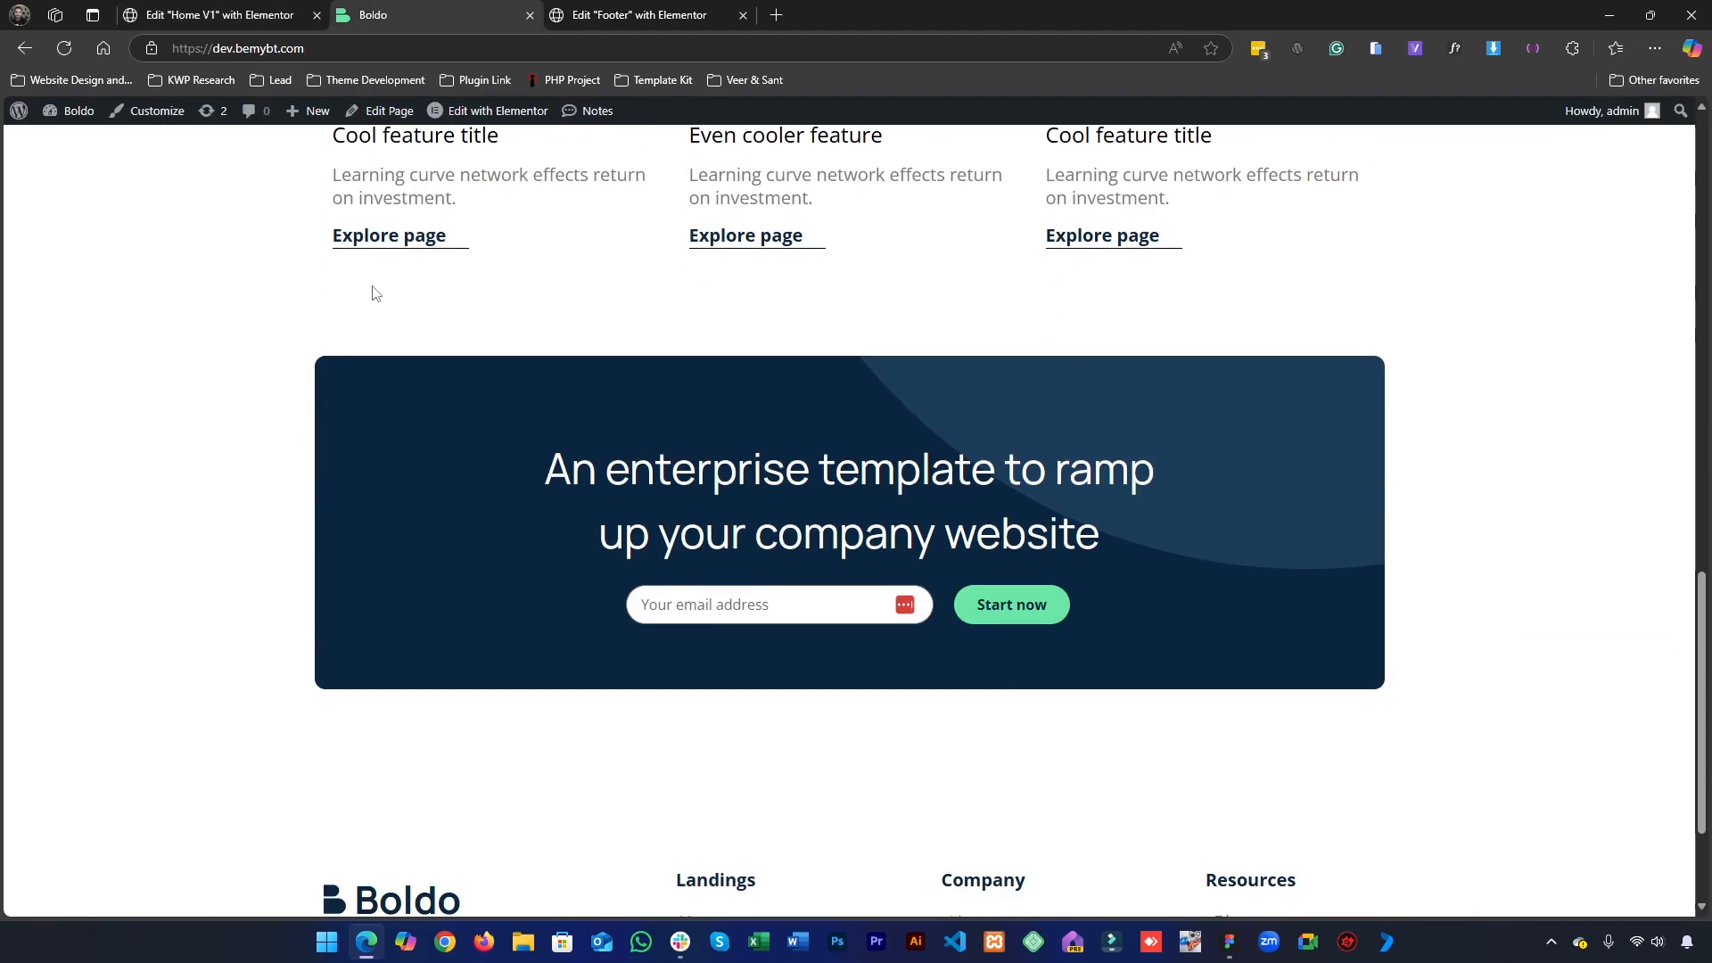
scroll(806, 316, up, 5)
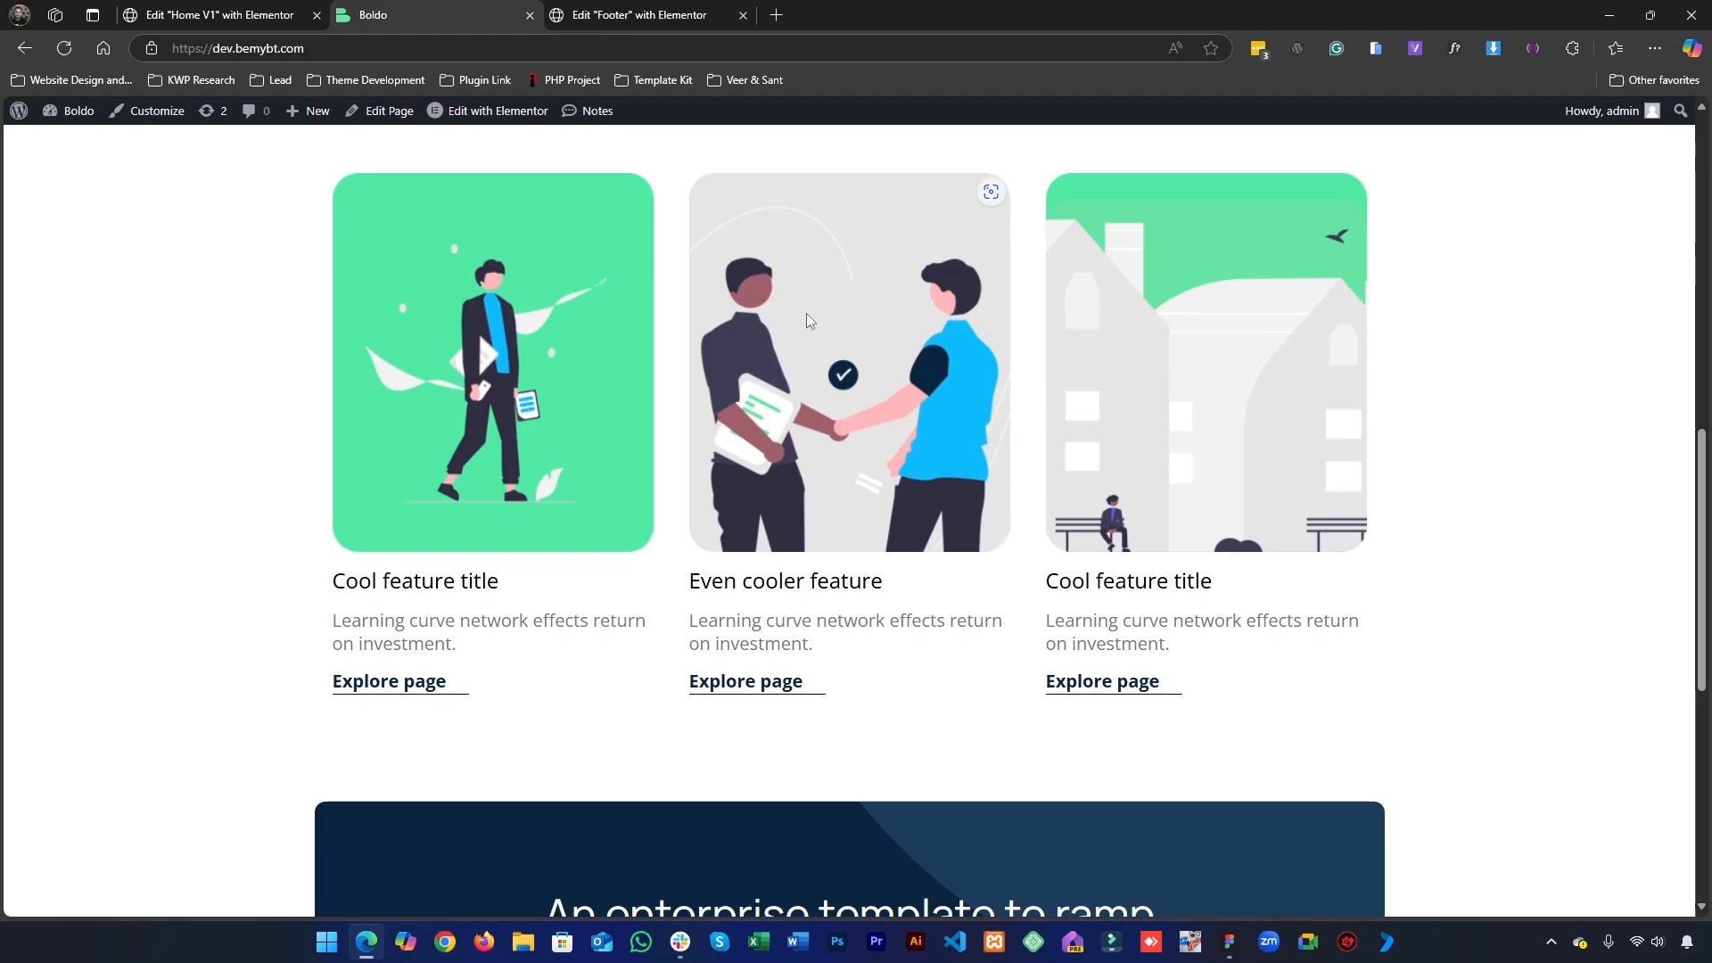